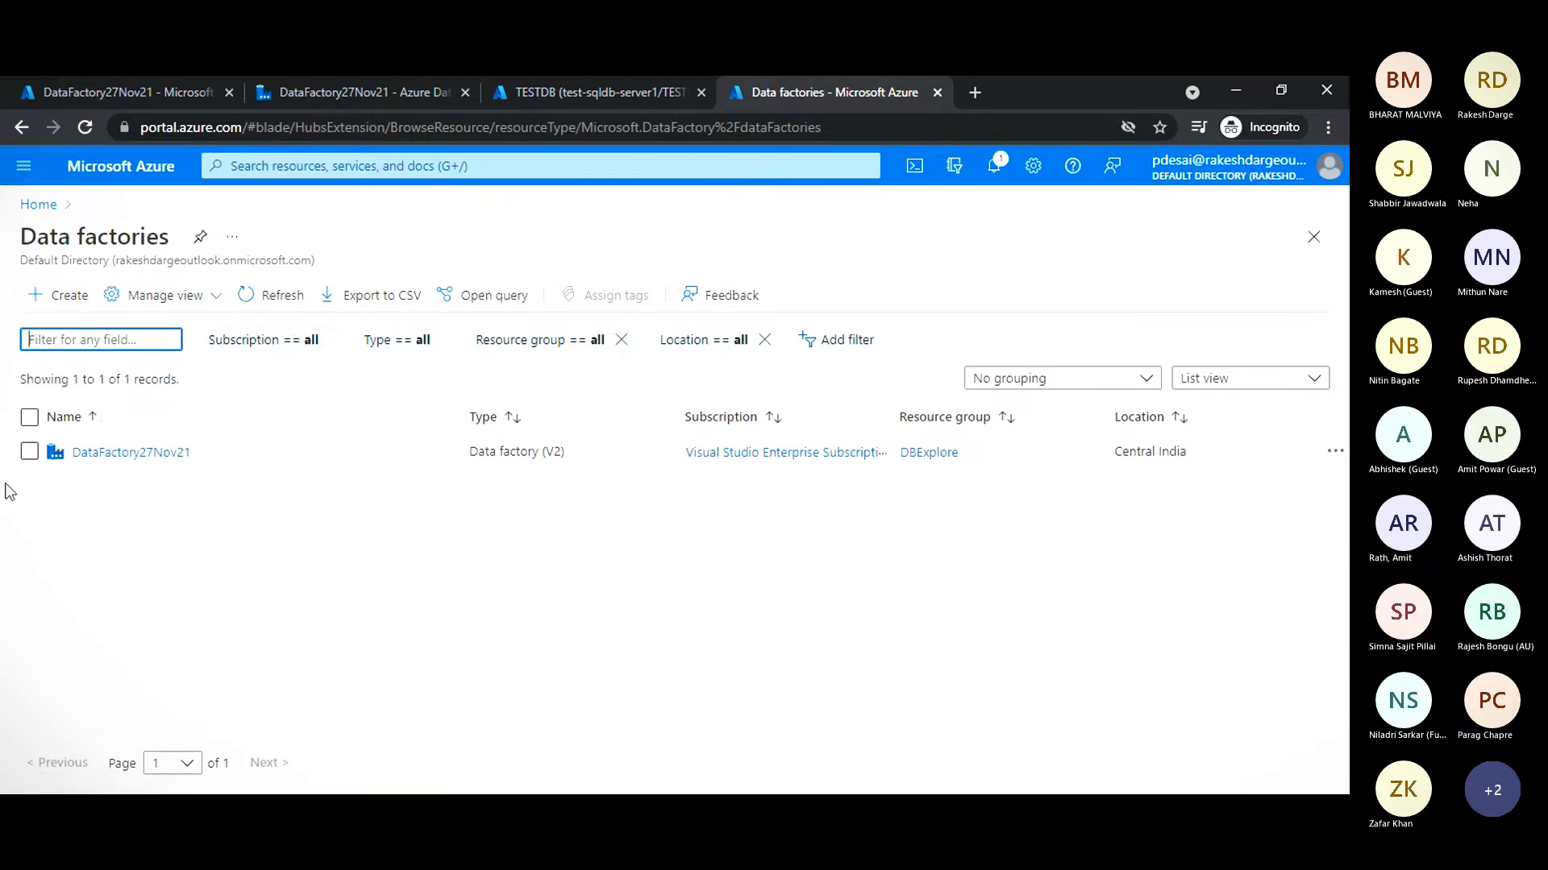
# - Switch to the DataFactory27Nov21 overview page and launch Azure Data Factory Studio from it
pyautogui.moveTo(98, 464)
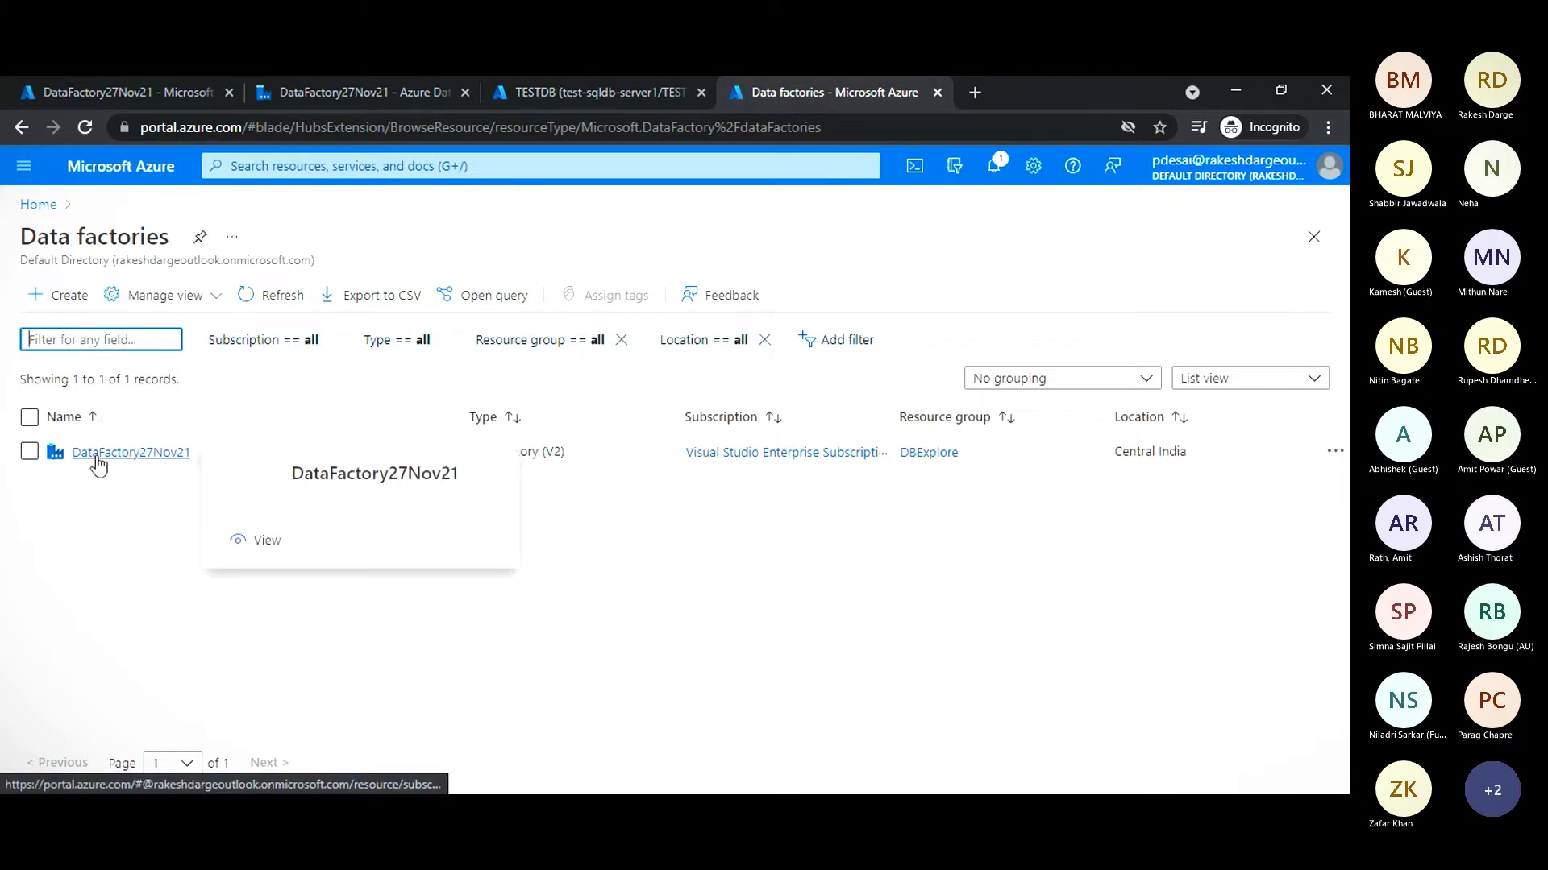
pyautogui.click(123, 90)
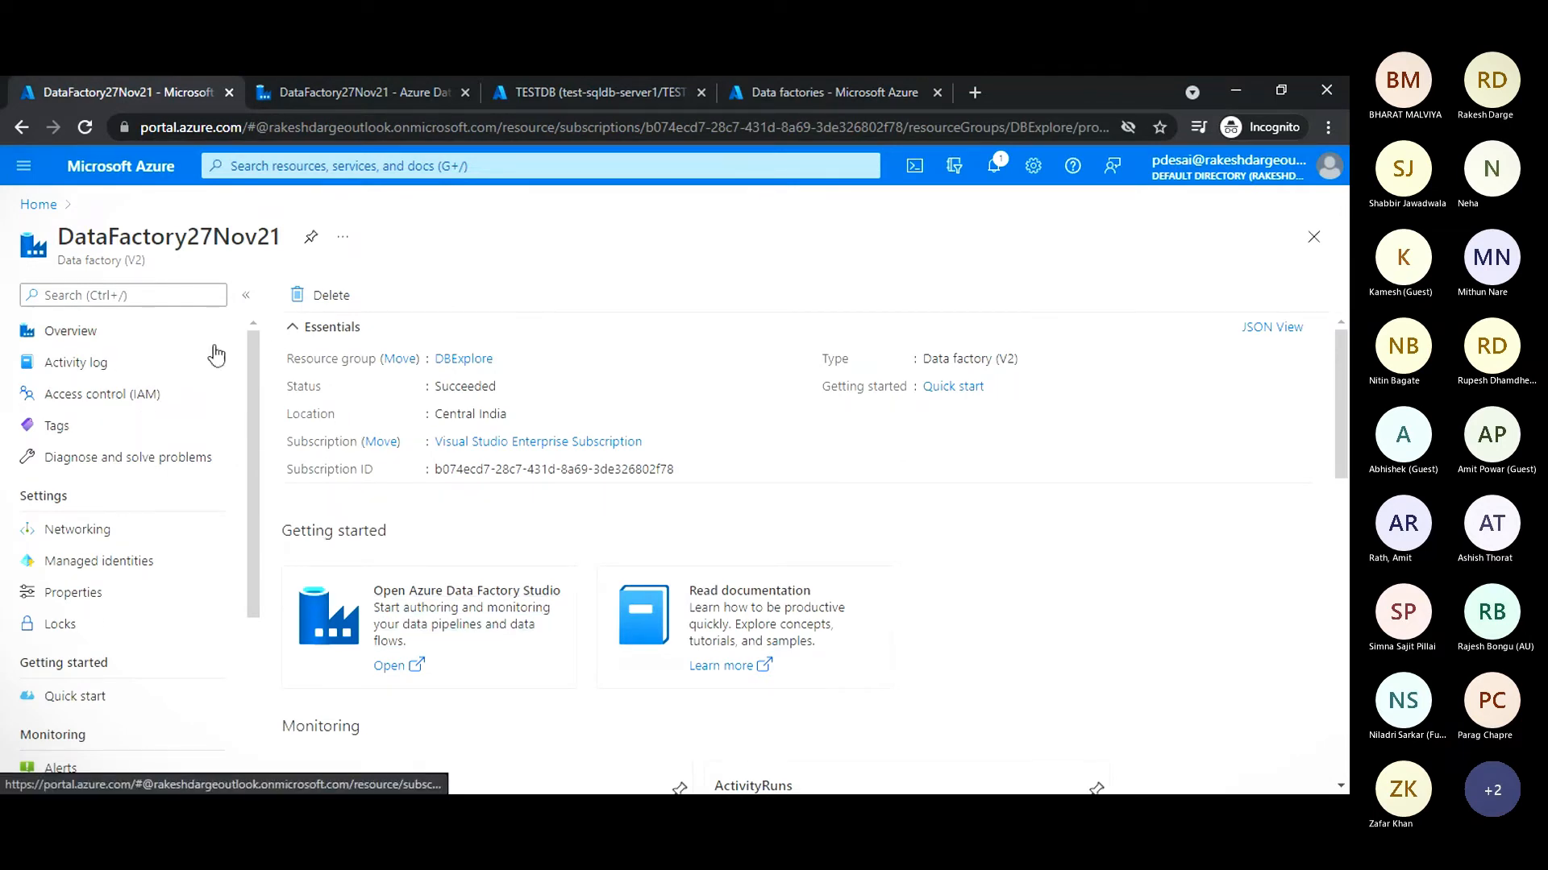
pyautogui.moveTo(250, 357); pyautogui.dragTo(253, 311)
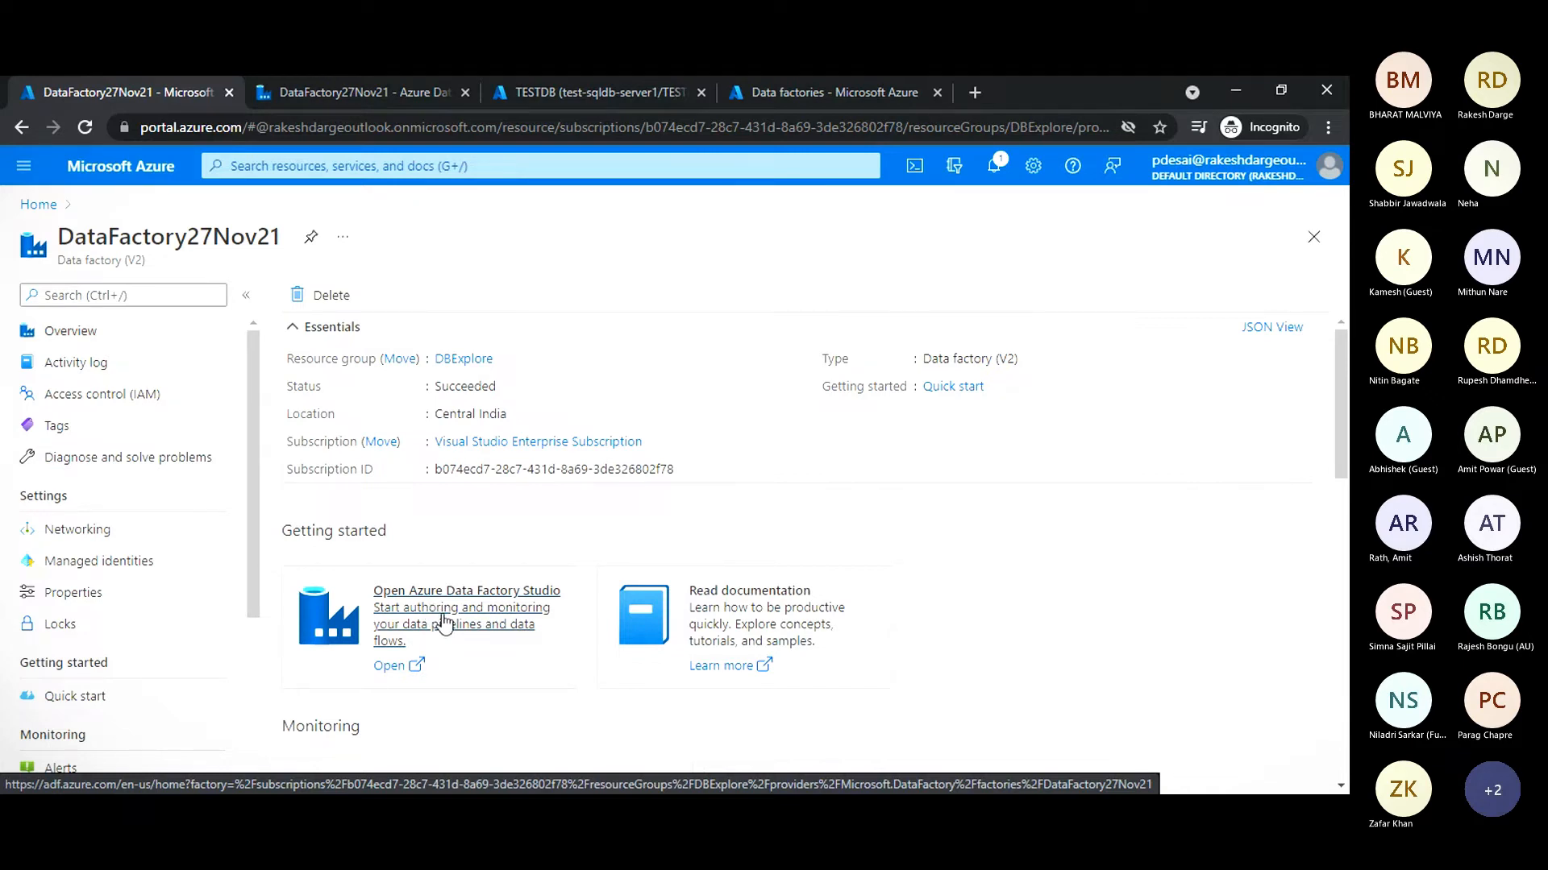
pyautogui.click(443, 621)
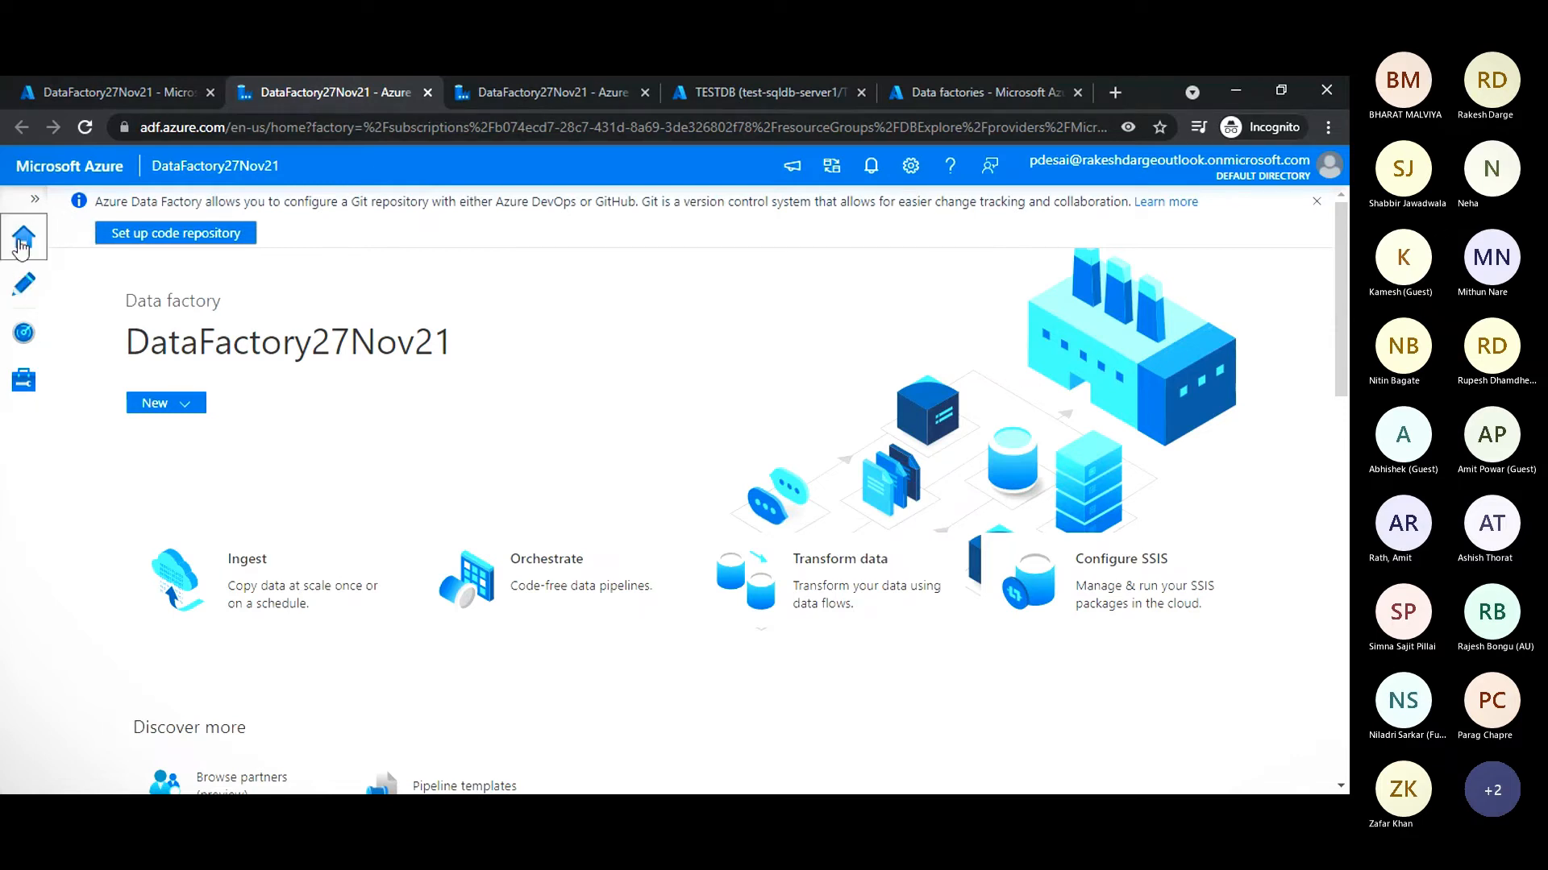
# - Open the factory's integration runtimes list in the management area and widen its Name column to fit the full runtime name
pyautogui.click(23, 297)
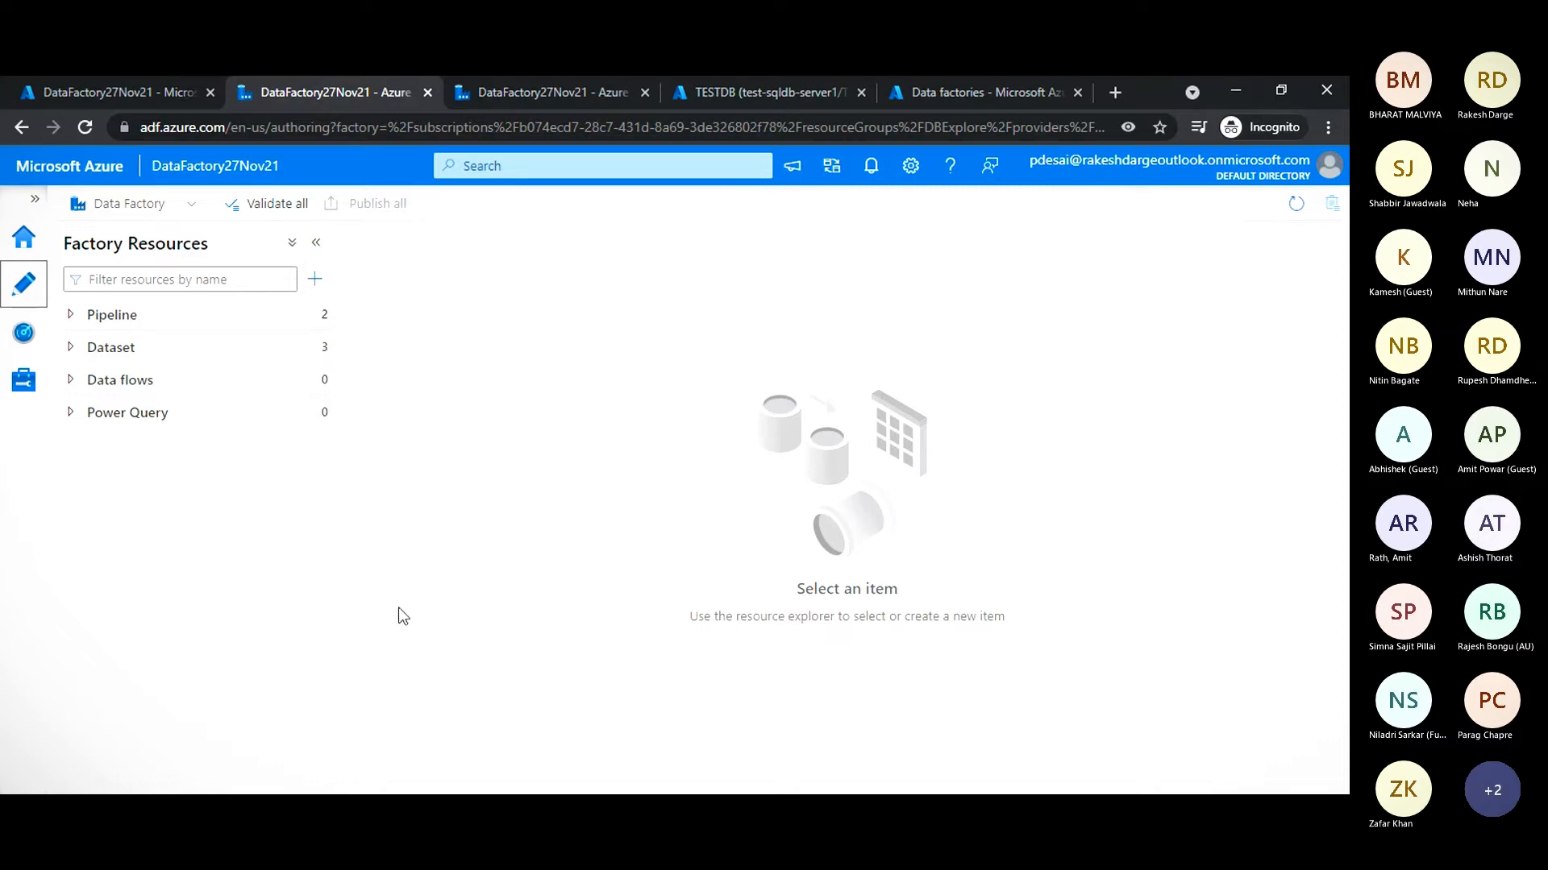
pyautogui.click(23, 380)
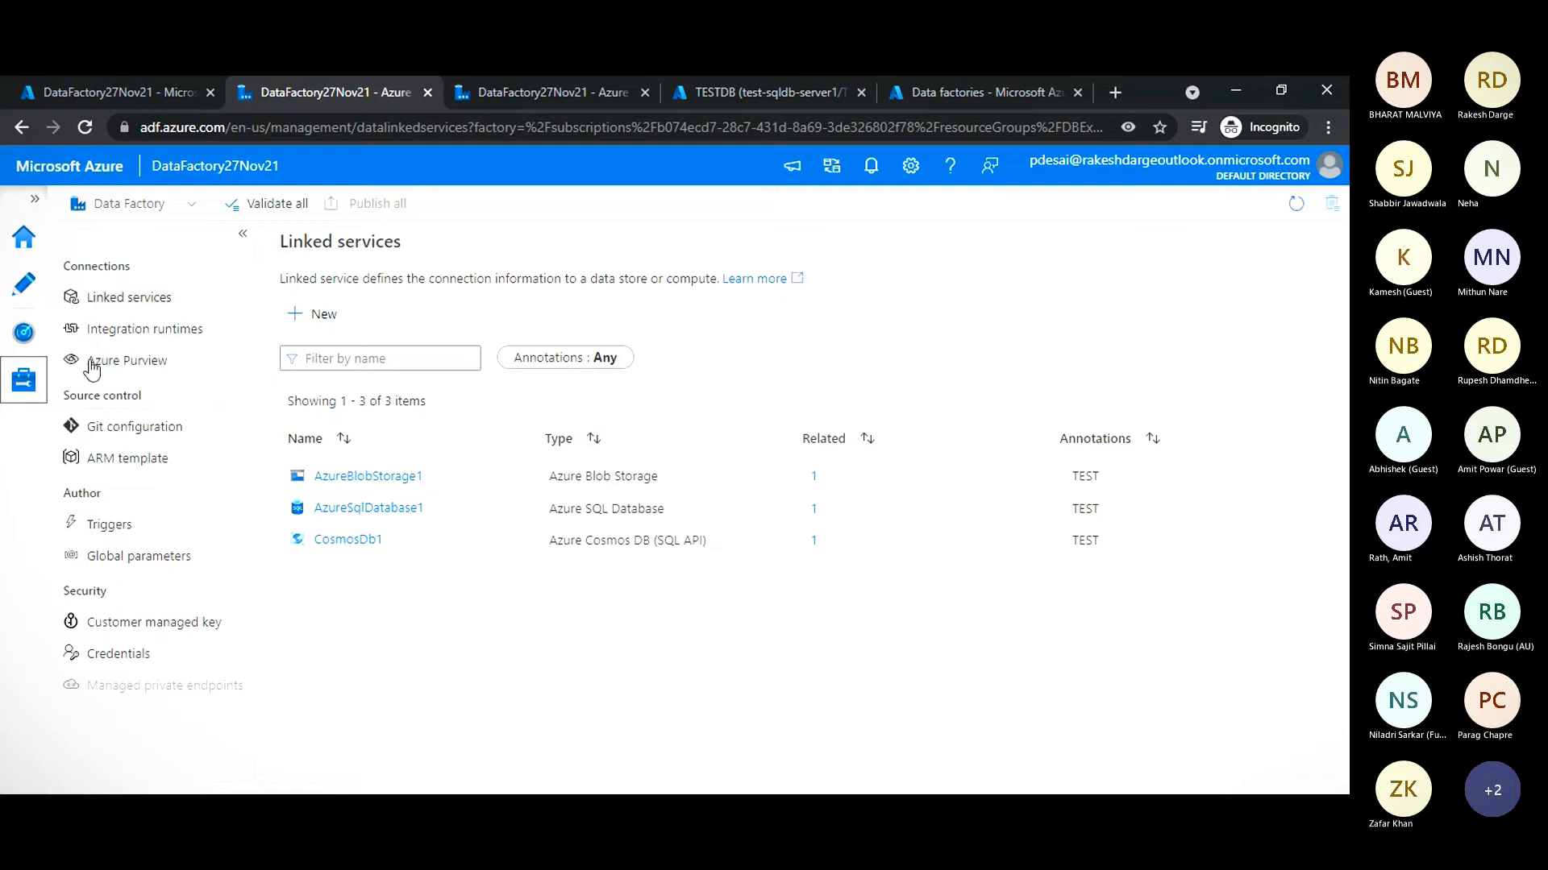
pyautogui.click(131, 340)
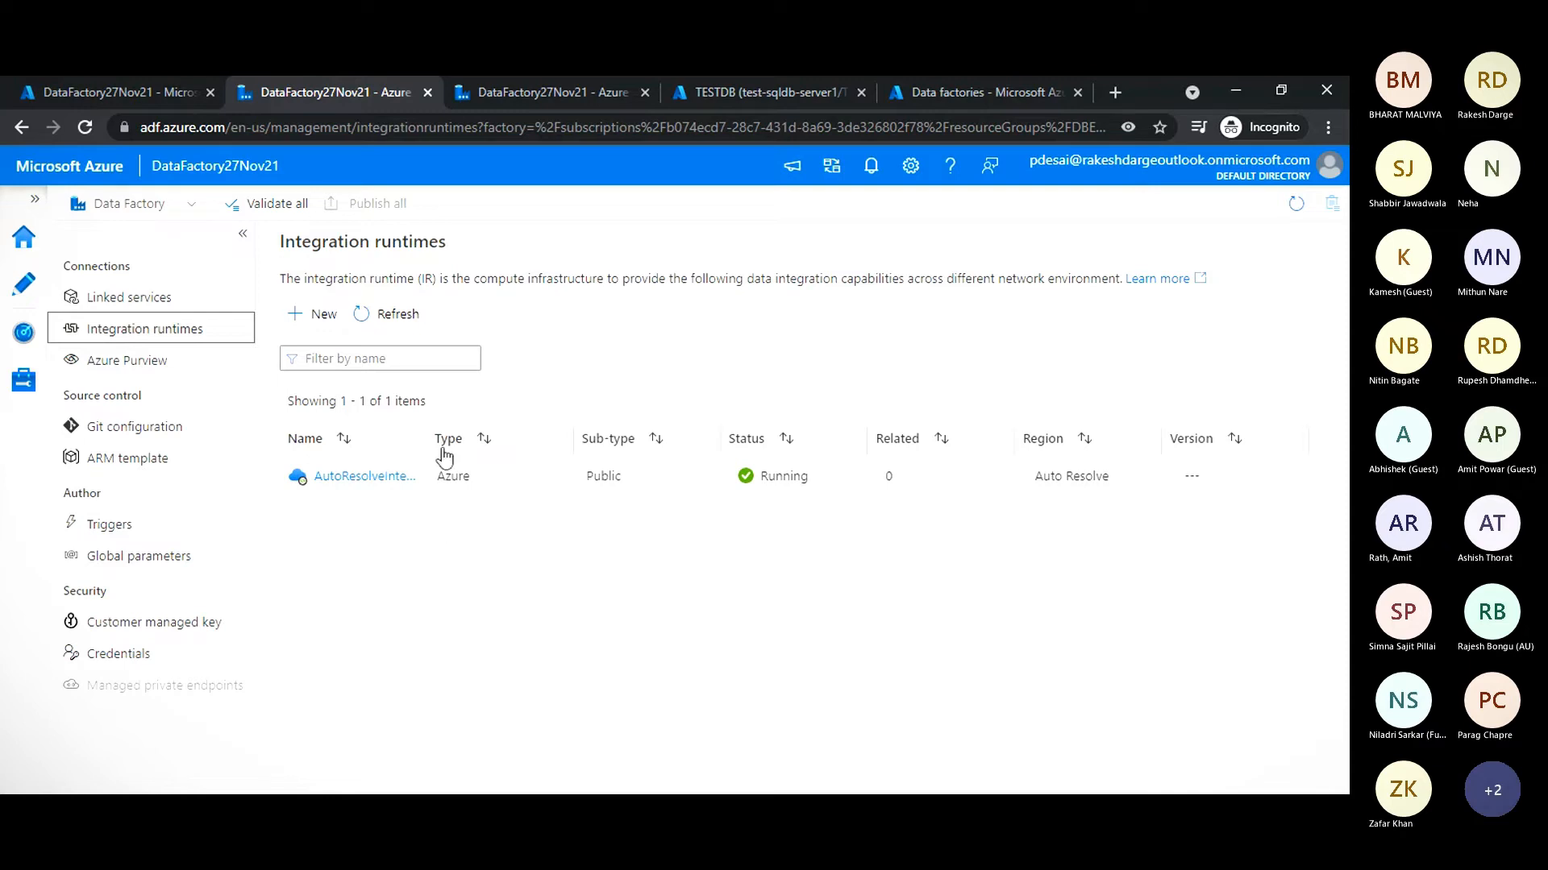
pyautogui.moveTo(470, 433); pyautogui.dragTo(487, 435)
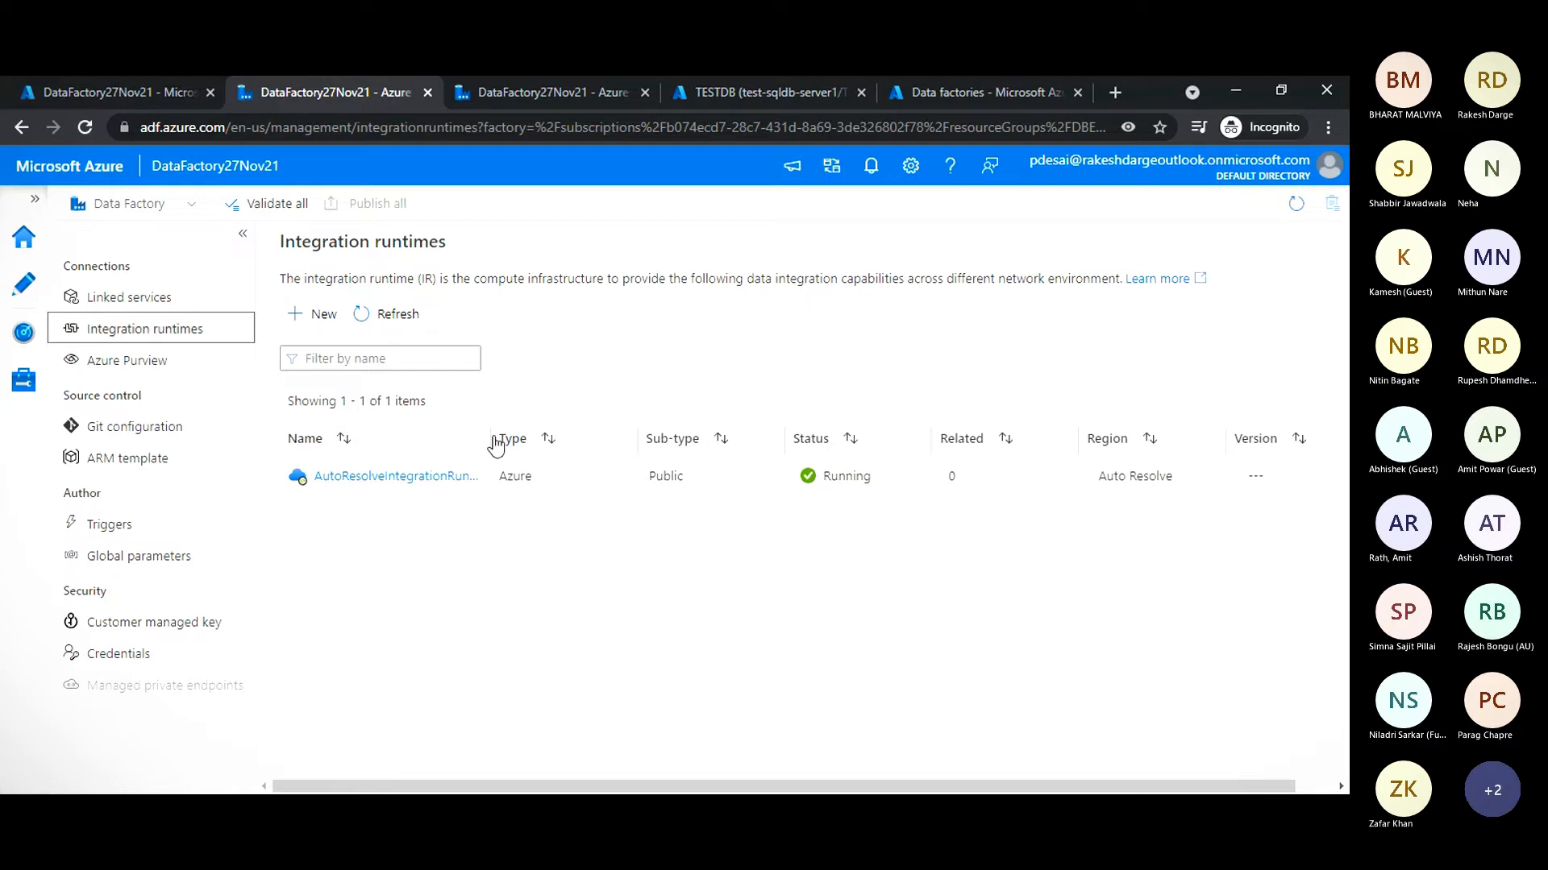
pyautogui.moveTo(487, 439); pyautogui.dragTo(577, 440)
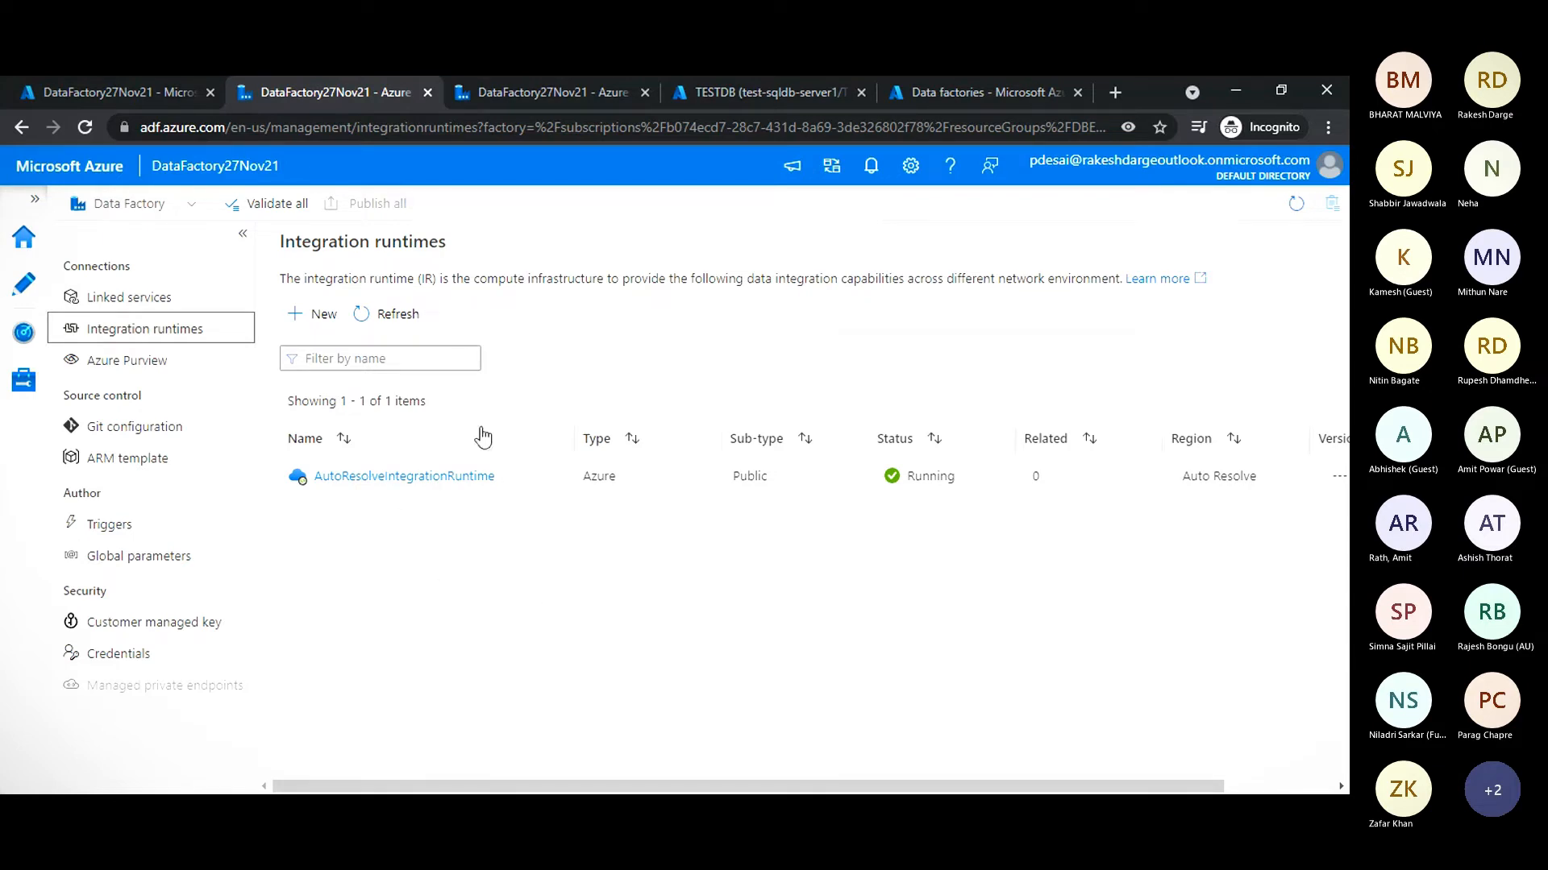
# - Review the Azure, Self-Hosted and Azure-SSIS options for a new integration runtime, dismiss the feedback prompt and cancel the setup
pyautogui.click(315, 323)
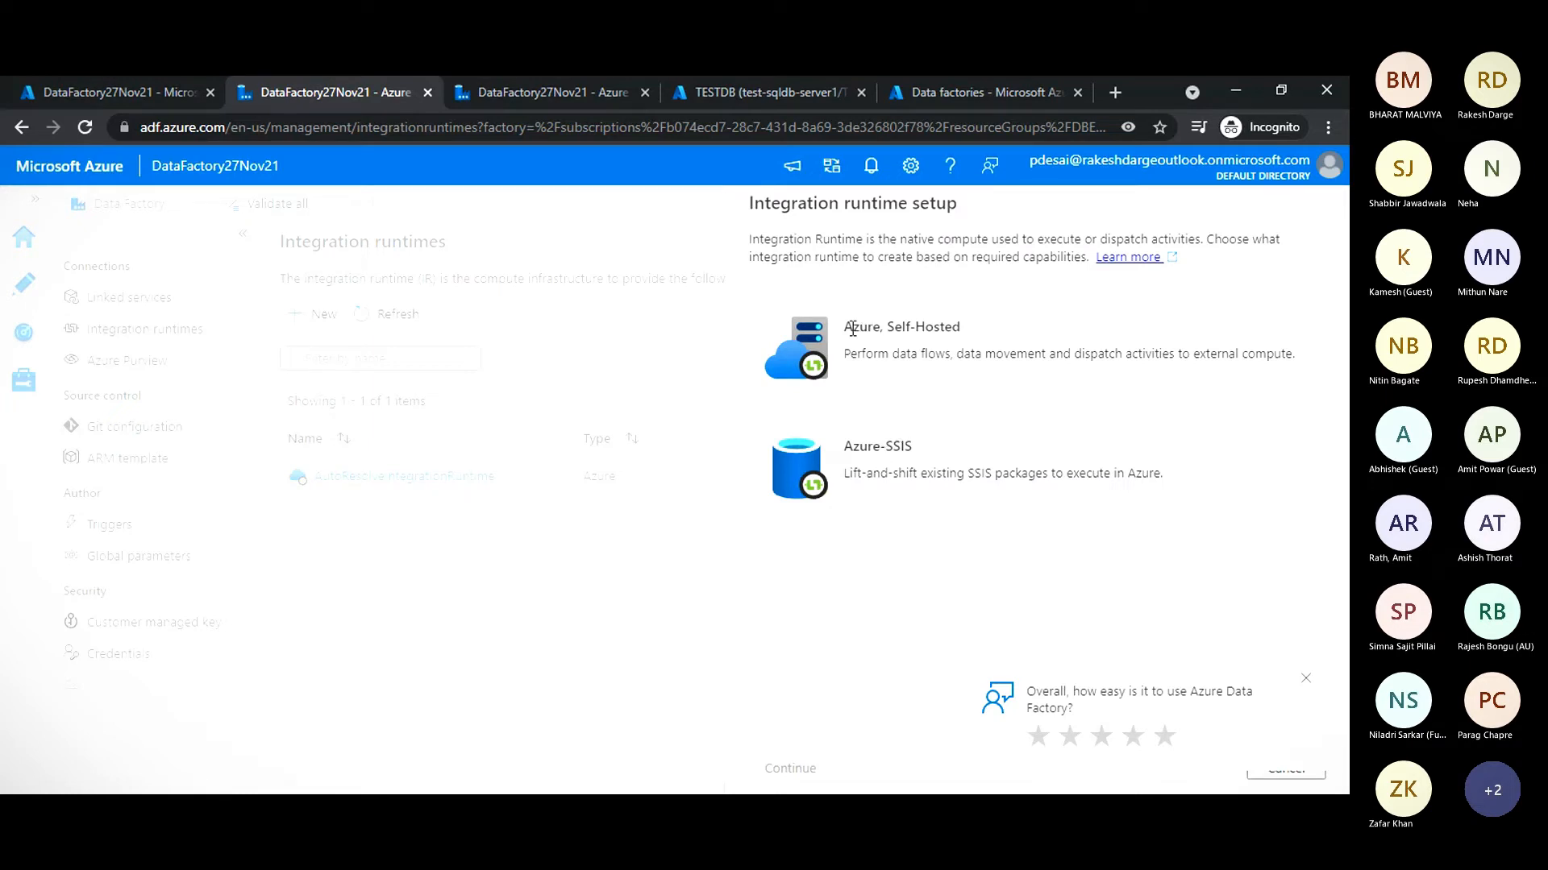
pyautogui.moveTo(852, 329); pyautogui.dragTo(974, 336)
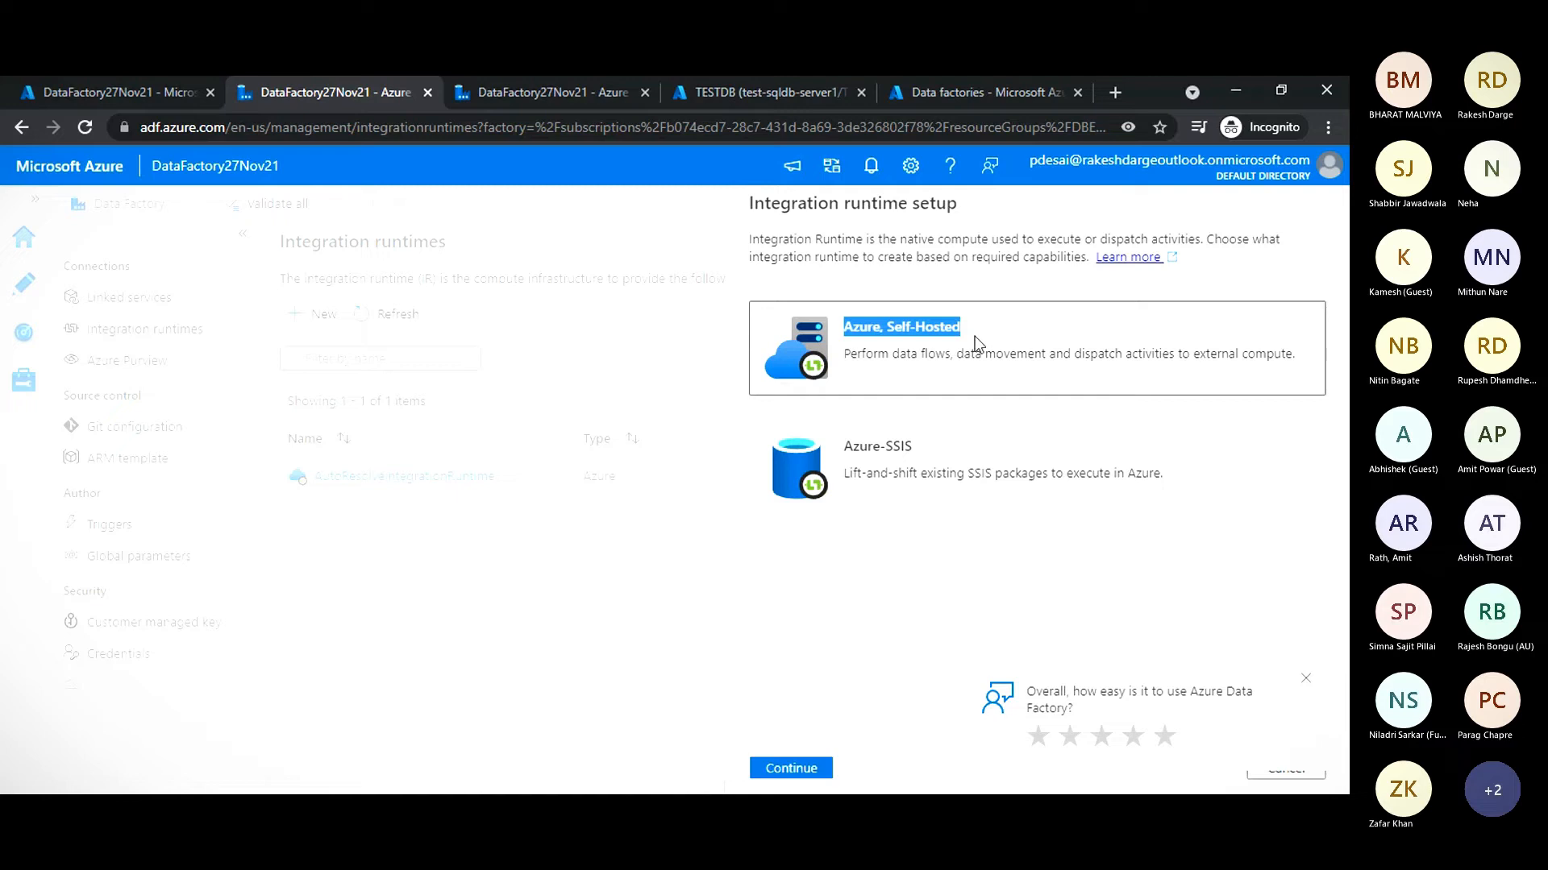
pyautogui.click(887, 363)
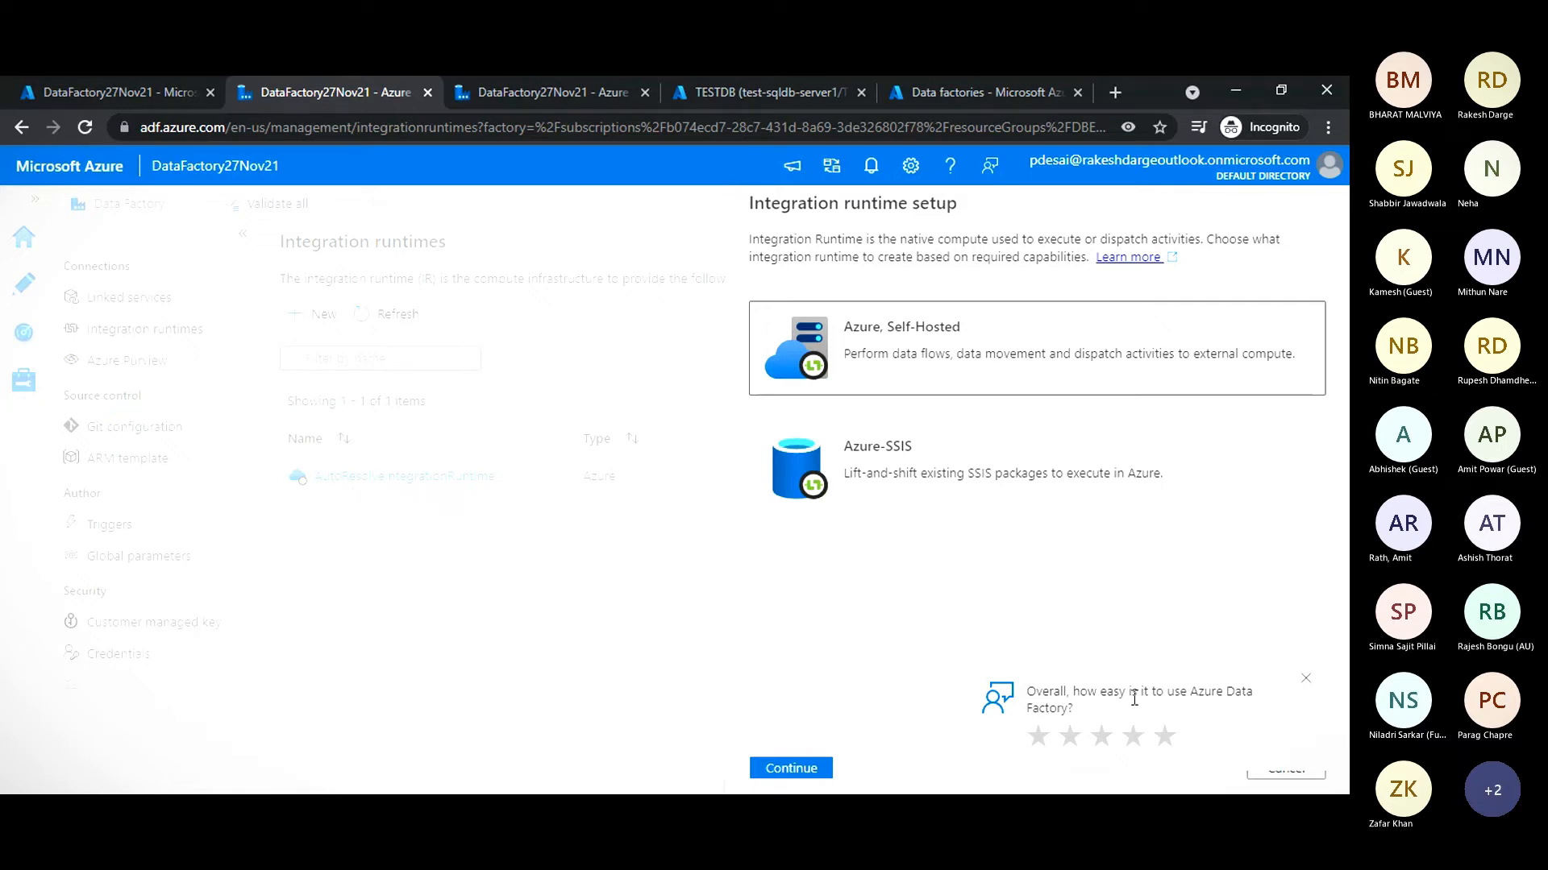
pyautogui.click(1306, 678)
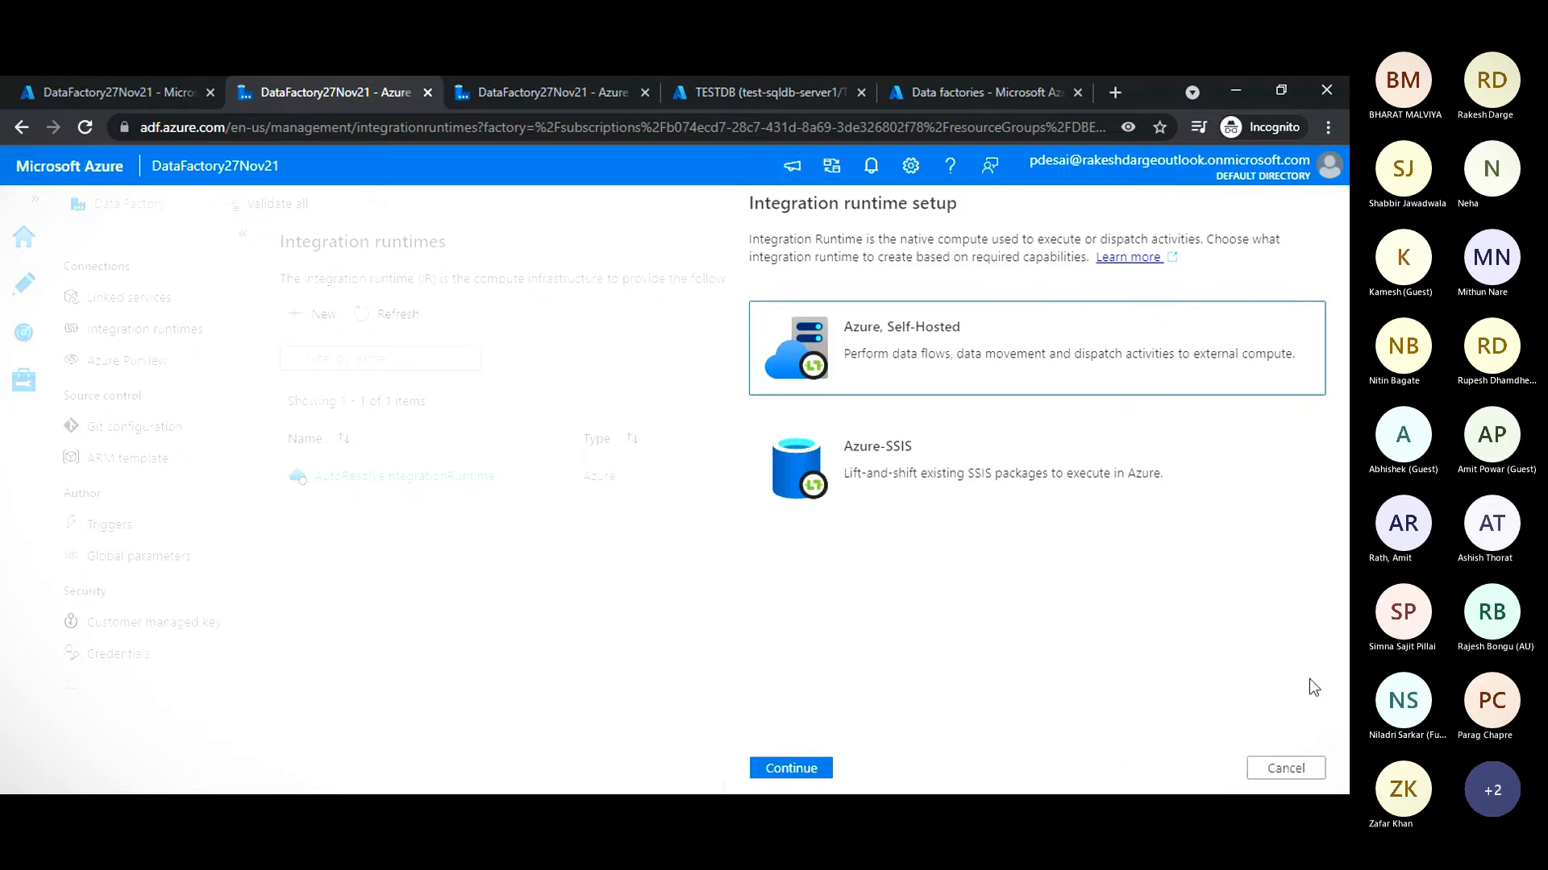
pyautogui.click(1269, 770)
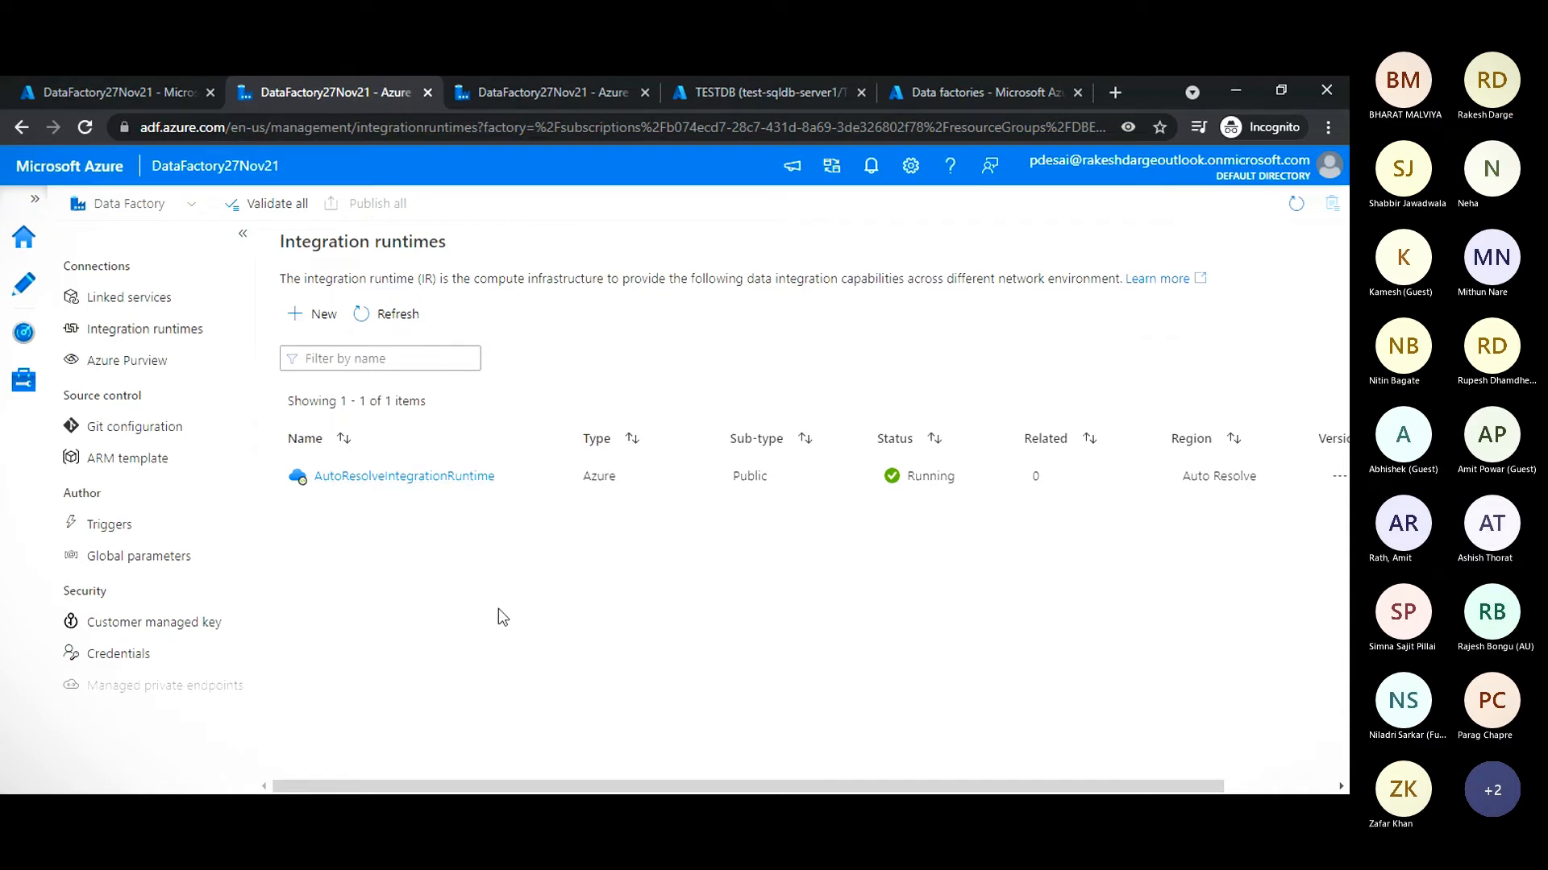
# - Inspect the AutoResolveIntegrationRuntime details and close them
pyautogui.click(345, 480)
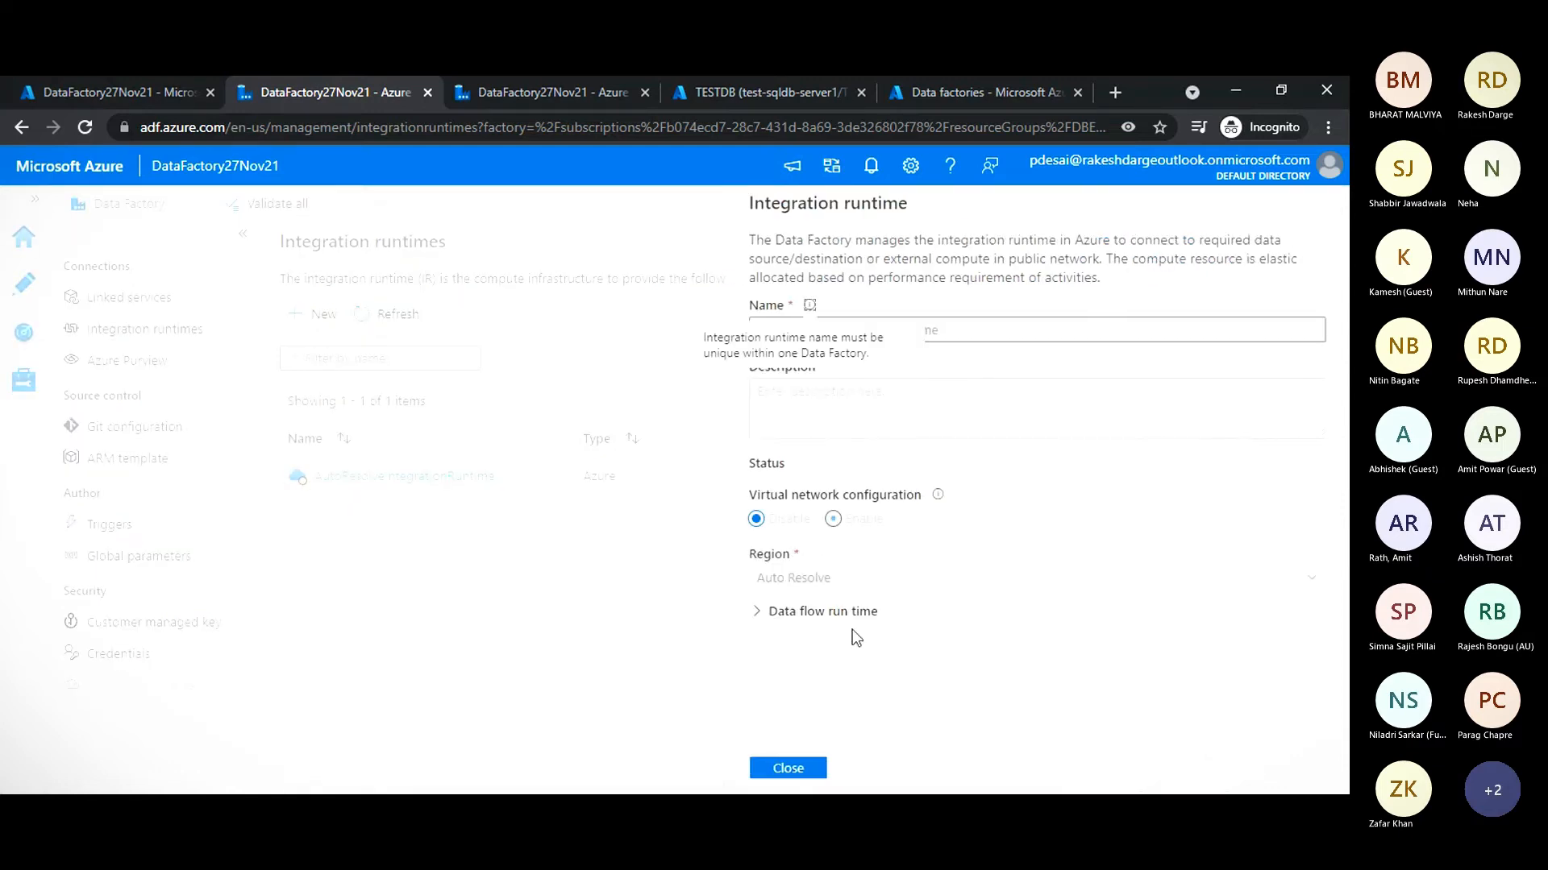
pyautogui.click(798, 770)
pyautogui.click(566, 528)
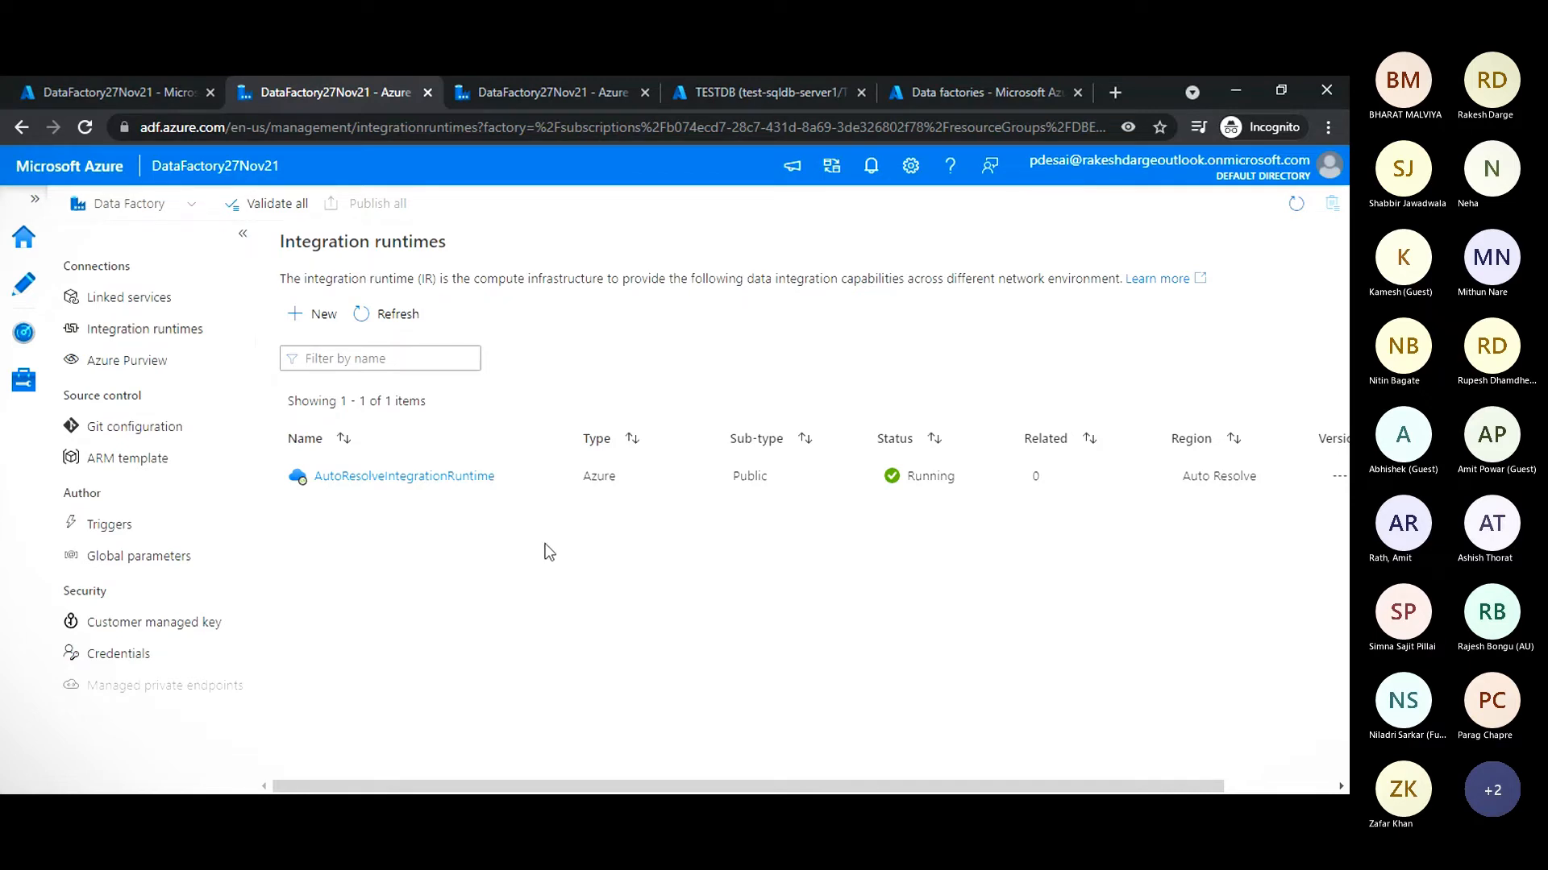
# - Start a new linked service with Azure Blob Storage as the data store
pyautogui.click(135, 299)
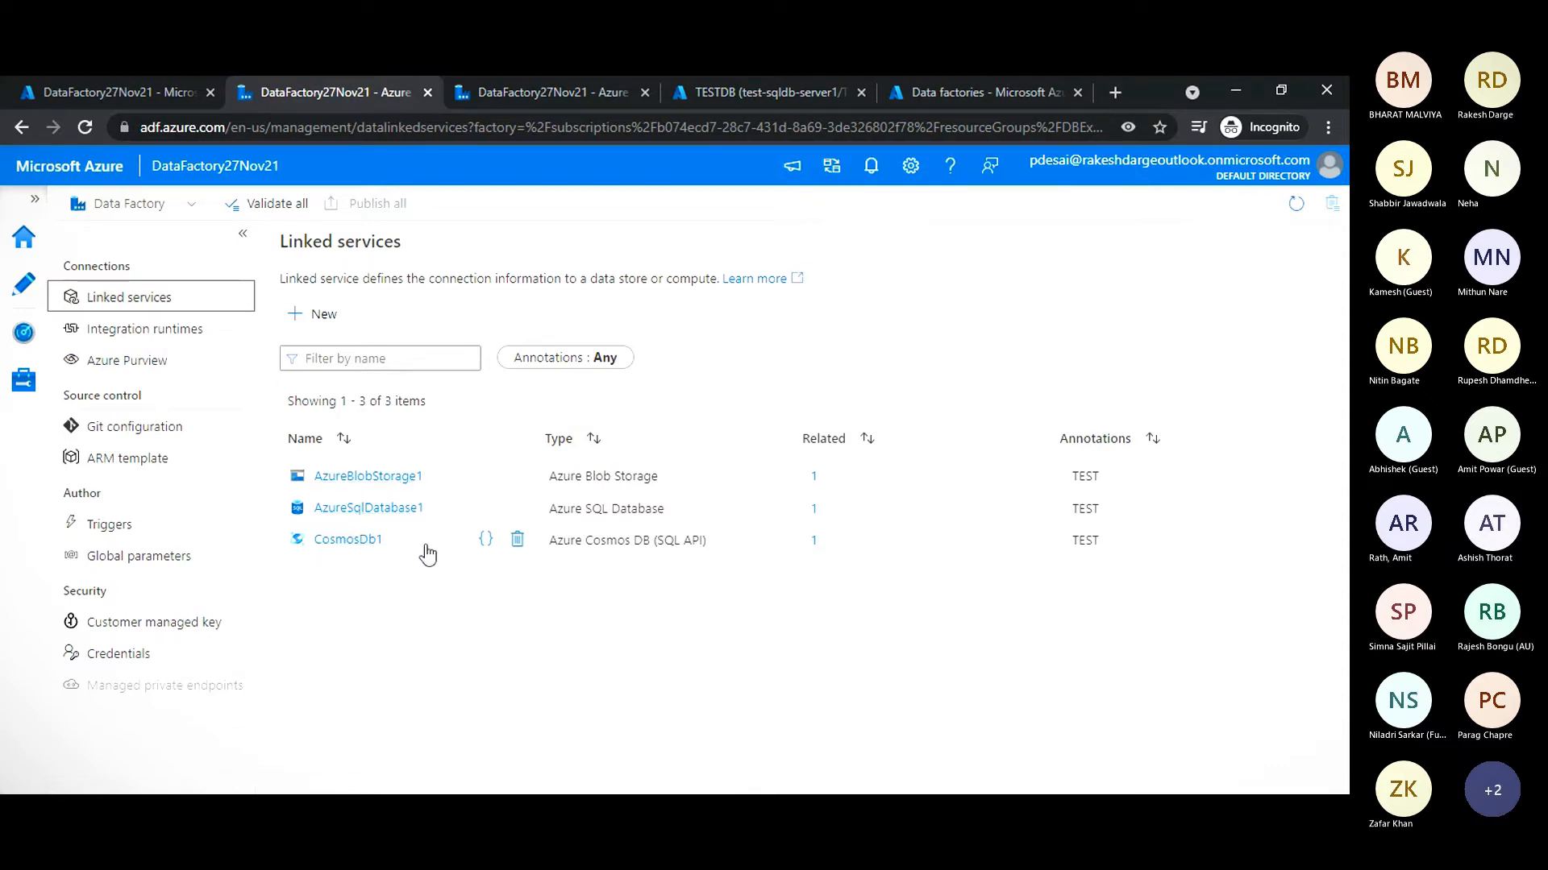
pyautogui.click(385, 629)
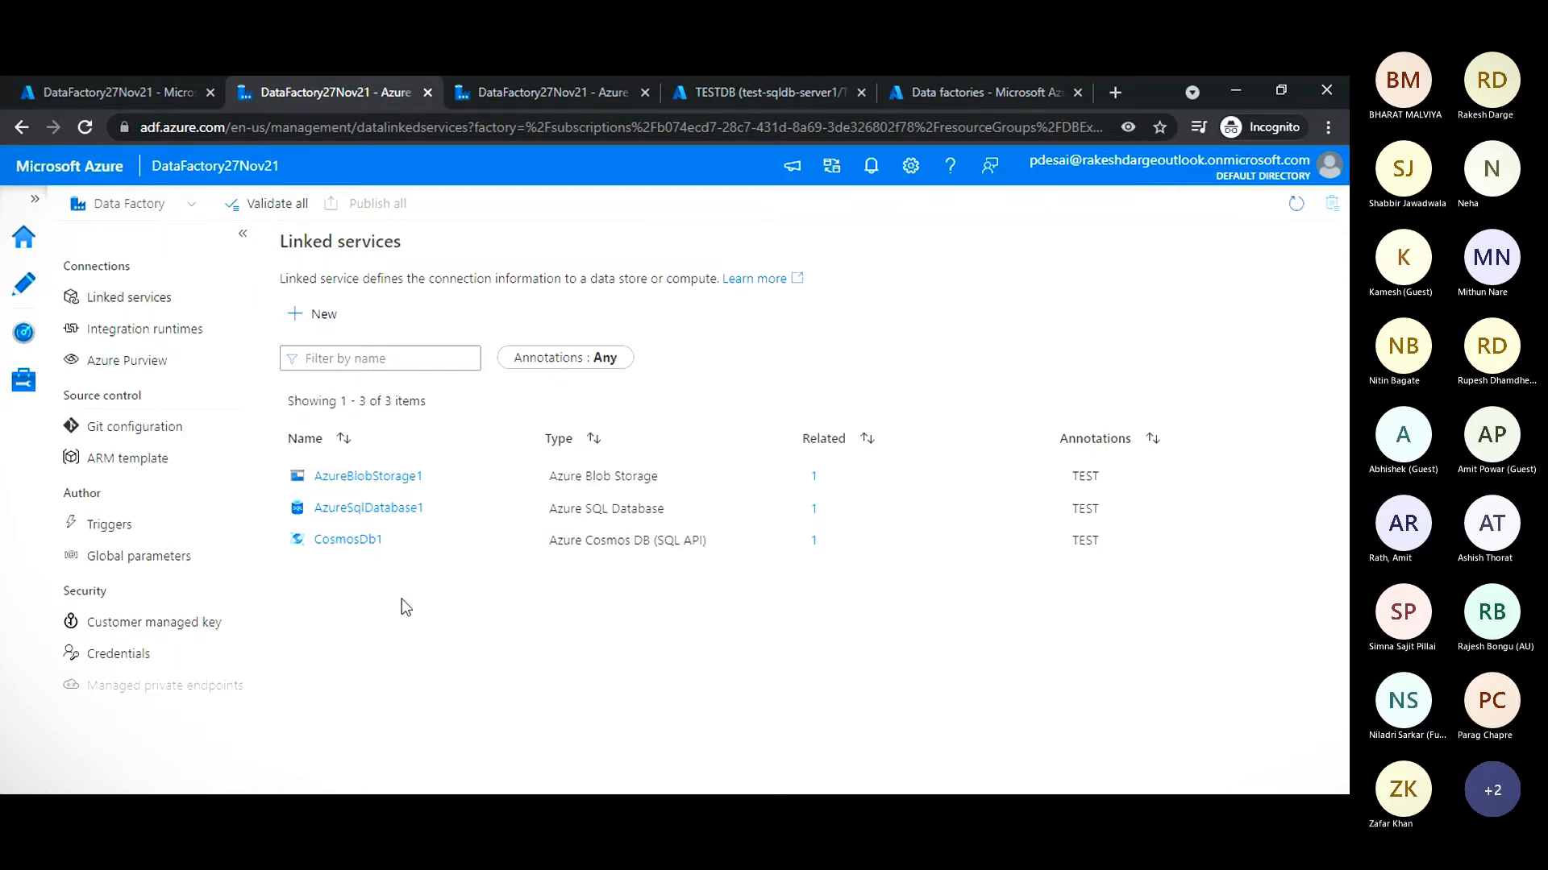
pyautogui.click(314, 319)
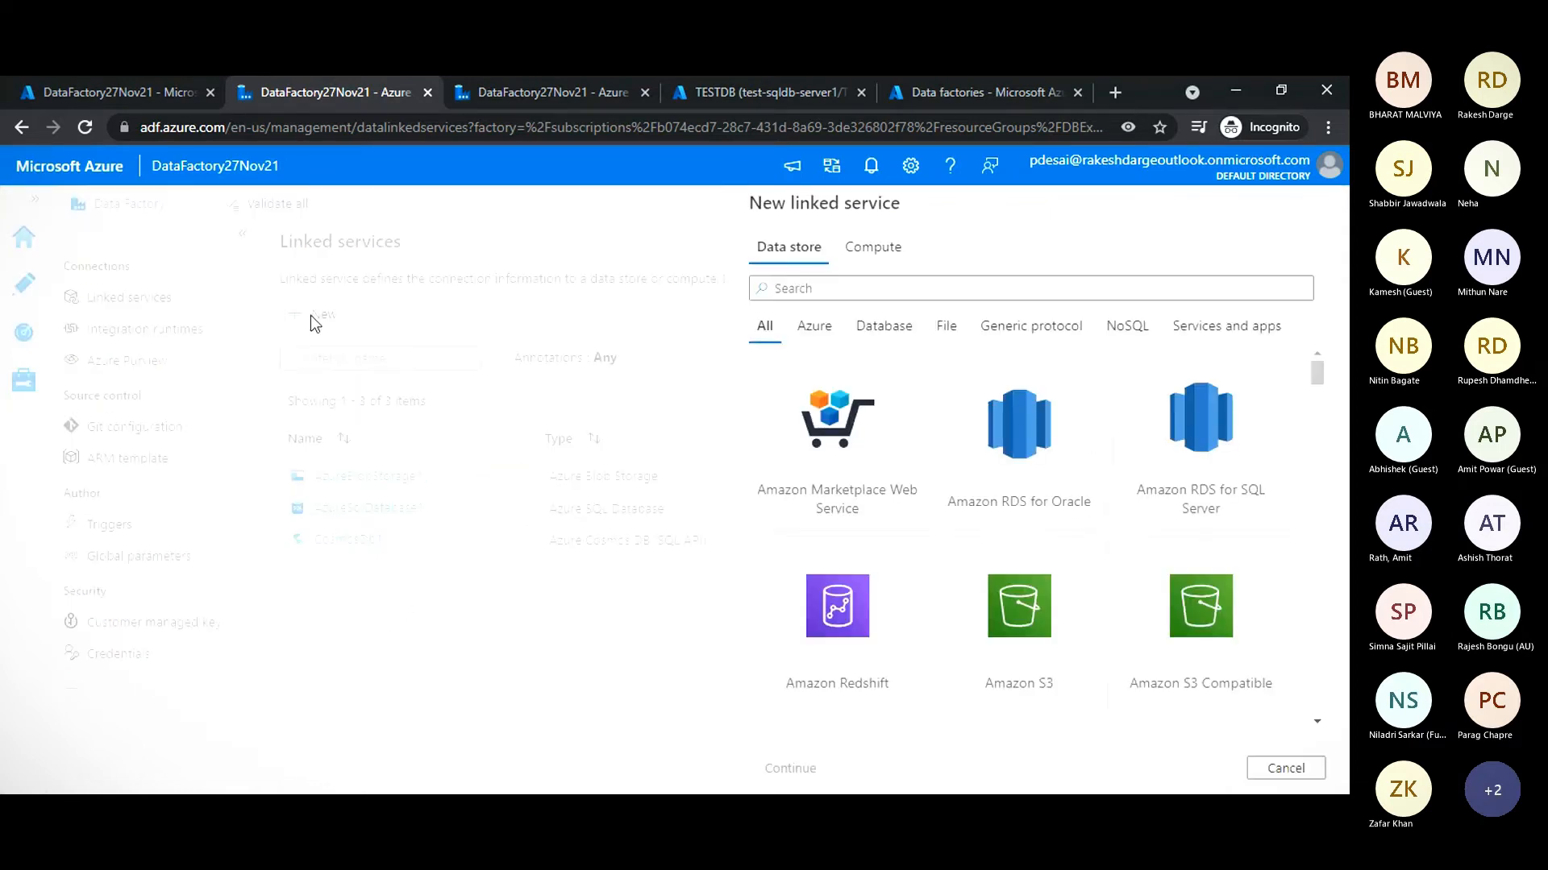
pyautogui.write('azure')
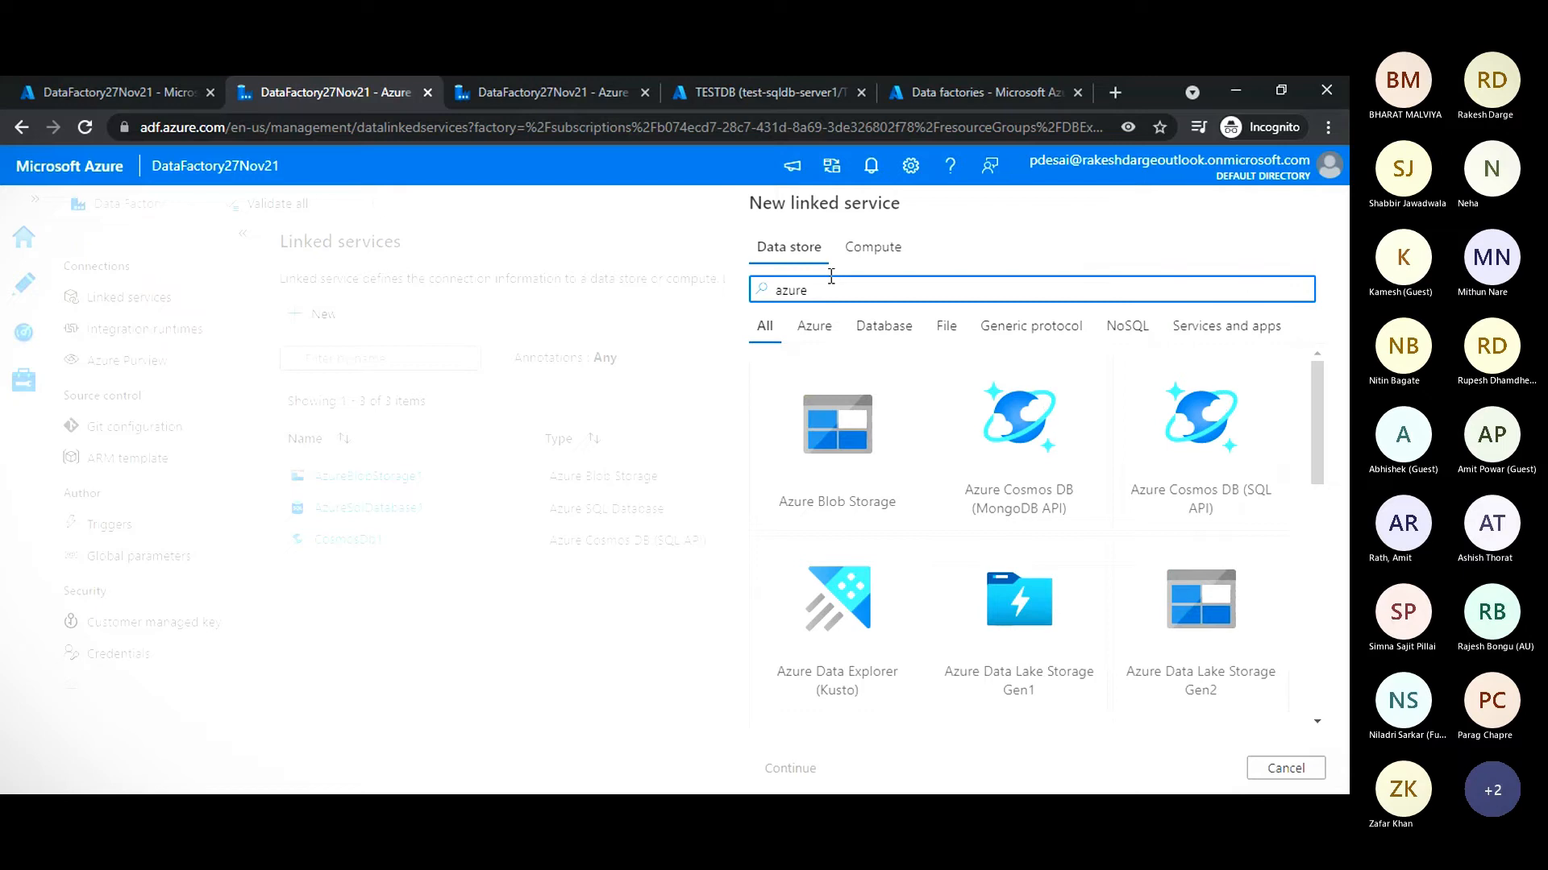
pyautogui.write(' blo')
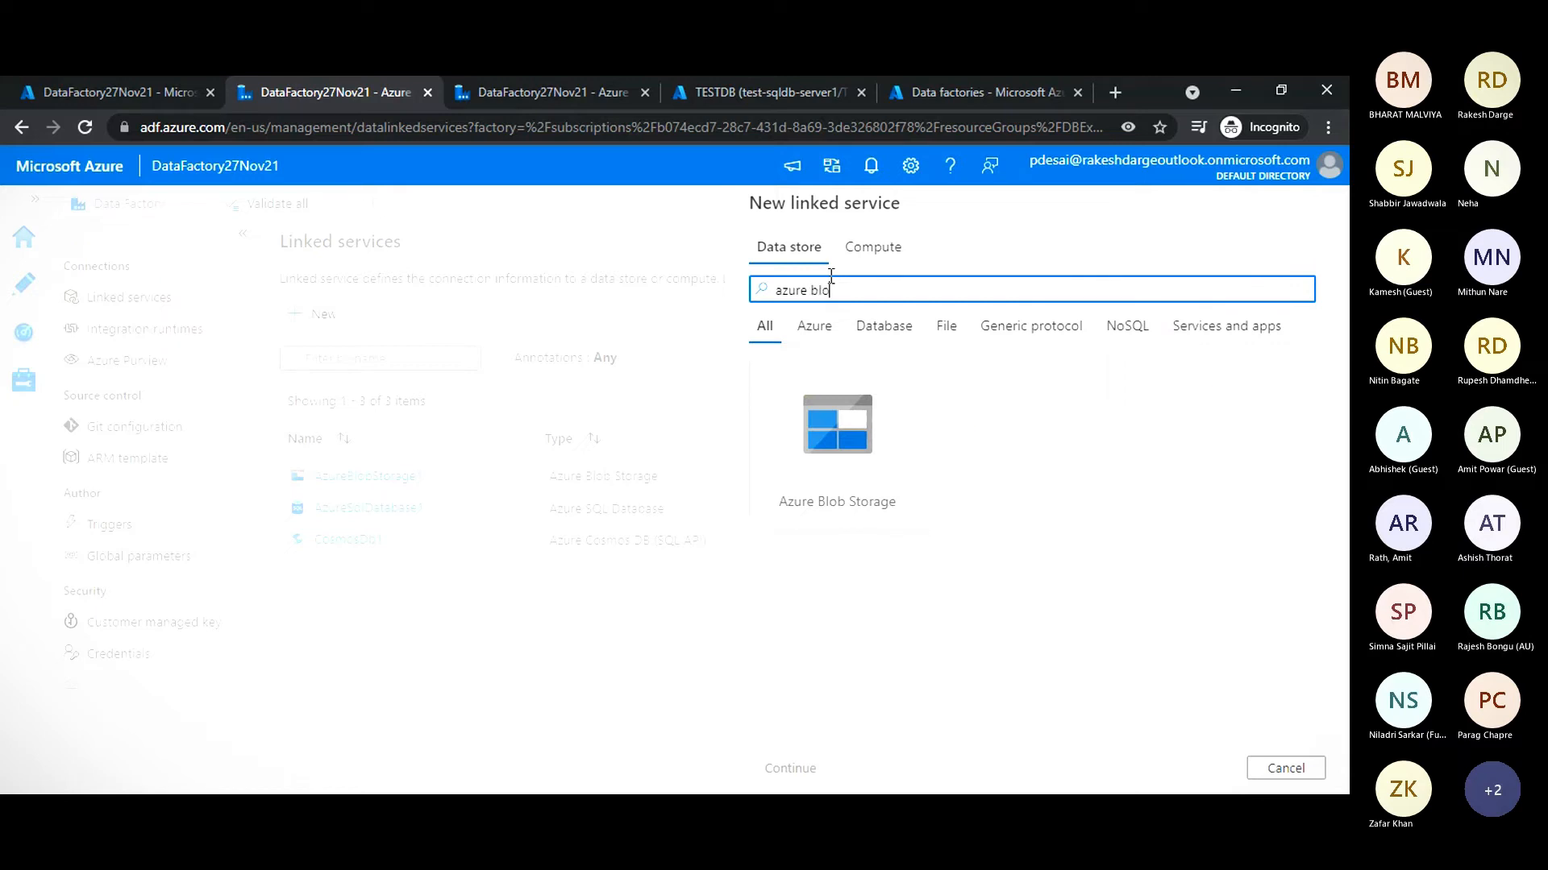
pyautogui.click(857, 466)
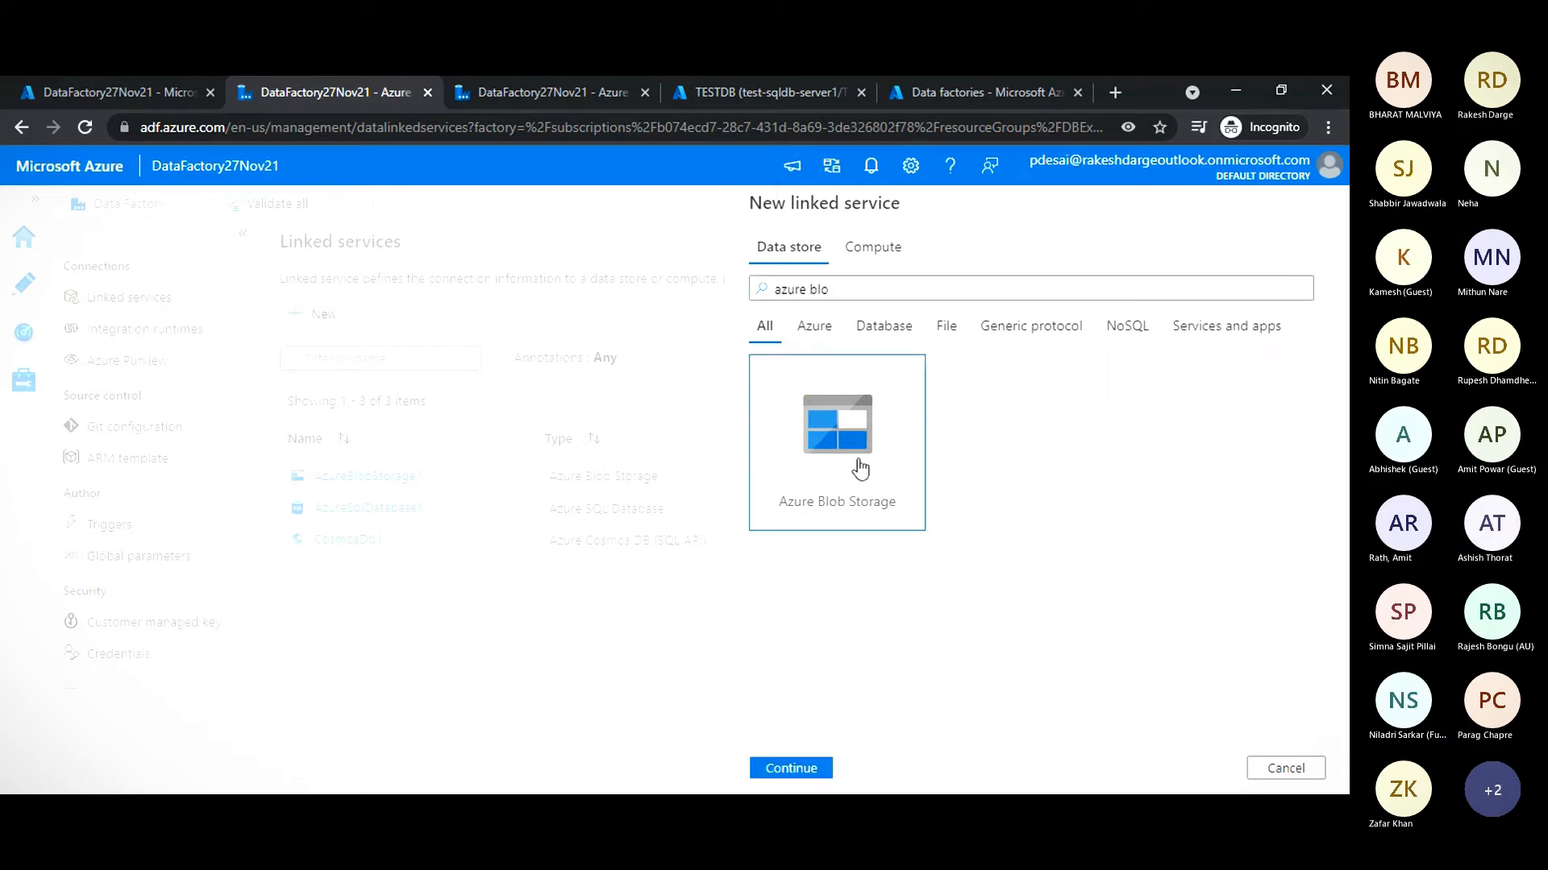
pyautogui.click(792, 769)
# - Name the linked service AzureBlobStorage27Nov, select storage account dbstorage27, test the connection and create it
pyautogui.write('7Nov')
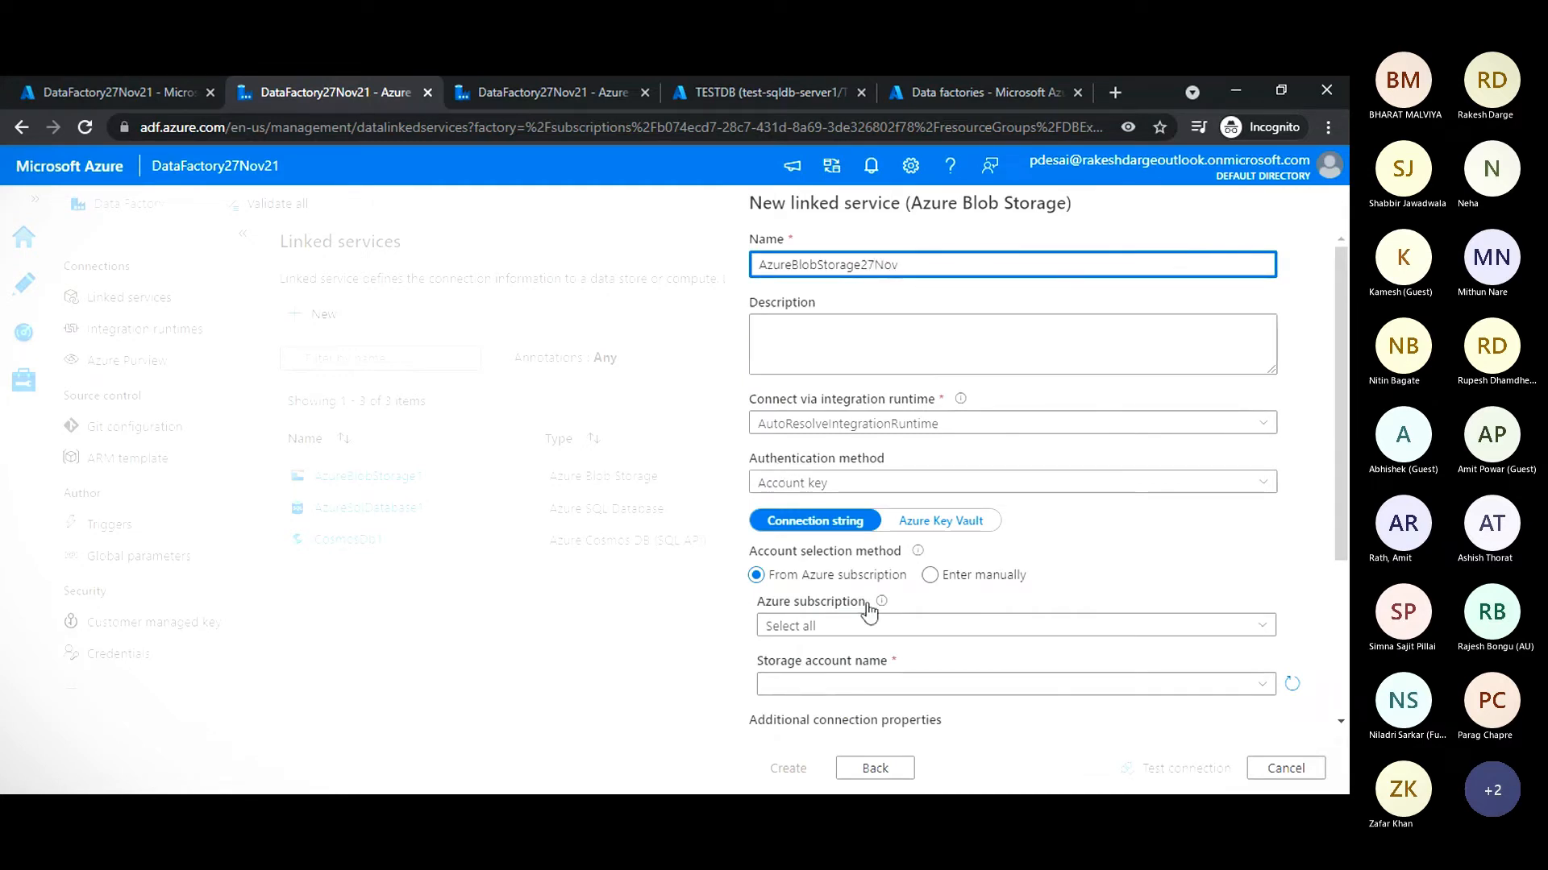
pyautogui.scroll(-3, 870, 613)
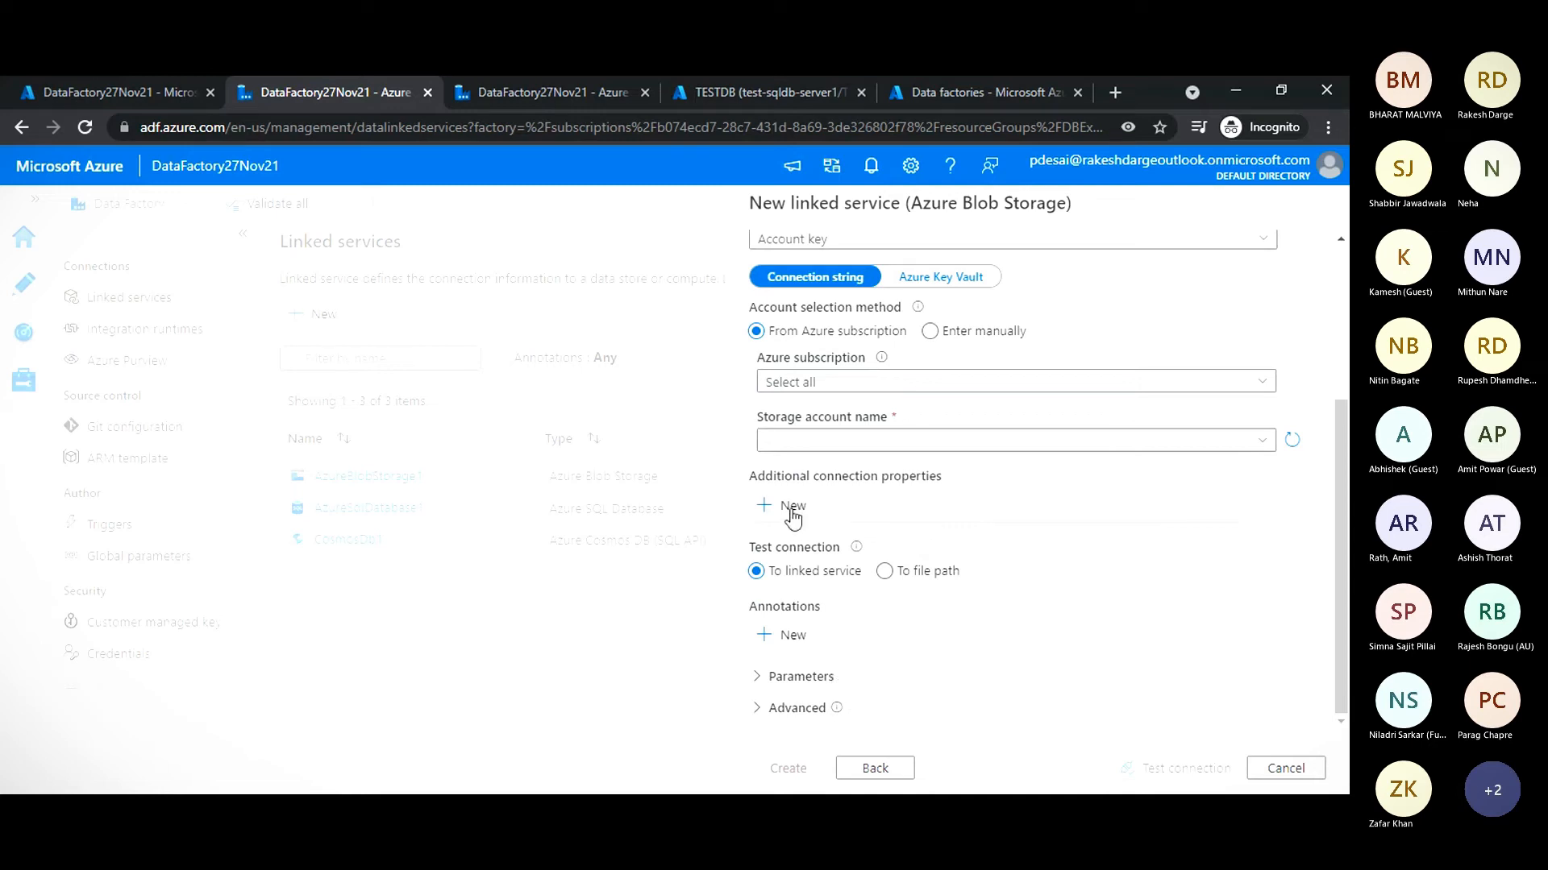
pyautogui.click(818, 448)
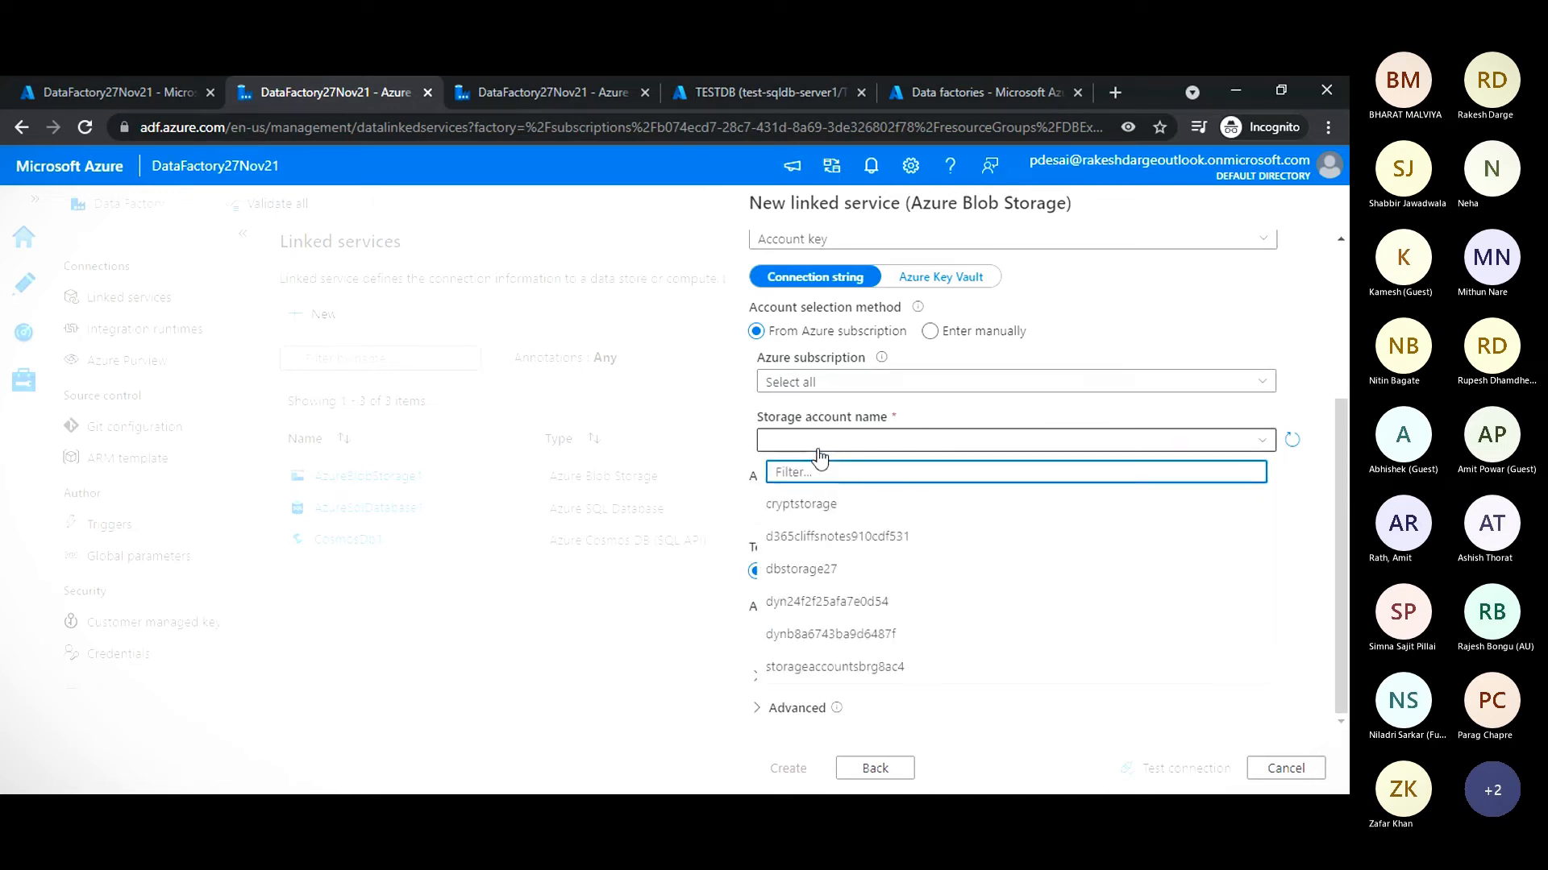
pyautogui.click(820, 570)
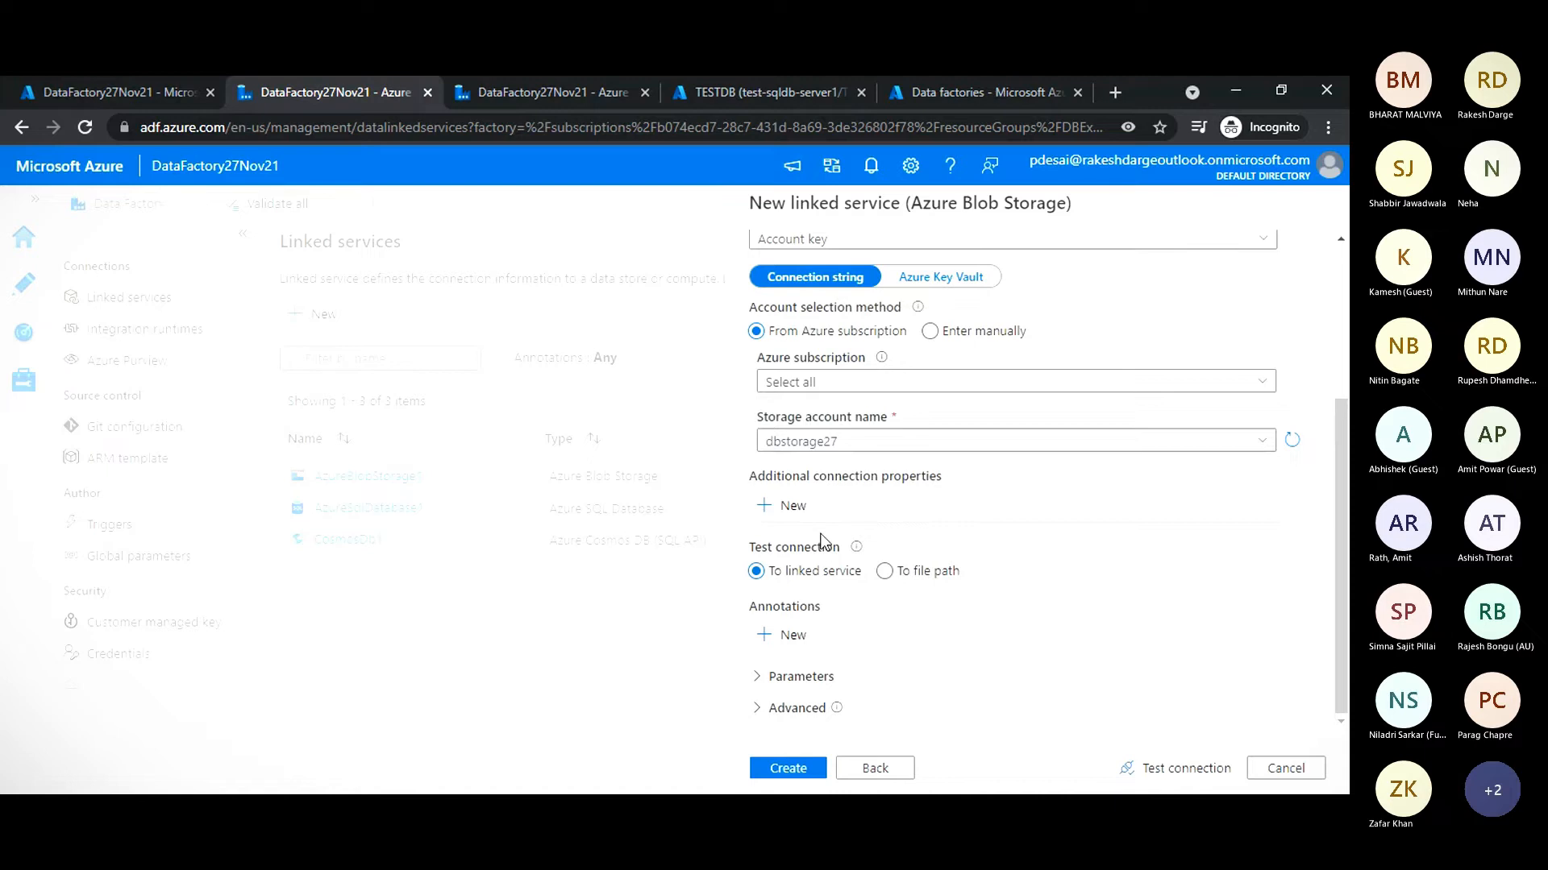
pyautogui.click(1151, 776)
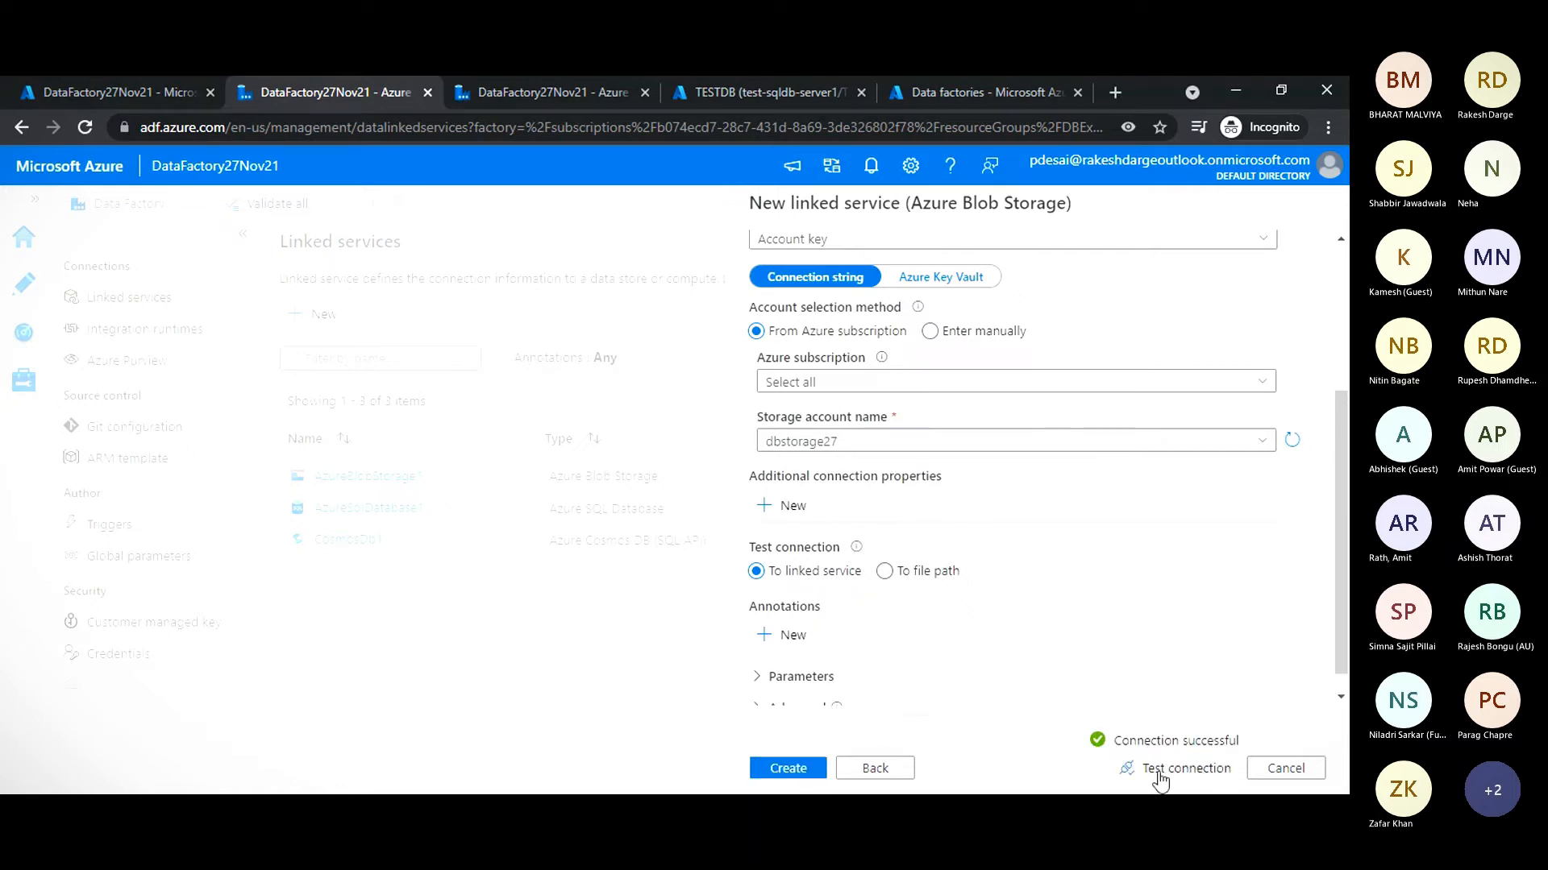
pyautogui.click(794, 770)
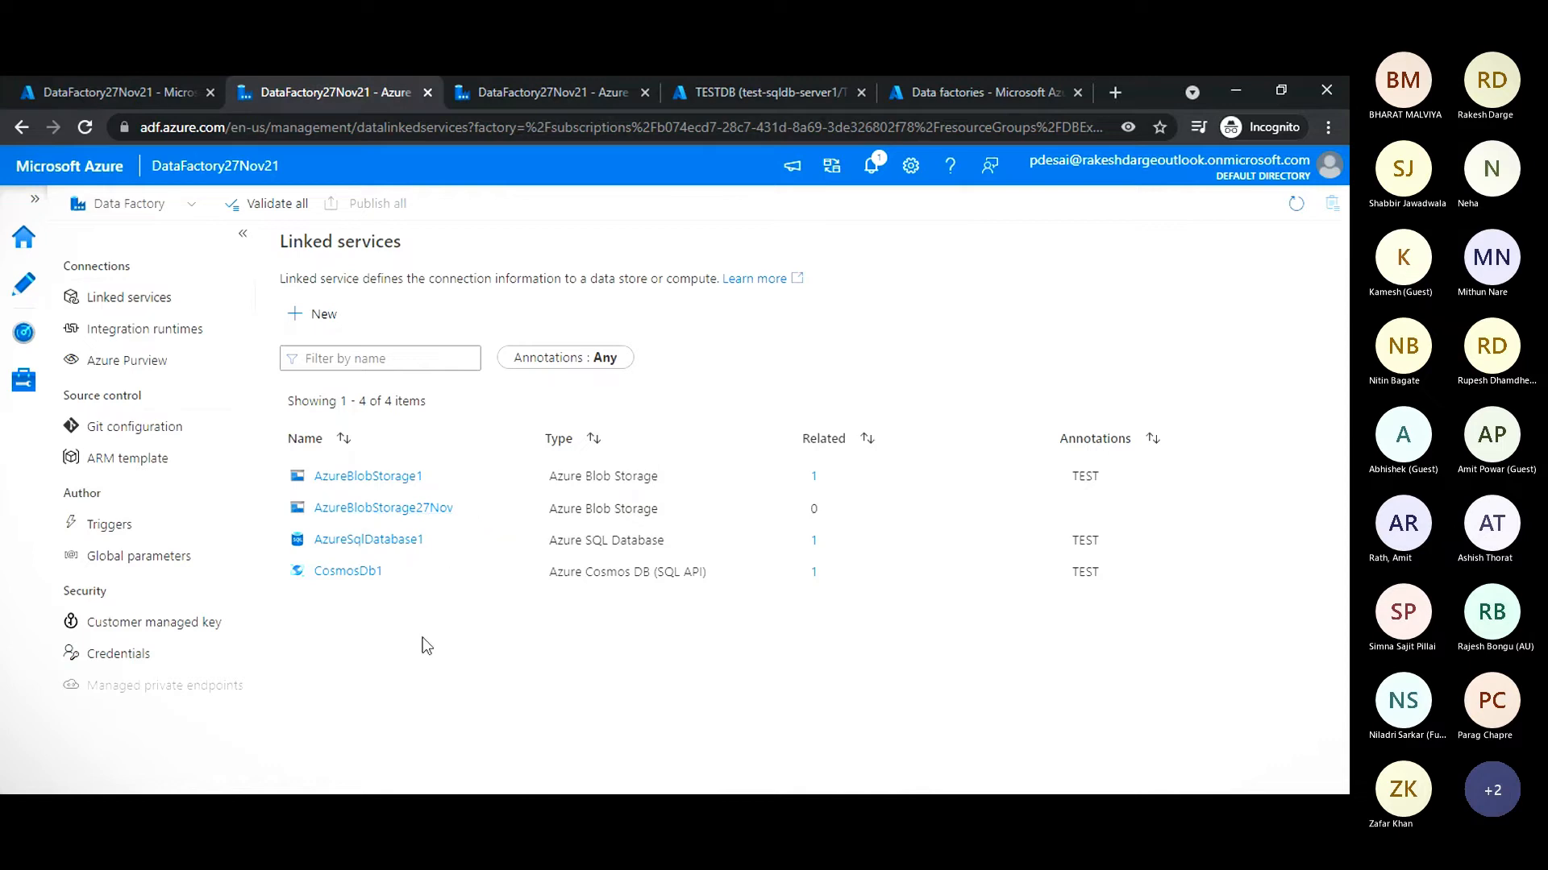
# - Start another new linked service with Azure SQL Database as the data store
pyautogui.click(301, 319)
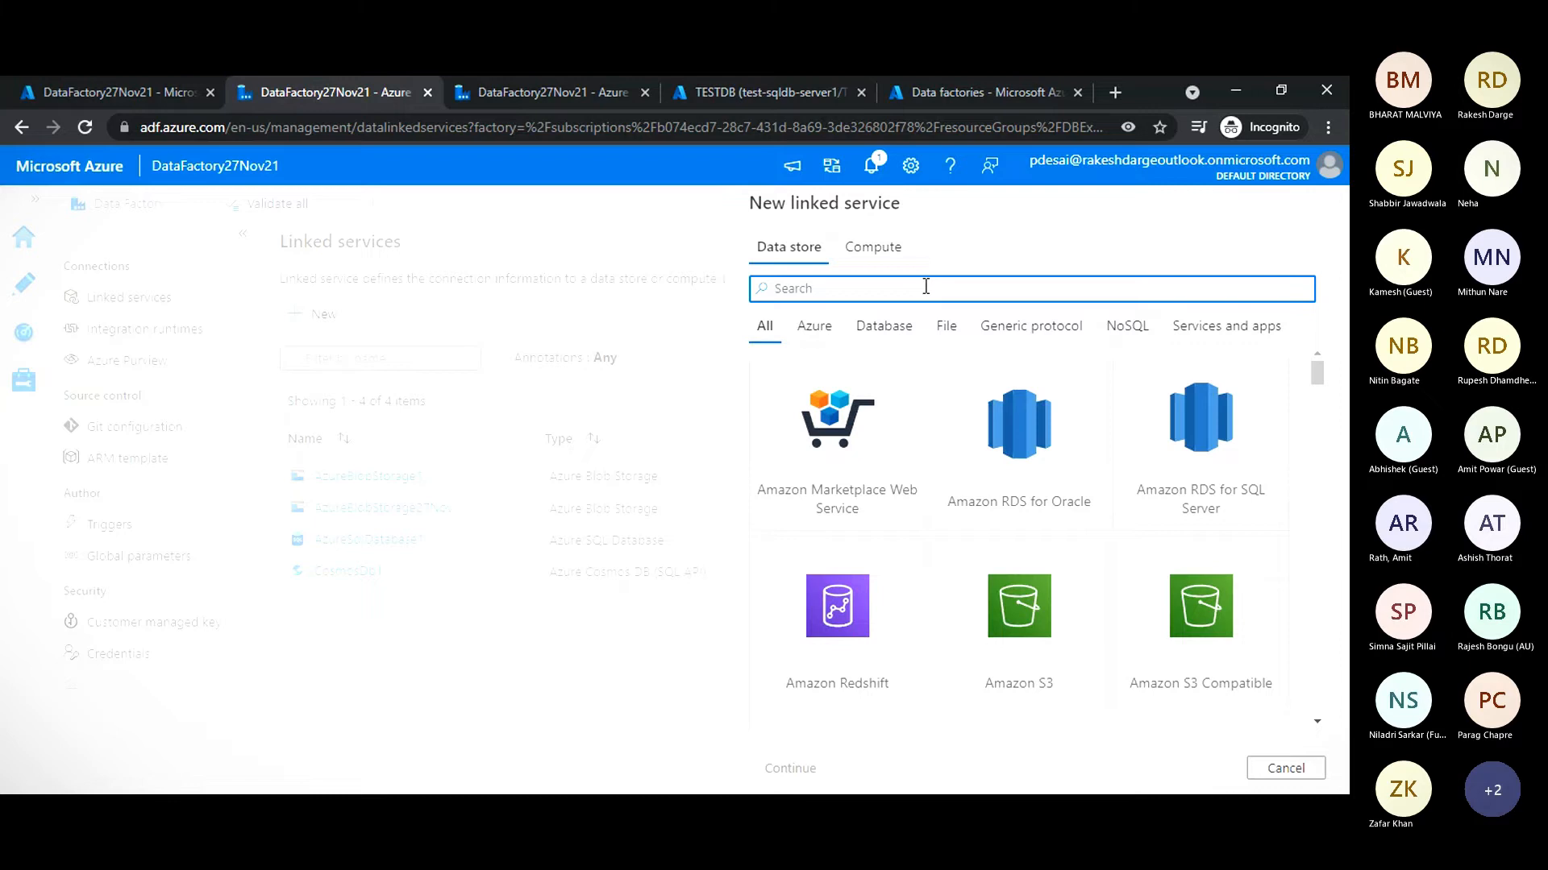
pyautogui.write('sql')
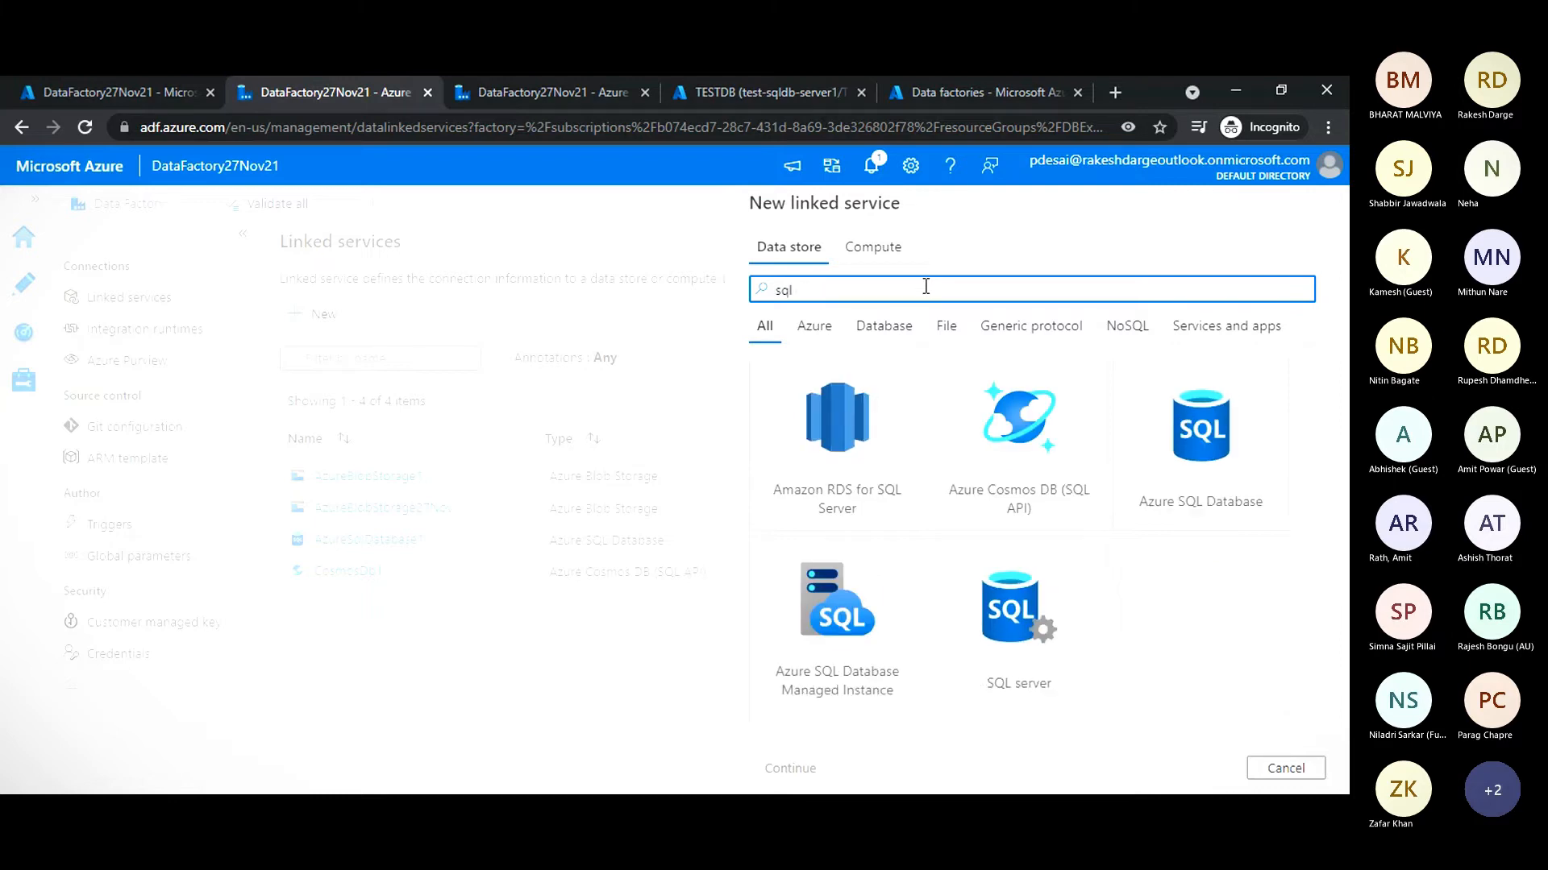
pyautogui.write(' d')
pyautogui.click(856, 462)
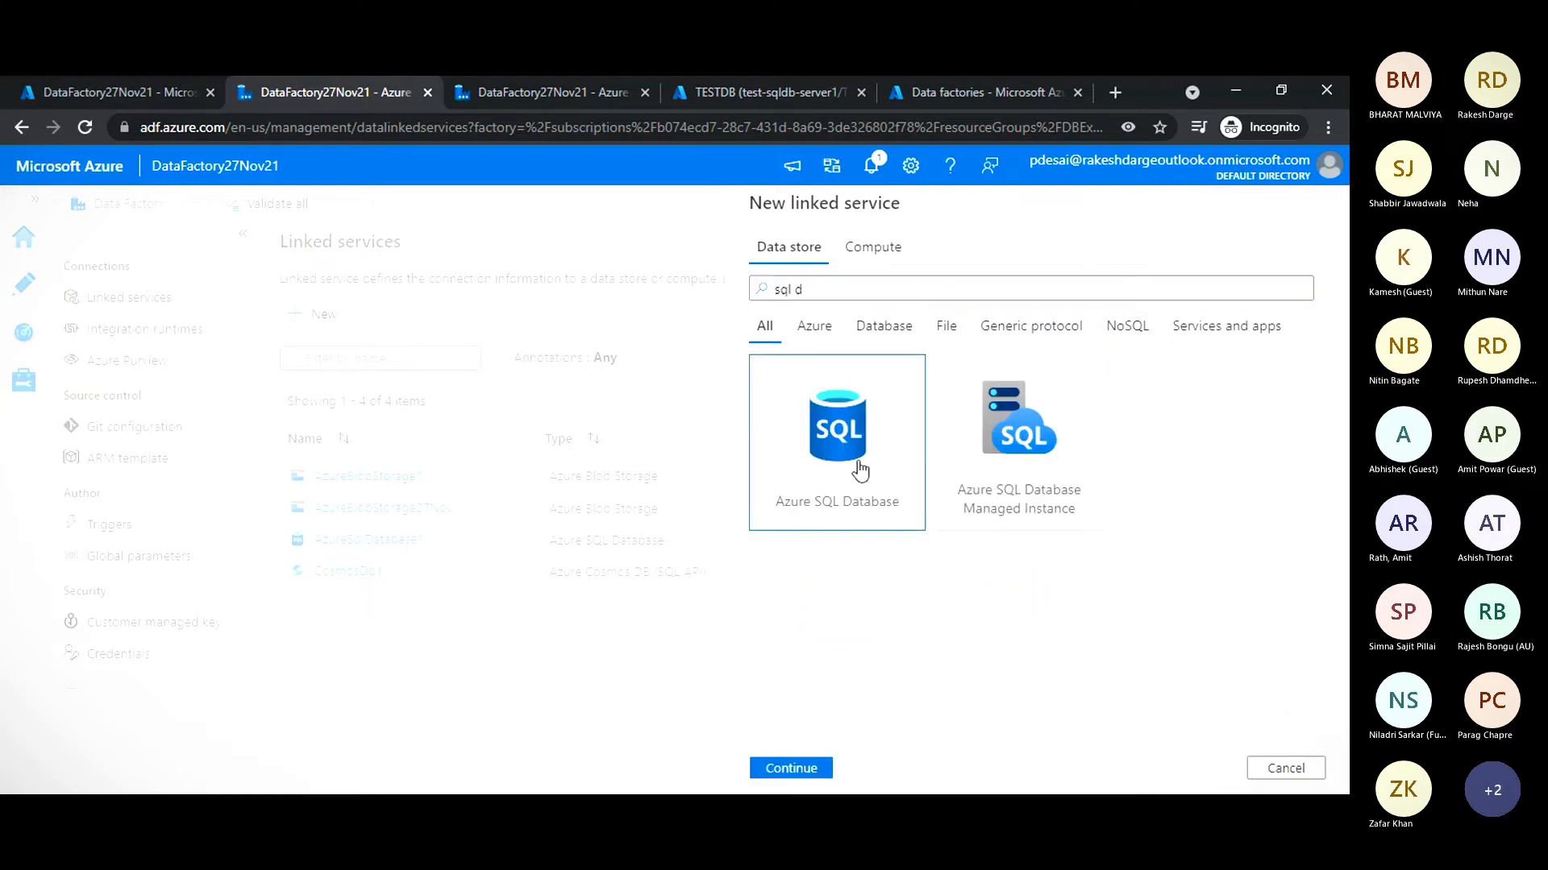
pyautogui.click(788, 769)
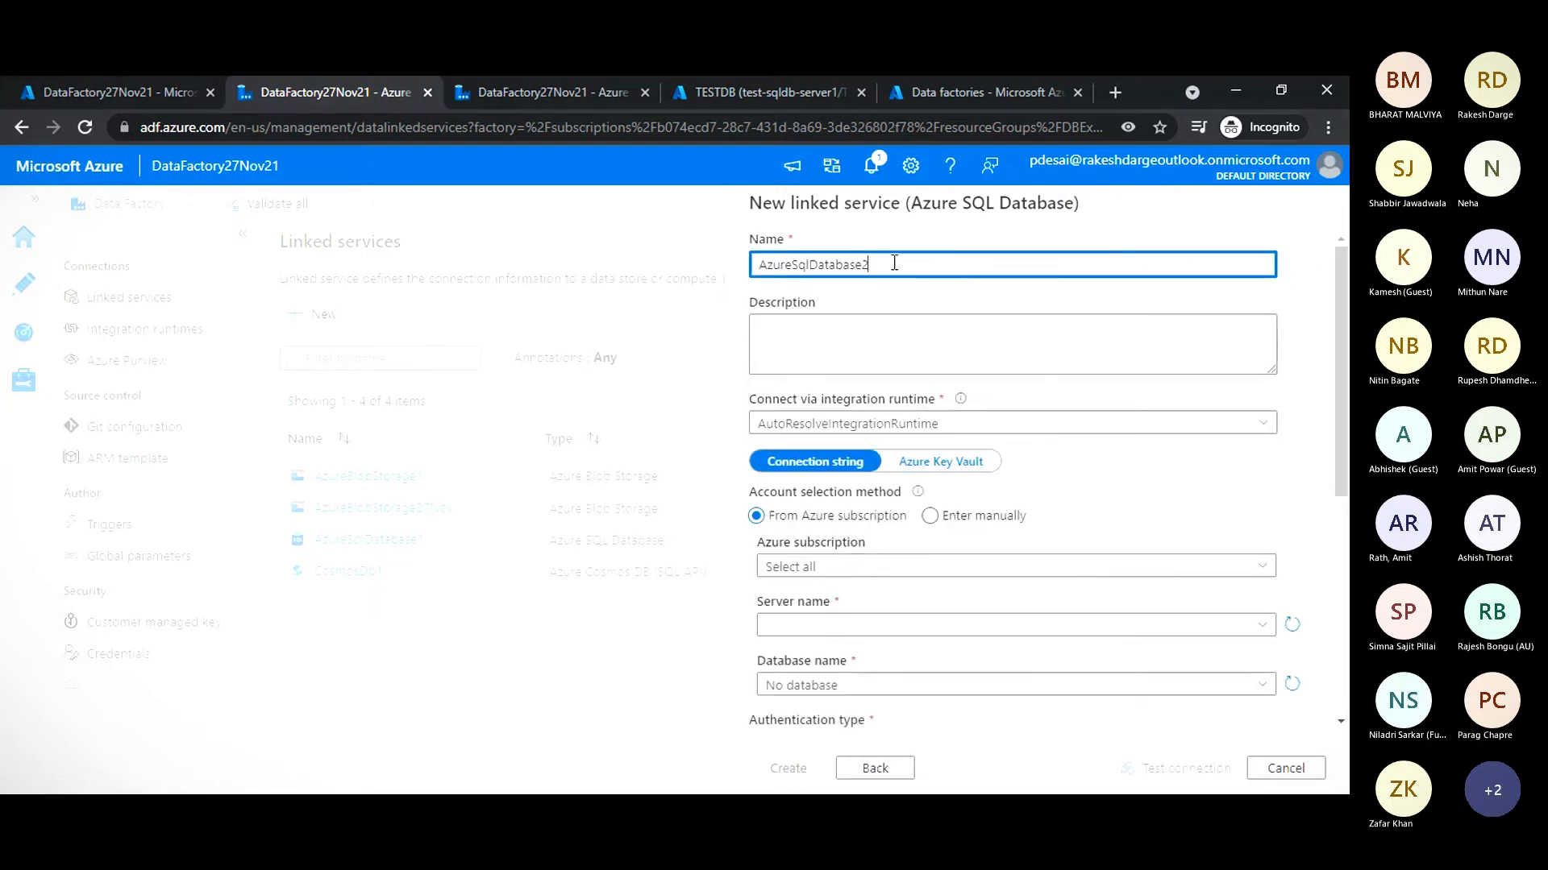
# - Name the linked service AzureSqlDatabase27Nov and select server test-sqldb-server1 and database TESTDB
pyautogui.write('7Nov')
pyautogui.click(830, 627)
pyautogui.click(823, 654)
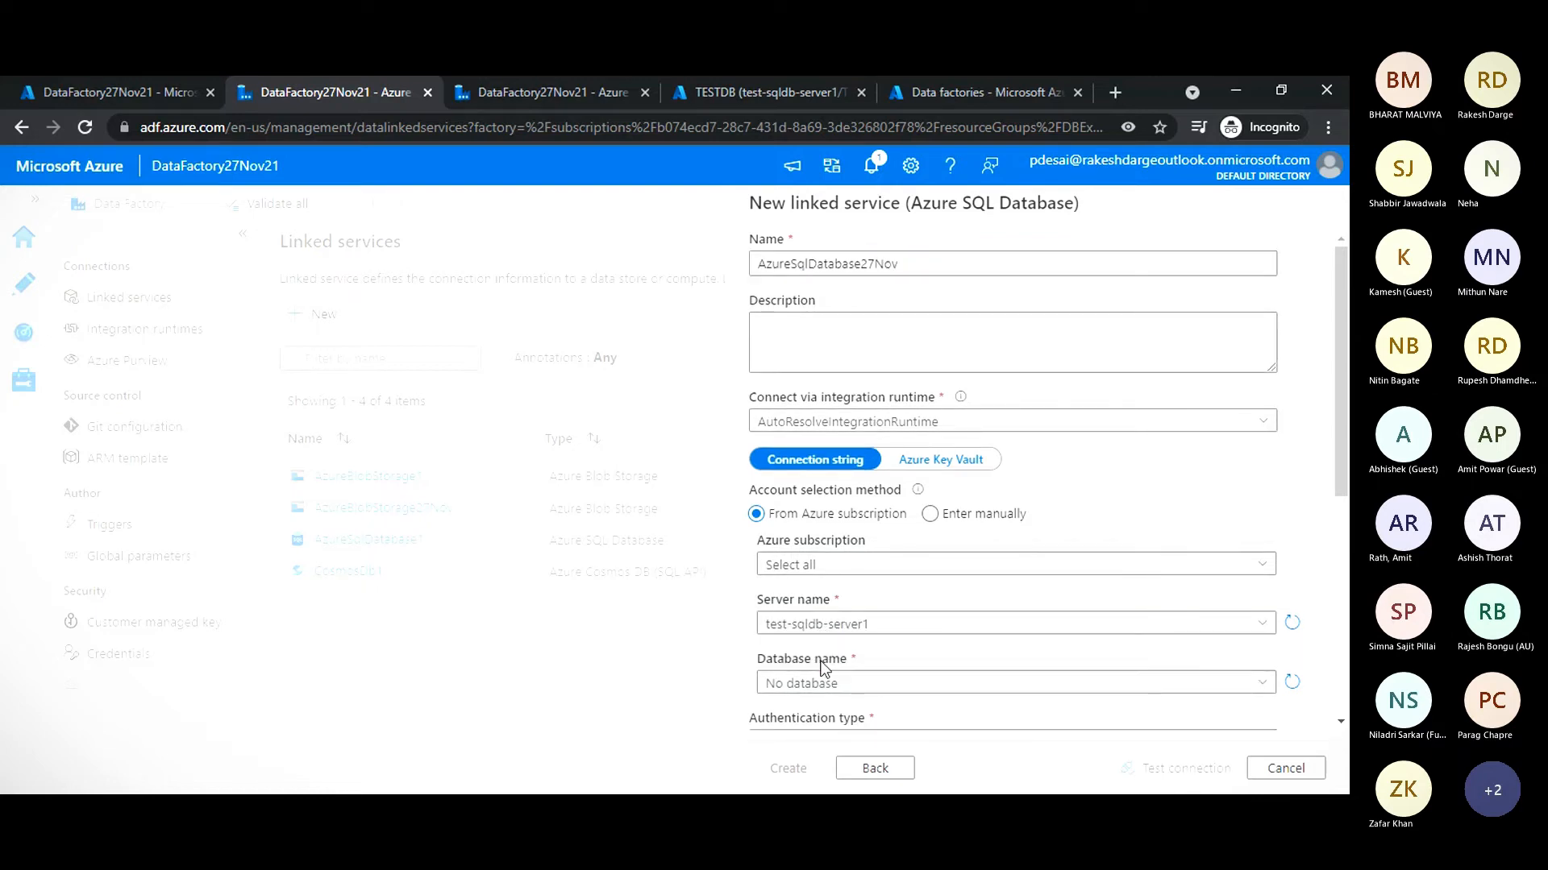
pyautogui.scroll(-4, 824, 640)
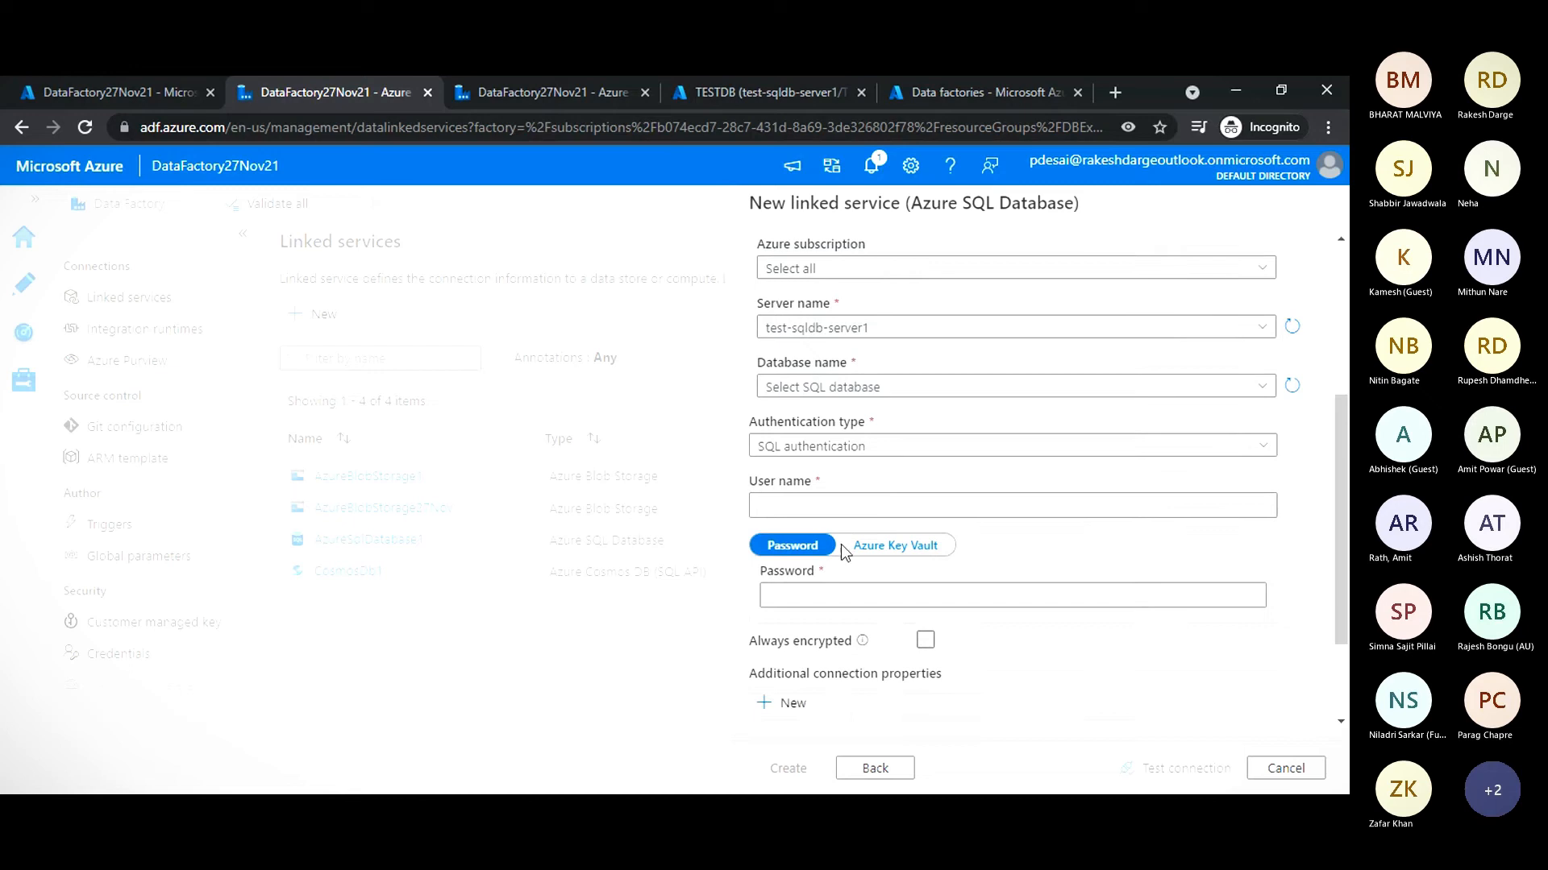
pyautogui.click(806, 388)
pyautogui.click(802, 419)
# - Fill in the SQL authentication password for the linked service, clearing the wrong entry from the user name
pyautogui.click(808, 505)
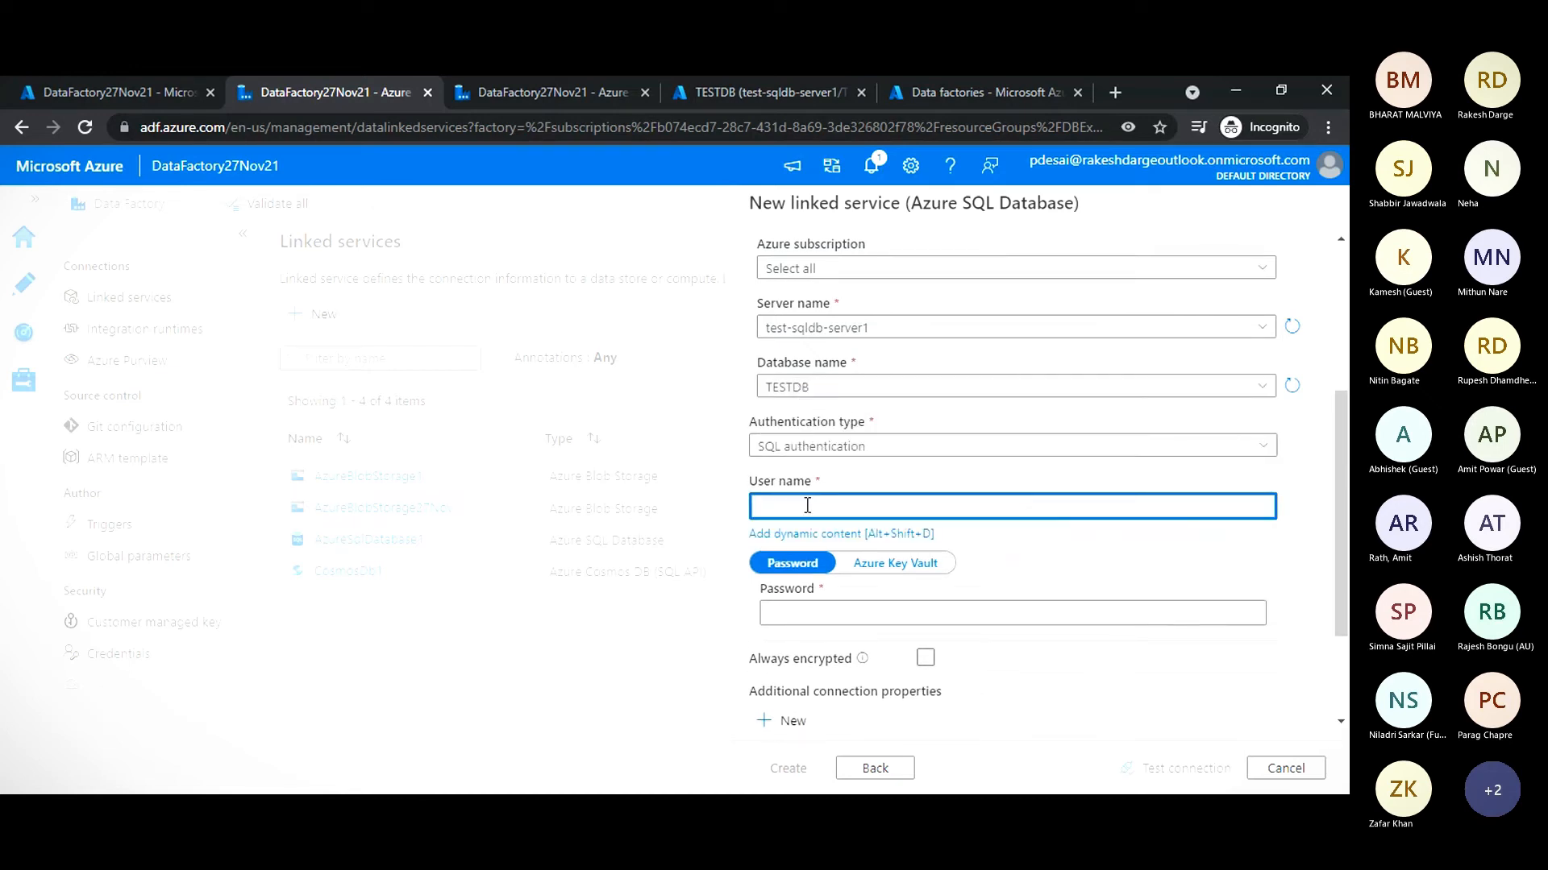
pyautogui.hotkey('alt', 'Tab')
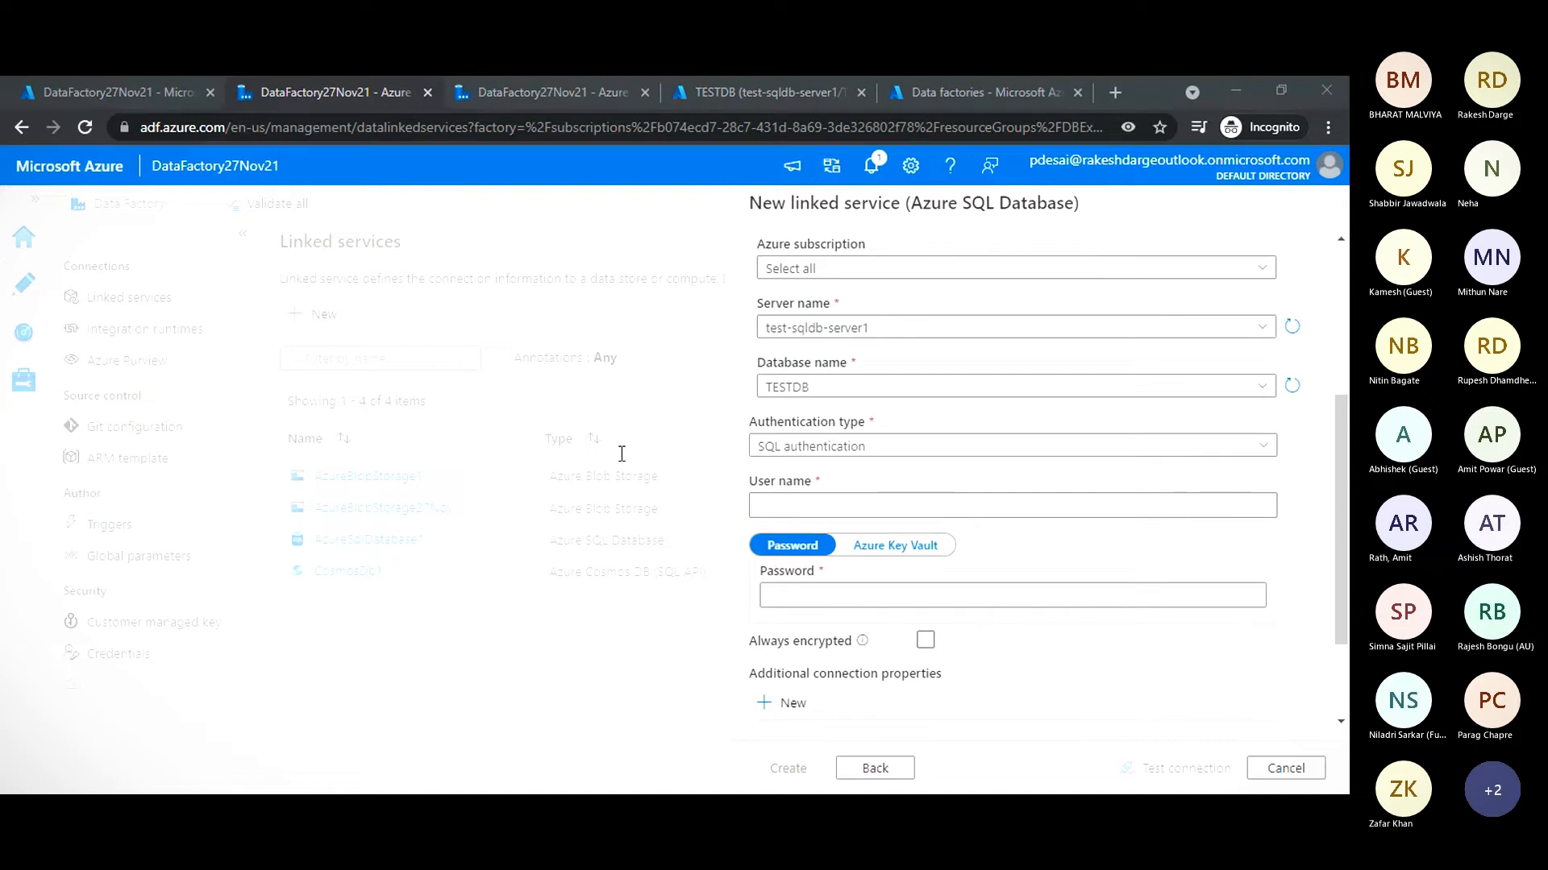
pyautogui.hotkey('alt', 'Tab')
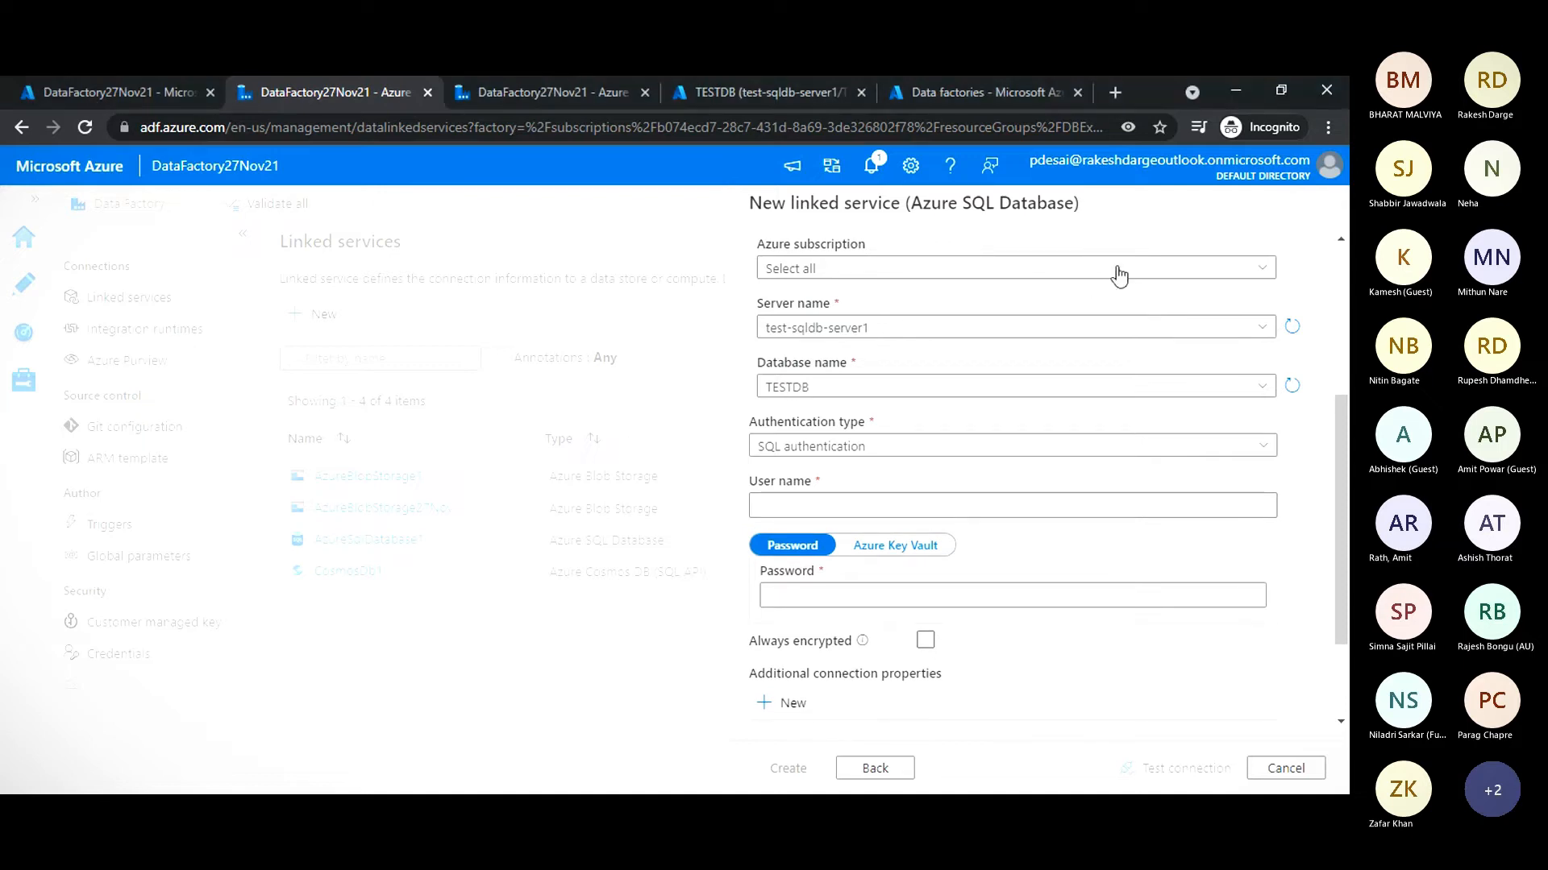
pyautogui.click(809, 508)
pyautogui.hotkey('ctrl', 'v')
pyautogui.moveTo(885, 506); pyautogui.dragTo(667, 501)
pyautogui.press('BackSpace')
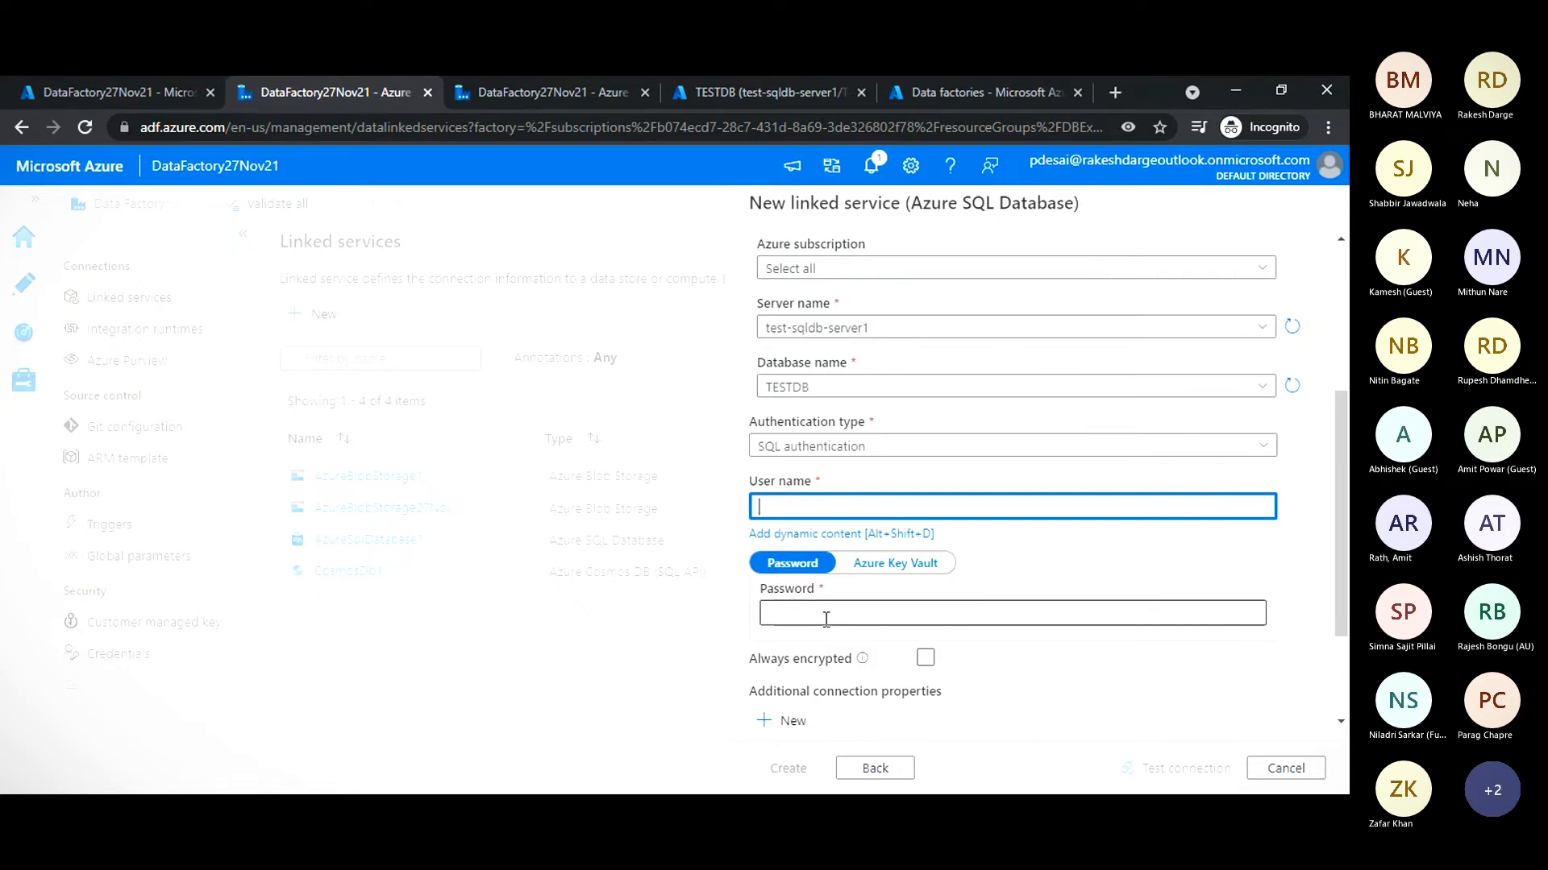
pyautogui.click(793, 604)
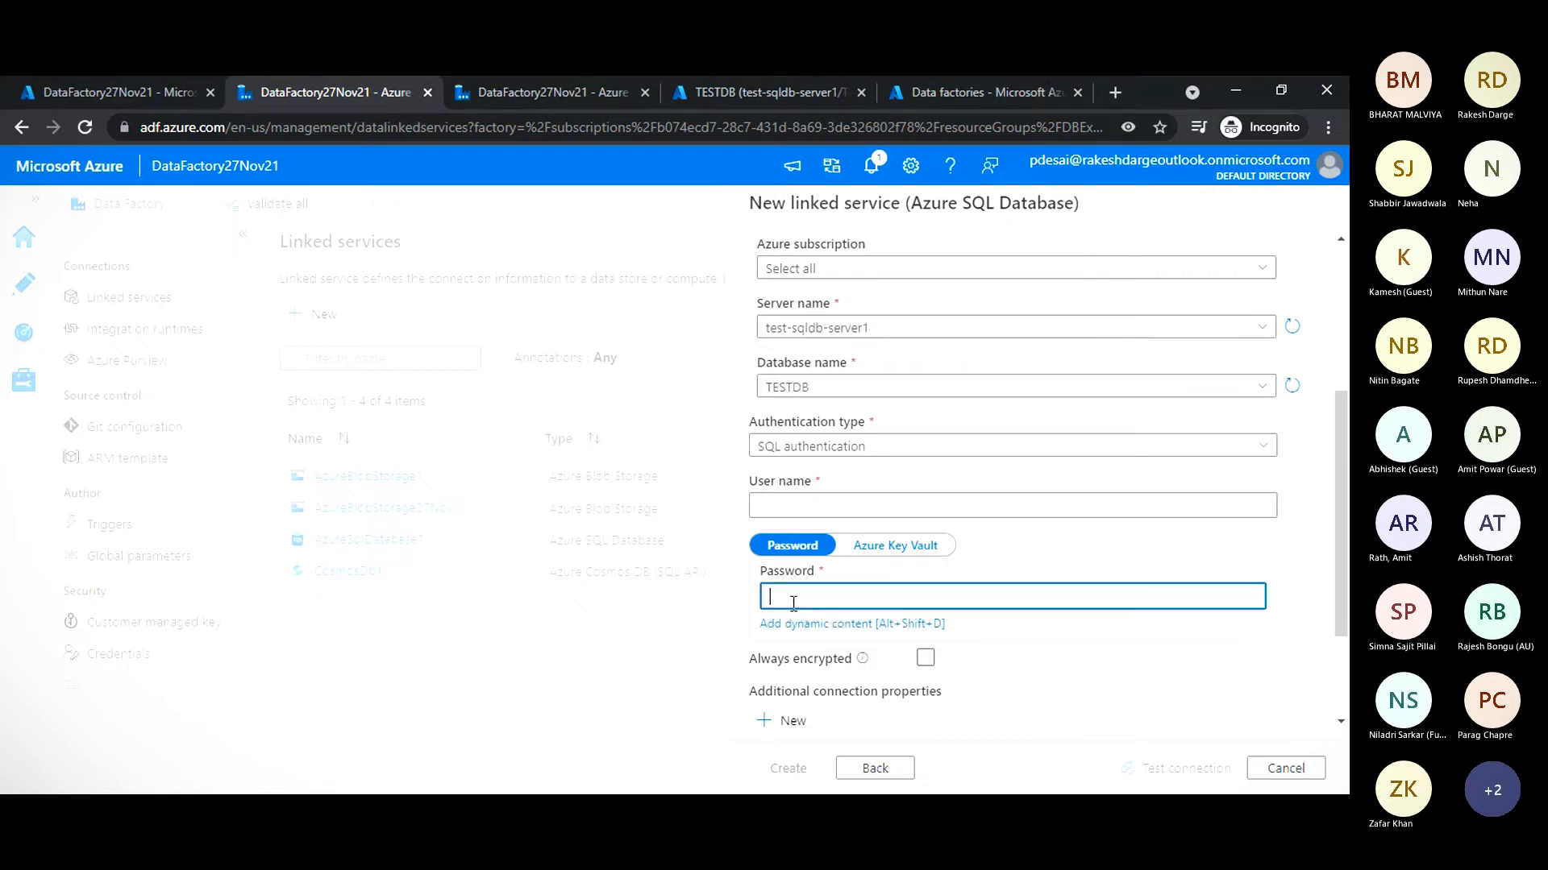
pyautogui.hotkey('ctrl', 'v')
# - Set the user name to sqlserveradmin, test the connection and create the linked service
pyautogui.click(805, 505)
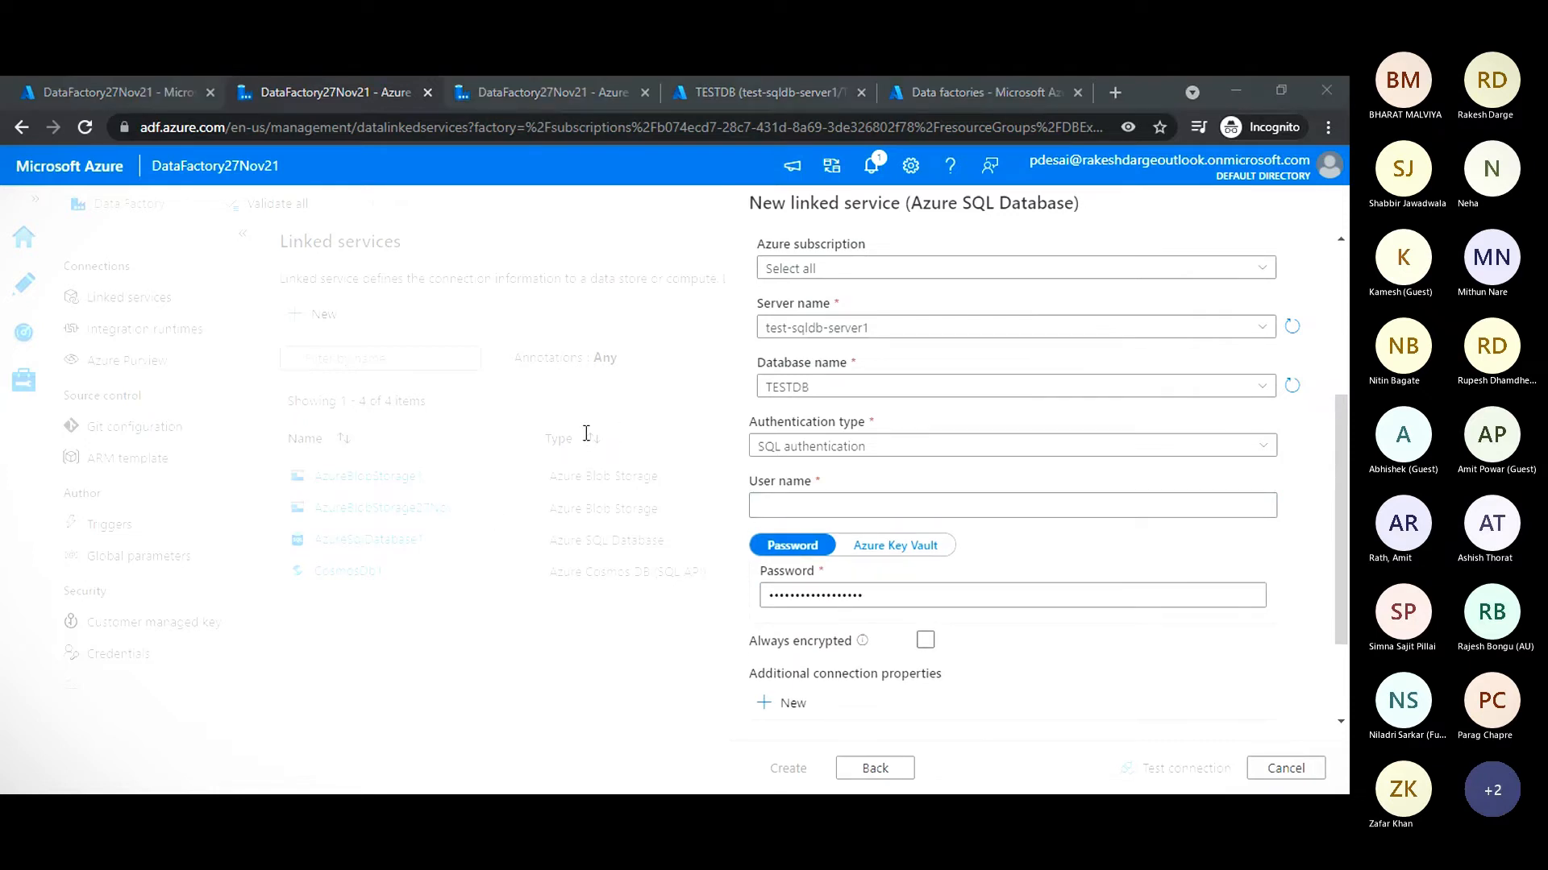
pyautogui.click(975, 477)
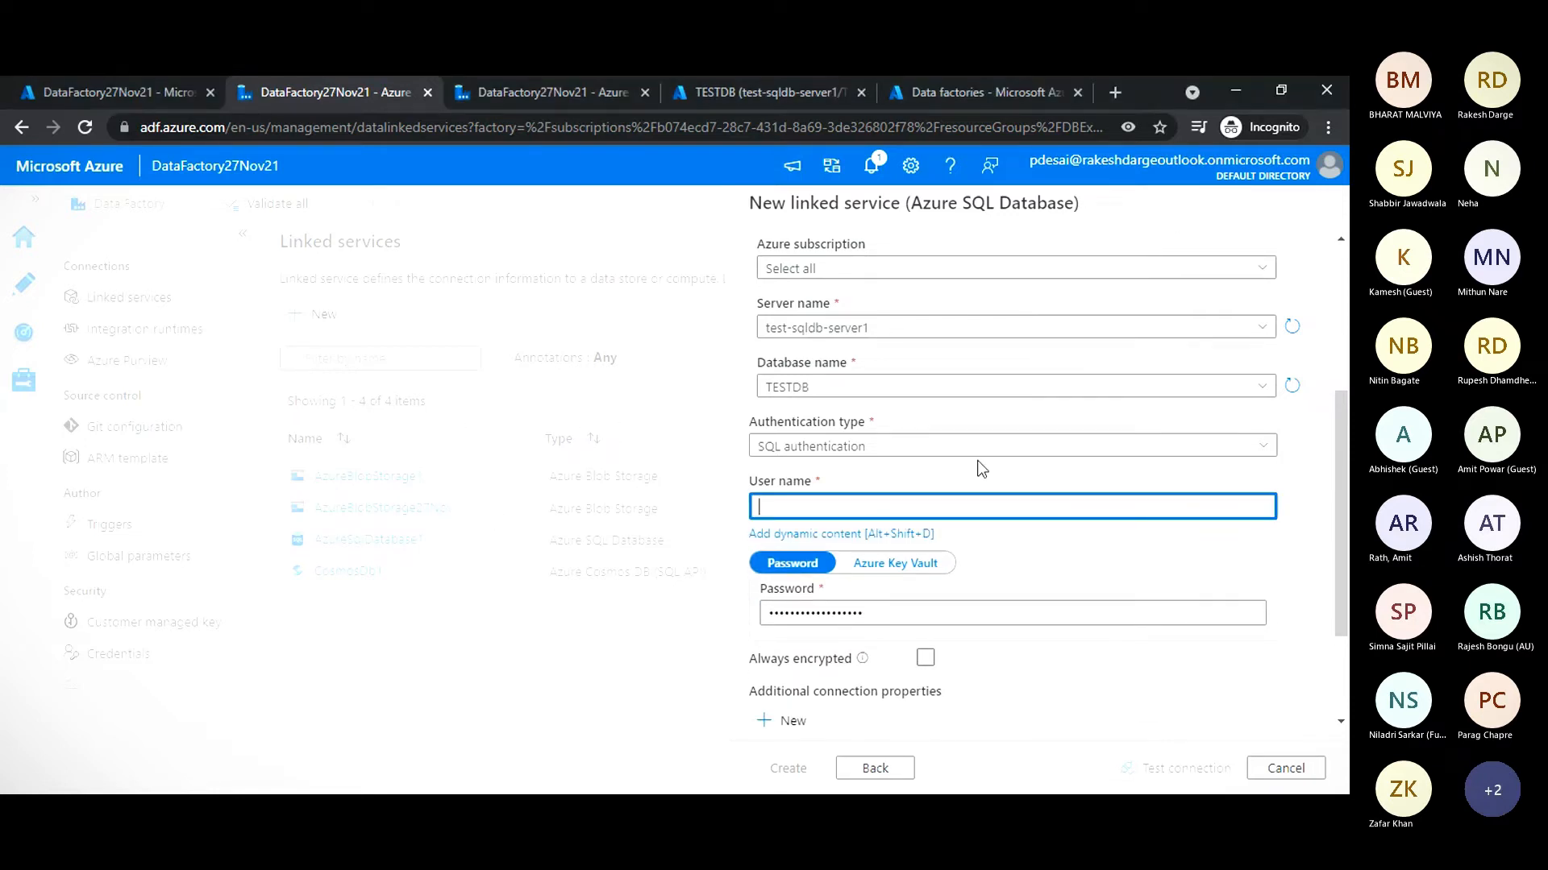
pyautogui.write('sqlserveradmin')
pyautogui.scroll(-3, 923, 604)
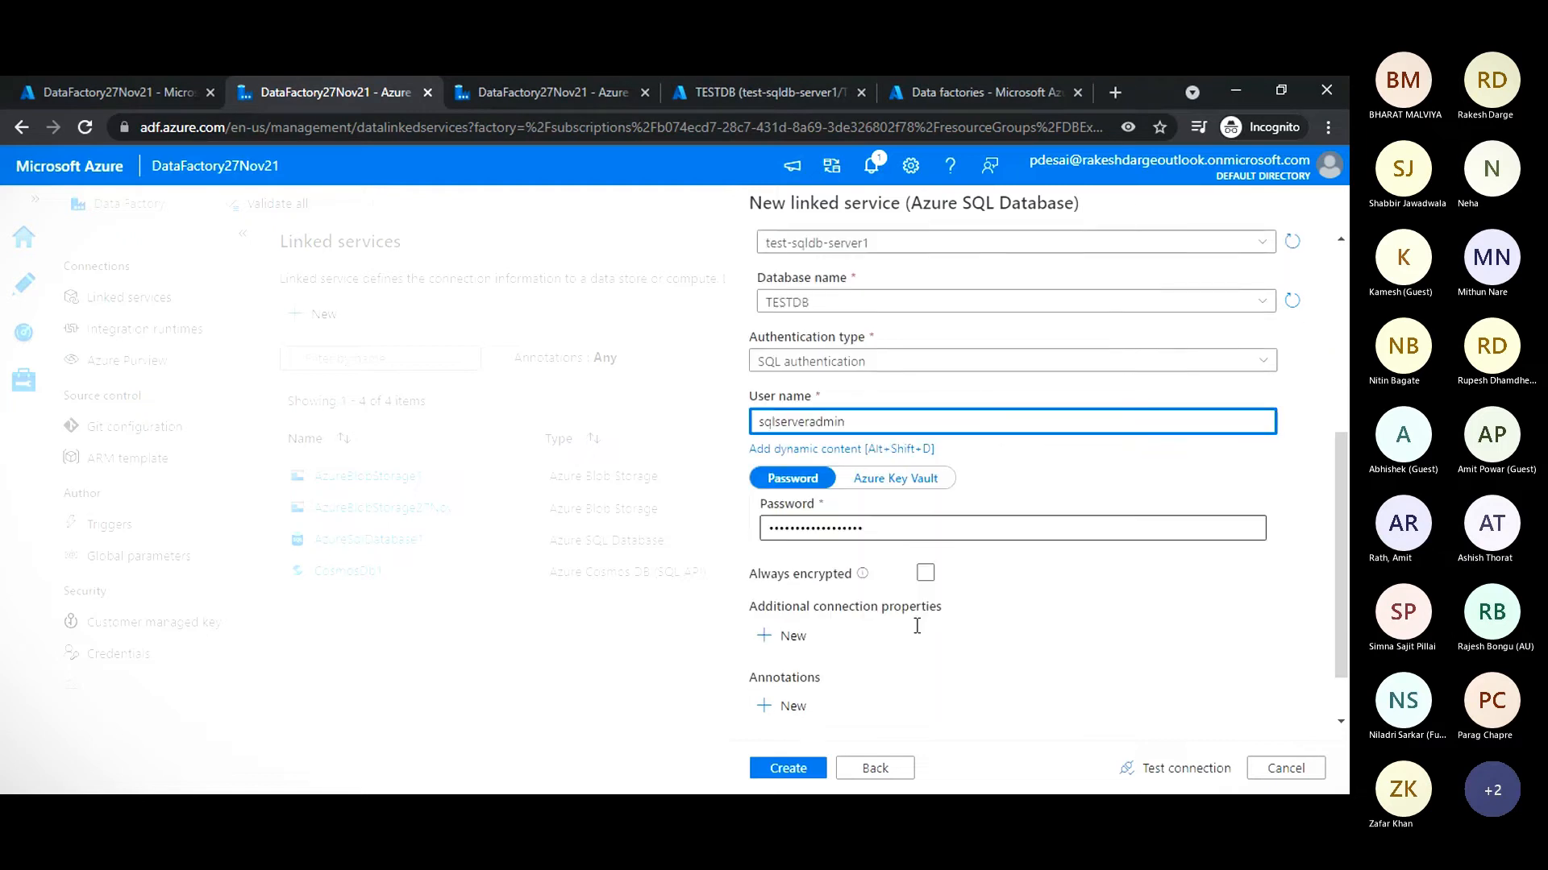
pyautogui.click(1151, 772)
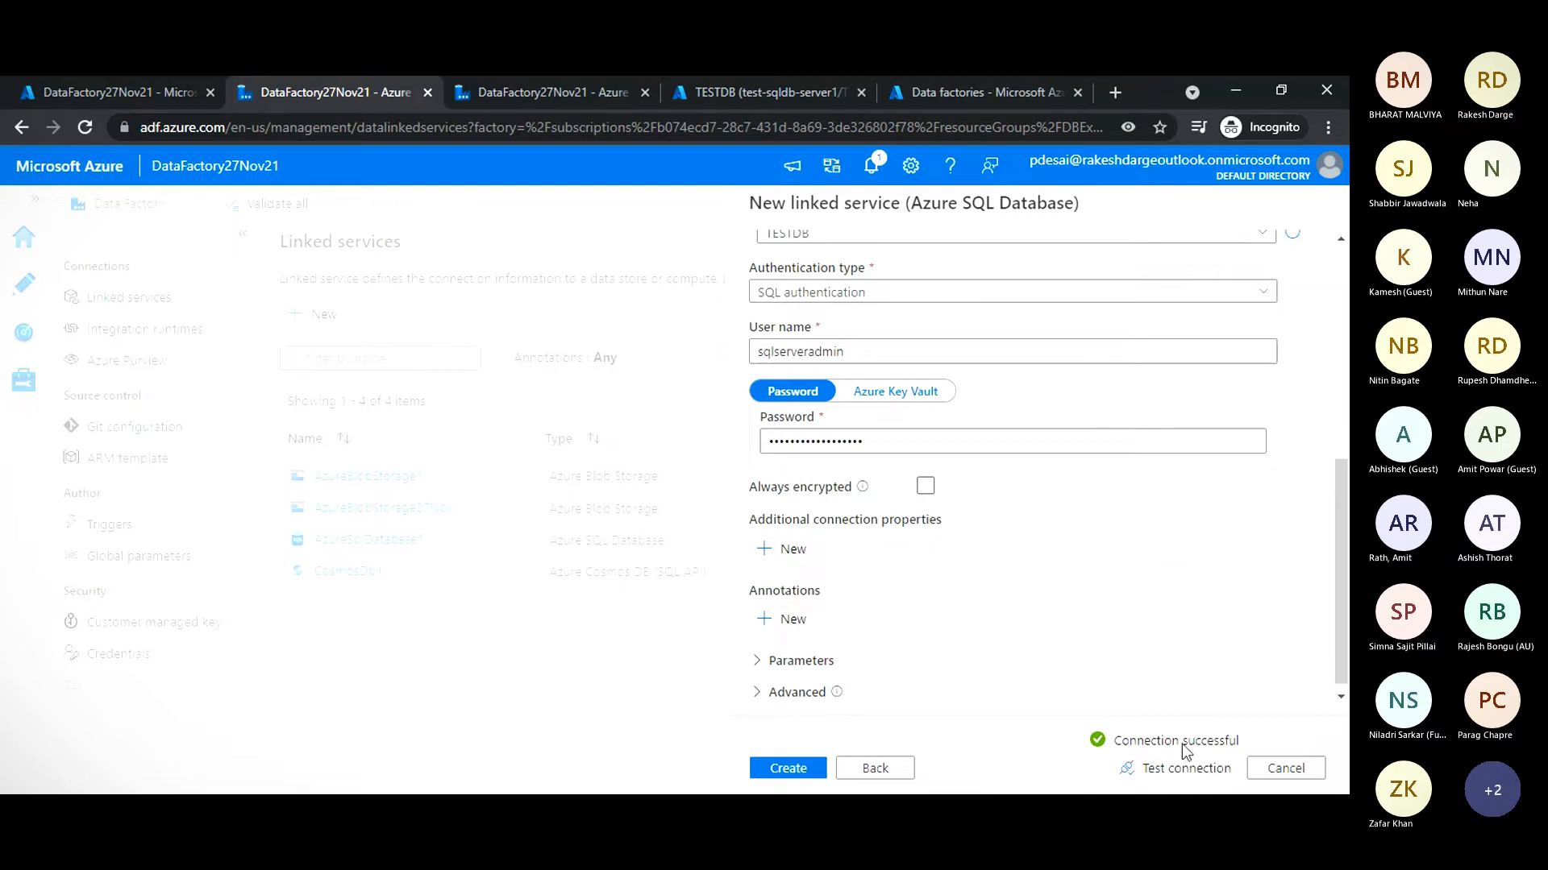
pyautogui.click(788, 769)
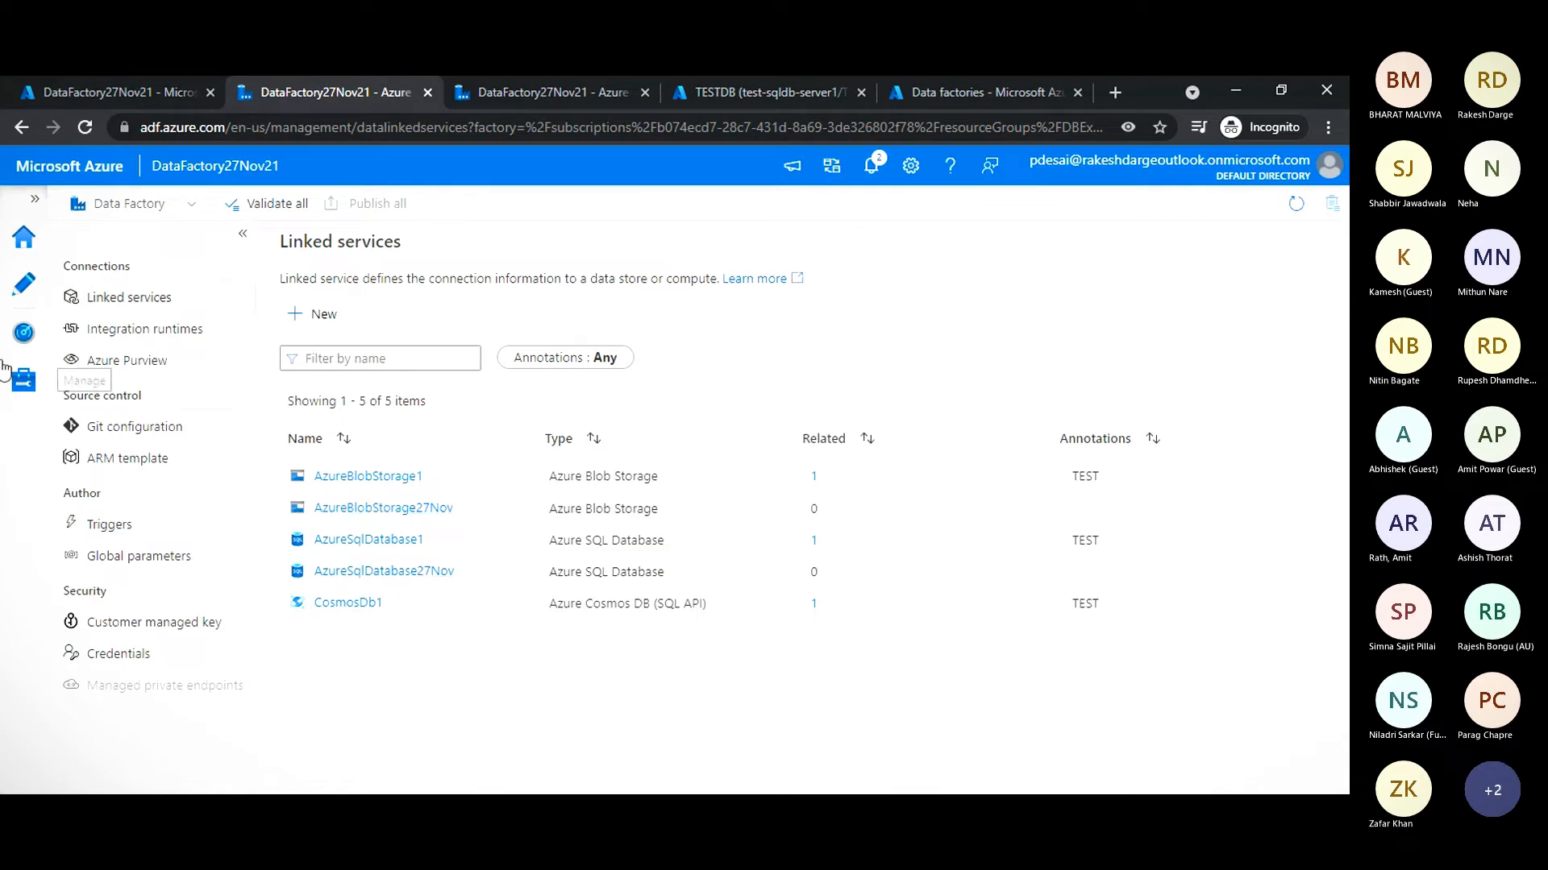
# - Start a new dataset in the factory's authoring area with Azure Blob Storage as the data store
pyautogui.click(23, 295)
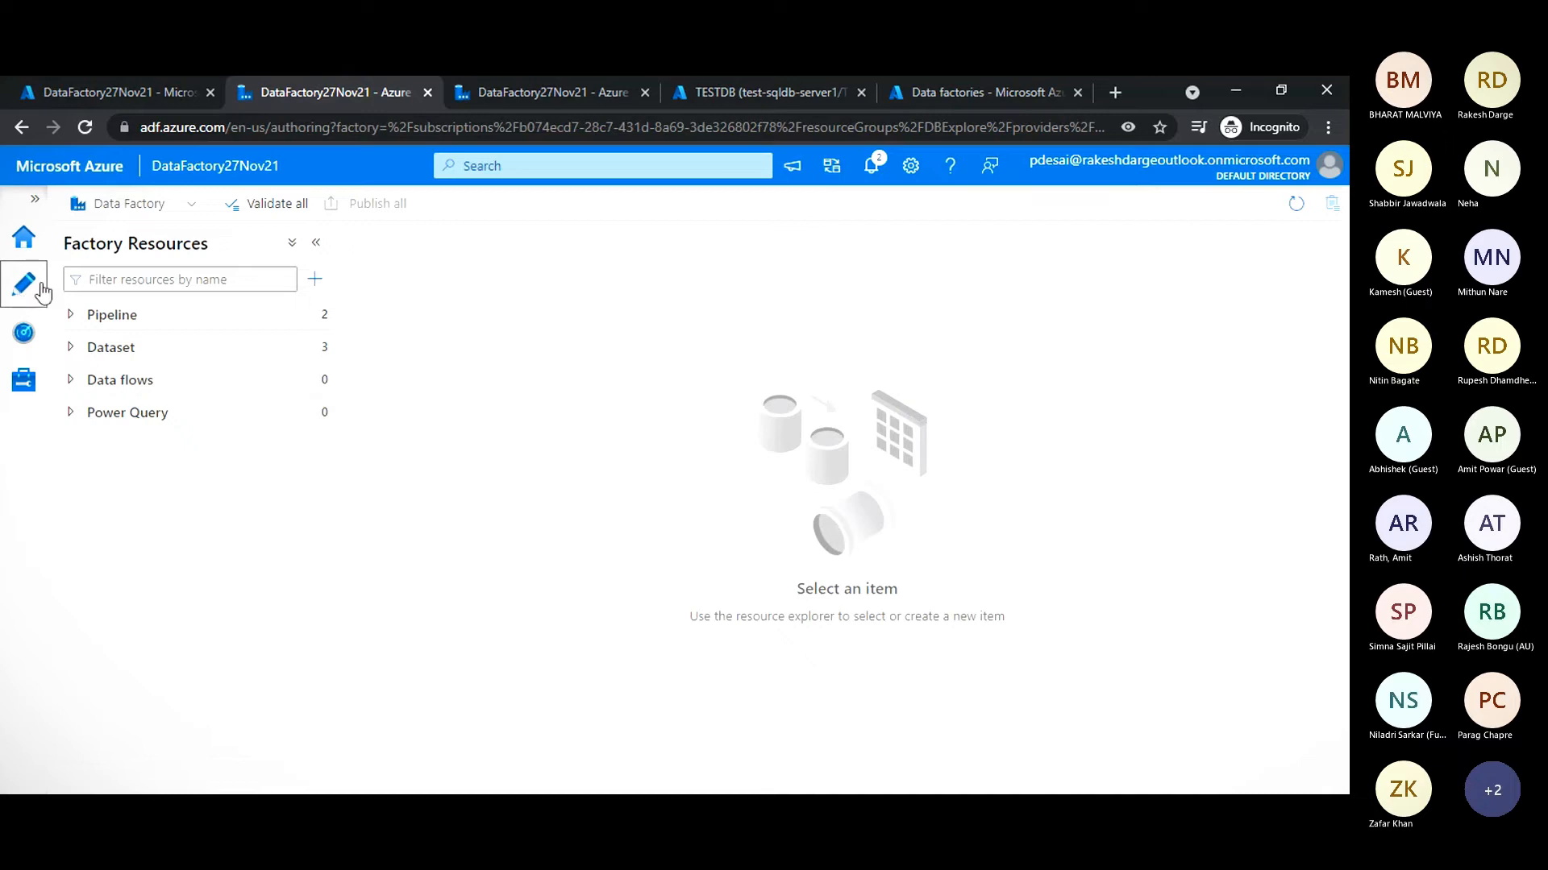
pyautogui.click(71, 347)
pyautogui.click(314, 353)
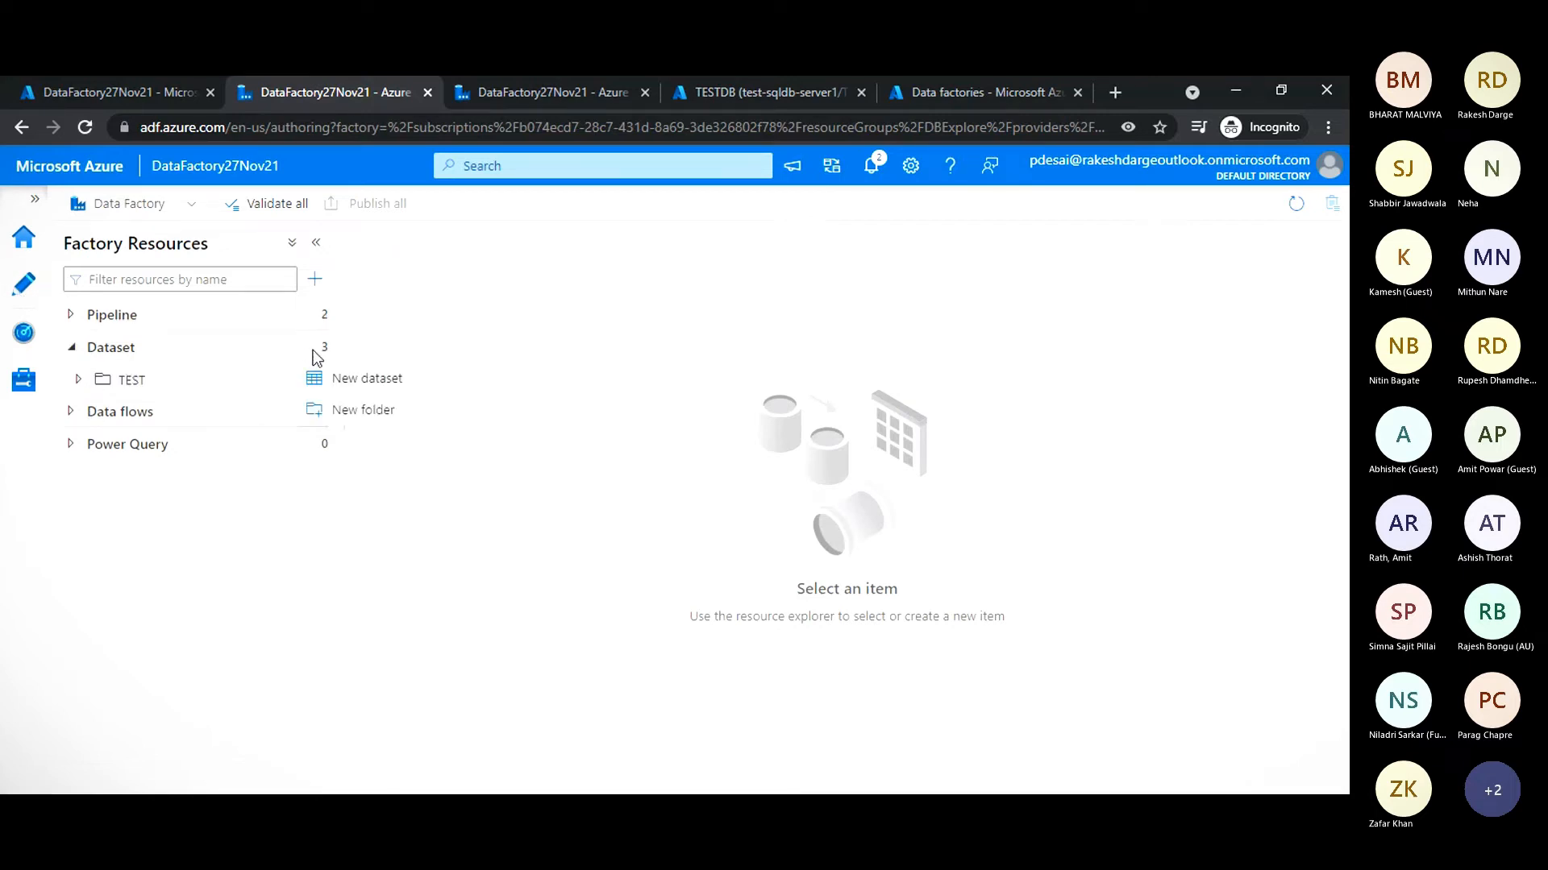
pyautogui.click(350, 382)
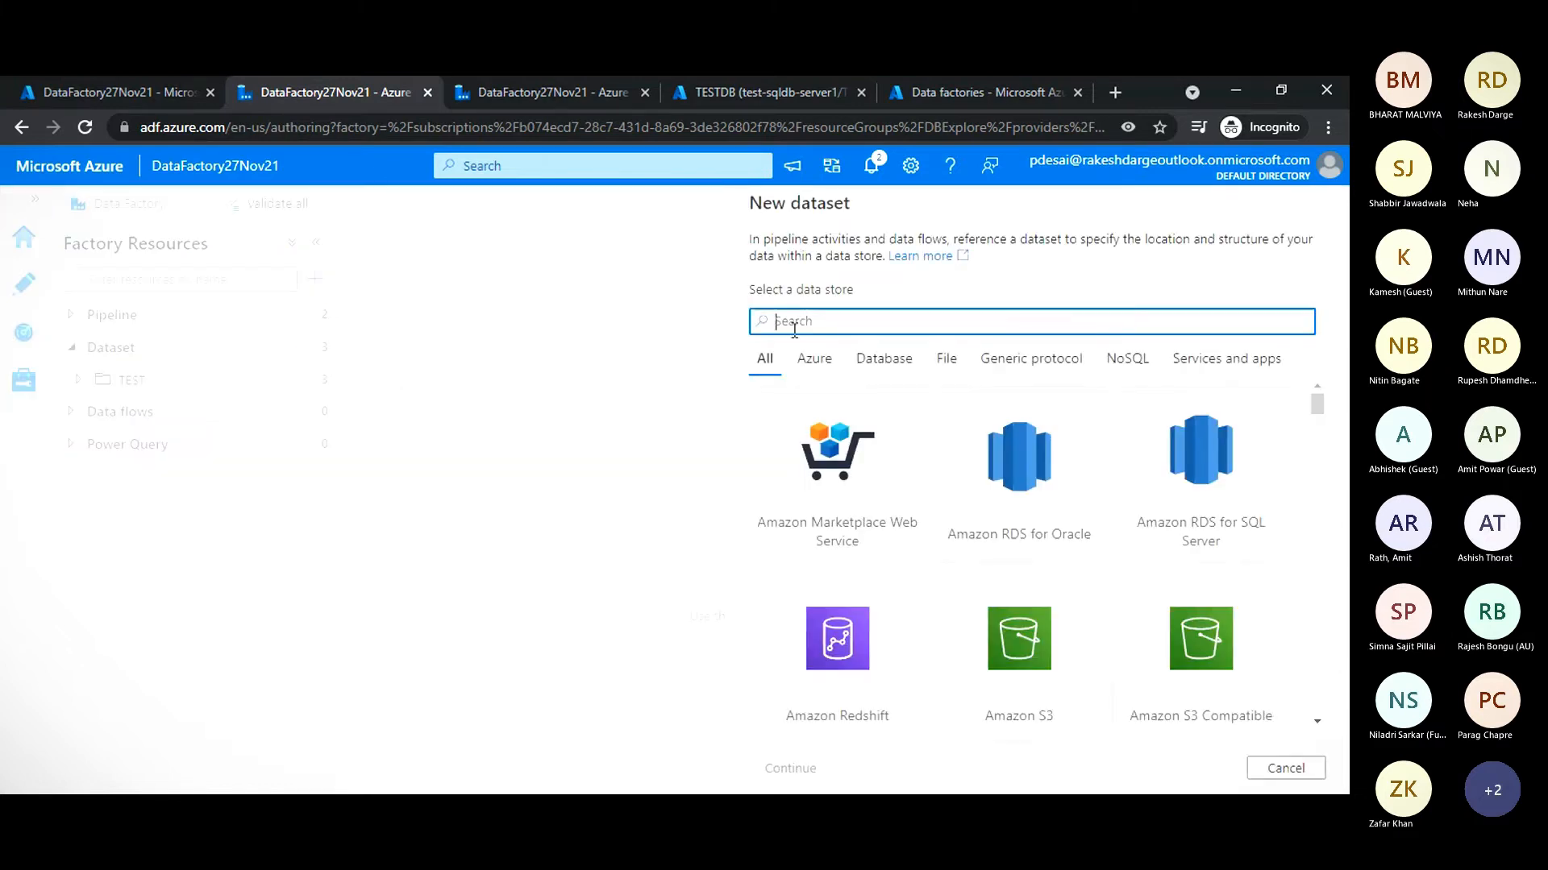
pyautogui.write('blob')
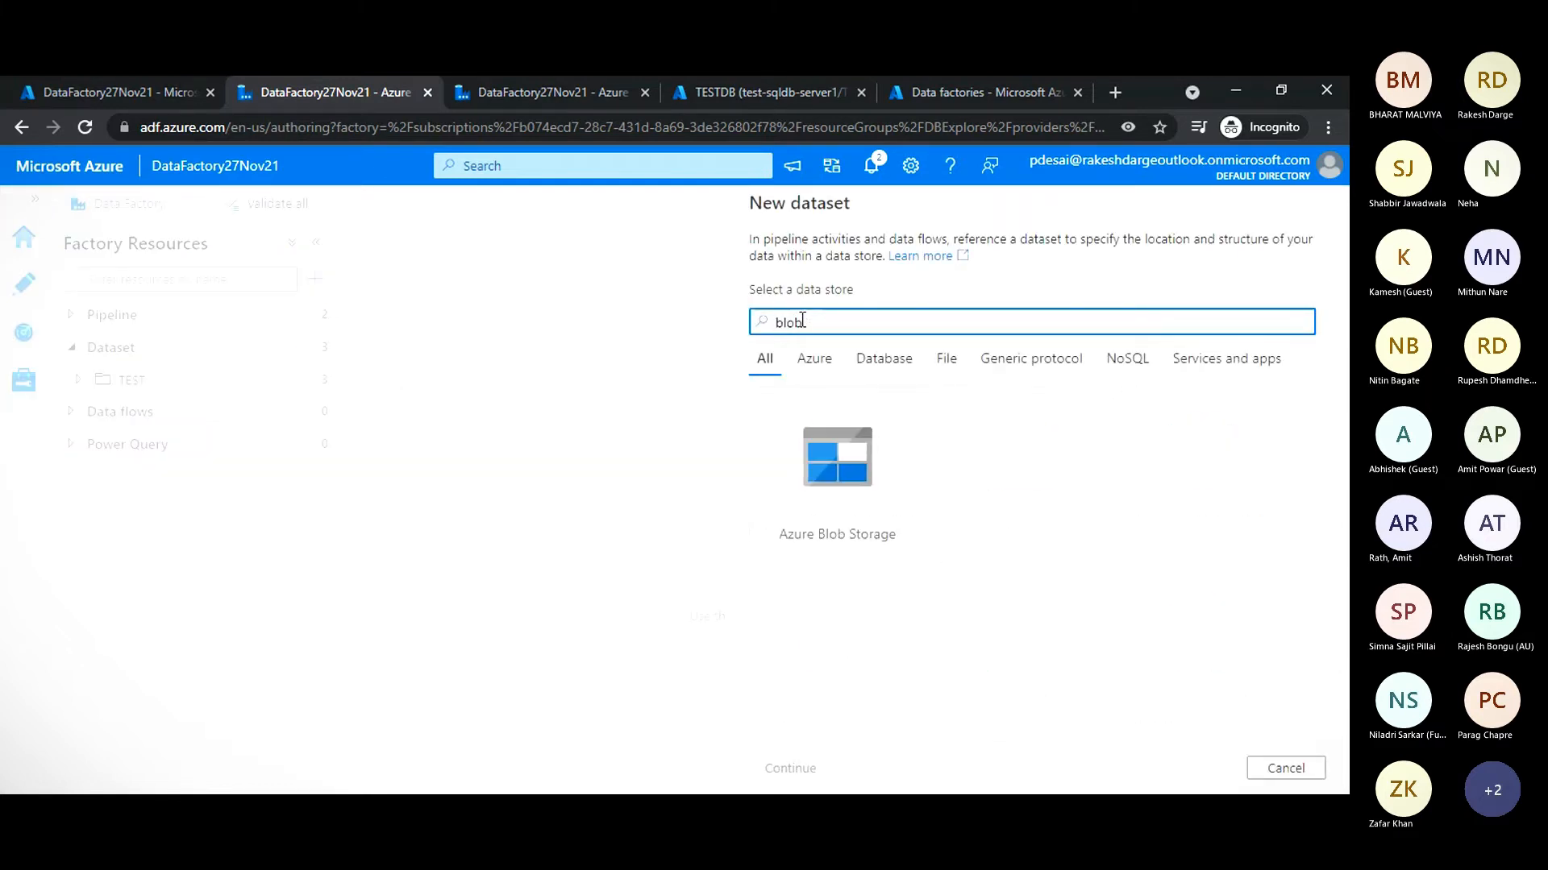
pyautogui.click(836, 461)
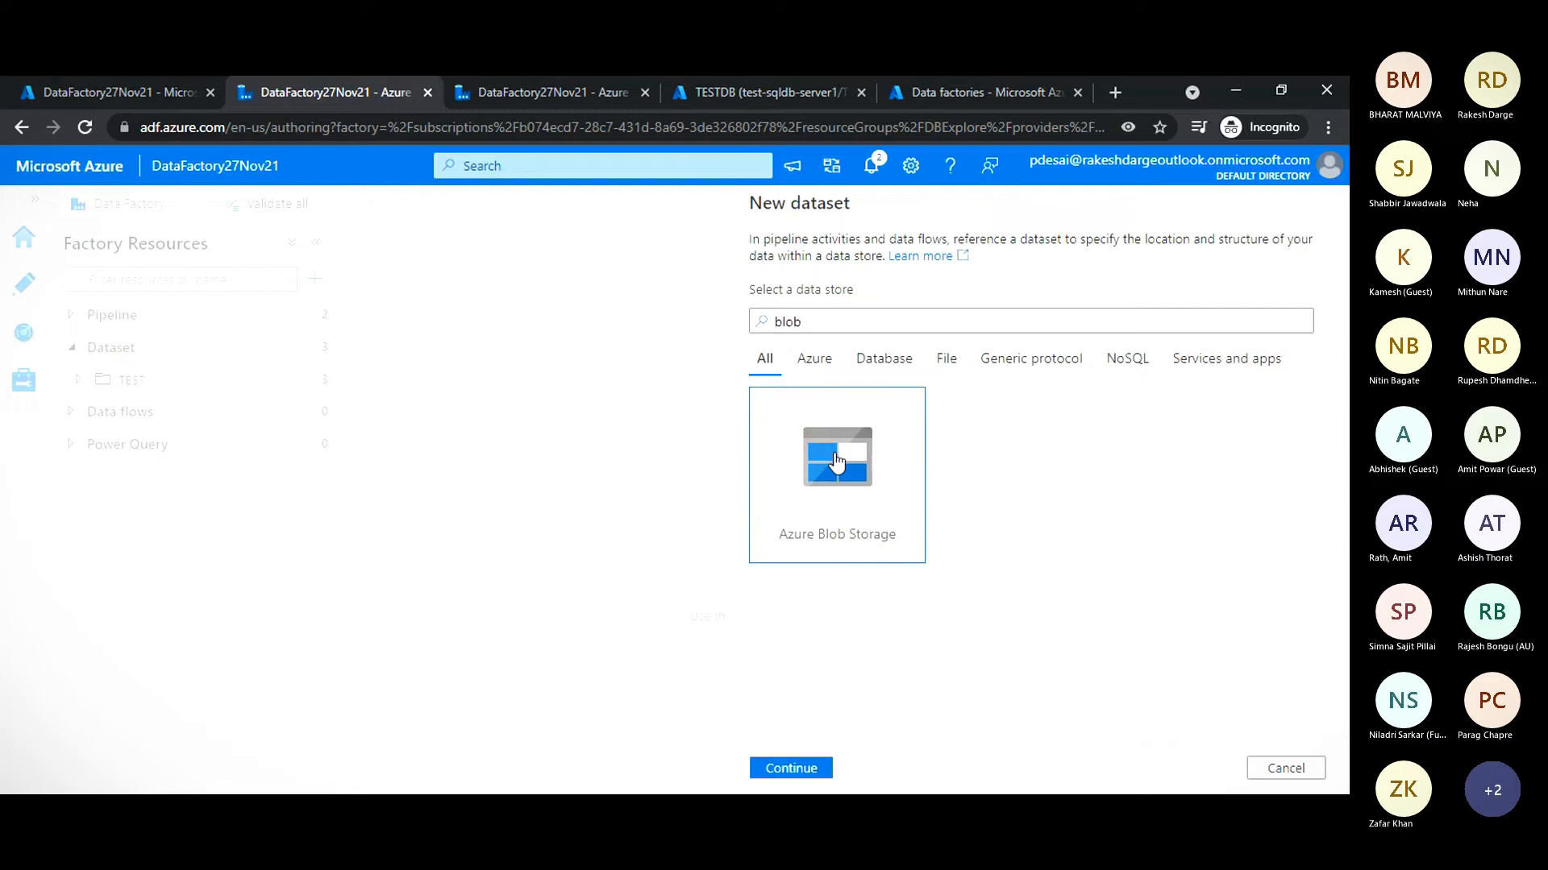
pyautogui.click(791, 768)
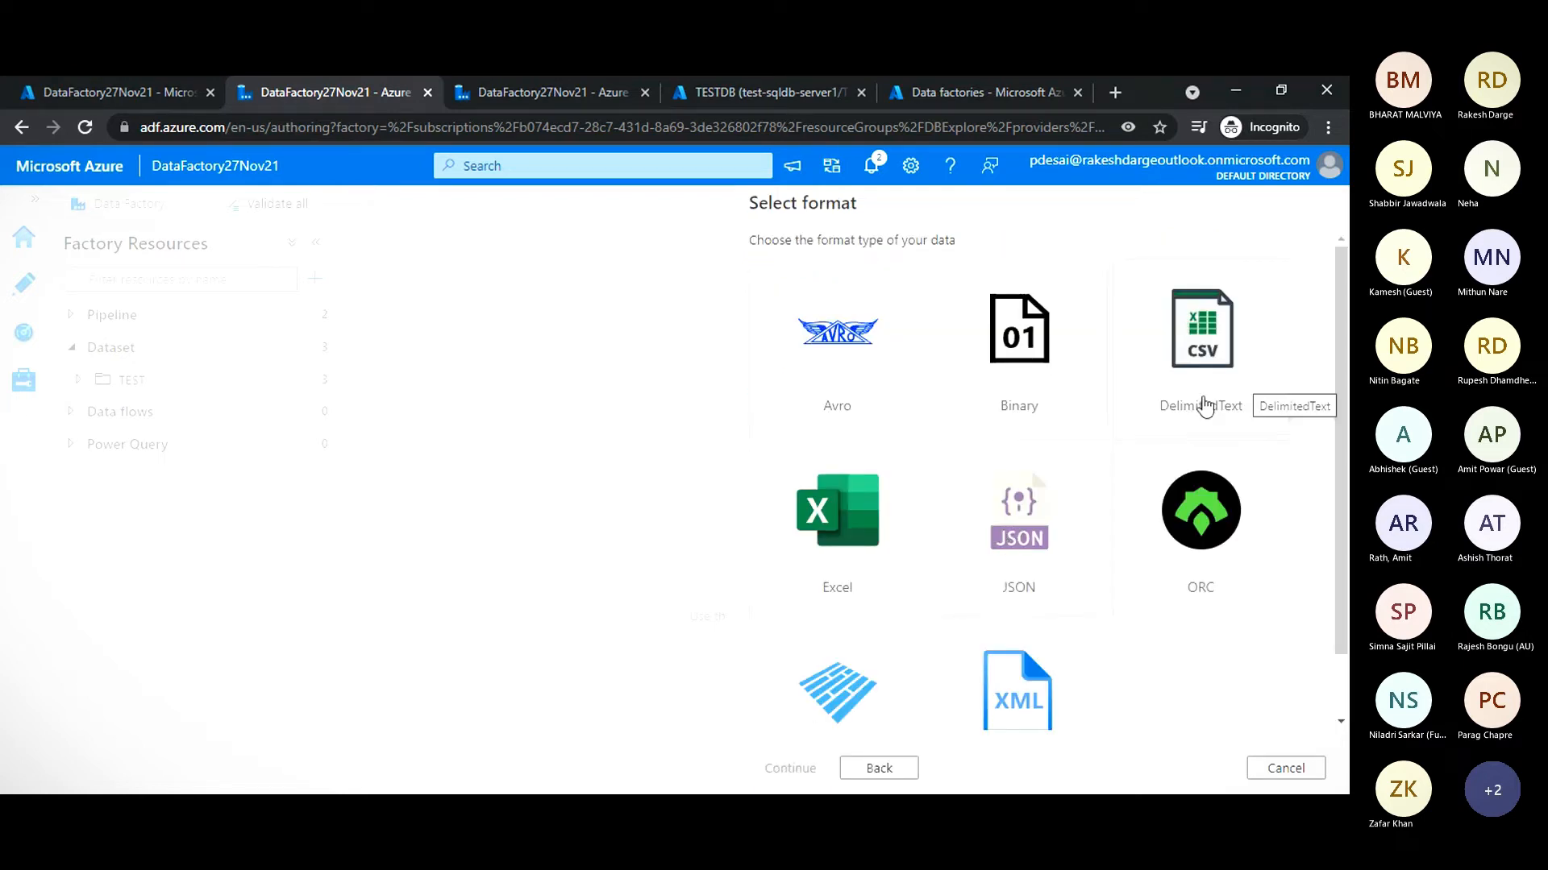
# - Choose DelimitedText as the format of the new blob dataset
pyautogui.click(1218, 360)
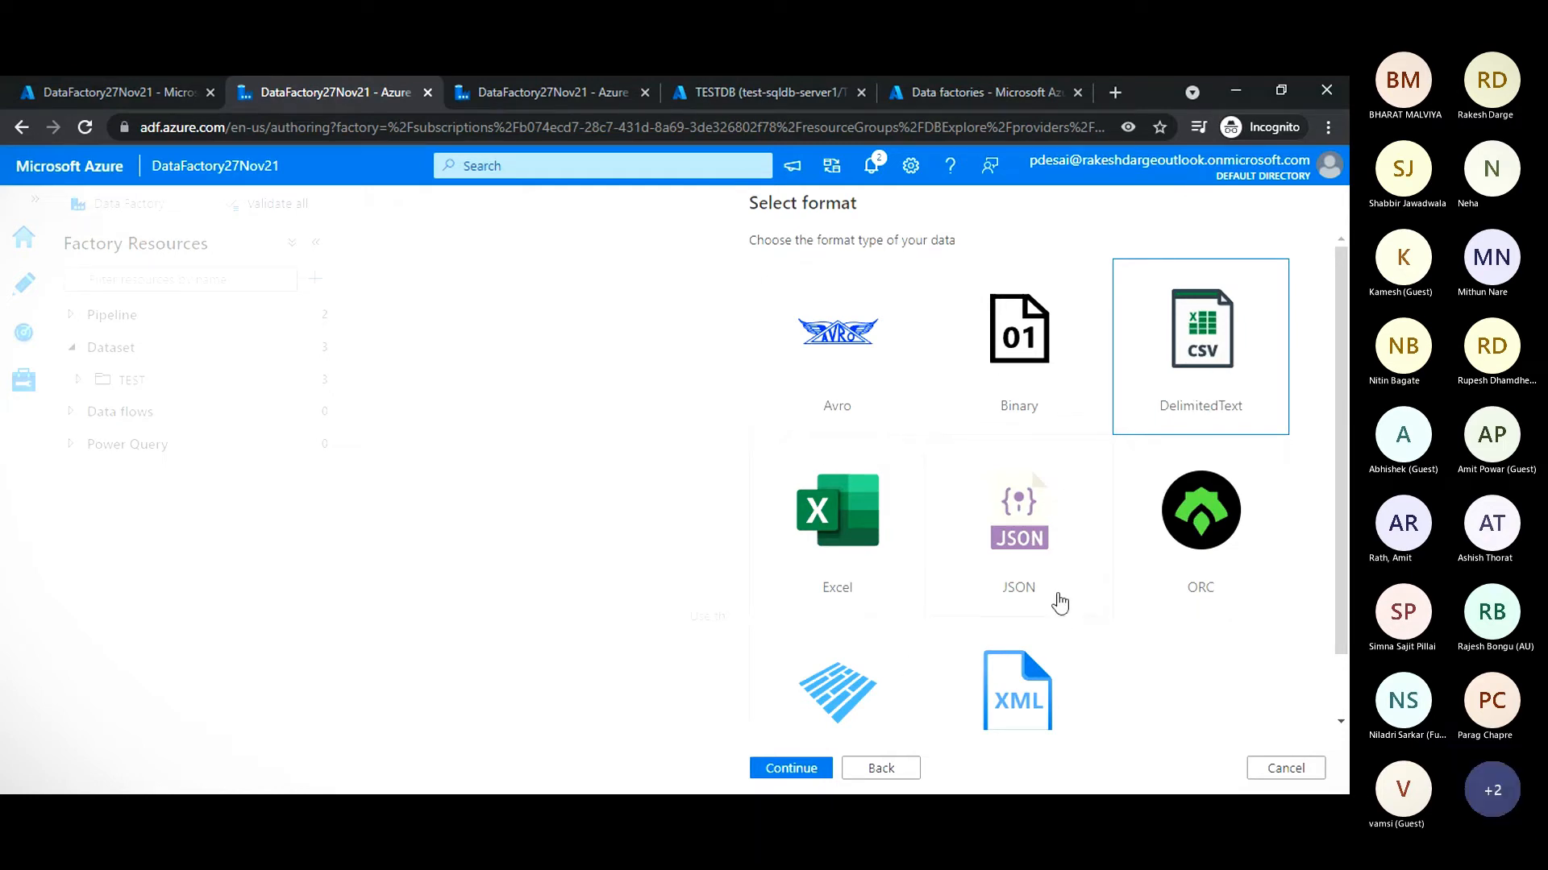
pyautogui.scroll(-1, 1088, 594)
pyautogui.scroll(1, 1088, 597)
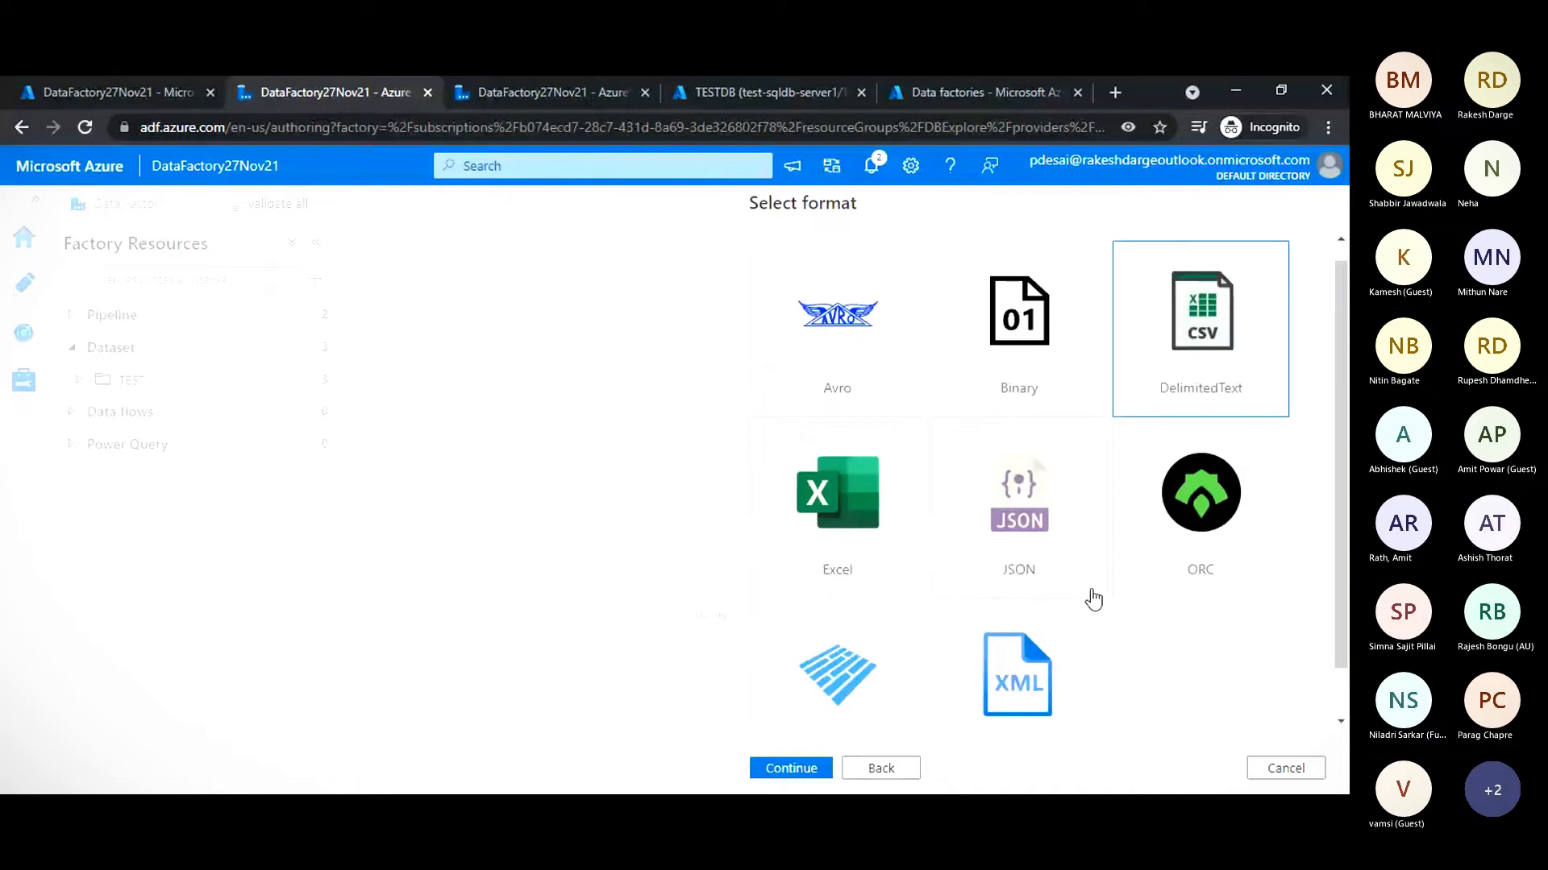
pyautogui.doubleClick(1191, 355)
# - Name the dataset SourceDataset27Nov and assign the linked service AzureBlobStorage27Nov
pyautogui.moveTo(854, 264); pyautogui.dragTo(669, 249)
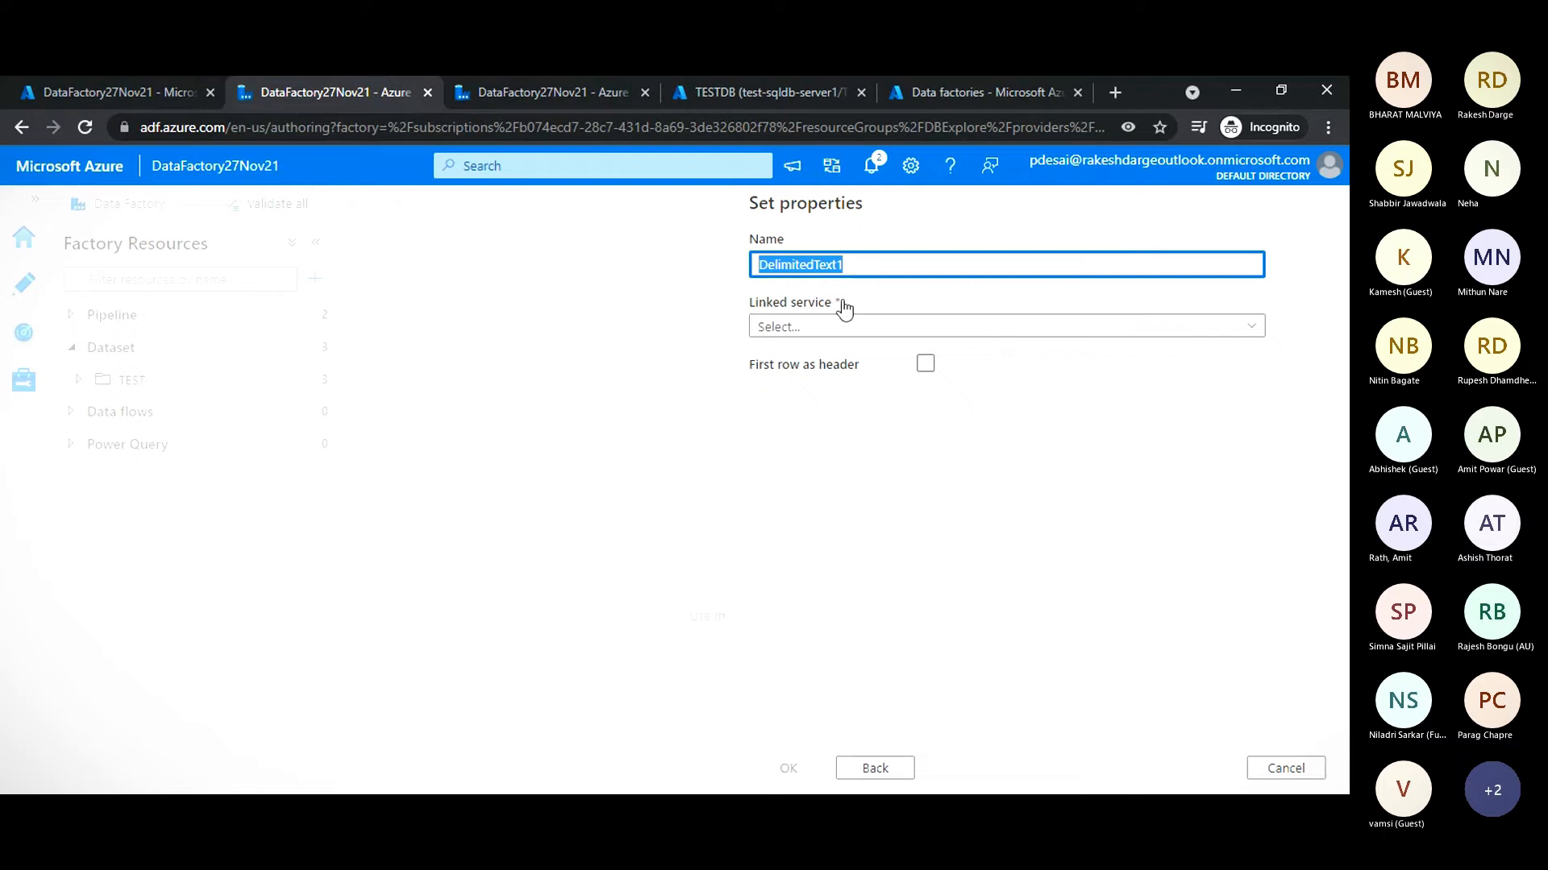
pyautogui.write('SourceDataset')
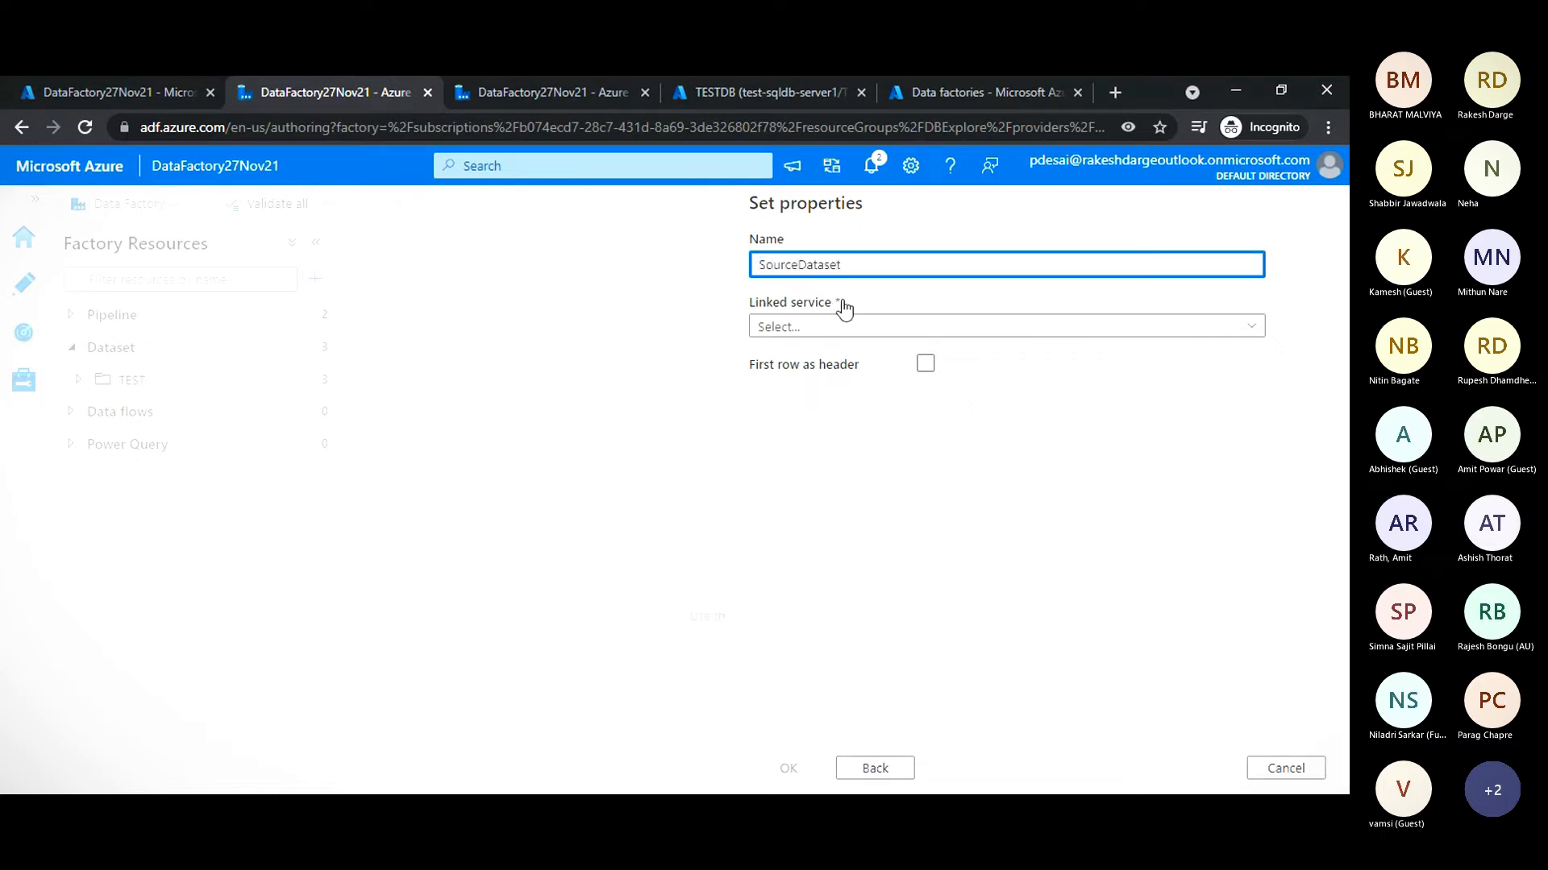
pyautogui.write('27Nov')
pyautogui.click(834, 330)
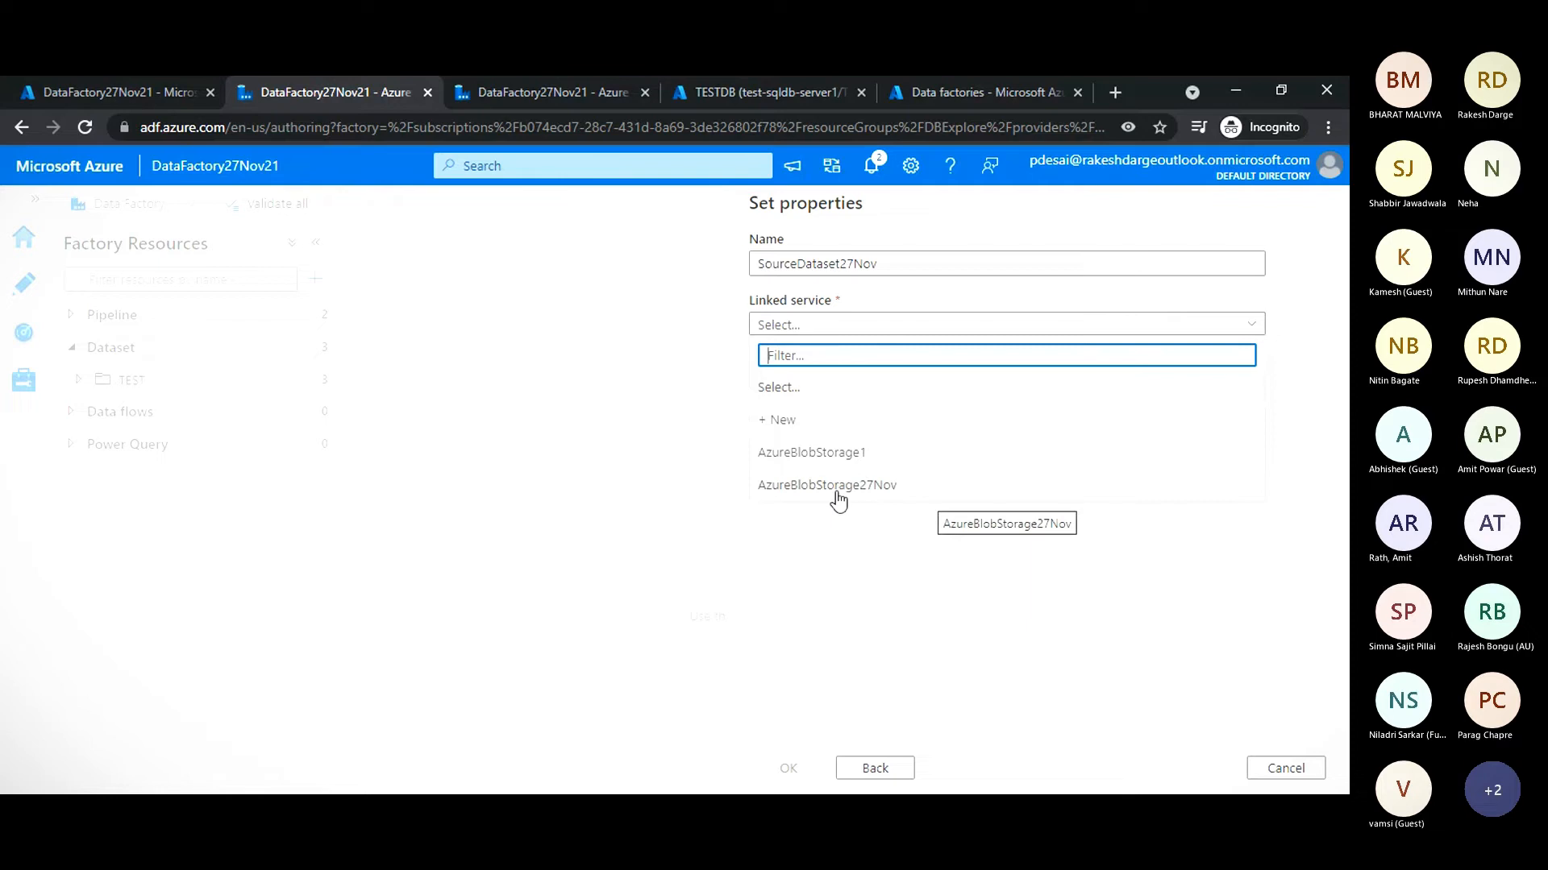
pyautogui.click(795, 491)
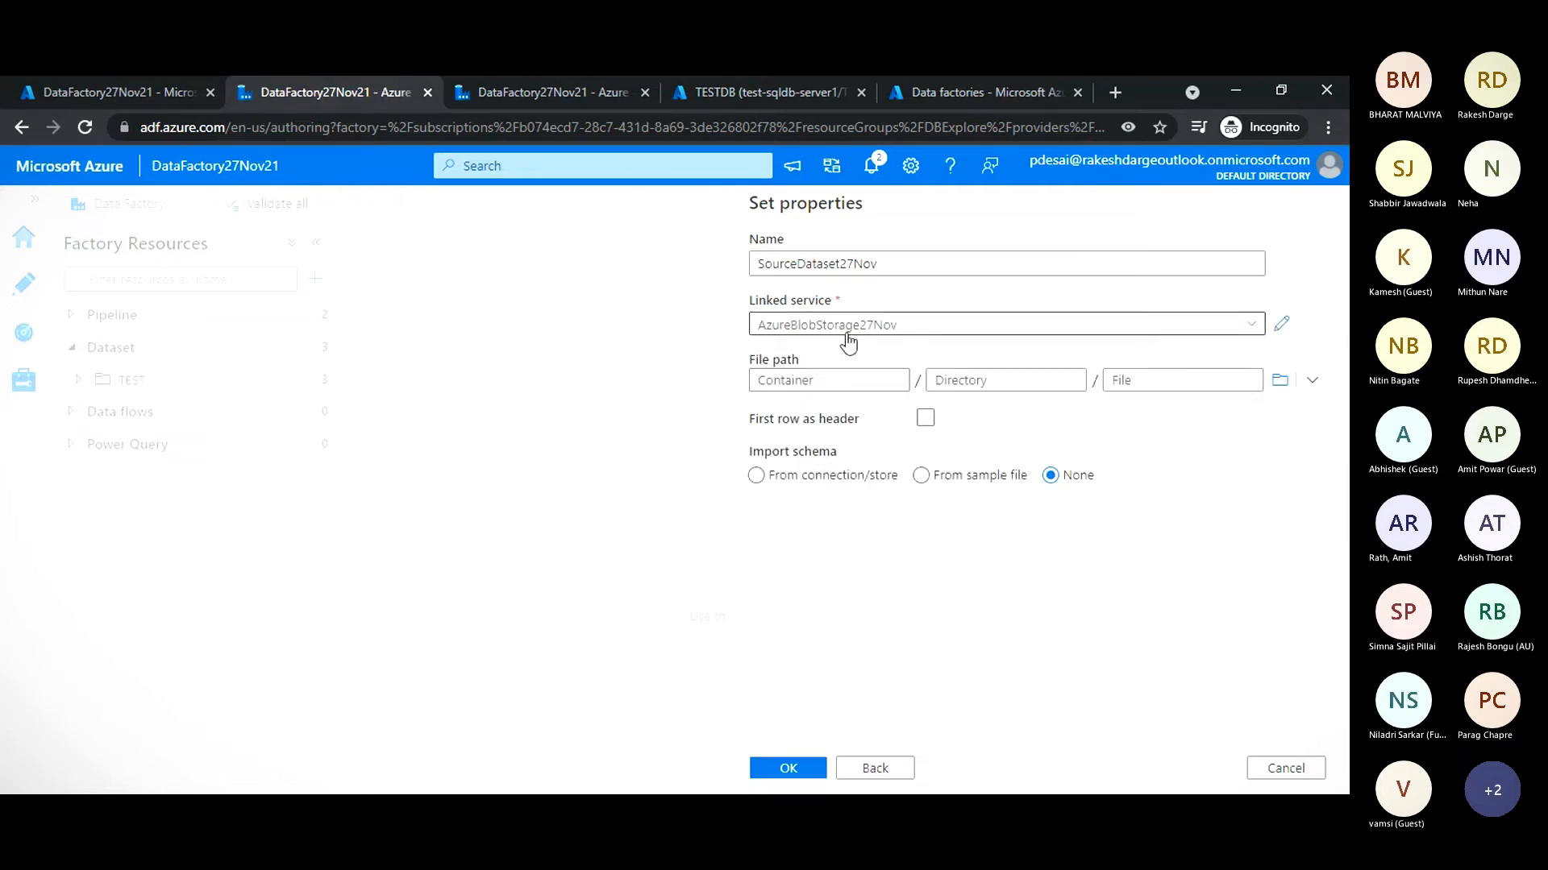
# - Set the file path to sampledata.csv in the customers container and create the dataset
pyautogui.click(1281, 384)
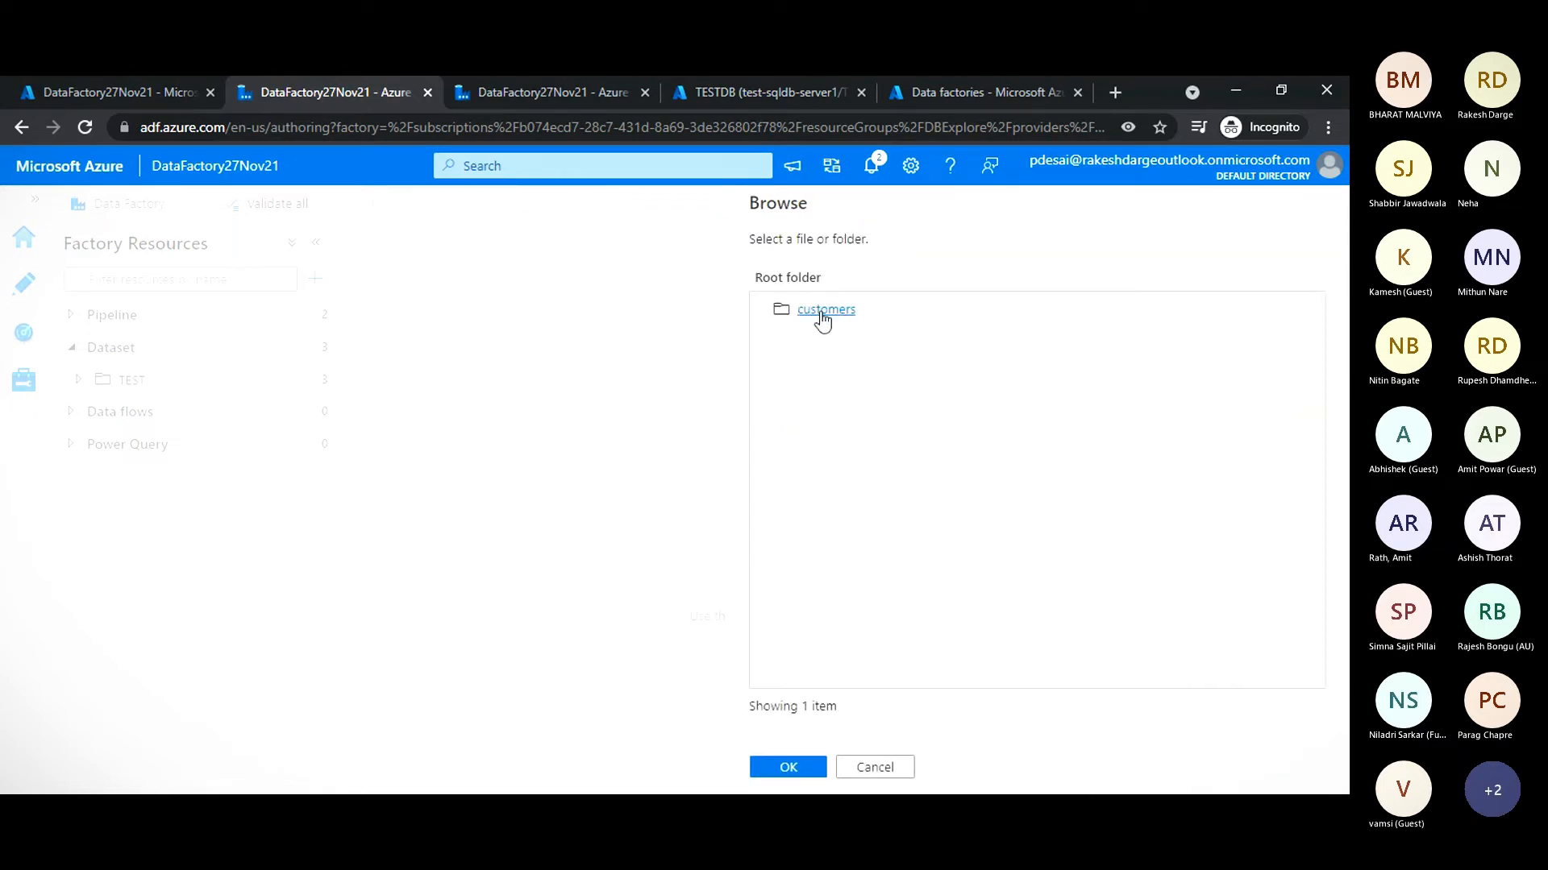
pyautogui.click(816, 316)
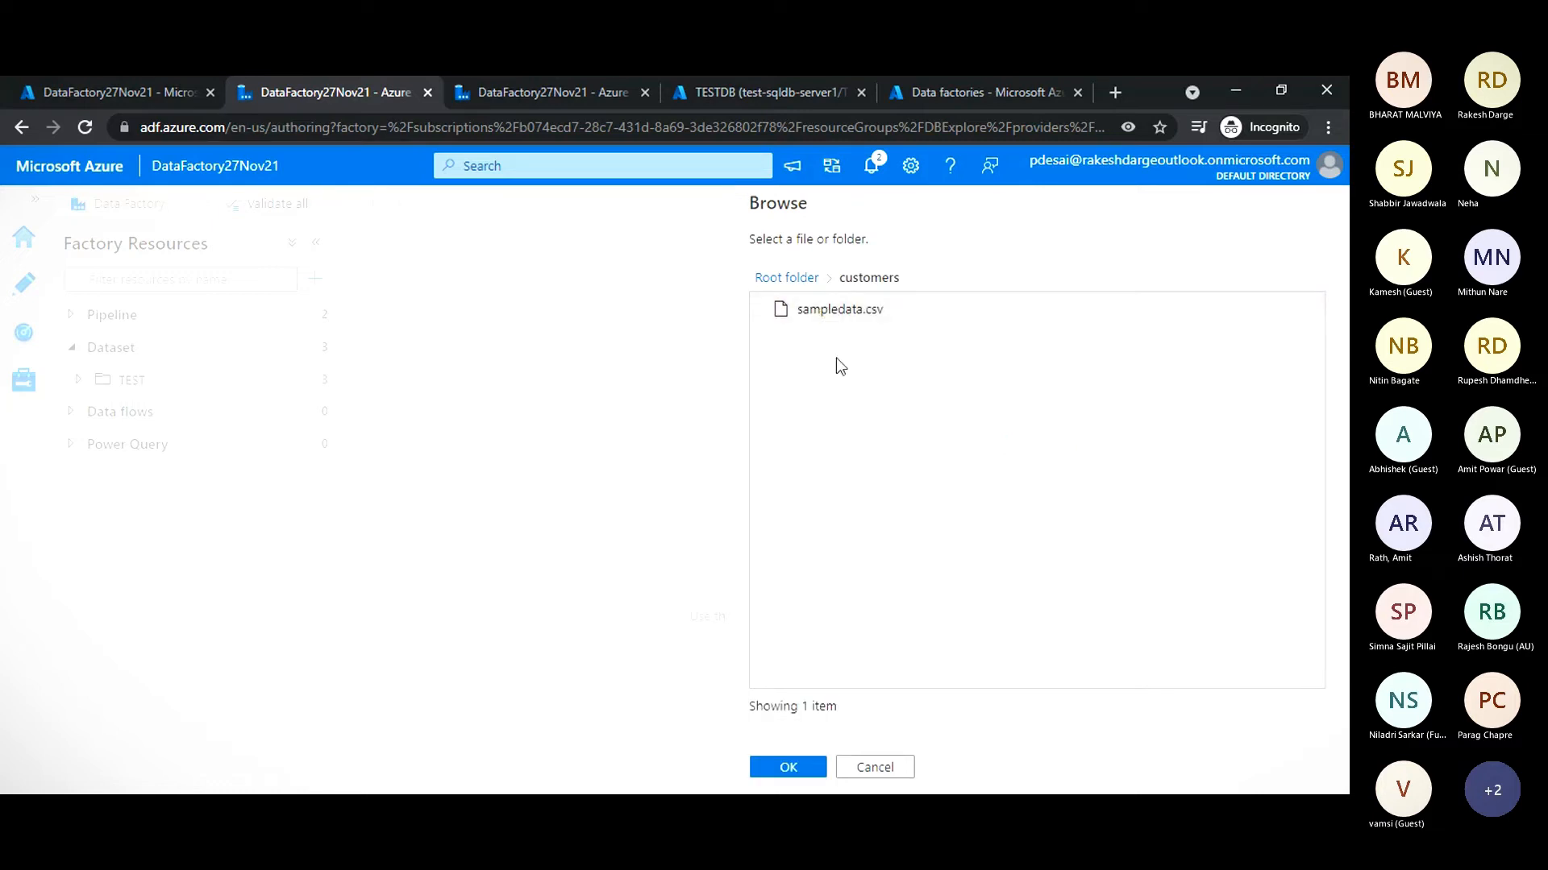
pyautogui.click(786, 769)
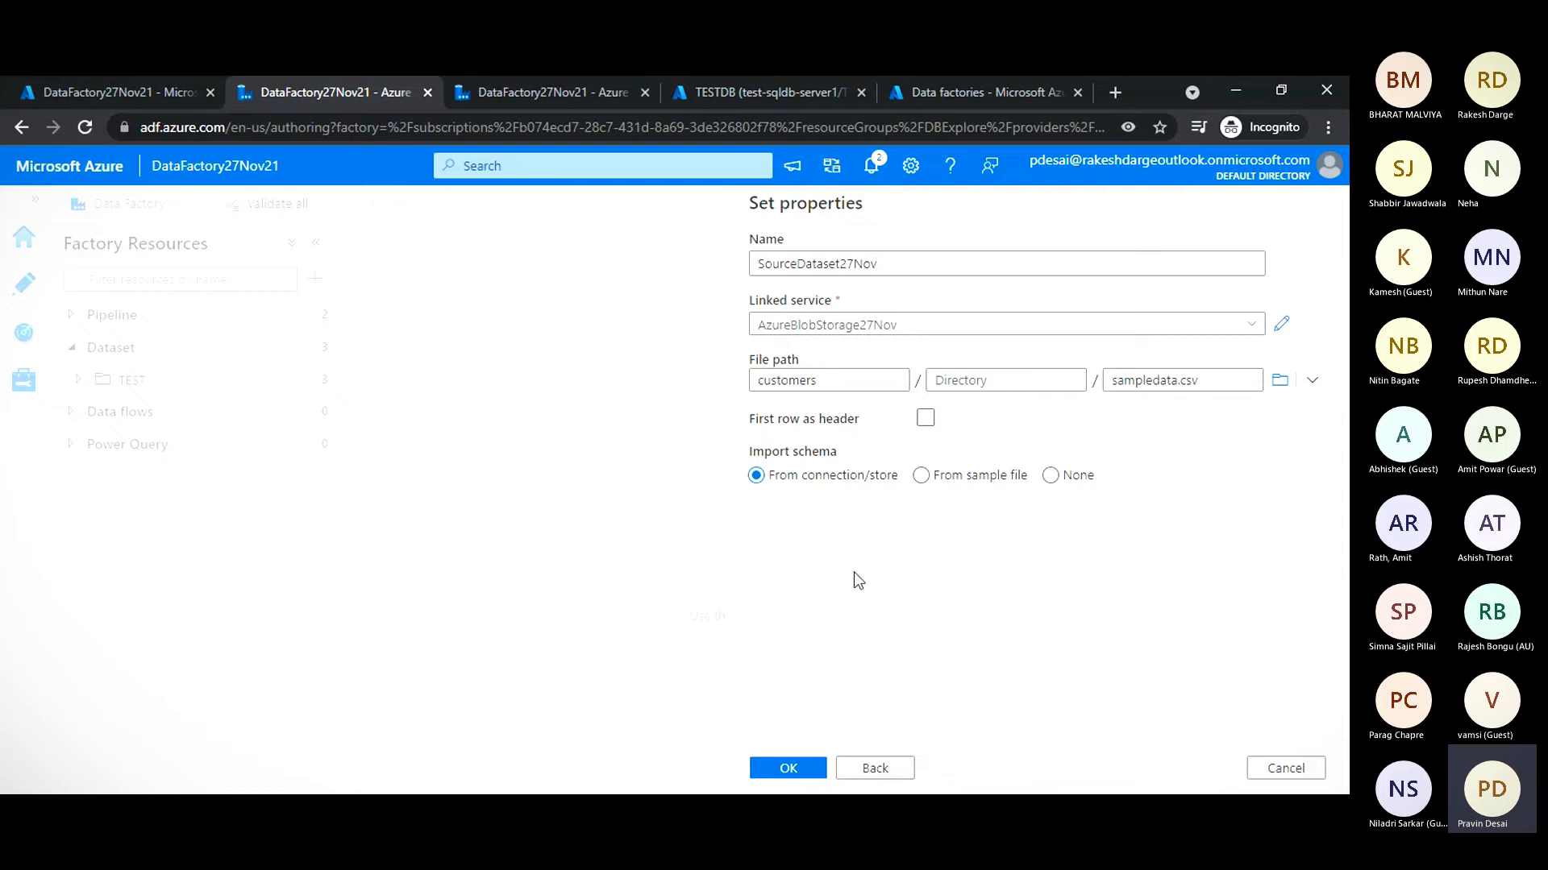
pyautogui.click(798, 772)
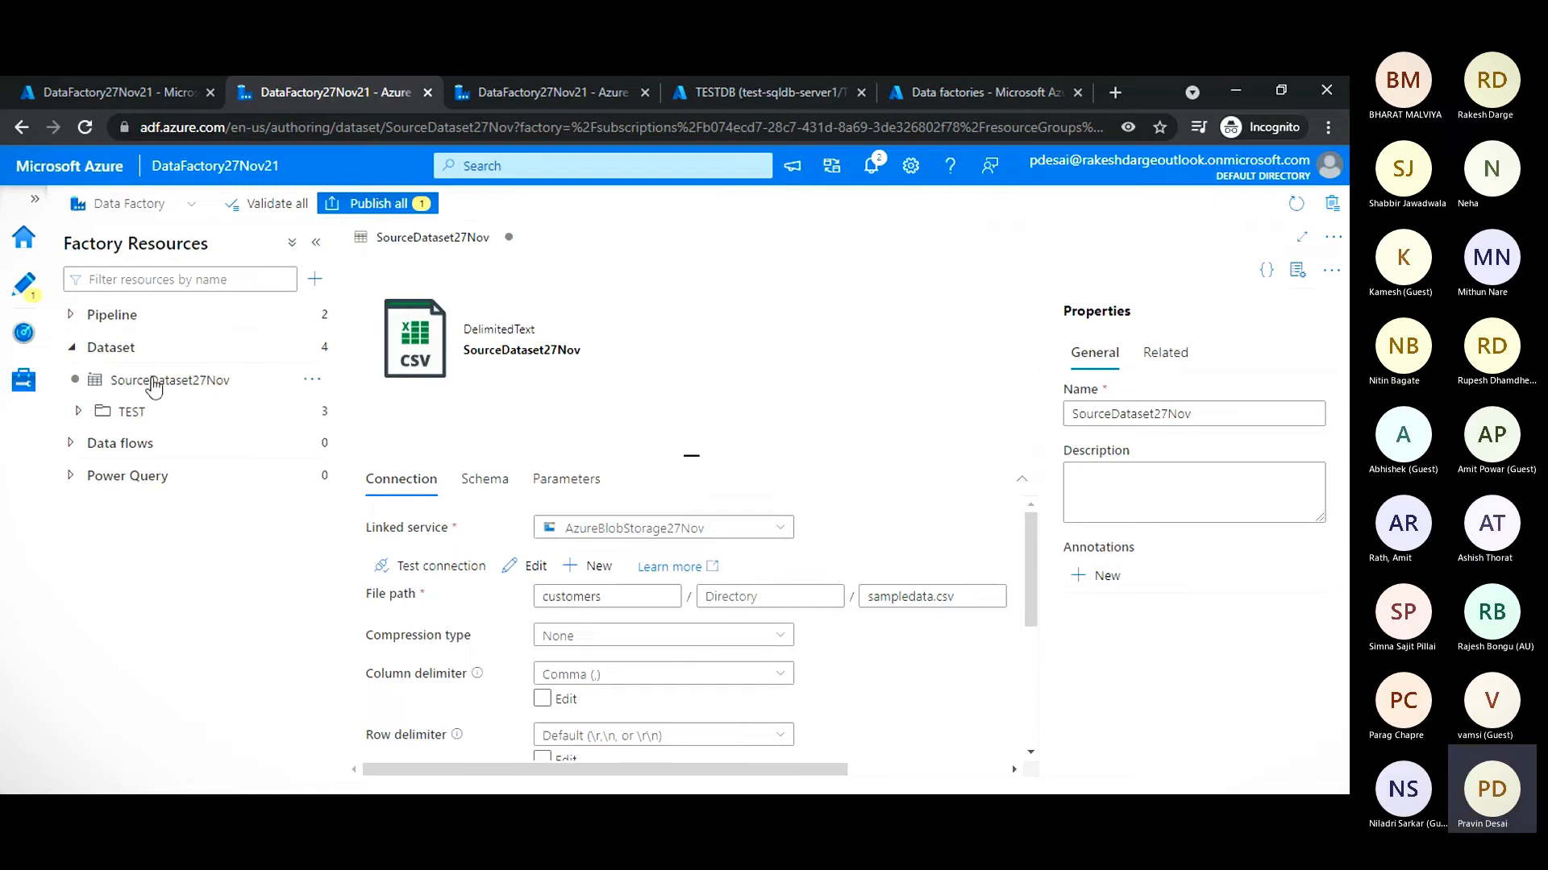
# - Start another new dataset with Azure SQL Database as the data store
pyautogui.click(315, 352)
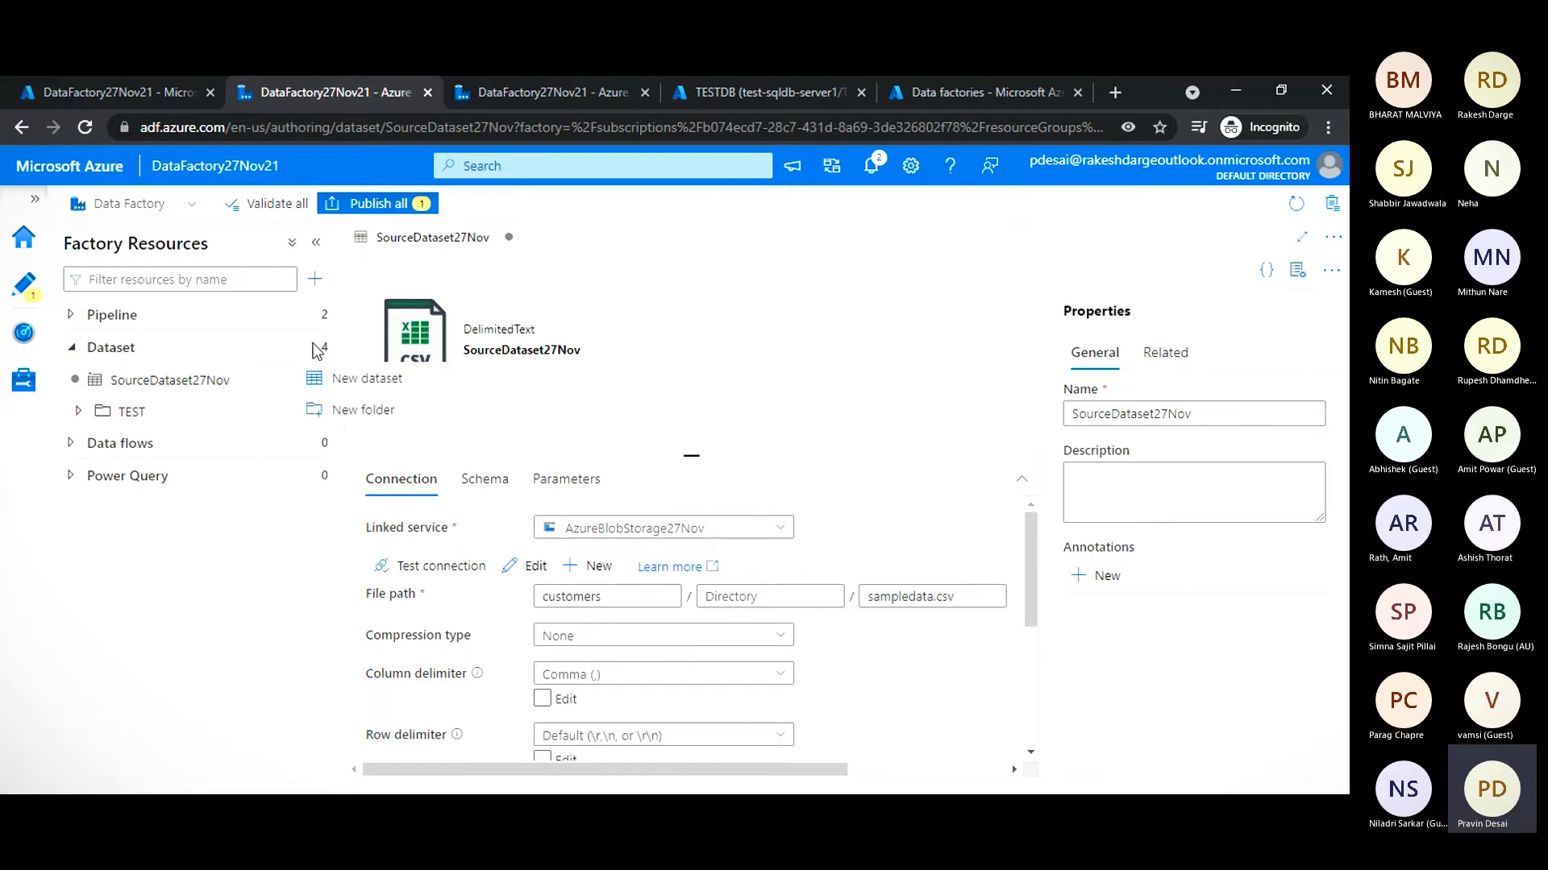
pyautogui.click(362, 378)
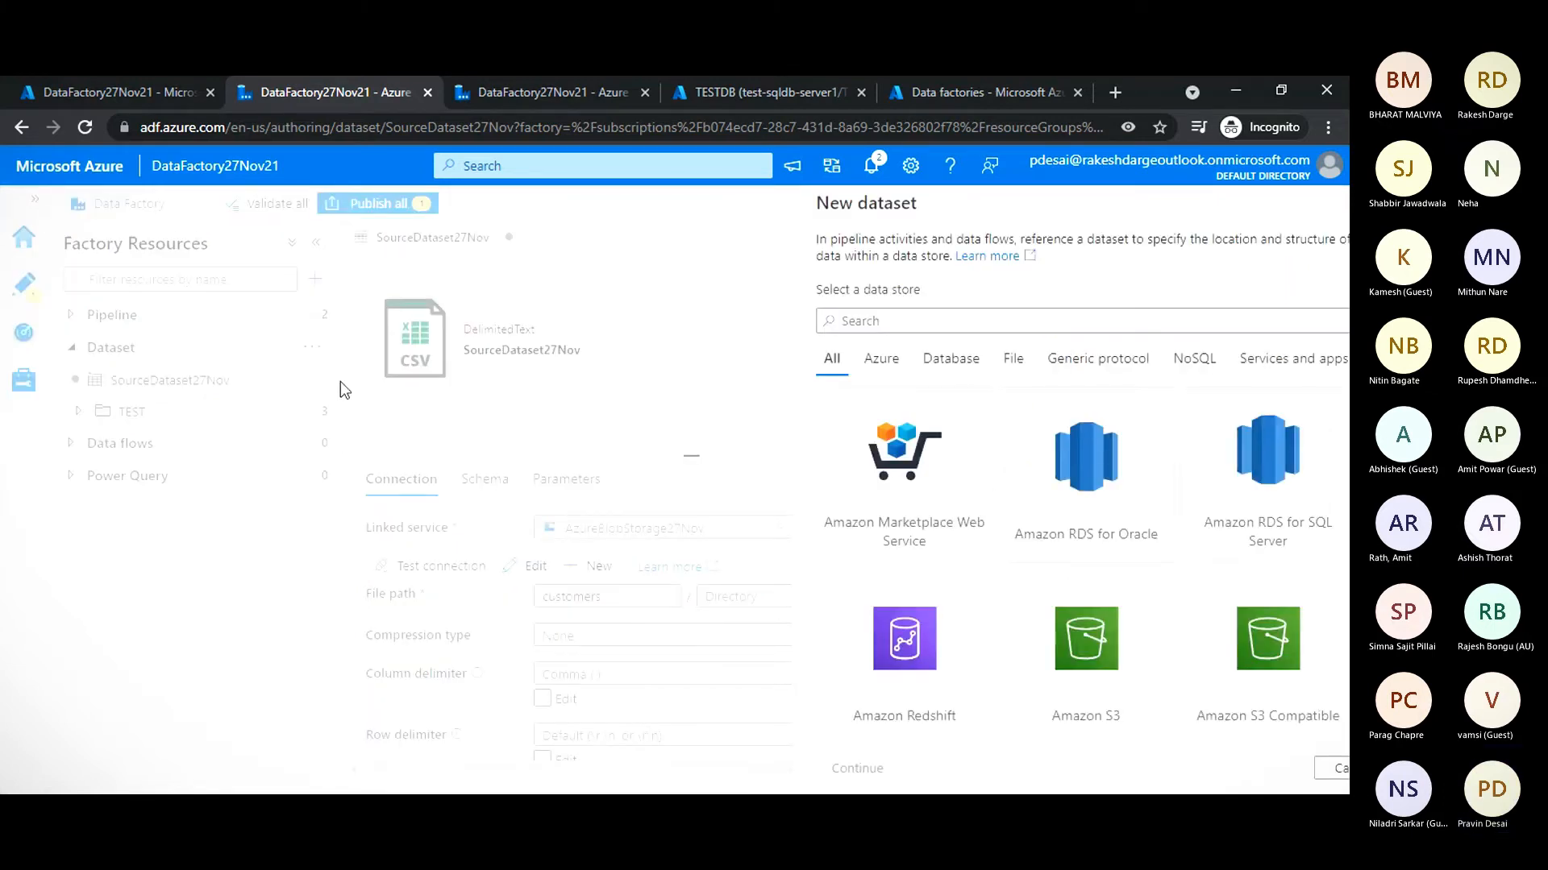
pyautogui.write('sql')
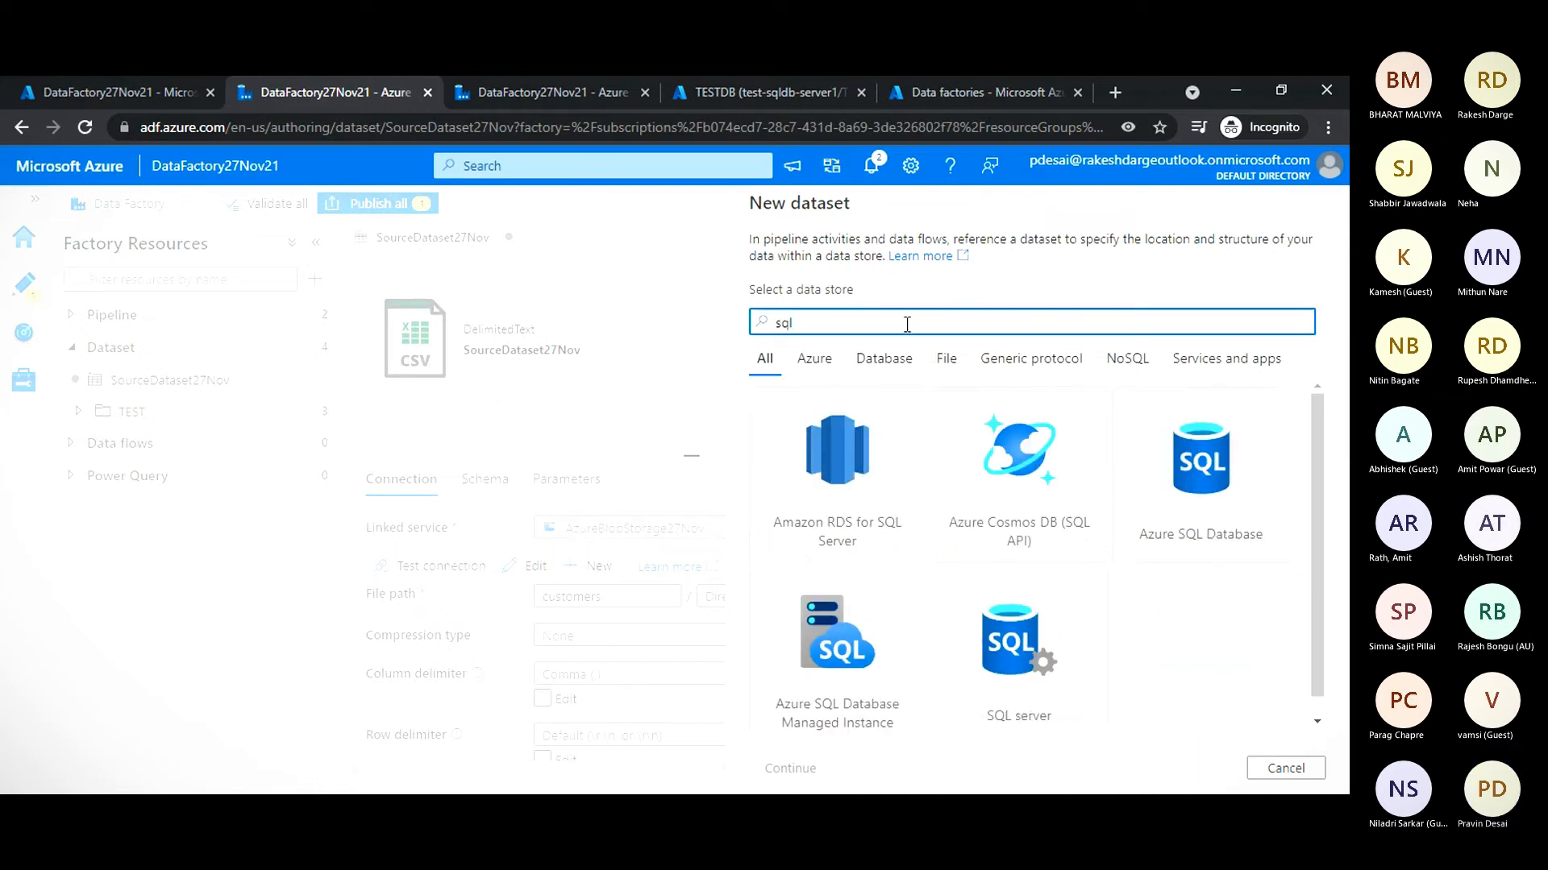
pyautogui.write(' dat')
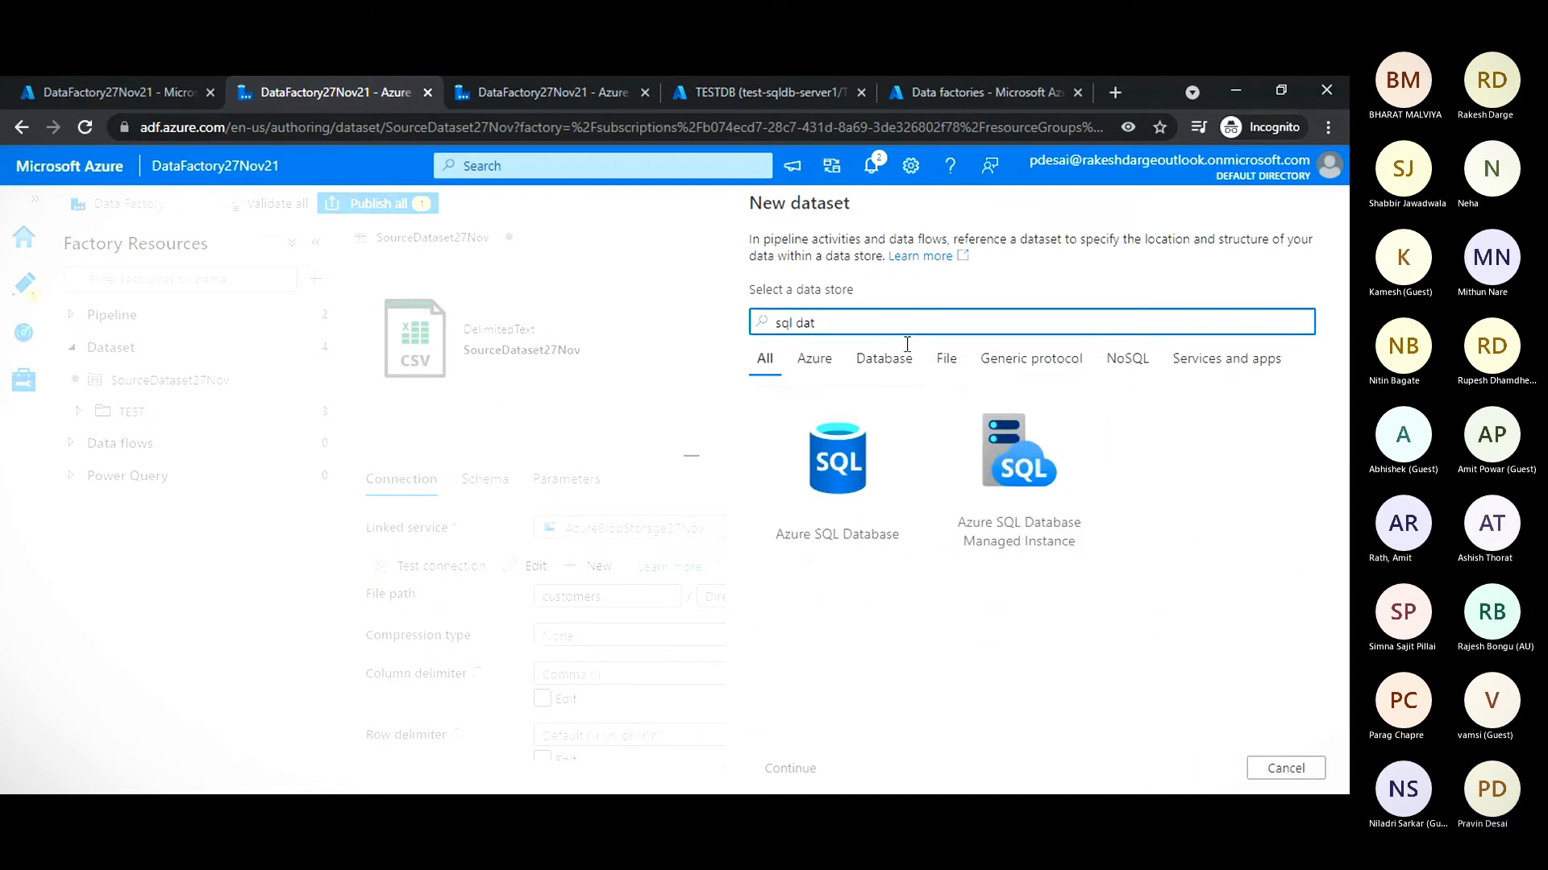
pyautogui.click(863, 491)
pyautogui.click(819, 770)
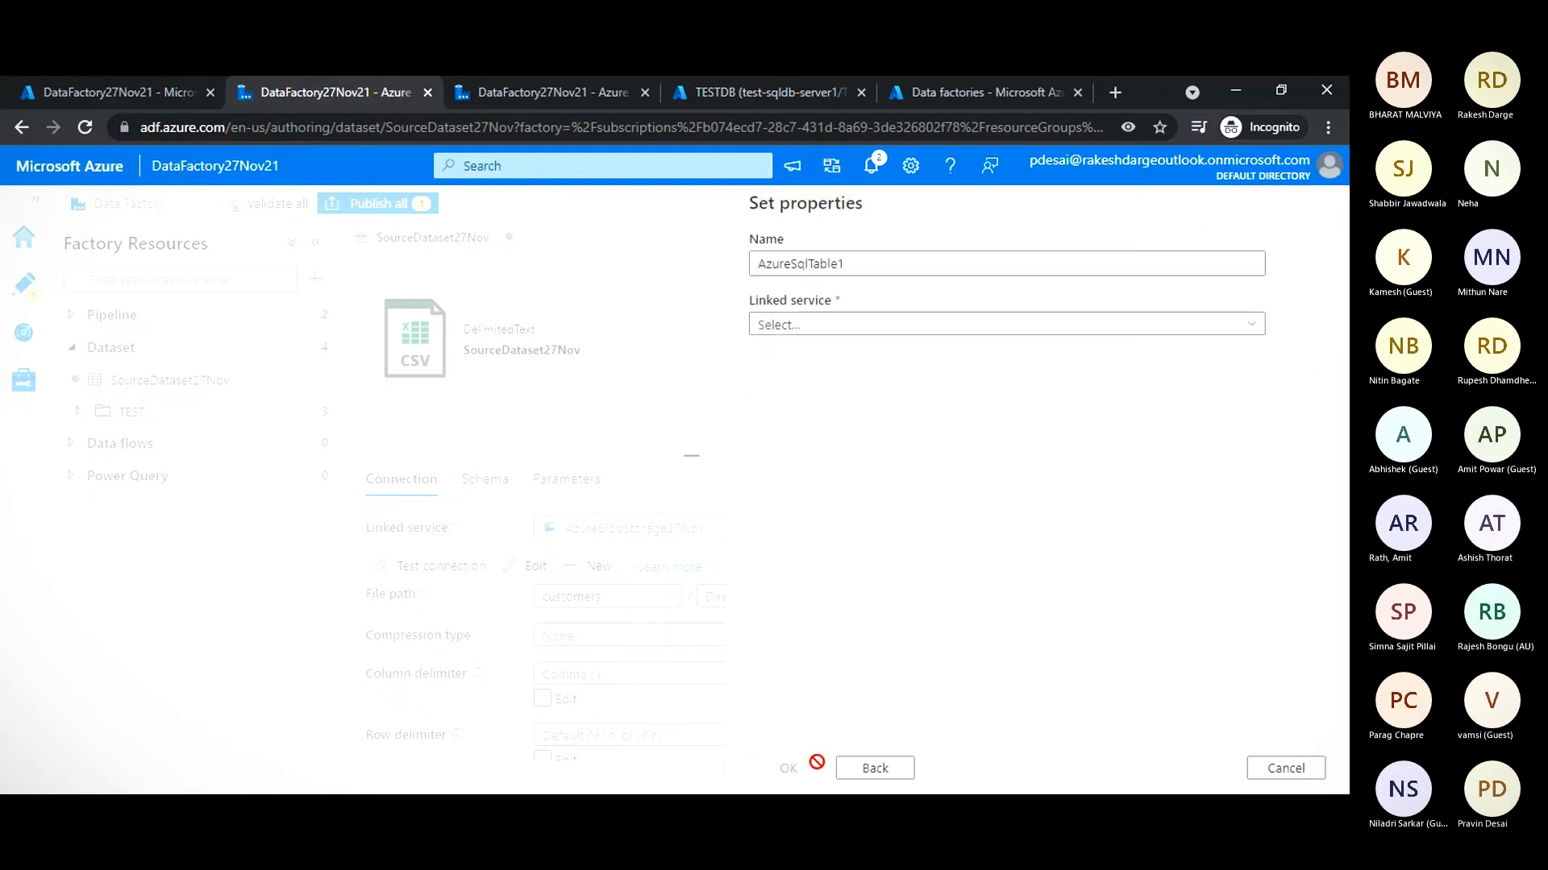
# - Name the new Azure SQL dataset SqlDataset27Nov and assign the linked service AzureSqlDatabase27Nov
pyautogui.moveTo(845, 264); pyautogui.dragTo(695, 245)
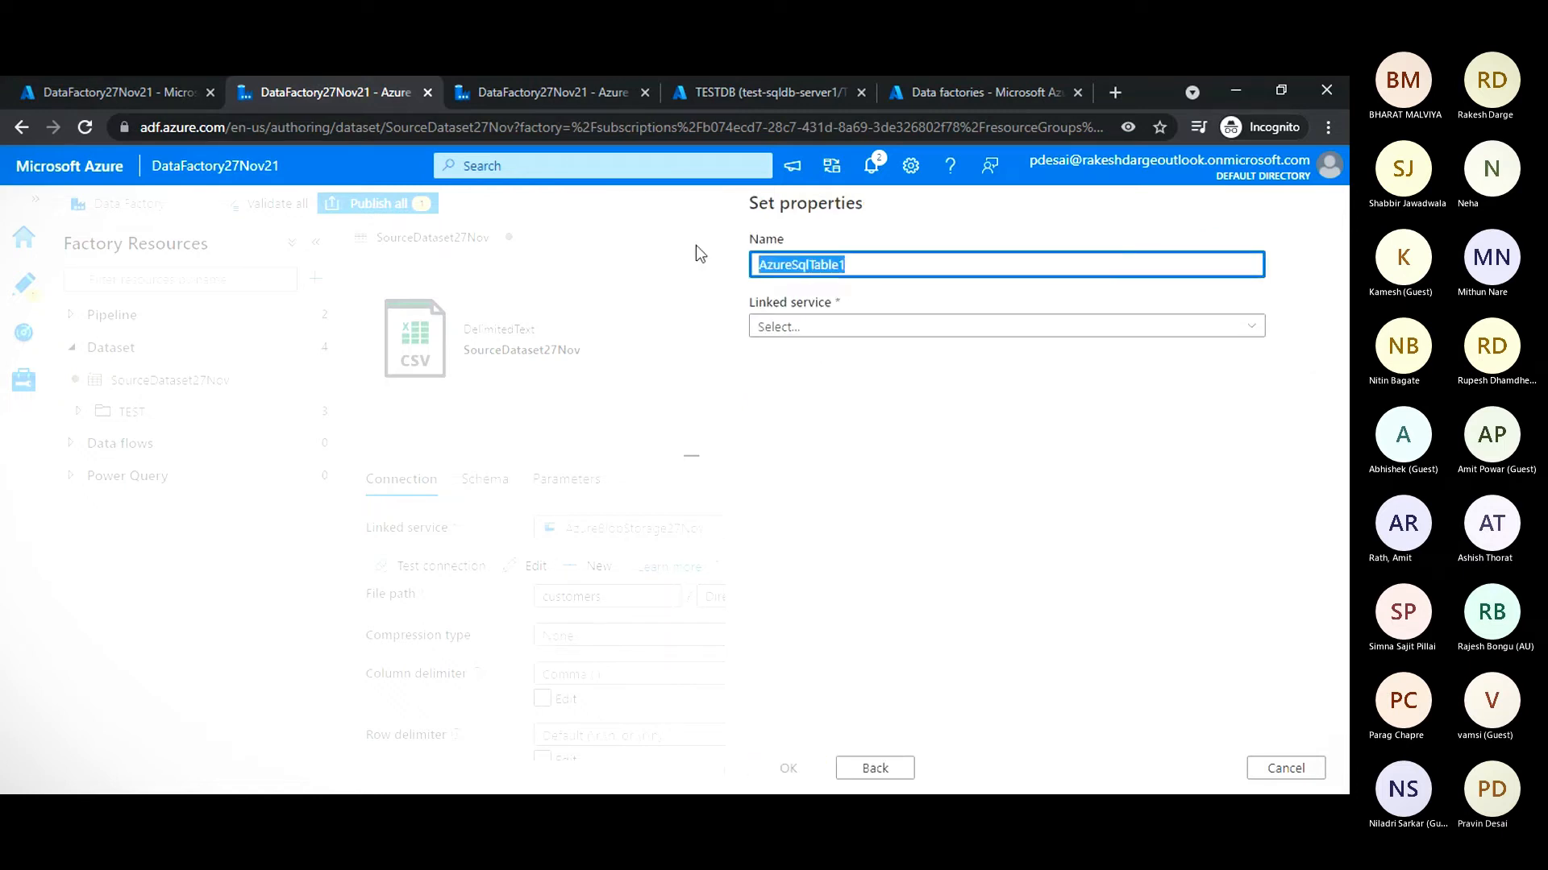
pyautogui.write('sql')
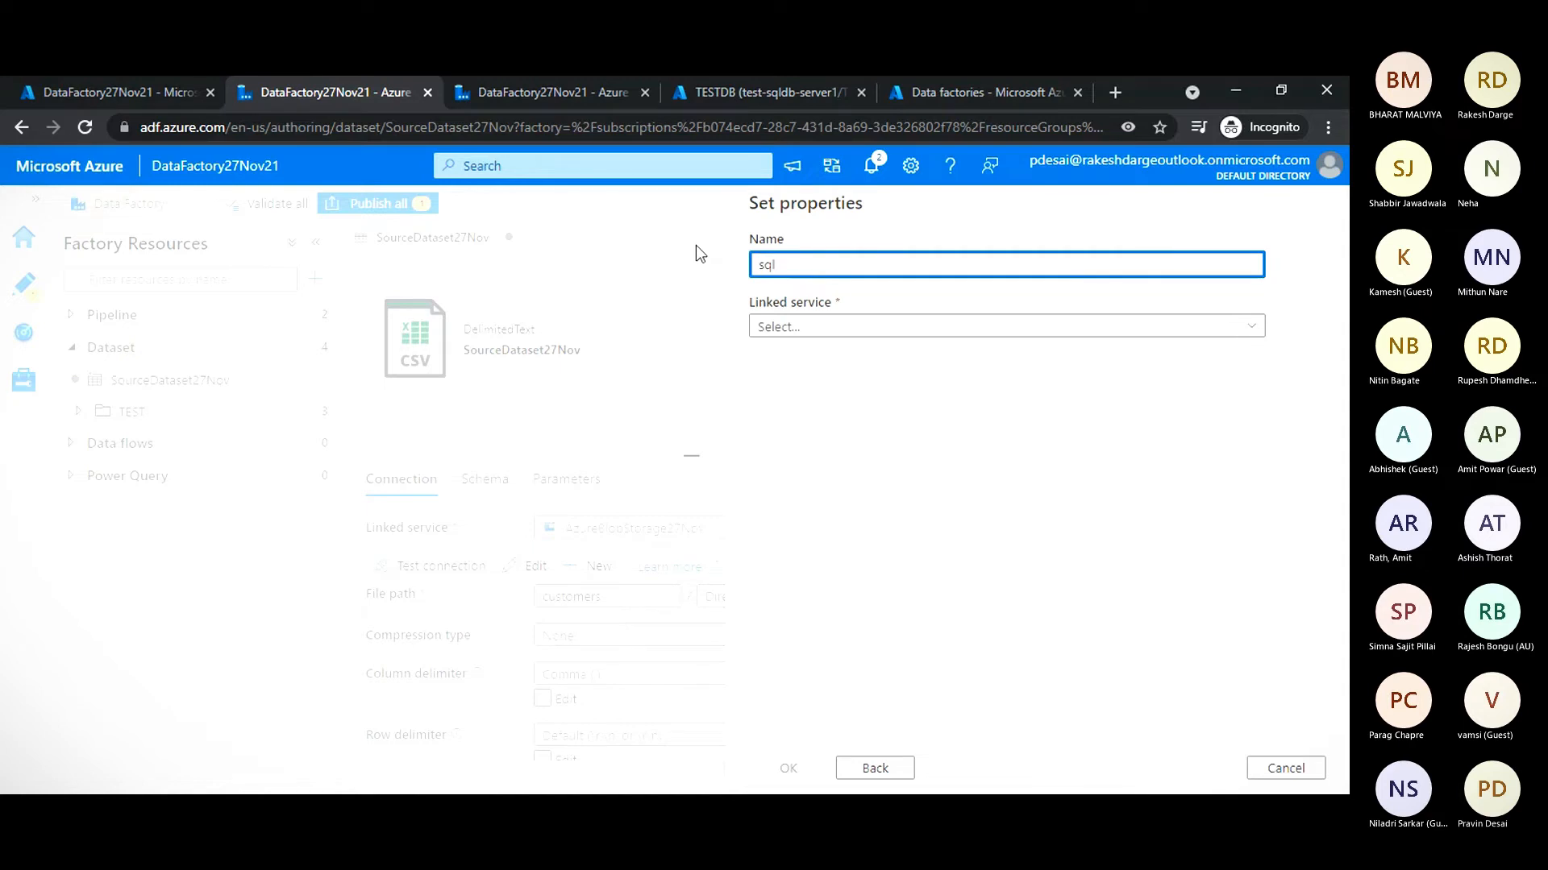
pyautogui.press('BackSpace')
pyautogui.press('BackSpace')
pyautogui.press('BackSpace')
pyautogui.write('S')
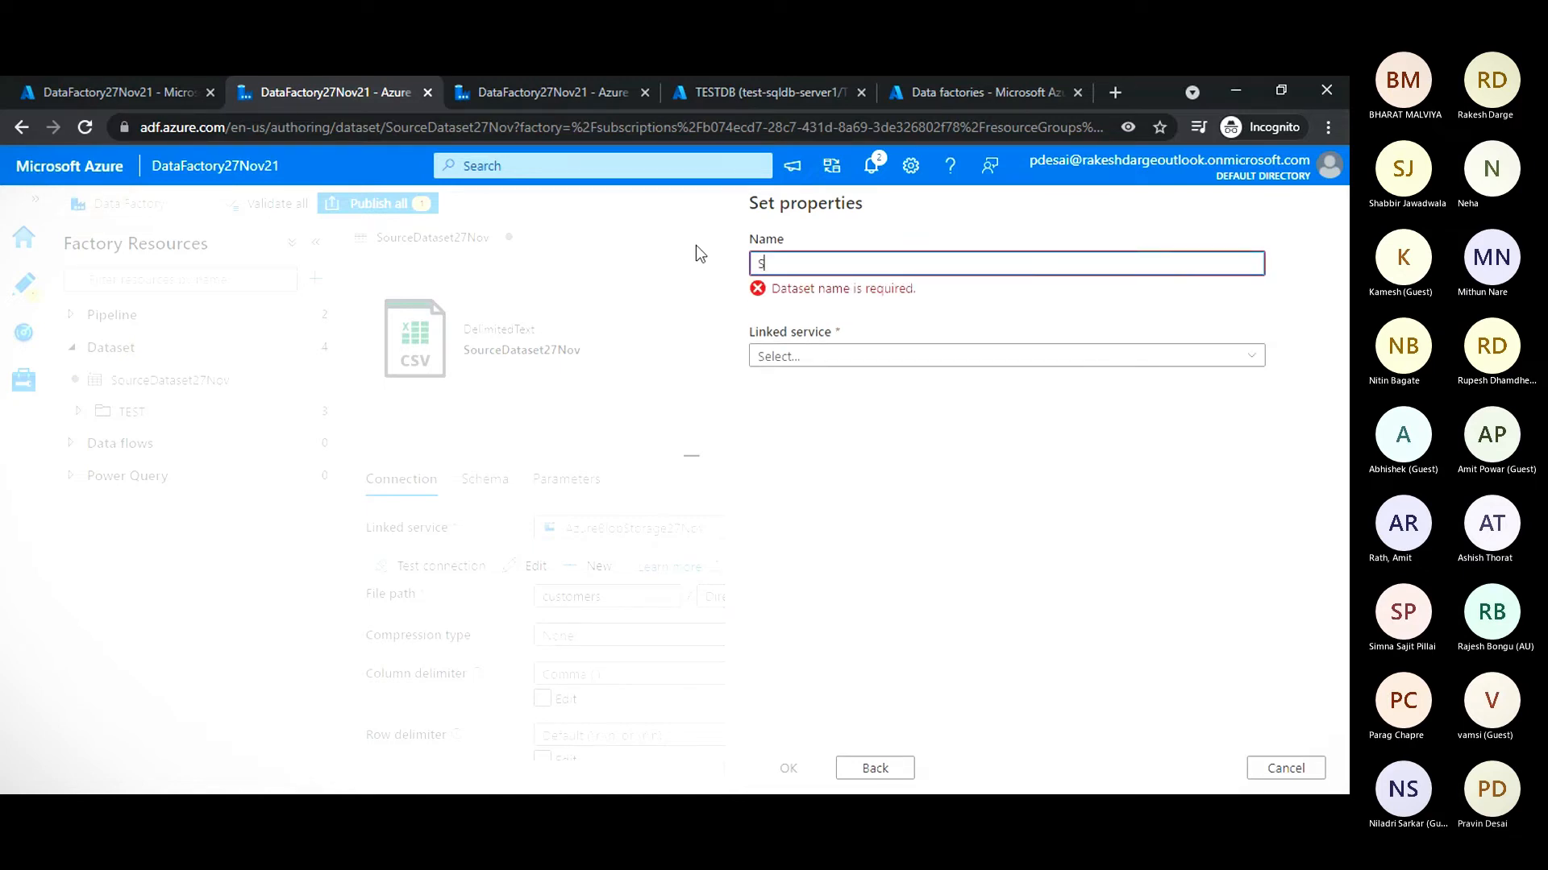
pyautogui.write('qlDatas')
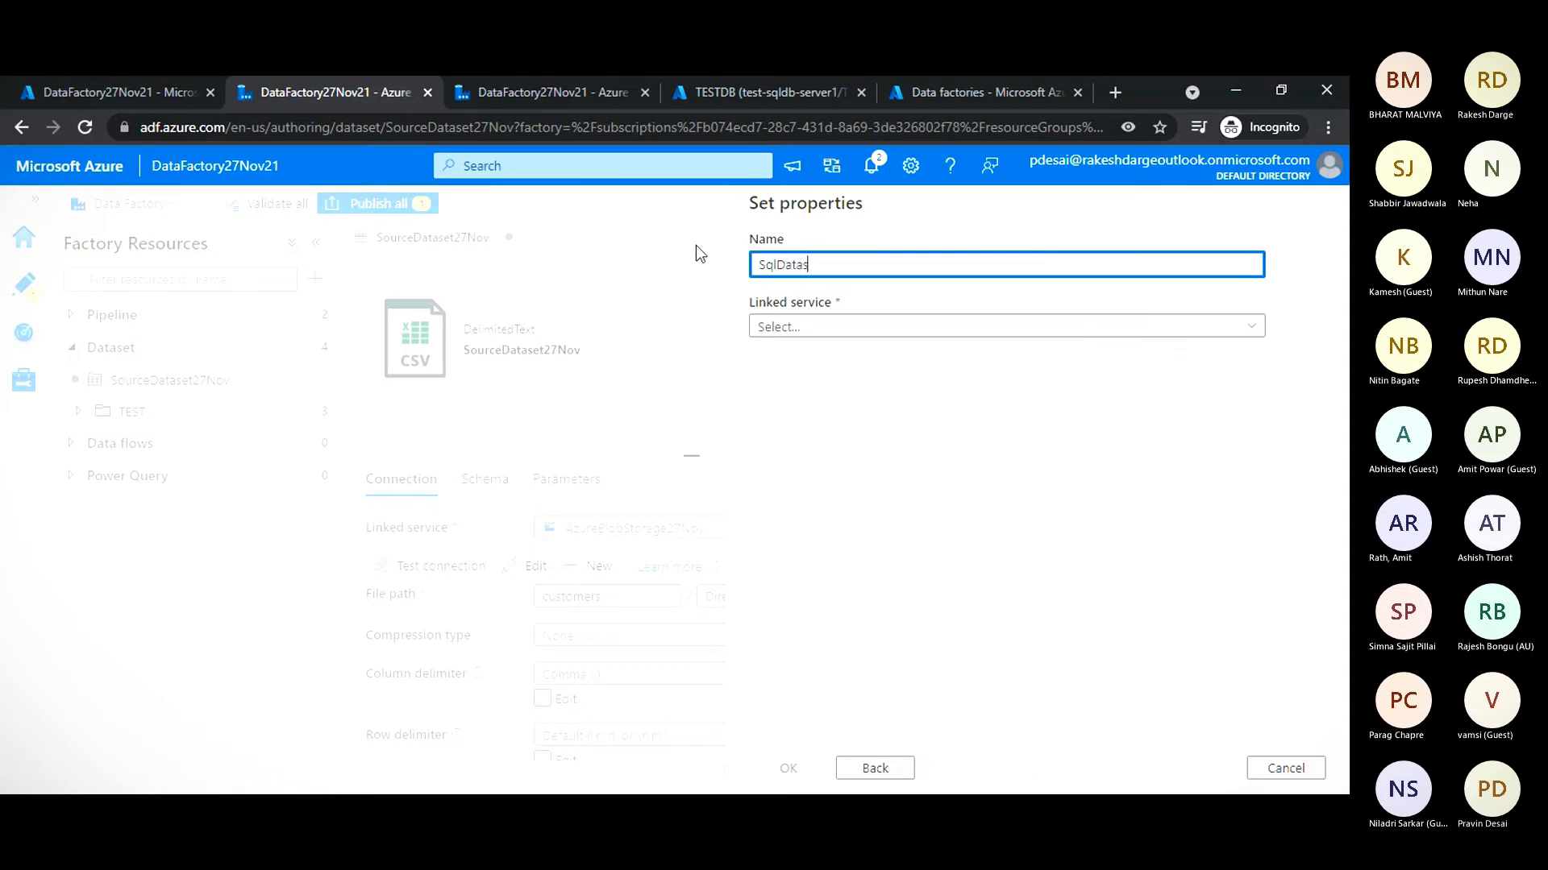
pyautogui.write('et27Nov')
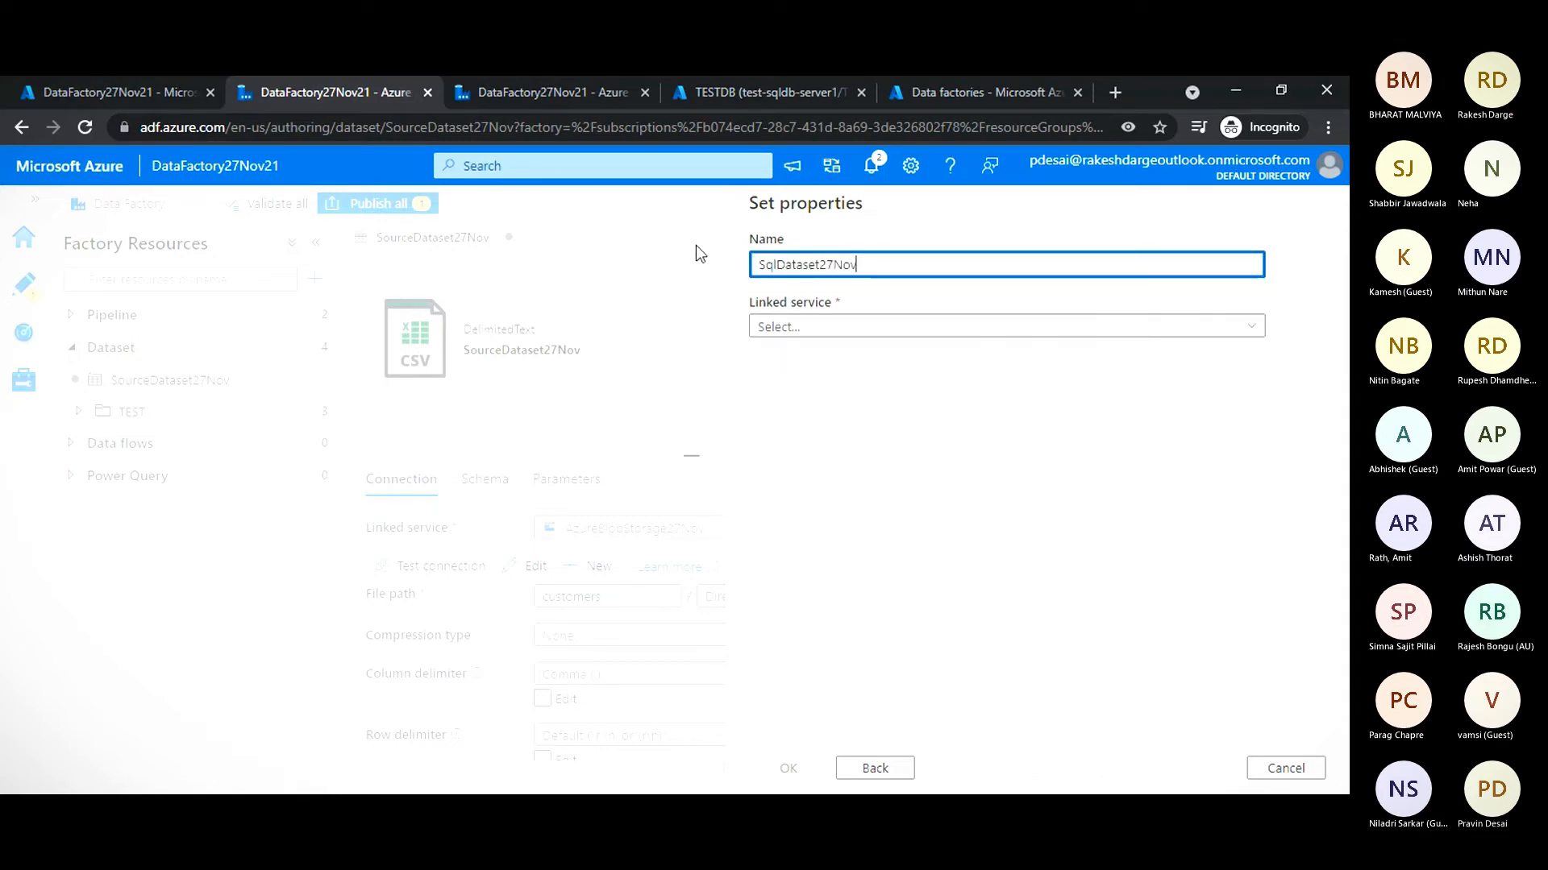
pyautogui.click(784, 325)
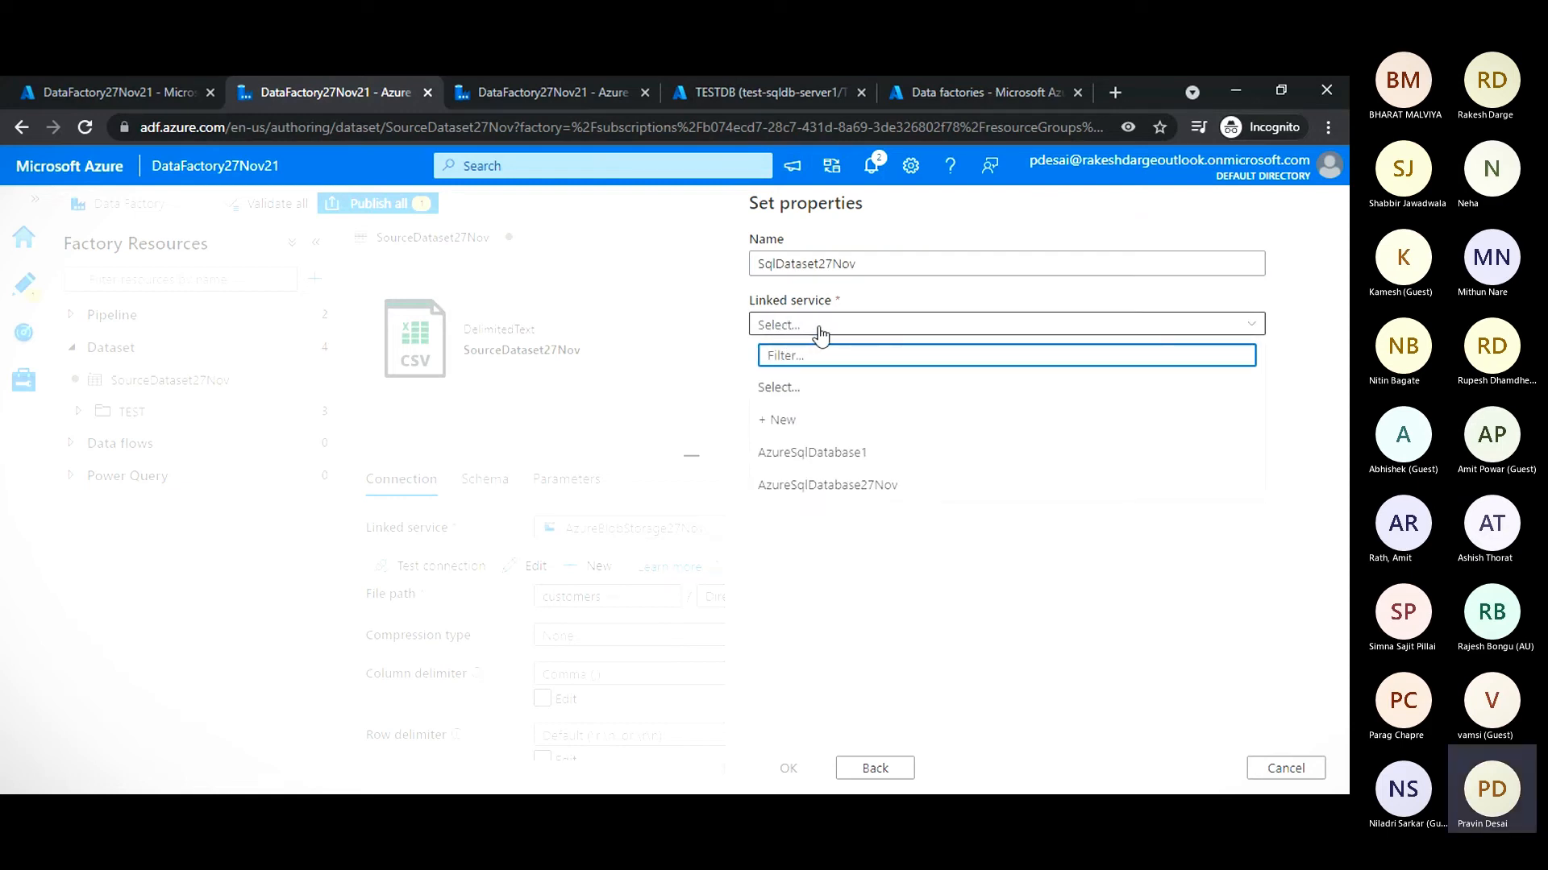
pyautogui.click(829, 488)
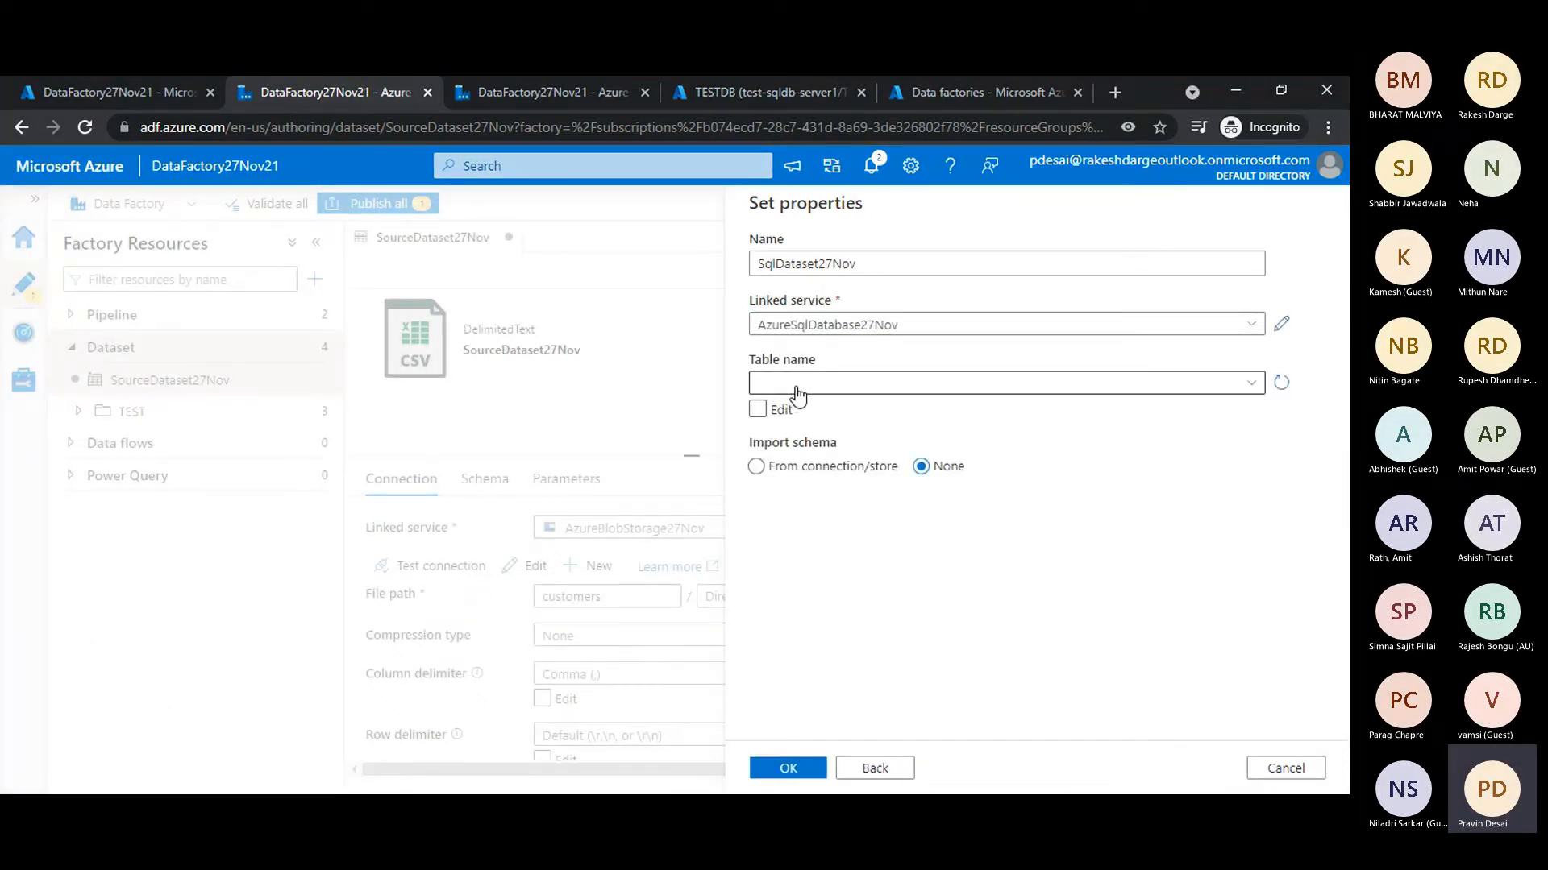
# - Create the dataset on the dbo.customers table and publish all pending changes to the factory
pyautogui.click(796, 394)
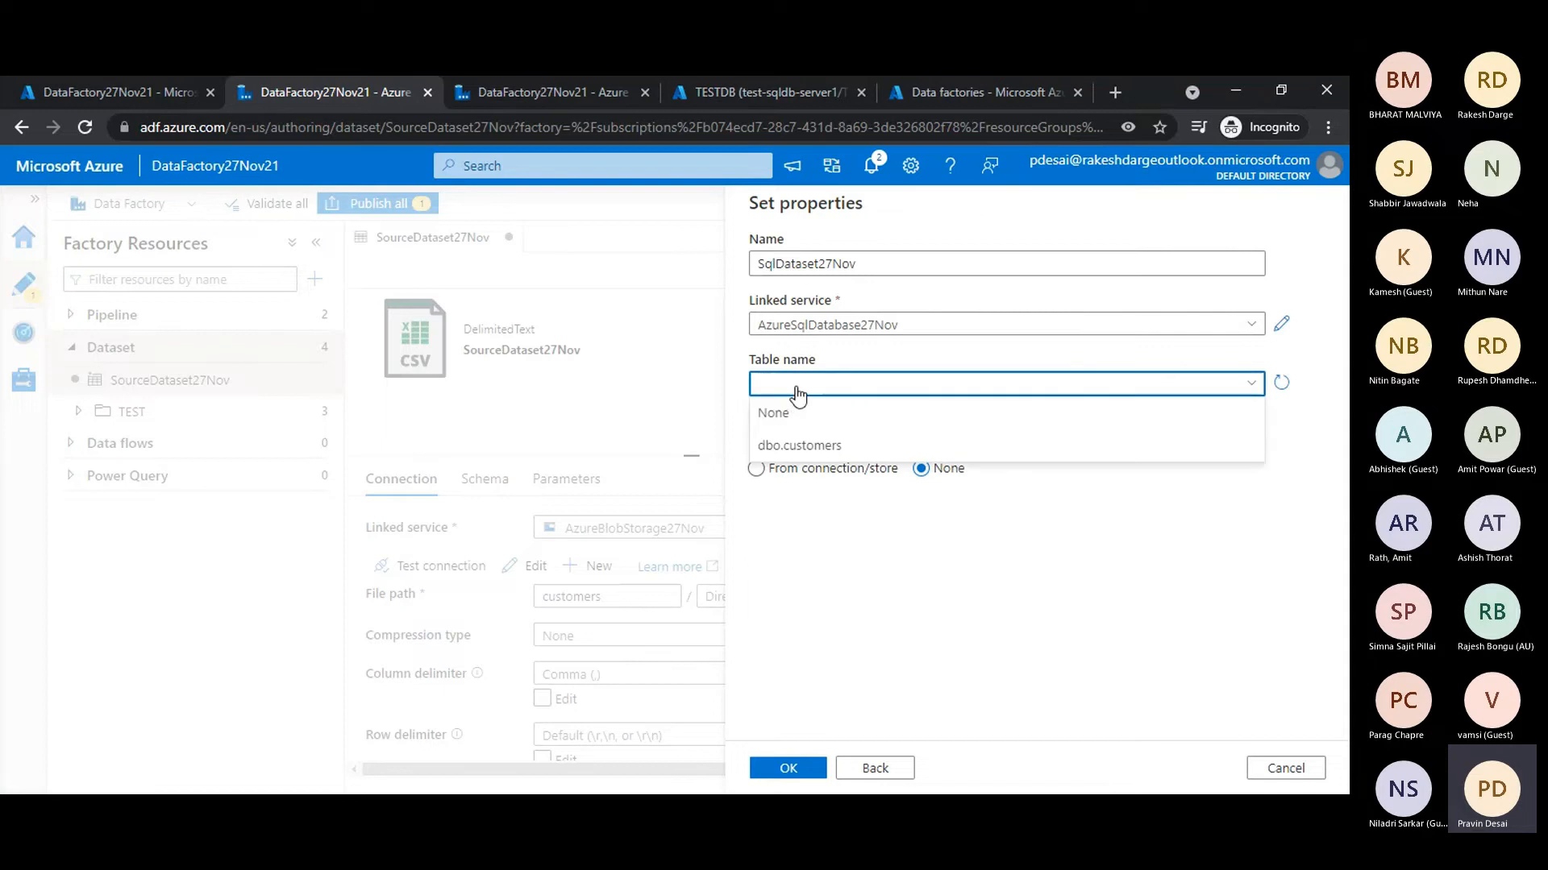
pyautogui.click(796, 448)
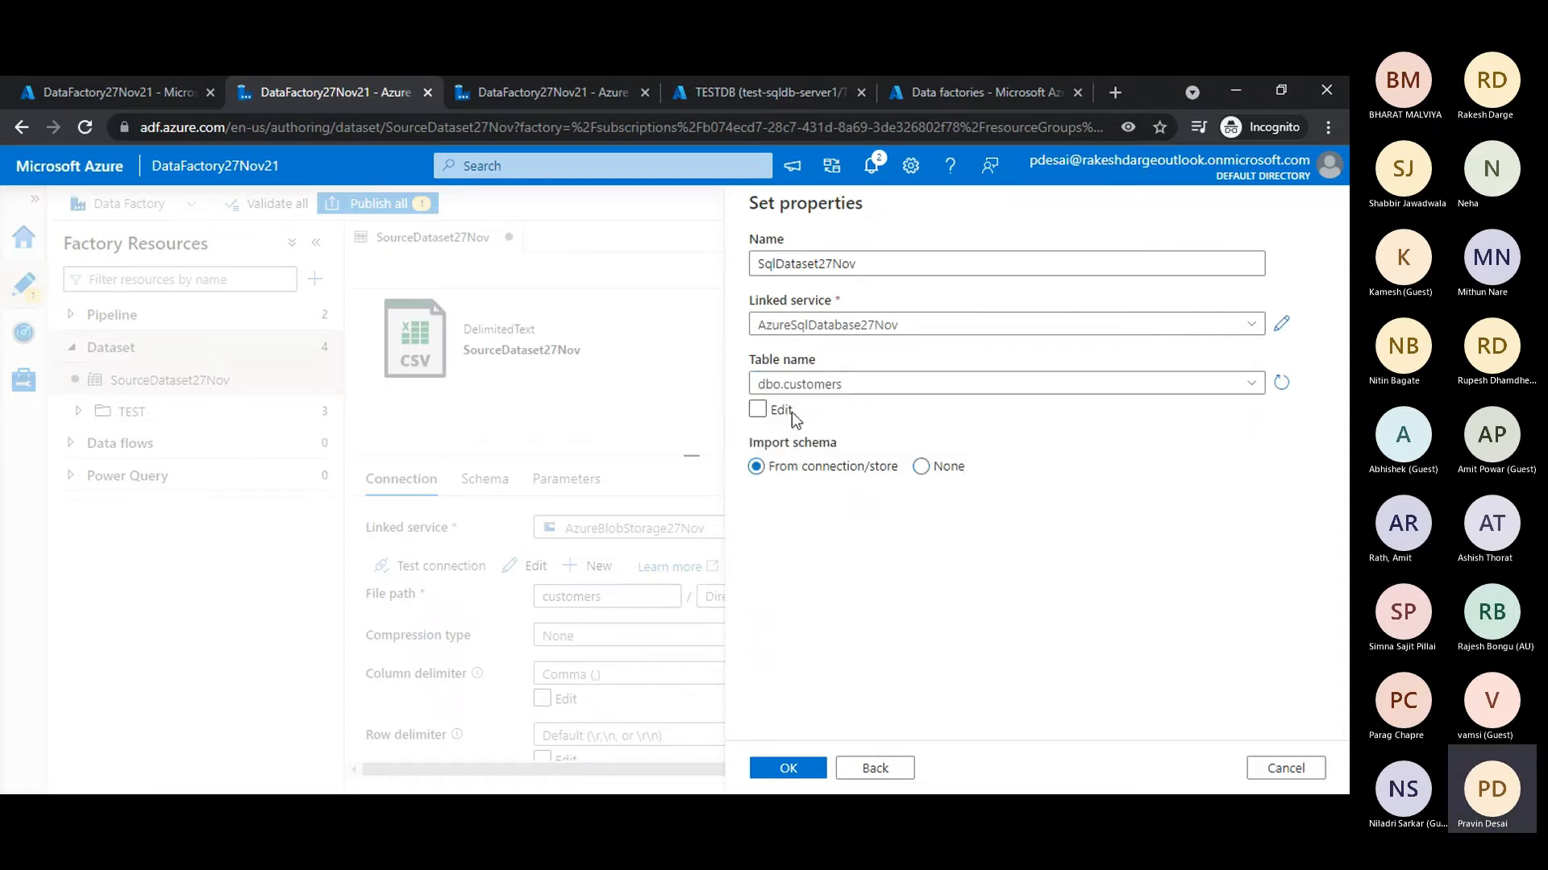
pyautogui.click(787, 772)
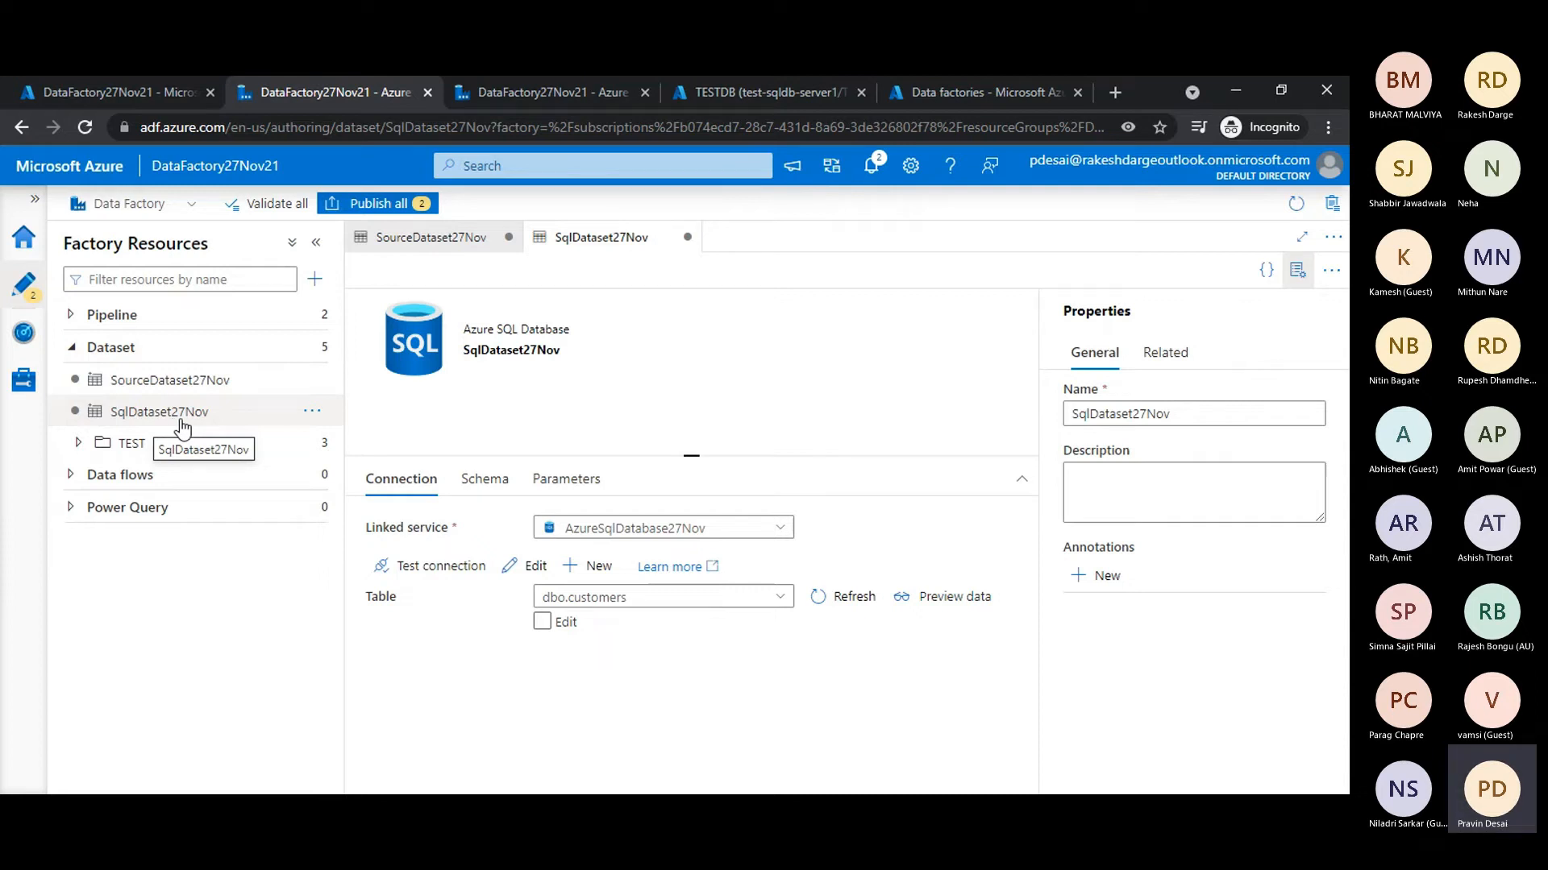
pyautogui.click(400, 208)
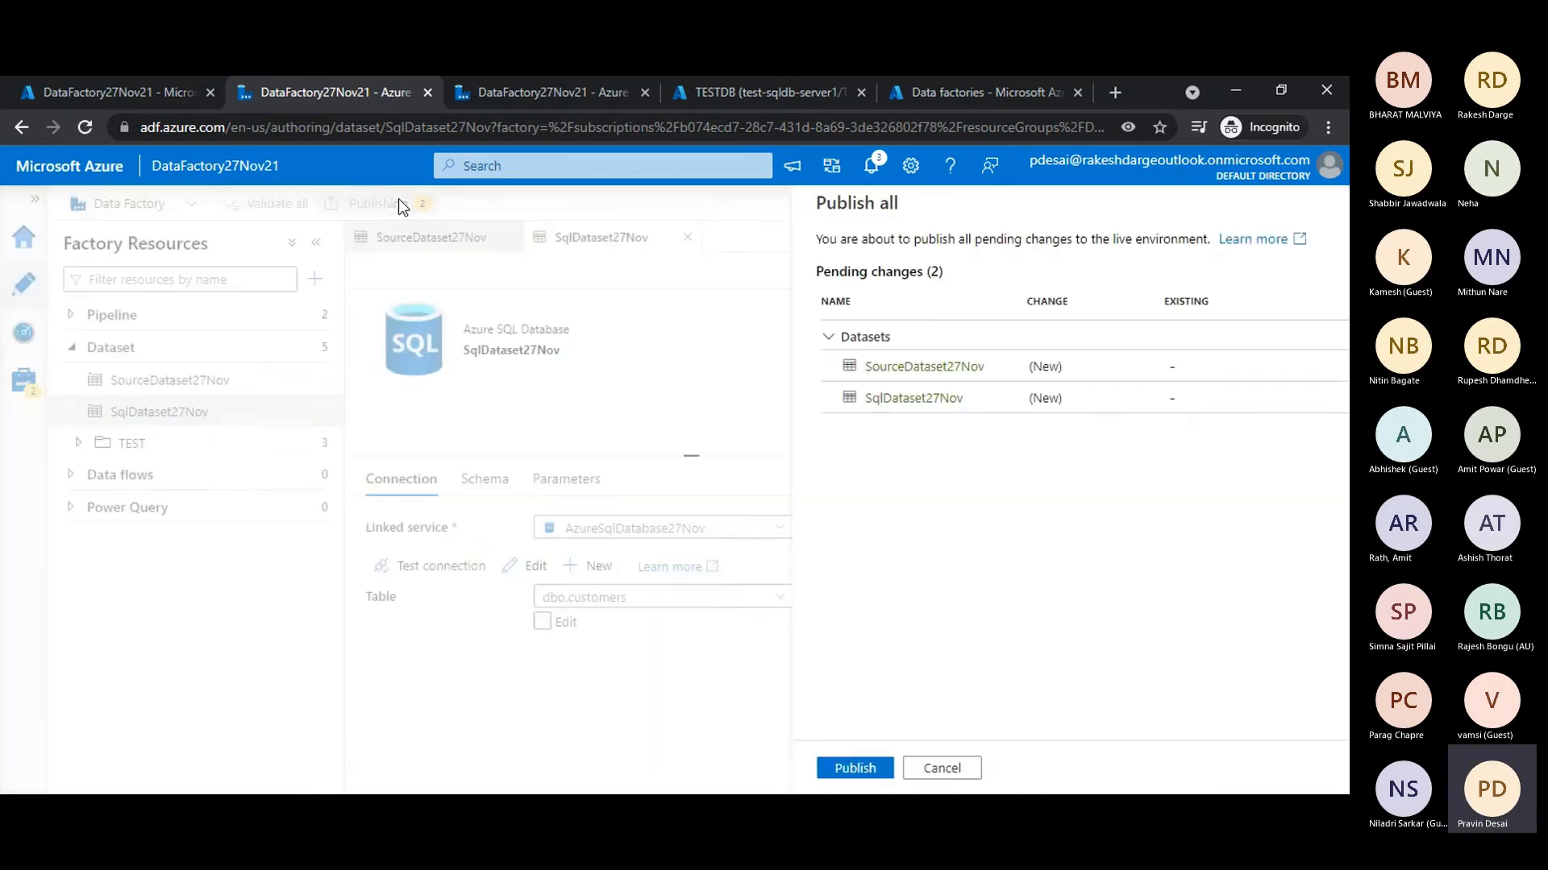
pyautogui.click(786, 774)
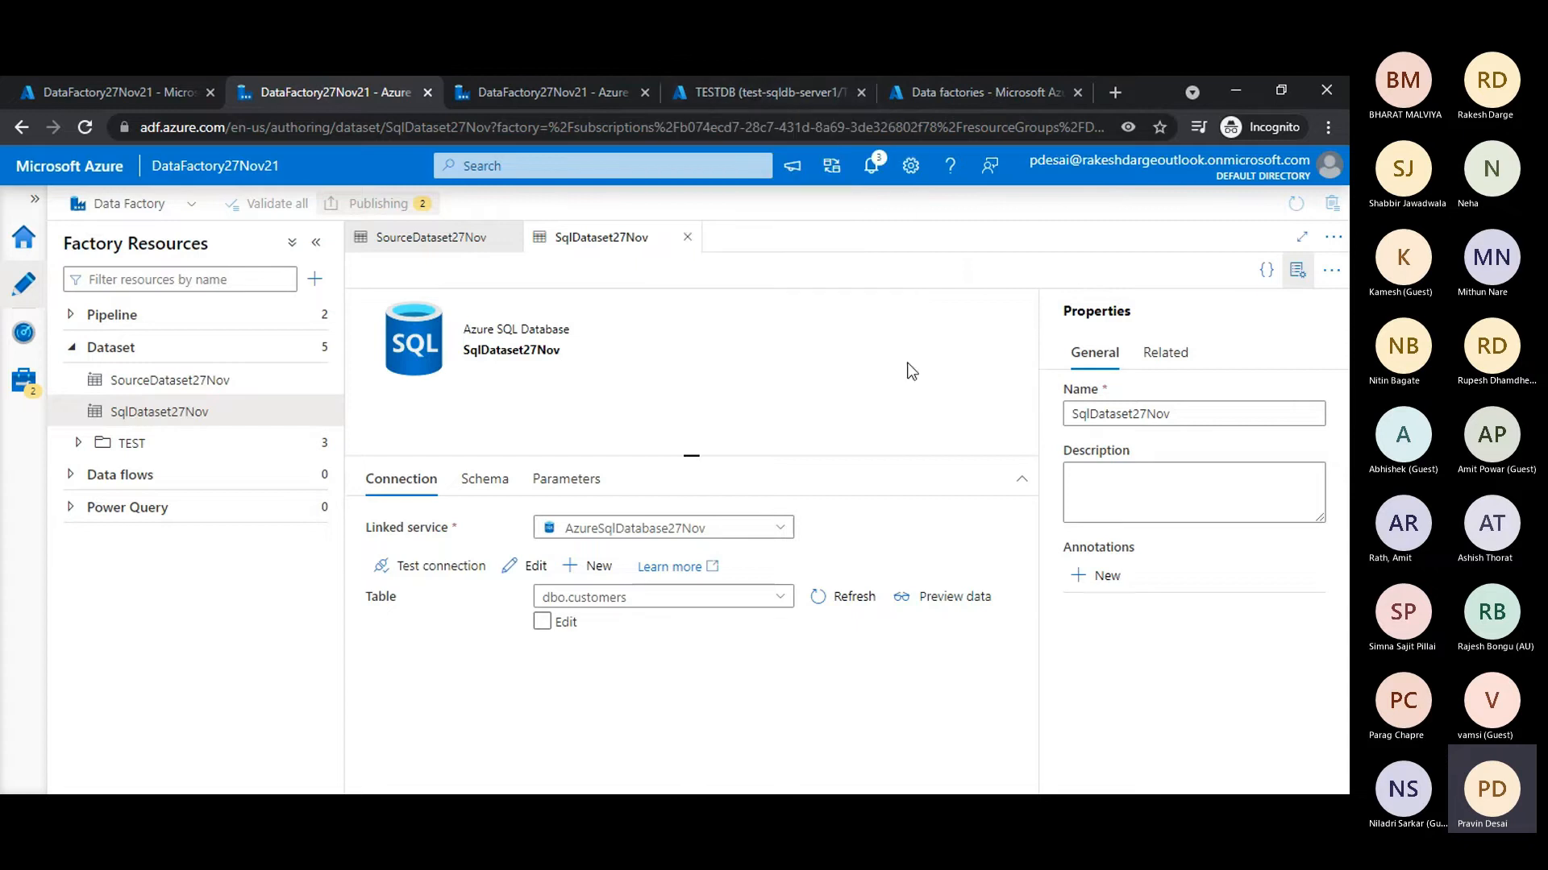
# - Create a new pipeline and name it file_to_sqldb_27Nov
pyautogui.click(71, 315)
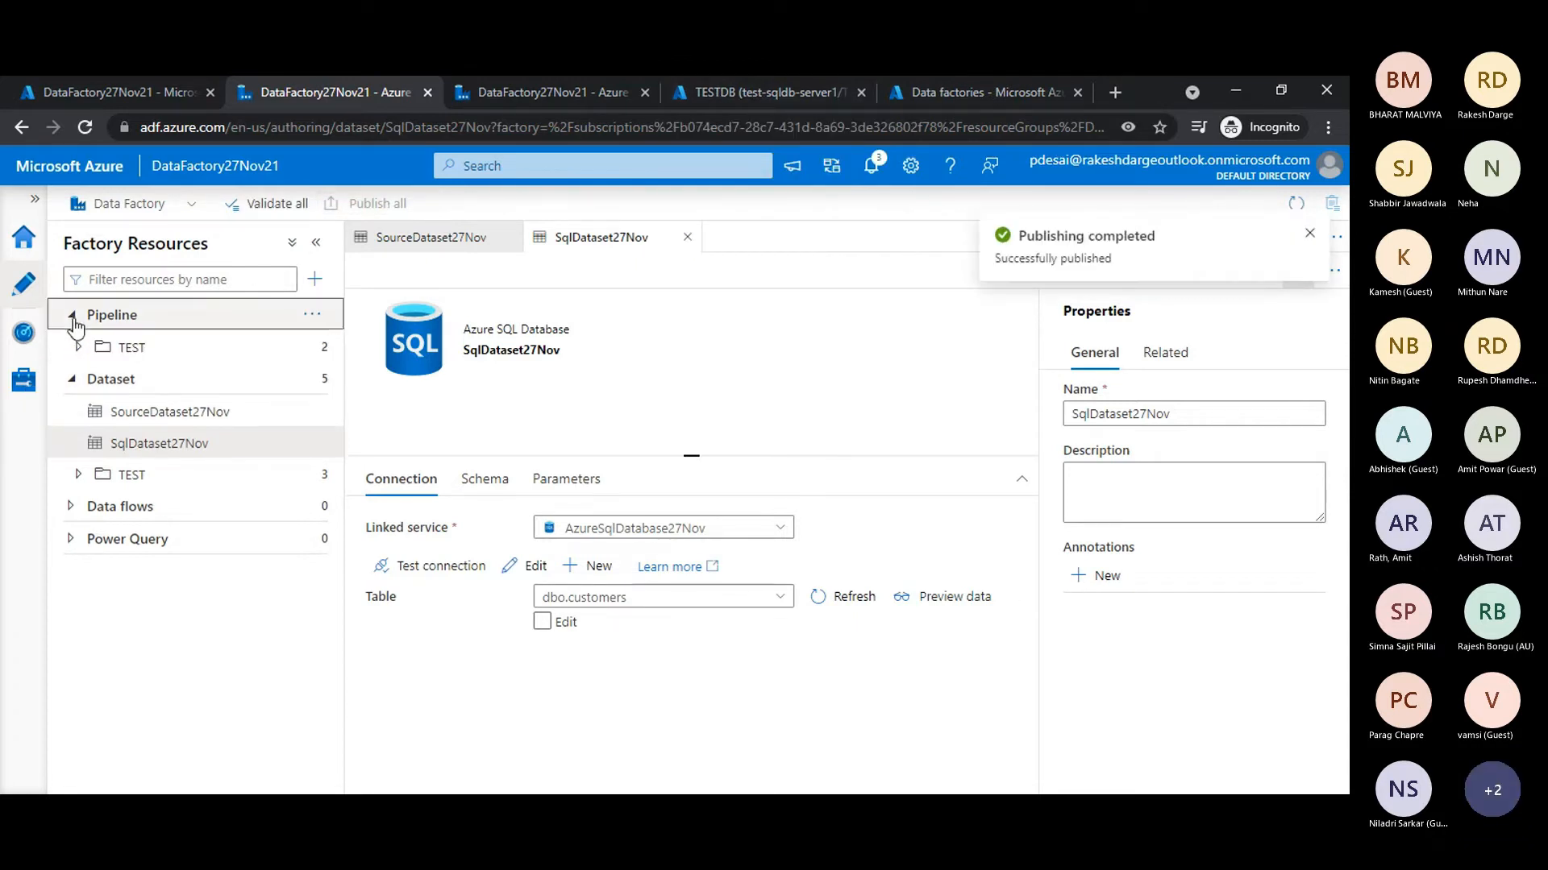
pyautogui.click(312, 317)
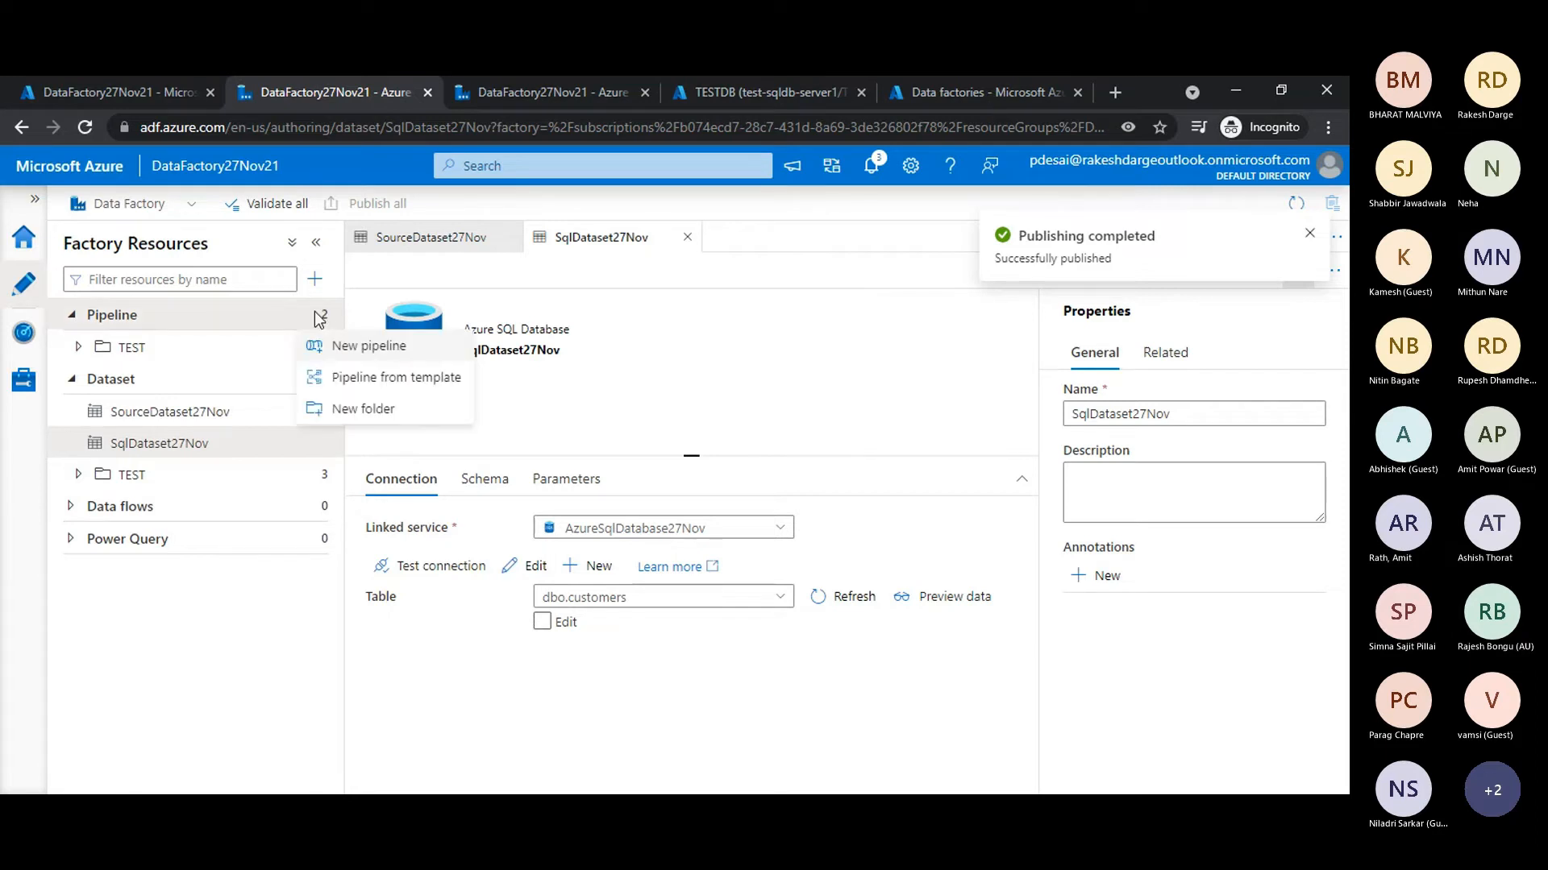
pyautogui.click(350, 354)
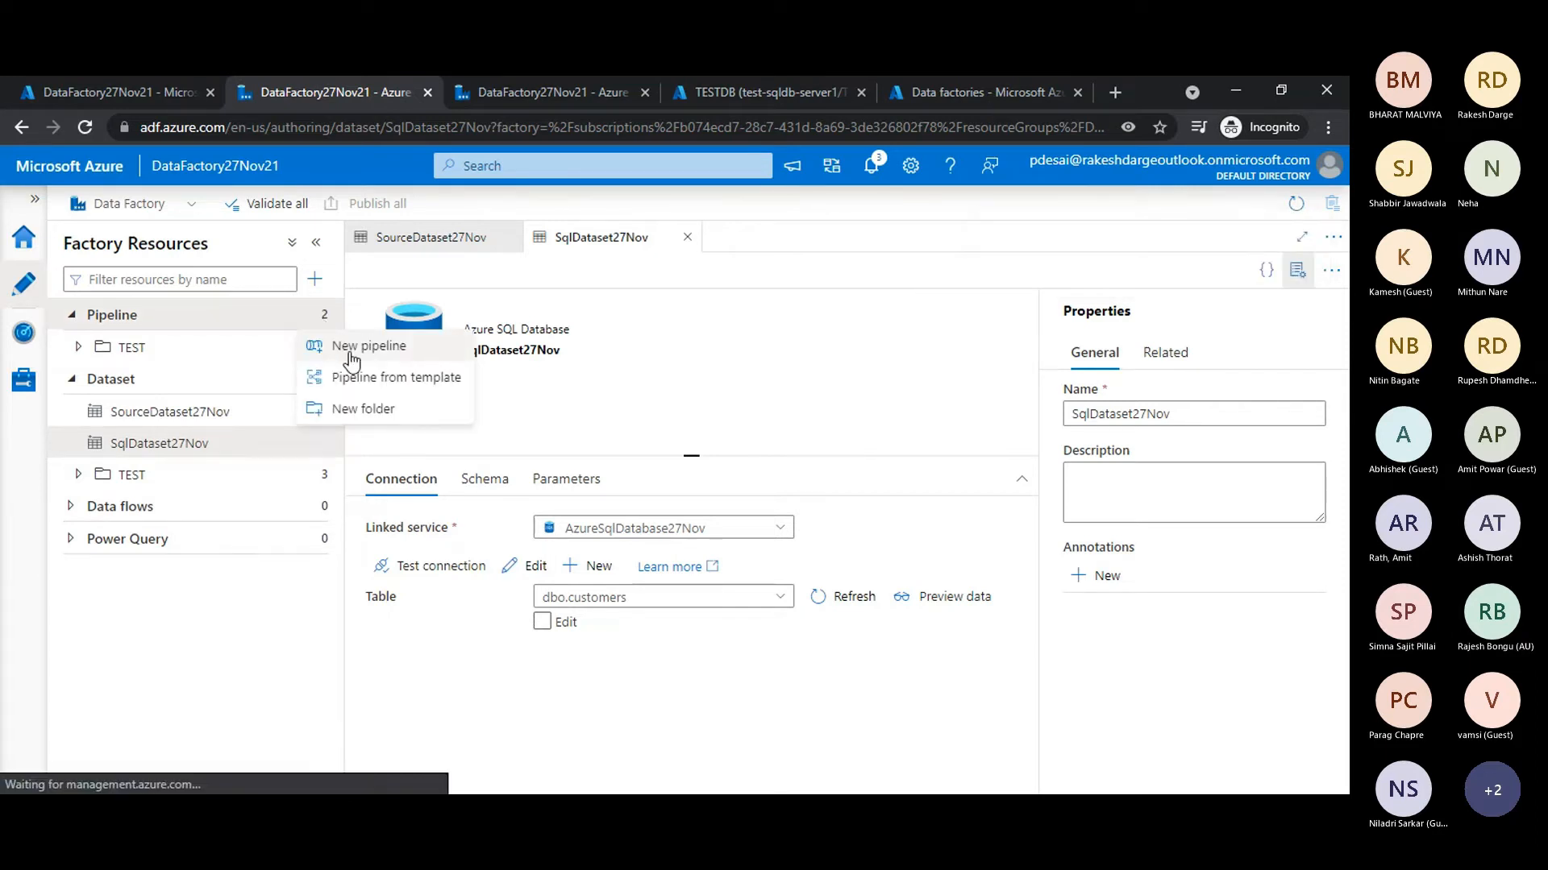
pyautogui.click(1148, 412)
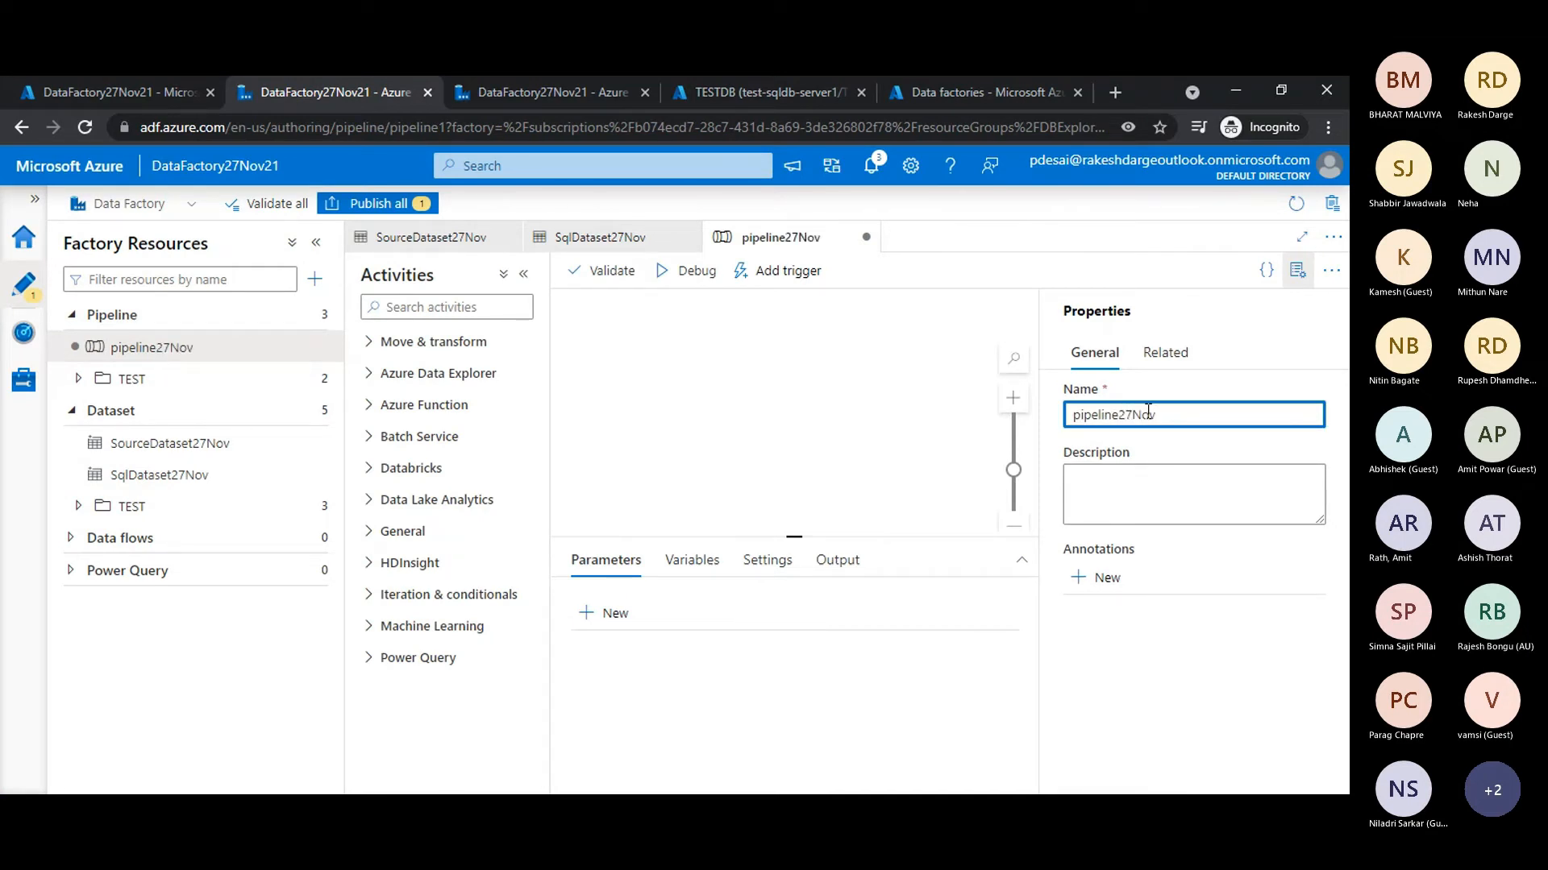
pyautogui.moveTo(1118, 415); pyautogui.dragTo(1061, 421)
pyautogui.press('Left')
pyautogui.write('file')
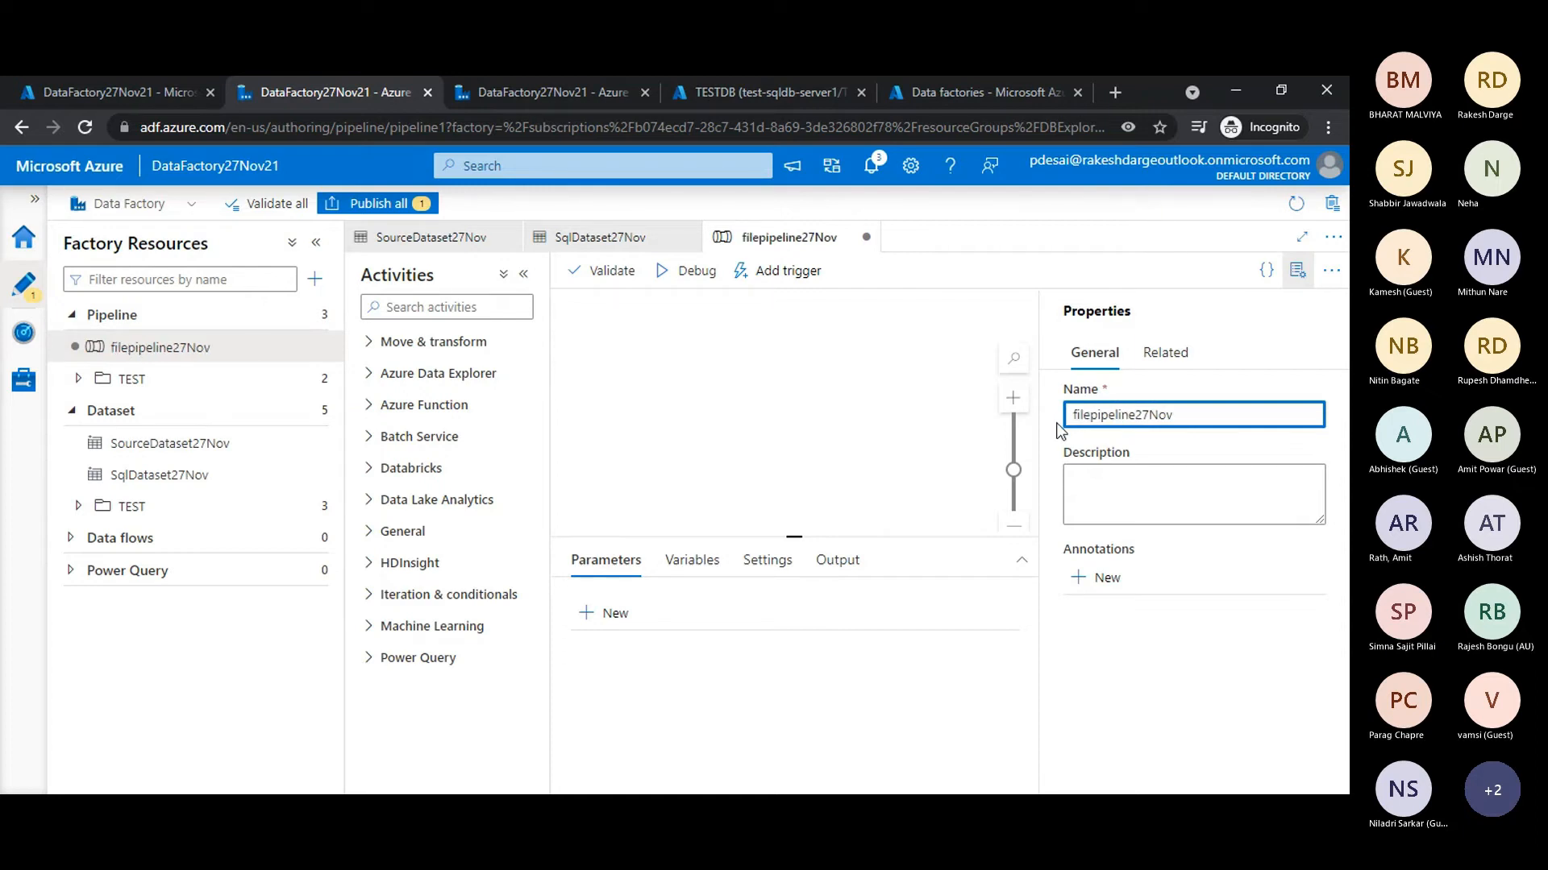
pyautogui.write('_')
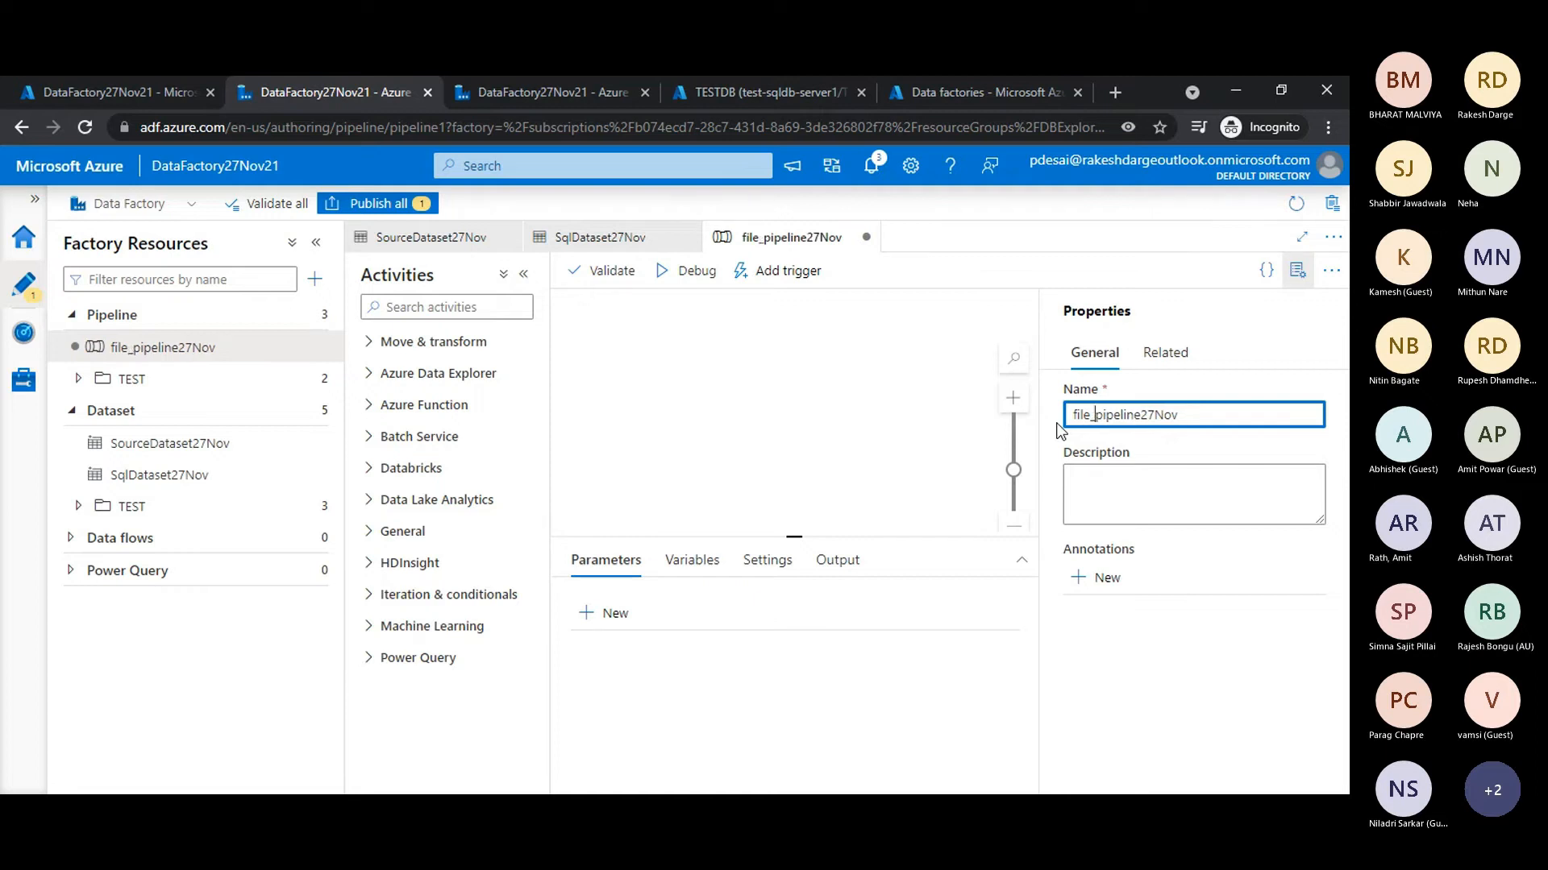
pyautogui.write('to_sql')
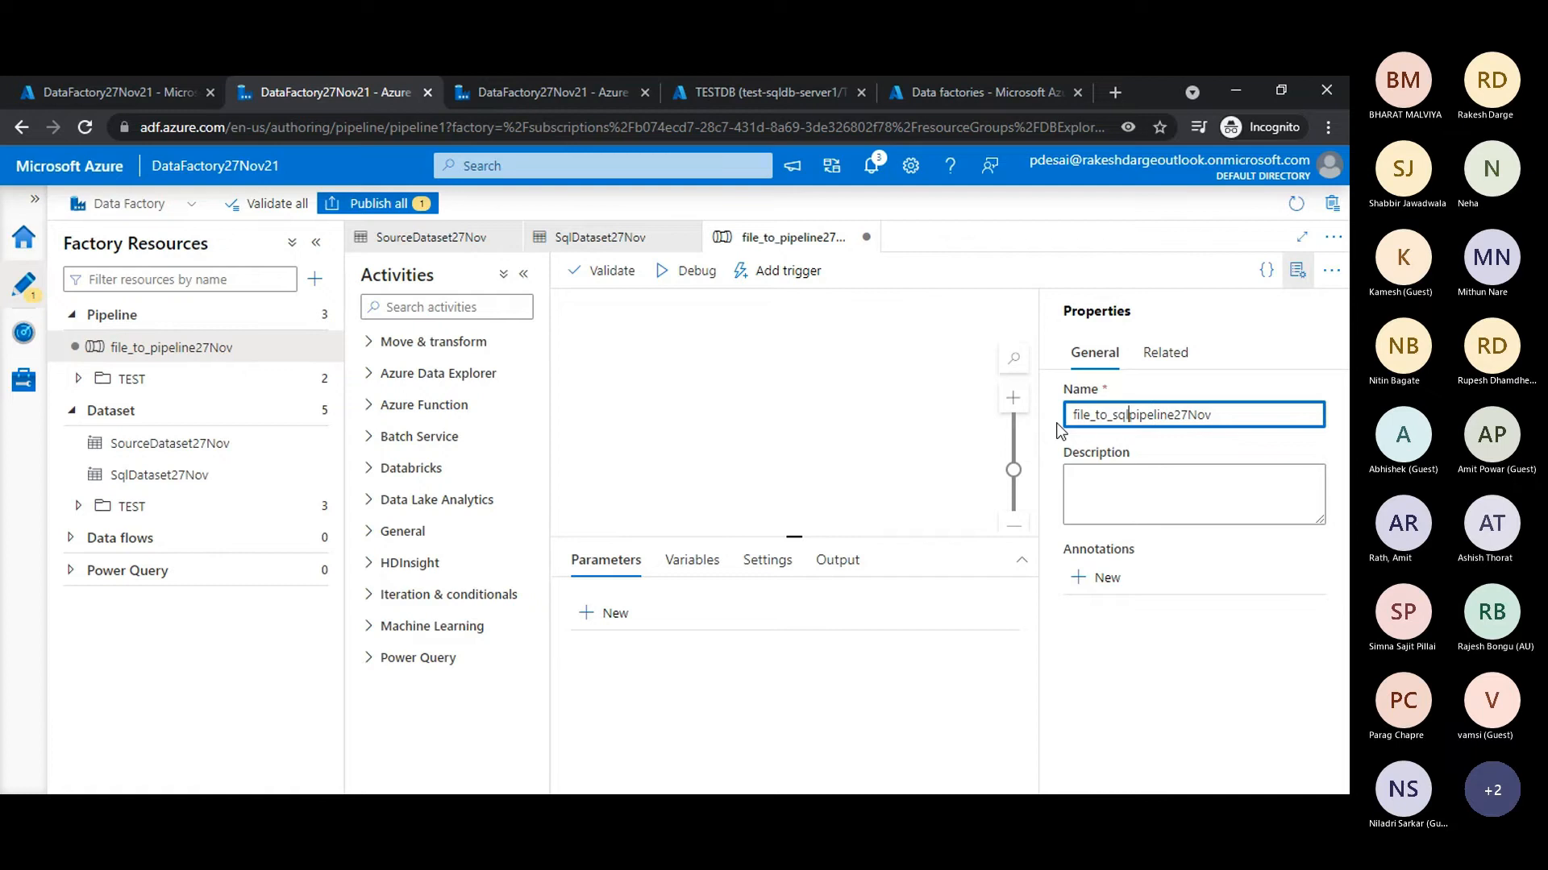
pyautogui.write('db_')
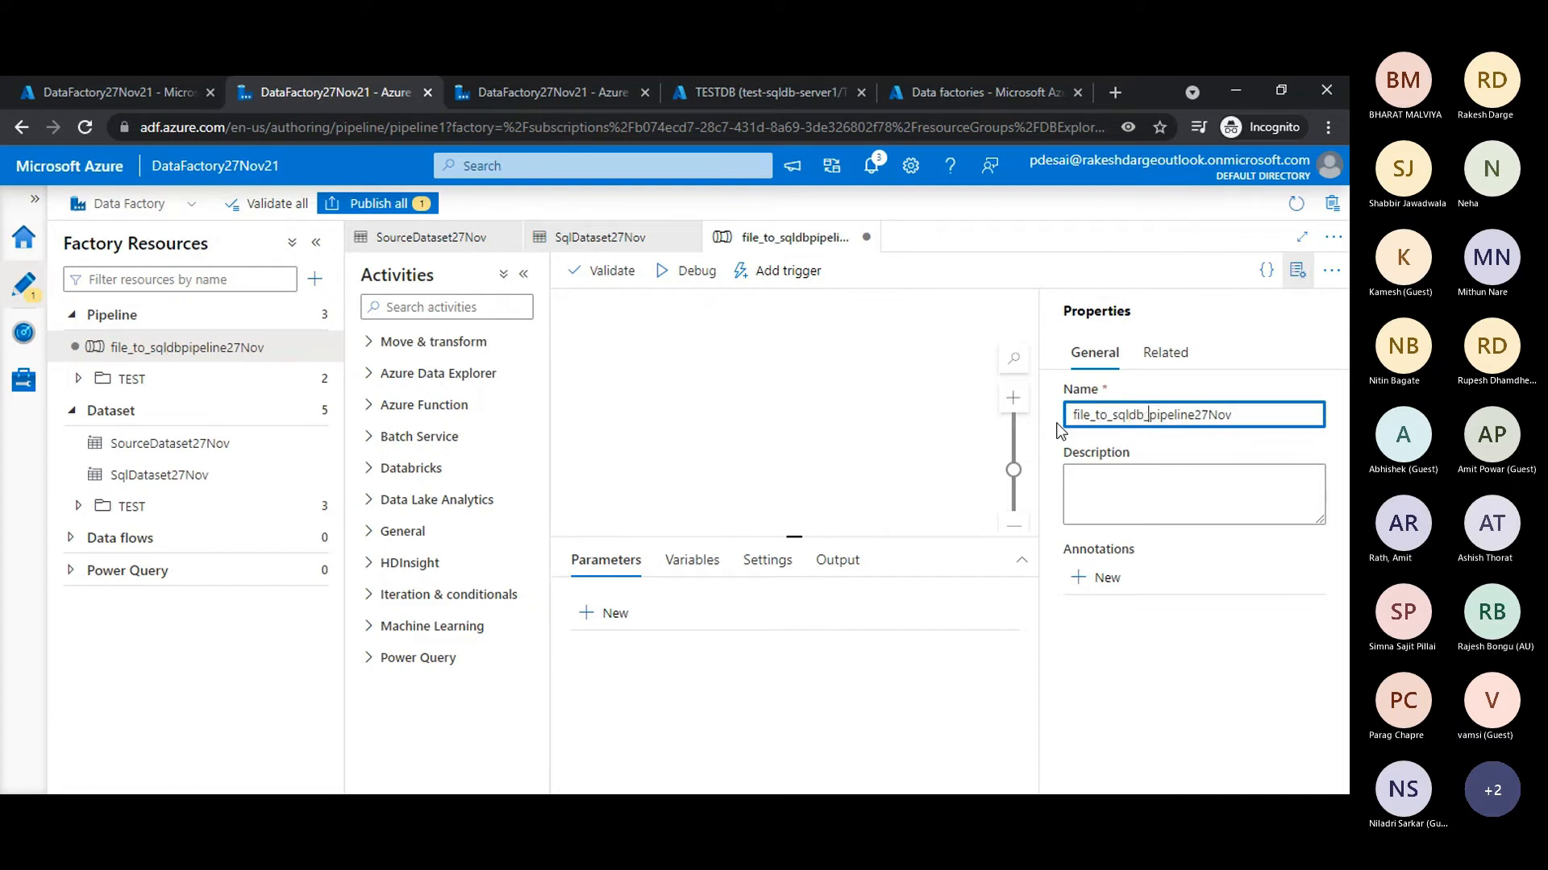
pyautogui.press('Delete')
pyautogui.press('Delete')
pyautogui.press('Delete')
pyautogui.press('Delete')
pyautogui.press('Delete')
pyautogui.press('Delete')
pyautogui.press('Delete')
pyautogui.press('Delete')
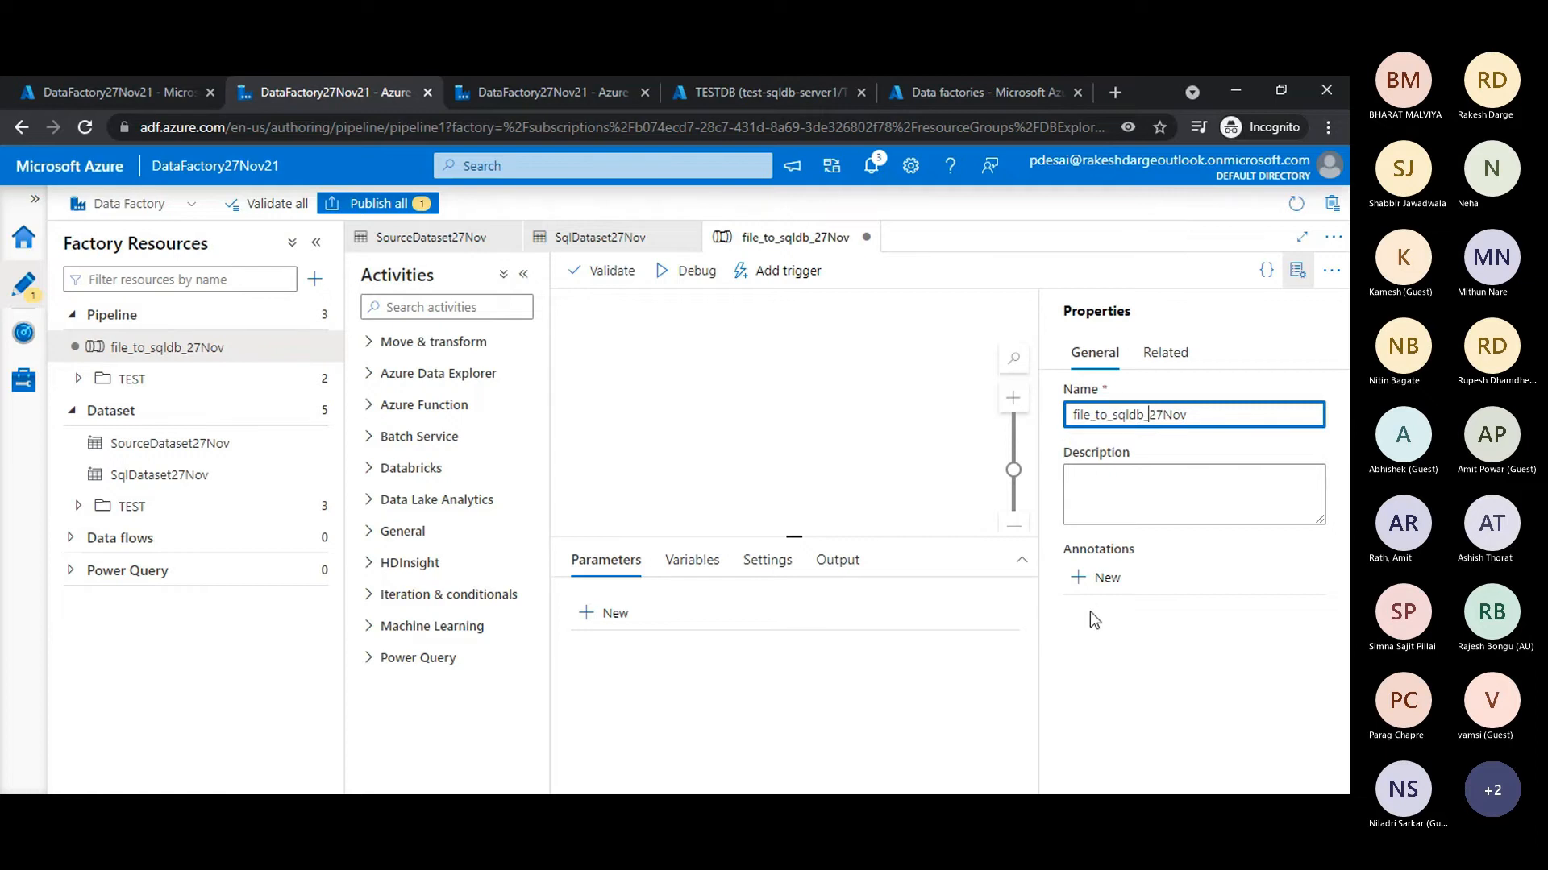
pyautogui.click(679, 395)
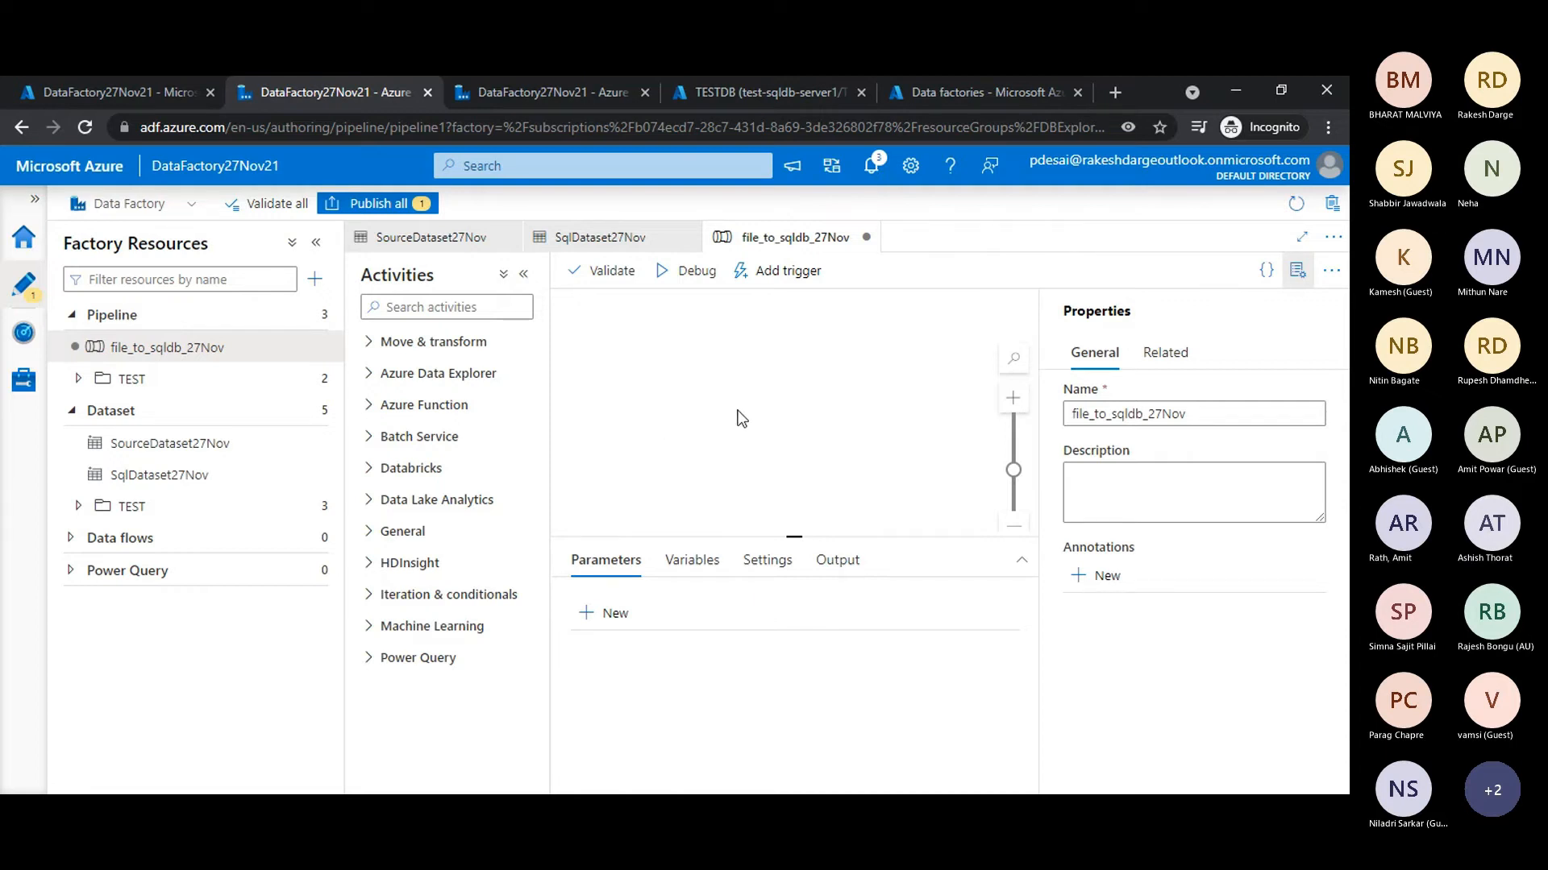
# - Examine the available pipeline activities in the categories from Move & transform through Databricks
pyautogui.click(468, 310)
pyautogui.click(371, 343)
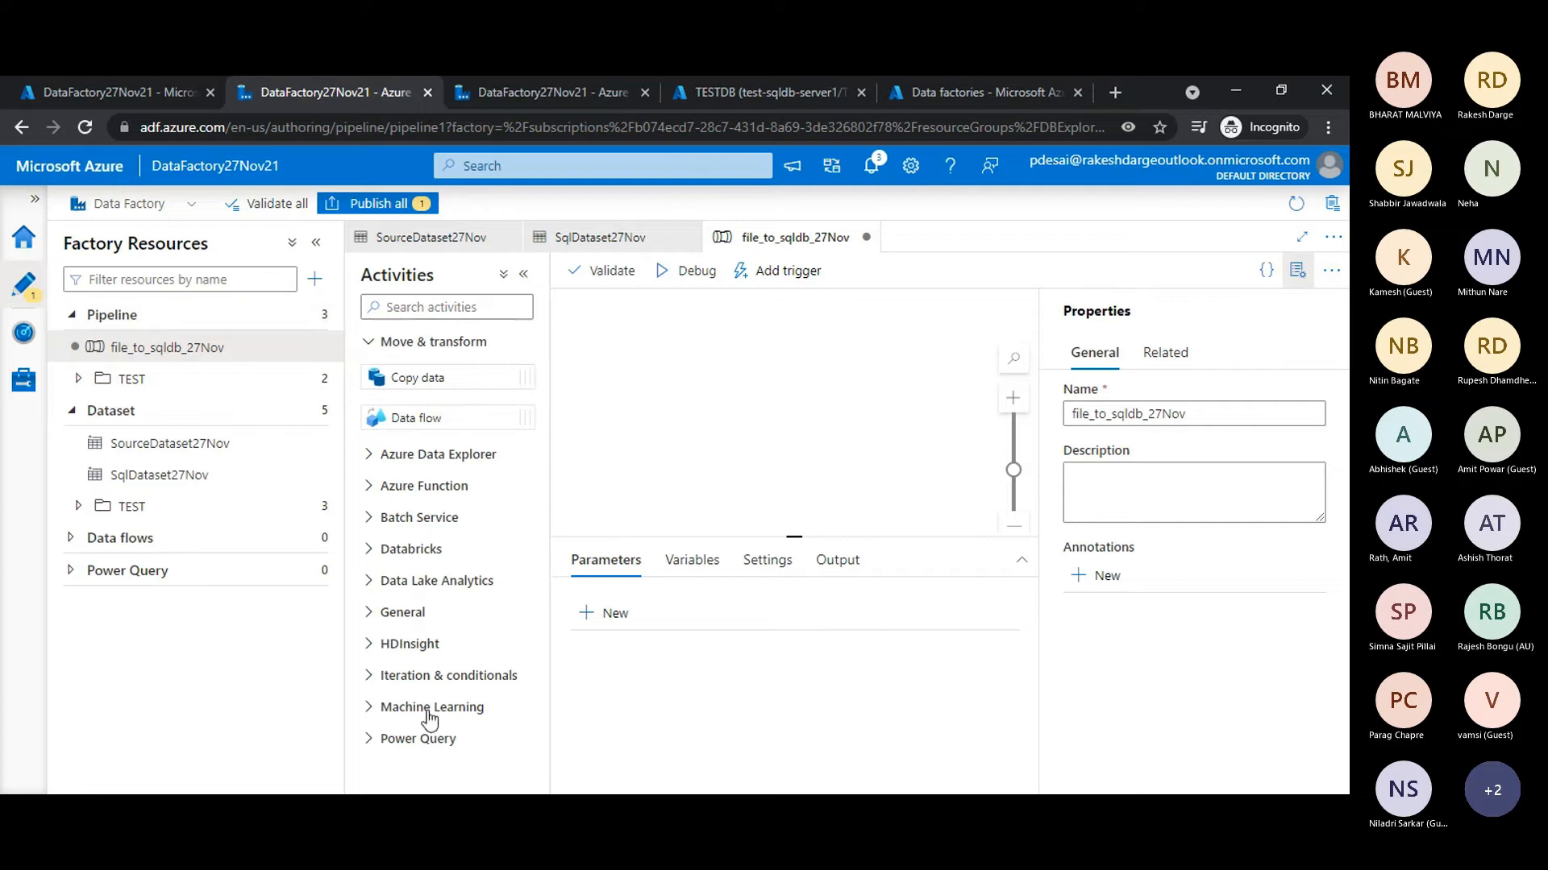
pyautogui.click(371, 461)
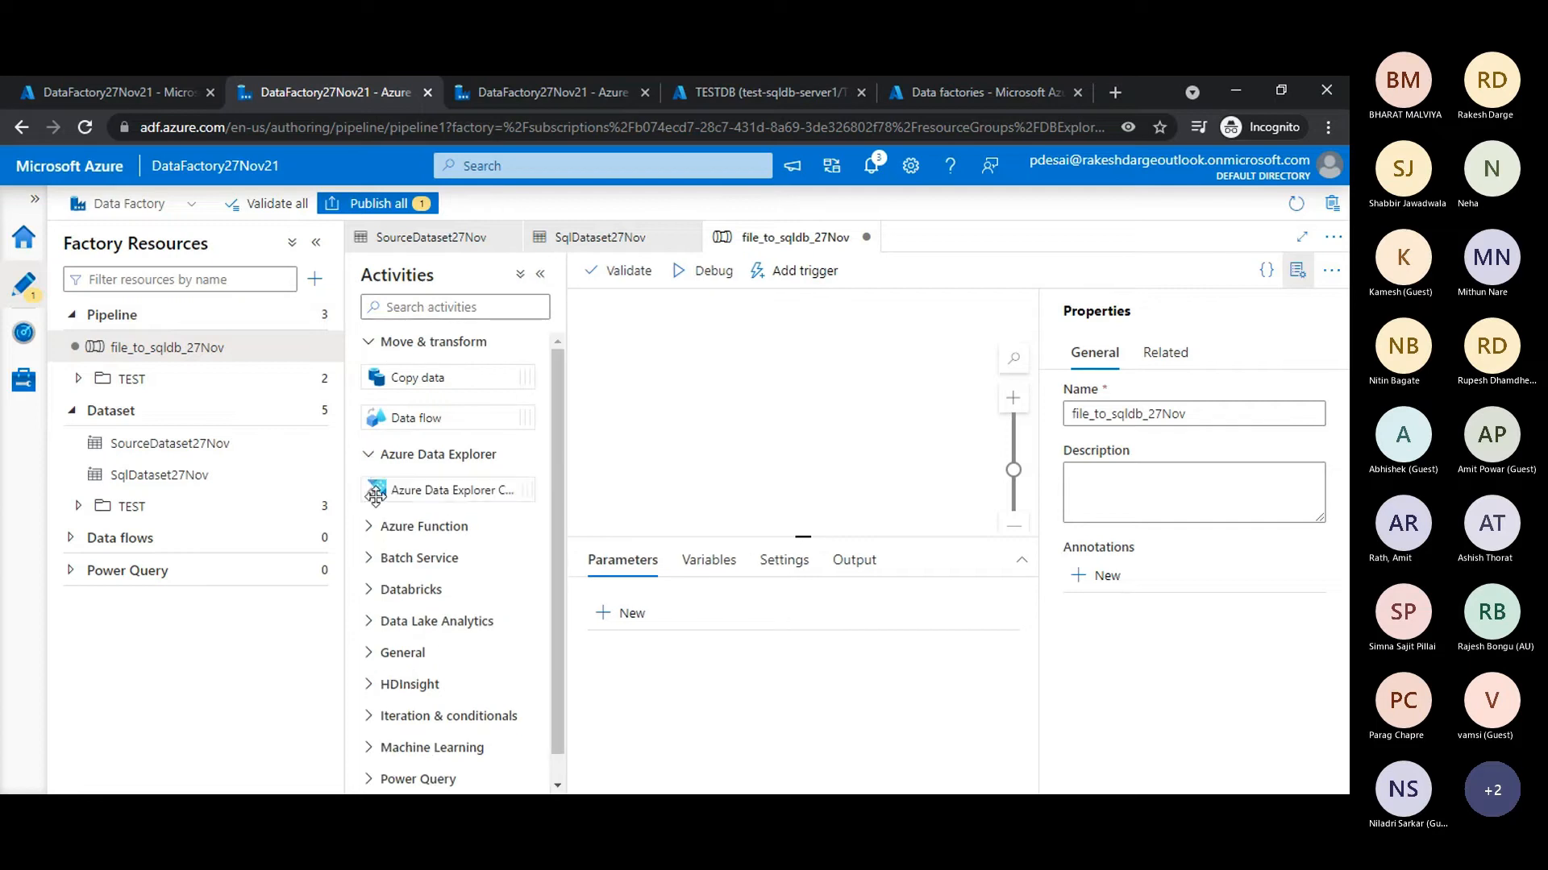
pyautogui.click(370, 526)
pyautogui.scroll(-1, 370, 532)
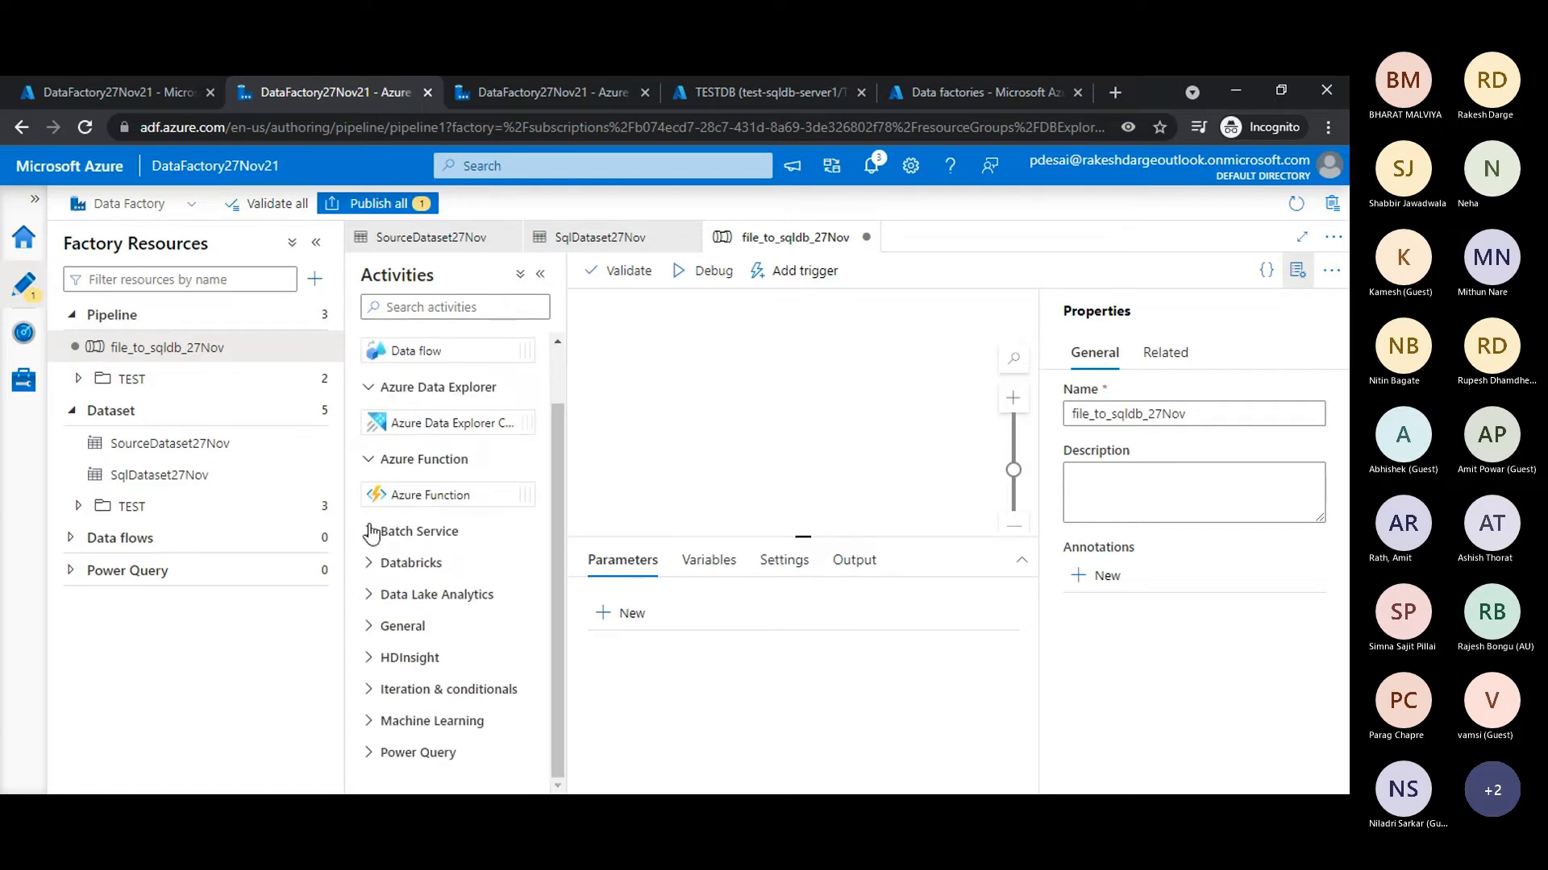
pyautogui.click(371, 532)
pyautogui.click(372, 605)
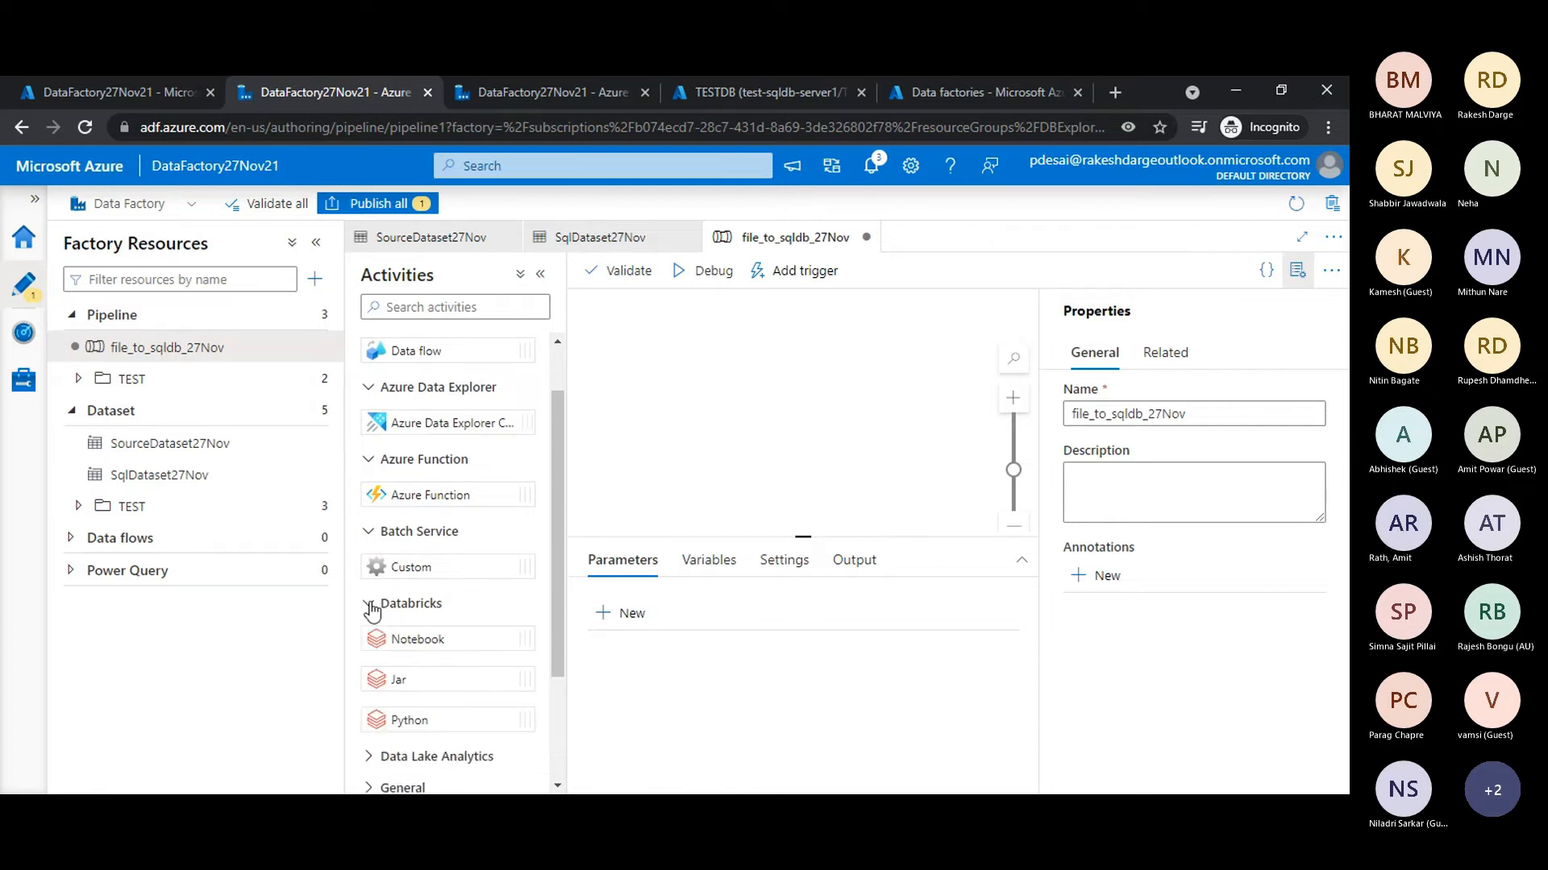
pyautogui.scroll(-2, 371, 610)
pyautogui.click(370, 441)
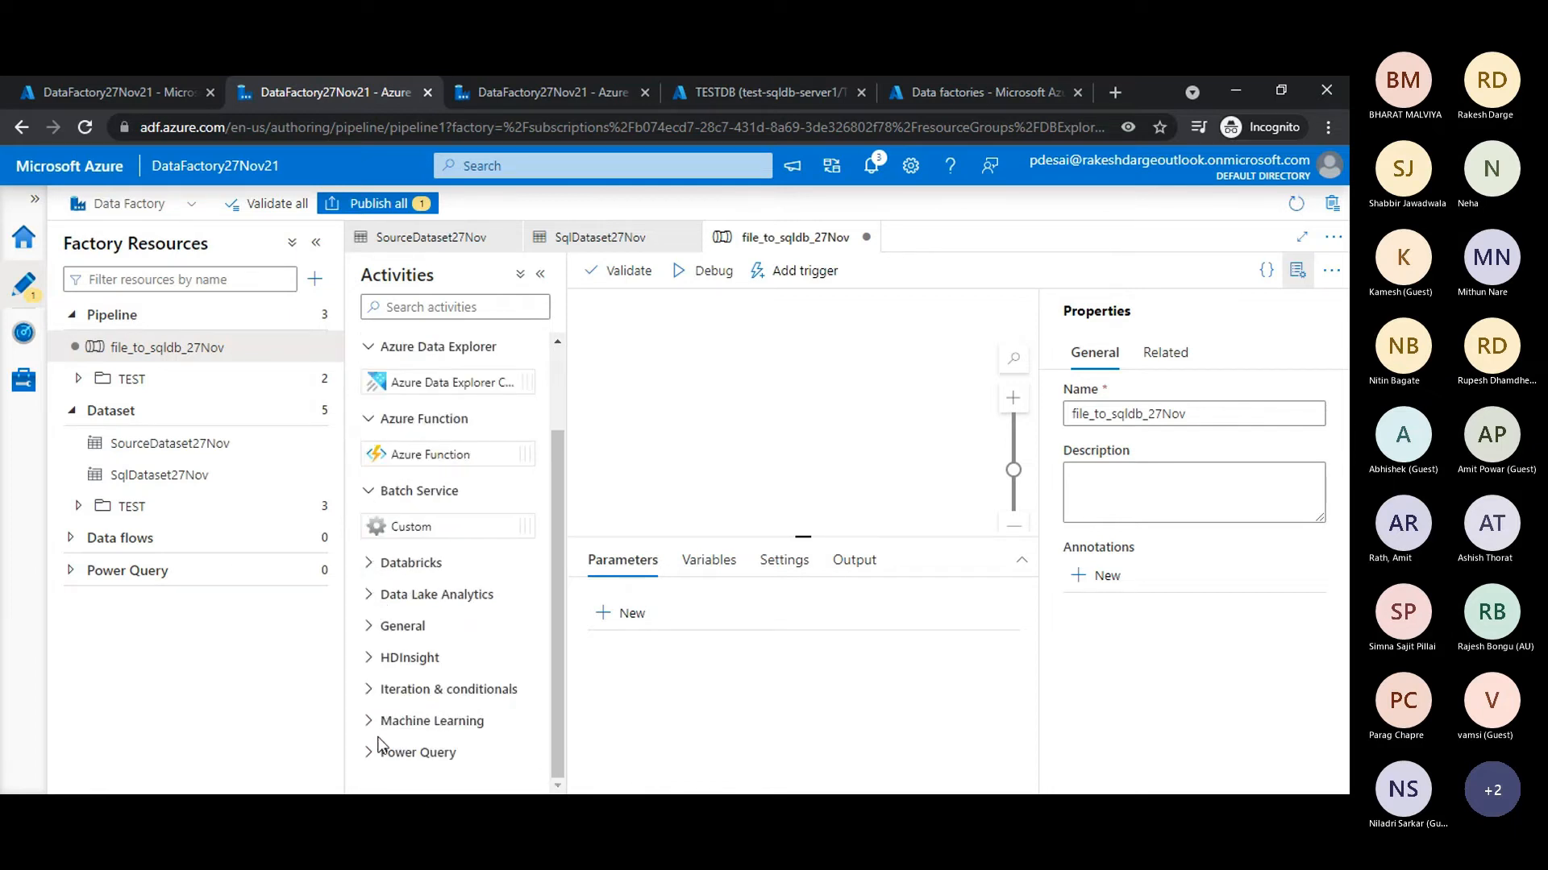
# - Add a Copy data activity to the pipeline canvas and slightly enlarge its settings area
pyautogui.scroll(2, 405, 459)
pyautogui.moveTo(455, 377); pyautogui.dragTo(818, 360)
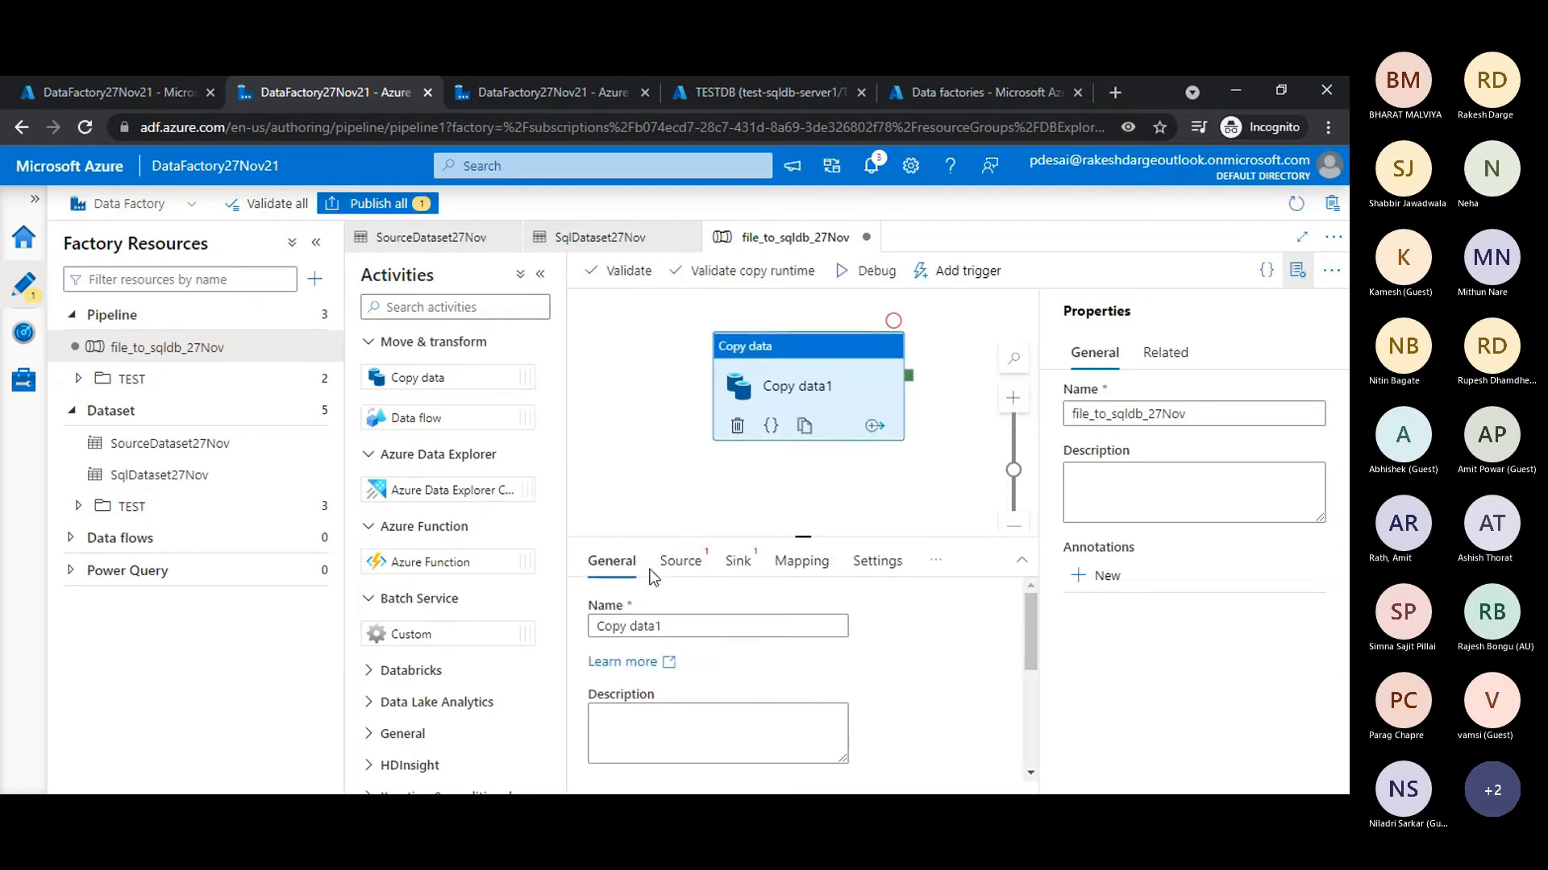
pyautogui.moveTo(756, 539); pyautogui.dragTo(757, 520)
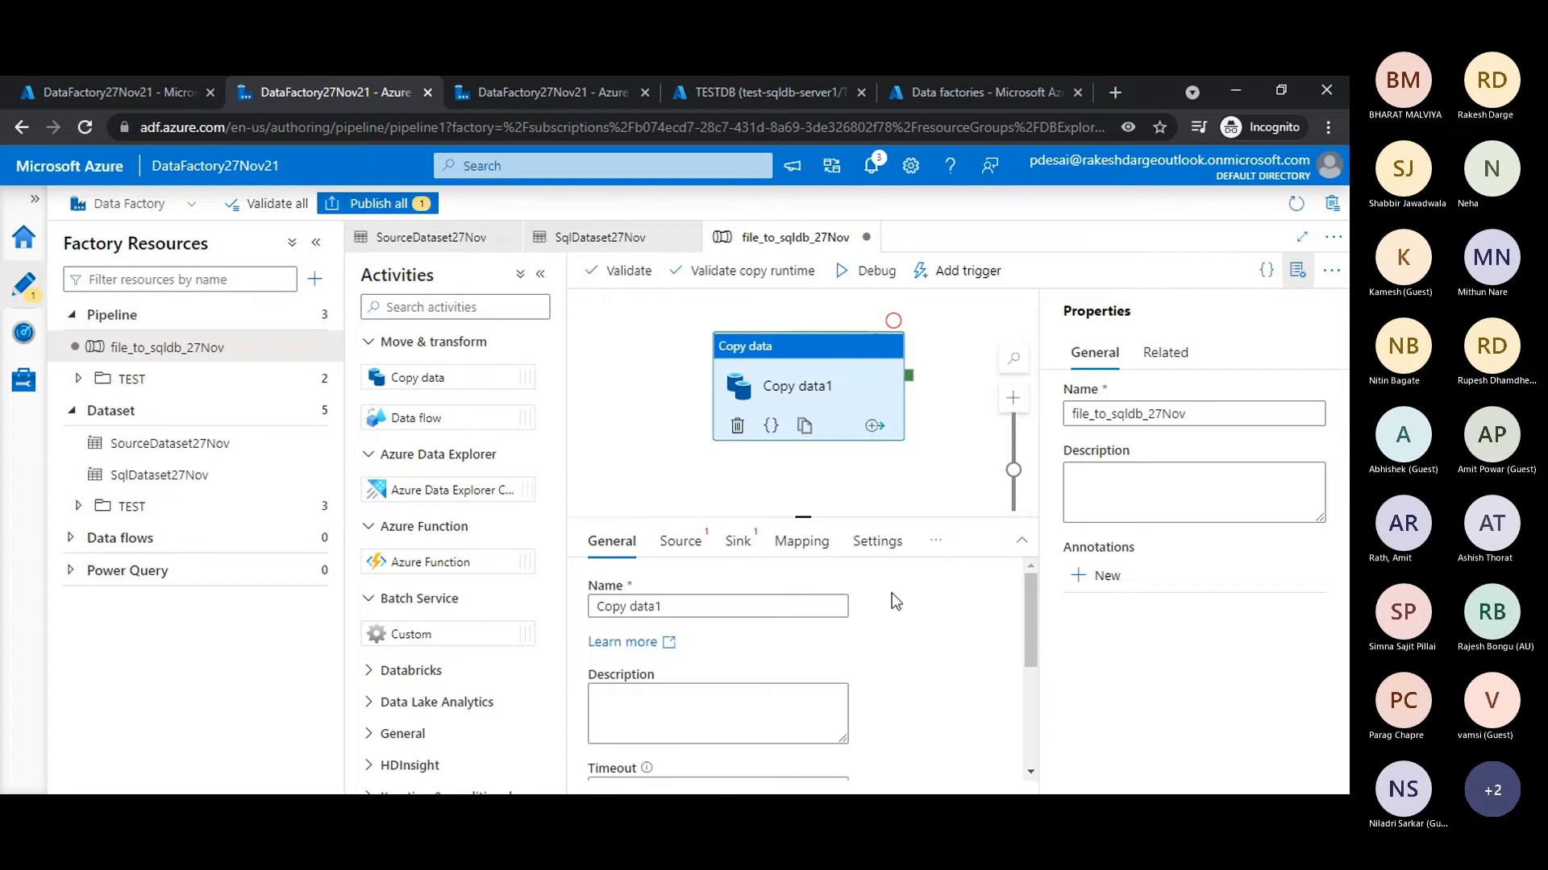
# - Set the Copy data activity's source dataset to SourceDataset27Nov
pyautogui.click(681, 543)
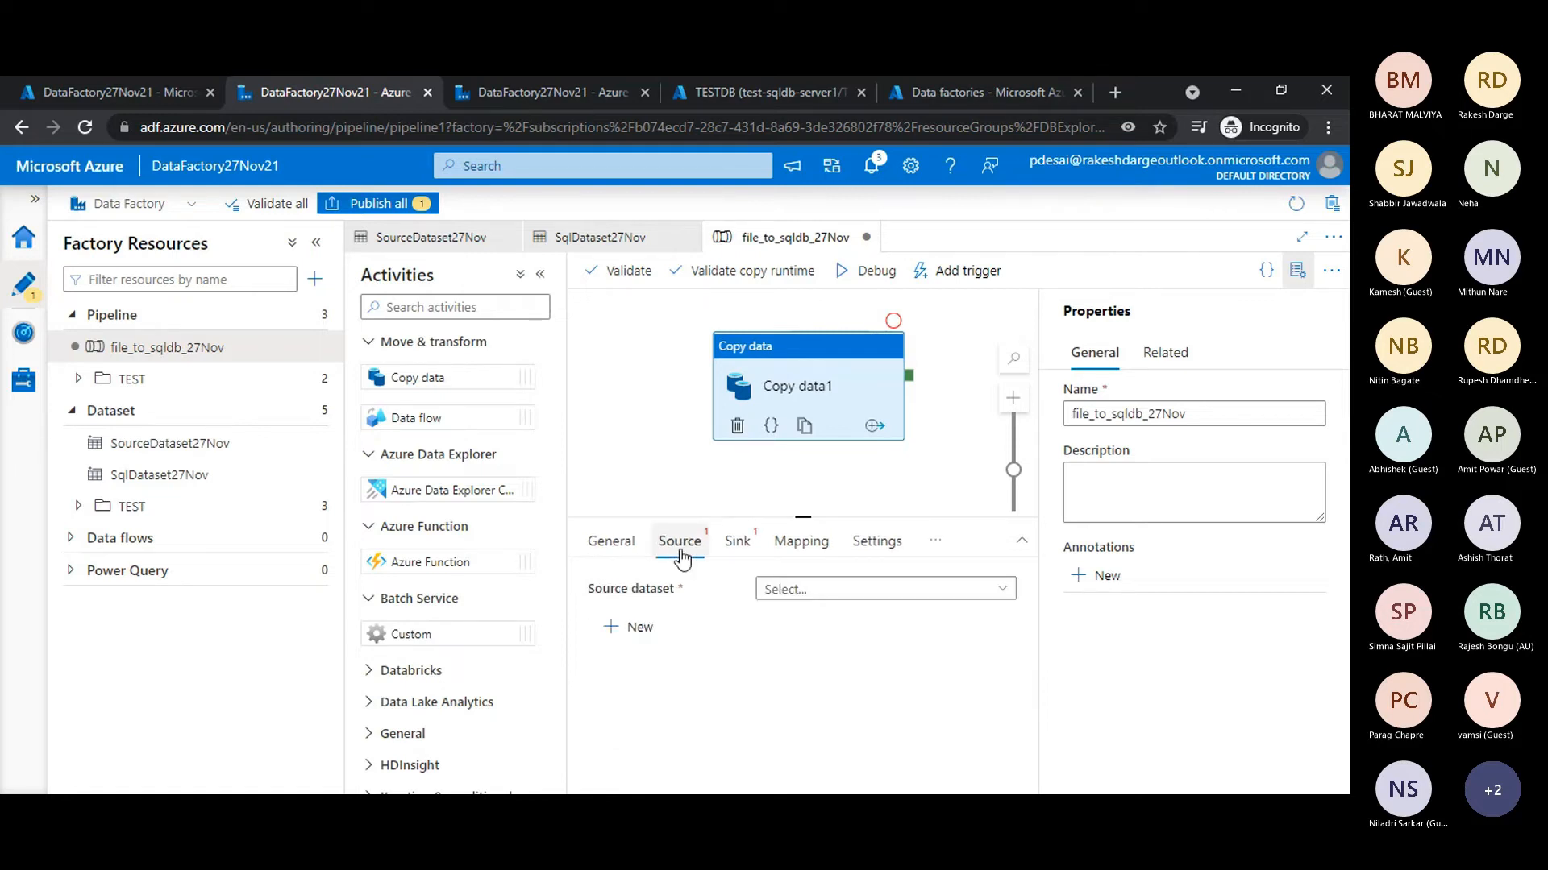
pyautogui.click(801, 591)
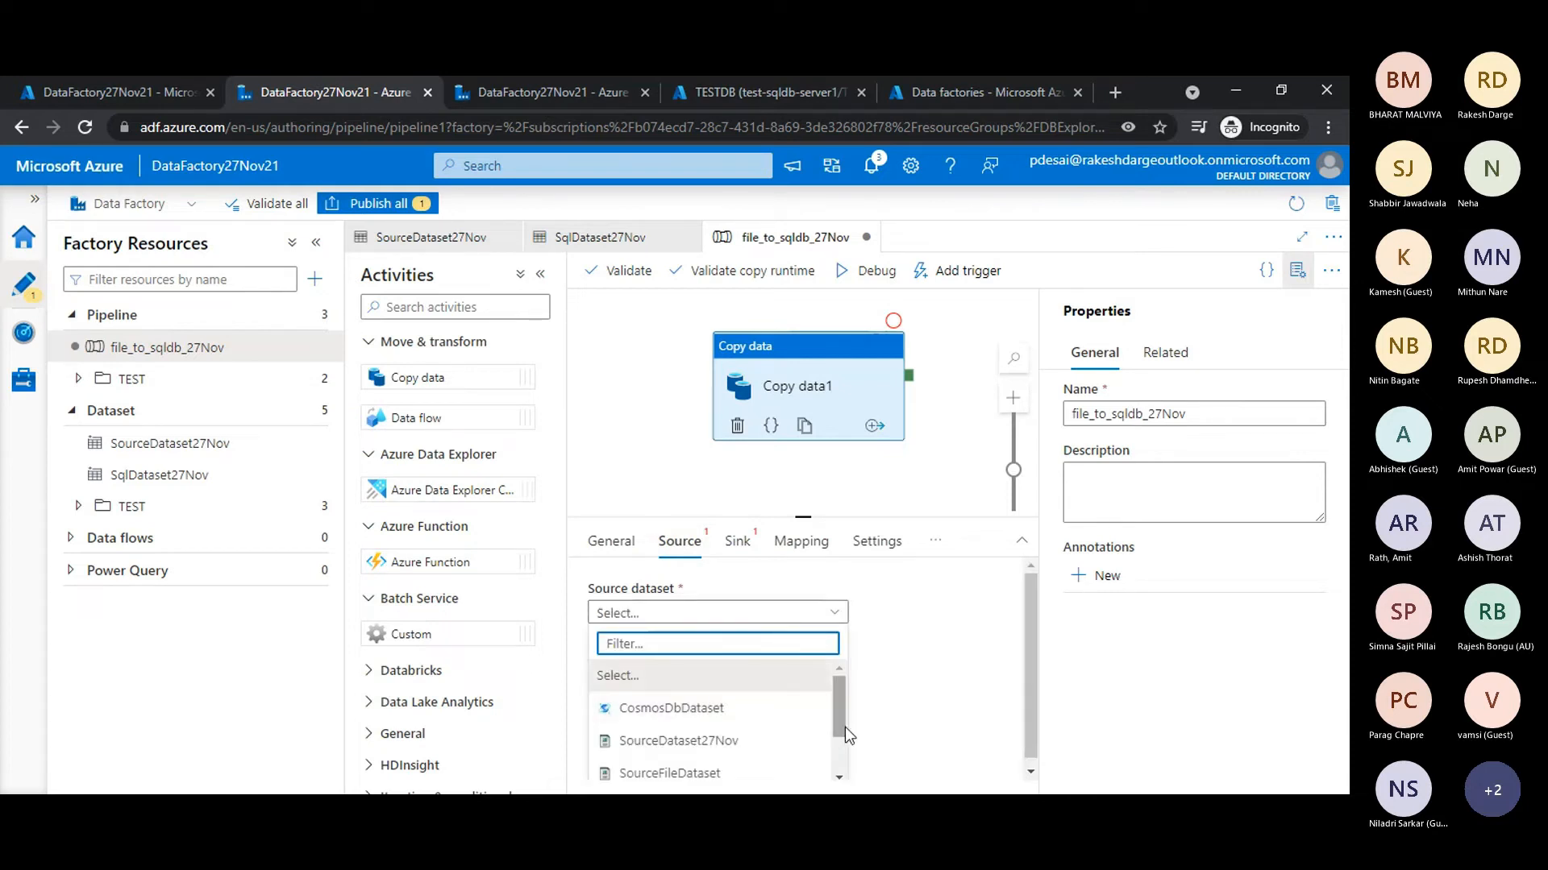
pyautogui.click(700, 749)
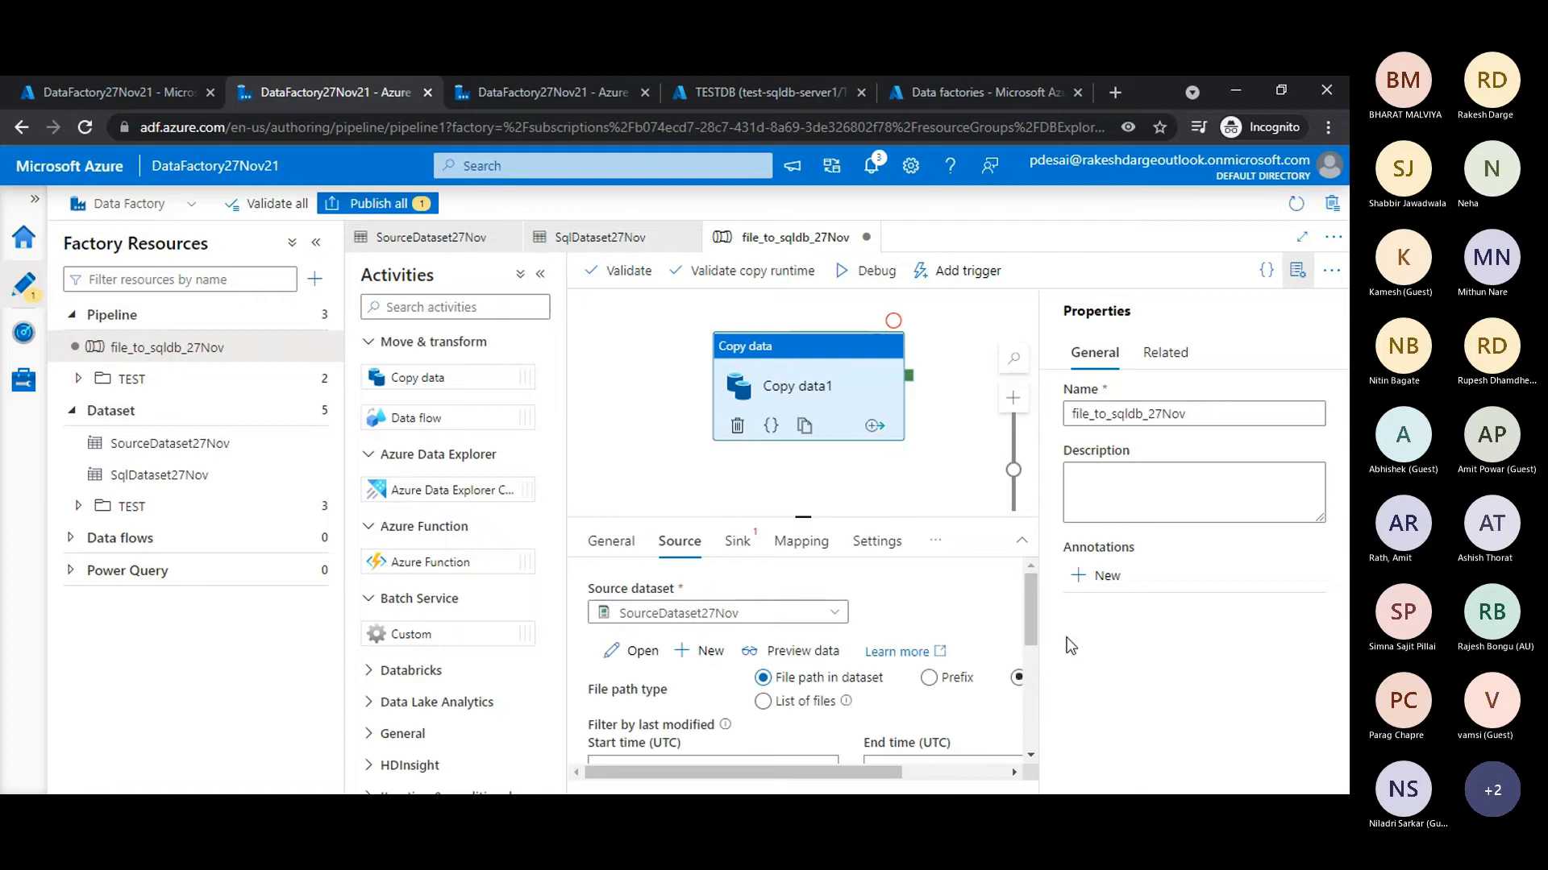
pyautogui.moveTo(1030, 611); pyautogui.dragTo(1025, 571)
# - Set the Copy data activity's sink dataset to SqlDataset27Nov and expand the pipeline editor to the full workspace
pyautogui.click(738, 544)
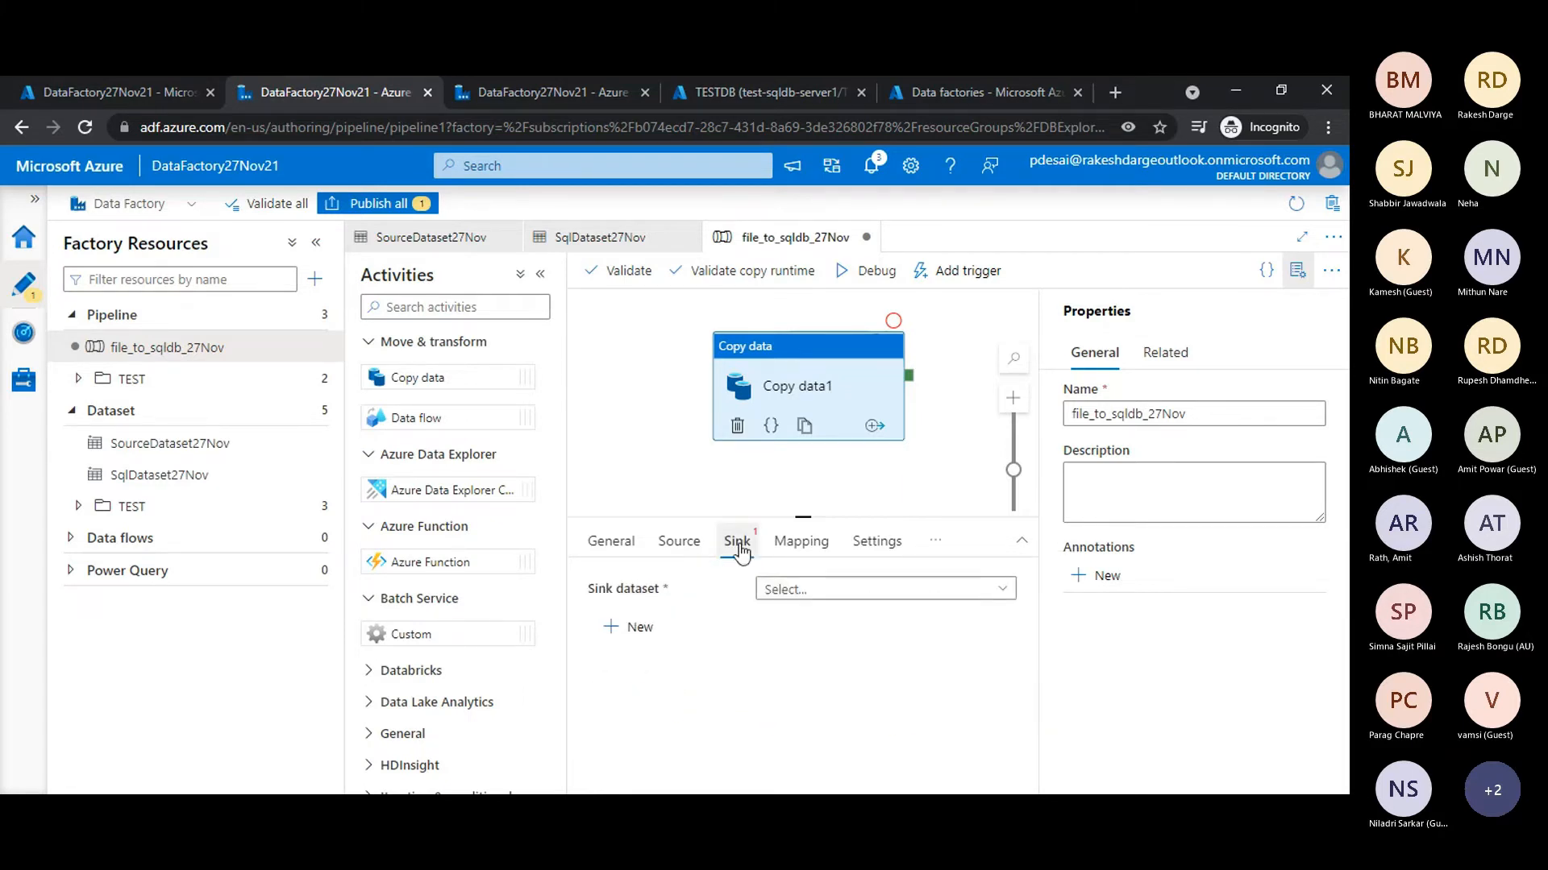
pyautogui.click(782, 613)
pyautogui.moveTo(840, 707); pyautogui.dragTo(843, 760)
pyautogui.click(674, 771)
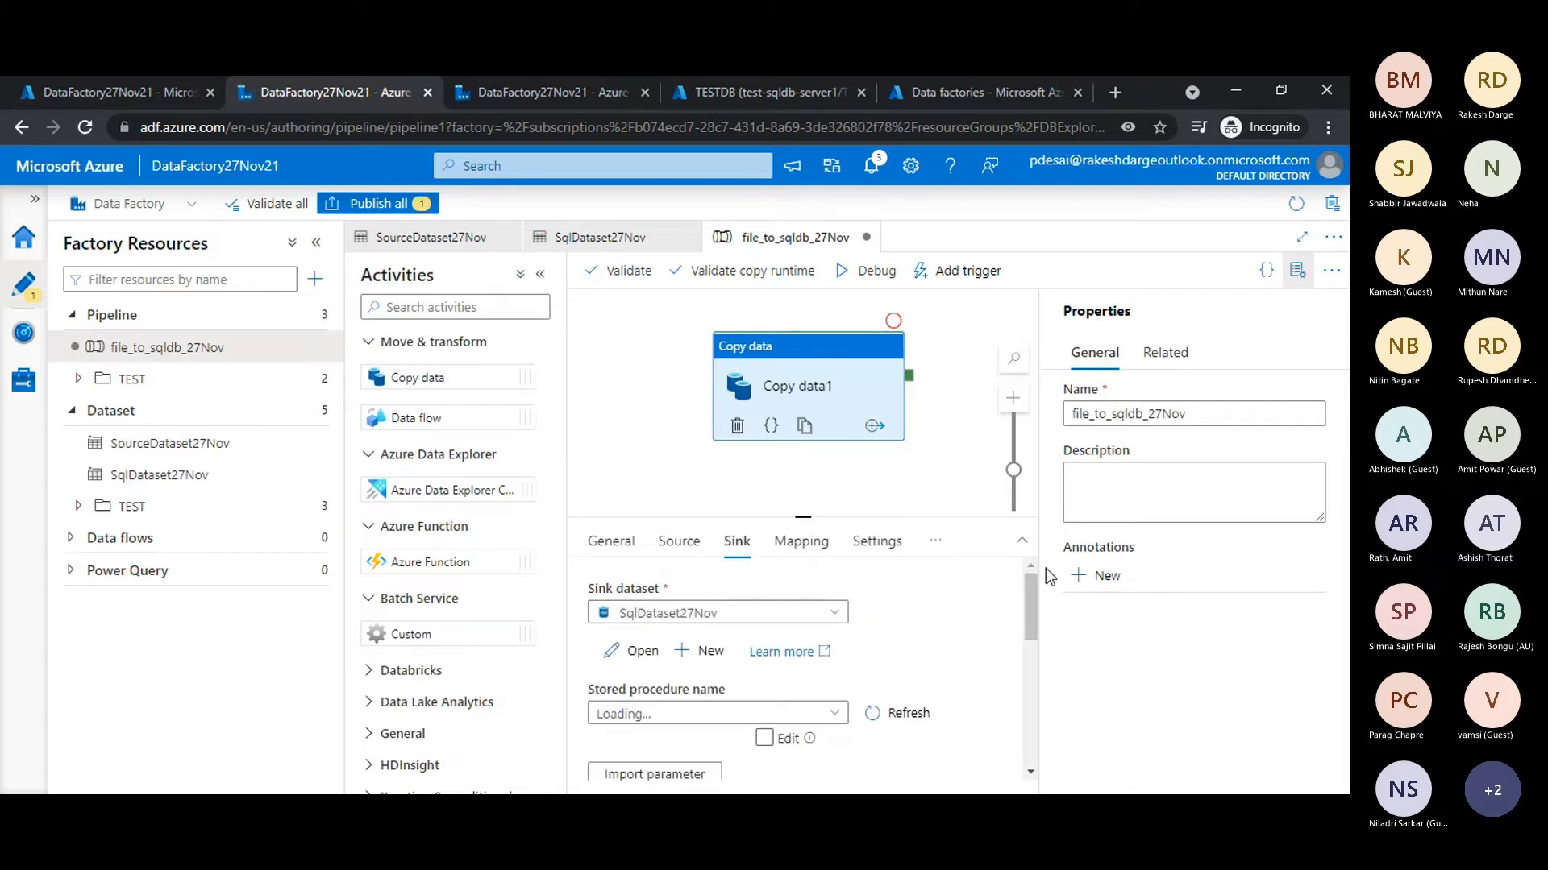
pyautogui.click(1302, 238)
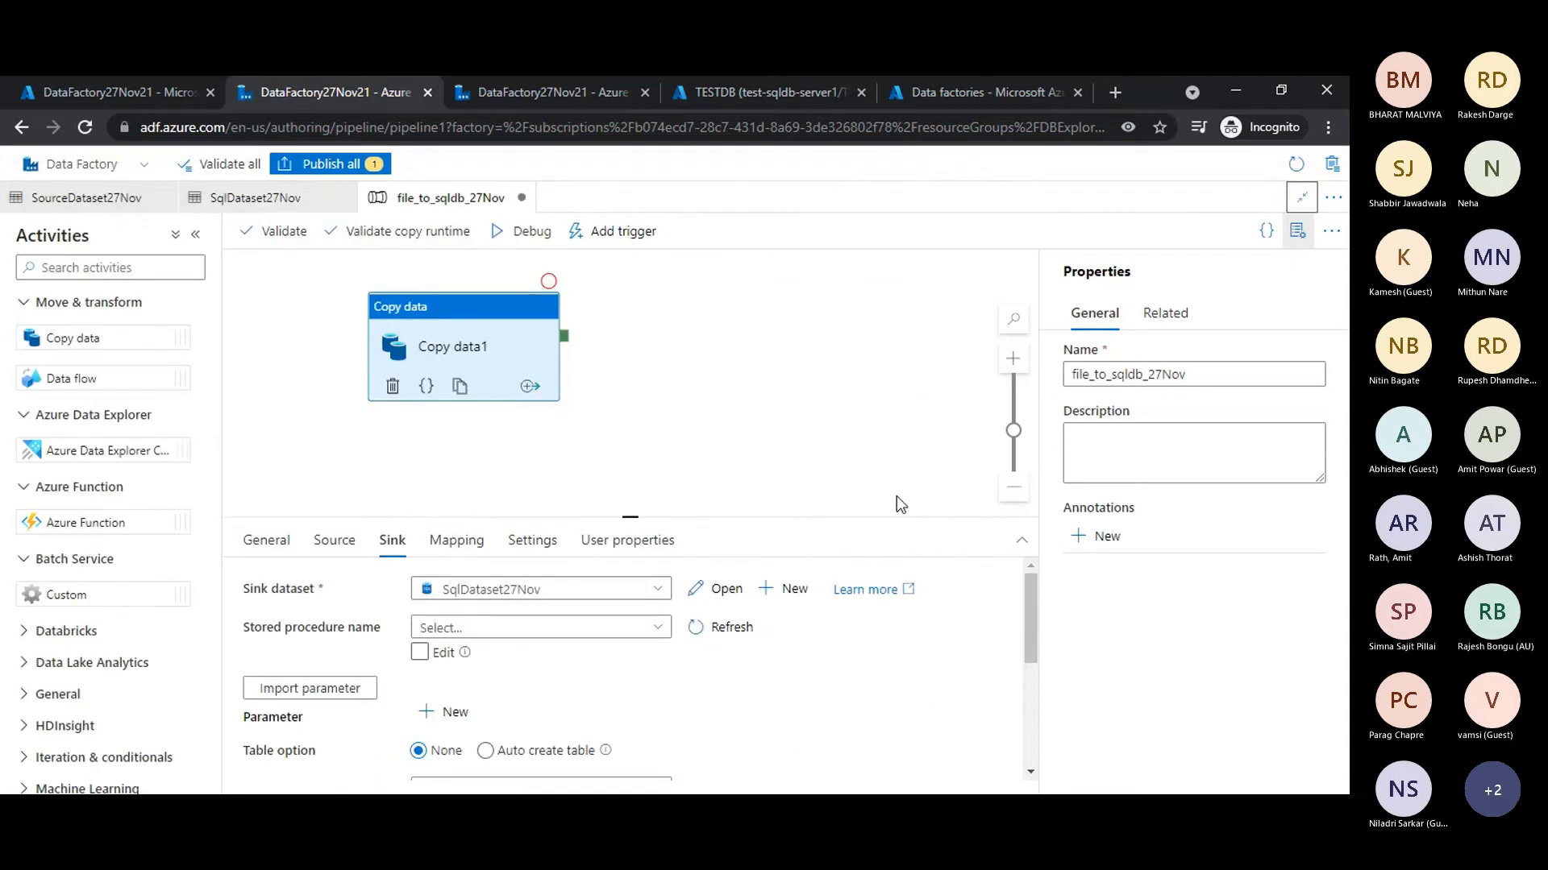
# - Examine the Copy data activity's sink settings, including the table option and the pre-copy script
pyautogui.moveTo(1028, 605); pyautogui.dragTo(1023, 685)
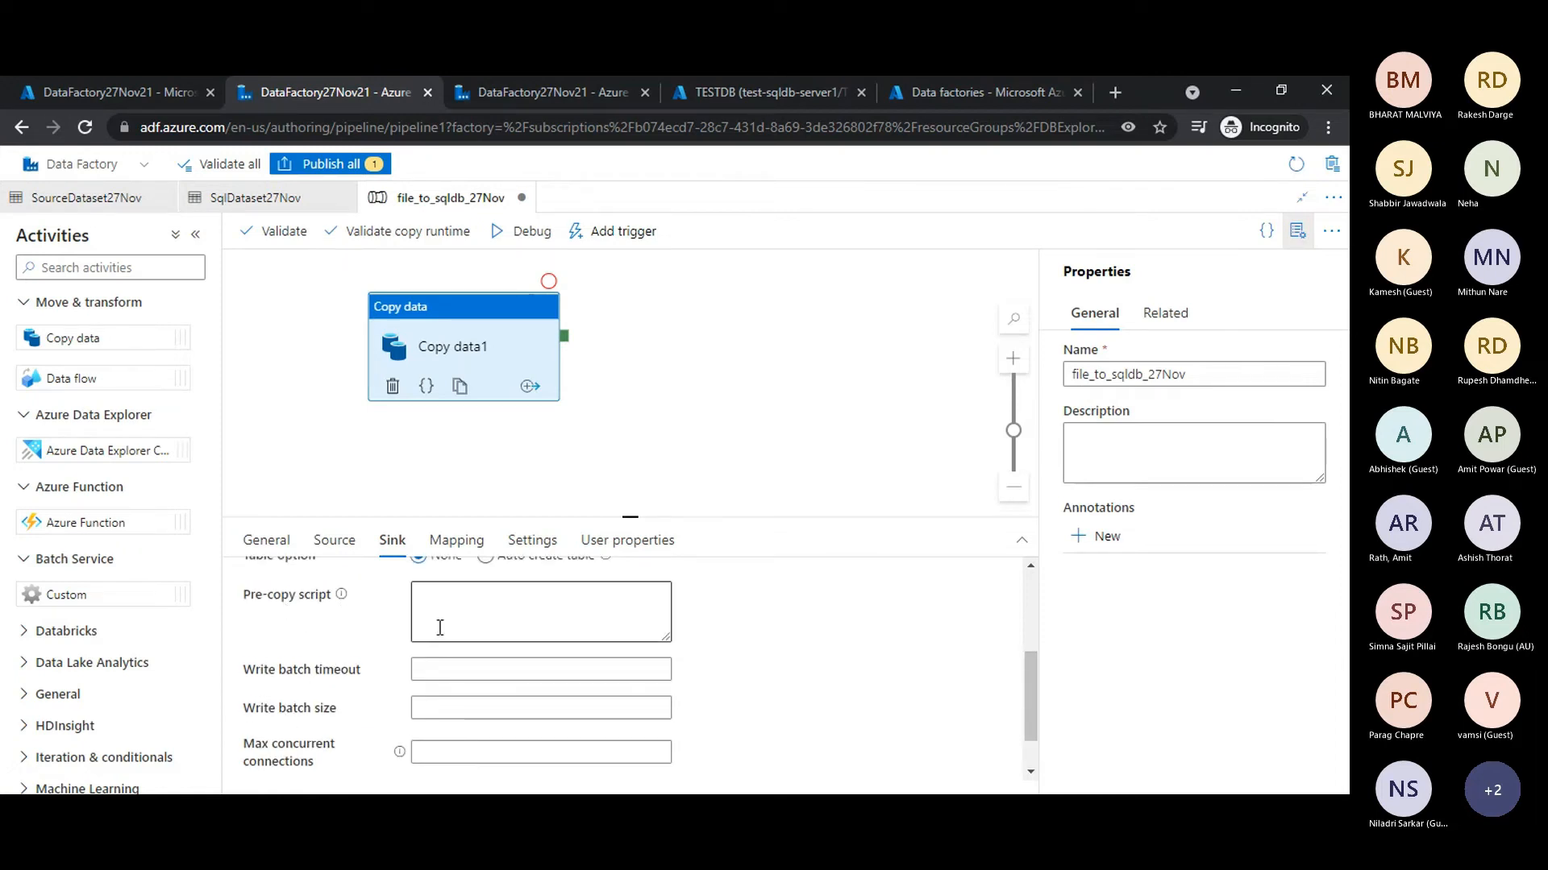
pyautogui.click(460, 604)
pyautogui.scroll(3, 524, 628)
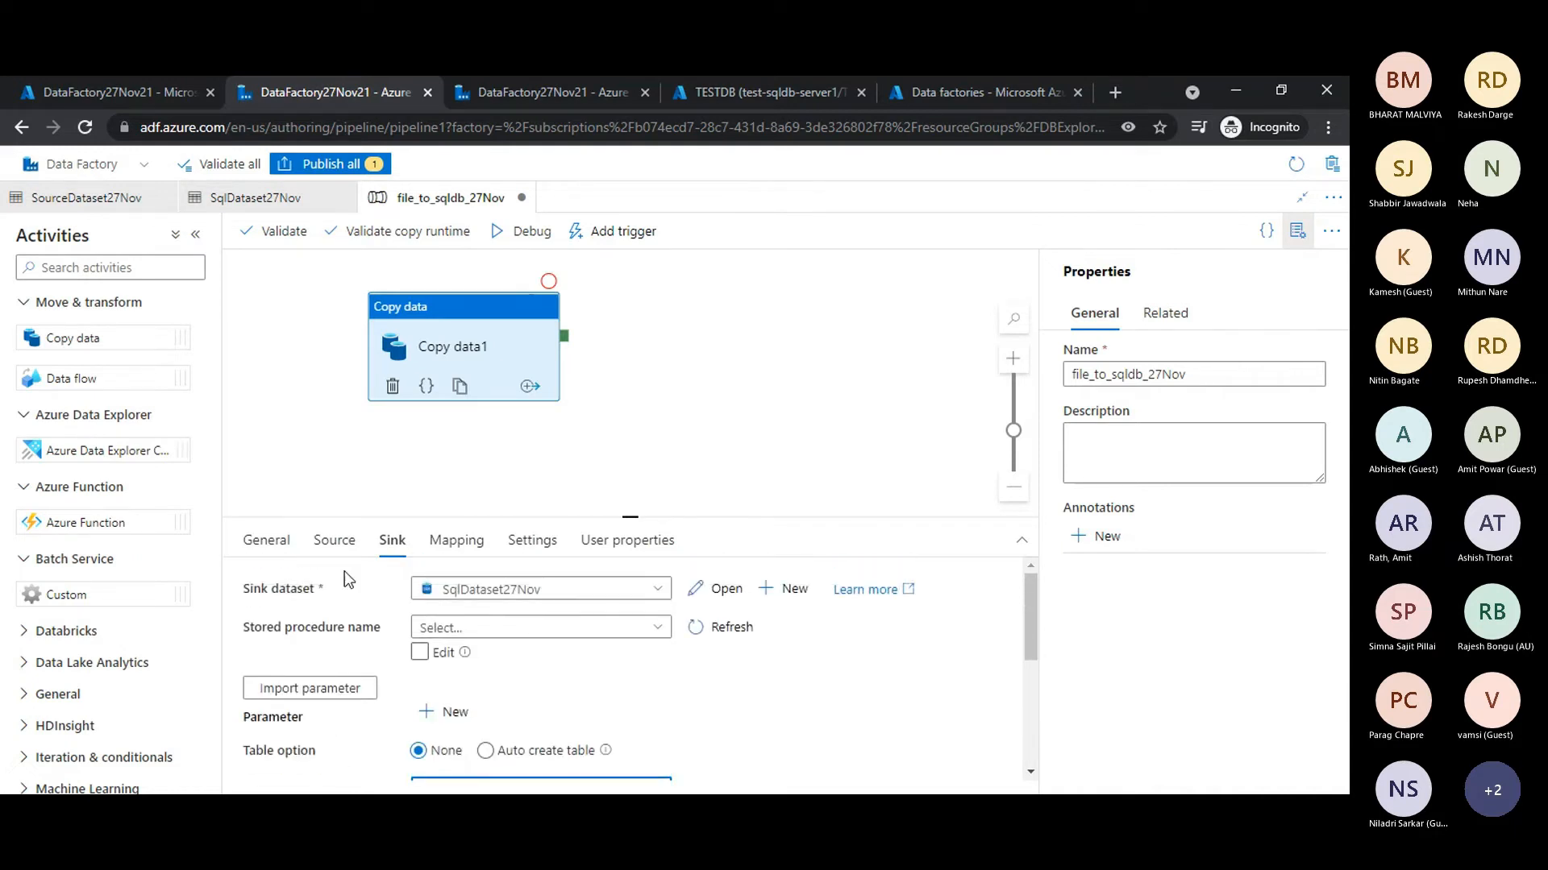
pyautogui.scroll(-2, 600, 681)
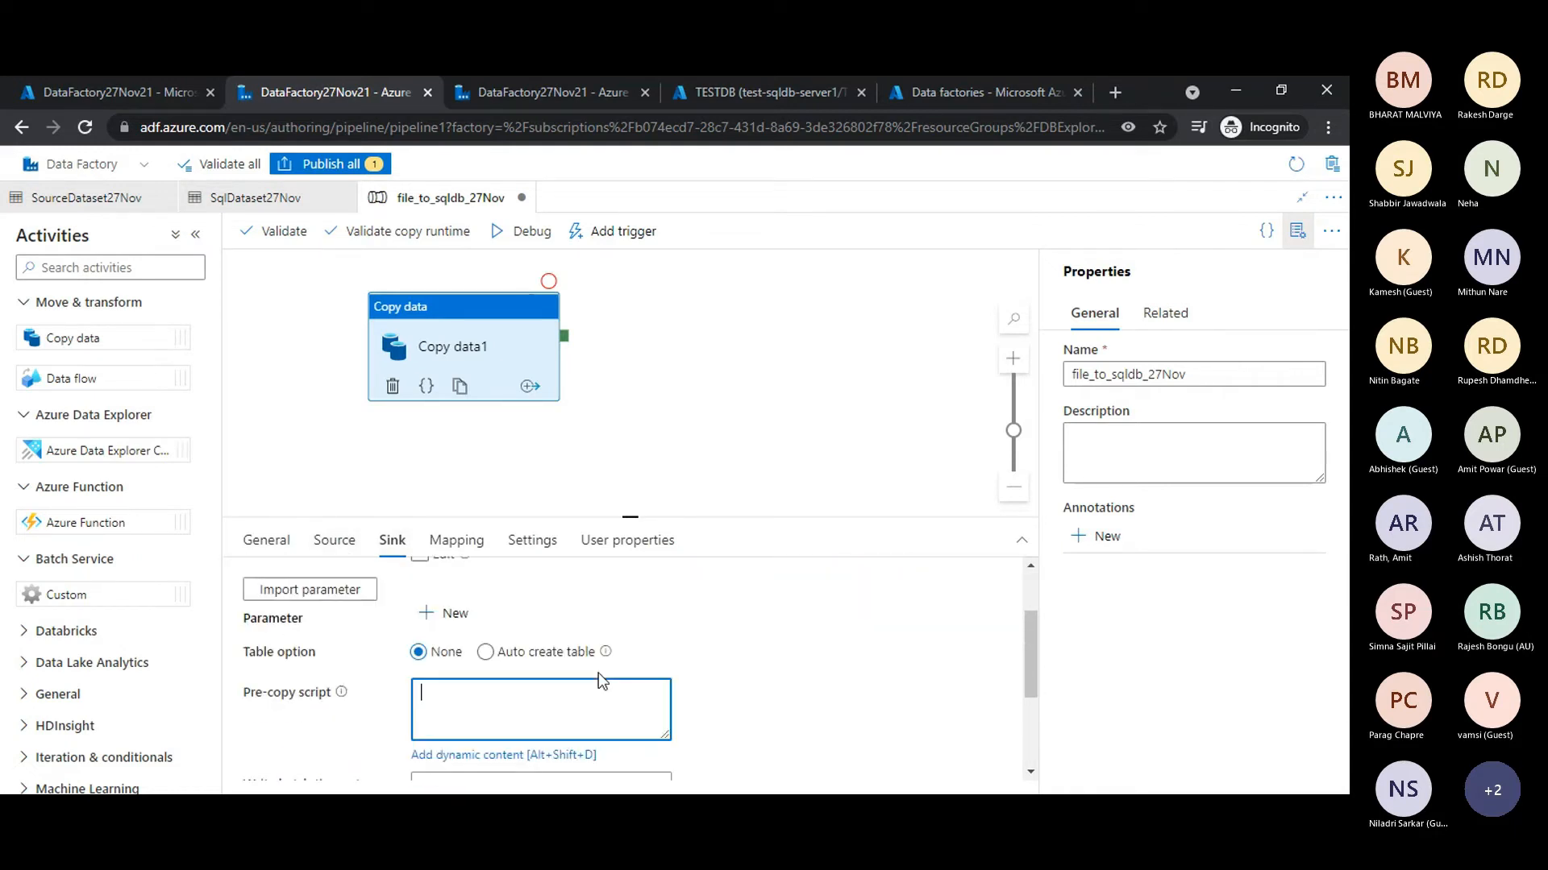
pyautogui.scroll(2, 600, 681)
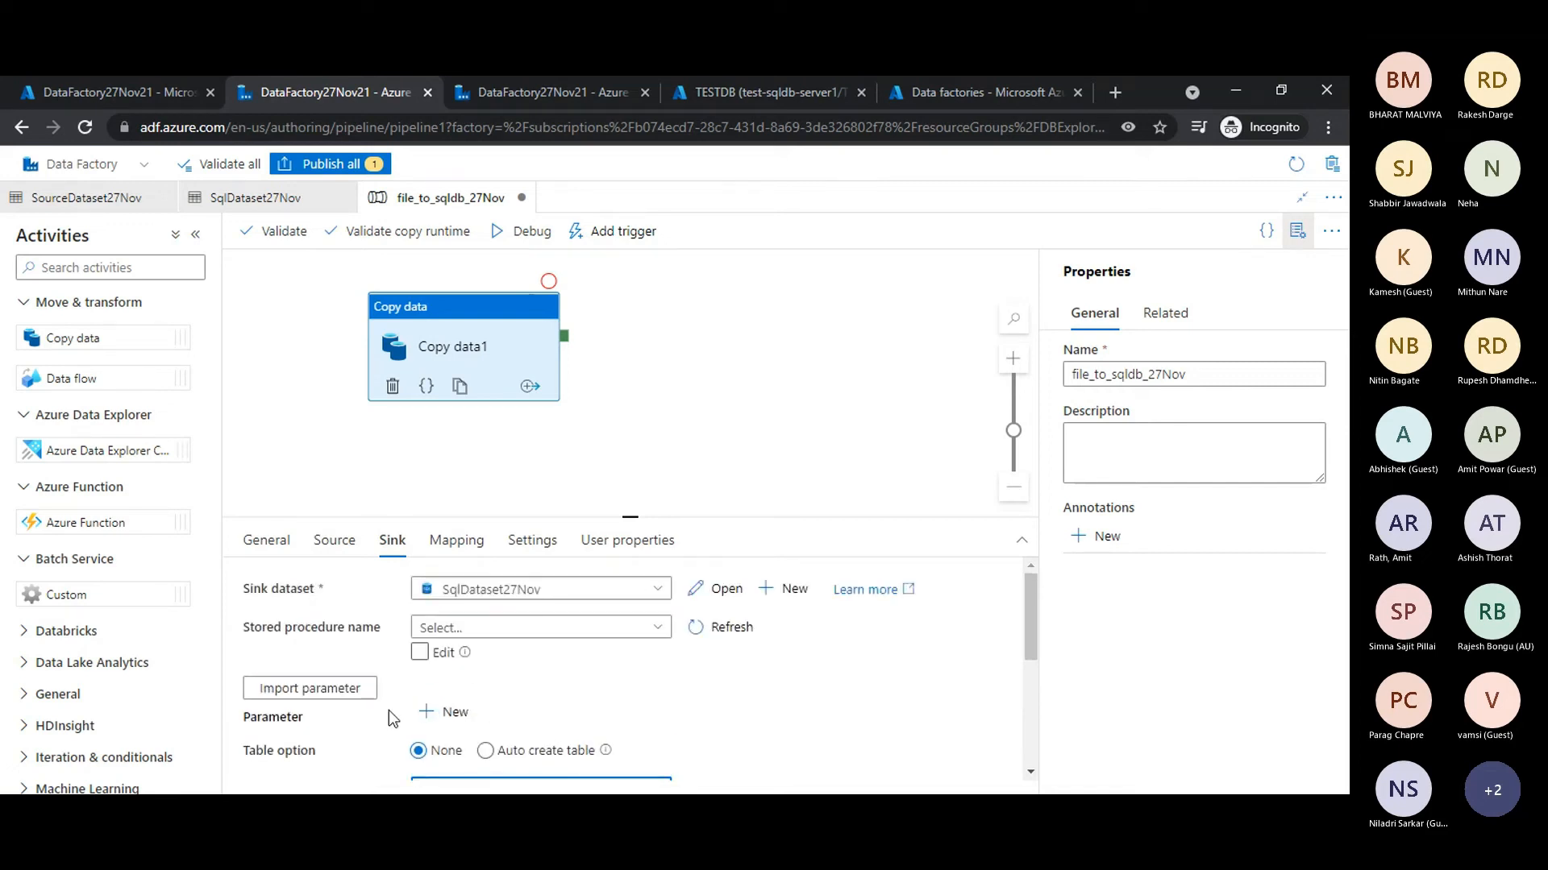
pyautogui.scroll(-2, 417, 765)
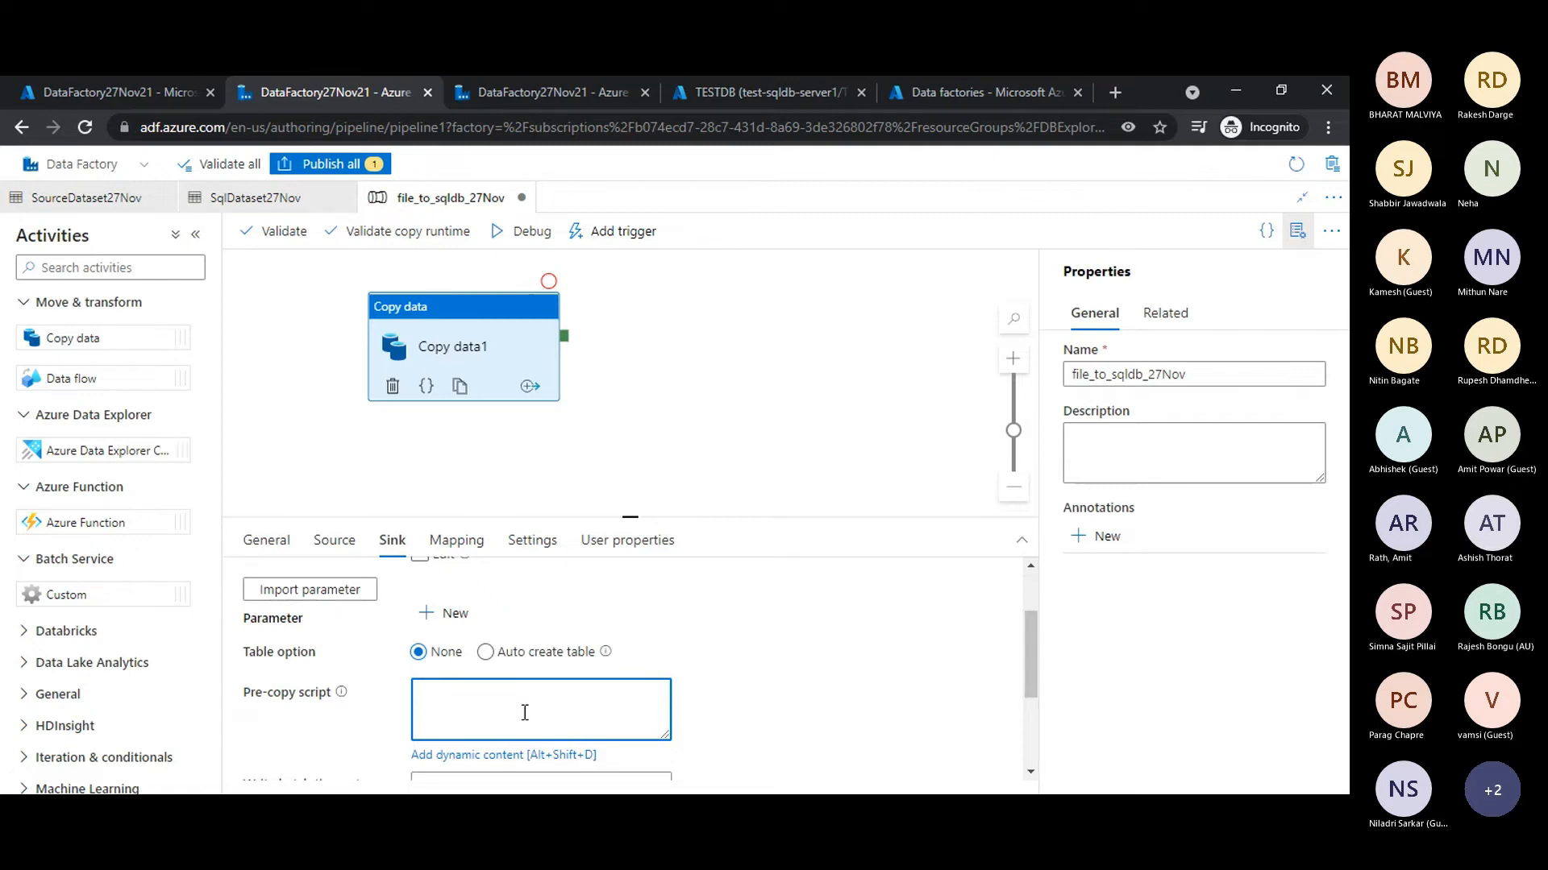
pyautogui.scroll(1, 579, 723)
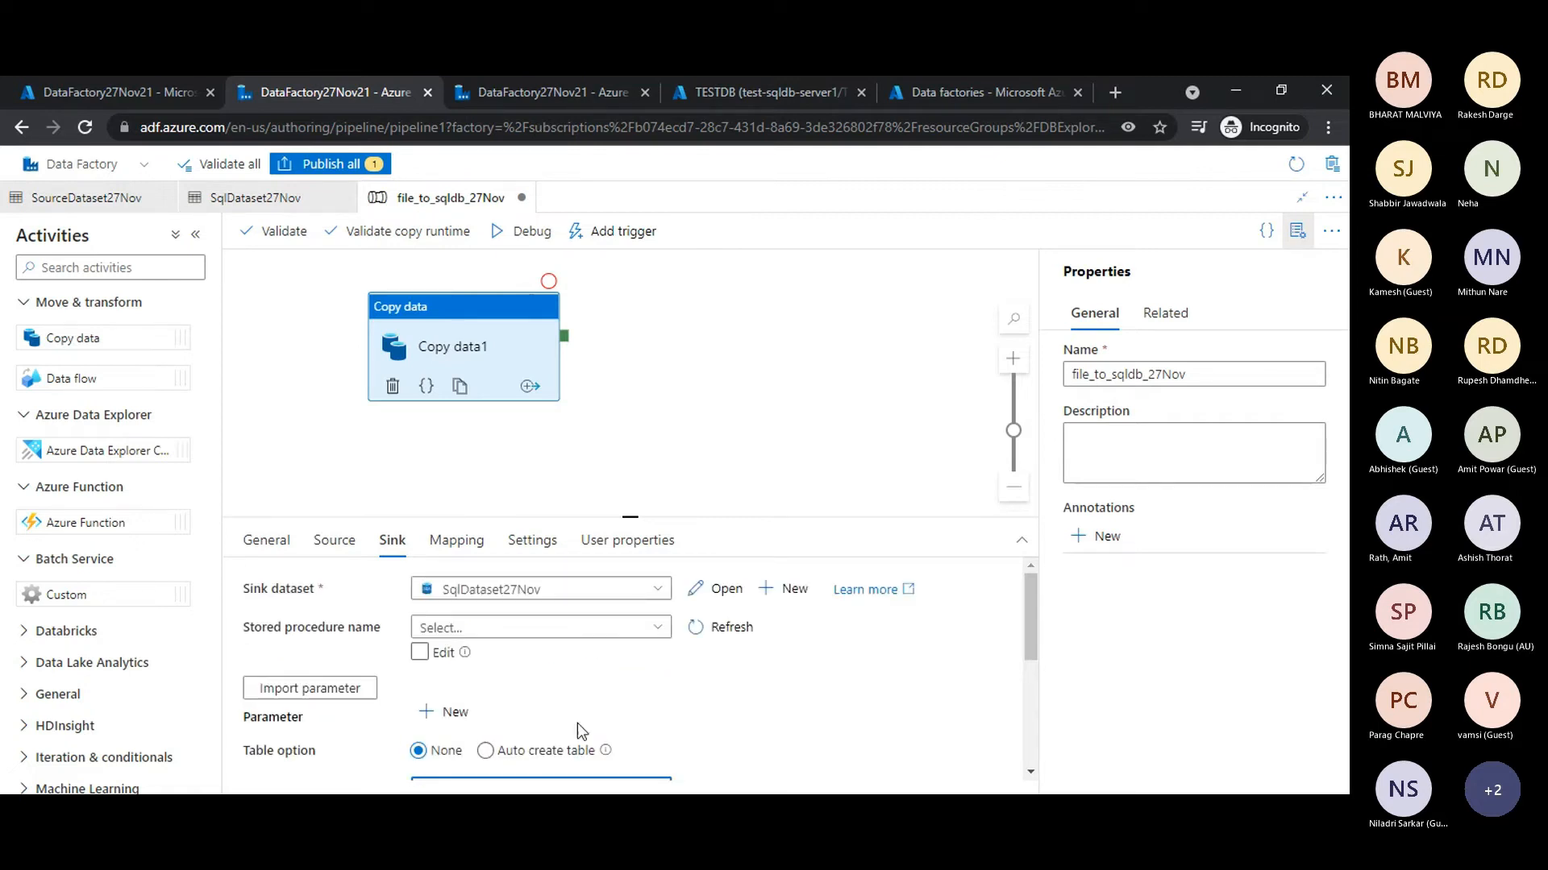
# - Check the sink's stored procedure choices and look over its remaining write settings
pyautogui.click(452, 653)
pyautogui.click(465, 652)
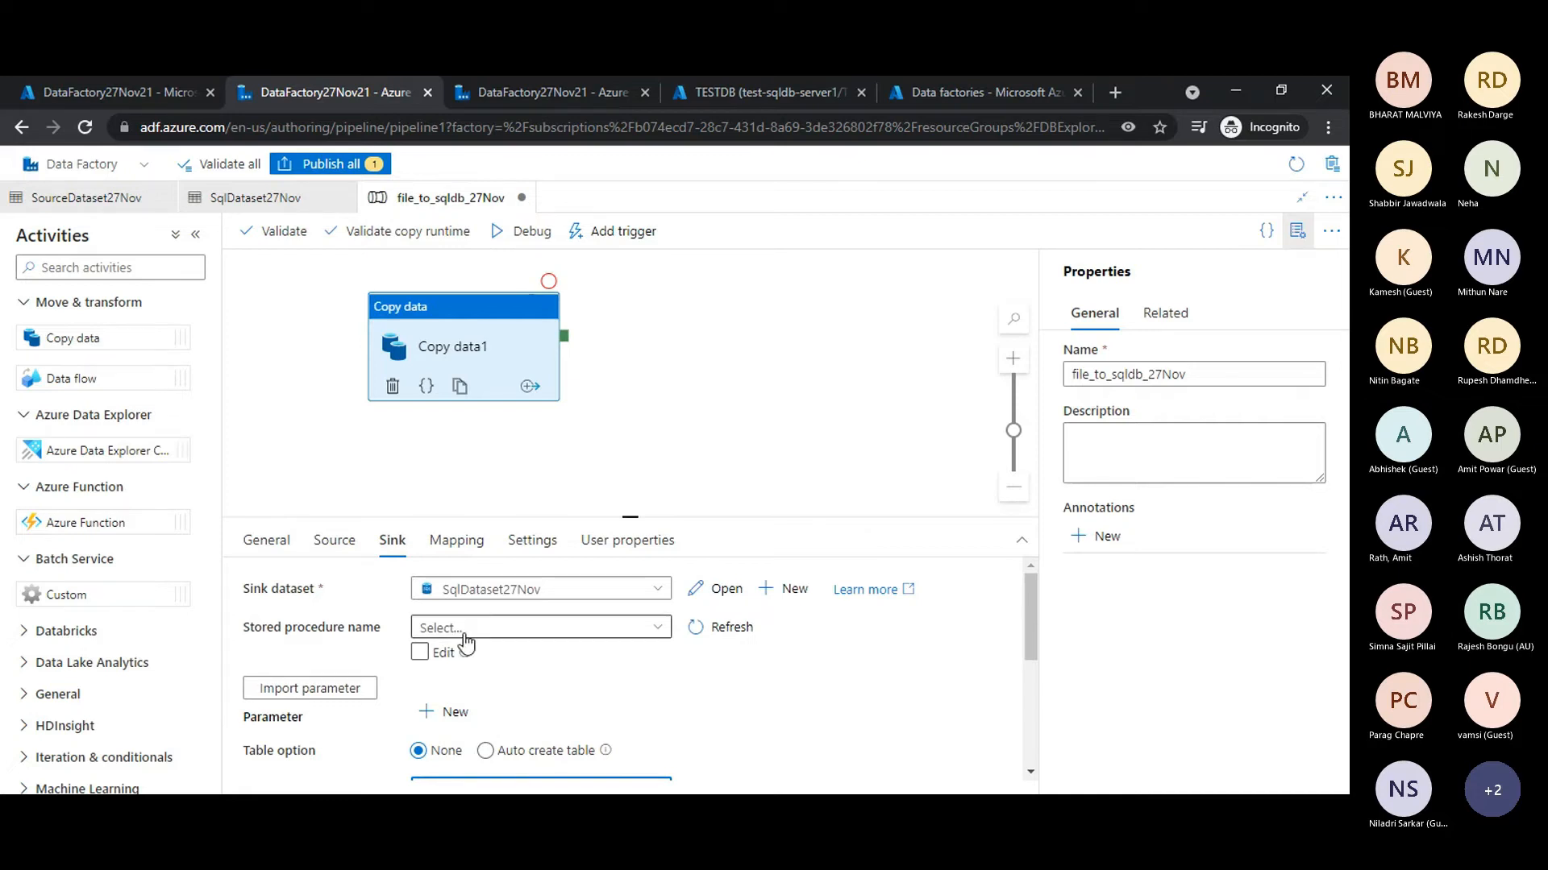
pyautogui.click(471, 633)
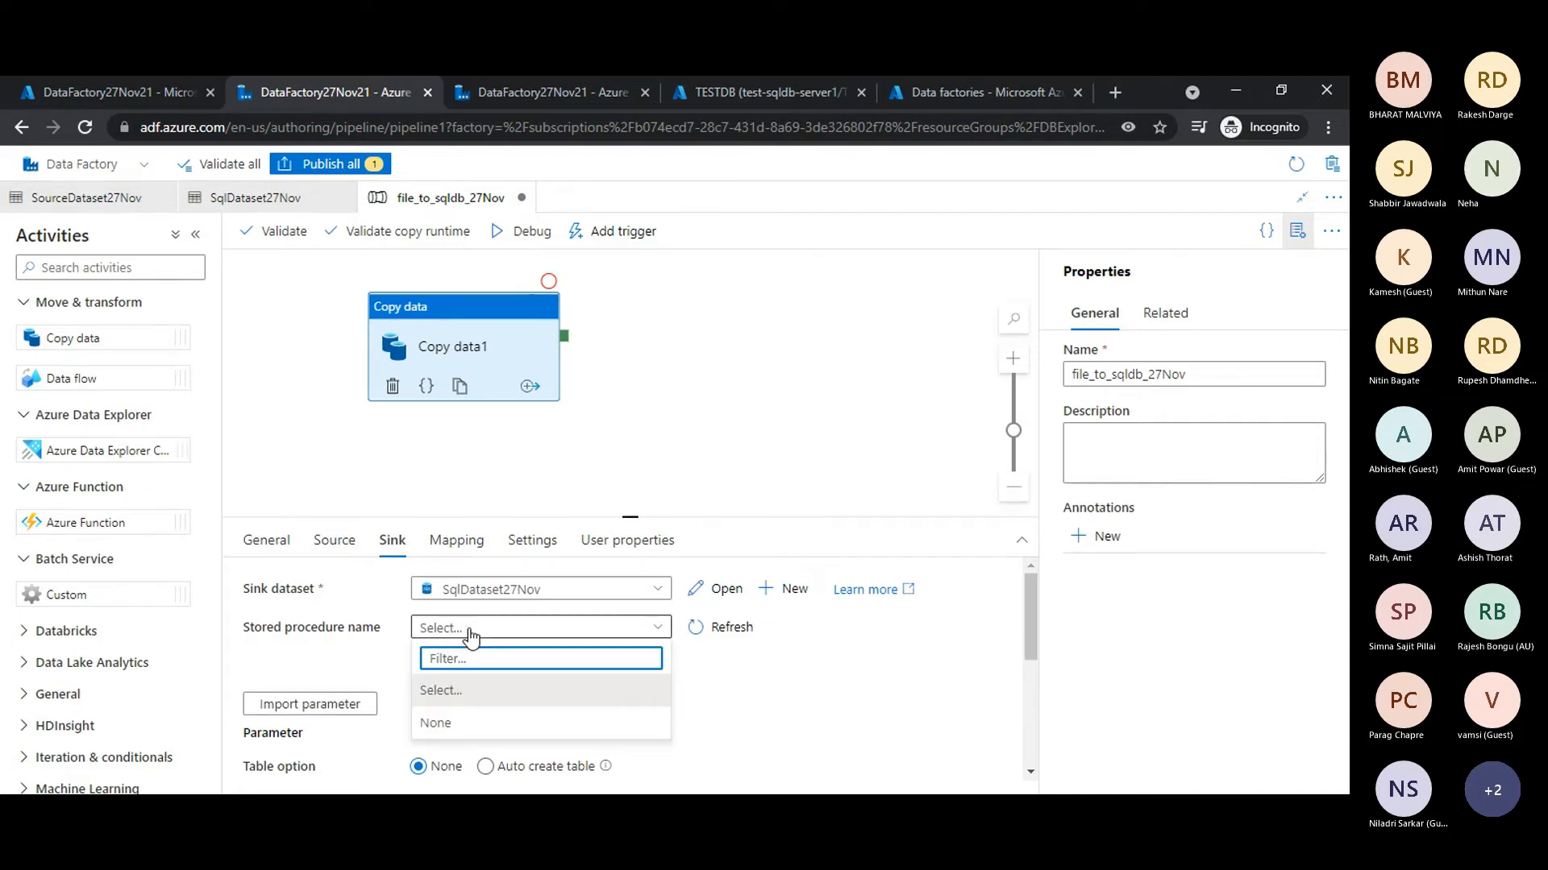
pyautogui.click(471, 636)
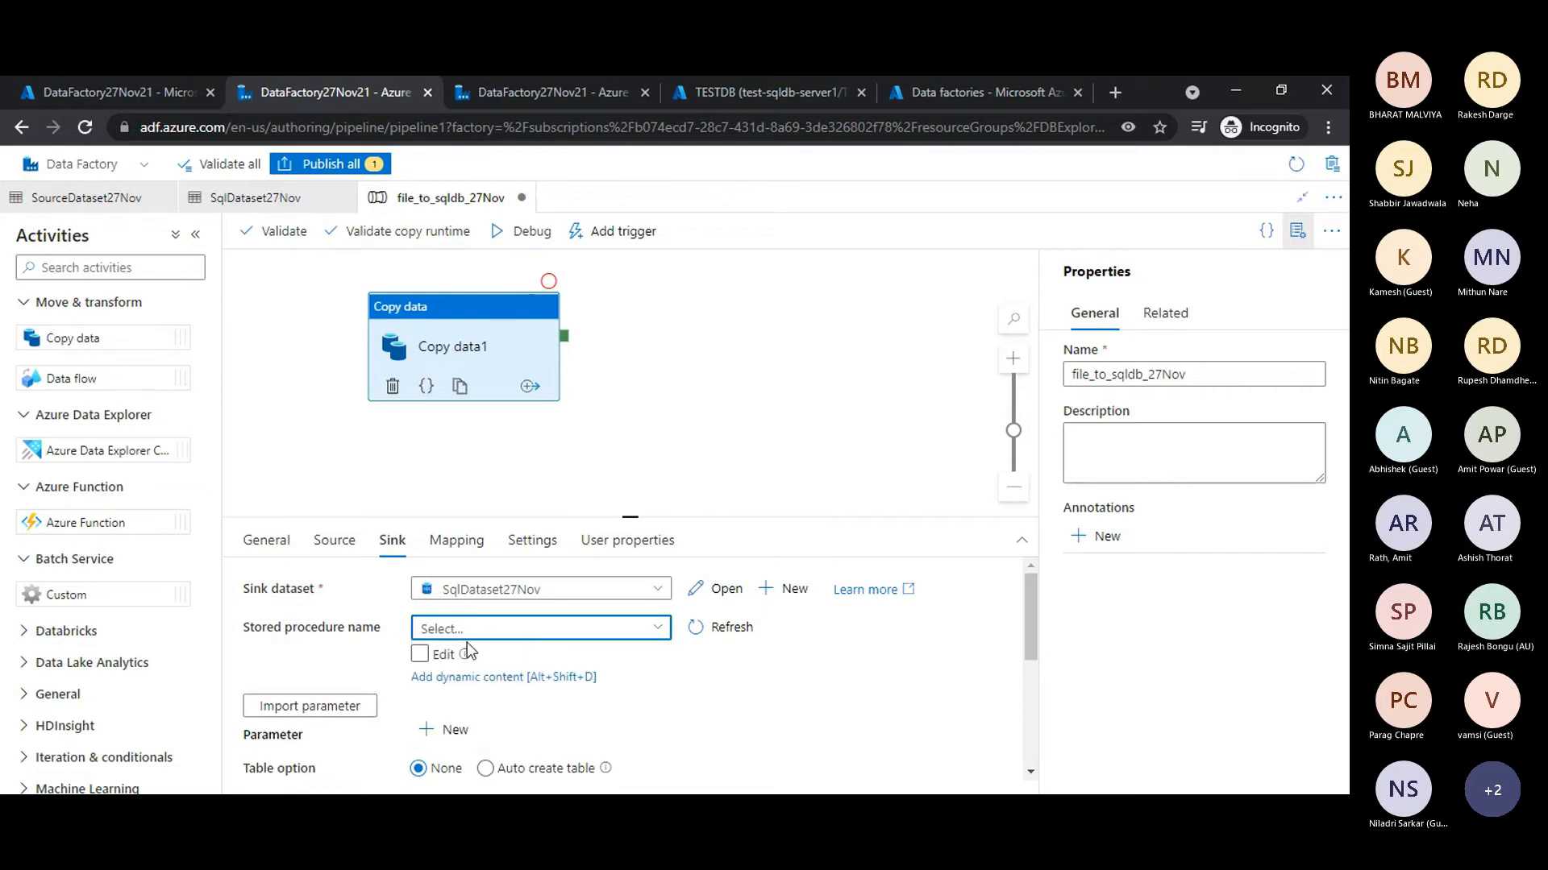
pyautogui.click(865, 720)
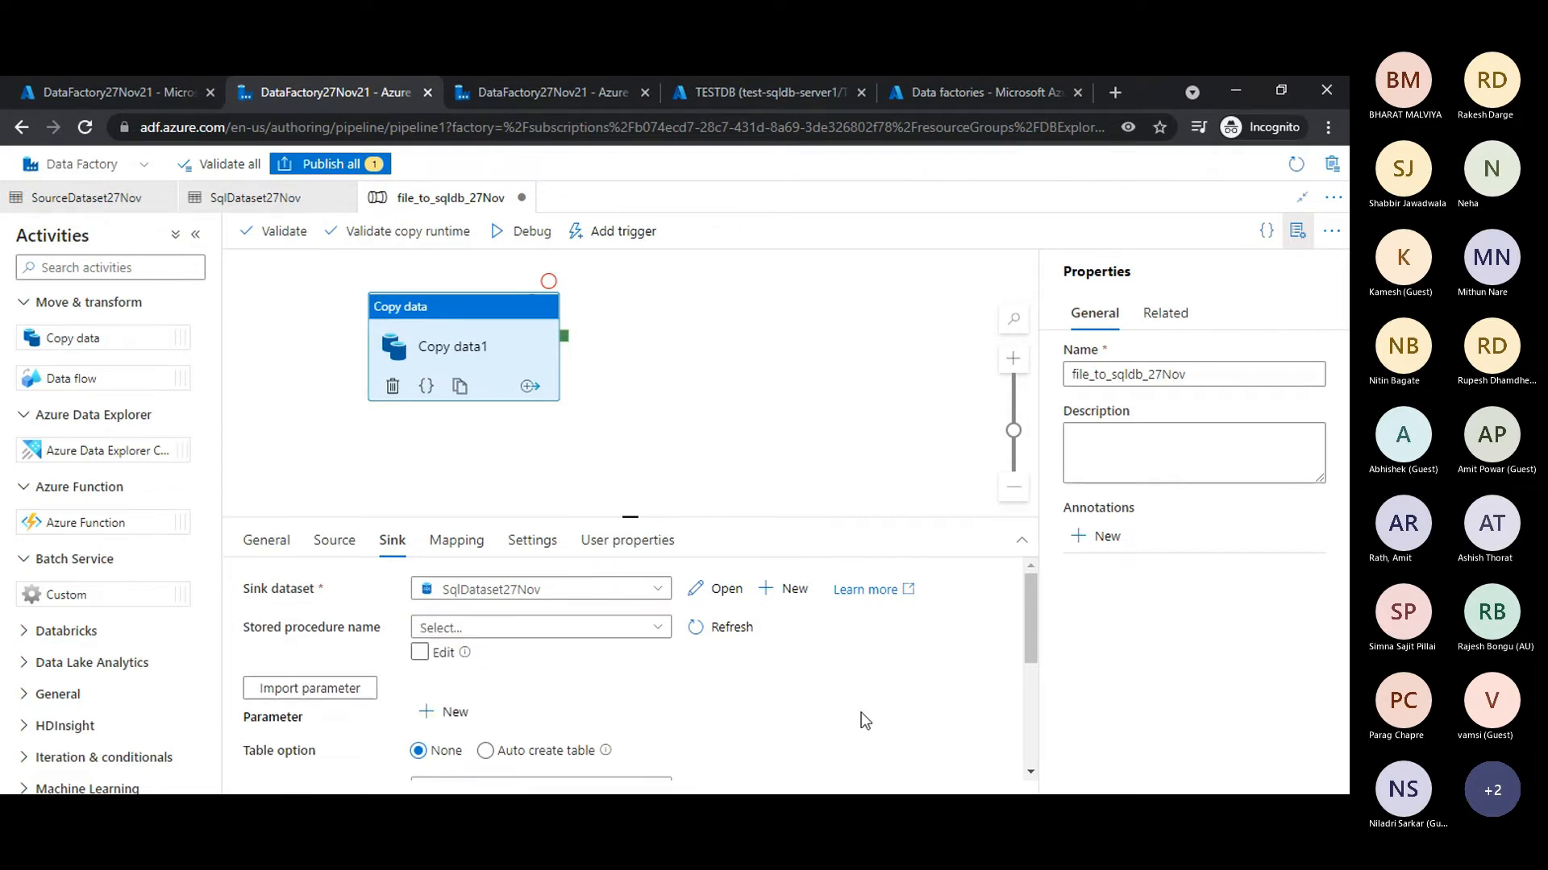
pyautogui.scroll(-1, 865, 719)
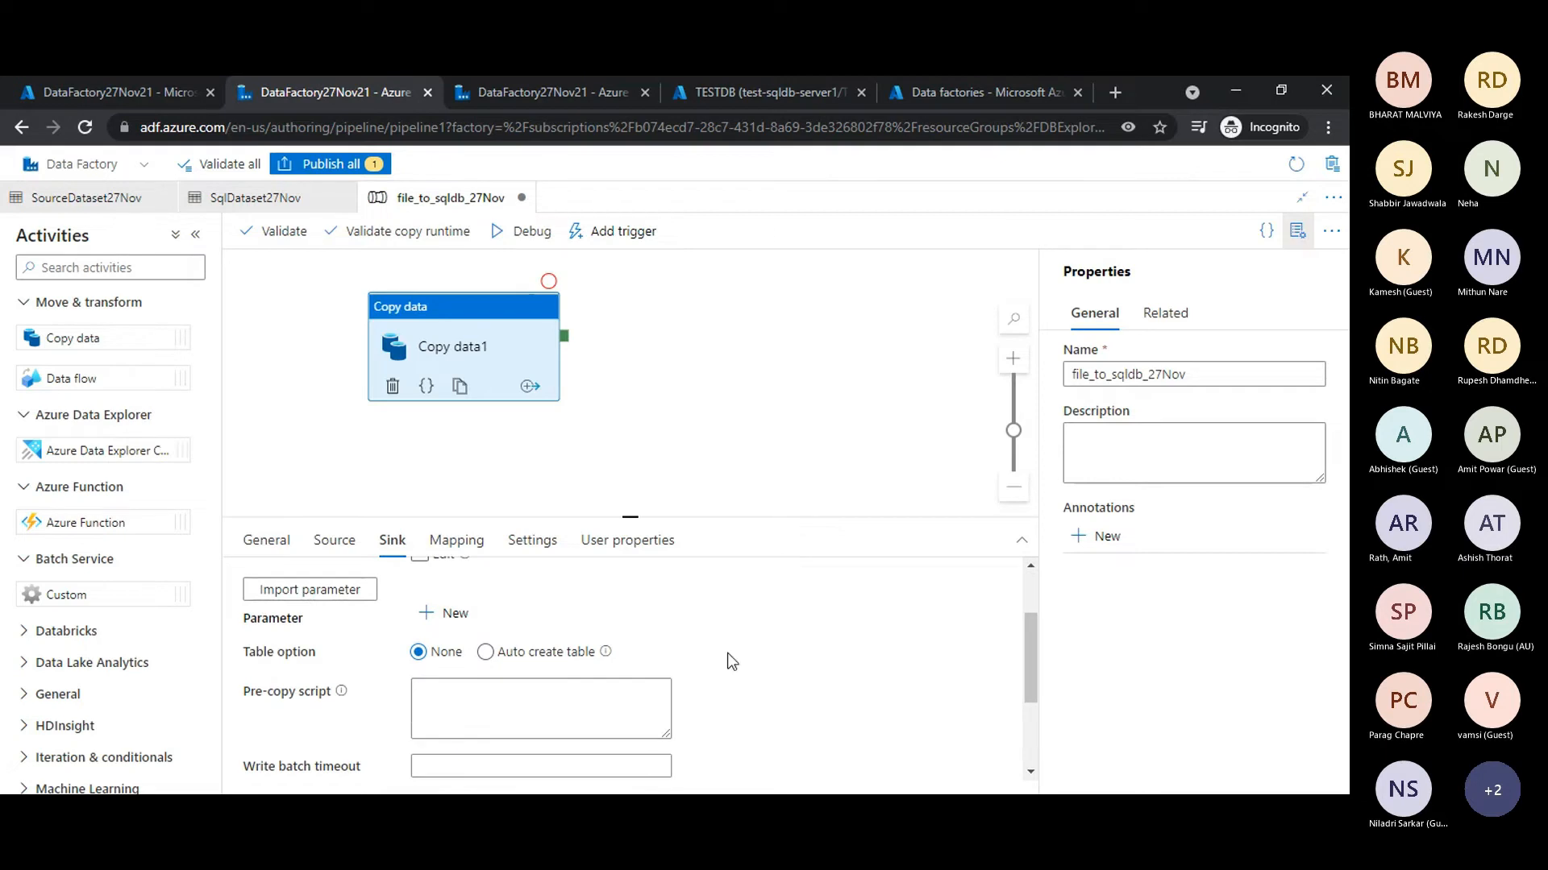
pyautogui.scroll(-2, 798, 665)
pyautogui.scroll(1, 793, 659)
pyautogui.scroll(2, 782, 653)
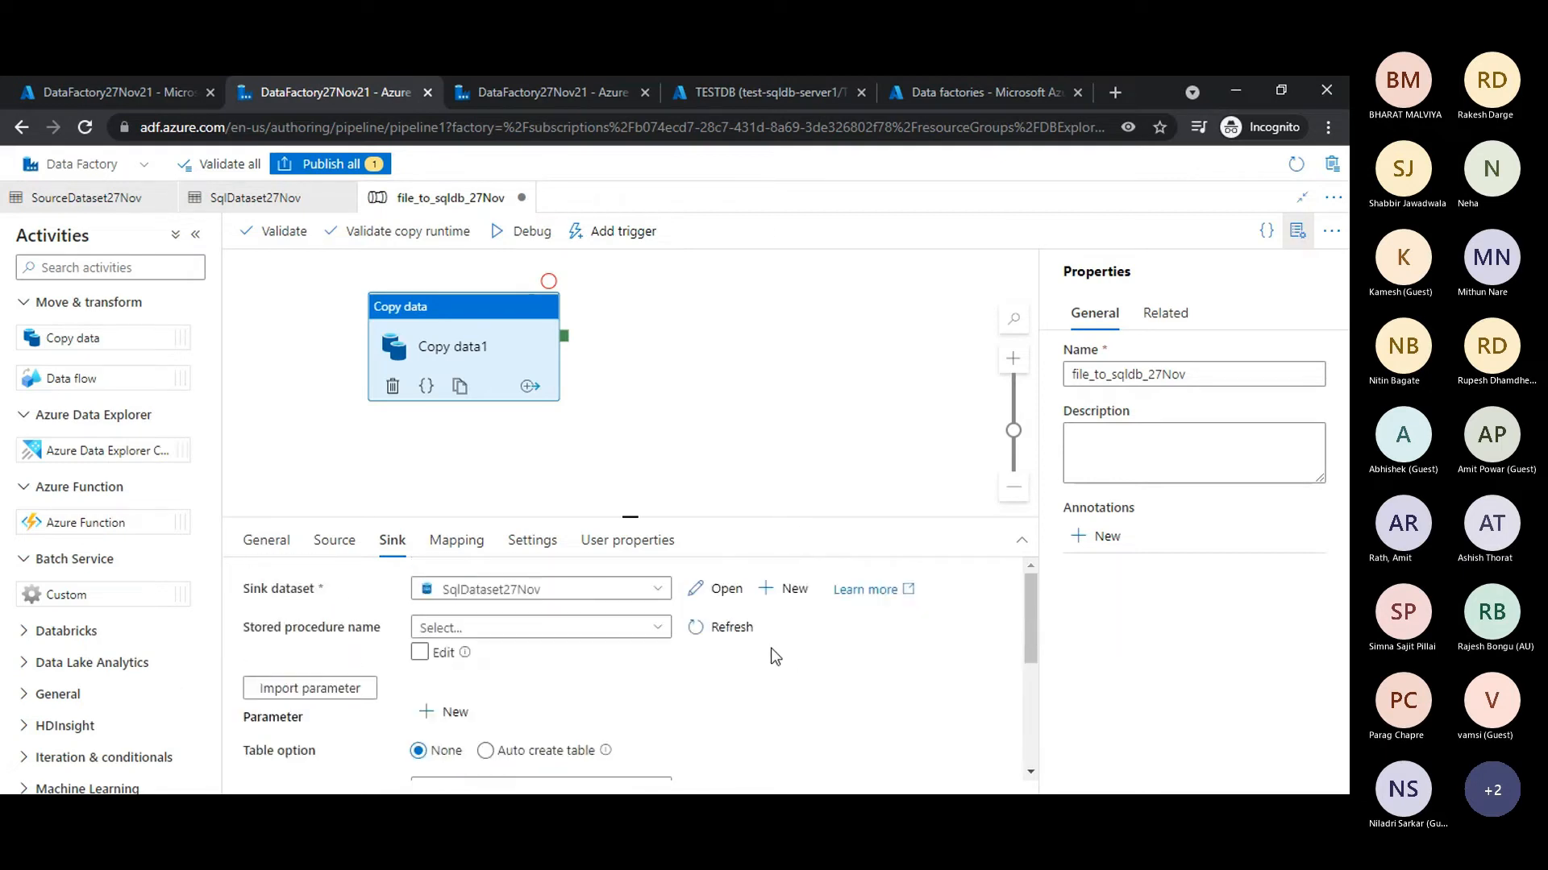
# - Import the schemas into the Copy data activity's mapping and review the column mappings in an enlarged settings area
pyautogui.click(458, 548)
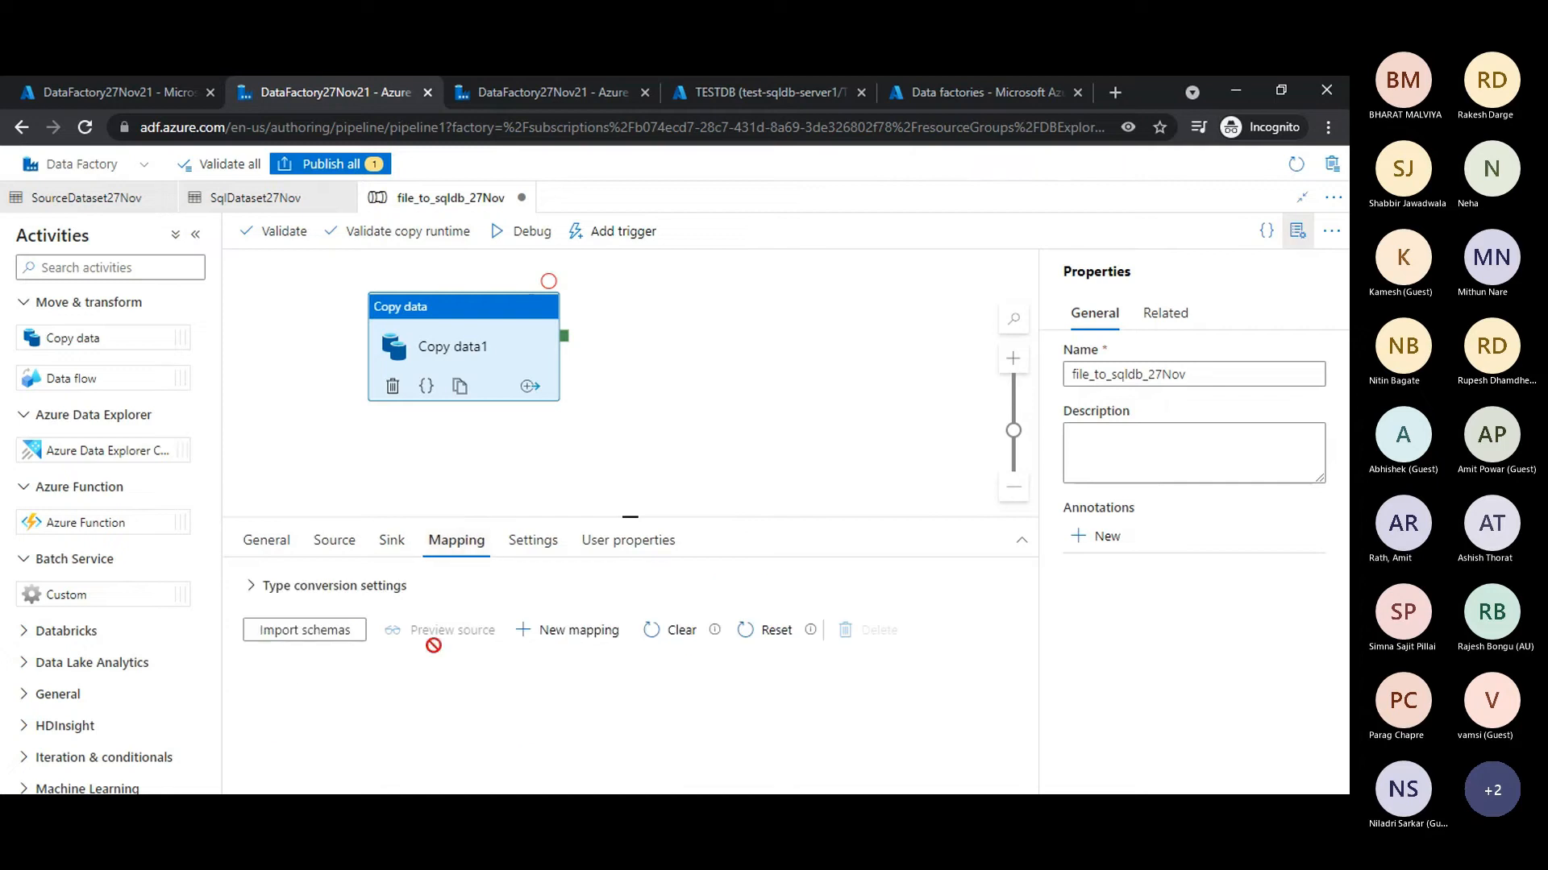
pyautogui.click(302, 640)
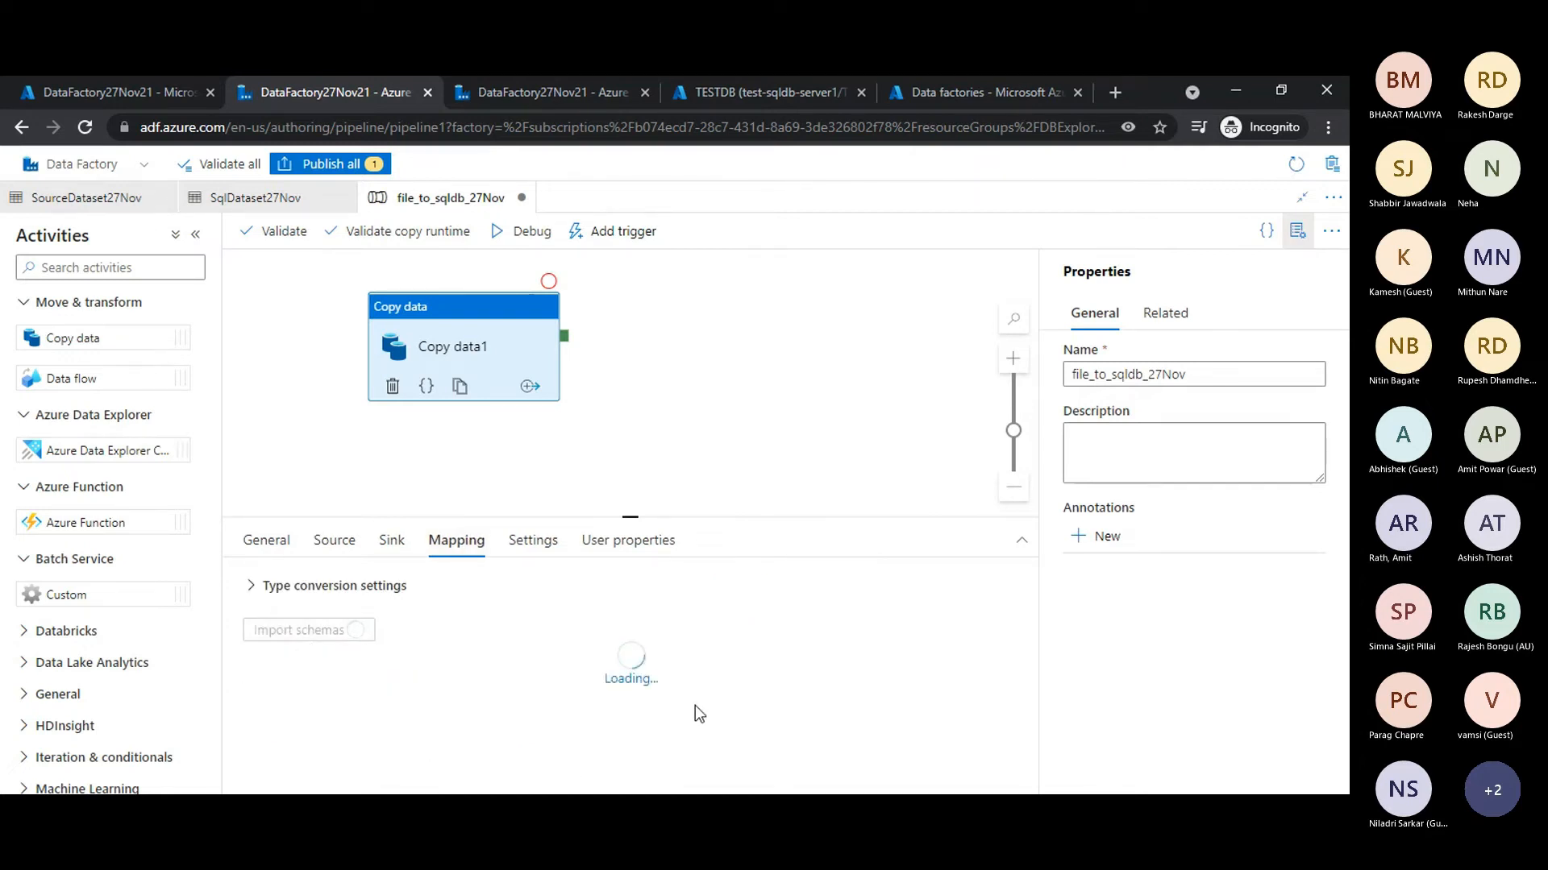
pyautogui.moveTo(777, 516); pyautogui.dragTo(775, 363)
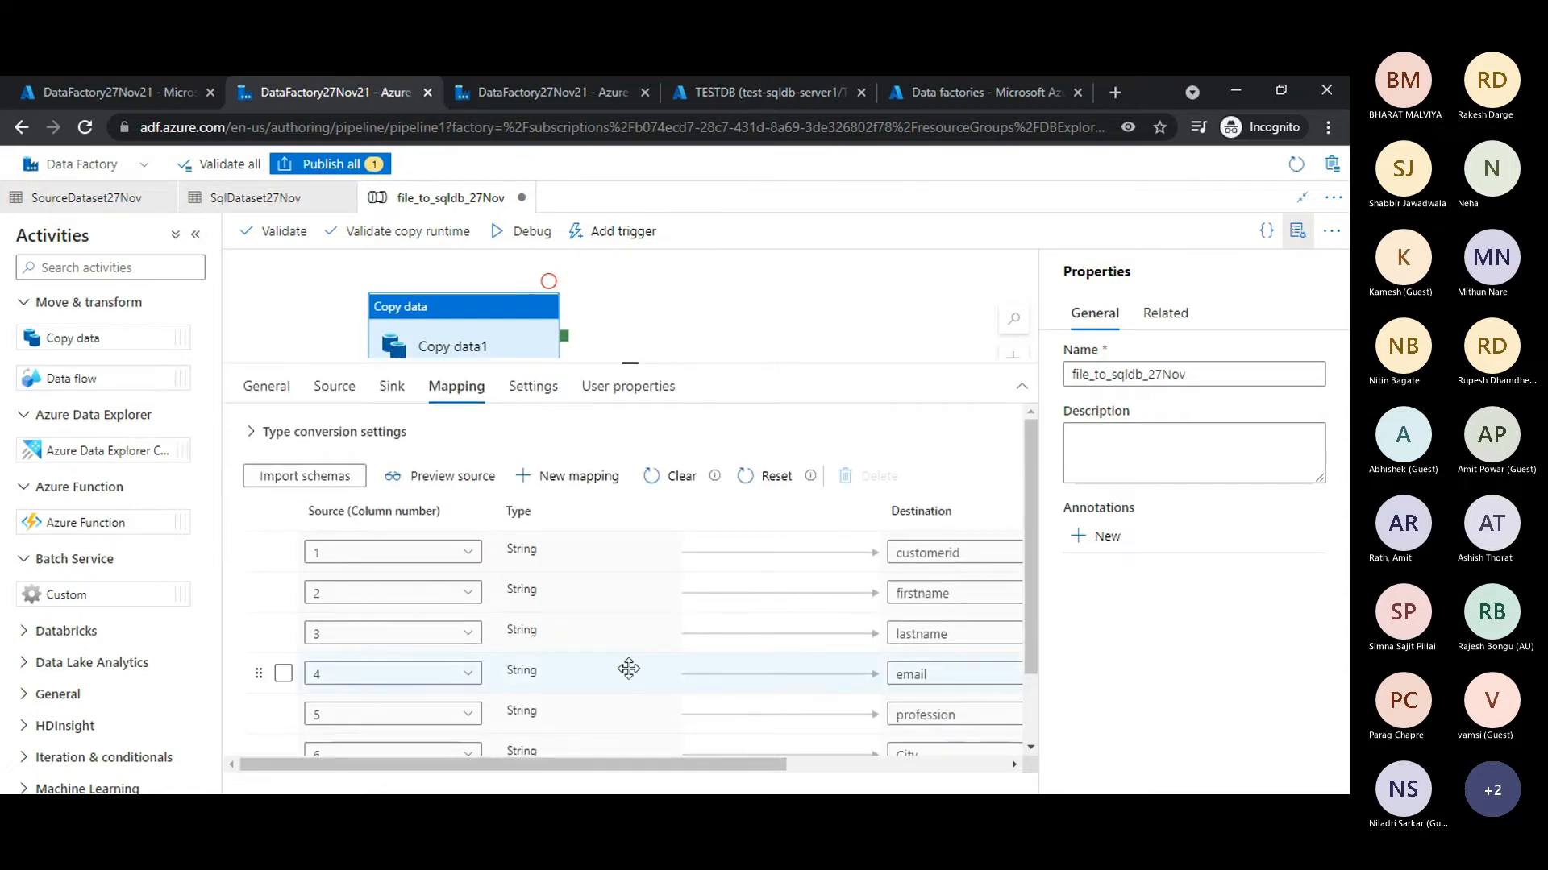
pyautogui.scroll(-2, 629, 668)
pyautogui.scroll(2, 629, 668)
pyautogui.click(471, 564)
pyautogui.click(470, 564)
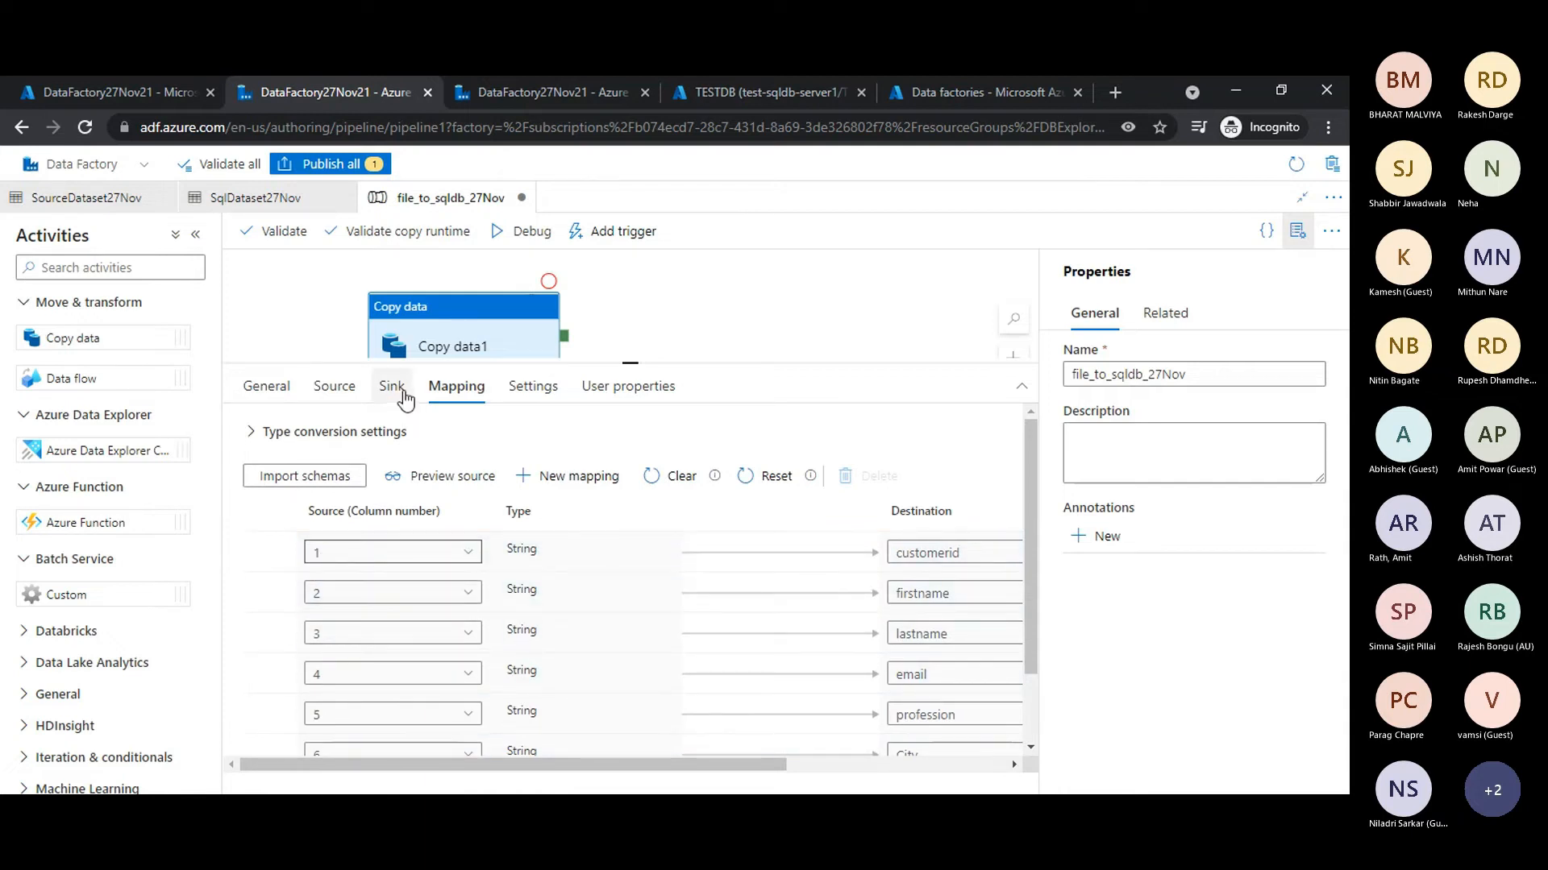
# - Enlarge the settings area further and review the Copy data activity's sink, source and mapping settings
pyautogui.click(394, 389)
pyautogui.moveTo(729, 364); pyautogui.dragTo(725, 294)
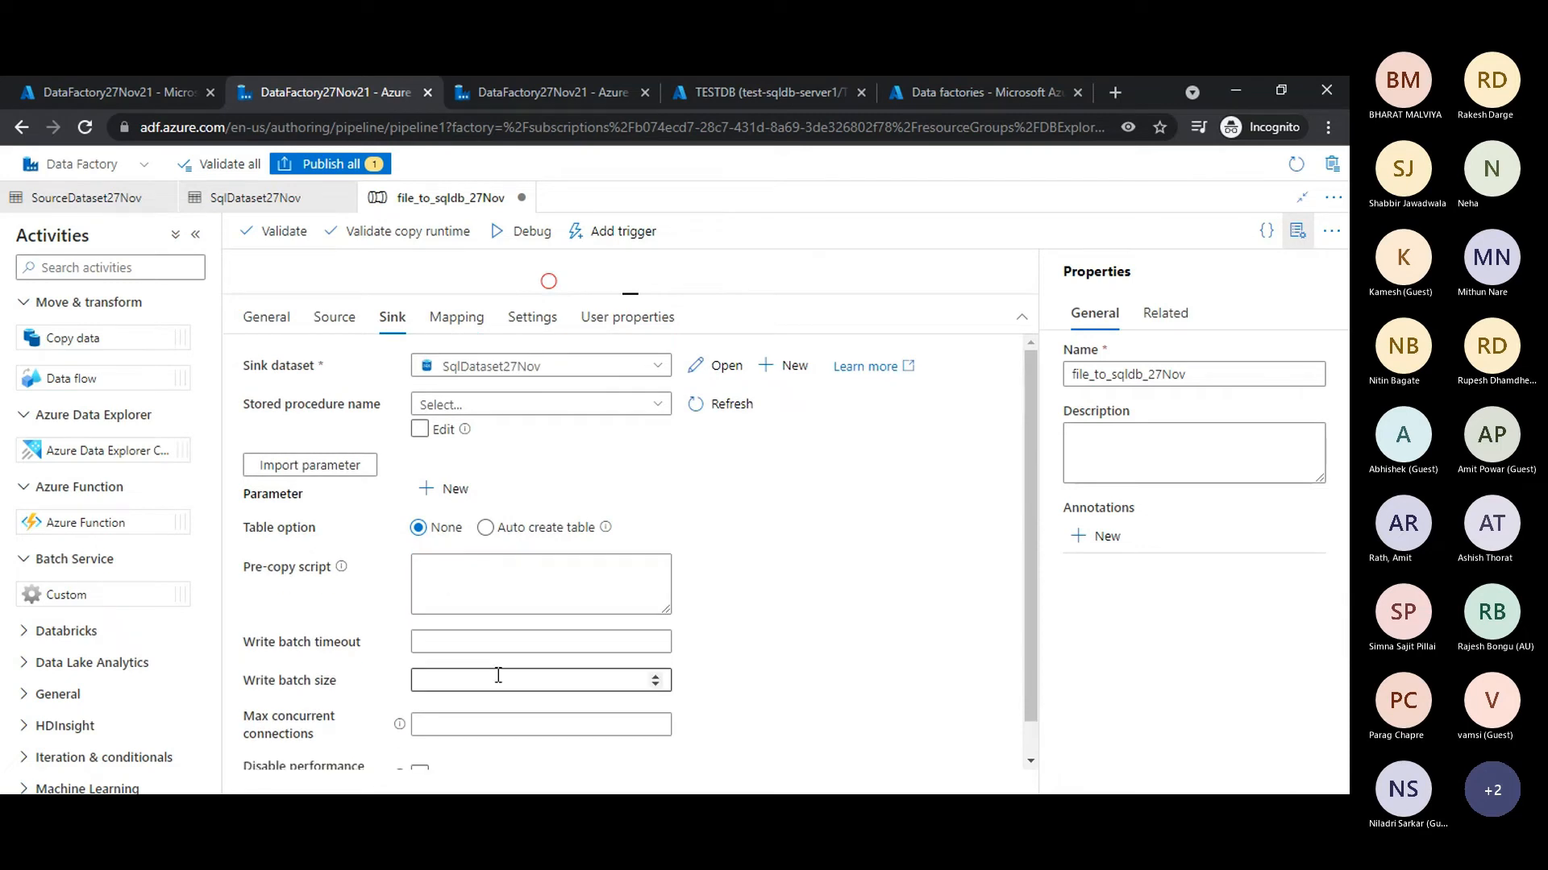
pyautogui.scroll(-1, 766, 644)
pyautogui.scroll(1, 765, 644)
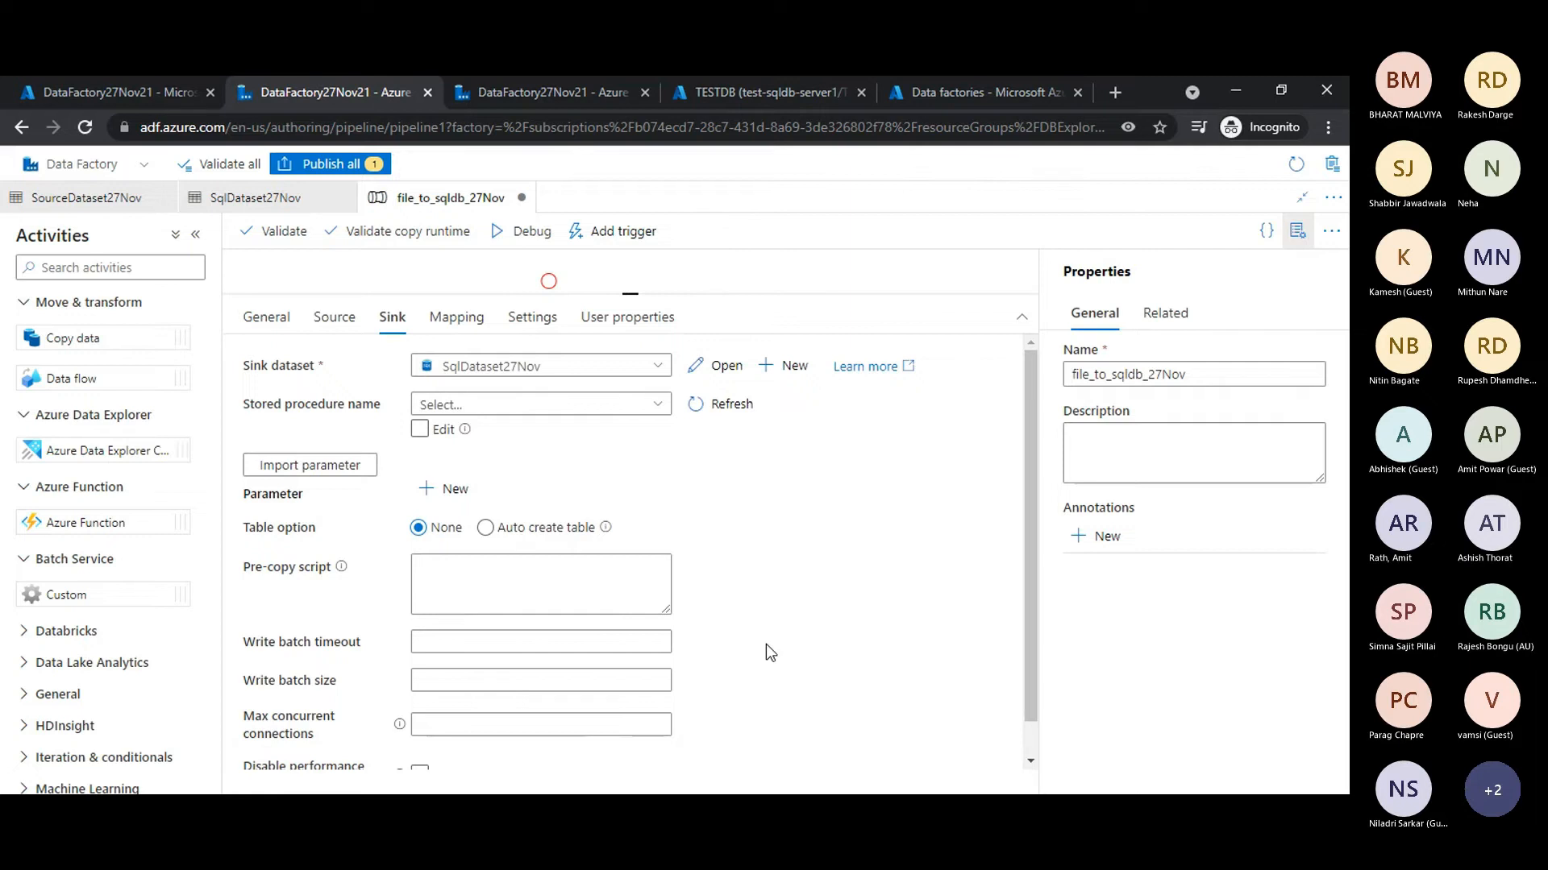
pyautogui.click(340, 319)
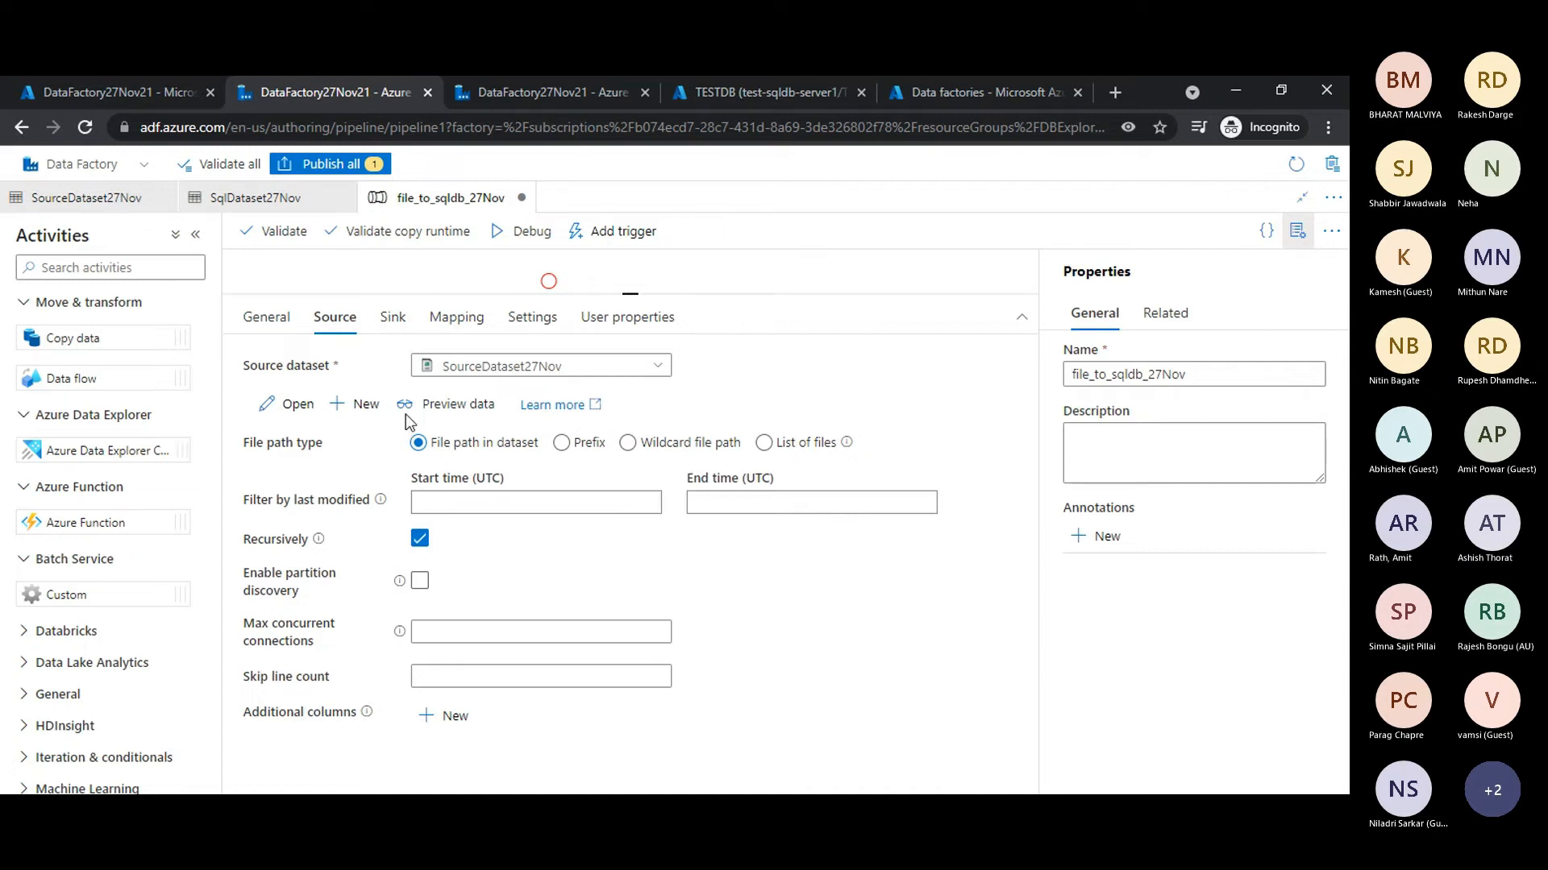
pyautogui.click(395, 318)
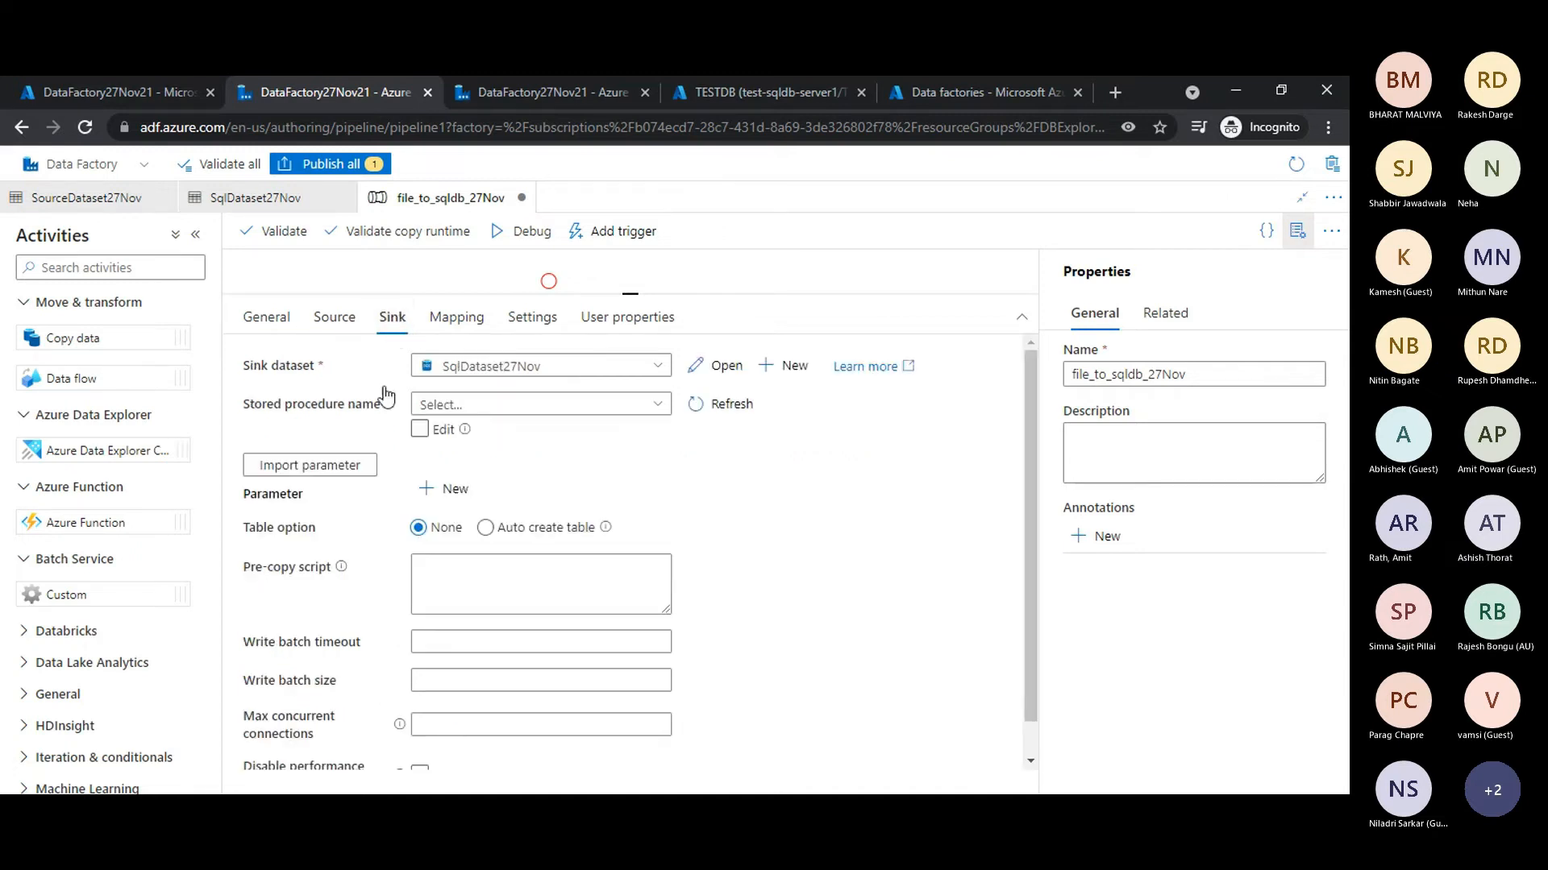
pyautogui.scroll(-1, 373, 580)
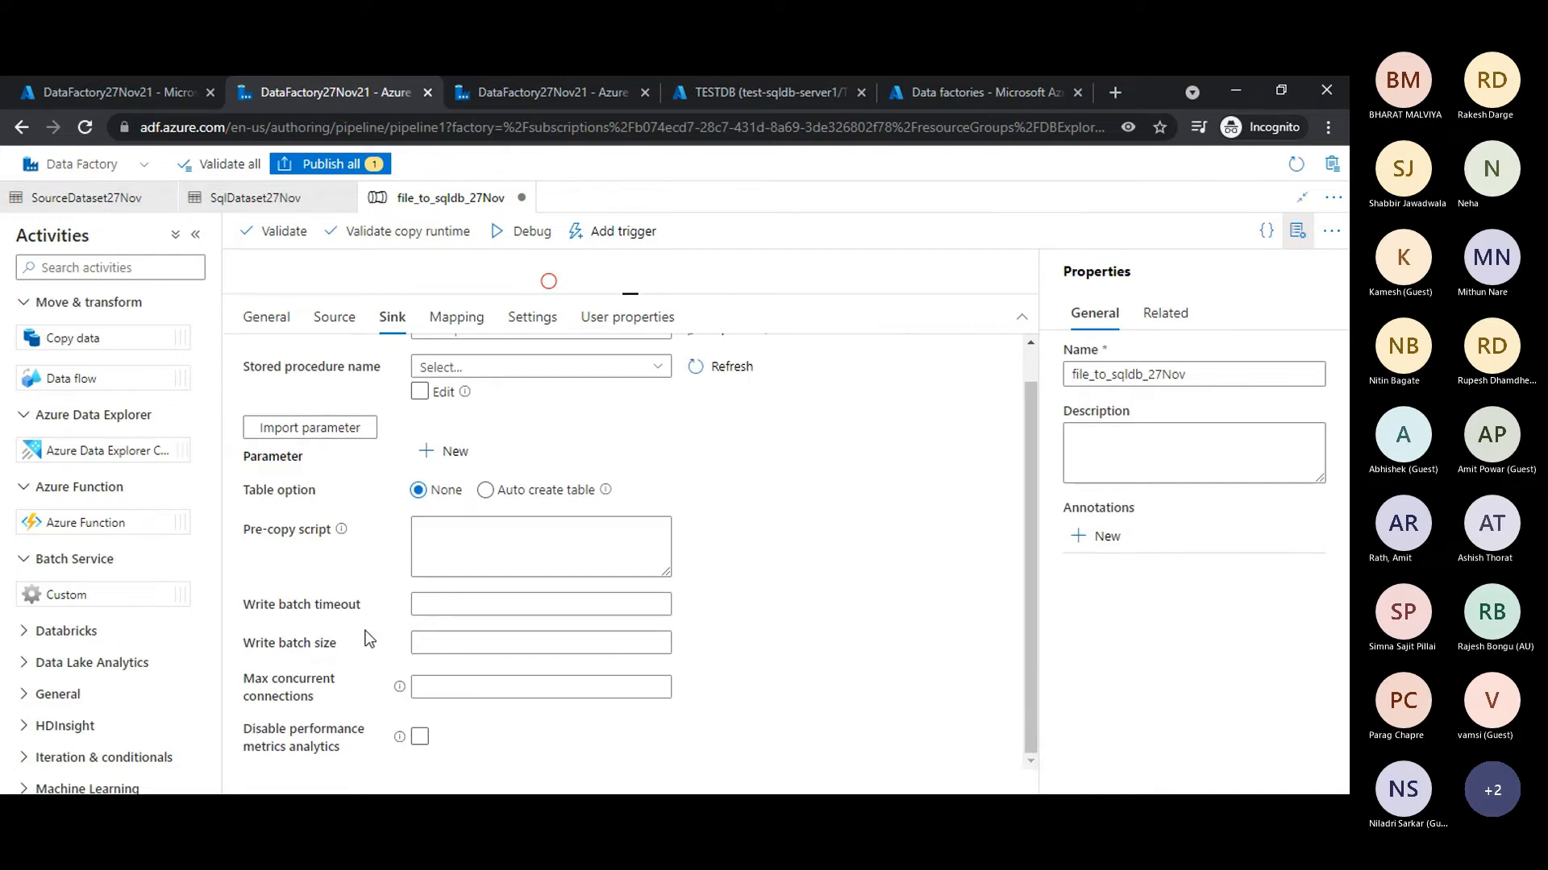
pyautogui.scroll(1, 369, 639)
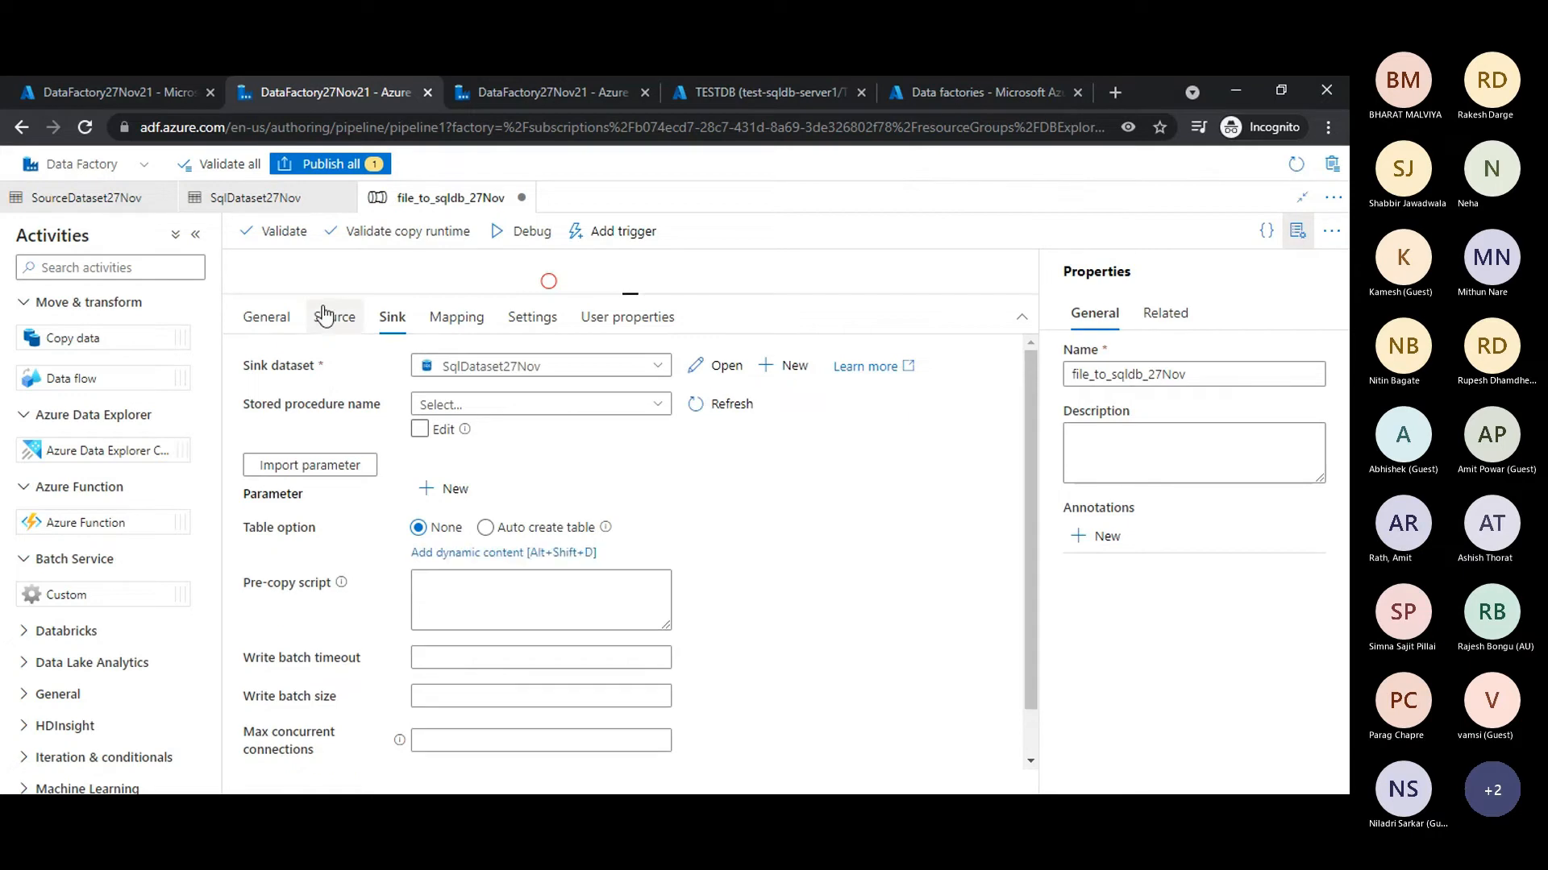
pyautogui.click(449, 323)
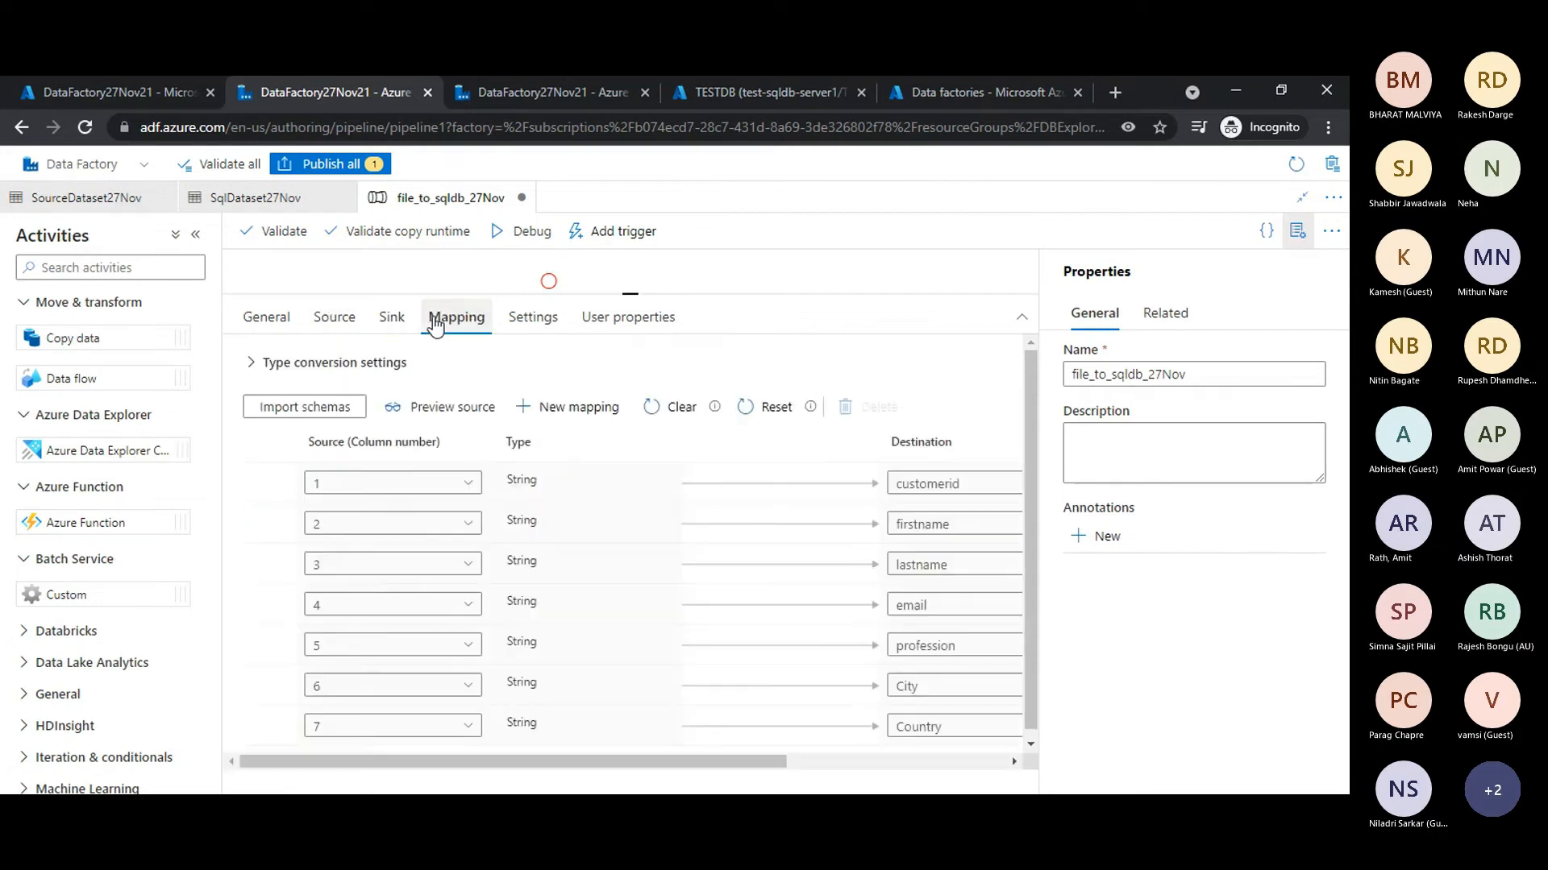
pyautogui.click(394, 320)
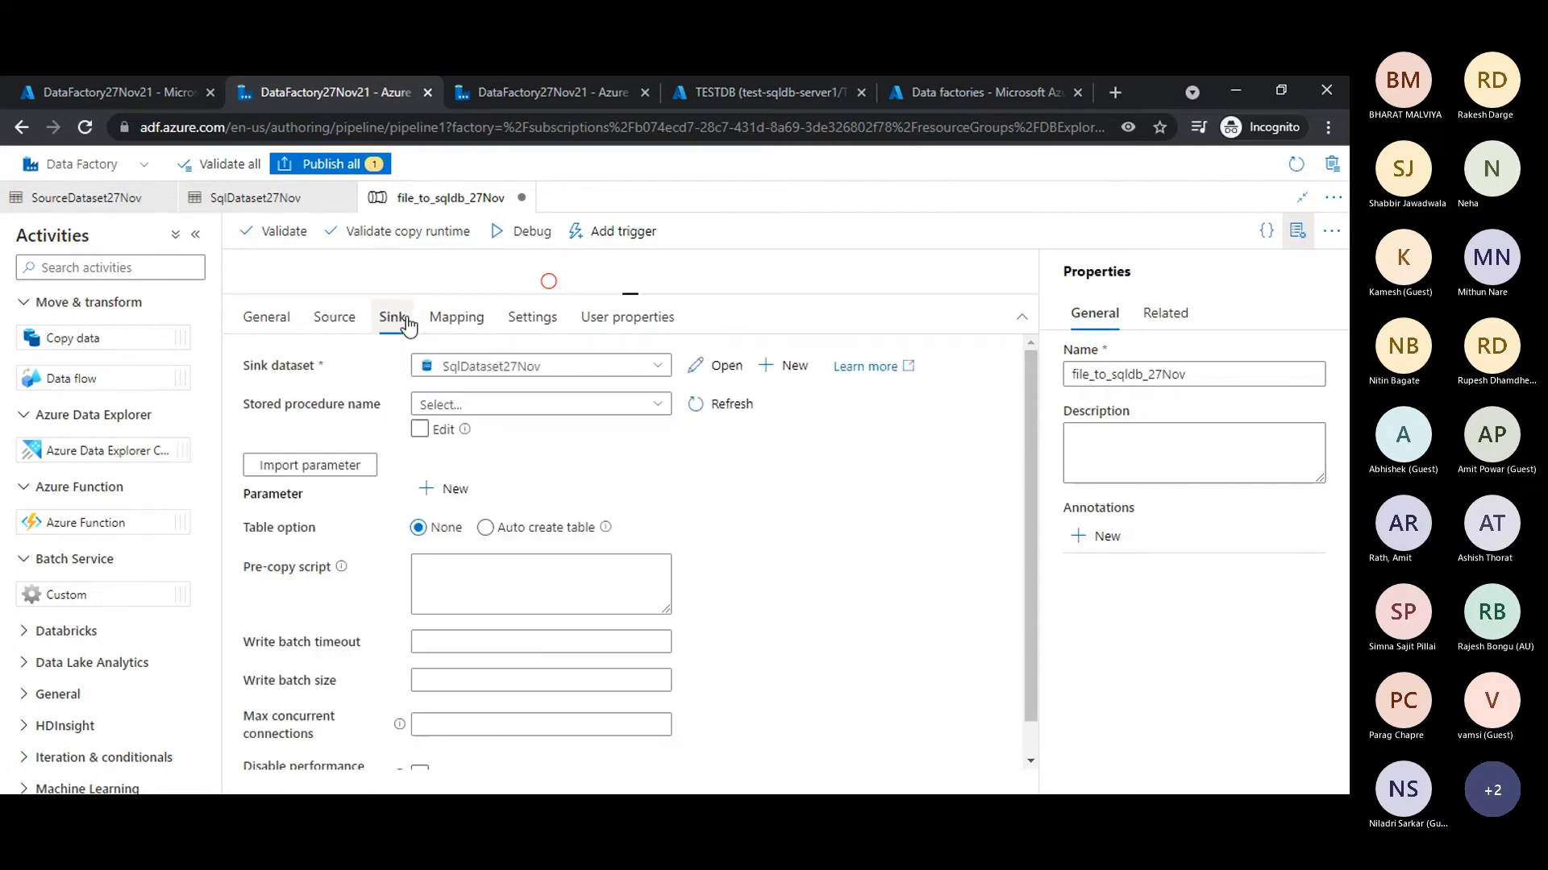
pyautogui.click(351, 327)
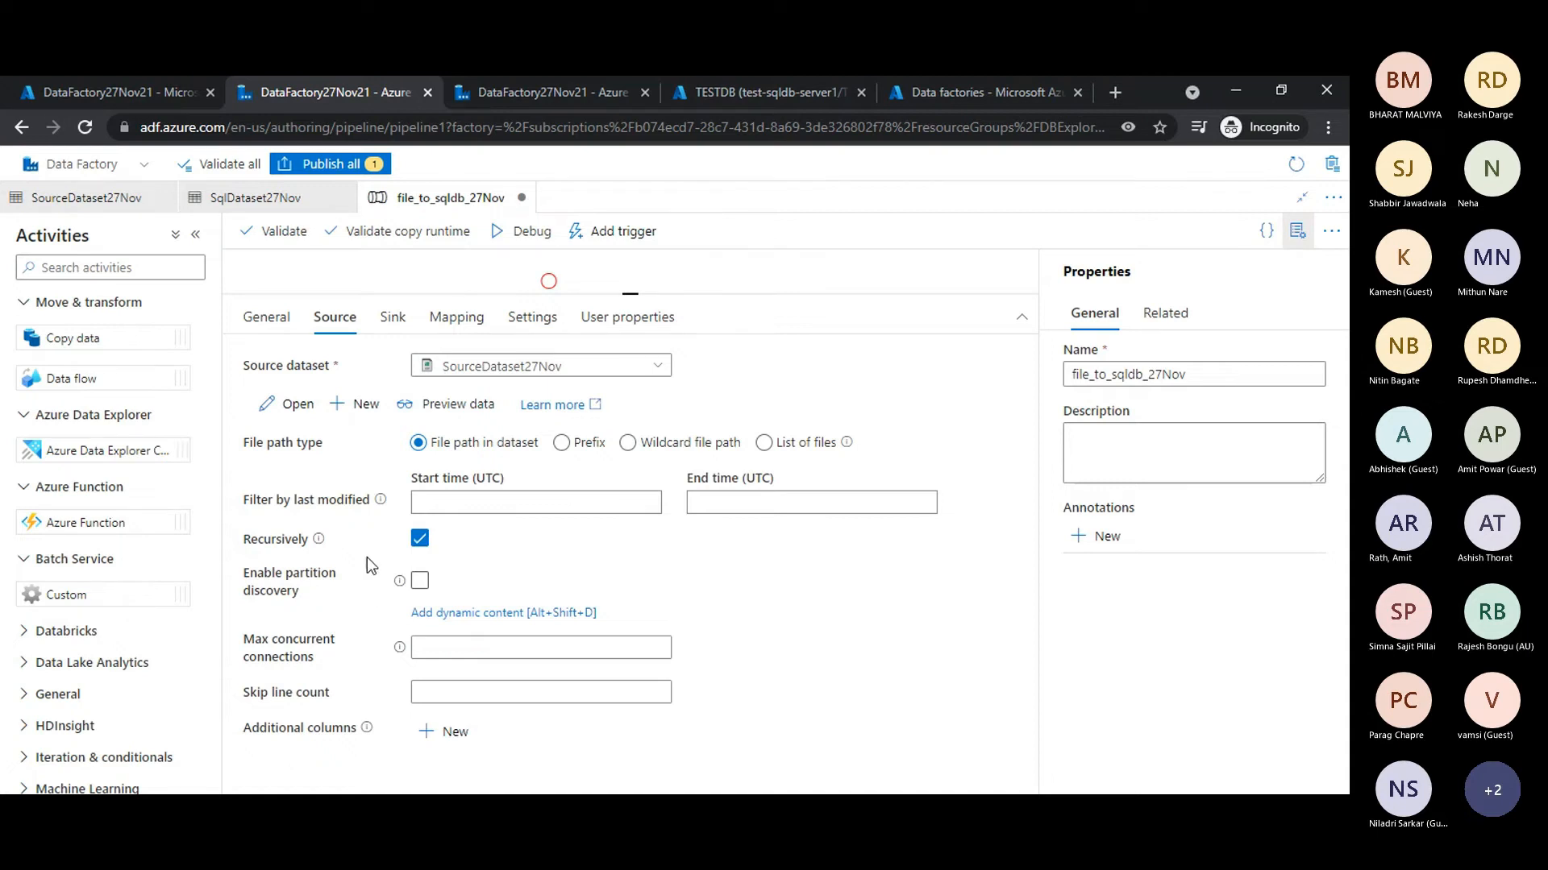
# - Preview the source dataset's sampledata.csv, look through its header and rows, and close the preview
pyautogui.click(466, 413)
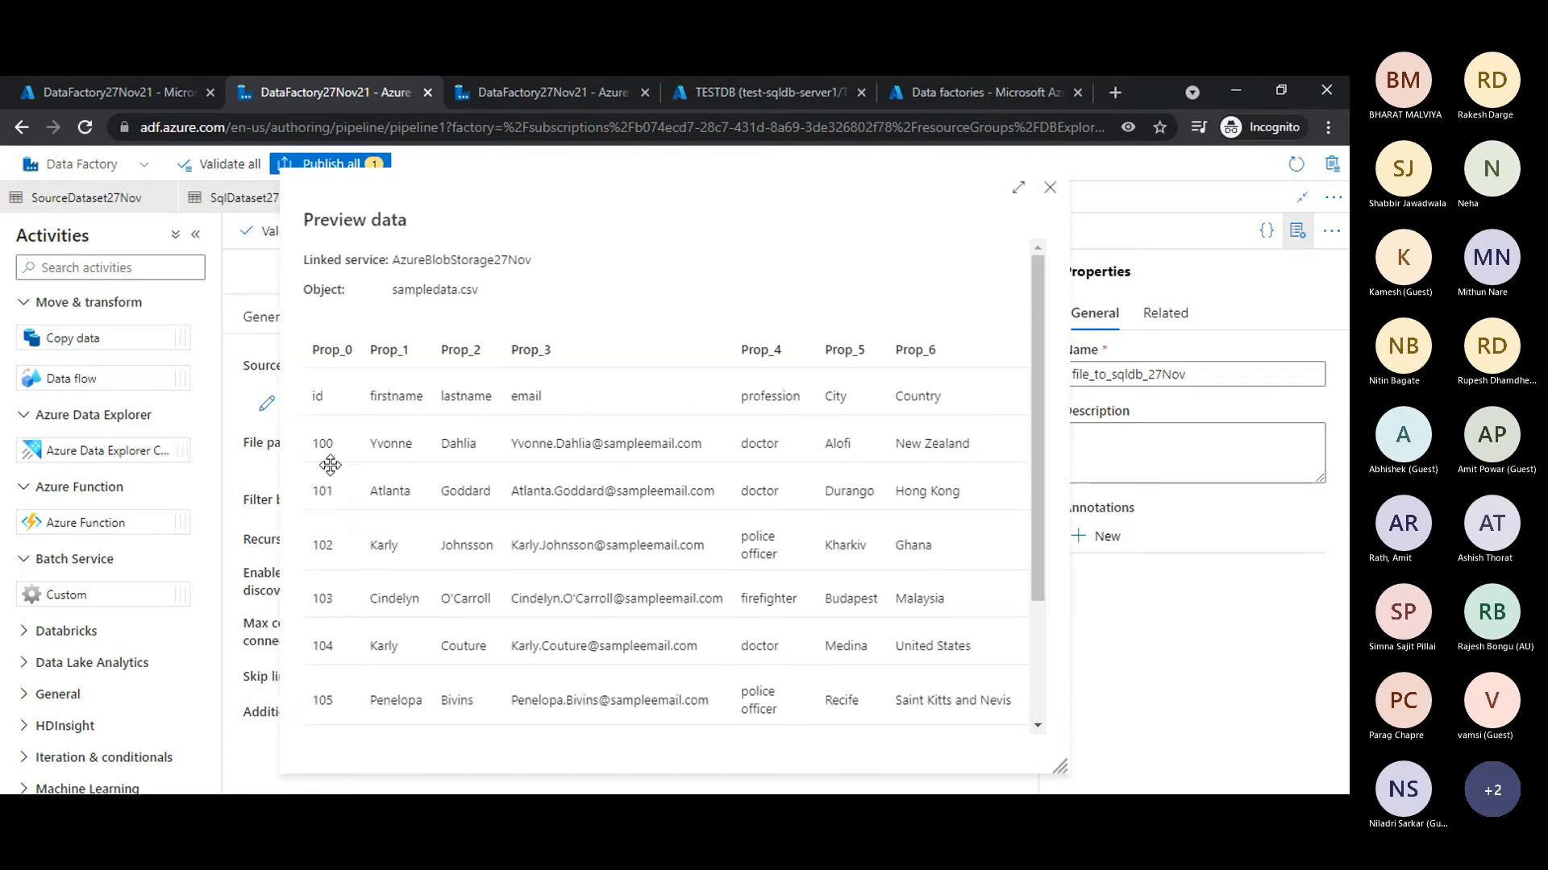
pyautogui.moveTo(588, 194); pyautogui.dragTo(661, 188)
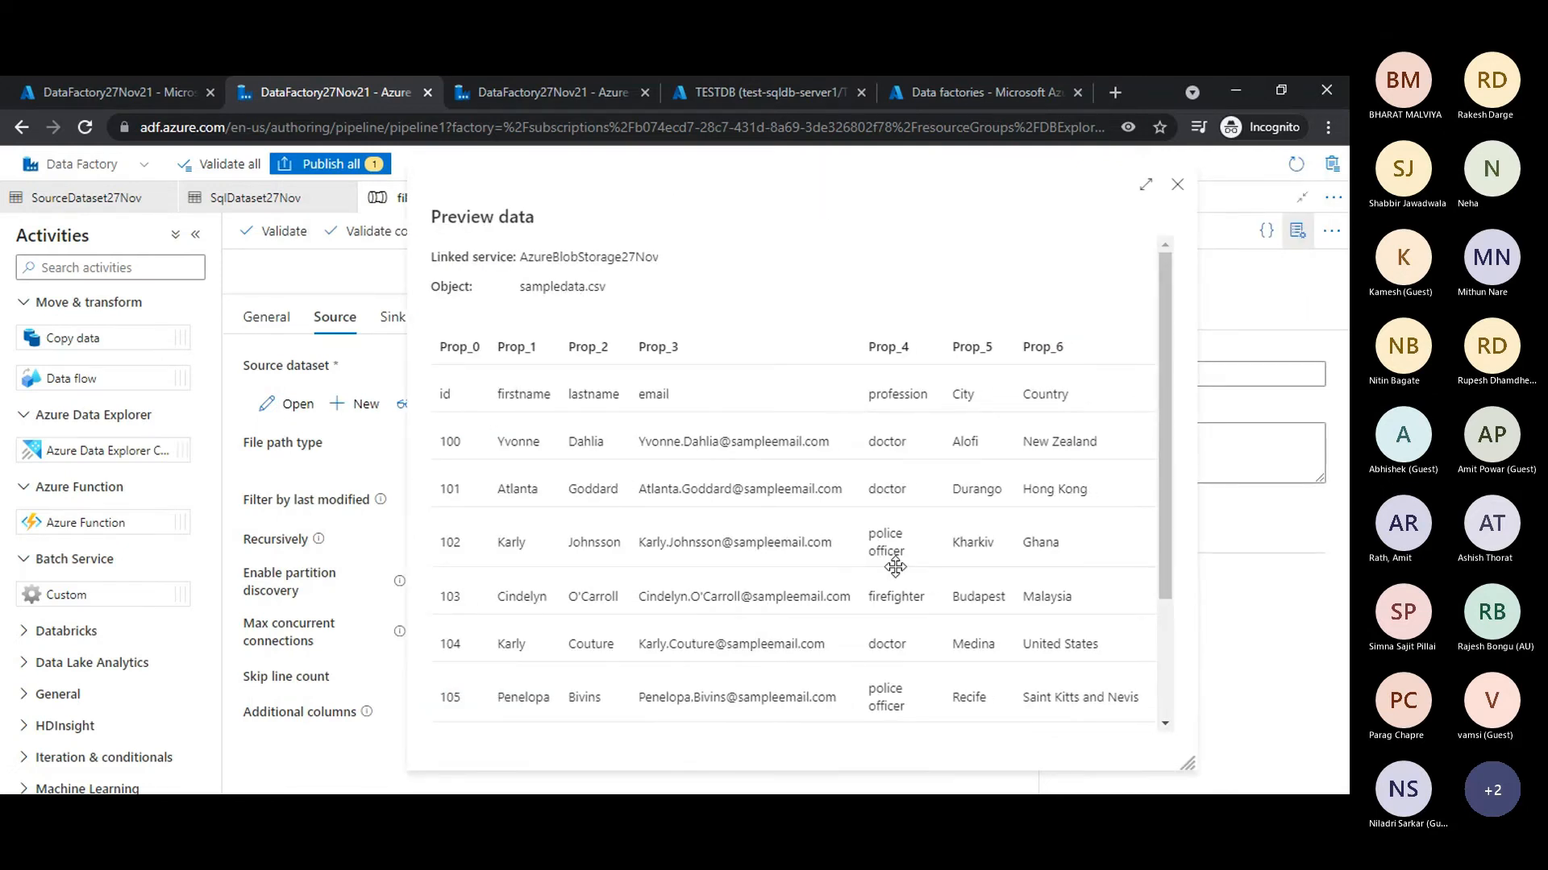
pyautogui.scroll(-3, 893, 565)
pyautogui.scroll(3, 893, 565)
pyautogui.click(1177, 187)
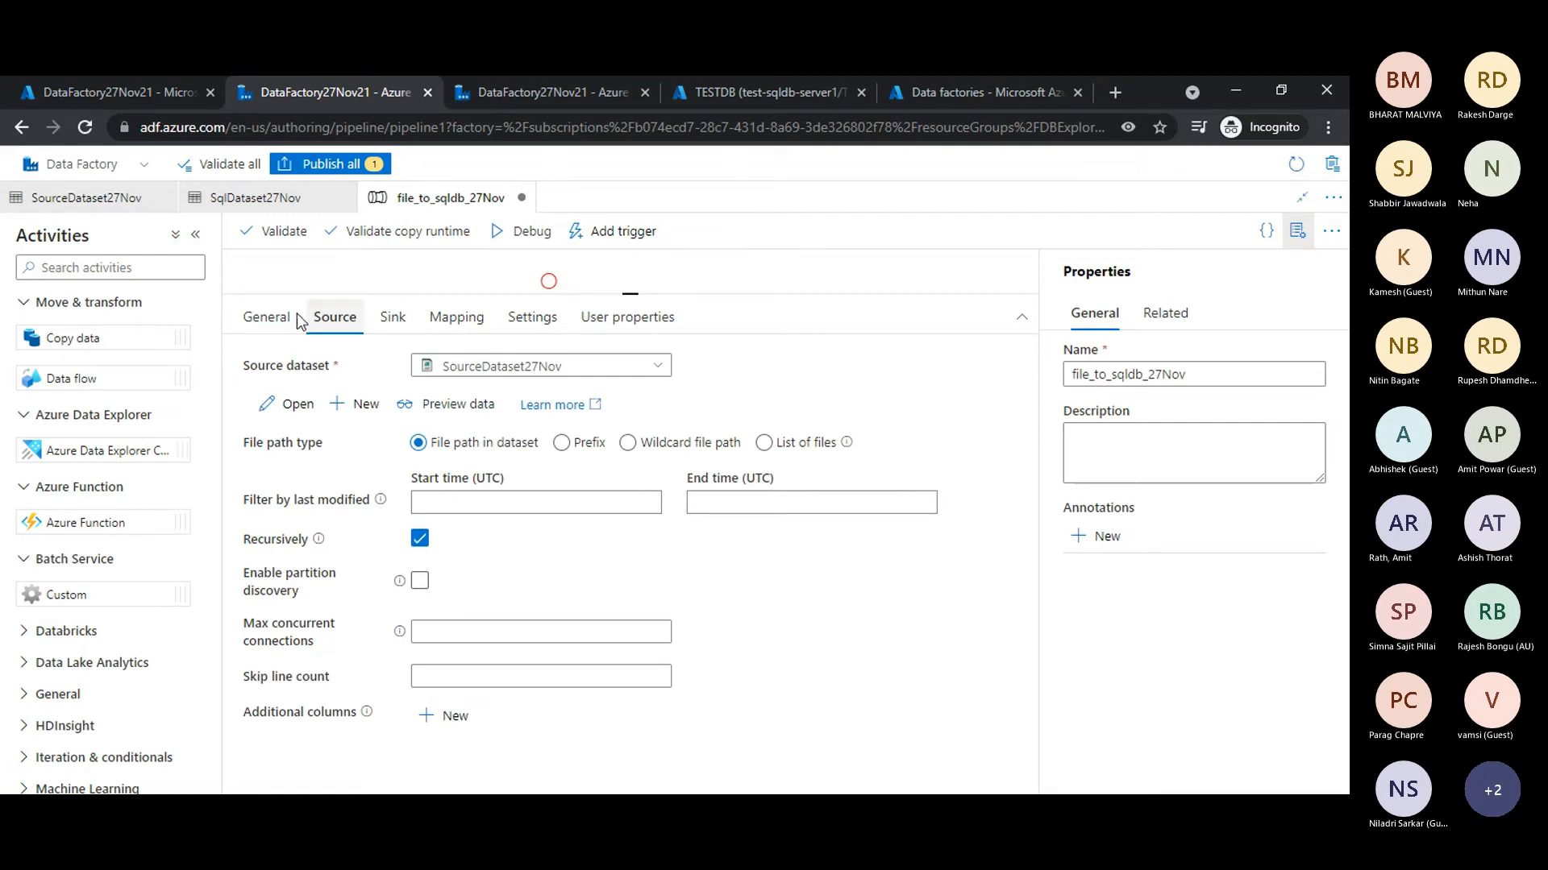
# - Review the Copy data activity's general settings and the source's skip line count option
pyautogui.click(266, 317)
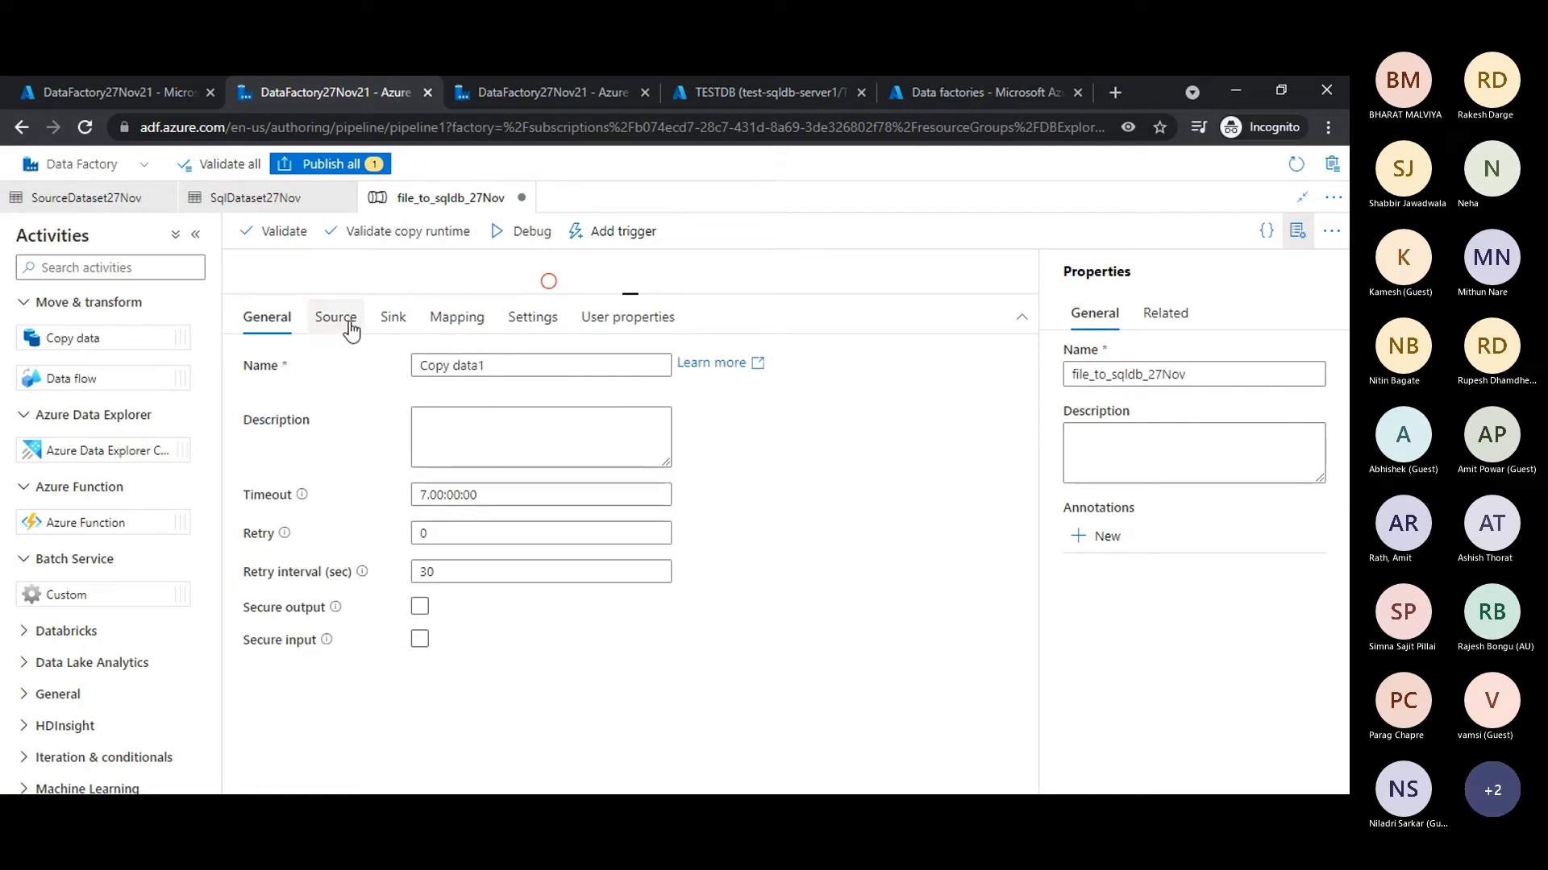
pyautogui.click(351, 326)
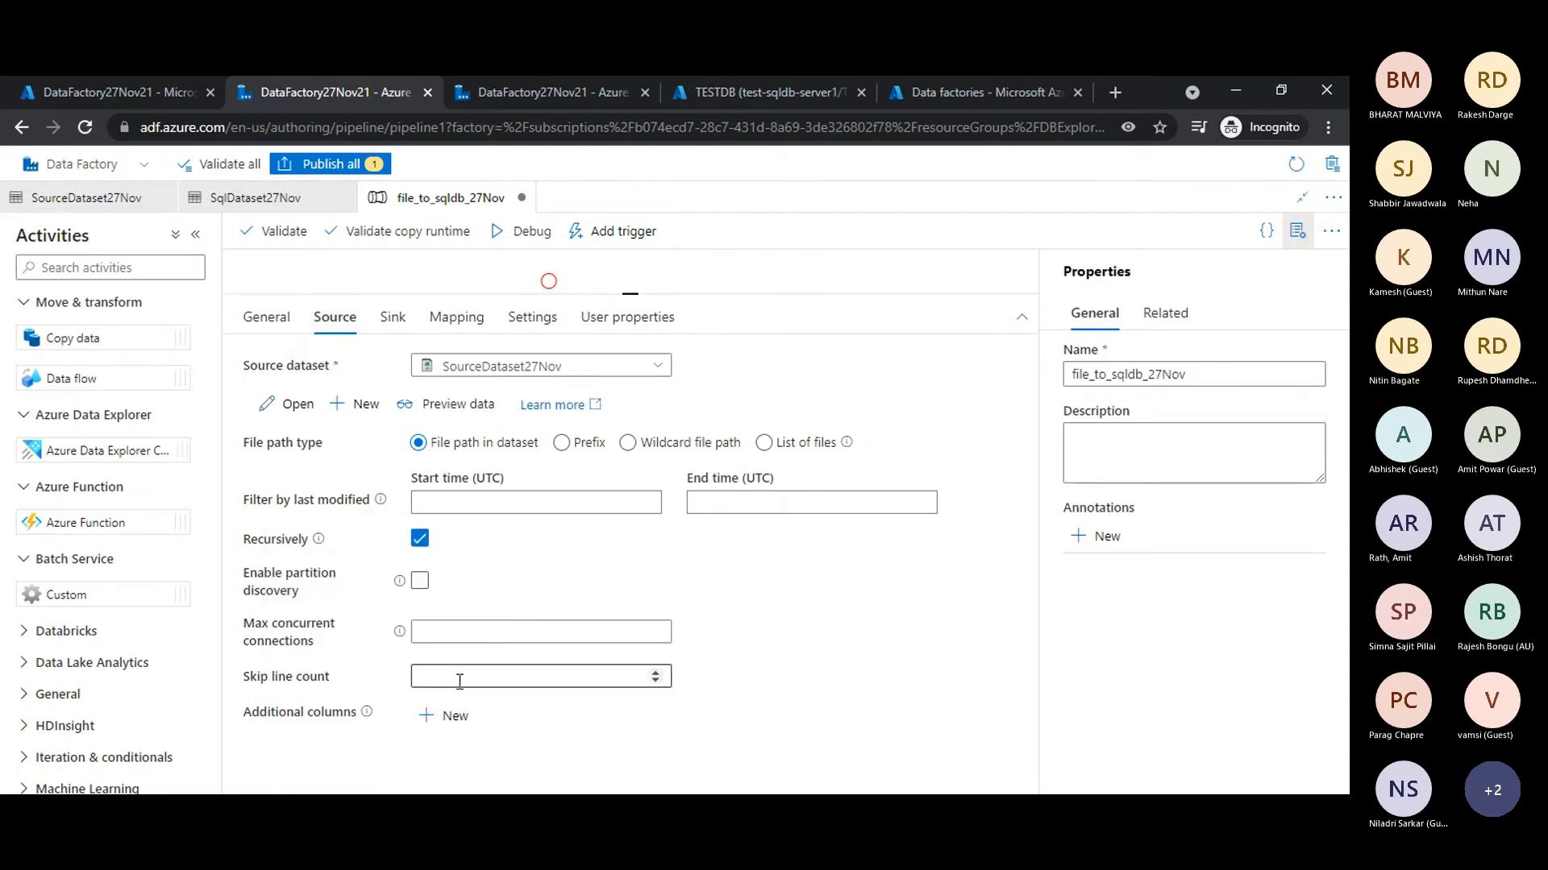
pyautogui.scroll(-1, 757, 700)
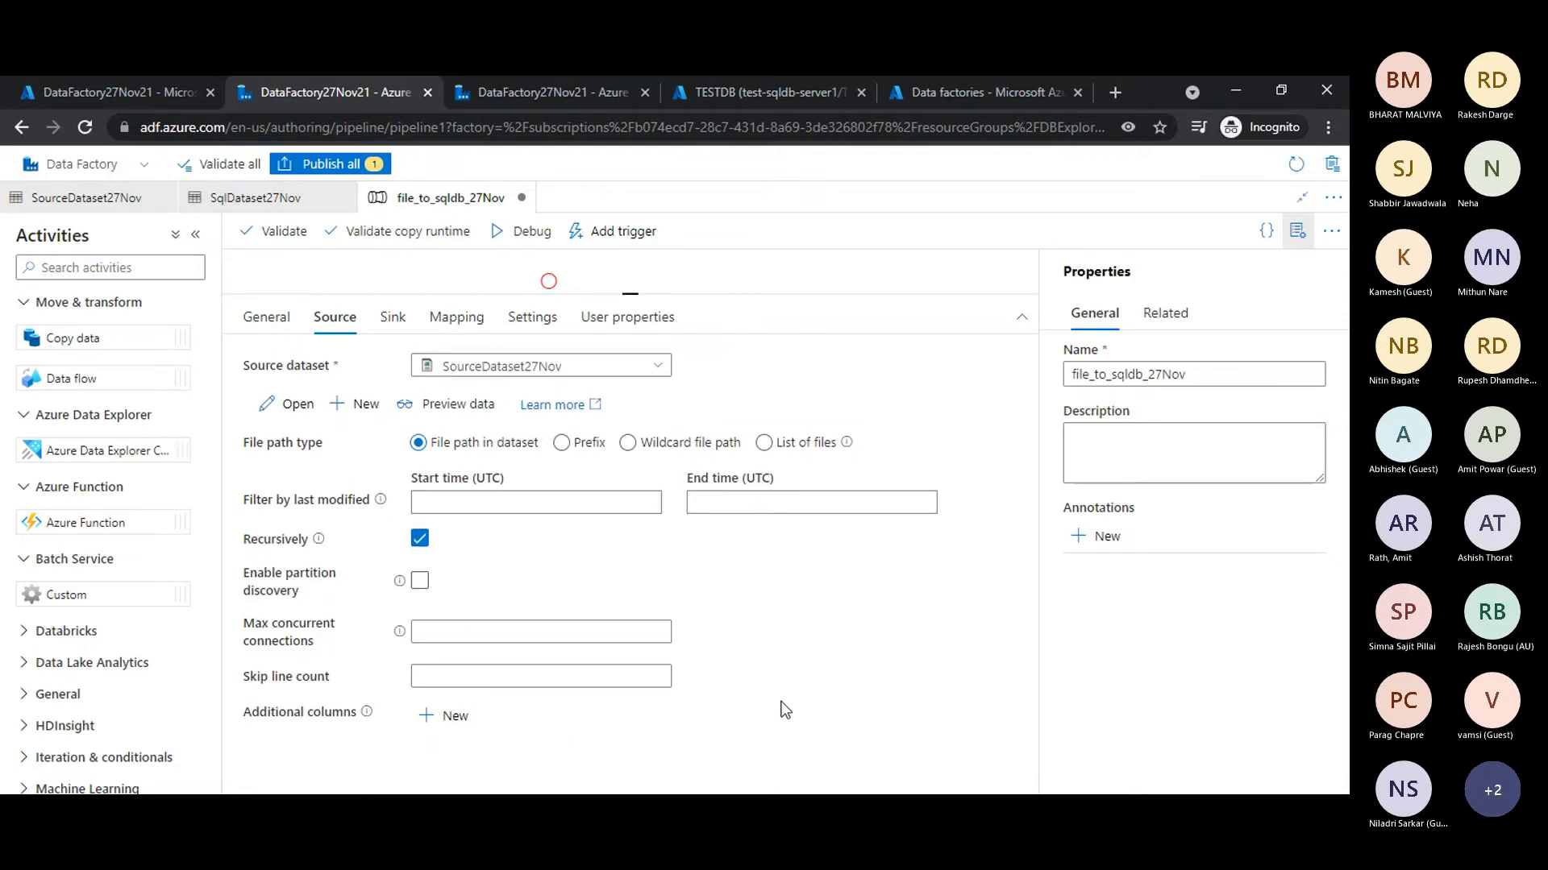
pyautogui.click(503, 674)
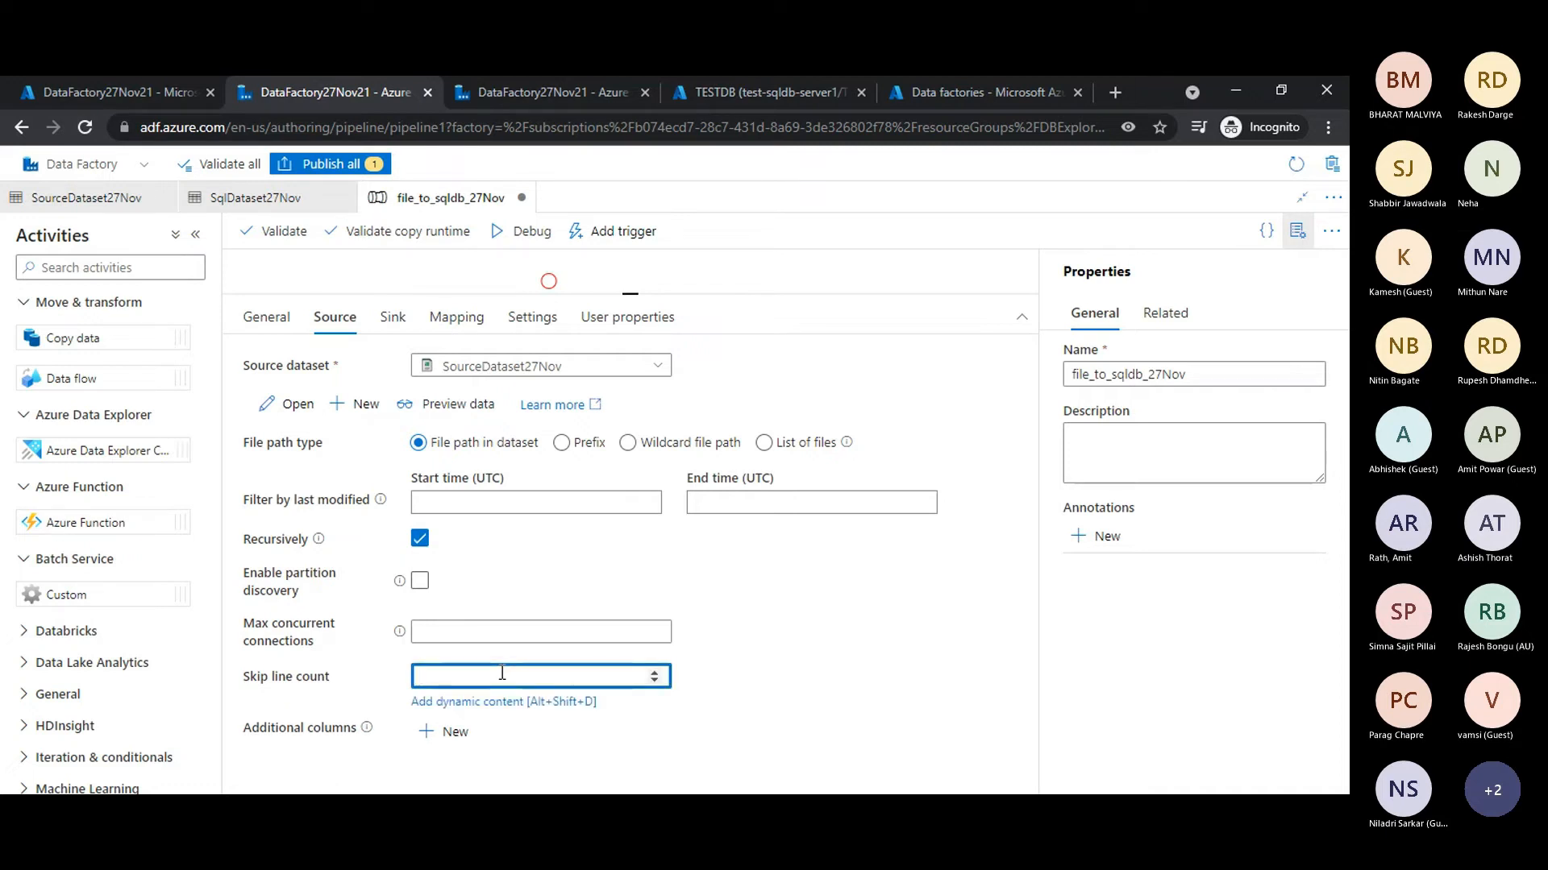
# - Return the editor from the full workspace to its normal layout and open the copy-data-file-to-sql pipeline from the TEST pipeline folder
pyautogui.click(1302, 196)
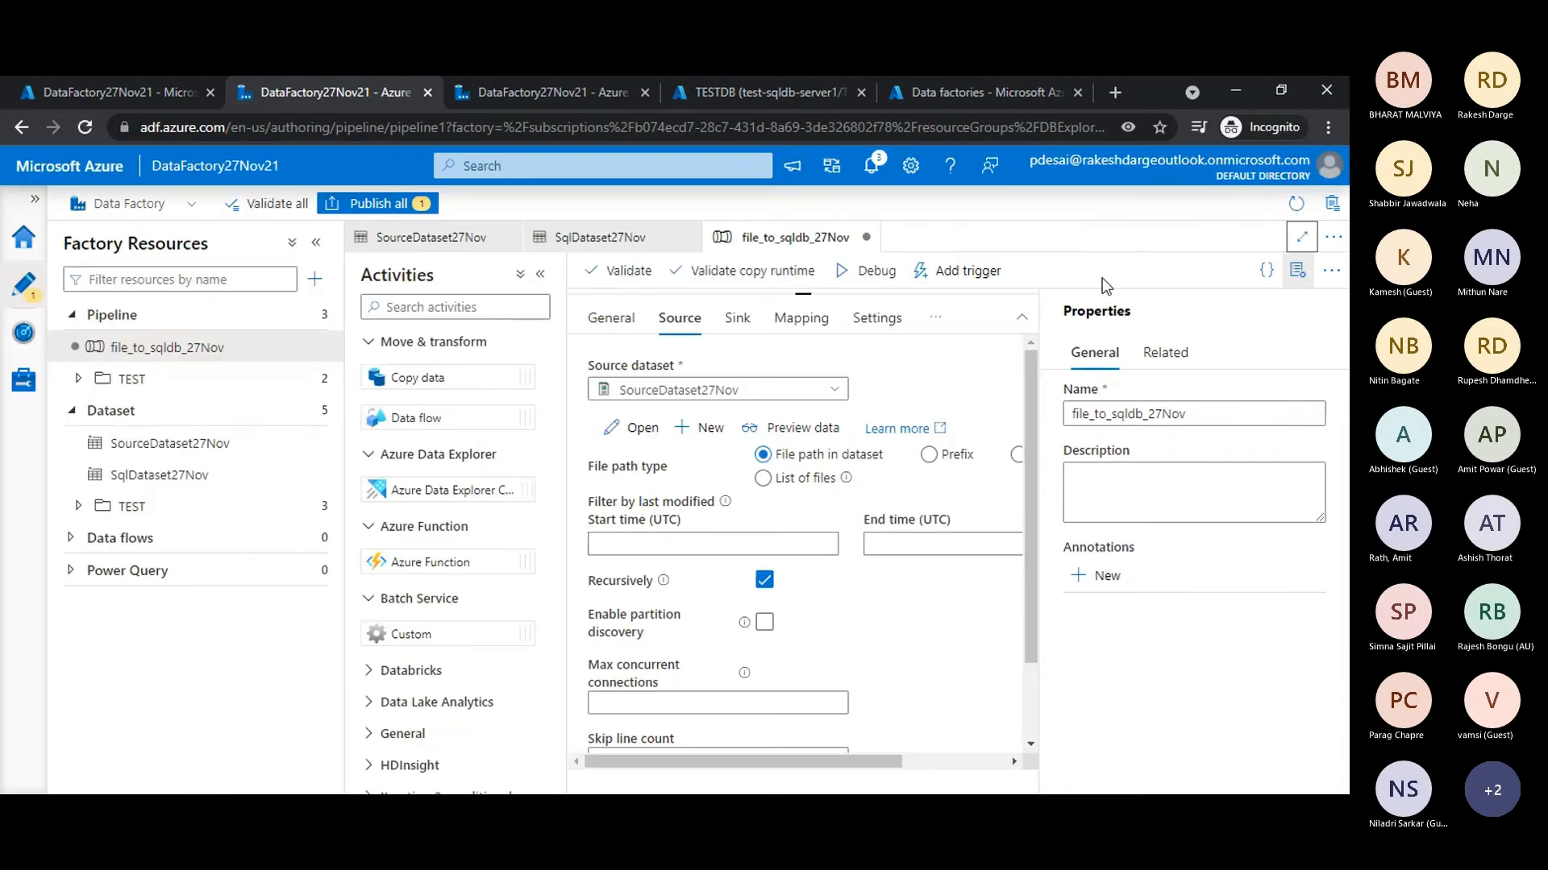
pyautogui.click(81, 380)
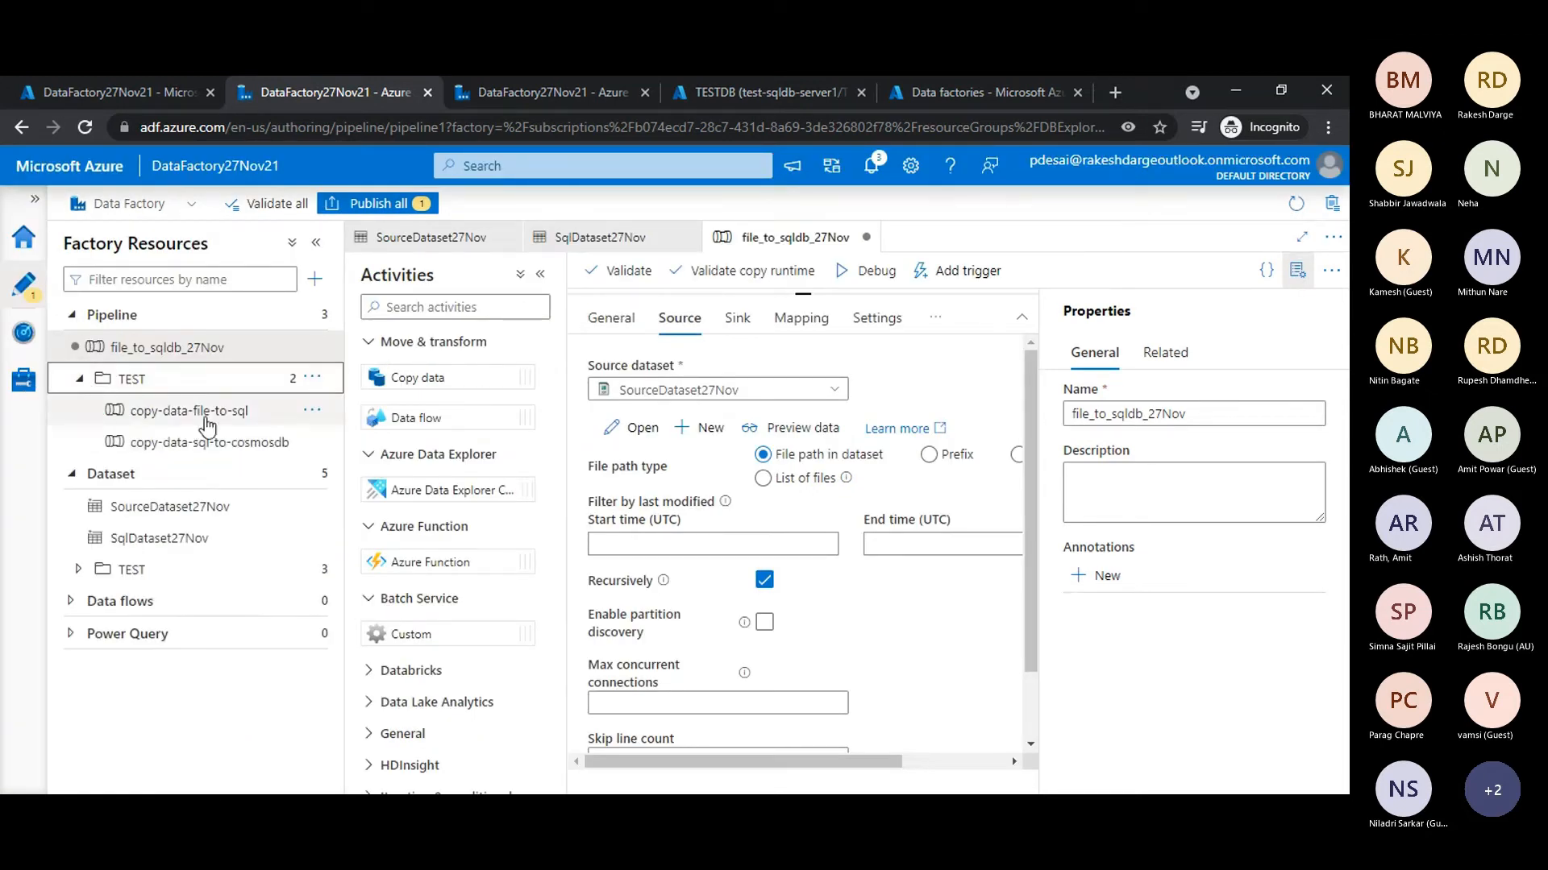
pyautogui.click(206, 421)
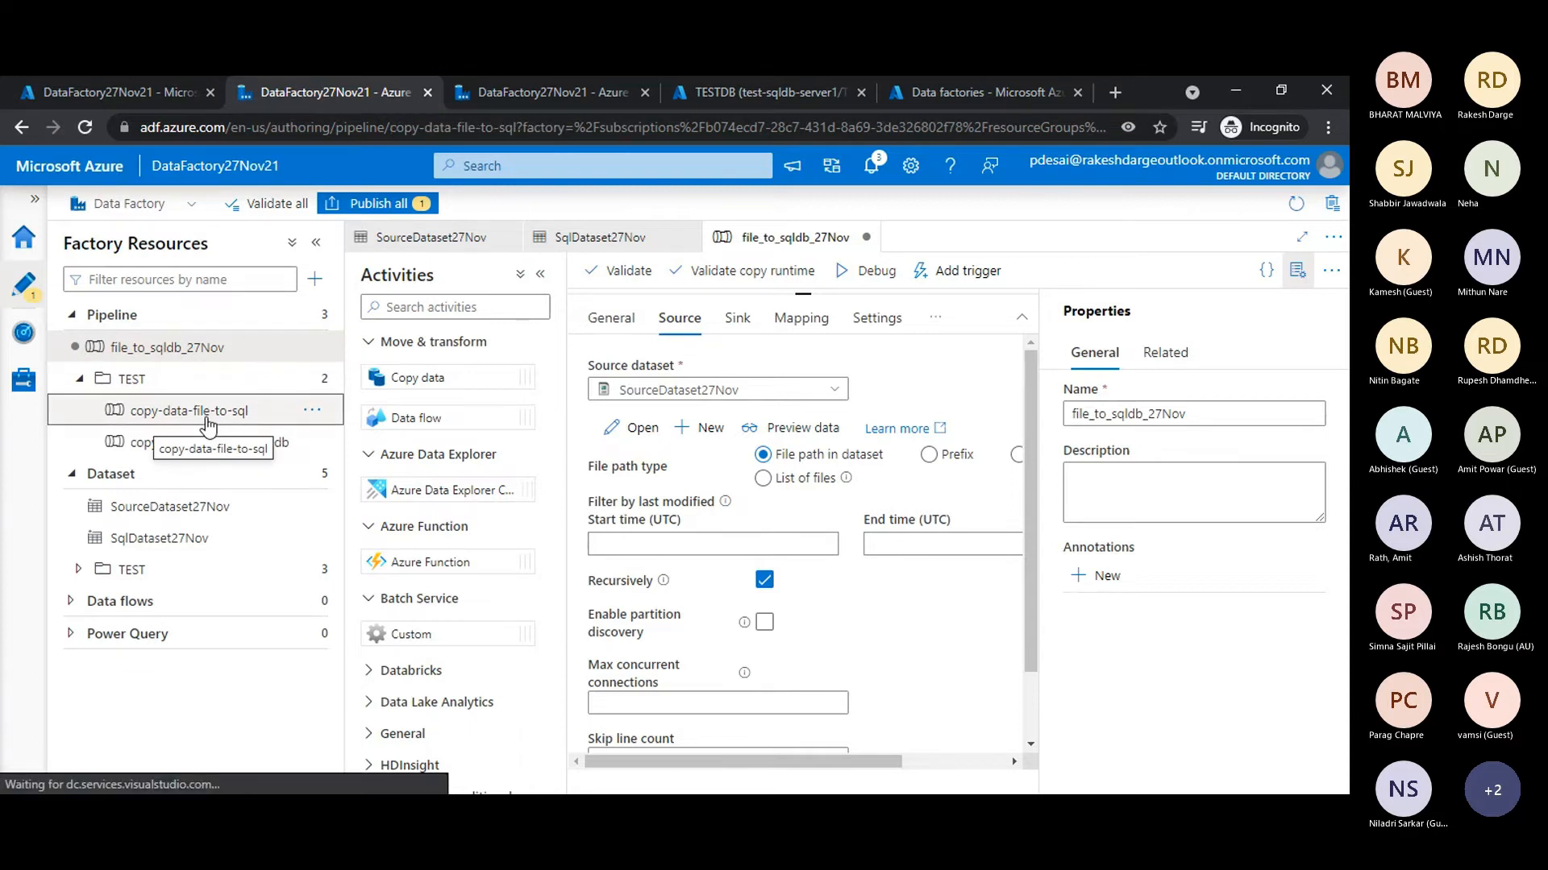
# - Select the Copy data1 activity in the copy-data-file-to-sql pipeline and review its source and sink settings
pyautogui.moveTo(836, 533); pyautogui.dragTo(863, 339)
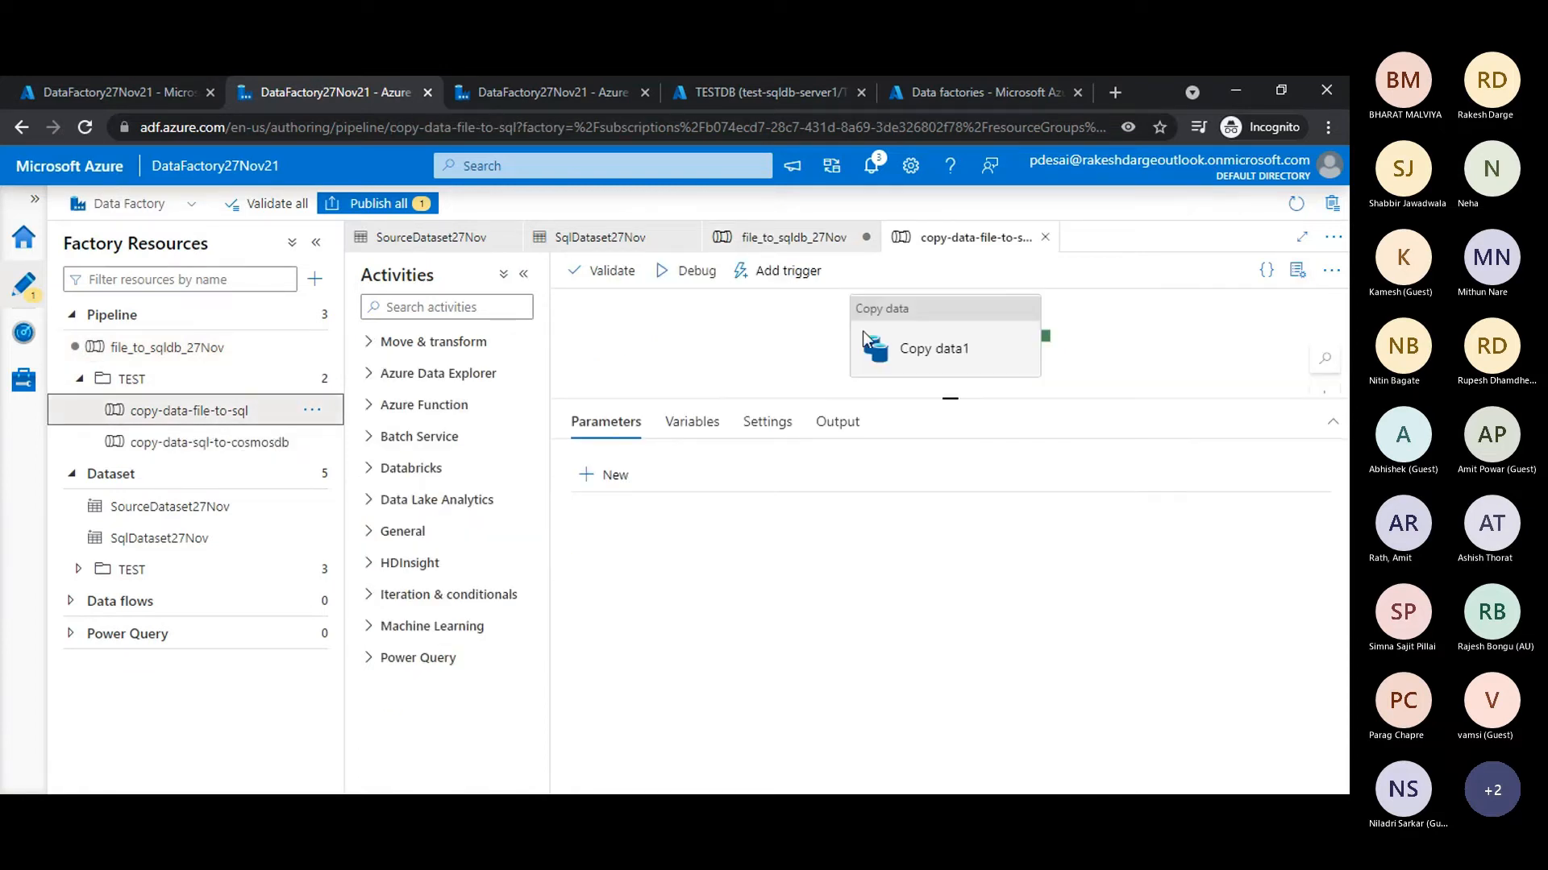
pyautogui.click(865, 339)
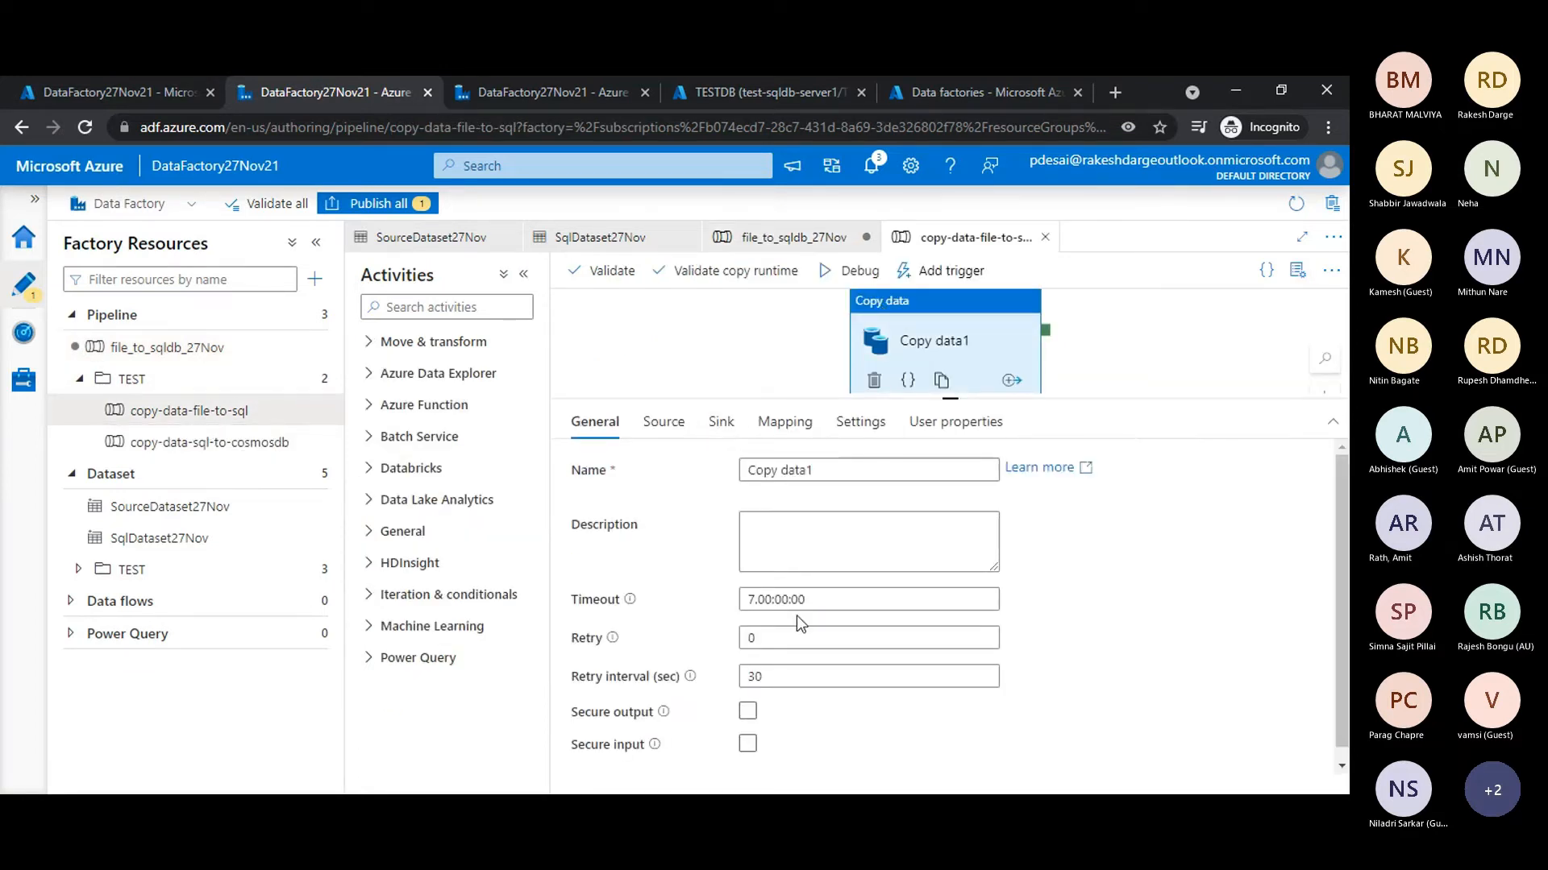
pyautogui.click(674, 435)
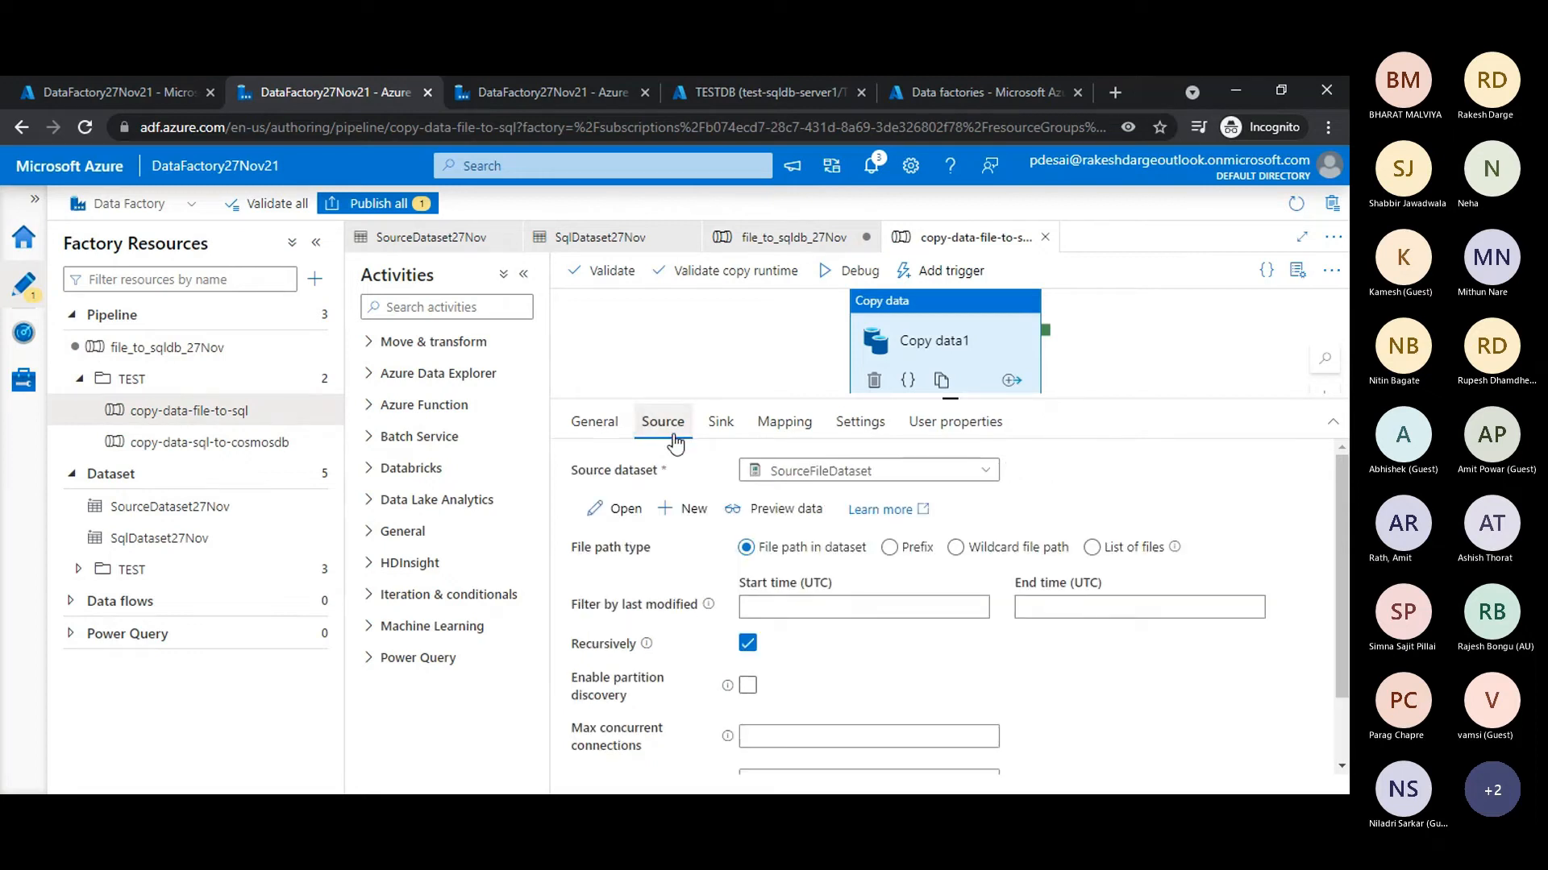
pyautogui.scroll(-1, 950, 627)
pyautogui.scroll(1, 949, 627)
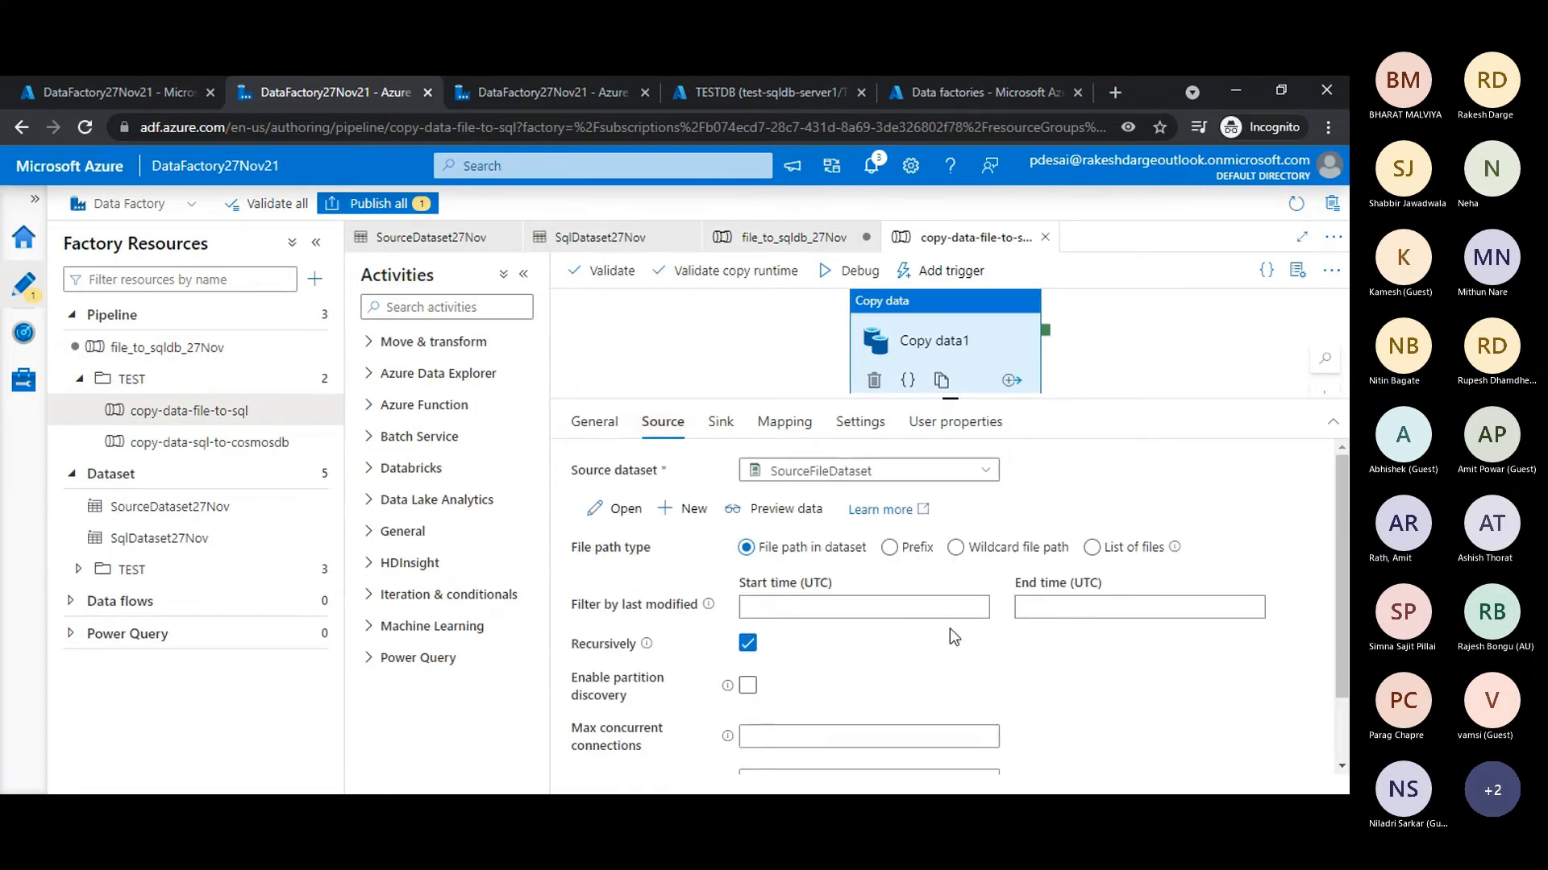
pyautogui.click(720, 422)
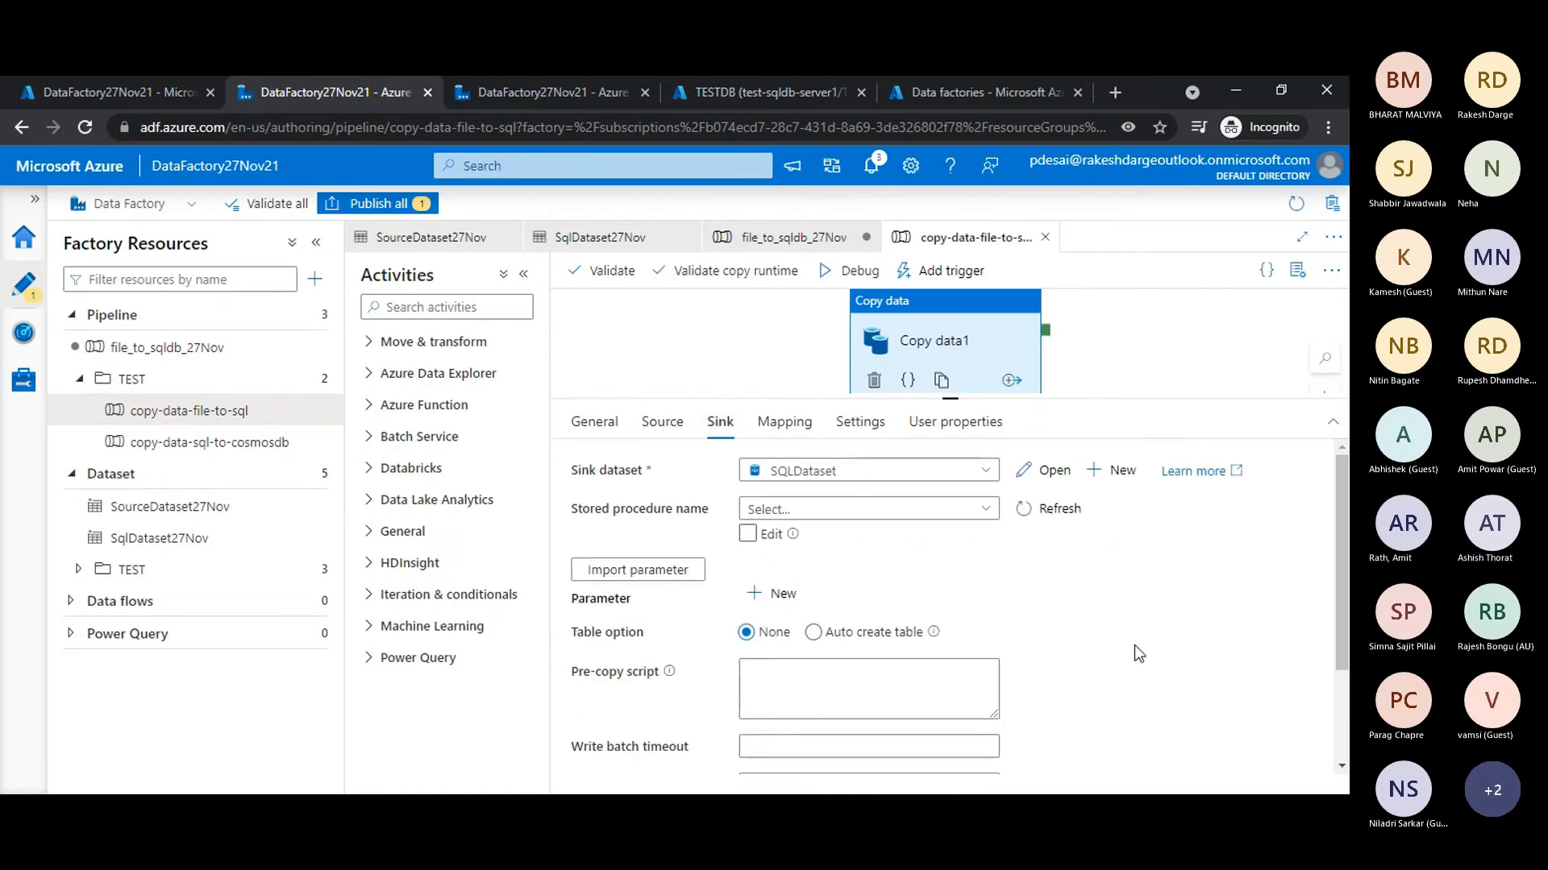
pyautogui.scroll(-2, 1134, 645)
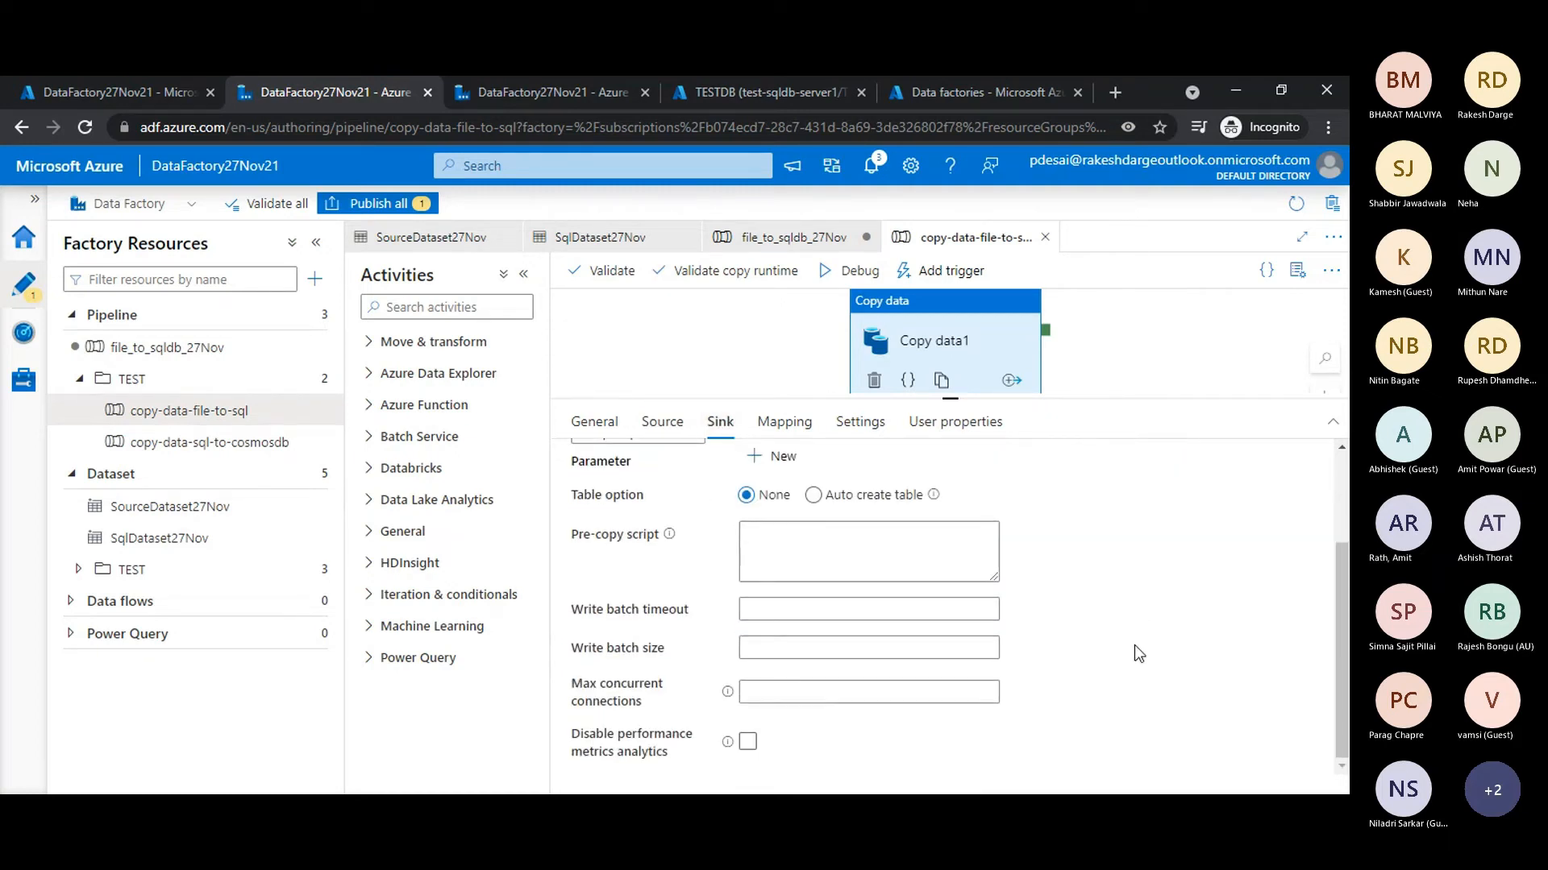
pyautogui.scroll(3, 1134, 645)
# - Review the Copy data1 activity's column mapping, performance settings and remaining source options
pyautogui.click(779, 427)
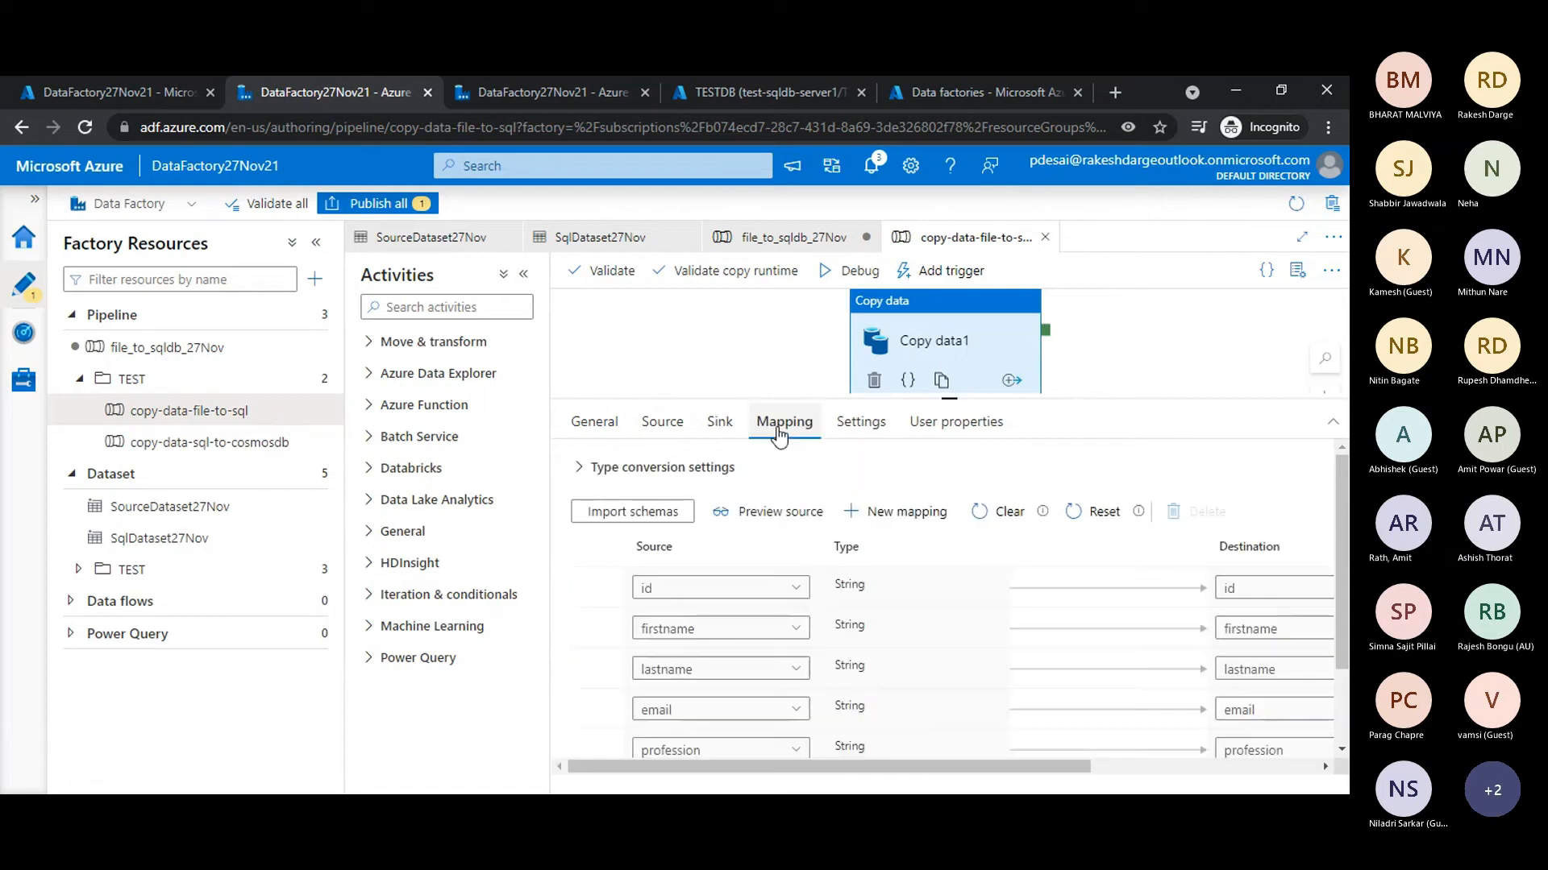
pyautogui.scroll(-2, 906, 585)
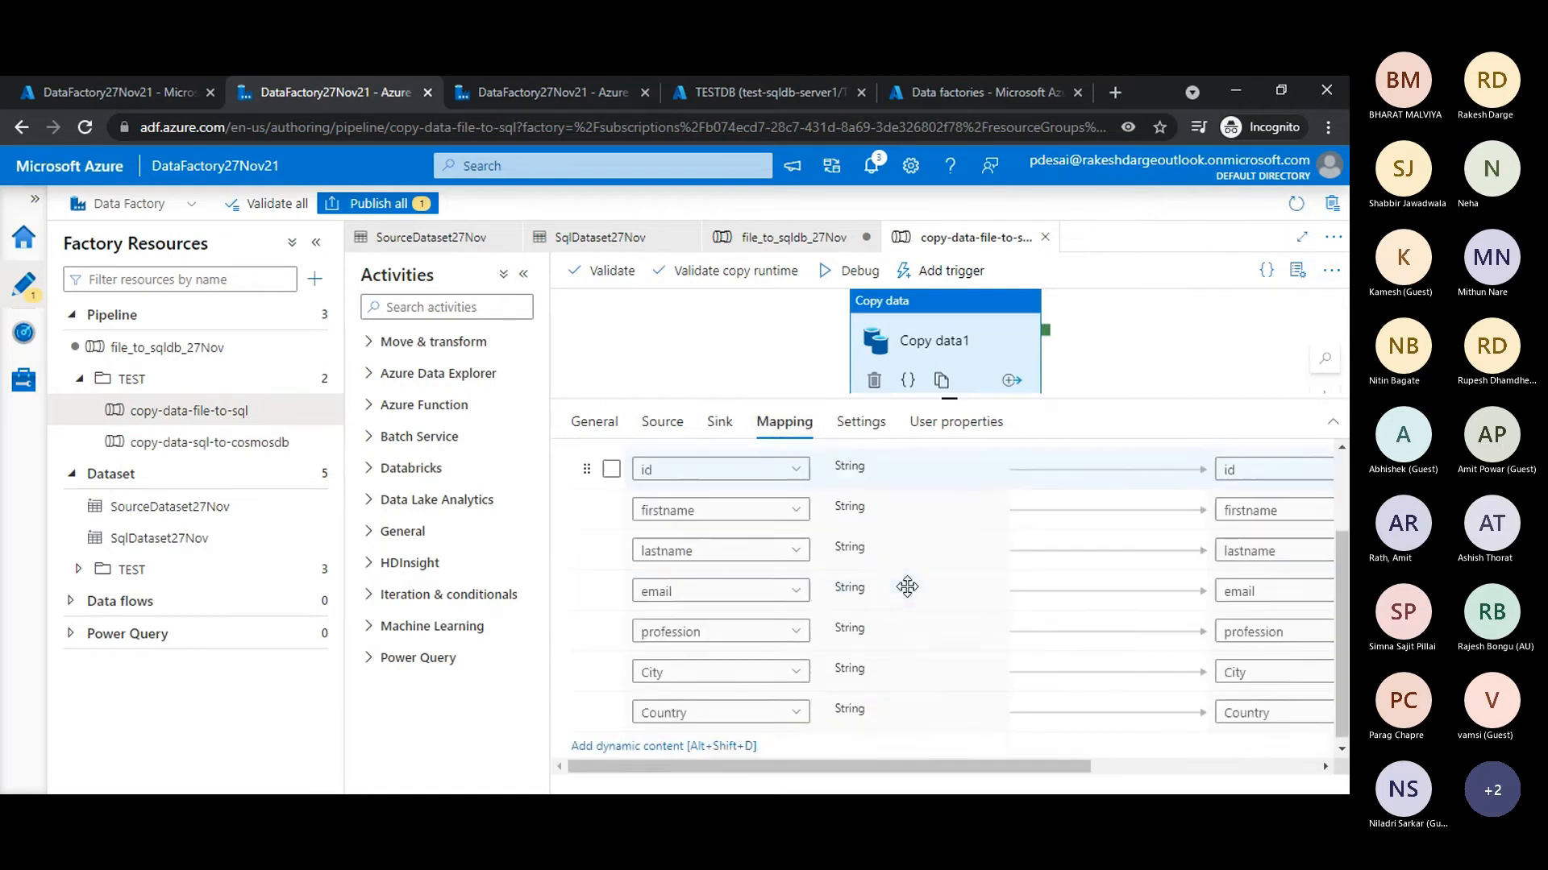
pyautogui.scroll(2, 903, 587)
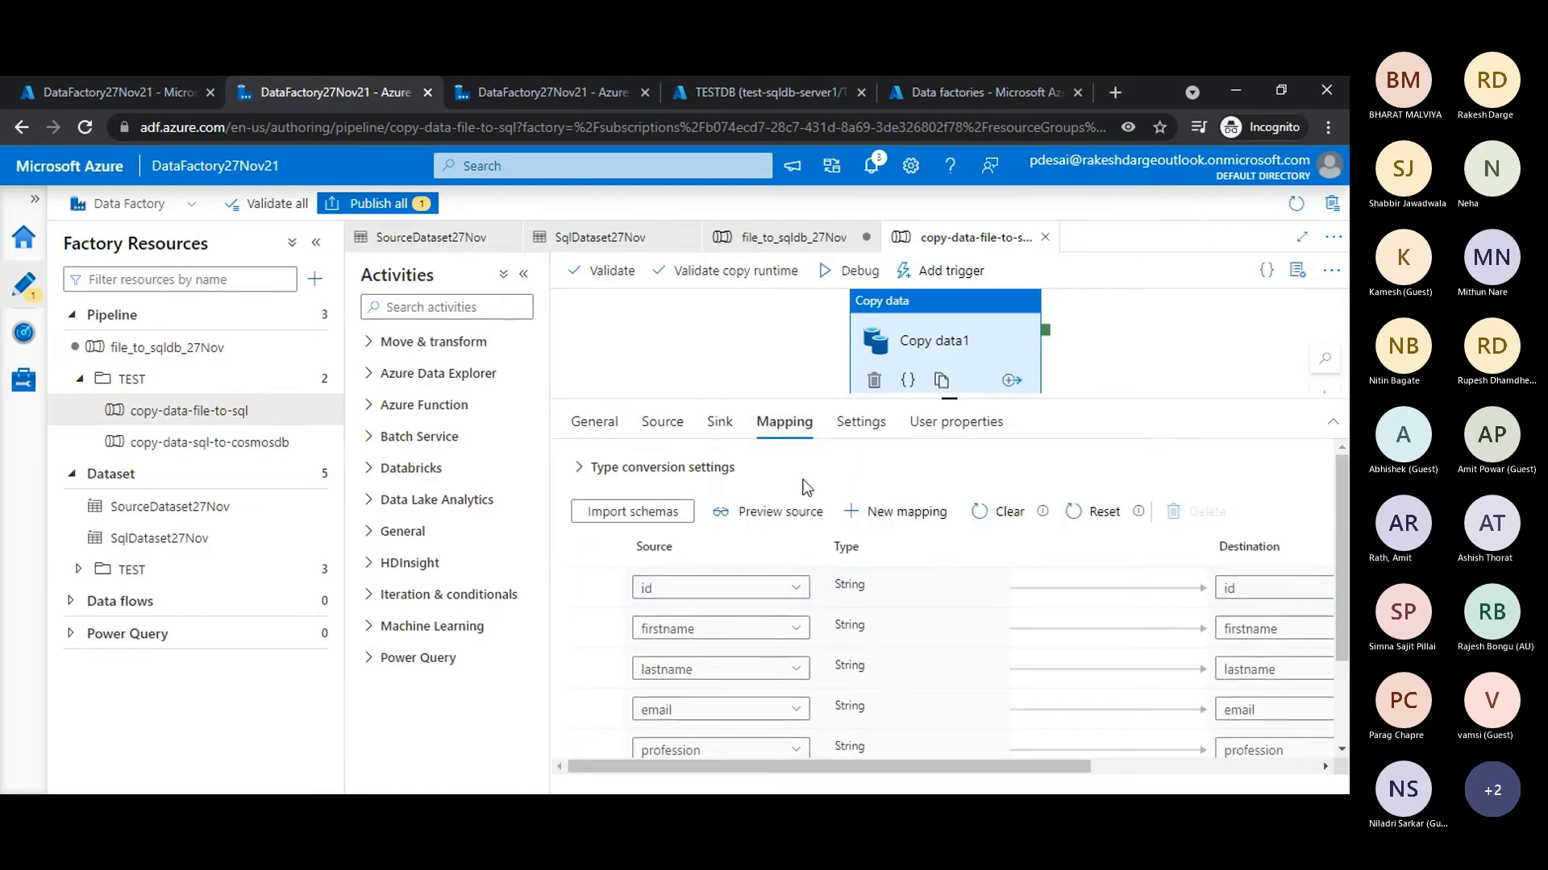
pyautogui.click(860, 421)
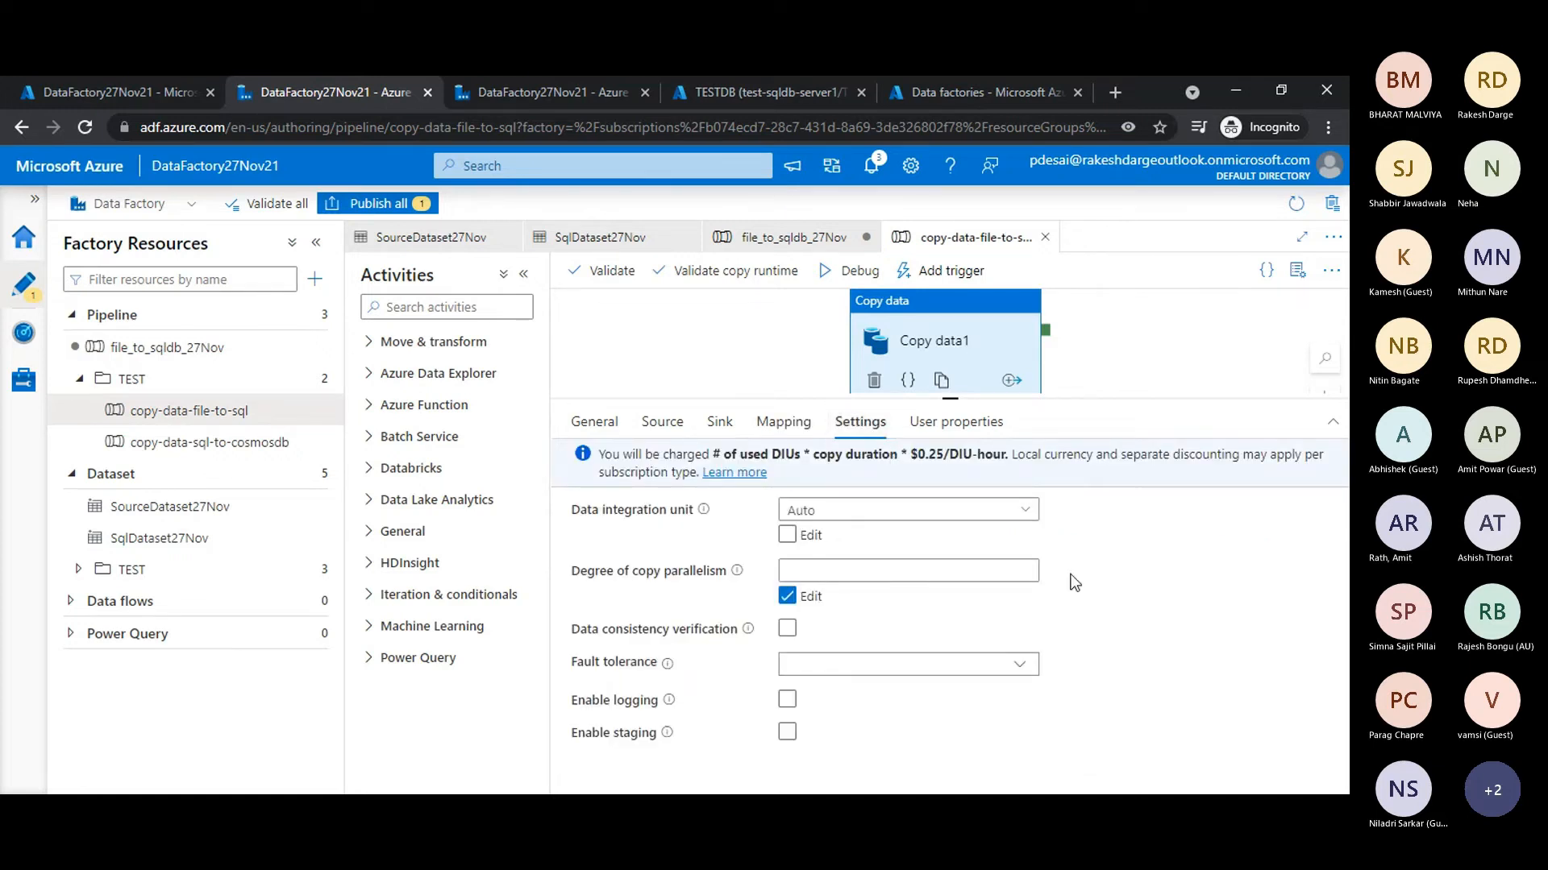
pyautogui.click(662, 427)
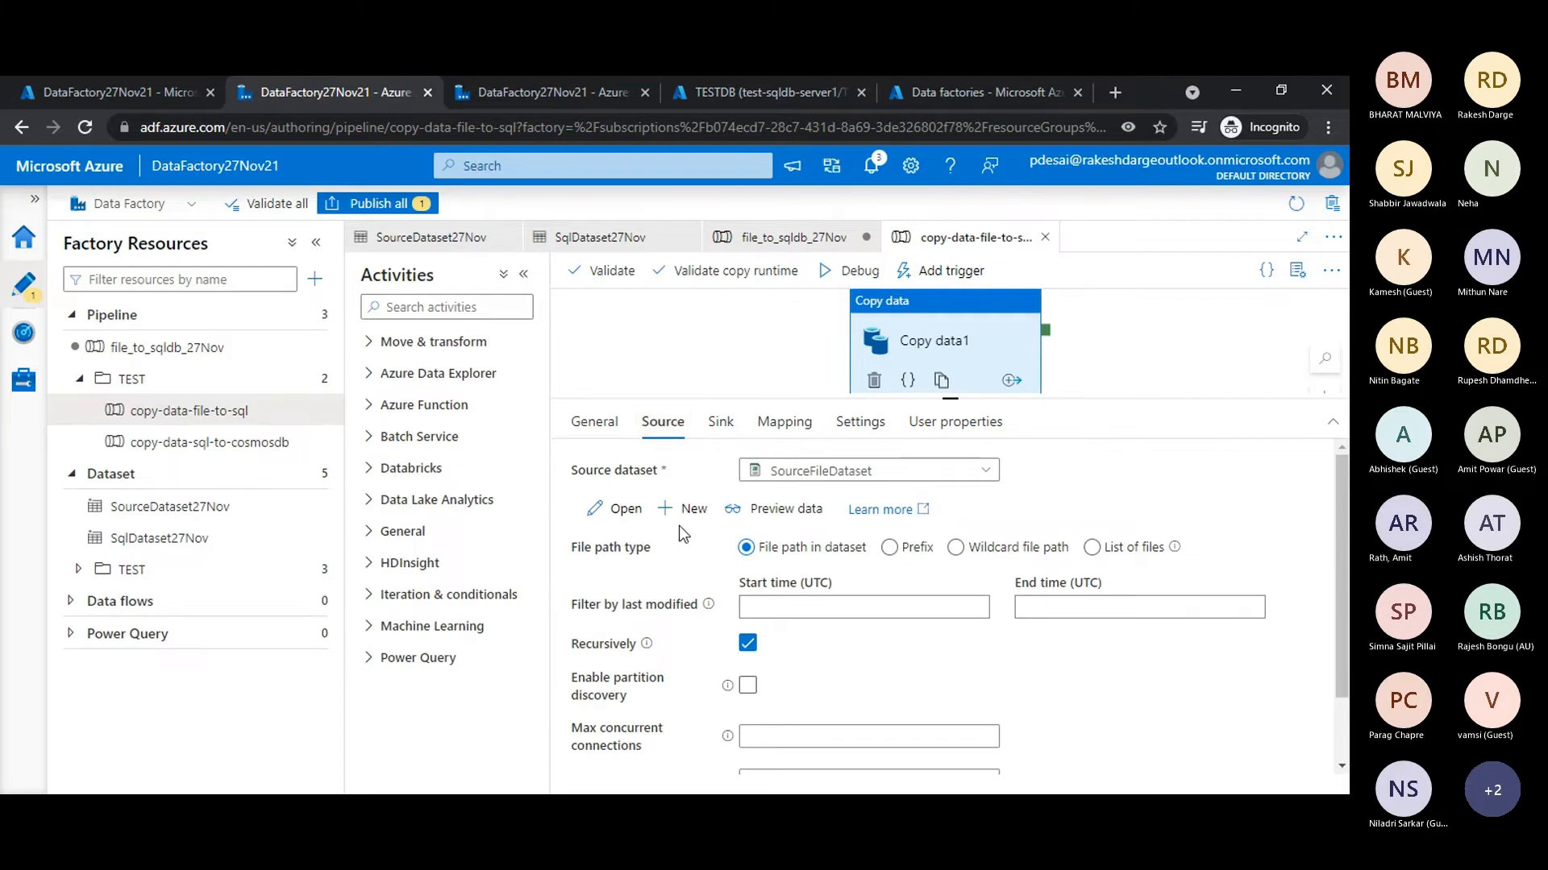
pyautogui.scroll(-1, 678, 532)
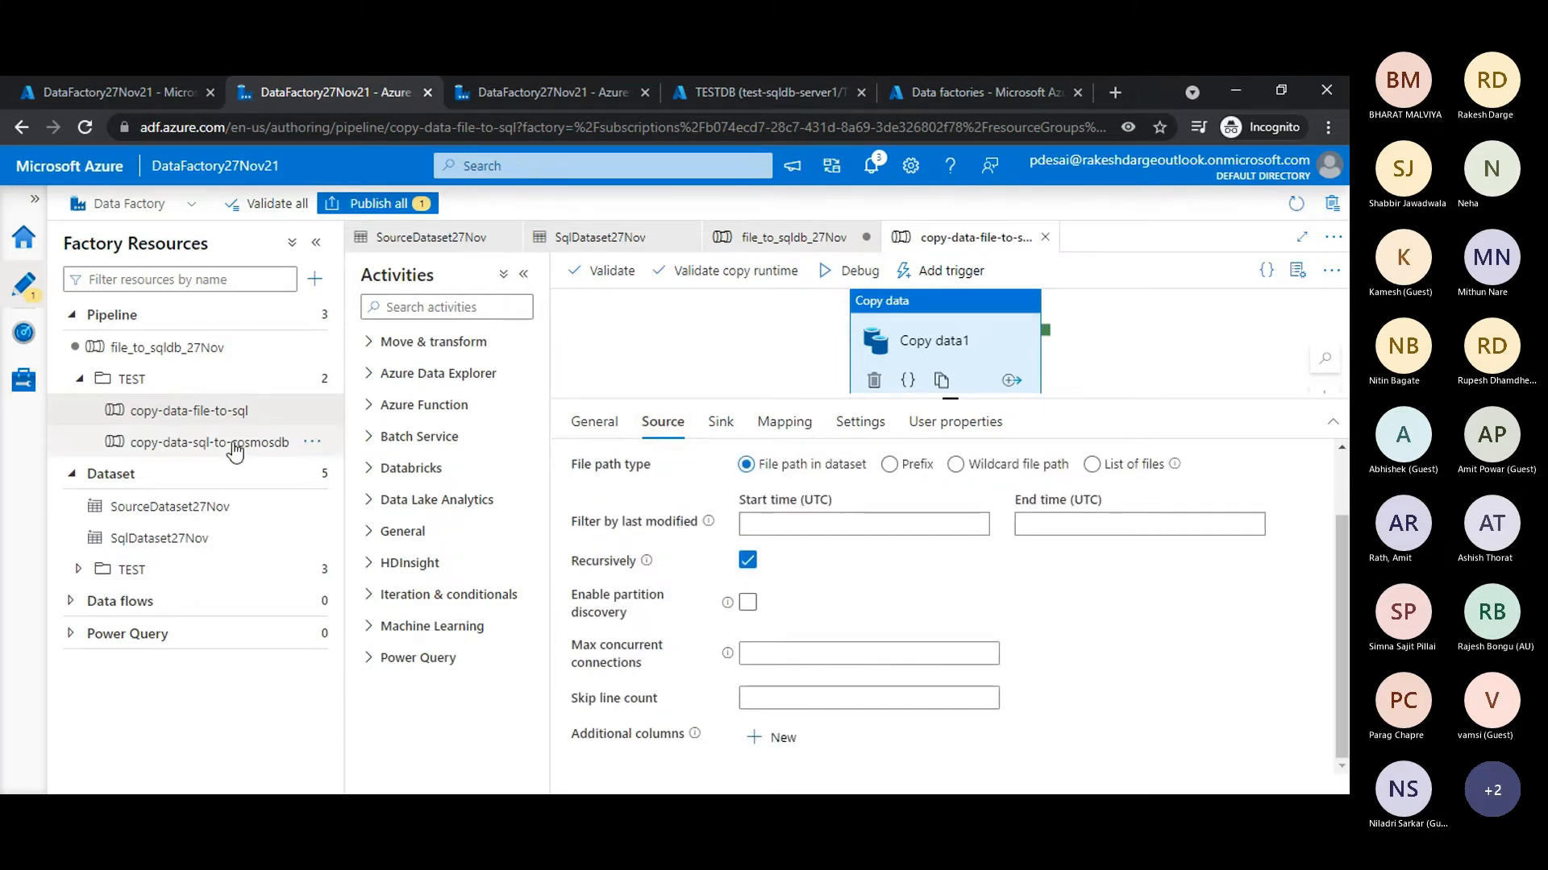
# - Open the SourceDataset27Nov dataset and turn on First row as header in its connection settings
pyautogui.click(170, 506)
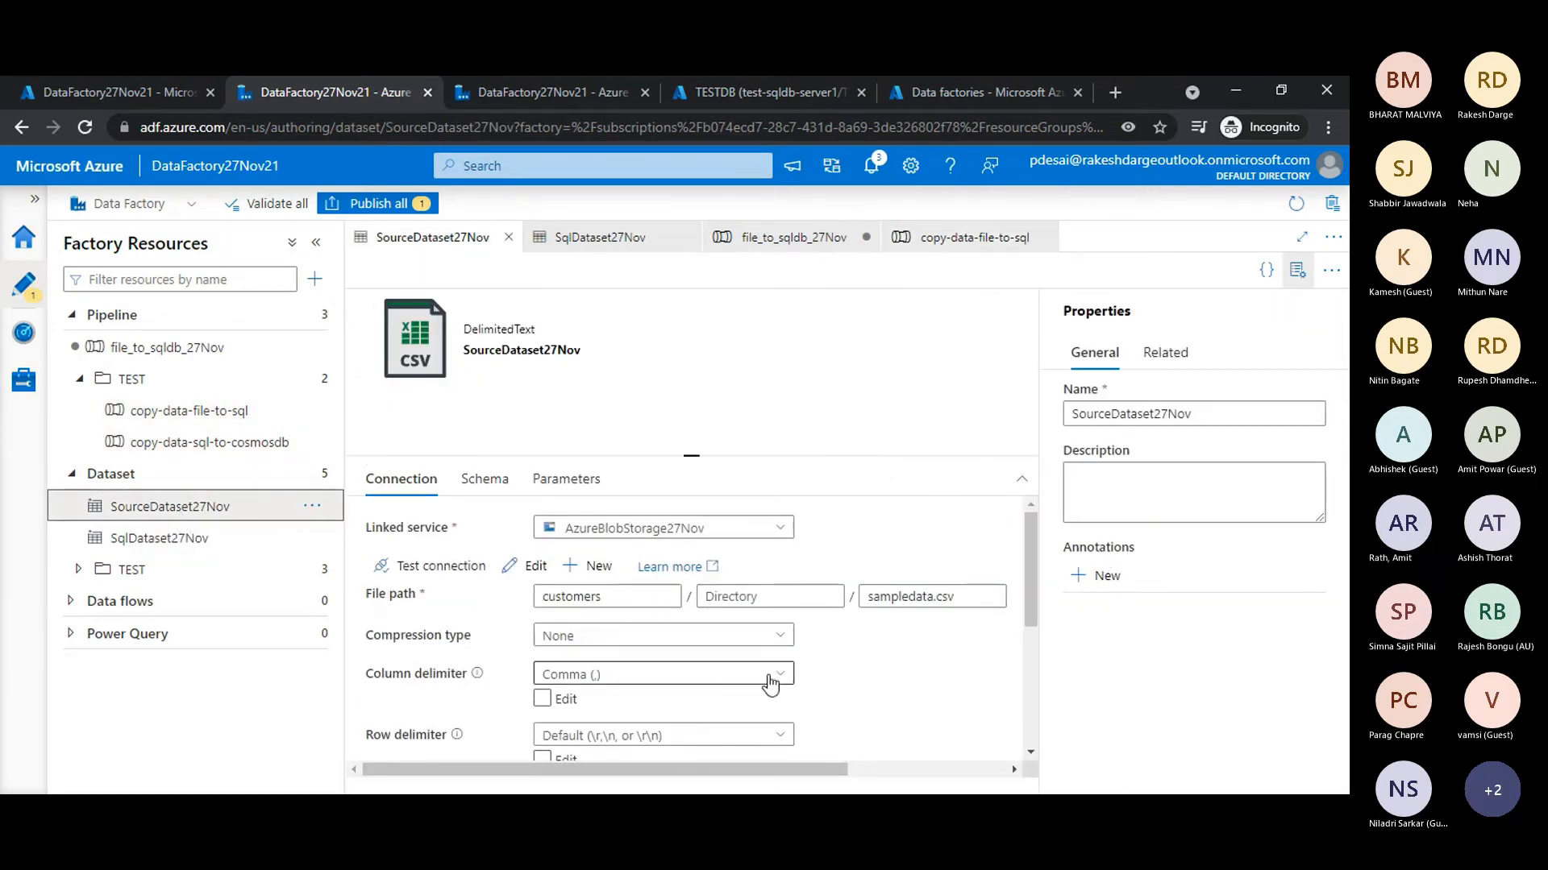
pyautogui.scroll(-1, 847, 677)
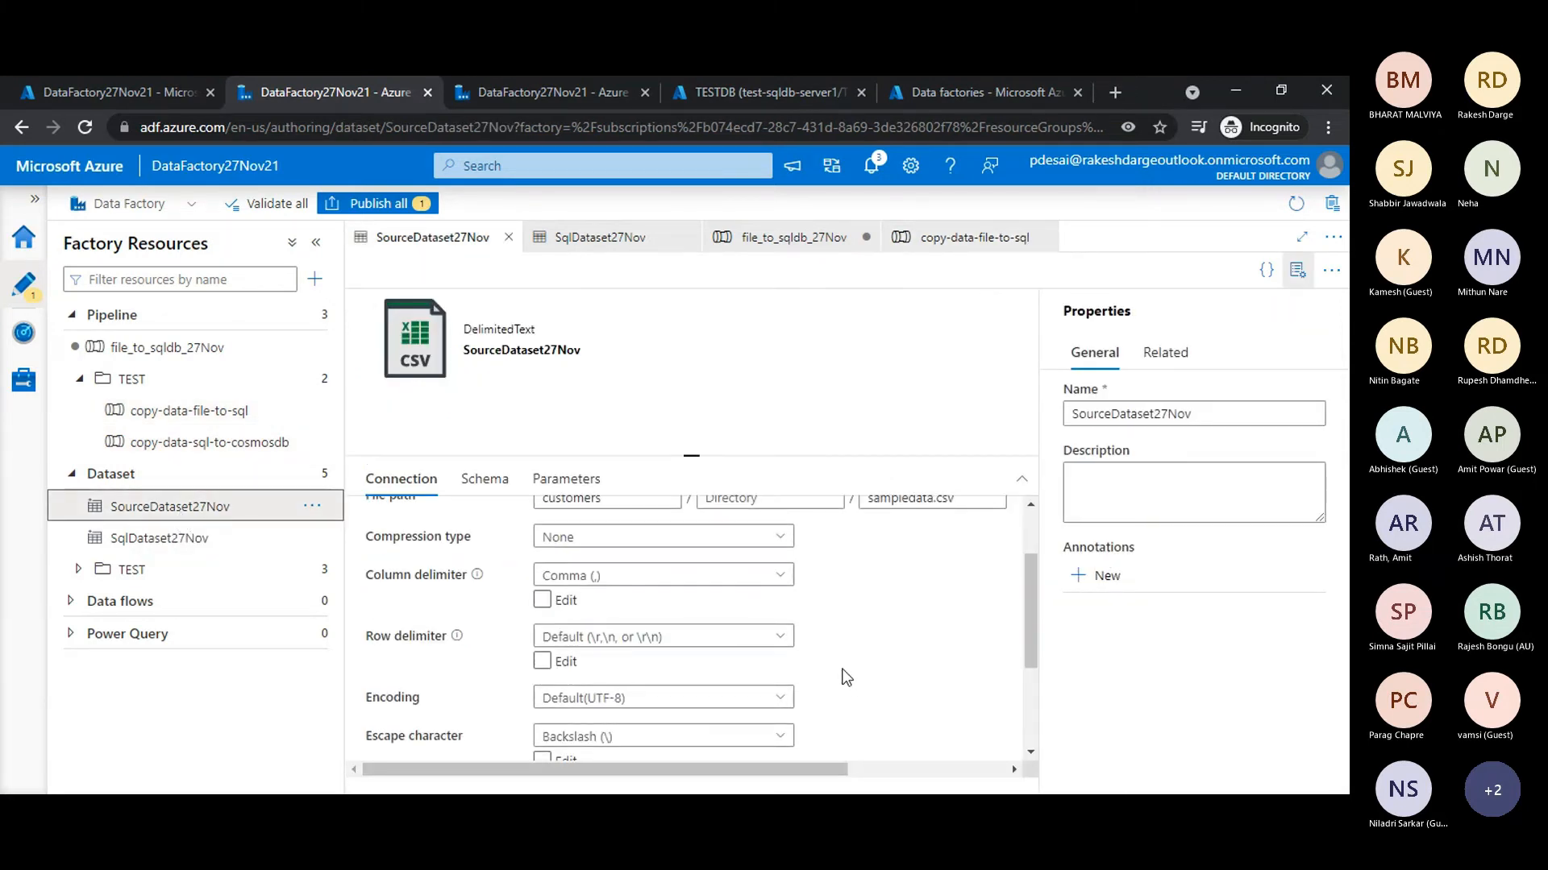
pyautogui.scroll(-2, 847, 677)
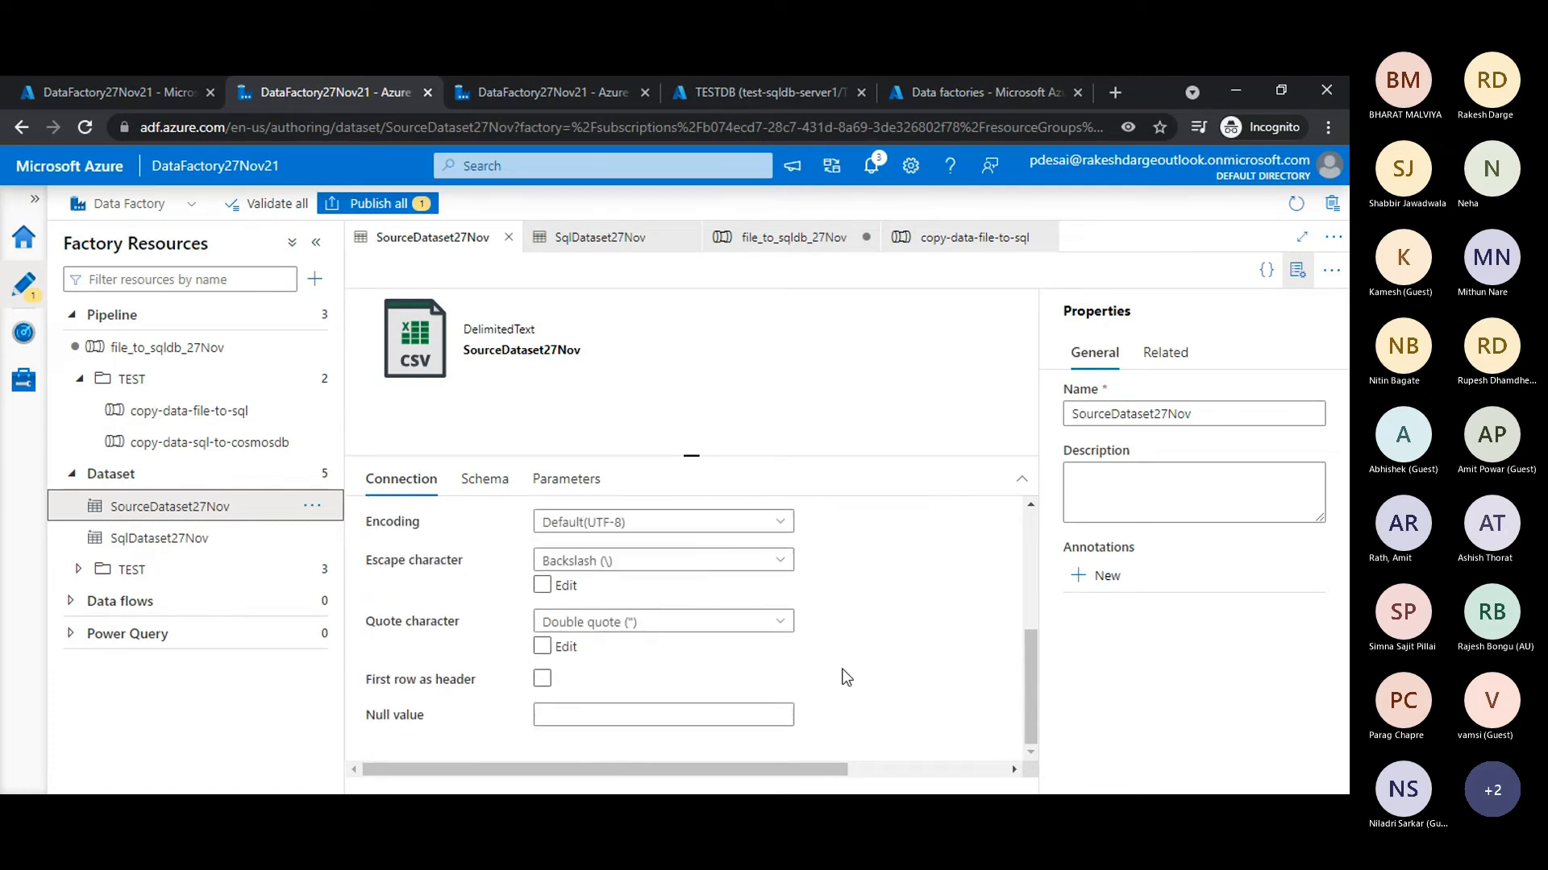
pyautogui.click(417, 673)
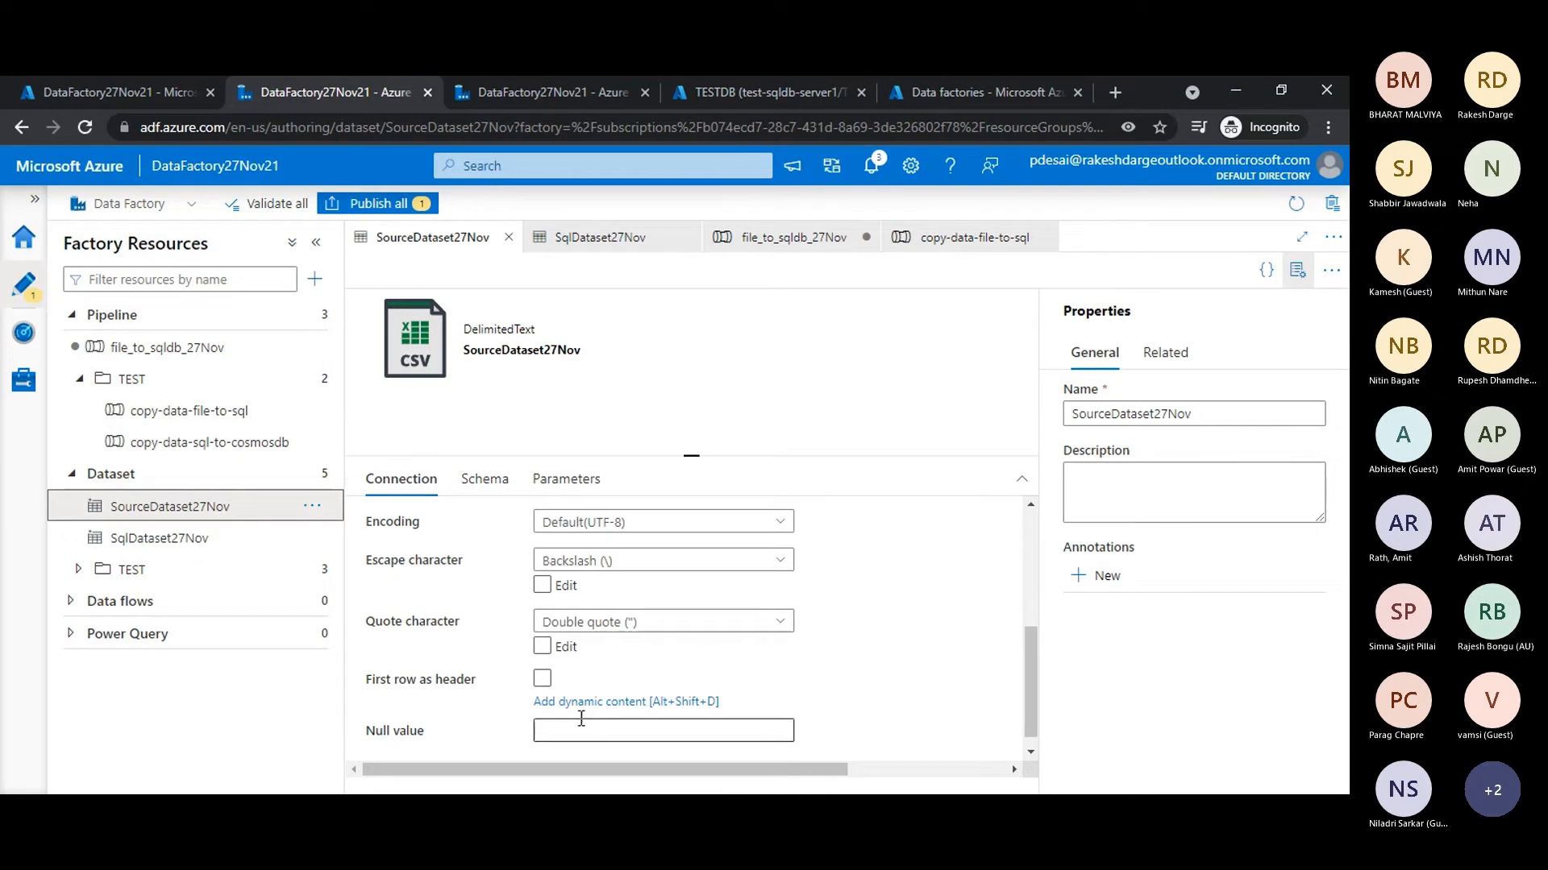
pyautogui.click(543, 680)
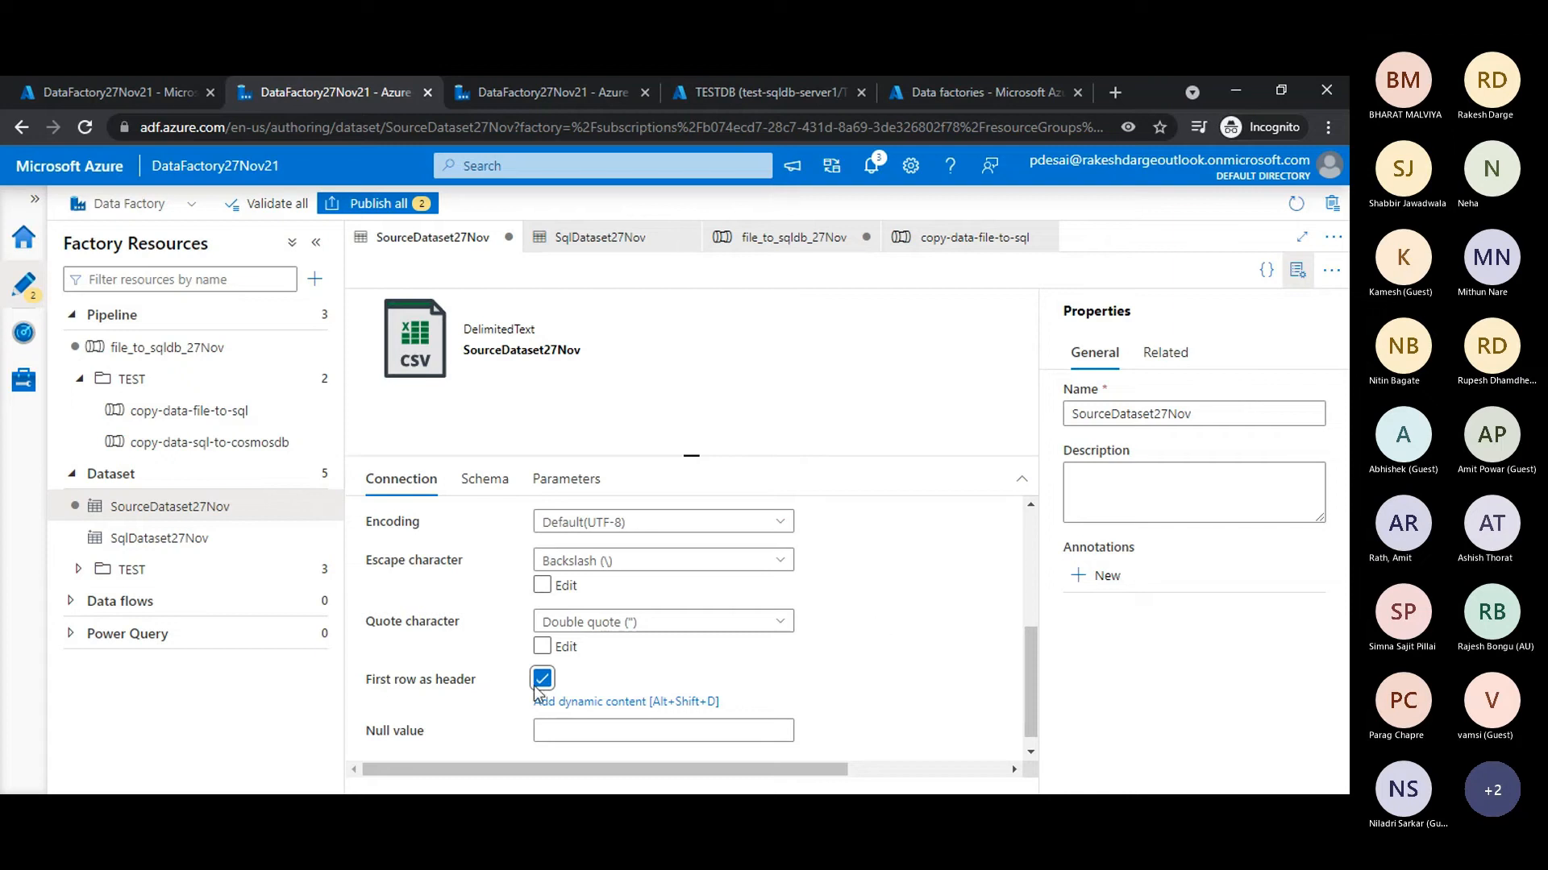
pyautogui.scroll(5, 594, 682)
pyautogui.click(400, 206)
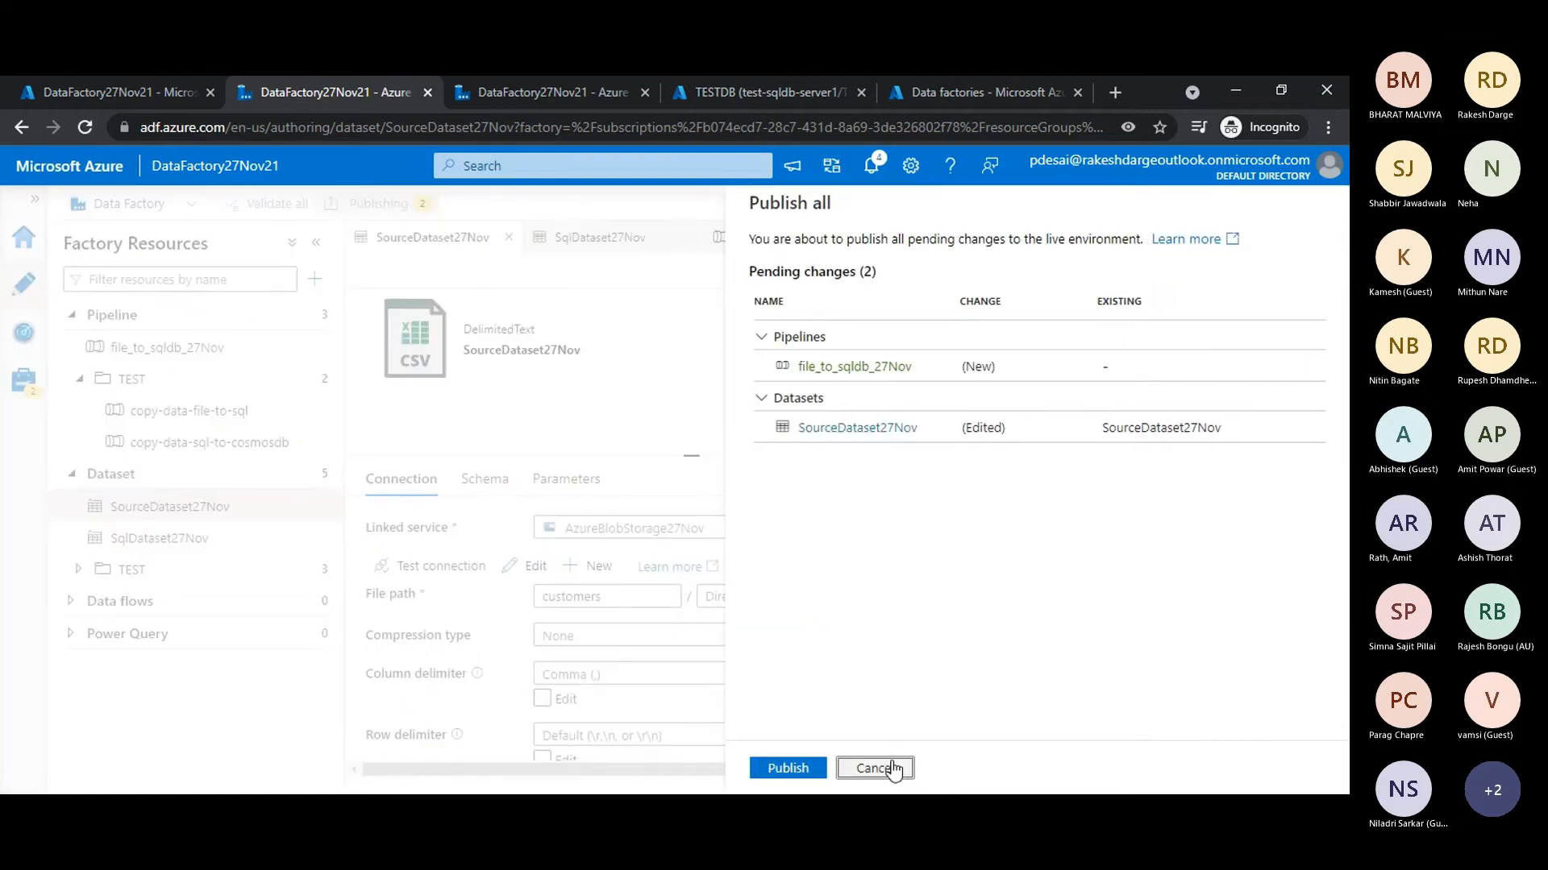
pyautogui.click(874, 768)
# - Collapse the TEST pipeline folder, open the file_to_sqldb_27Nov pipeline and expand the editor to the full workspace
pyautogui.click(80, 378)
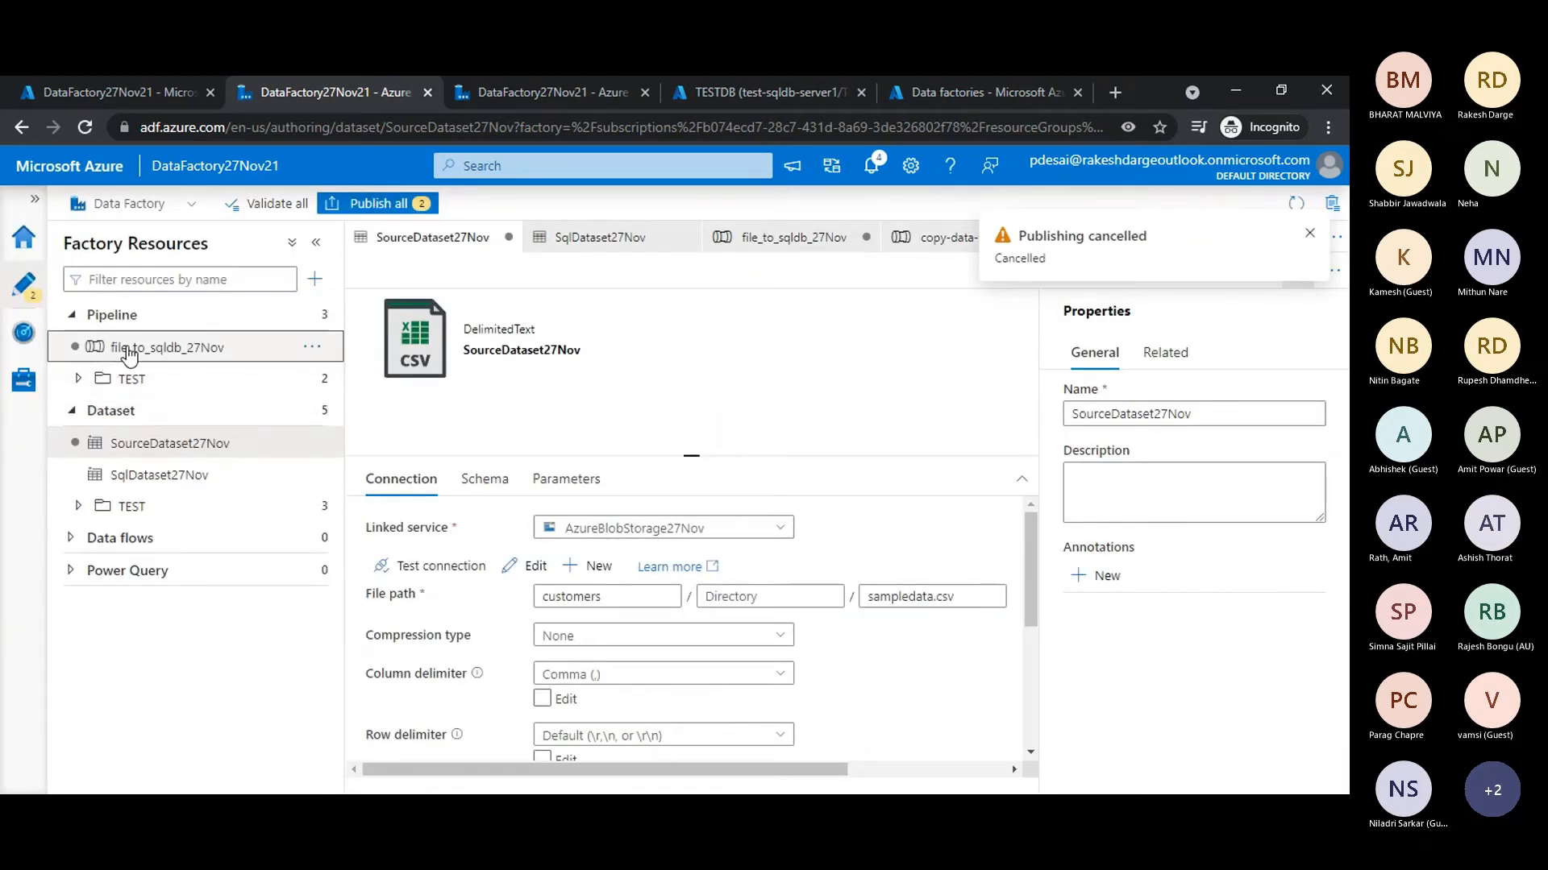
pyautogui.click(128, 349)
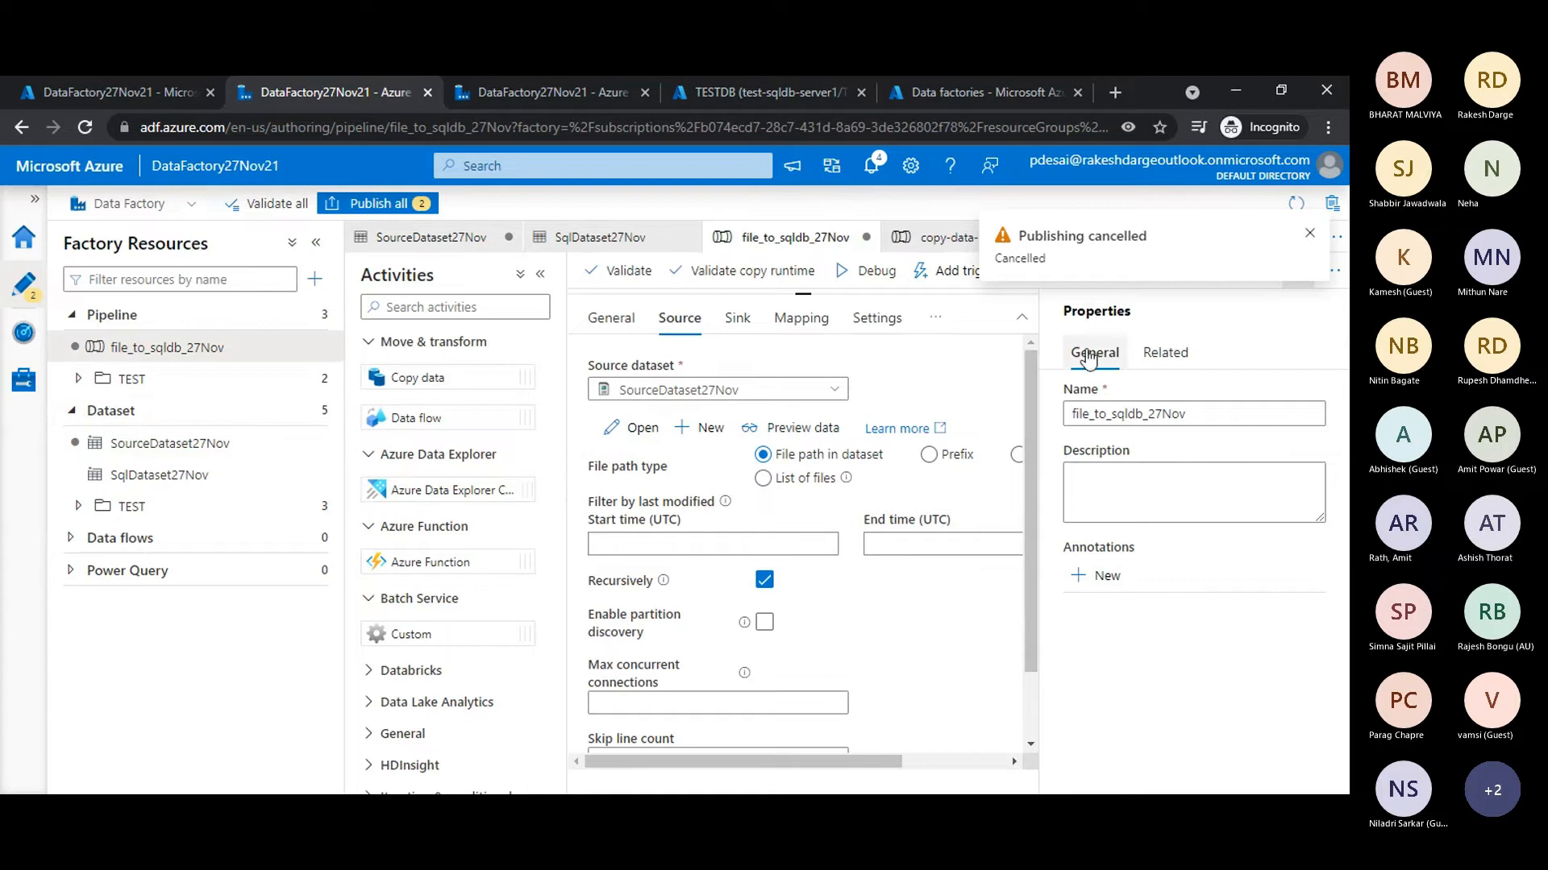
pyautogui.click(1309, 233)
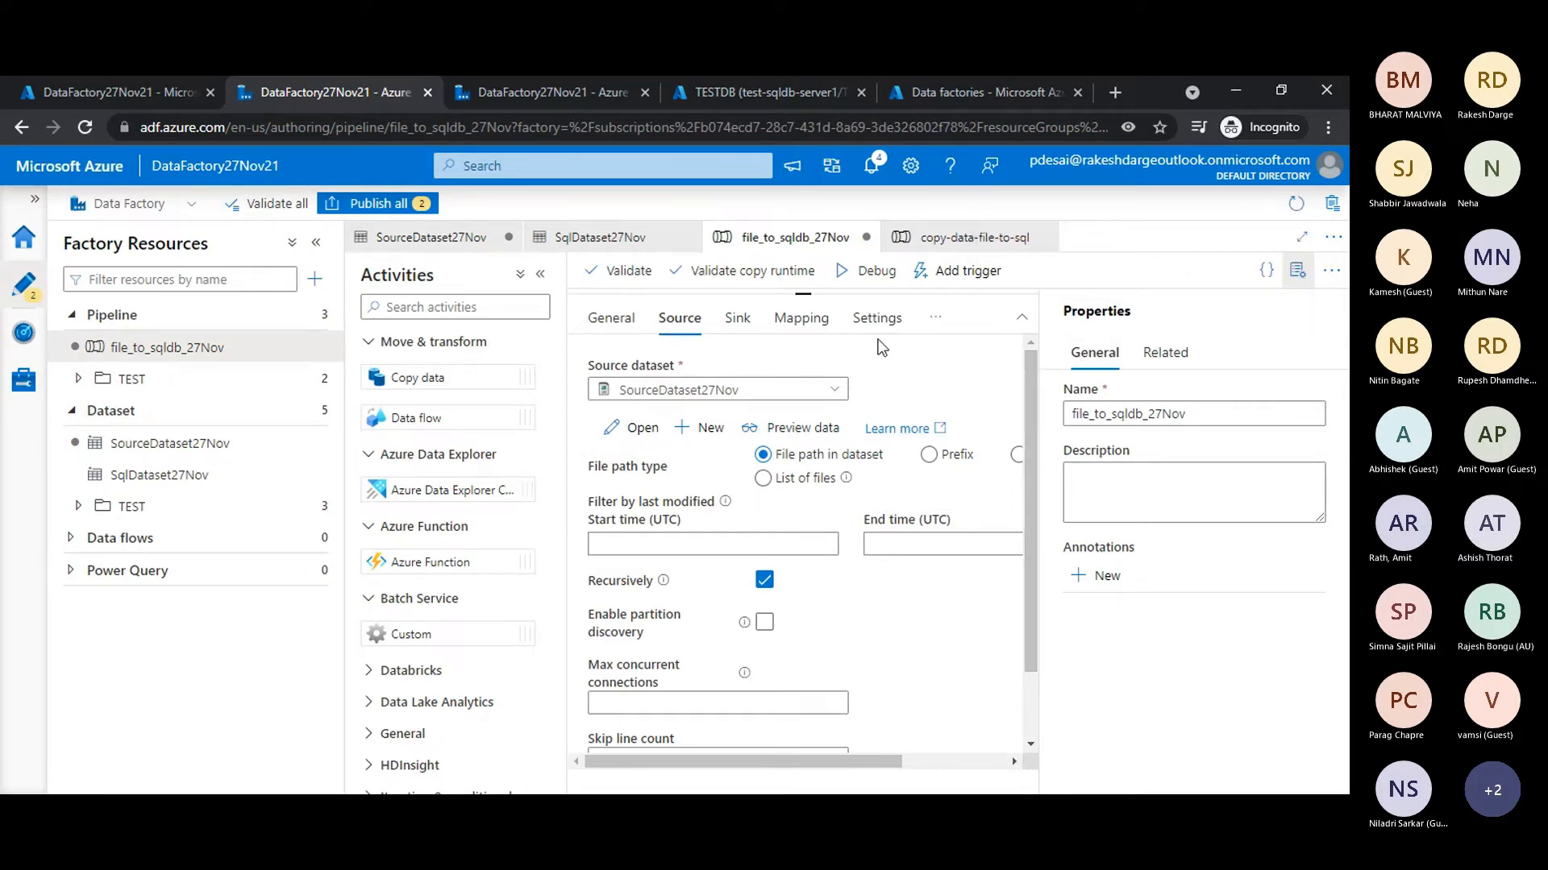
pyautogui.click(1302, 237)
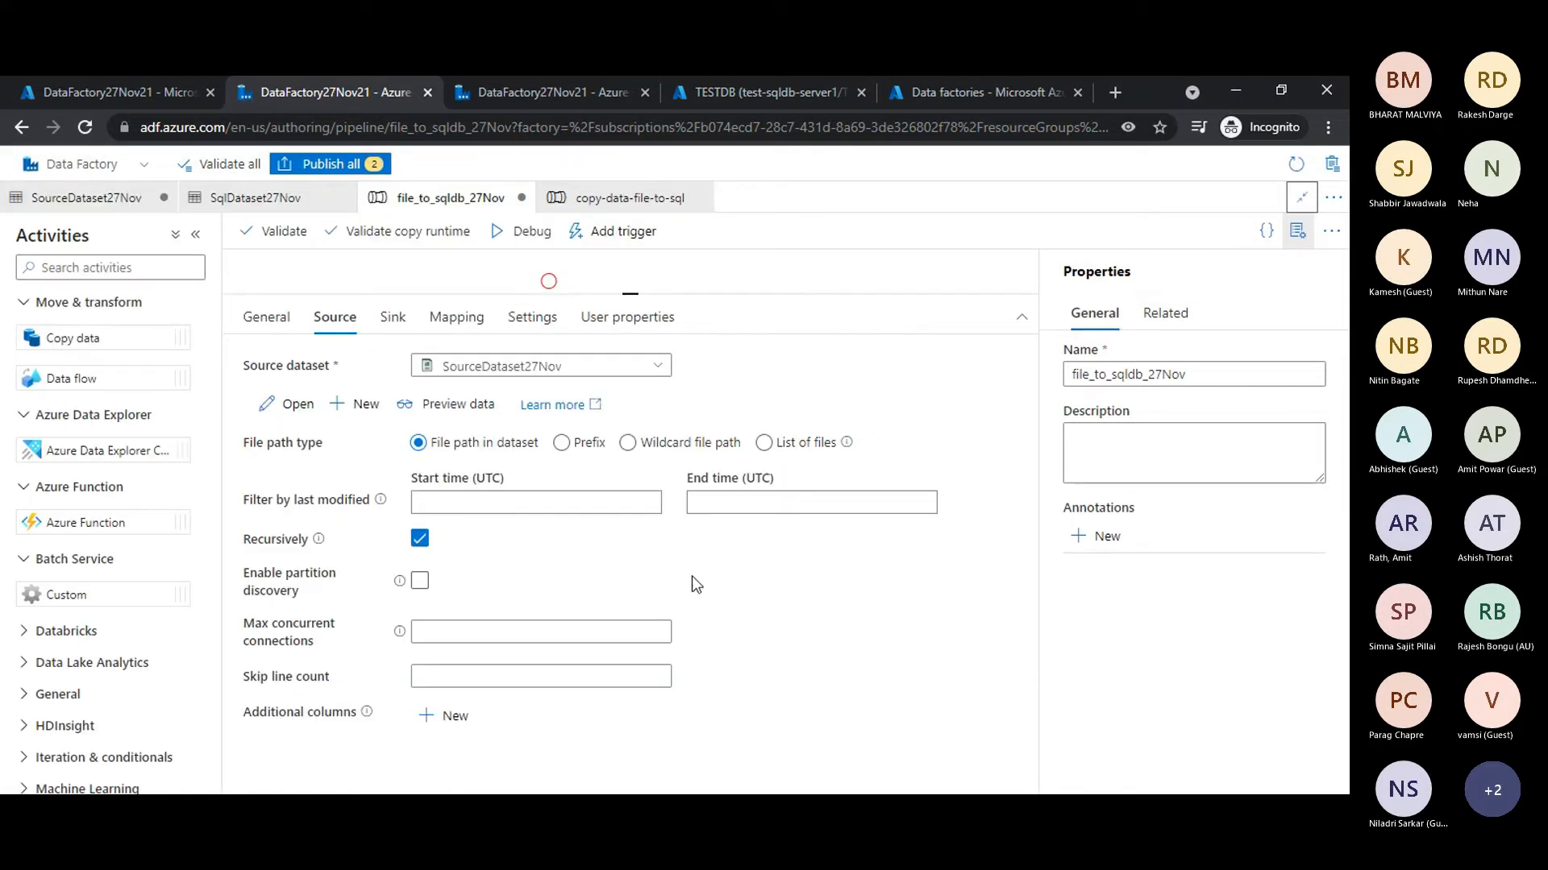
# - Clear all column mappings of the Copy data1 activity and deselect the activity
pyautogui.moveTo(691, 301); pyautogui.dragTo(678, 642)
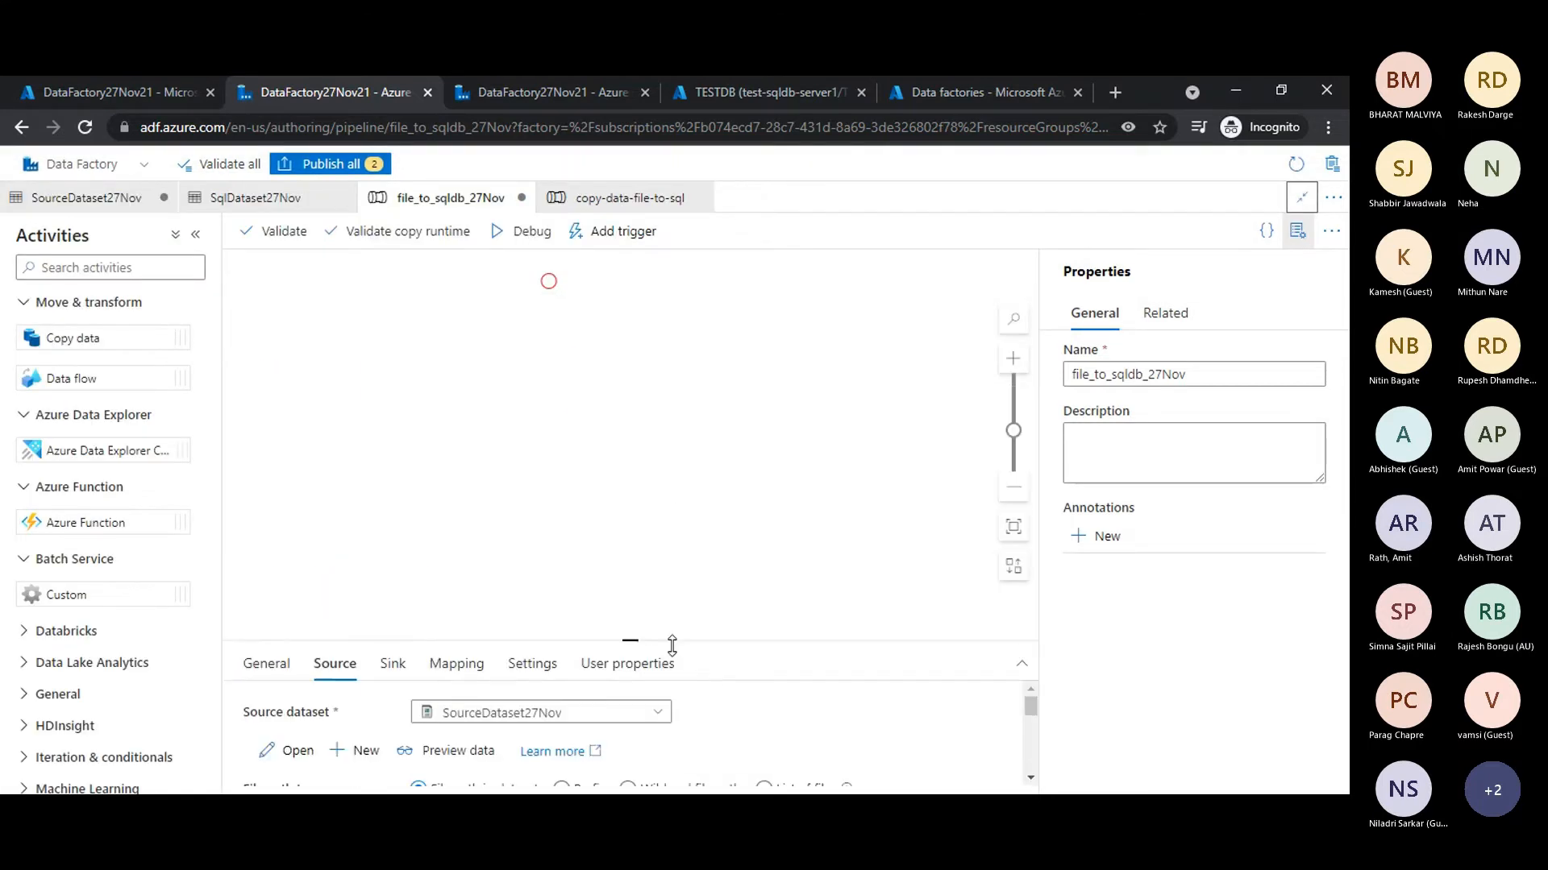
pyautogui.click(678, 431)
pyautogui.click(483, 333)
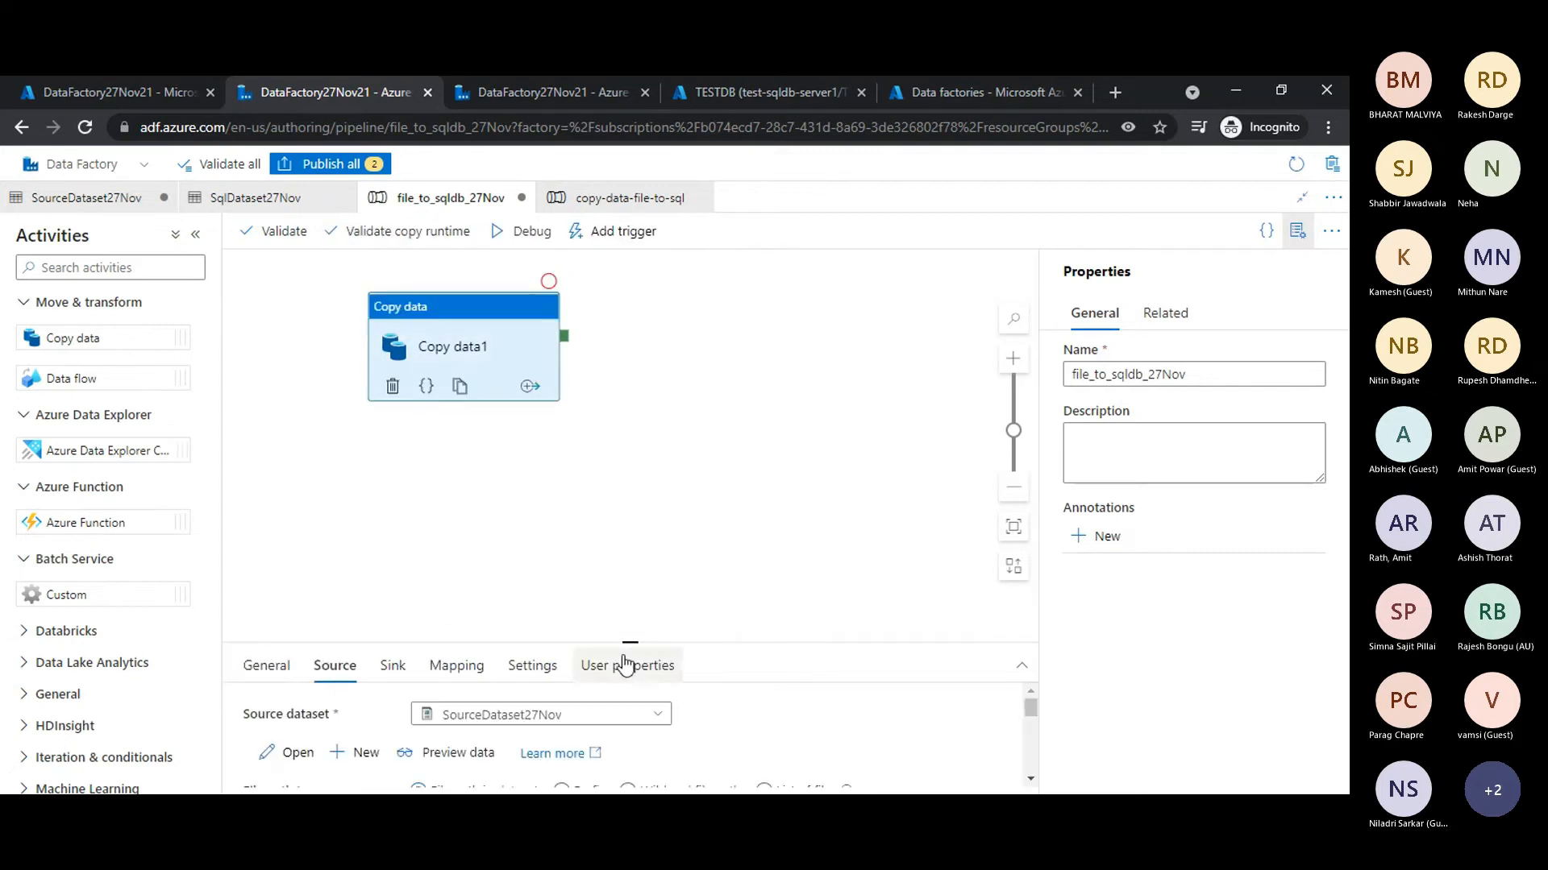
pyautogui.moveTo(600, 646); pyautogui.dragTo(600, 485)
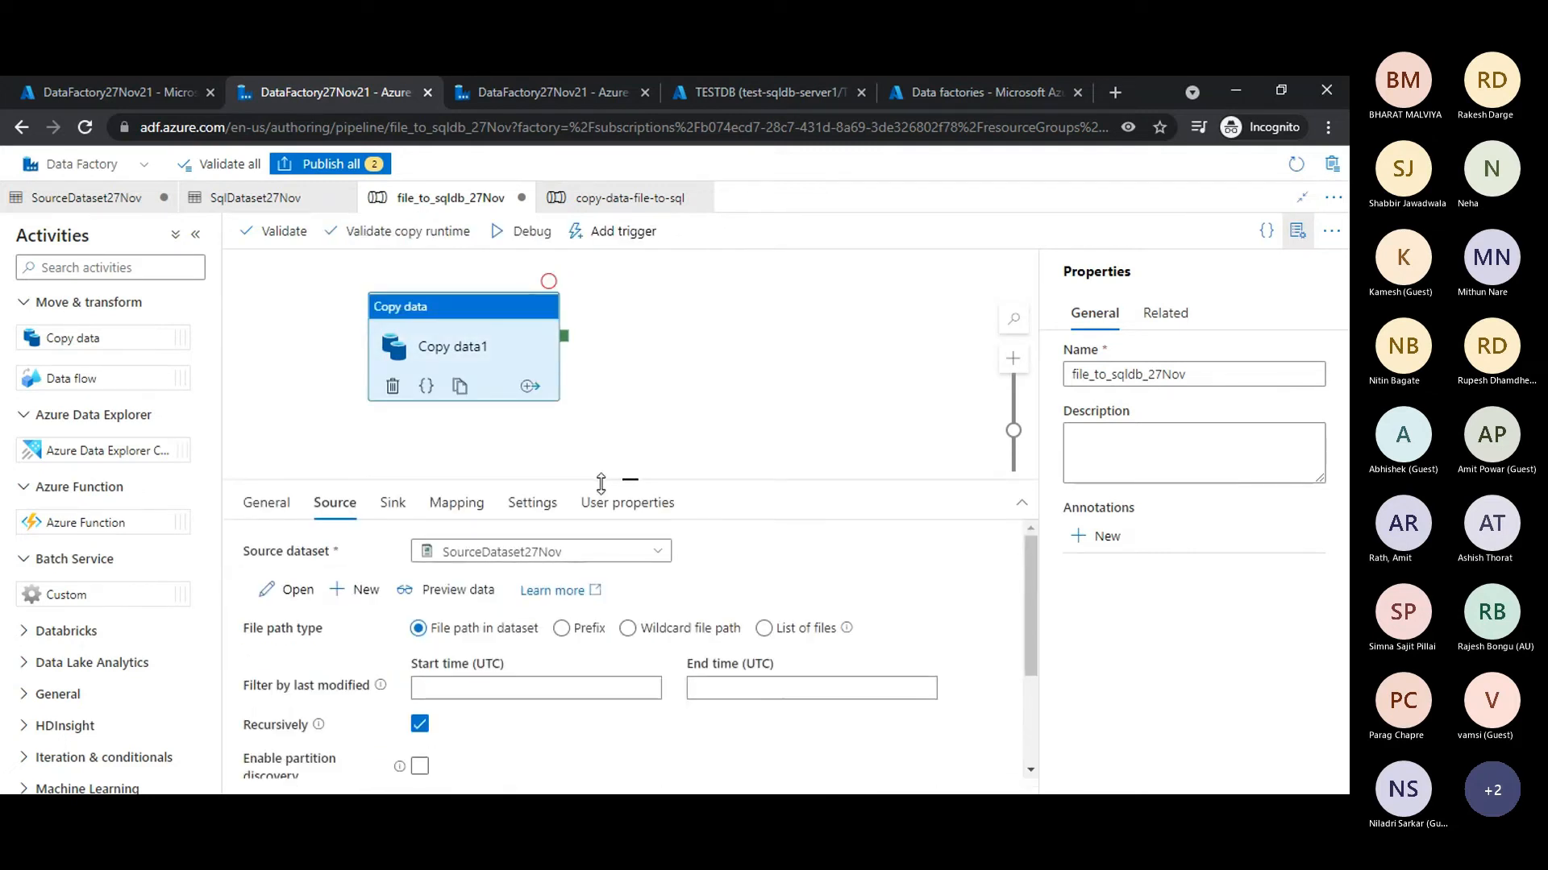
pyautogui.click(452, 511)
pyautogui.moveTo(730, 481); pyautogui.dragTo(734, 330)
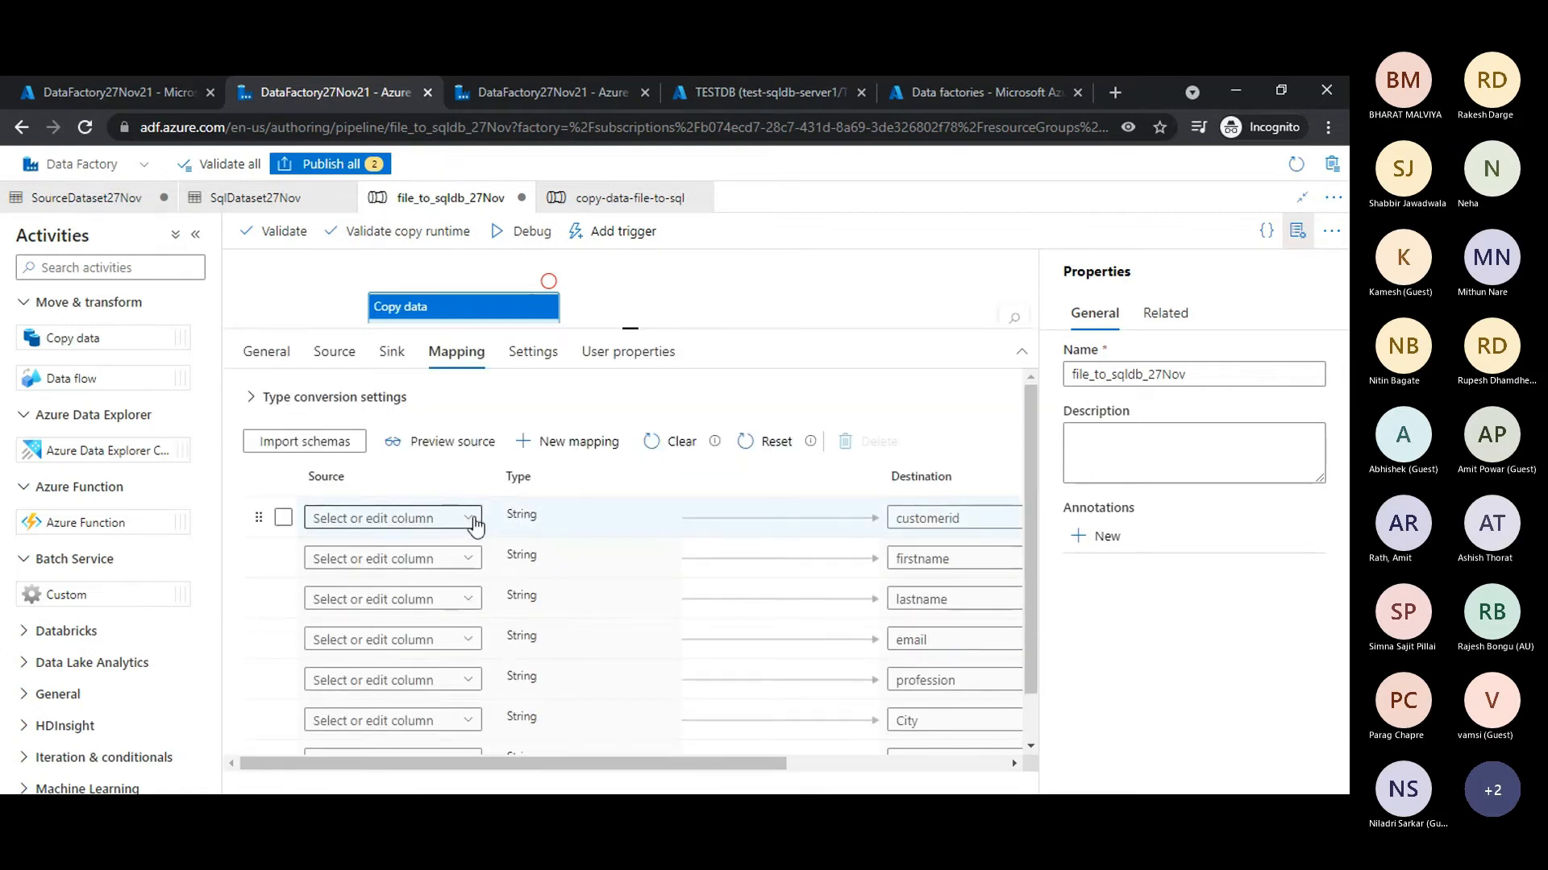
pyautogui.click(674, 451)
pyautogui.click(338, 270)
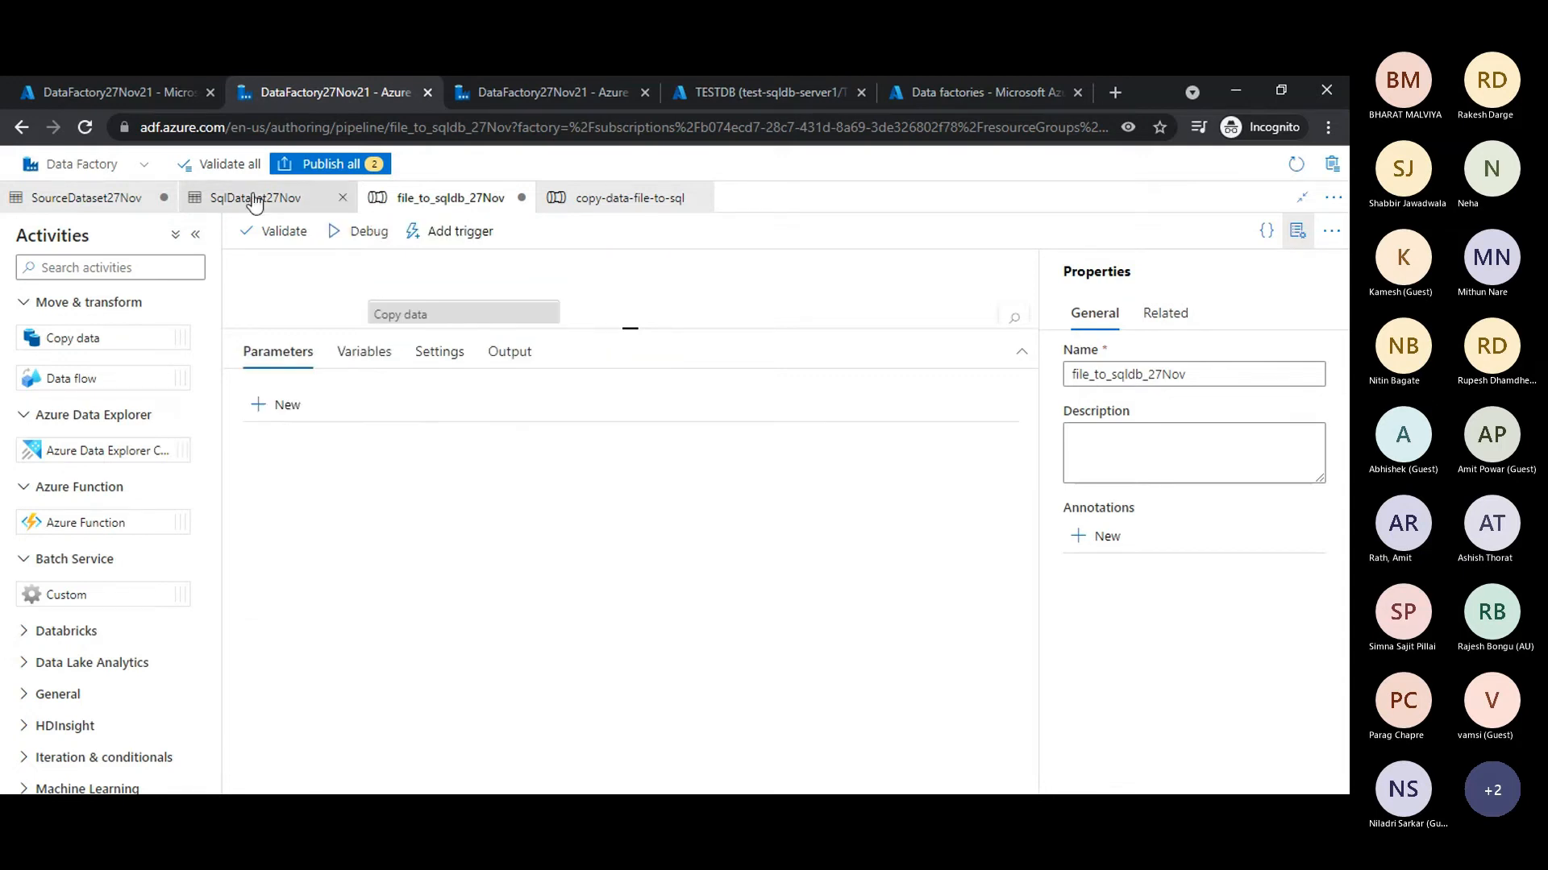
# - Publish the pending changes to the file_to_sqldb_27Nov pipeline and the SourceDataset27Nov dataset, then dismiss the notification
pyautogui.click(320, 165)
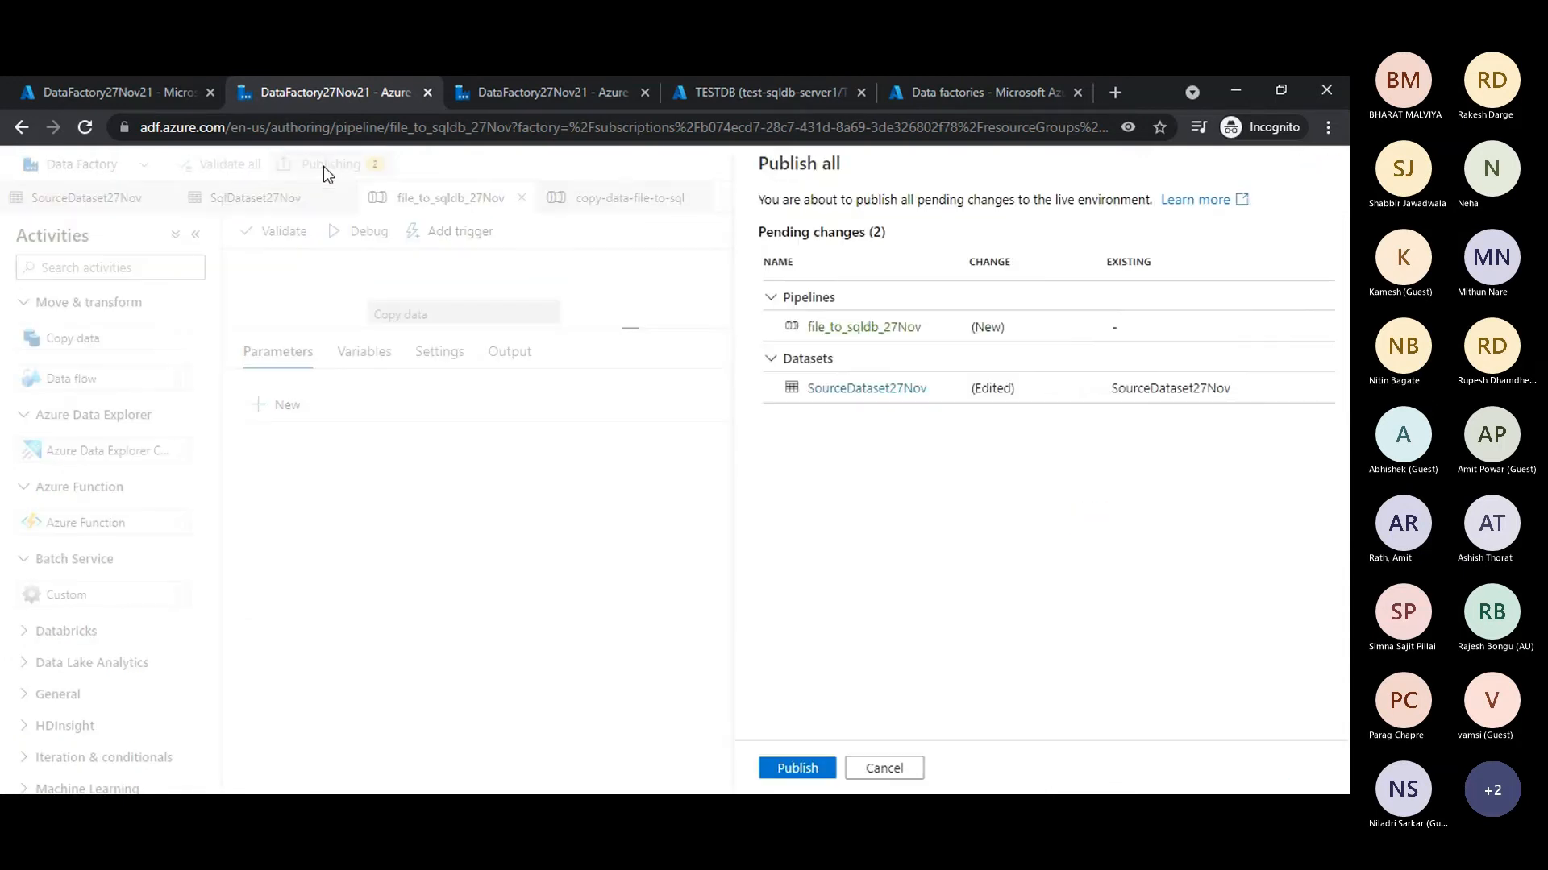
pyautogui.click(769, 764)
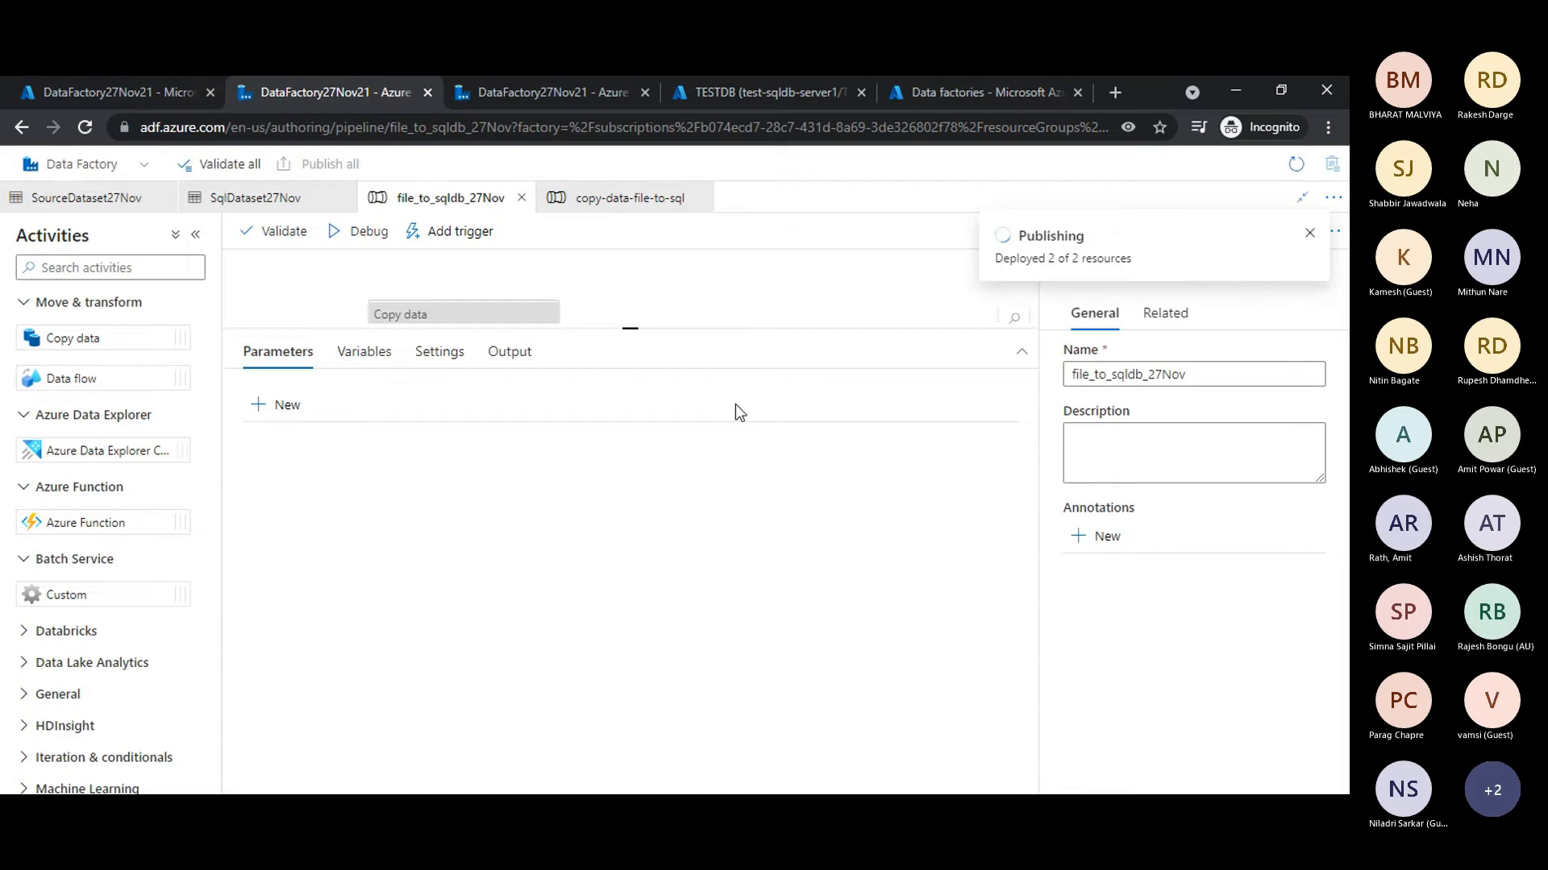
pyautogui.moveTo(760, 328); pyautogui.dragTo(761, 481)
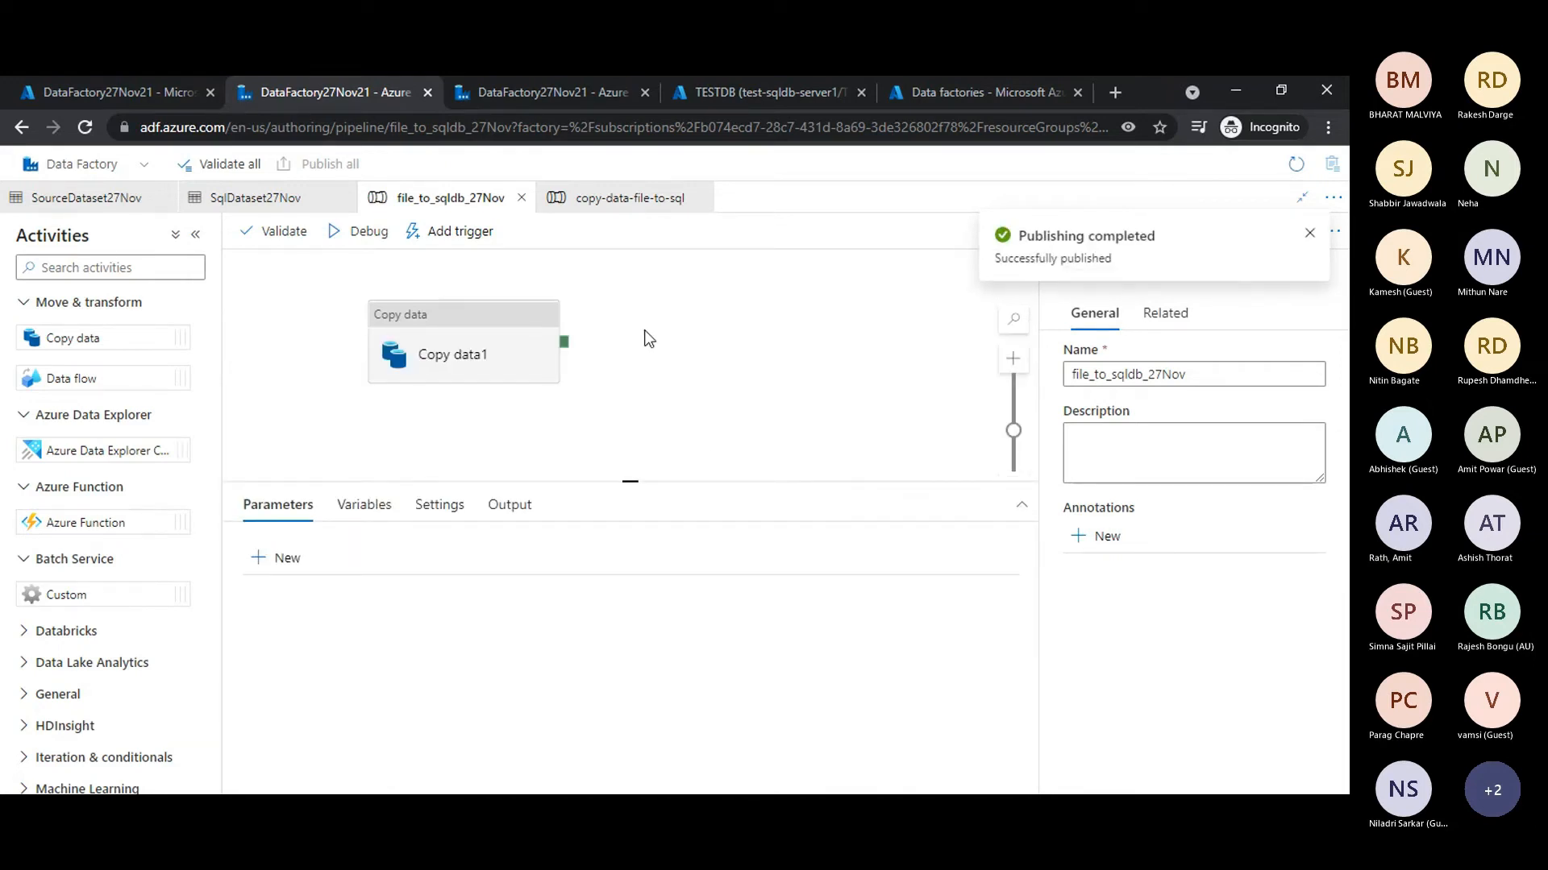
pyautogui.click(1306, 236)
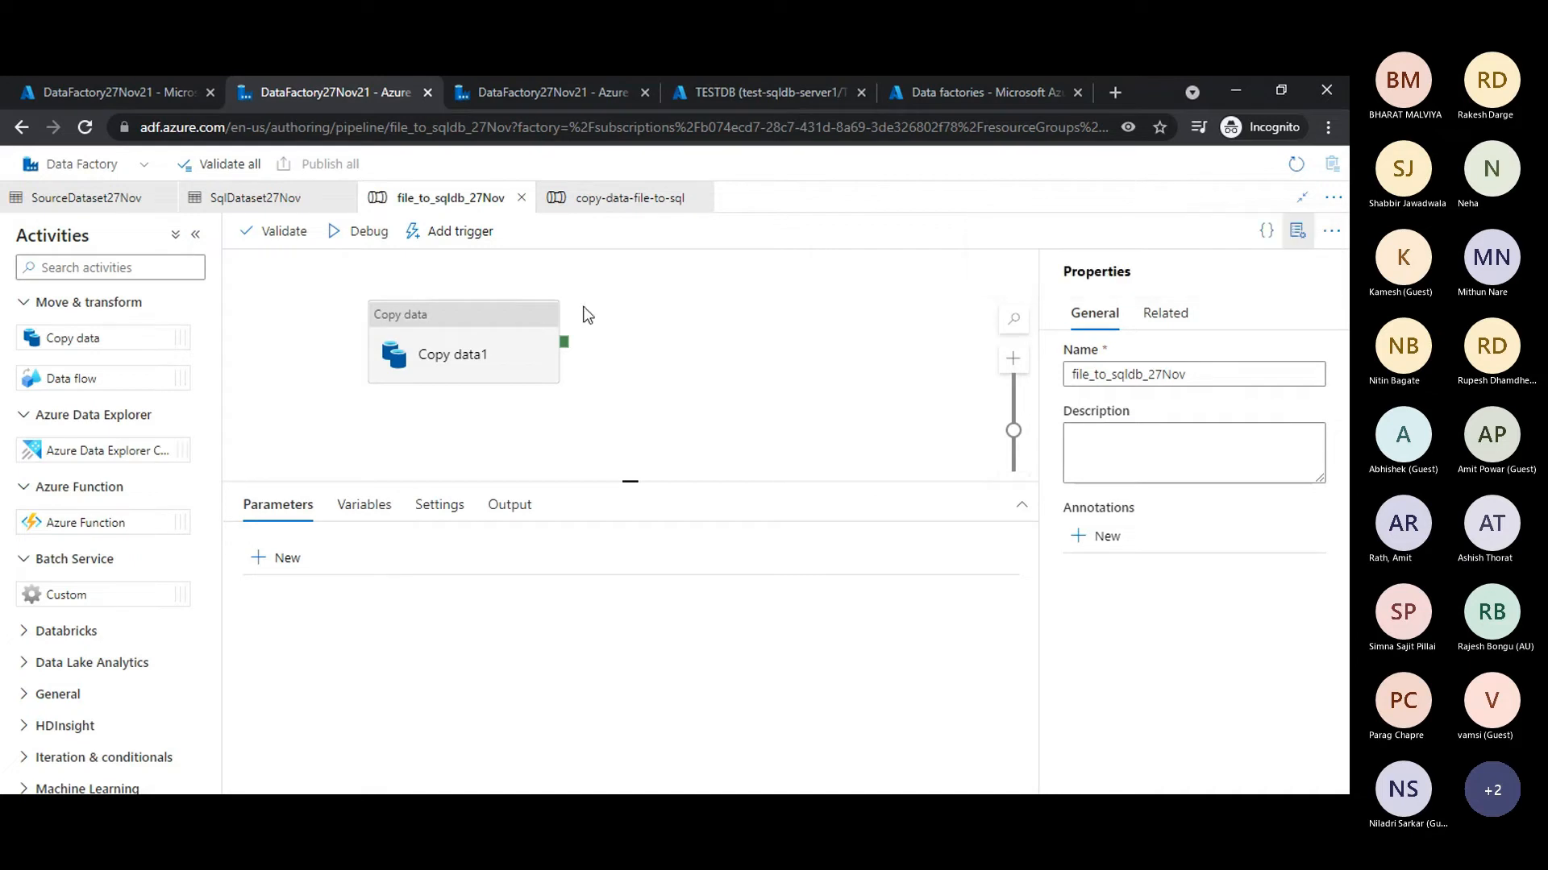
# - Select the Copy data1 activity, enlarge its settings area and import the source and sink schemas into its mapping
pyautogui.click(518, 340)
pyautogui.moveTo(651, 482); pyautogui.dragTo(660, 360)
pyautogui.click(282, 477)
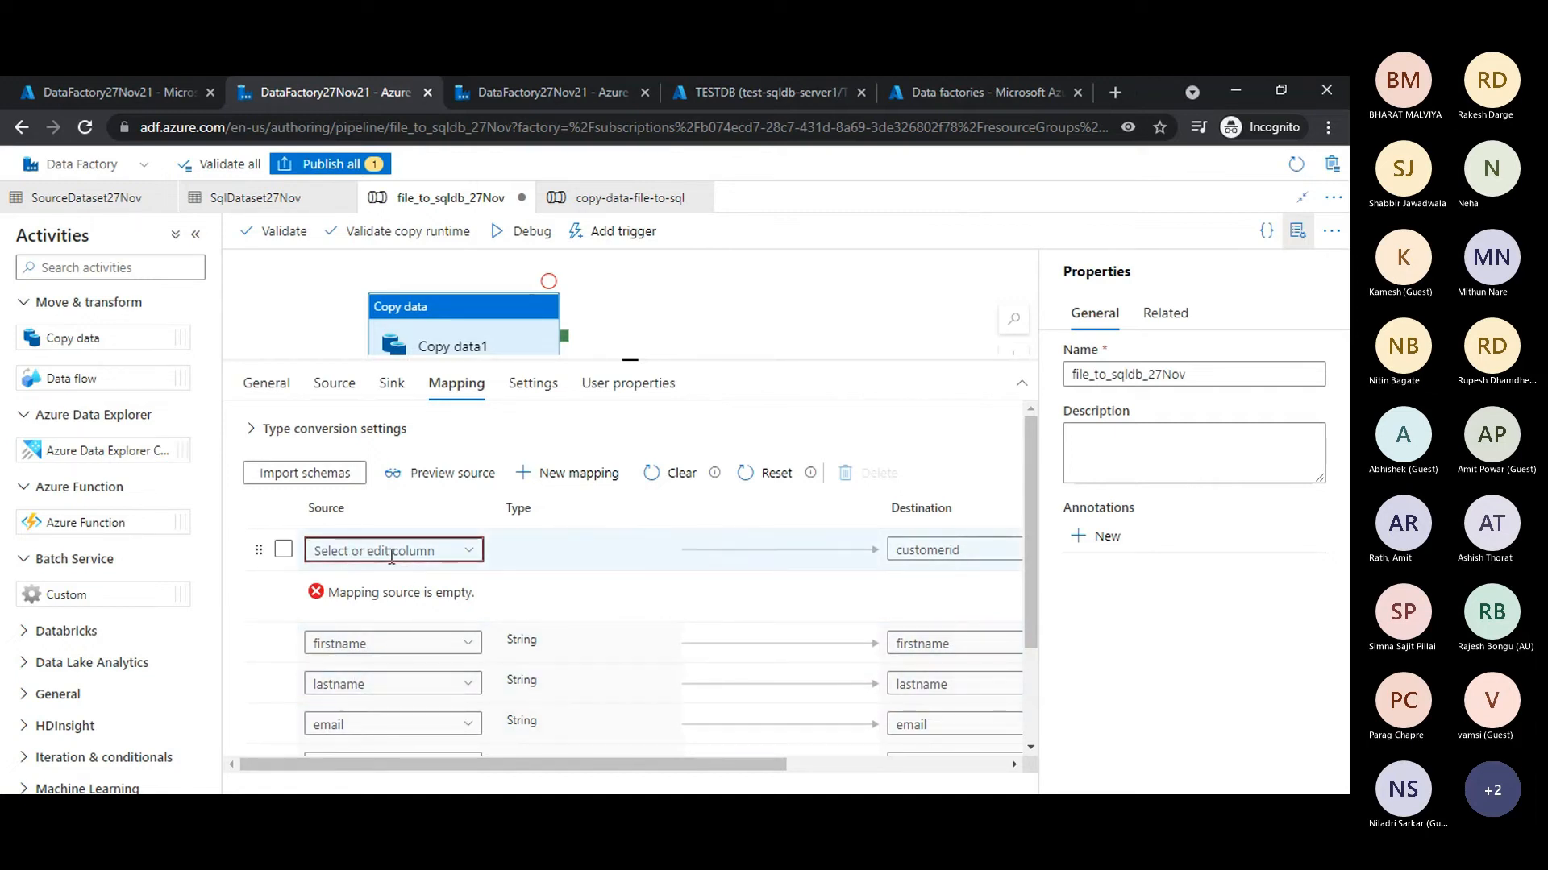
# - Map the source column id to the destination column customerid and check the other column mappings
pyautogui.click(468, 550)
pyautogui.click(333, 615)
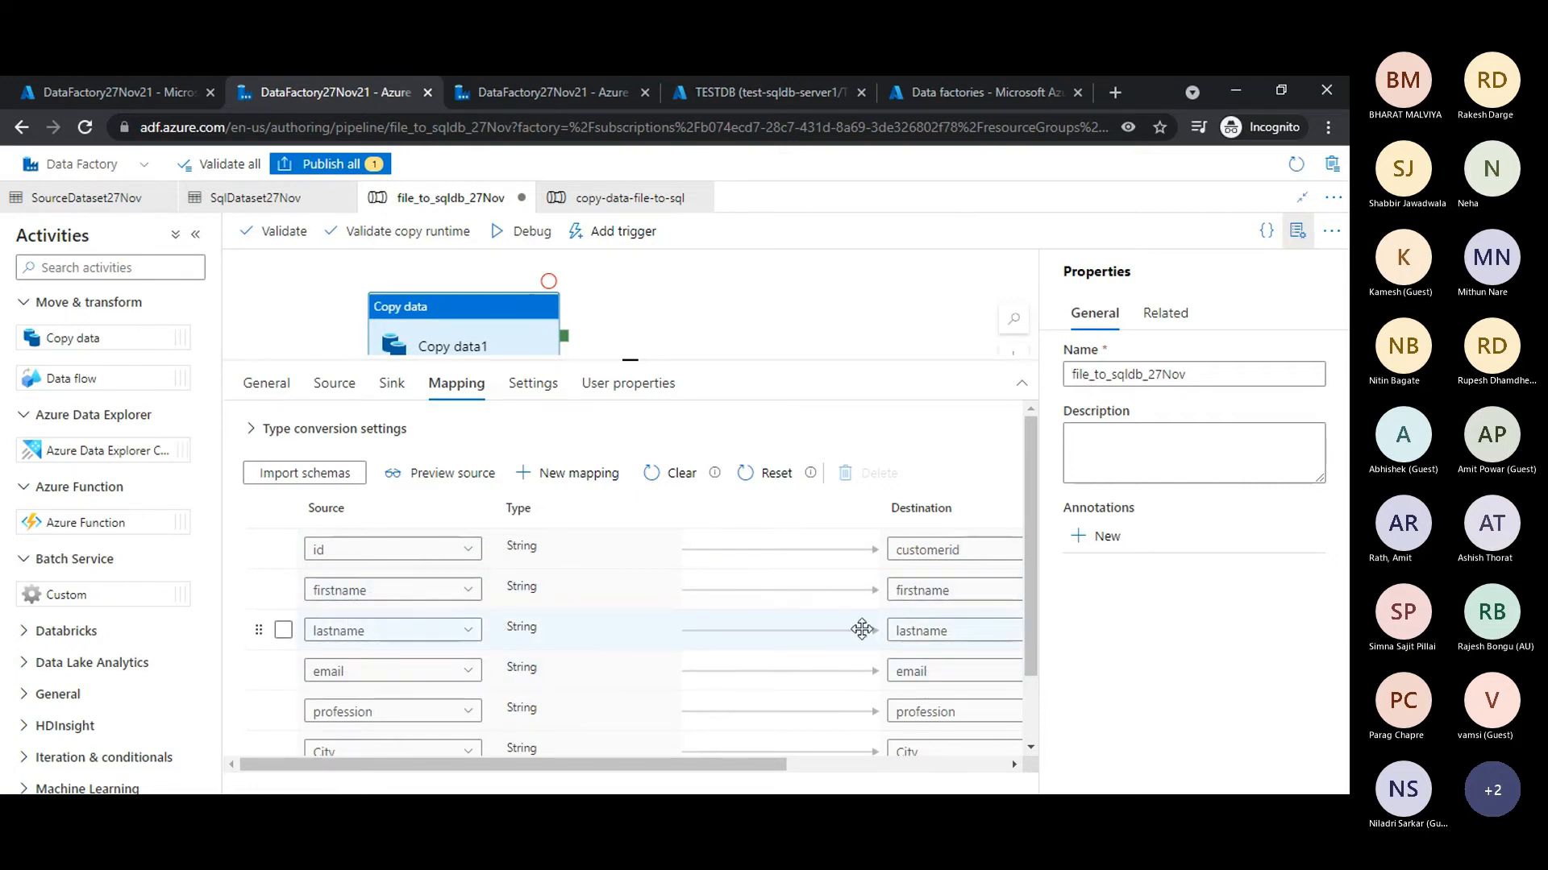
pyautogui.scroll(-1, 862, 630)
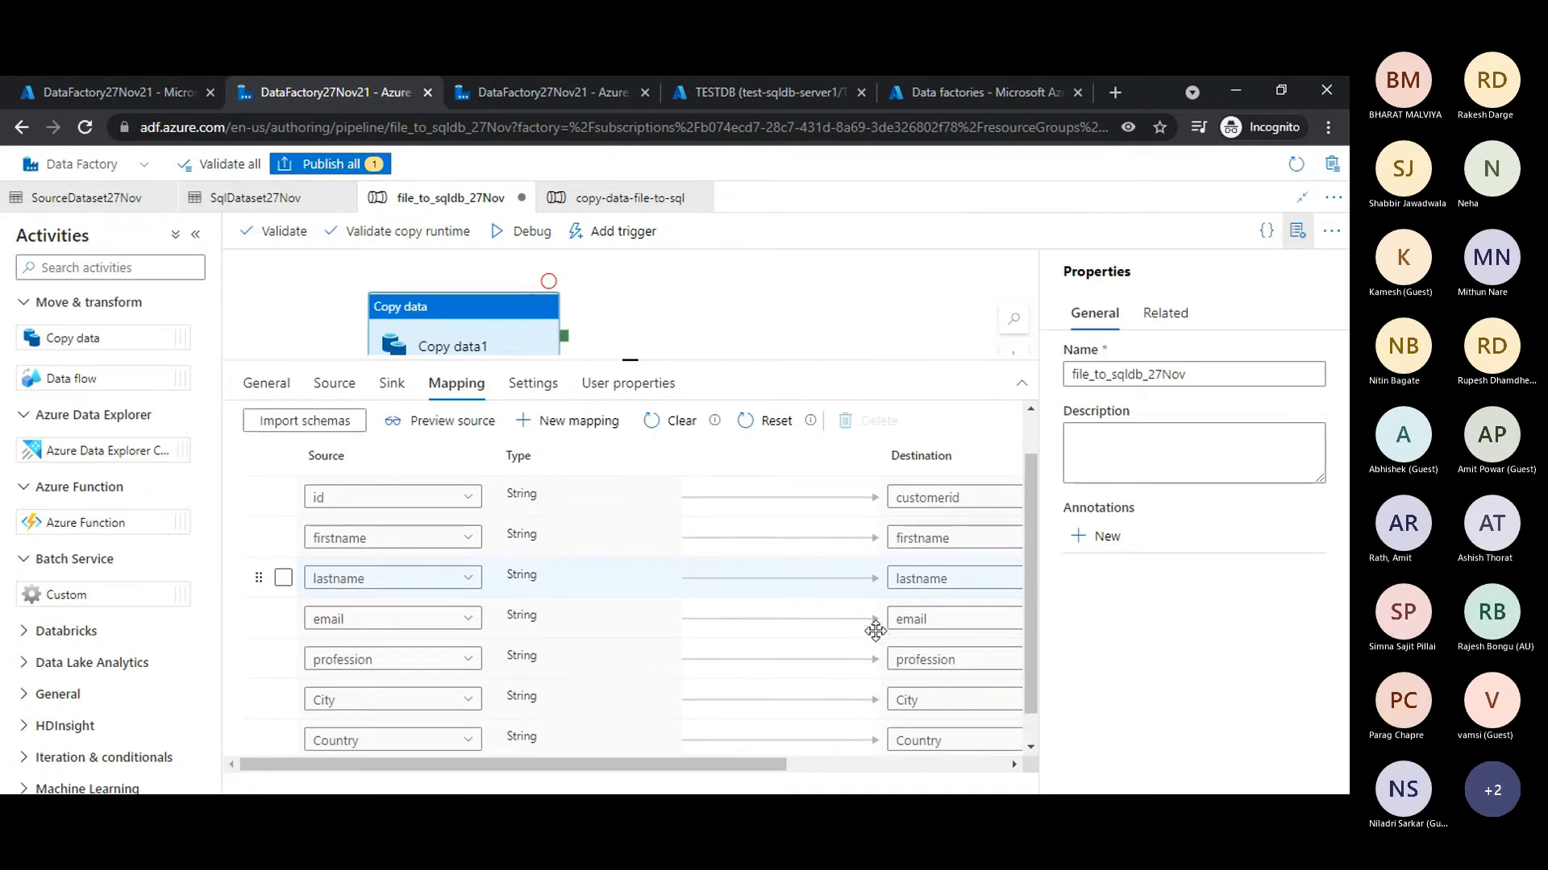
pyautogui.scroll(1, 875, 631)
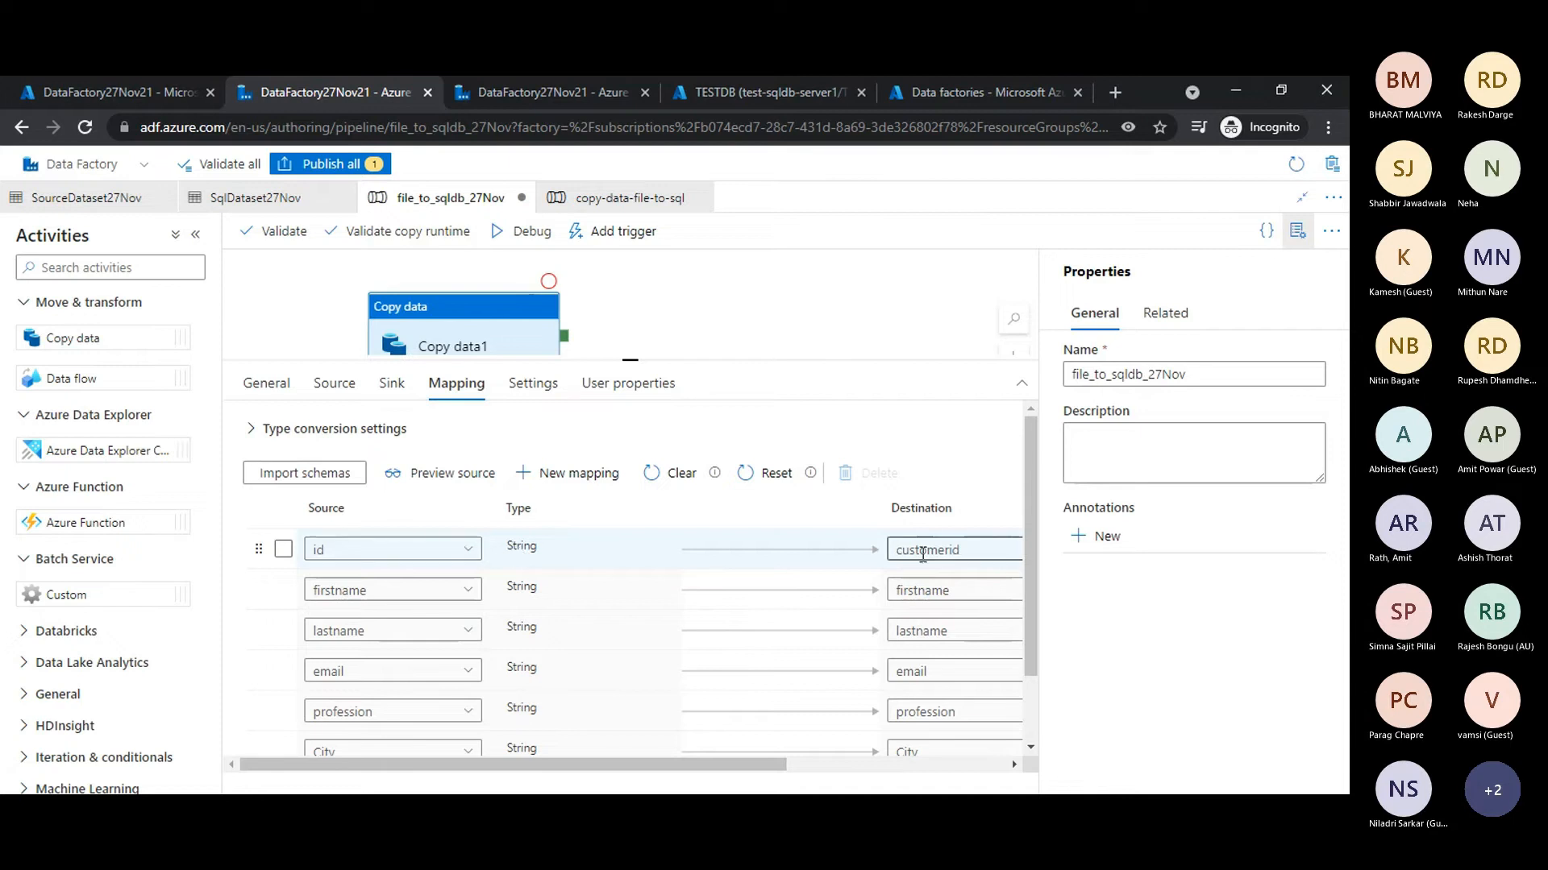
# - Review the remaining column mappings, publish the file_to_sqldb_27Nov pipeline changes and dismiss the publishing notification
pyautogui.scroll(-1, 834, 623)
pyautogui.scroll(1, 832, 622)
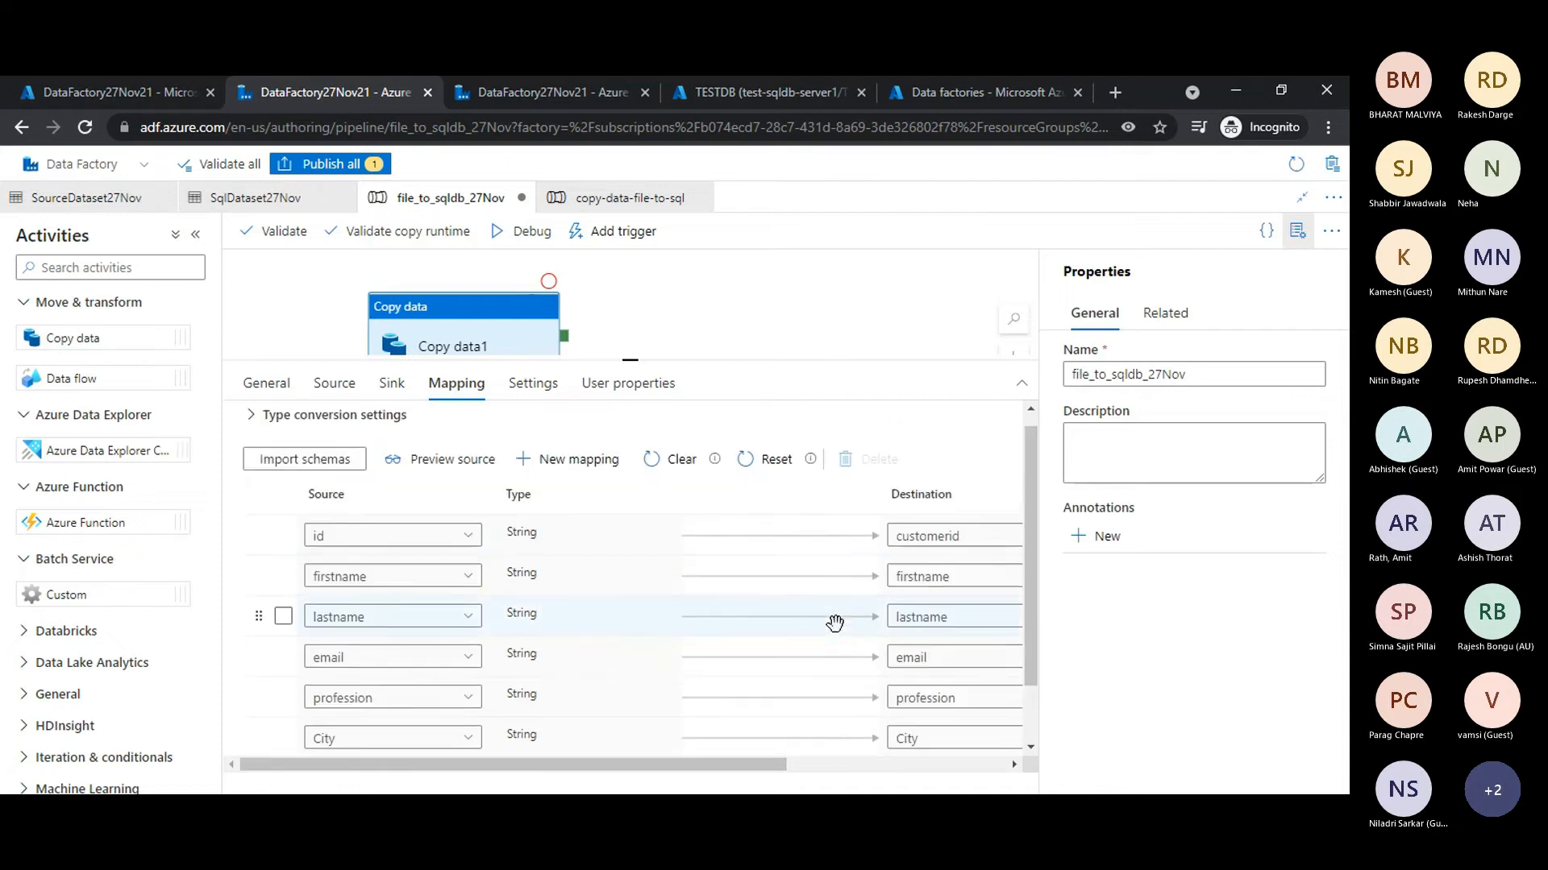
pyautogui.moveTo(748, 362); pyautogui.dragTo(757, 547)
pyautogui.click(733, 341)
pyautogui.click(355, 166)
pyautogui.click(796, 772)
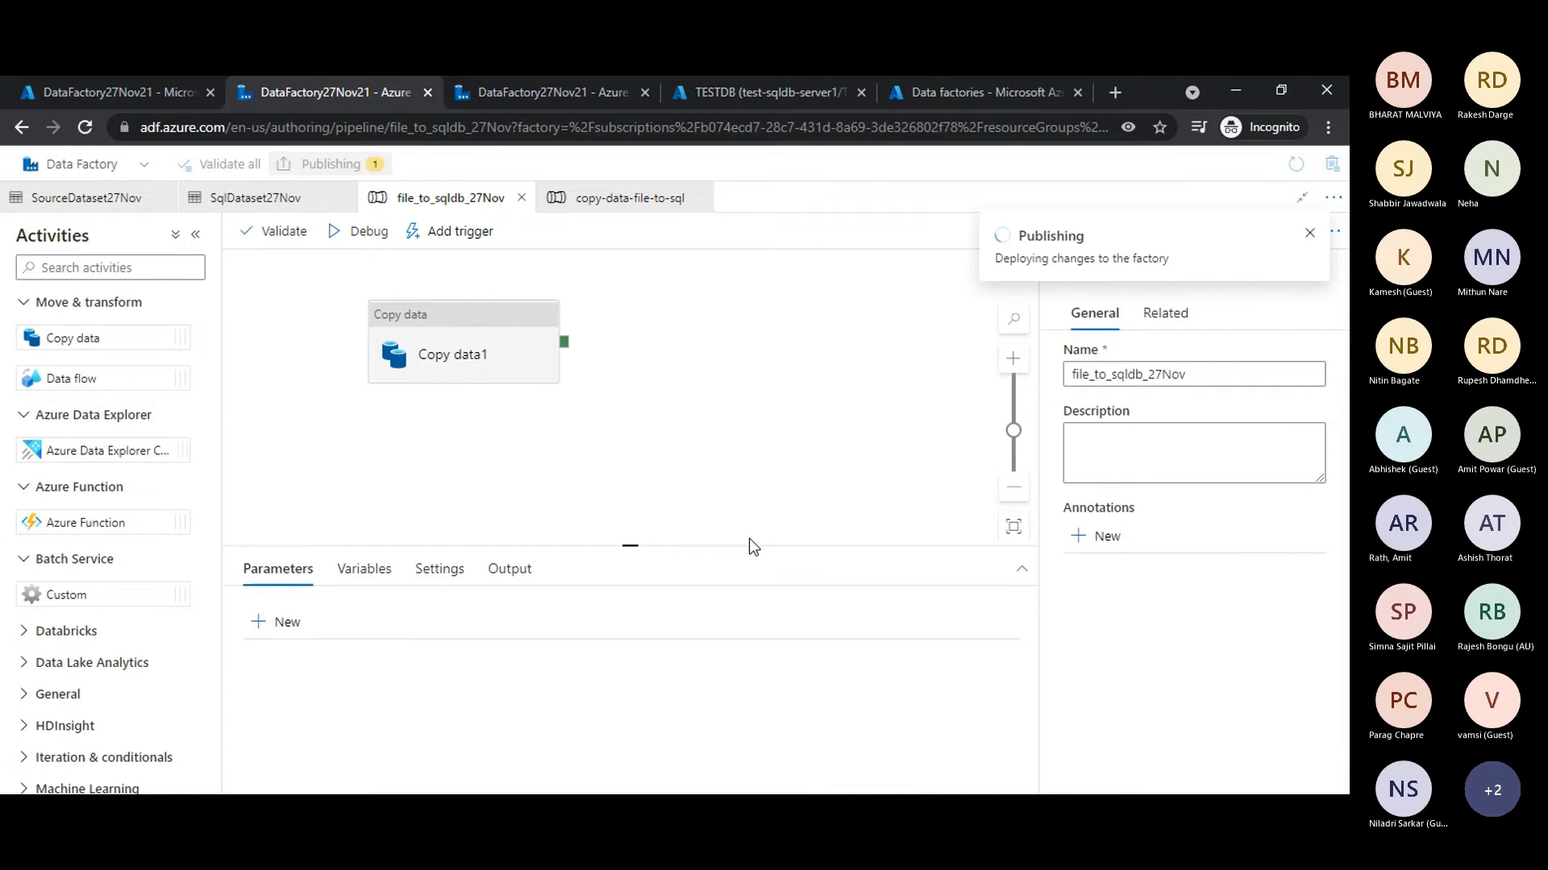
pyautogui.moveTo(750, 545); pyautogui.dragTo(750, 476)
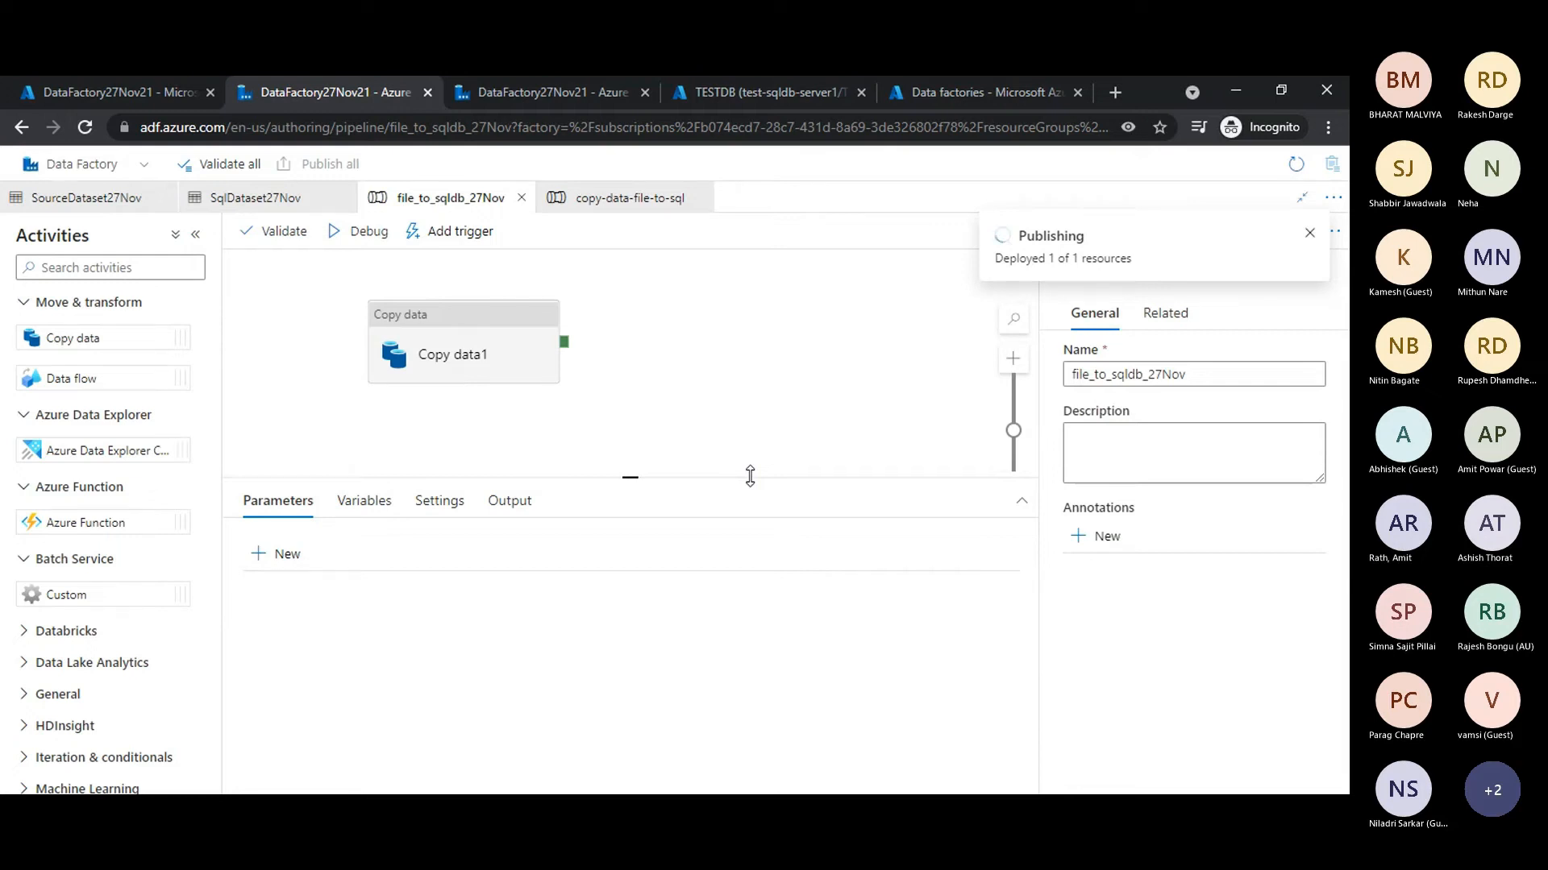
pyautogui.click(1309, 234)
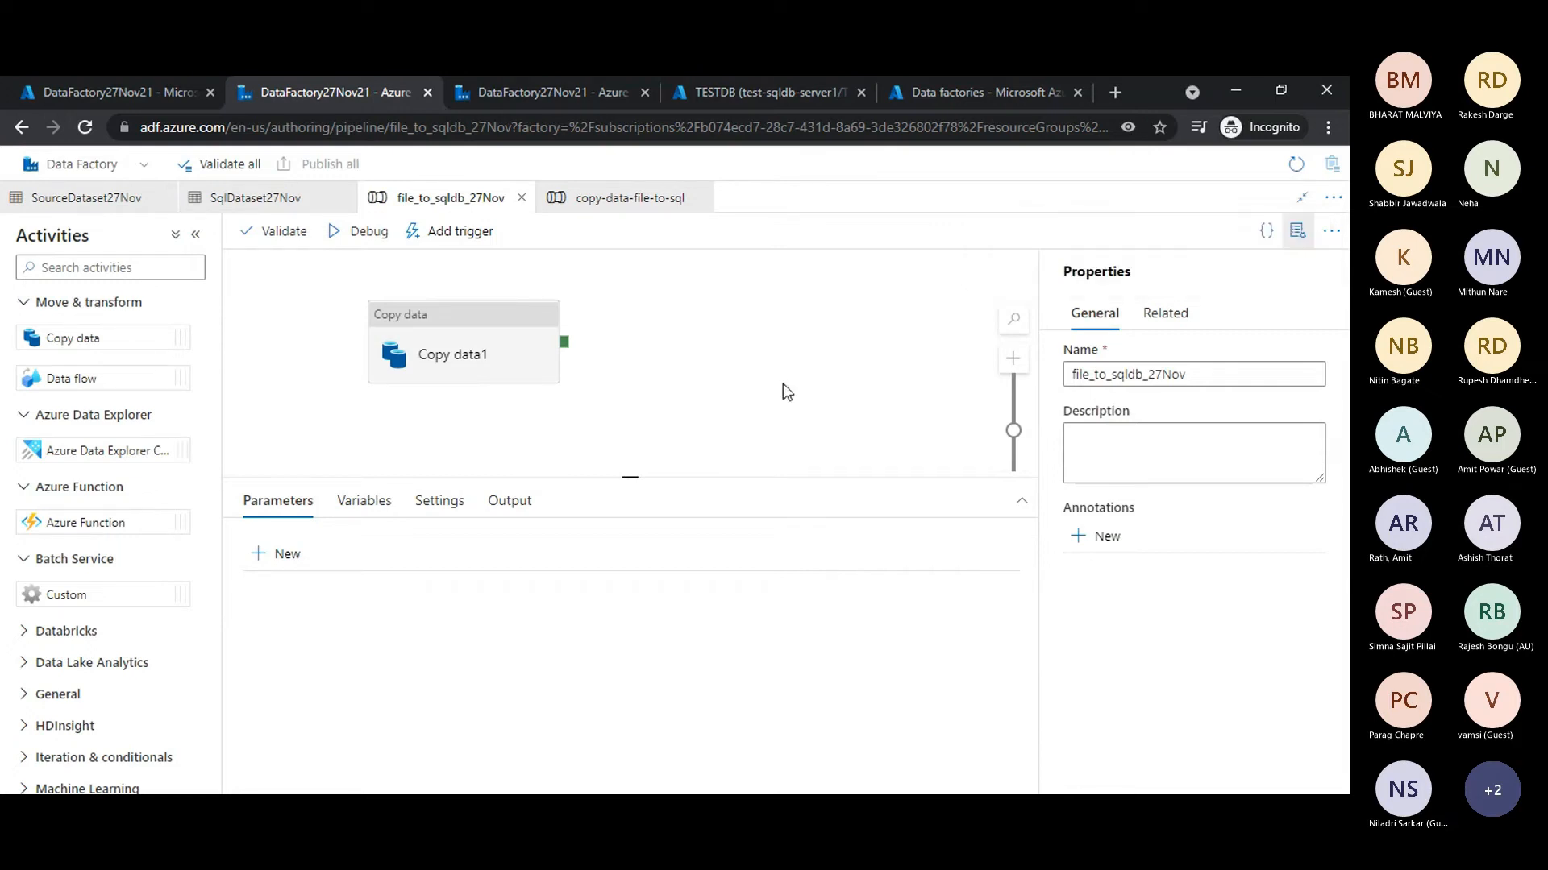
pyautogui.click(428, 326)
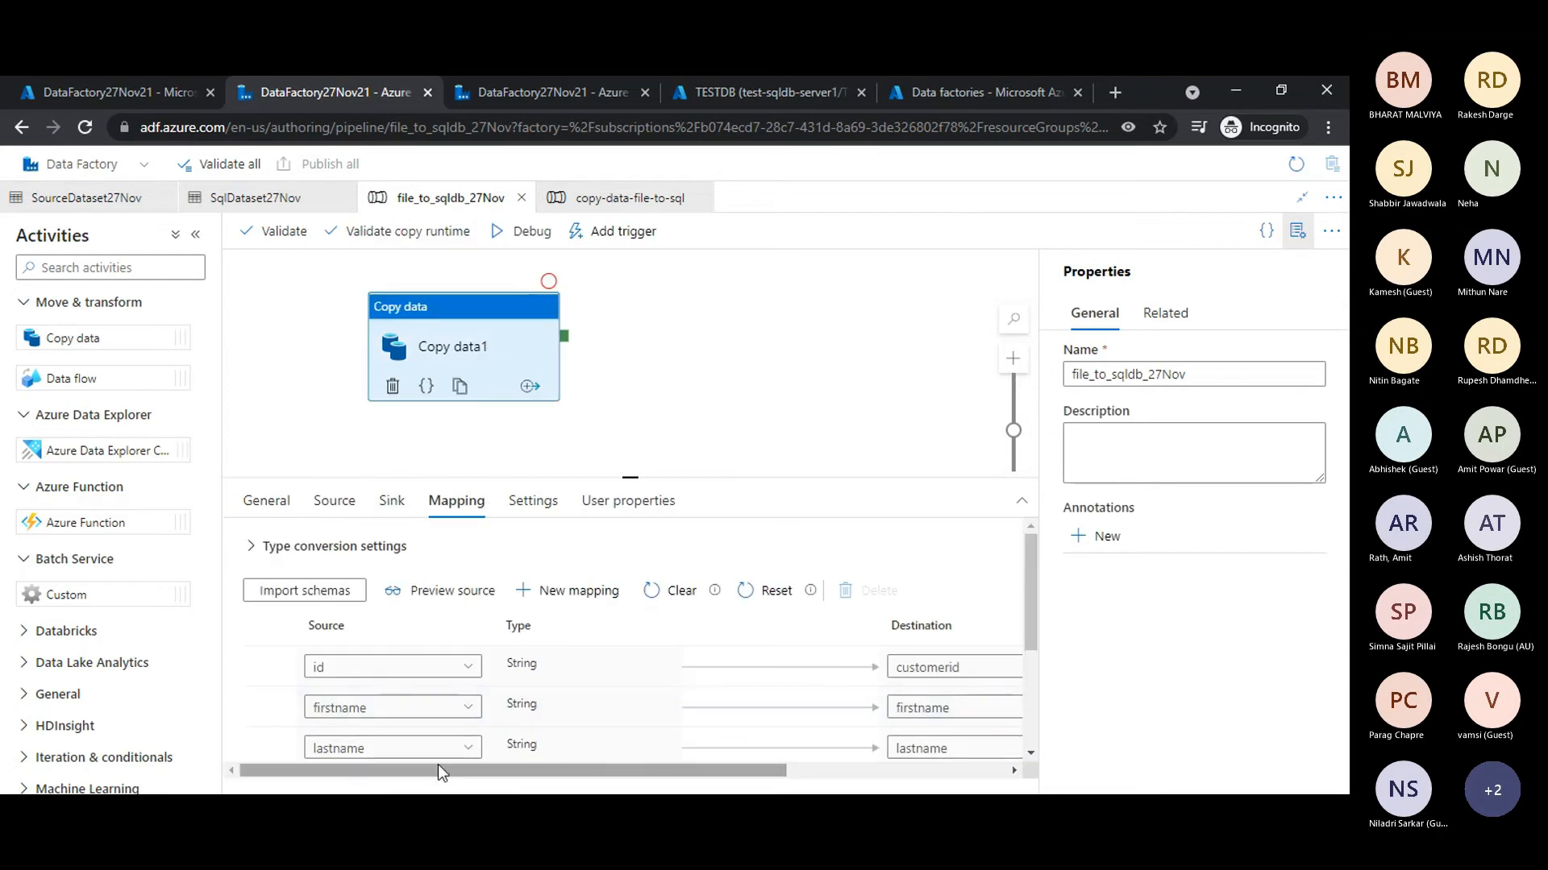
pyautogui.click(761, 359)
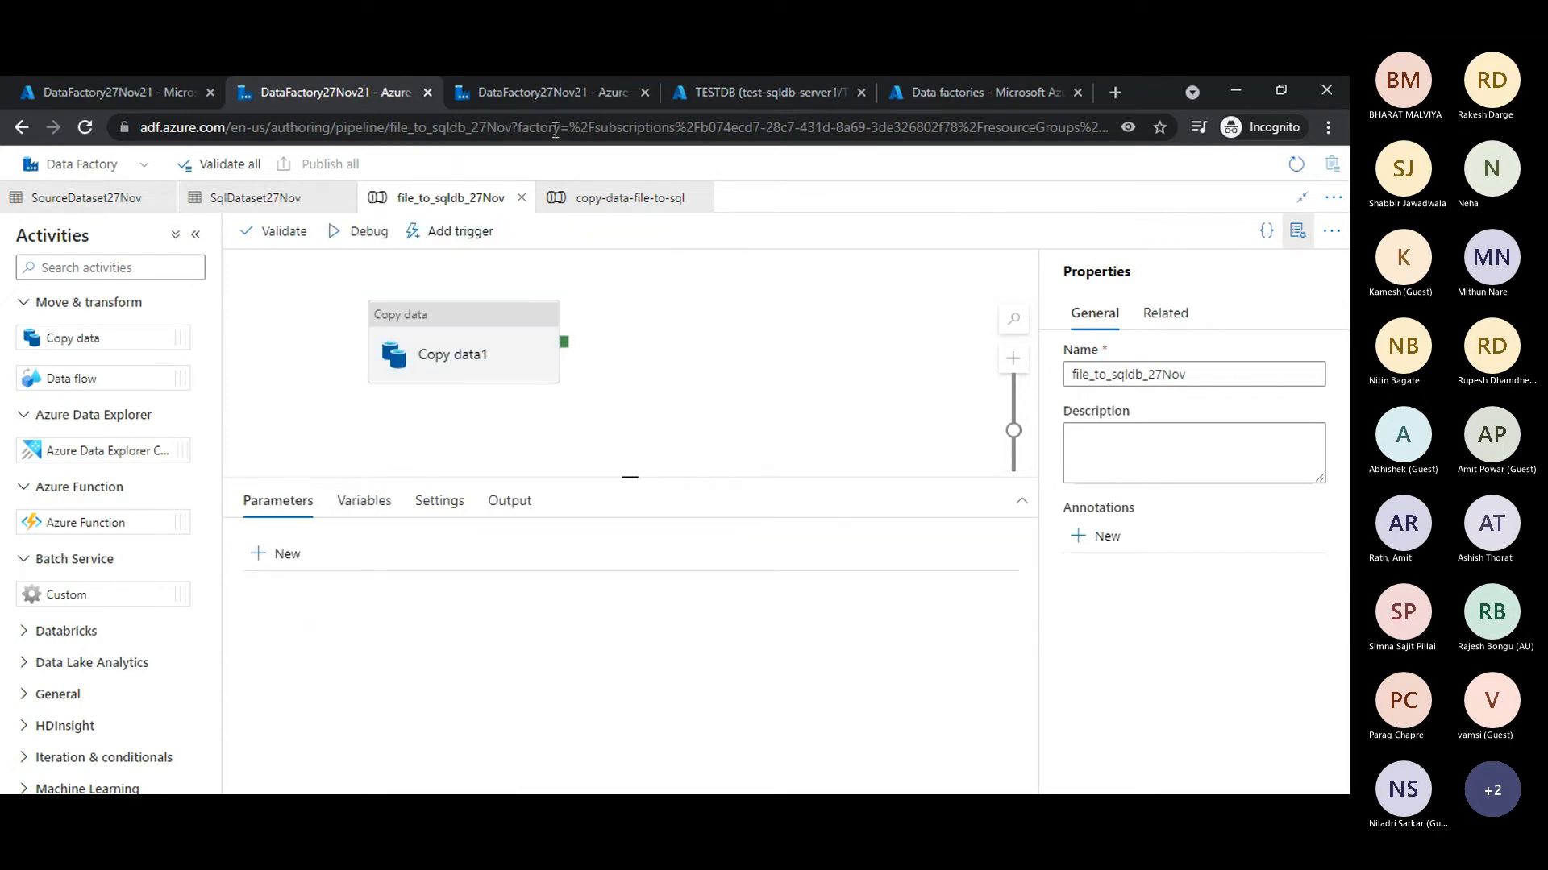
pyautogui.click(980, 90)
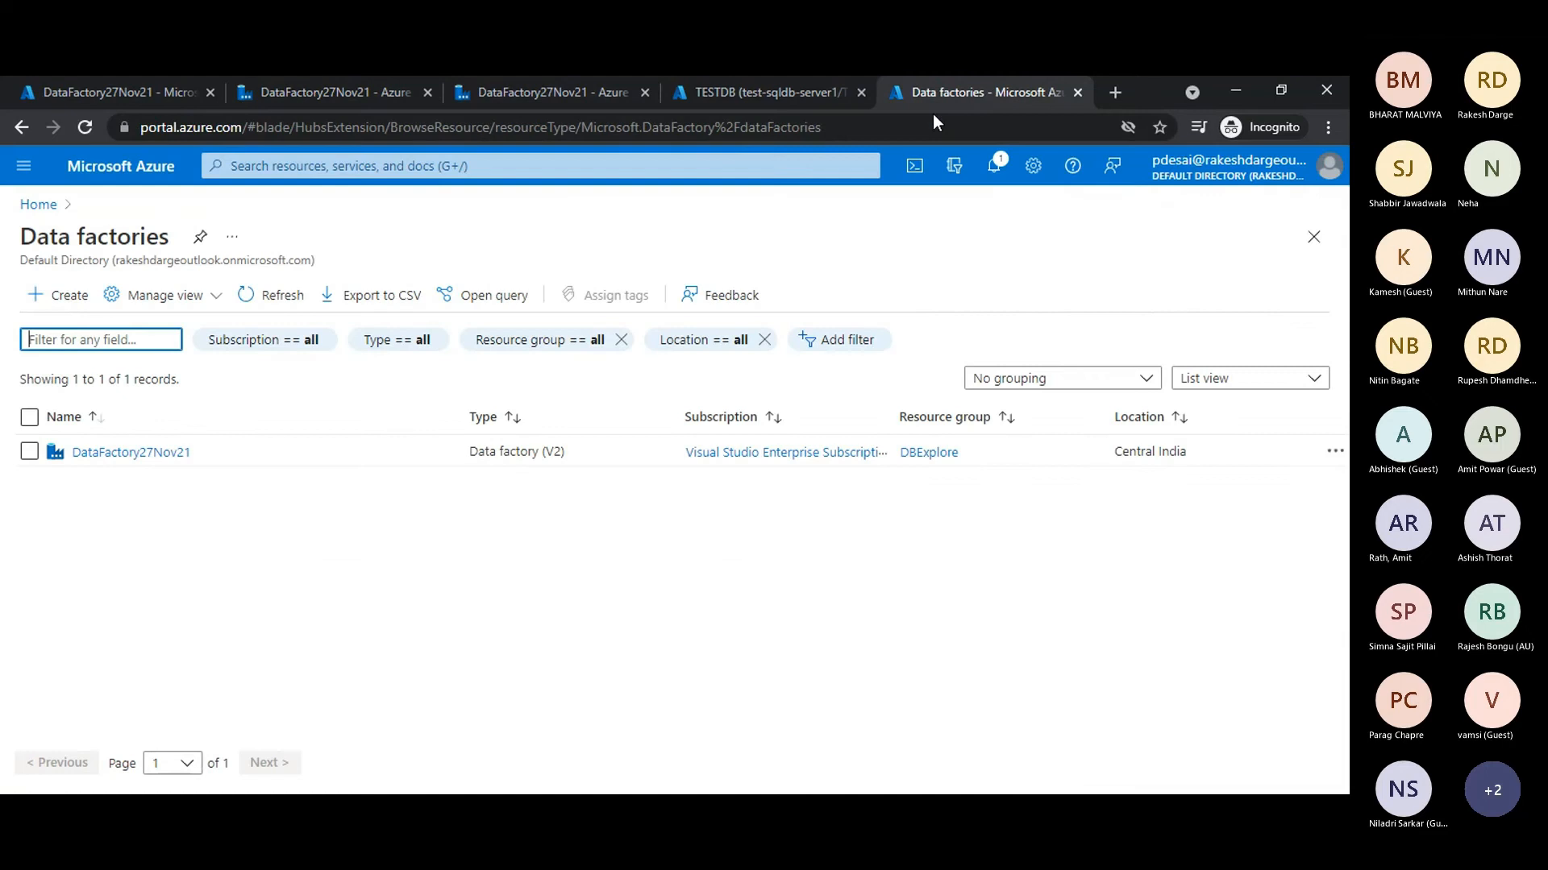
pyautogui.click(300, 90)
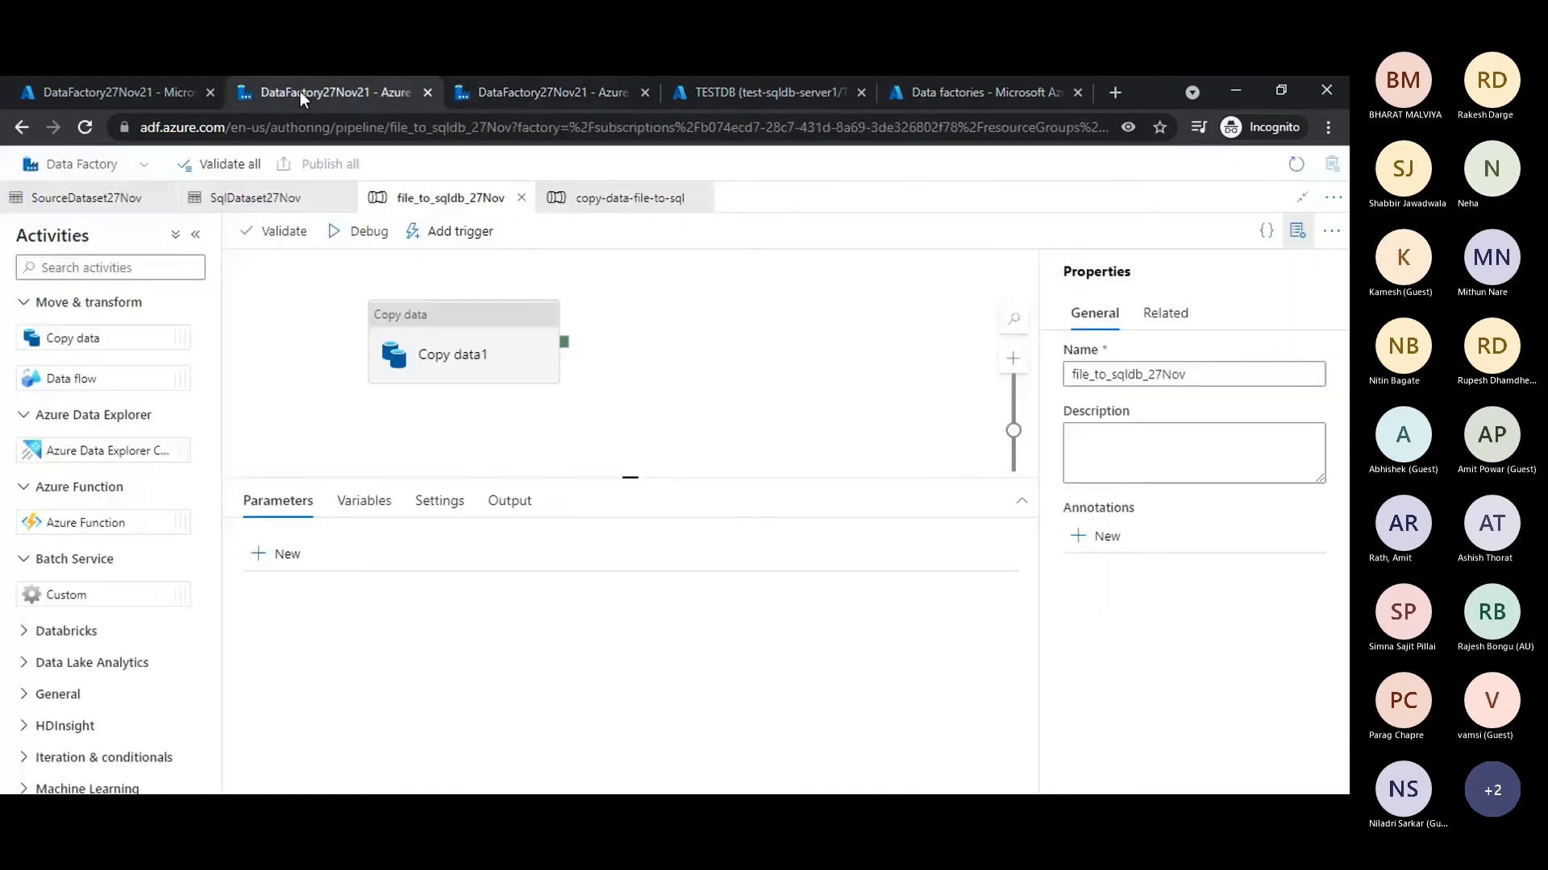
pyautogui.click(129, 90)
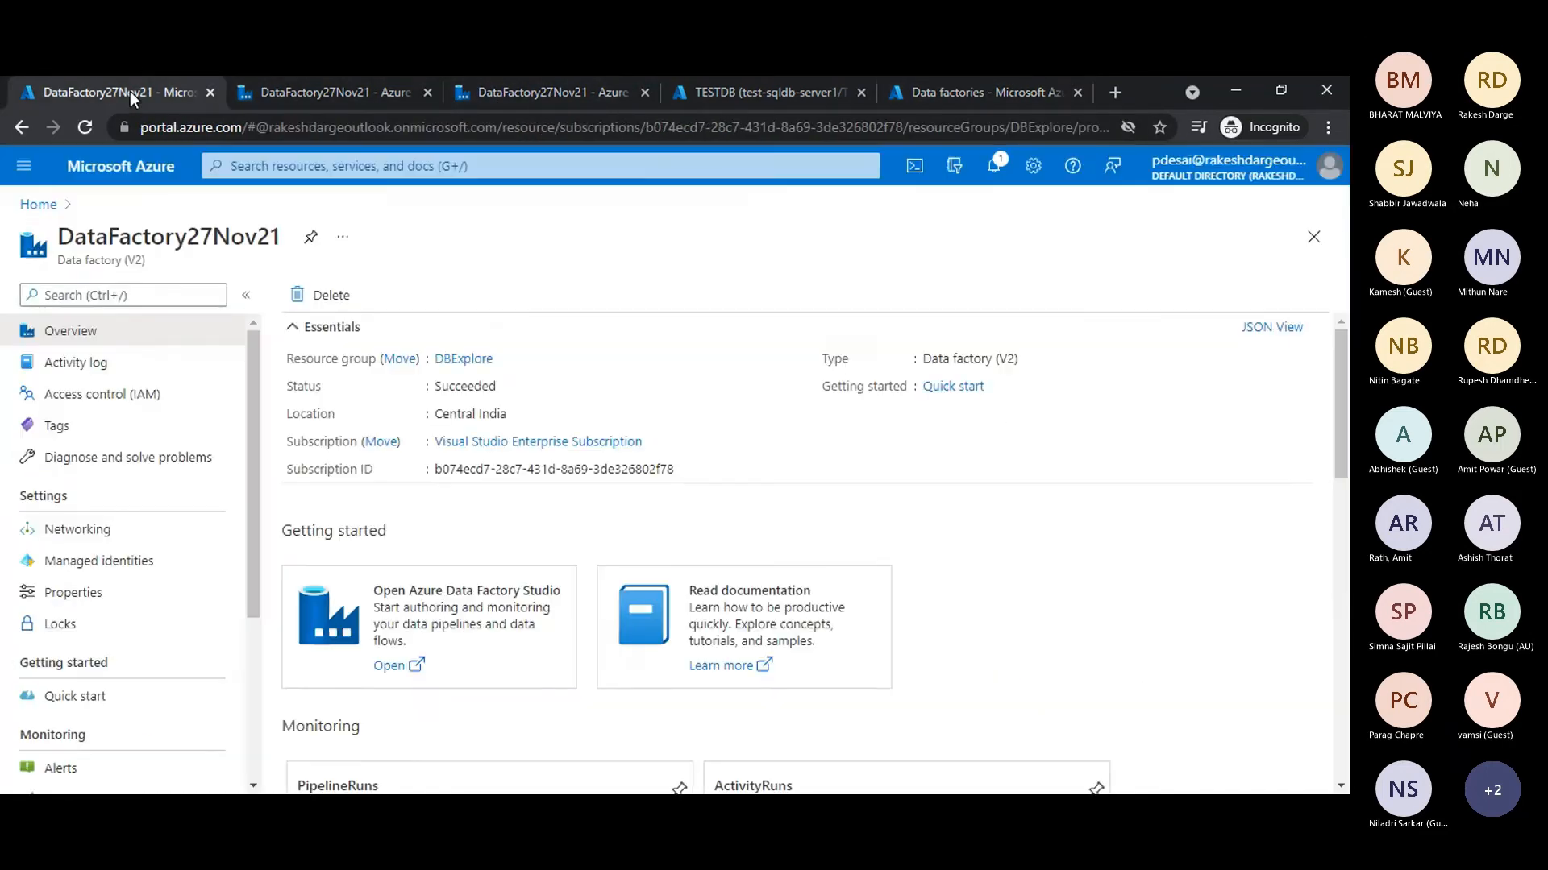
pyautogui.click(279, 92)
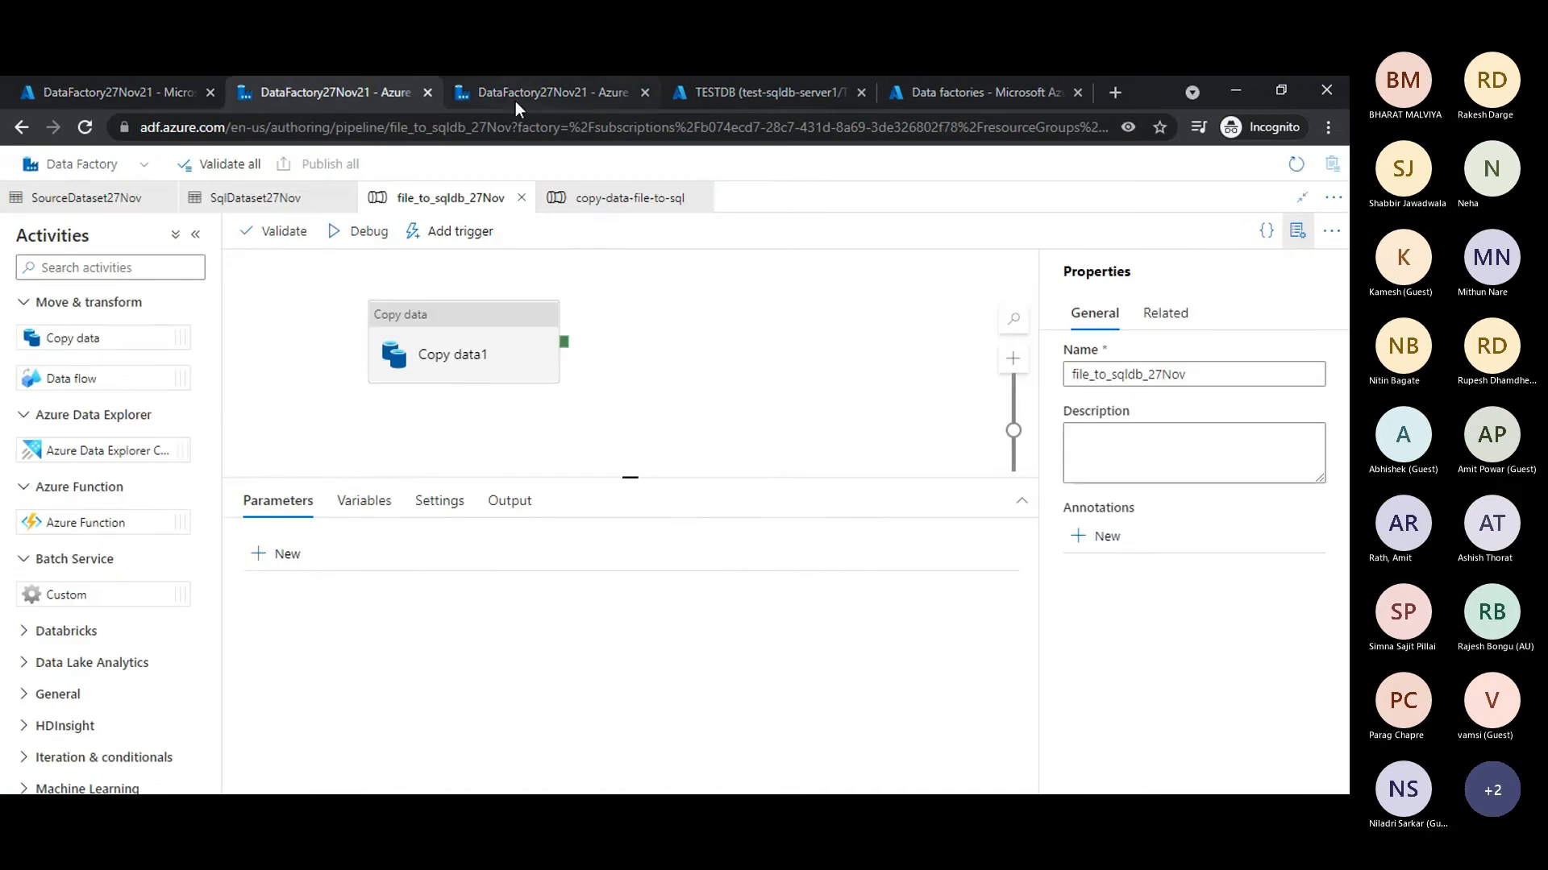
# - Open the Azure portal in a new browser tab and browse the dbstorage27 storage account to its customers blob container
pyautogui.click(1113, 93)
pyautogui.write('portal.azure.com')
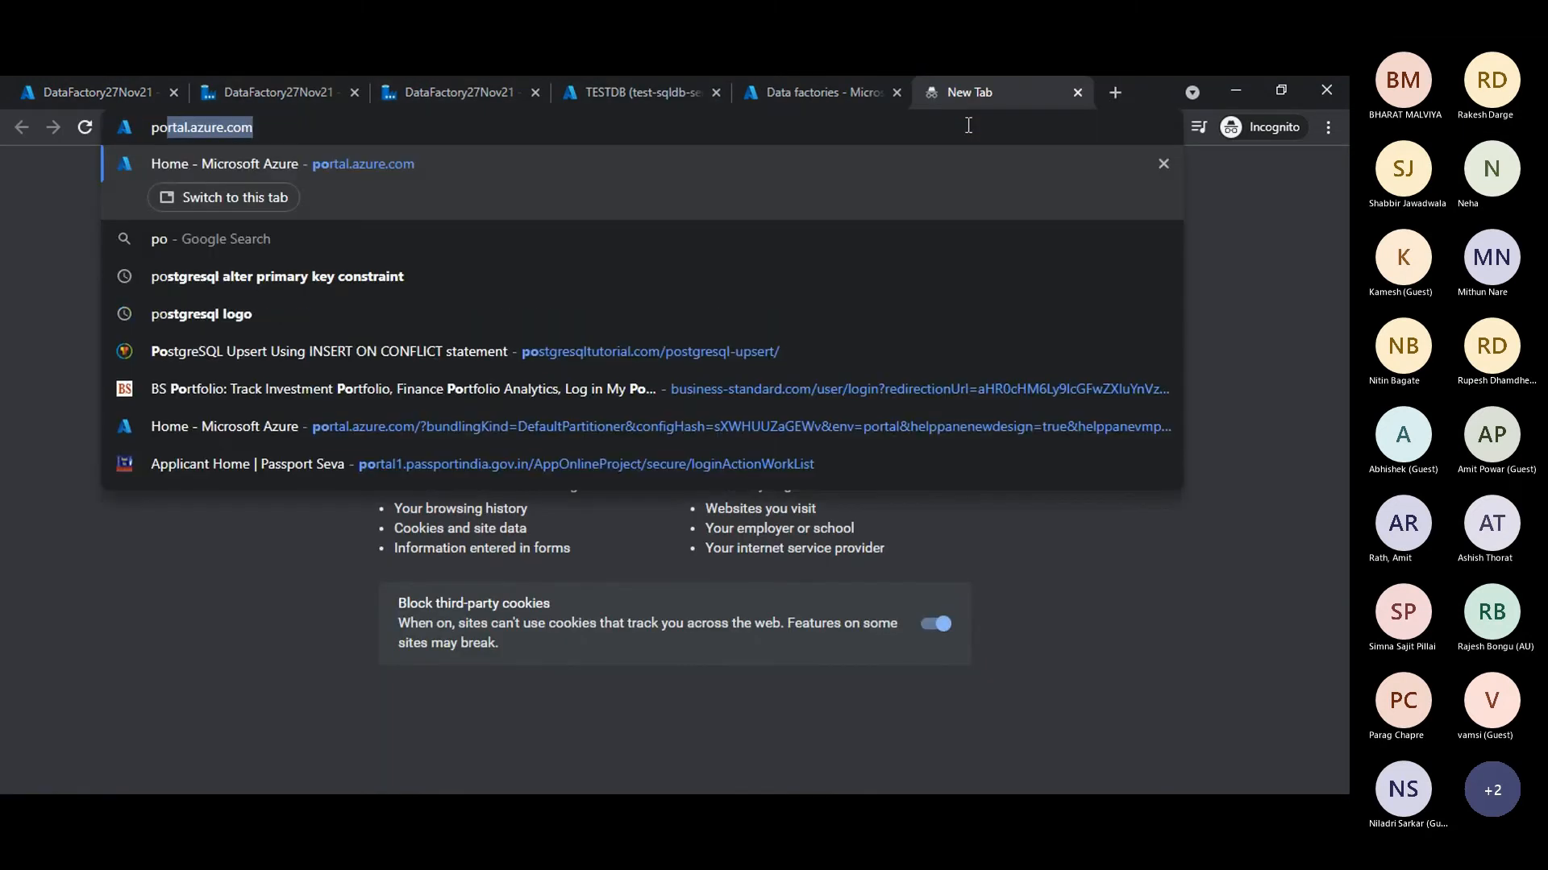
pyautogui.press('Return')
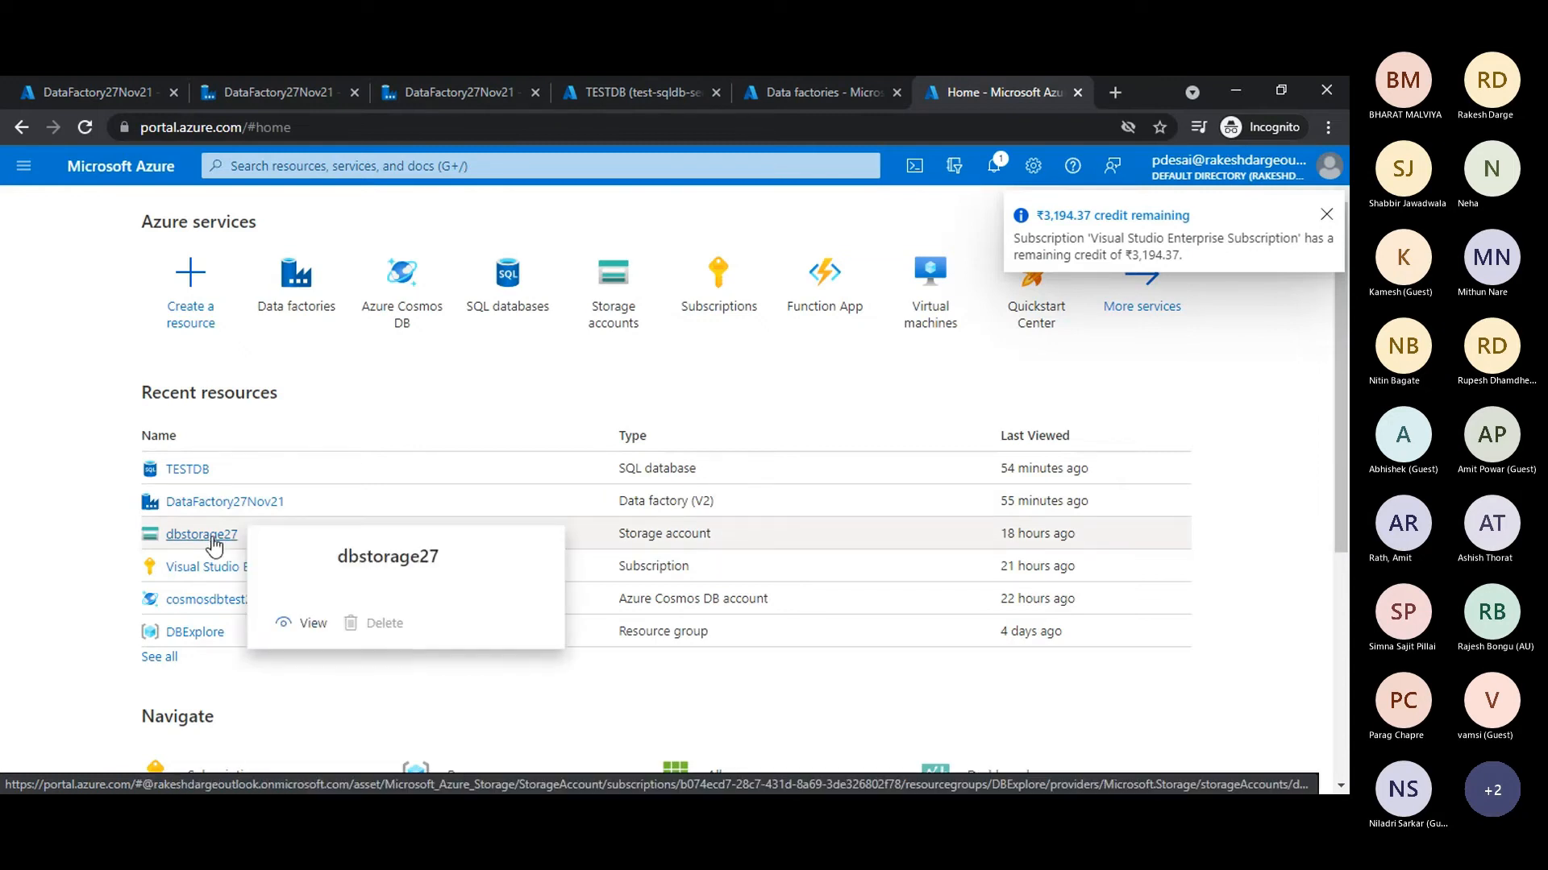
pyautogui.click(216, 546)
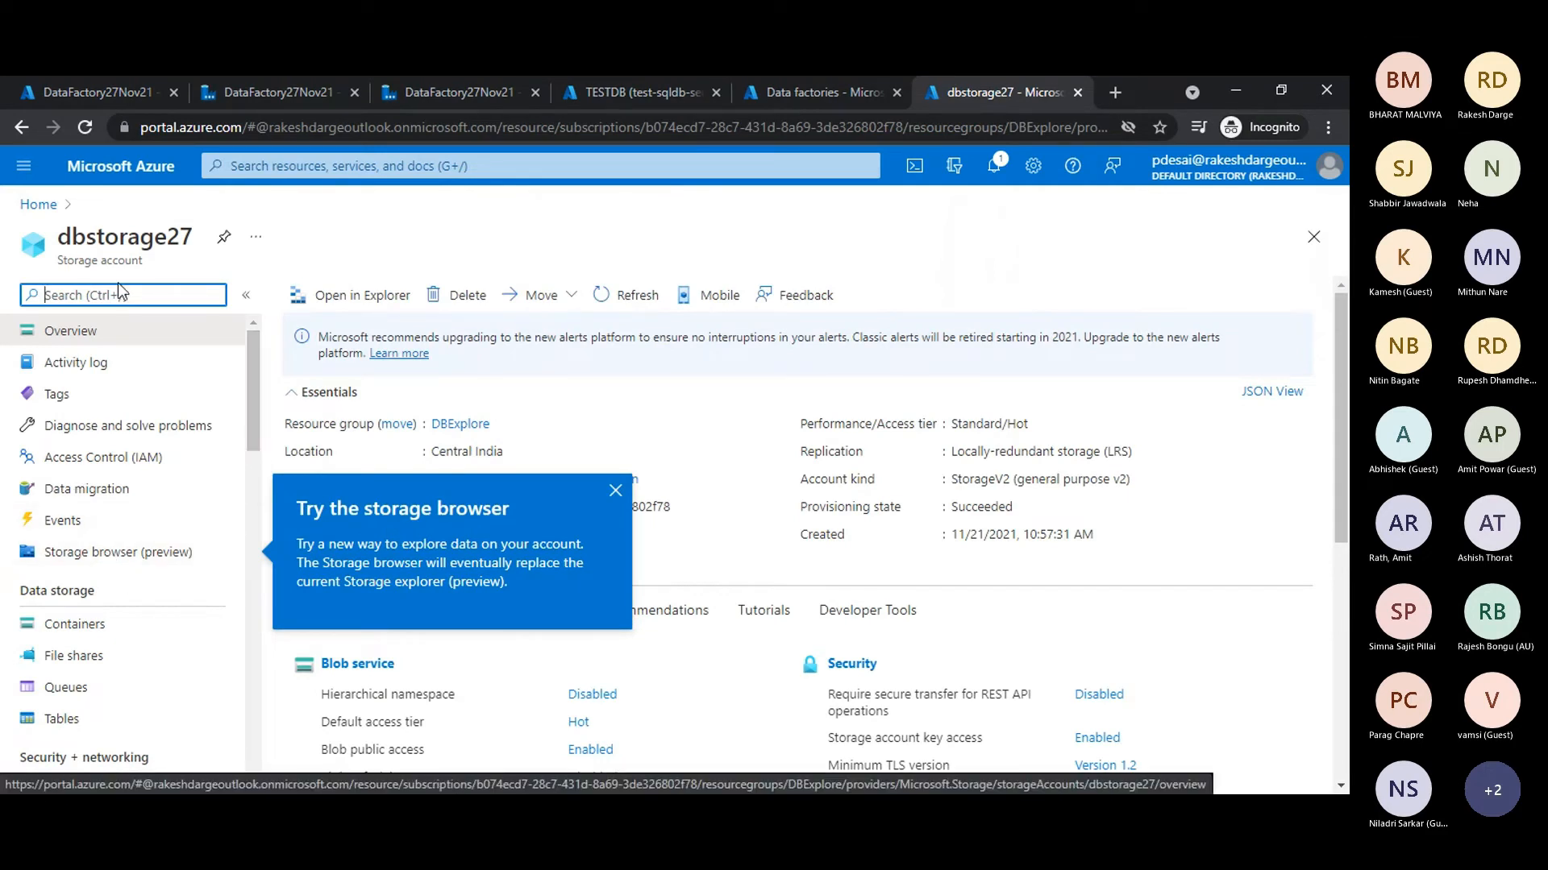
pyautogui.click(66, 554)
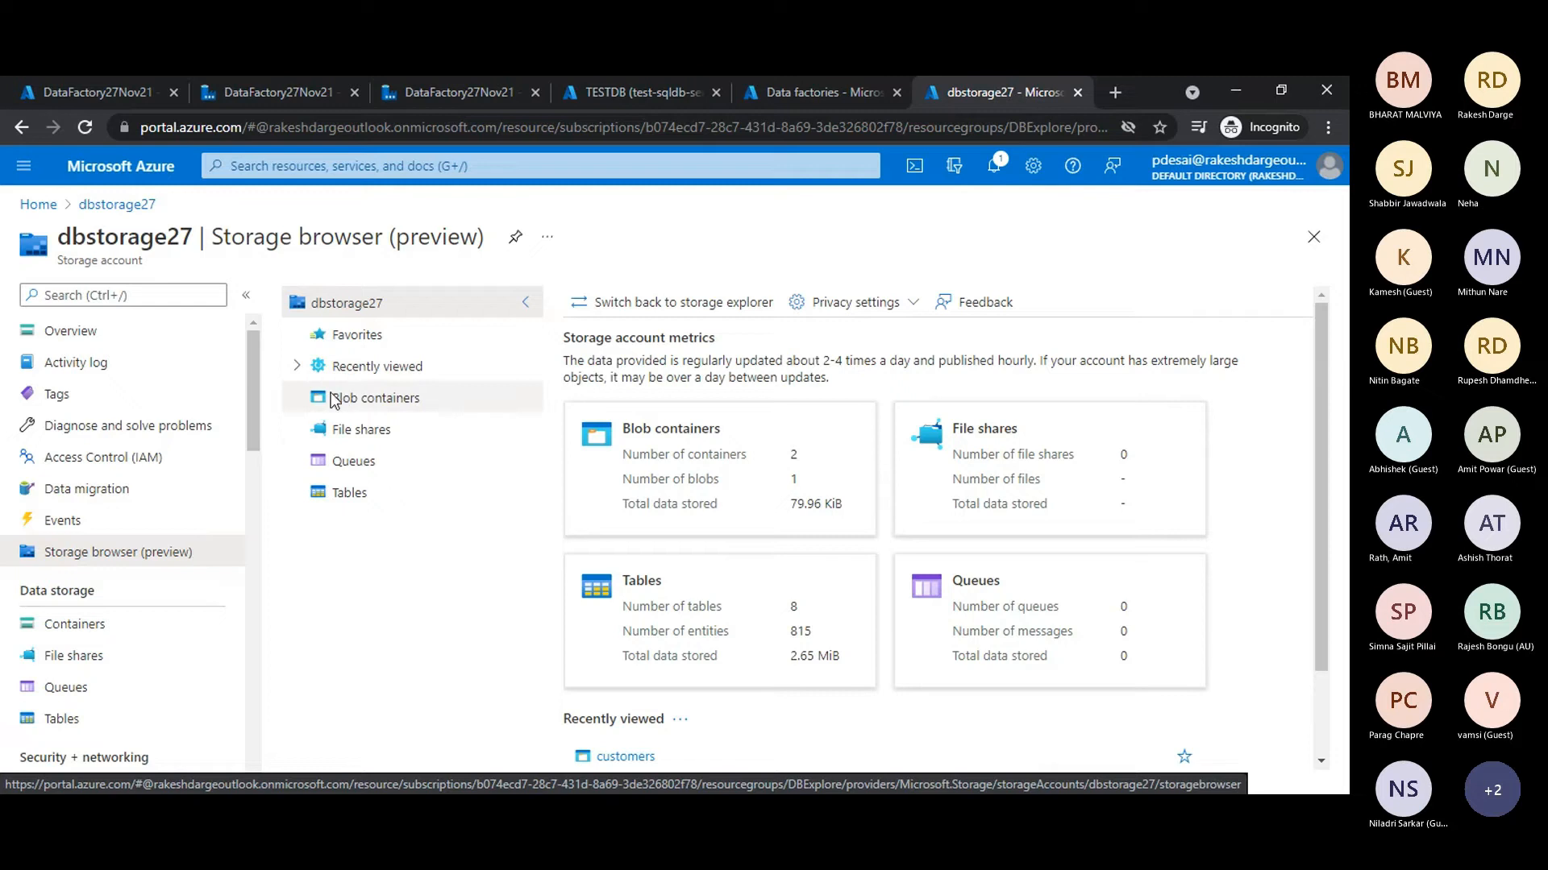
pyautogui.click(348, 398)
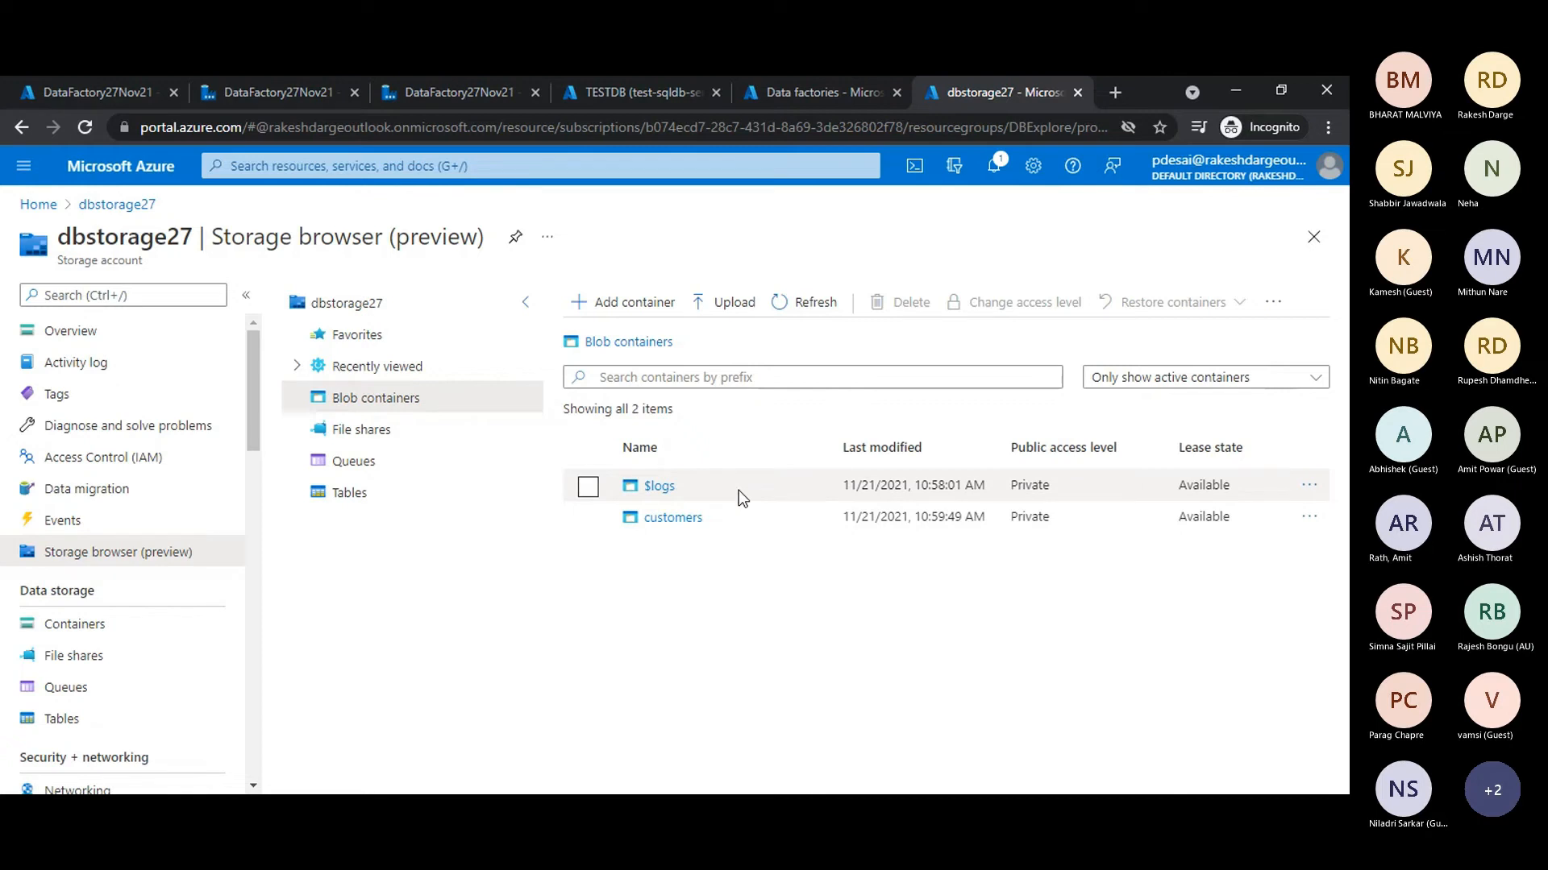
pyautogui.click(669, 520)
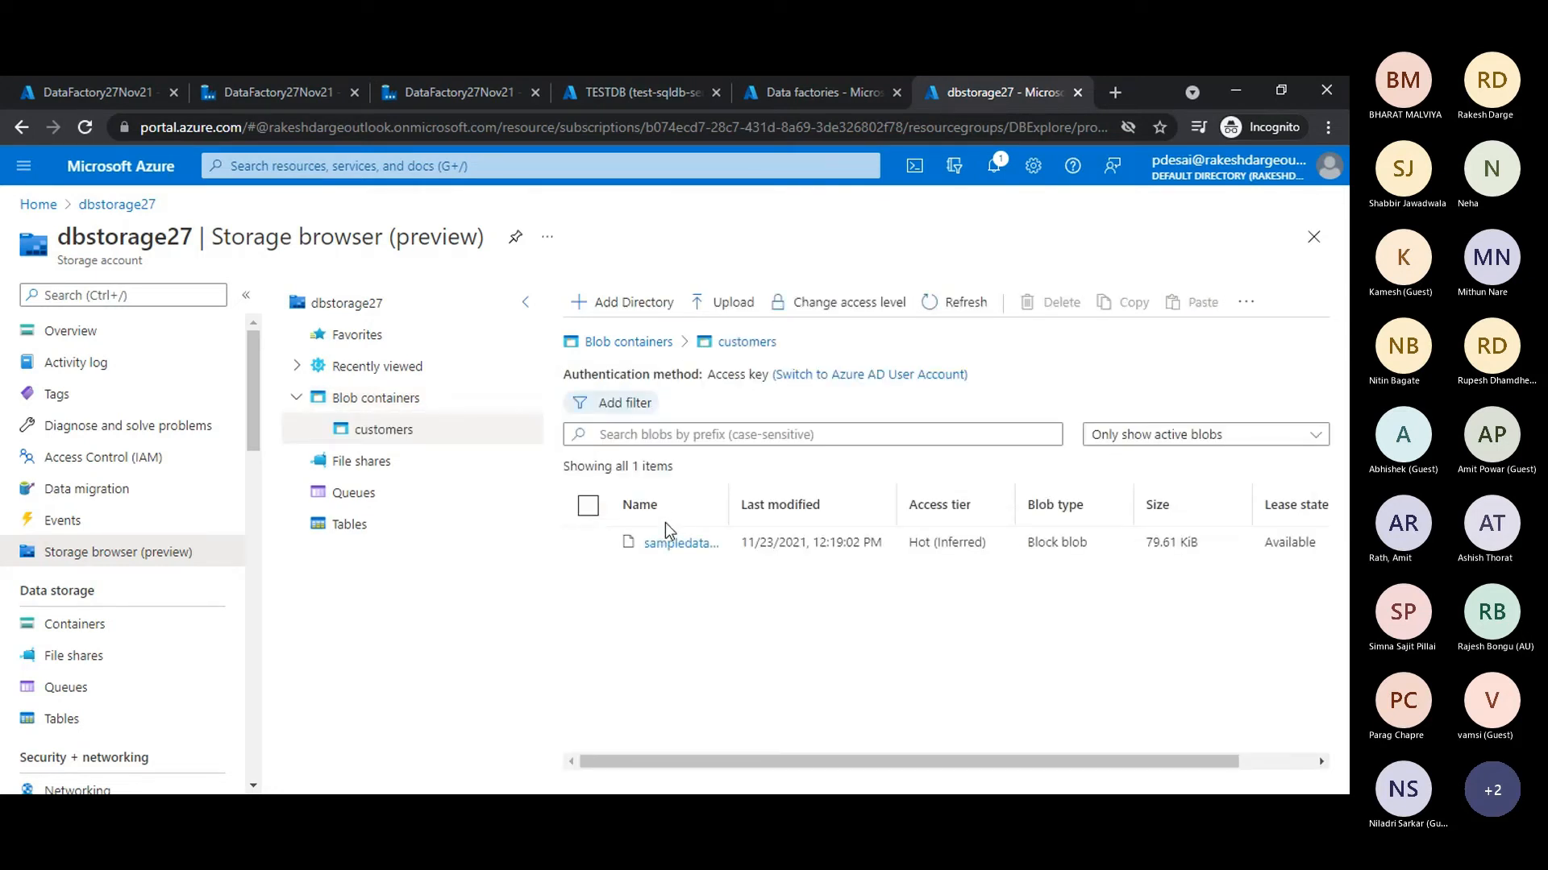
# - Widen the blob name column, examine the header and data rows of sampledata.csv, and close the file
pyautogui.moveTo(725, 504); pyautogui.dragTo(794, 507)
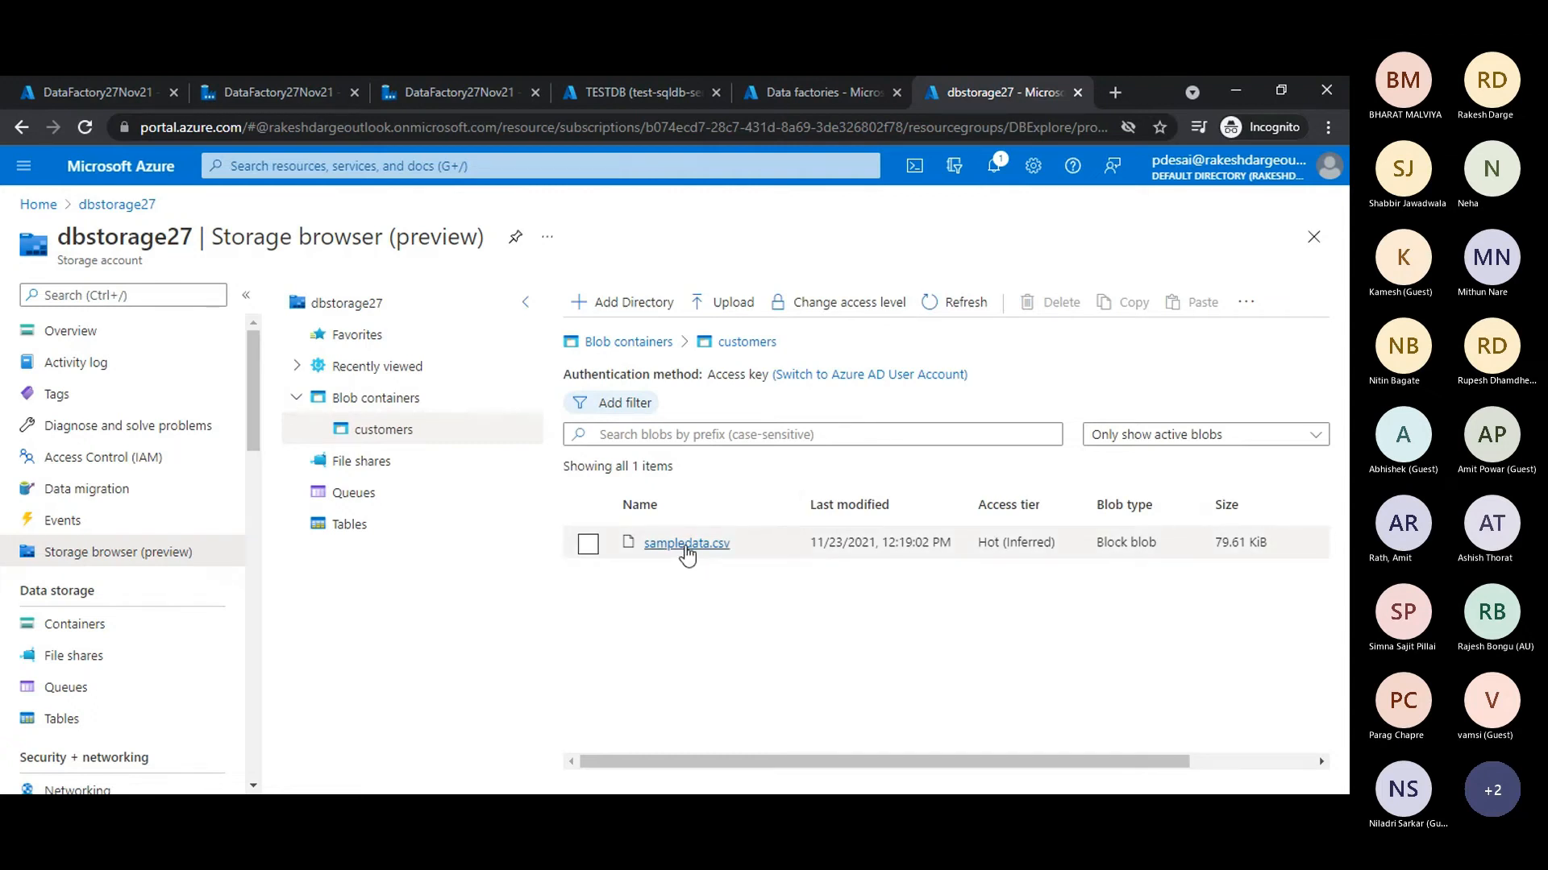
pyautogui.click(687, 545)
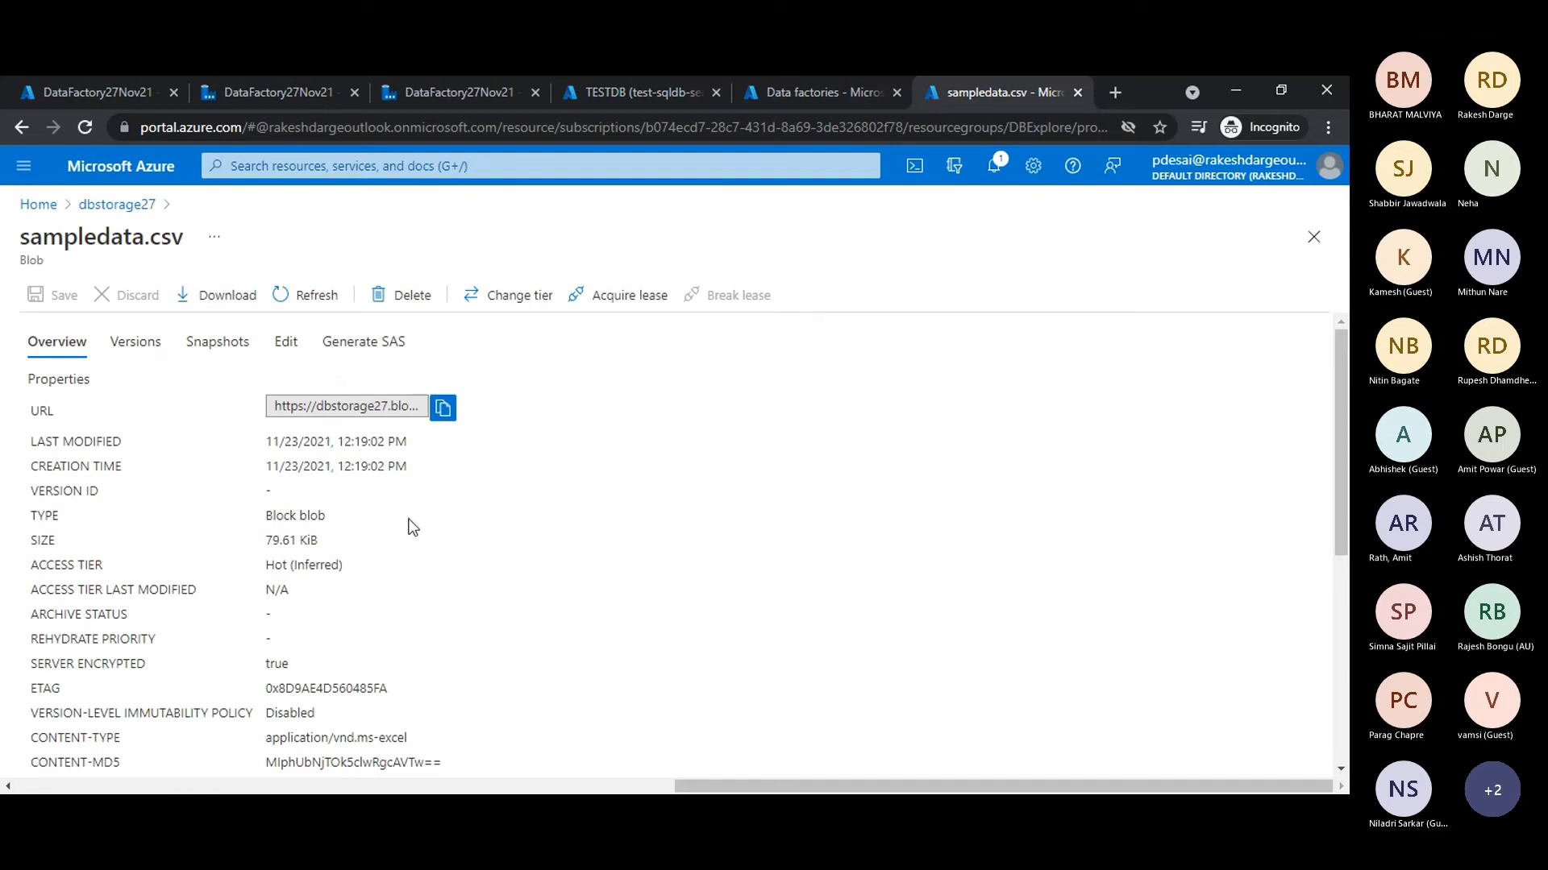
pyautogui.click(286, 342)
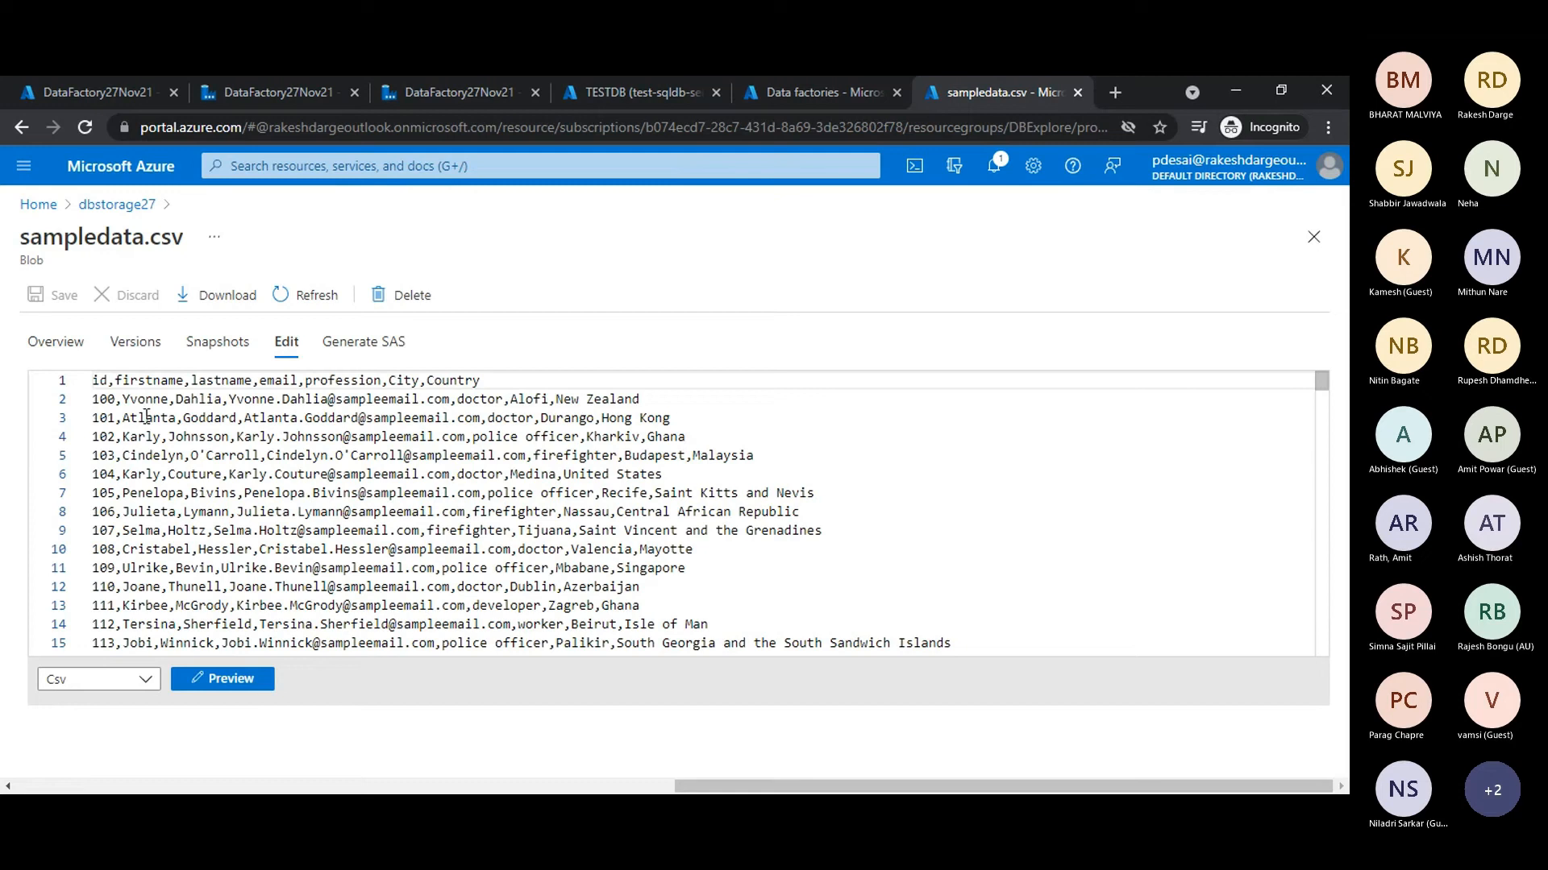
pyautogui.click(145, 401)
pyautogui.click(92, 383)
pyautogui.scroll(-8, 560, 540)
pyautogui.moveTo(1322, 384); pyautogui.dragTo(1338, 322)
pyautogui.click(1314, 237)
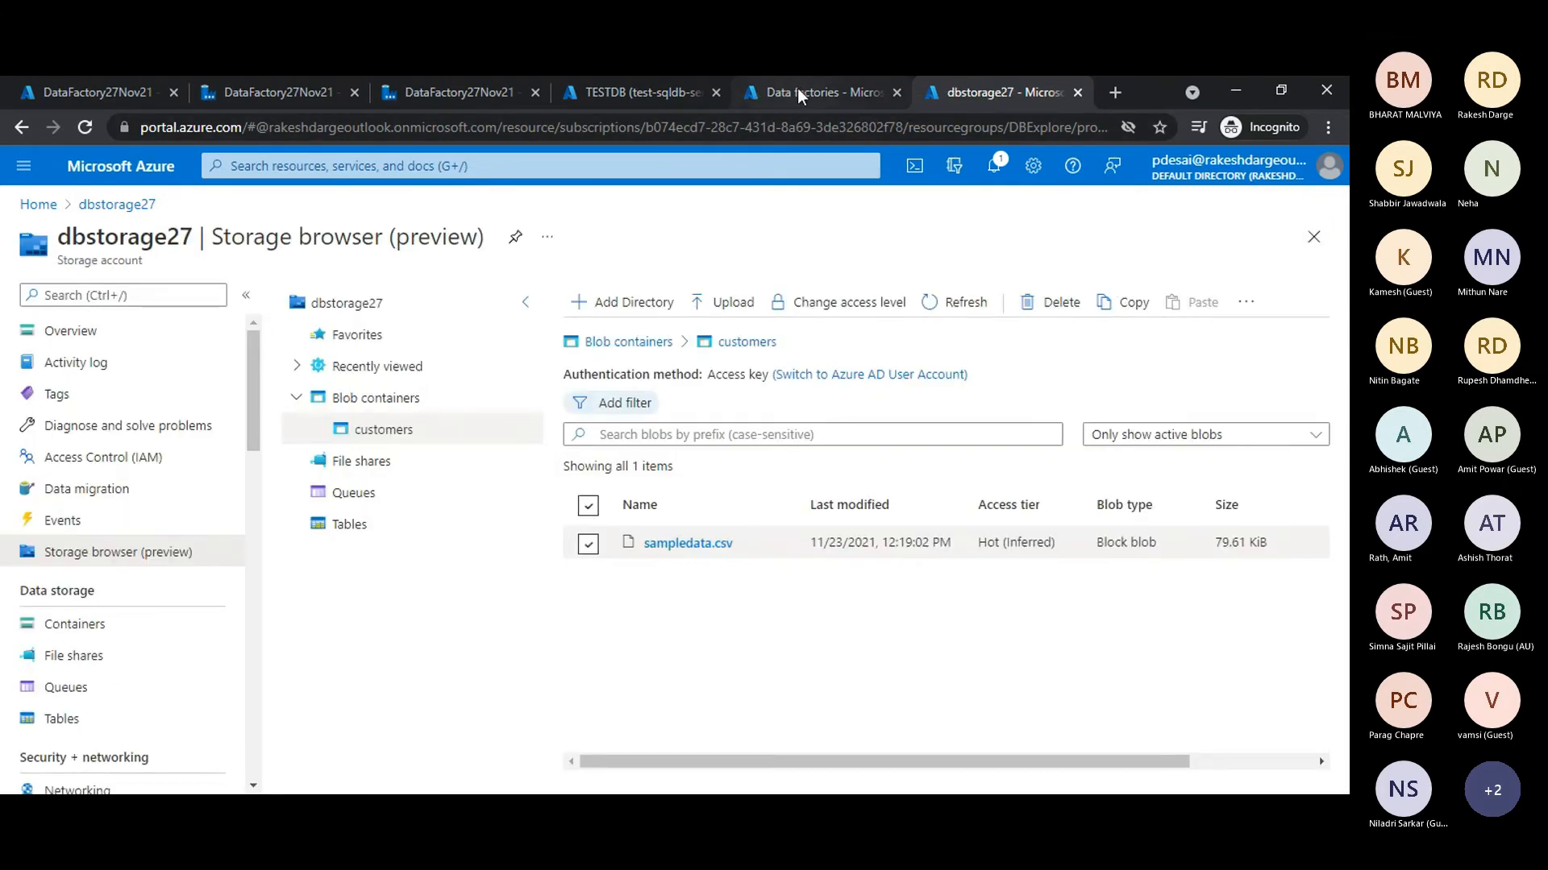
# - Rerun the select query on the dbo.customers table in the TESTDB query editor and check the affected rows
pyautogui.click(609, 94)
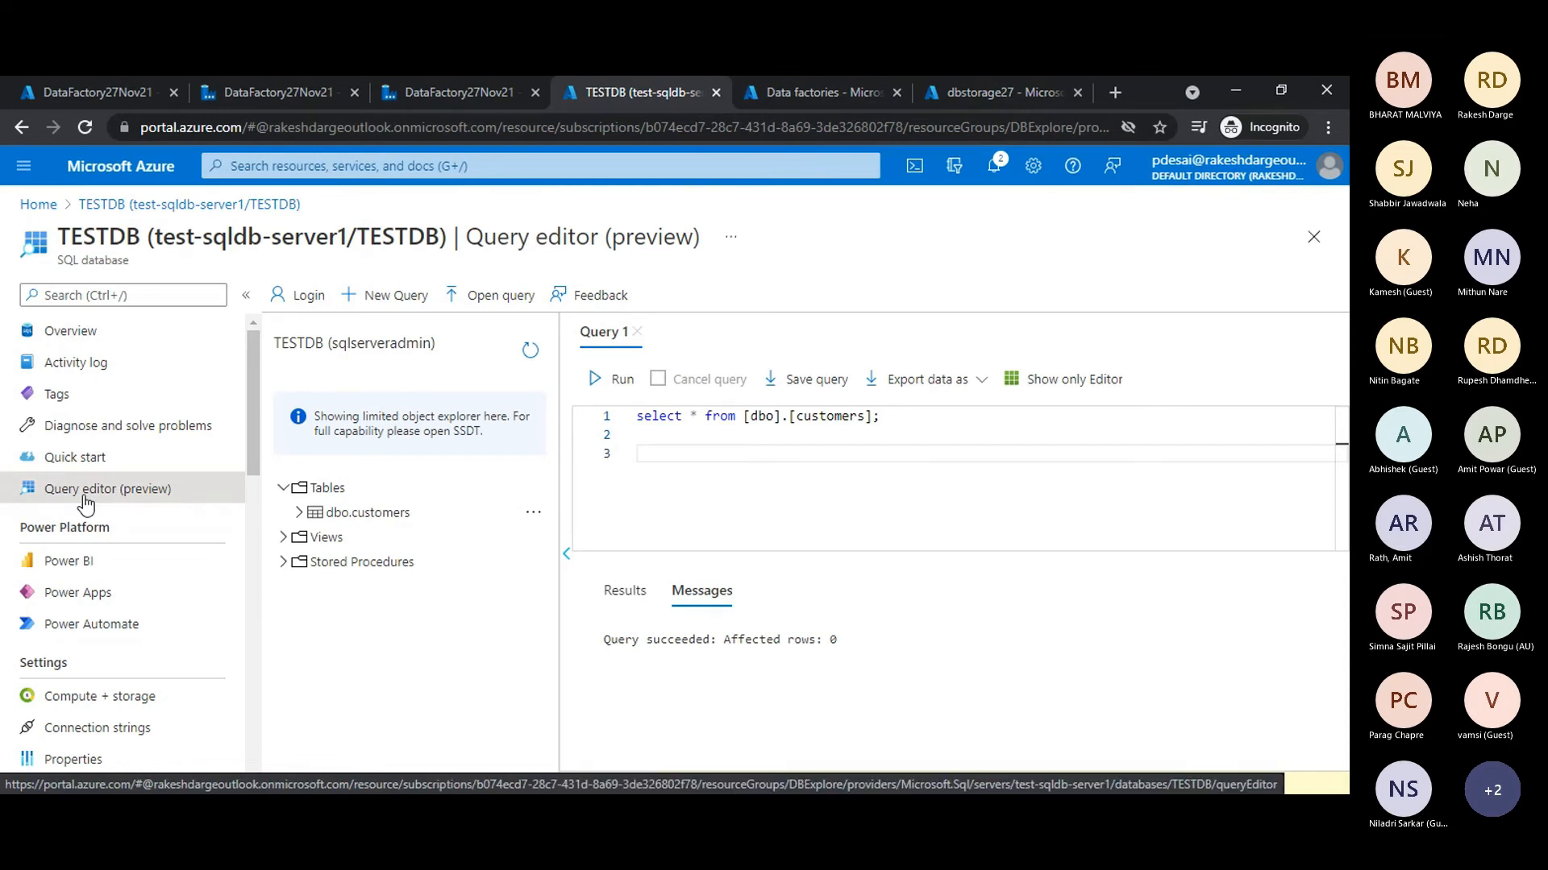
pyautogui.click(1091, 437)
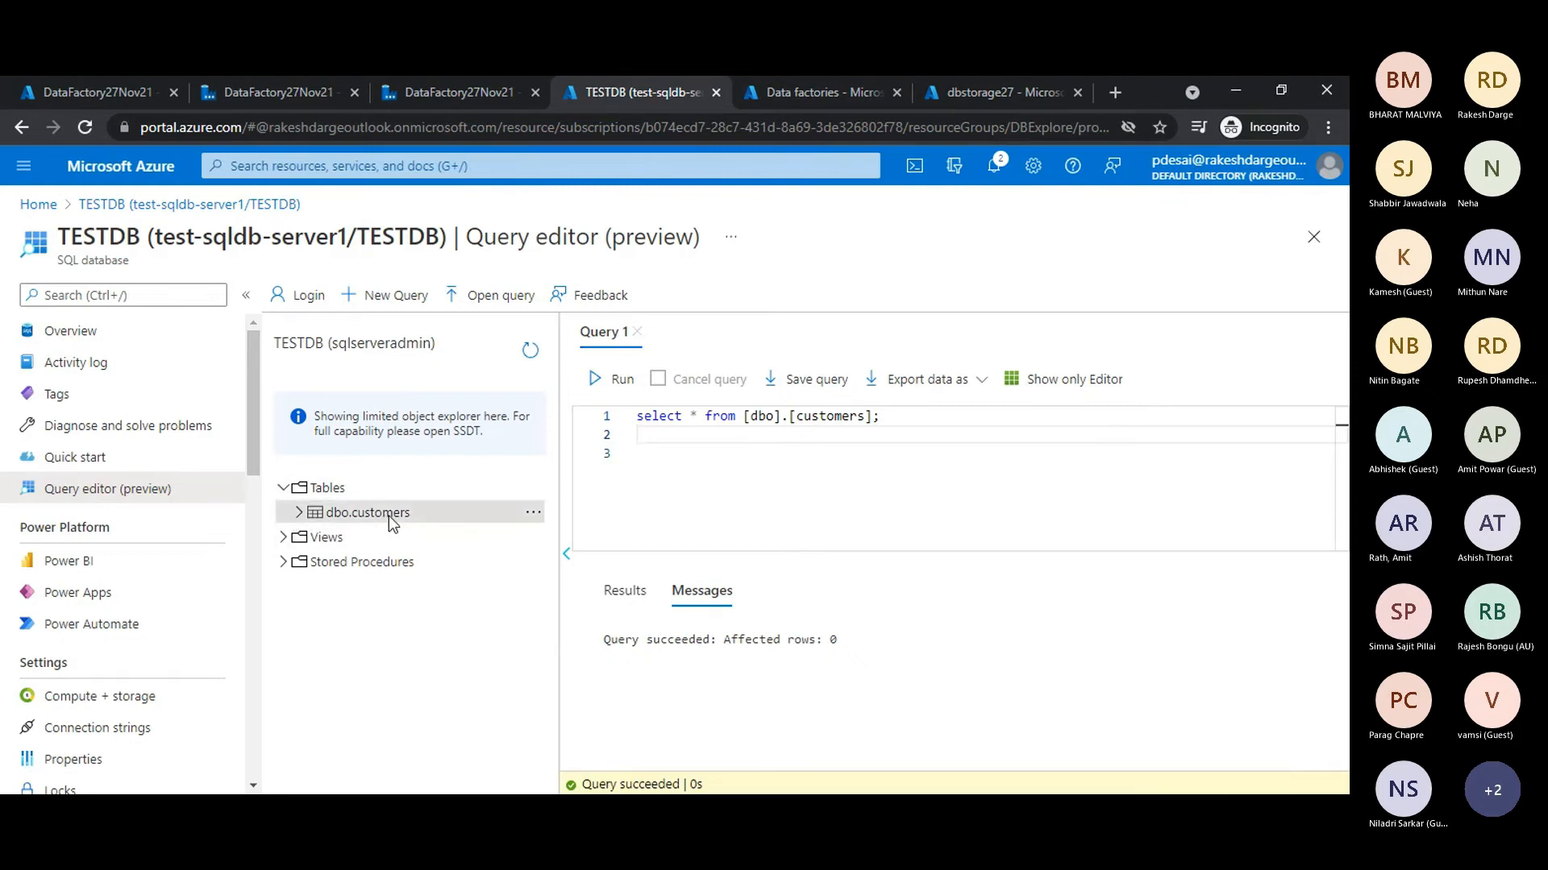
pyautogui.click(621, 388)
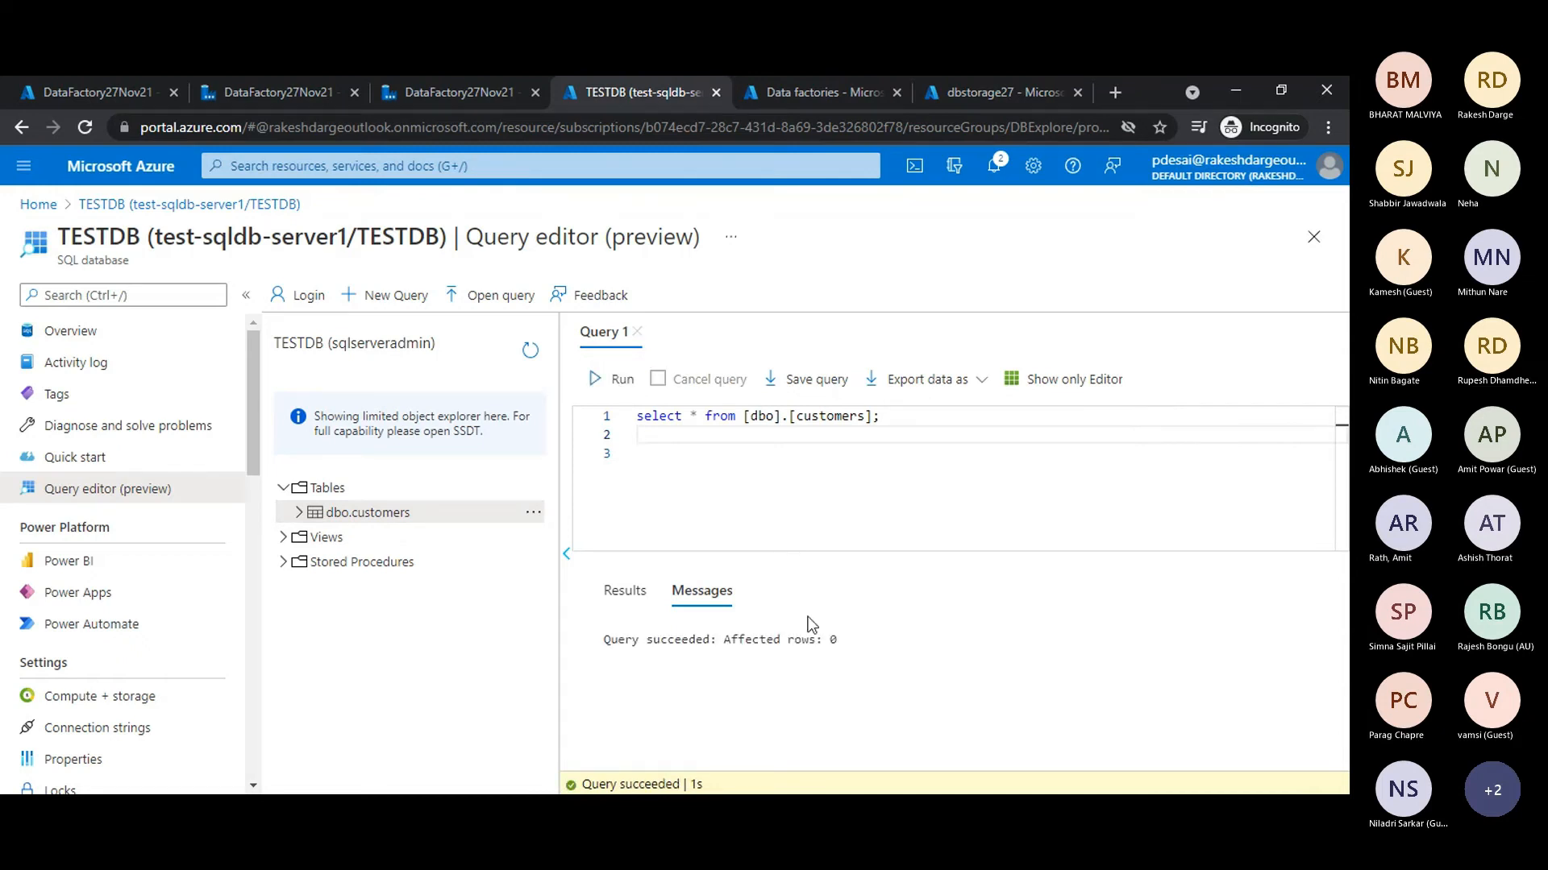
pyautogui.moveTo(710, 640); pyautogui.dragTo(815, 639)
pyautogui.click(916, 659)
pyautogui.click(929, 542)
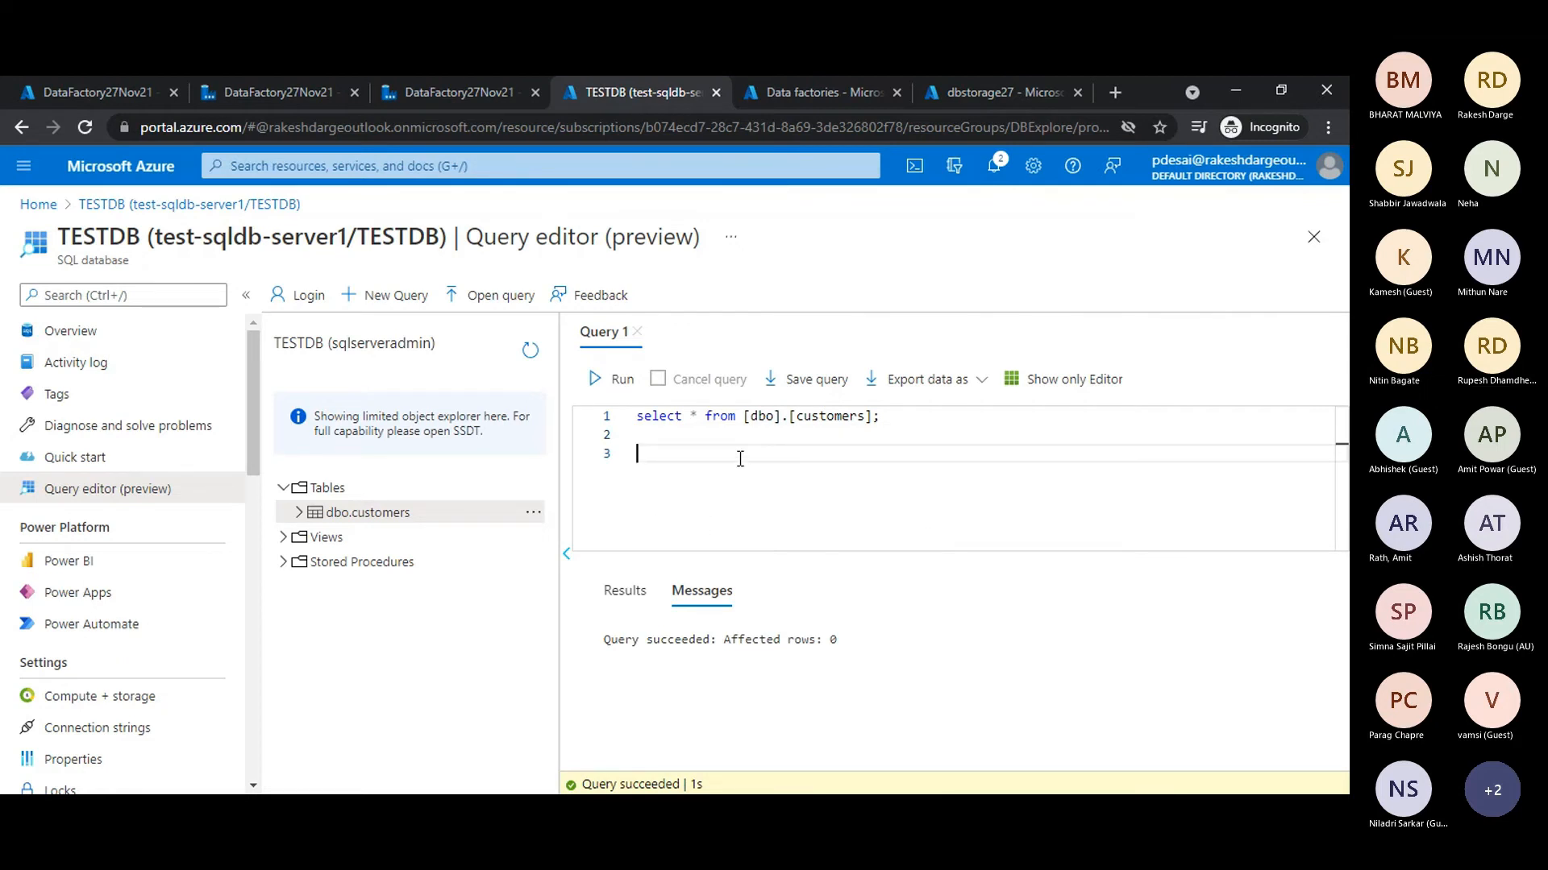
pyautogui.click(795, 94)
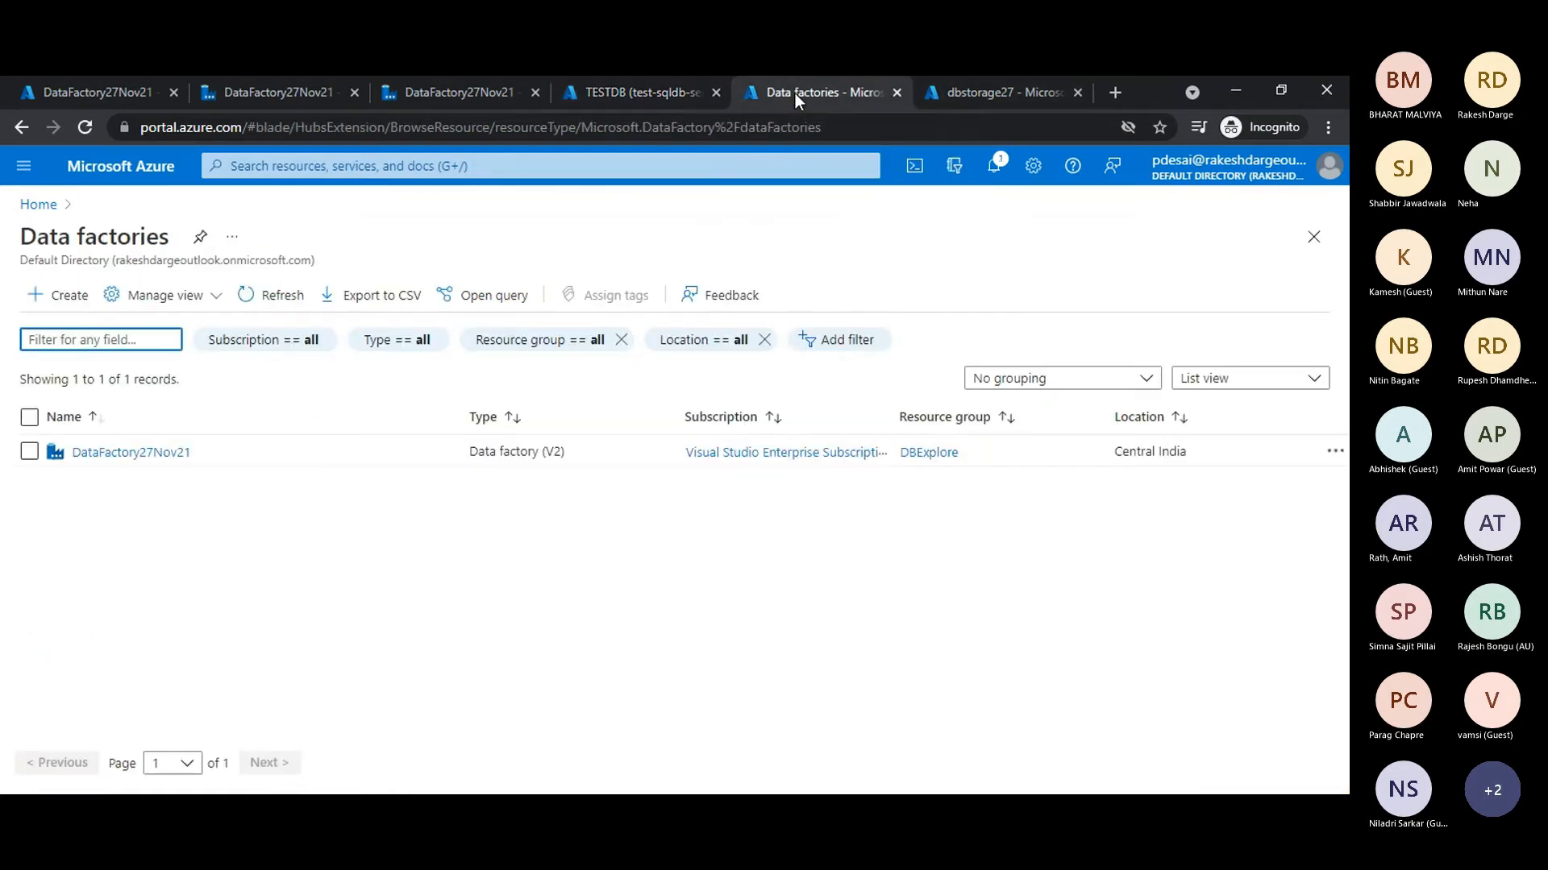
pyautogui.click(435, 94)
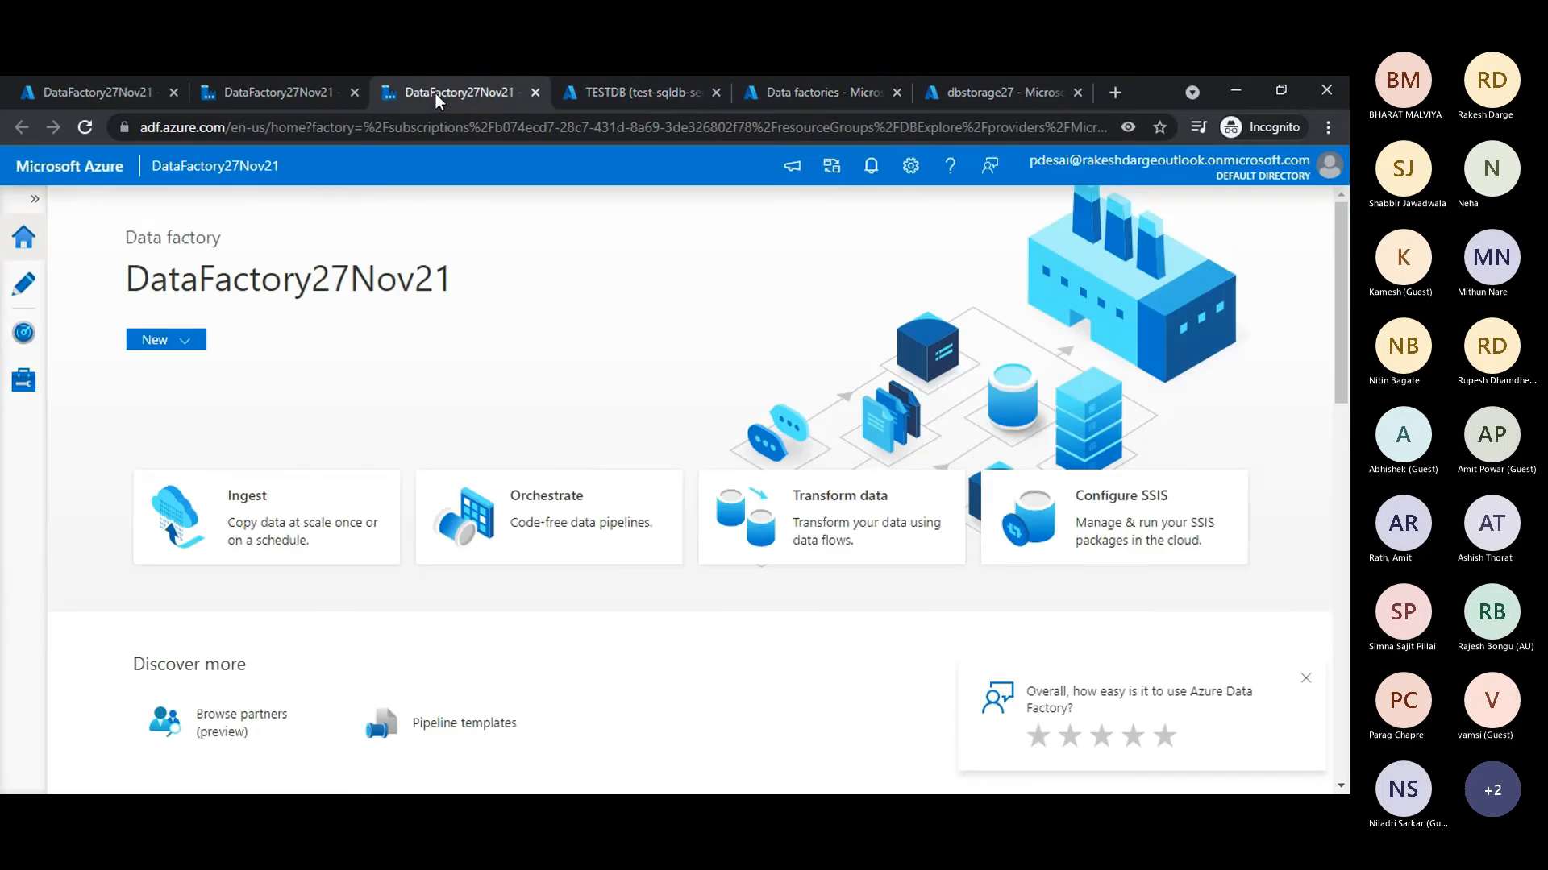
pyautogui.click(970, 92)
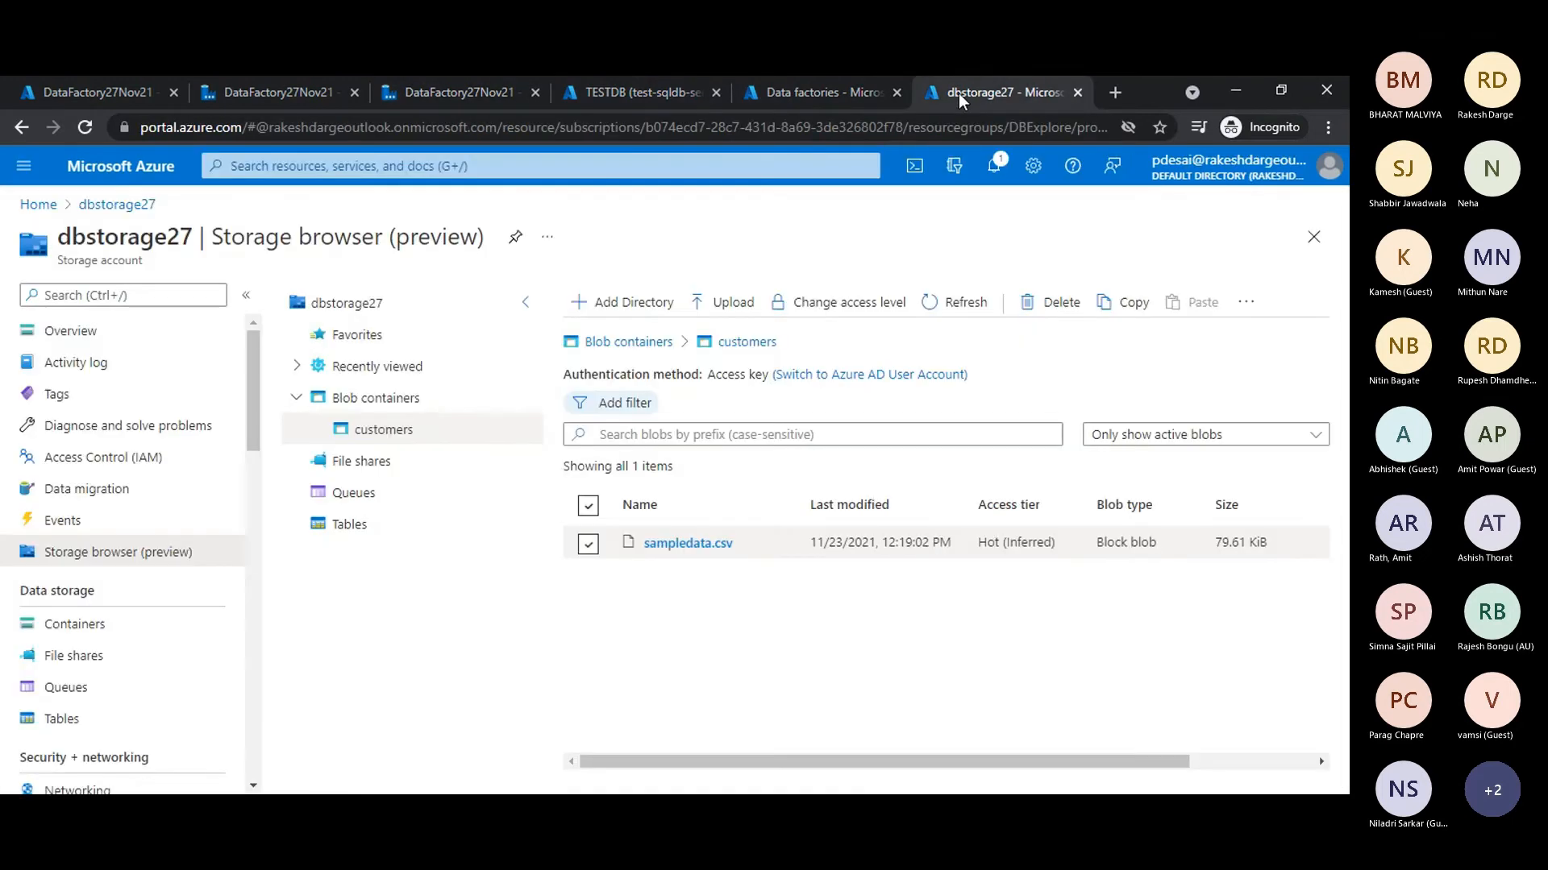
# - Return to the file_to_sqldb_27Nov pipeline, bring back the factory resources list, start a new trigger and review its settings
pyautogui.click(278, 94)
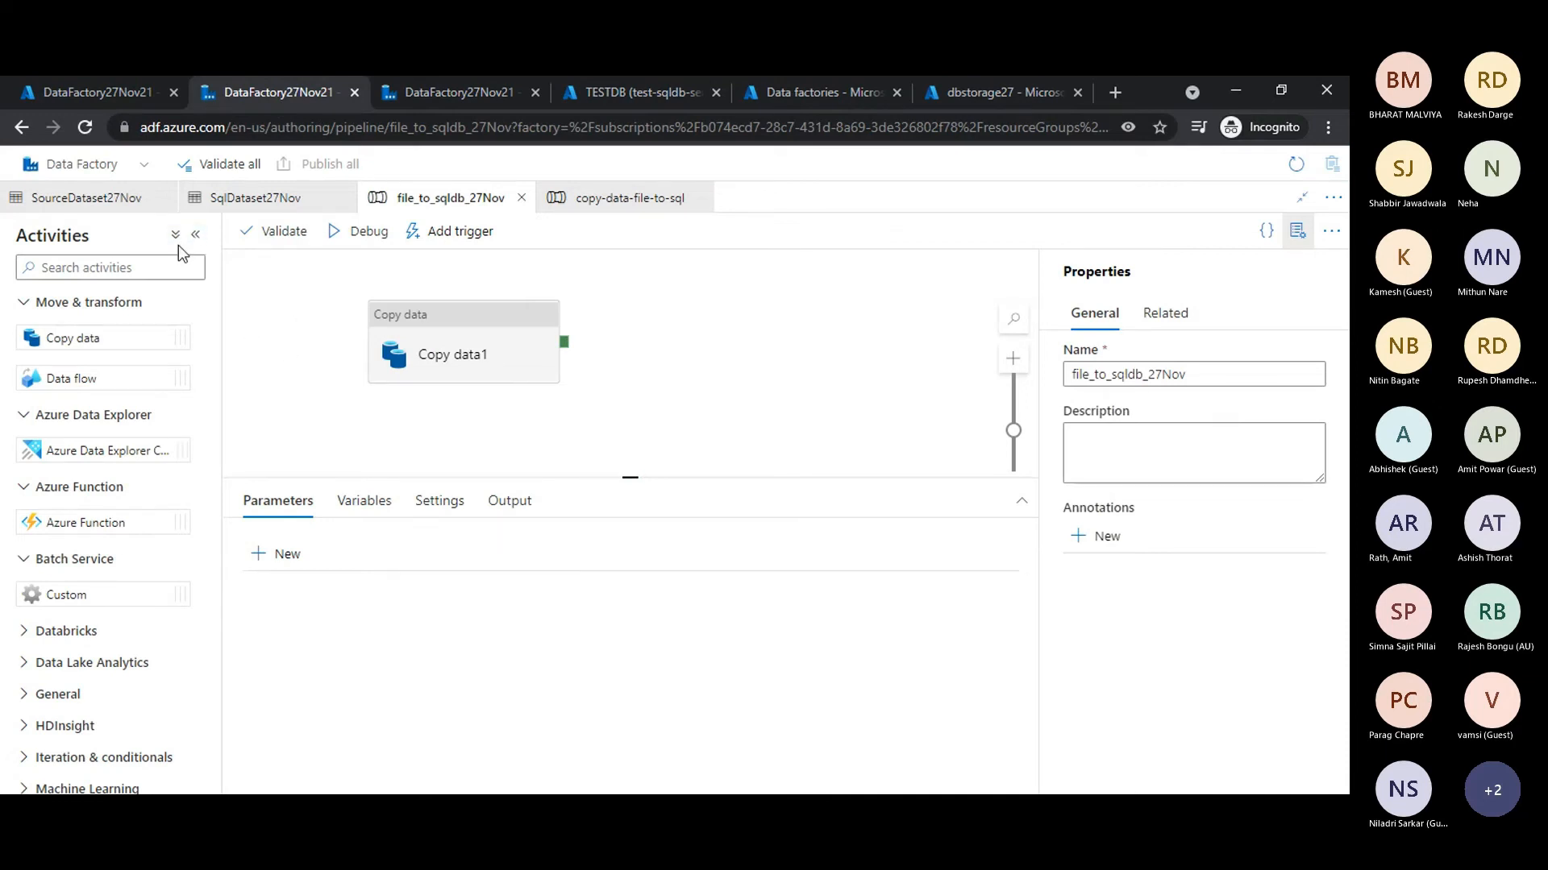
pyautogui.click(1301, 198)
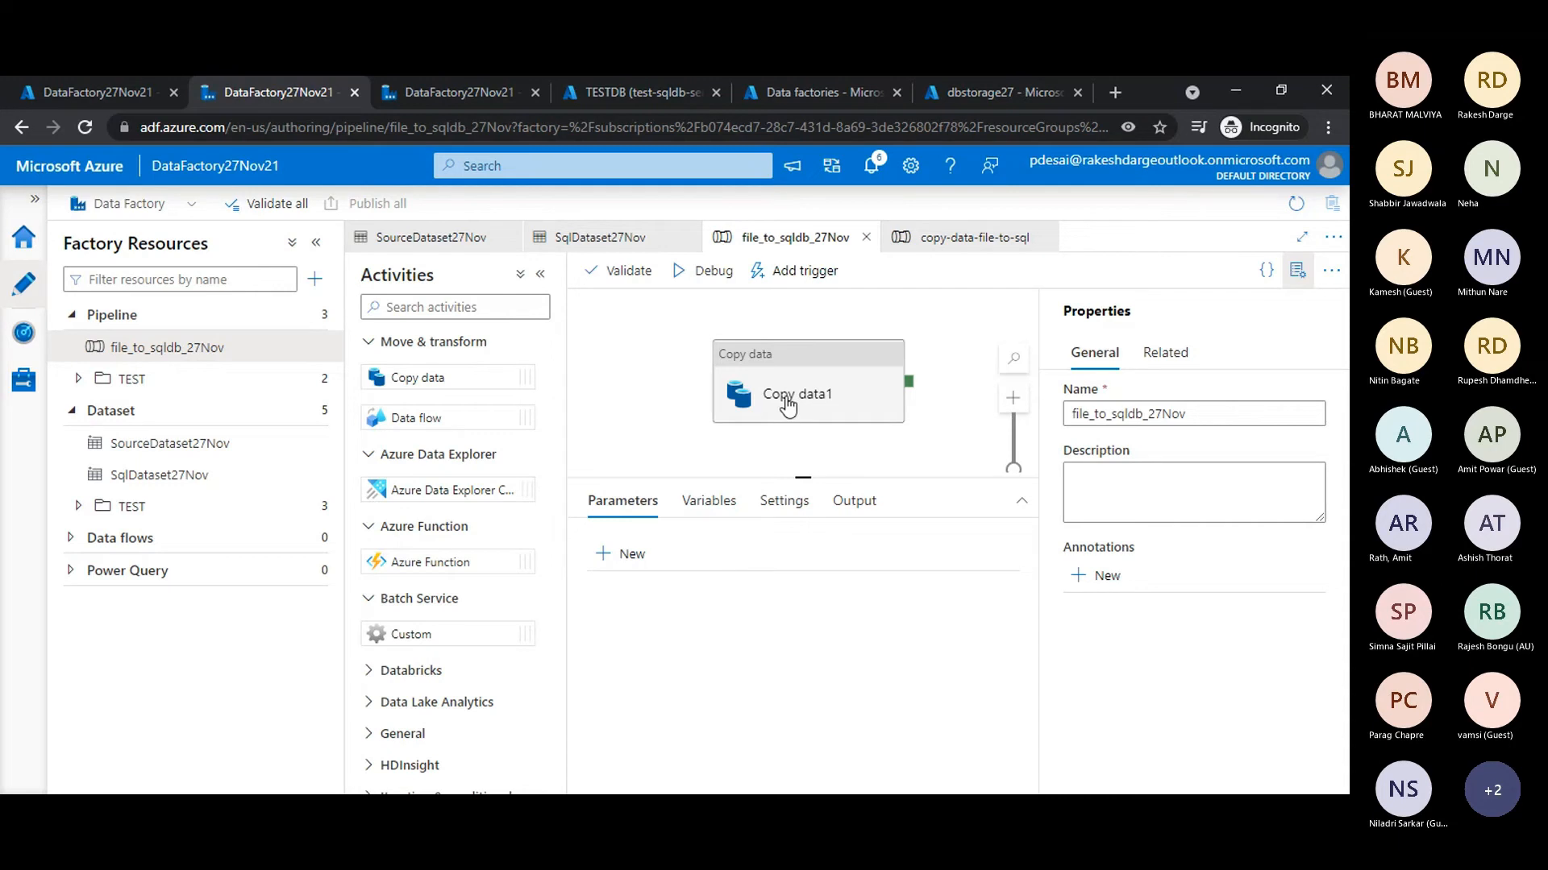
pyautogui.click(800, 274)
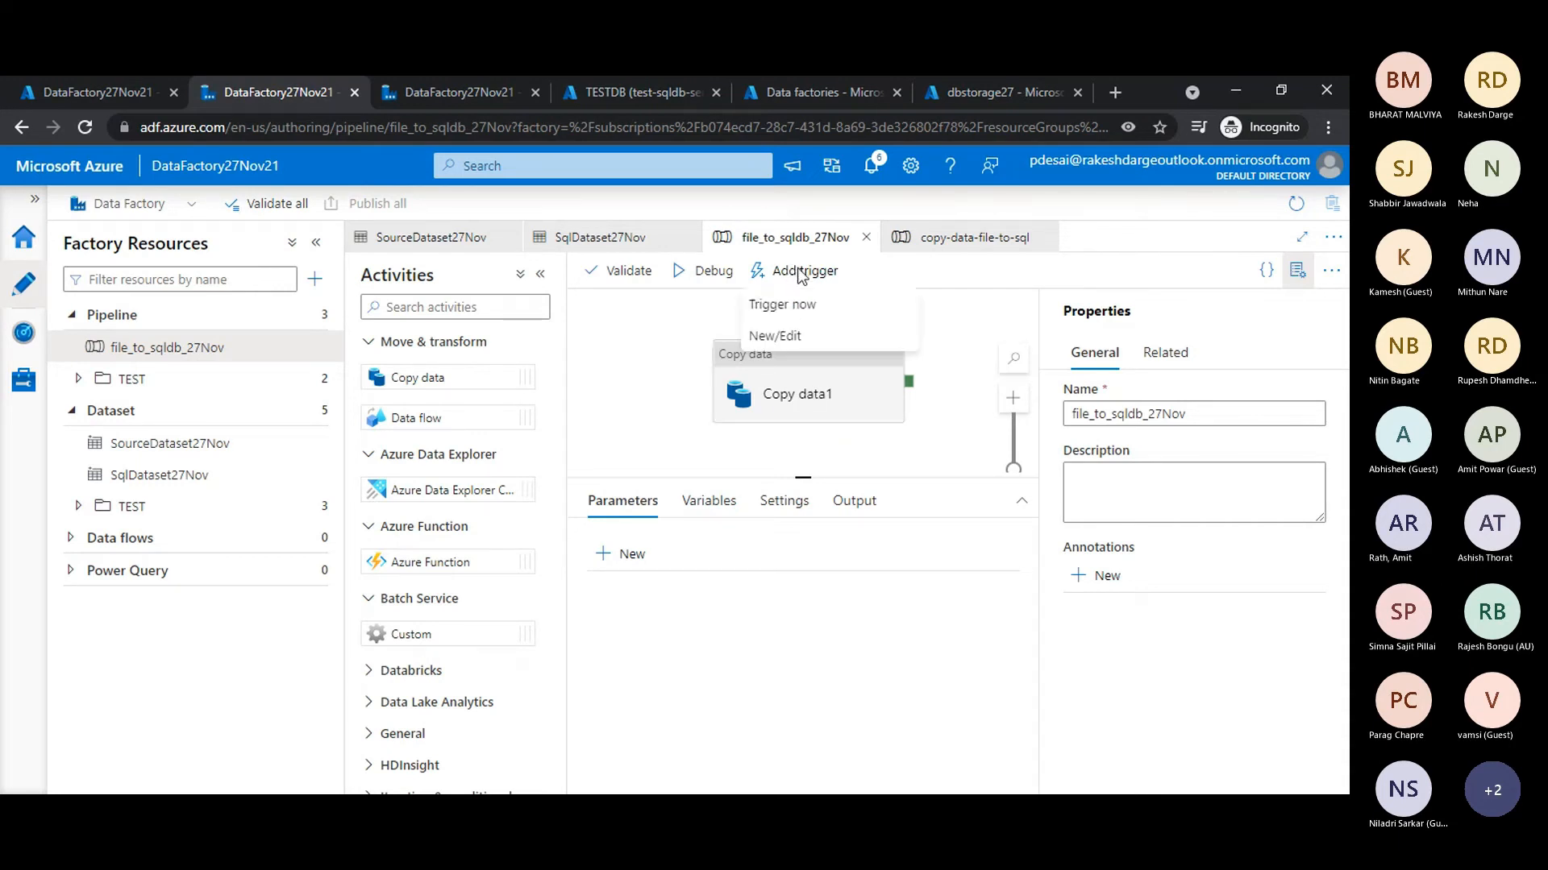
pyautogui.click(776, 336)
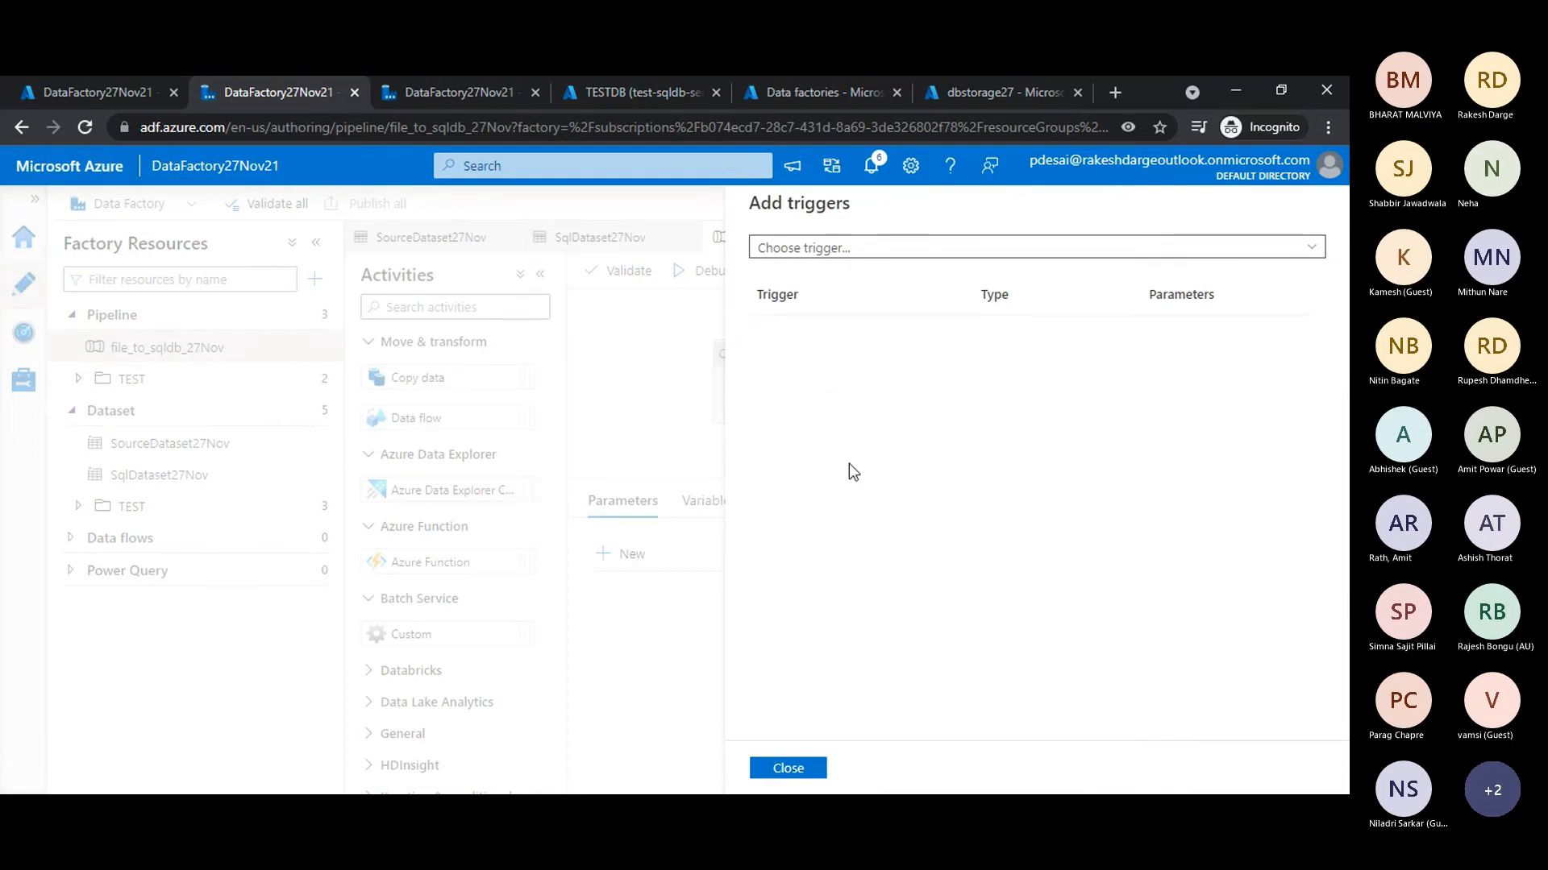
pyautogui.click(887, 250)
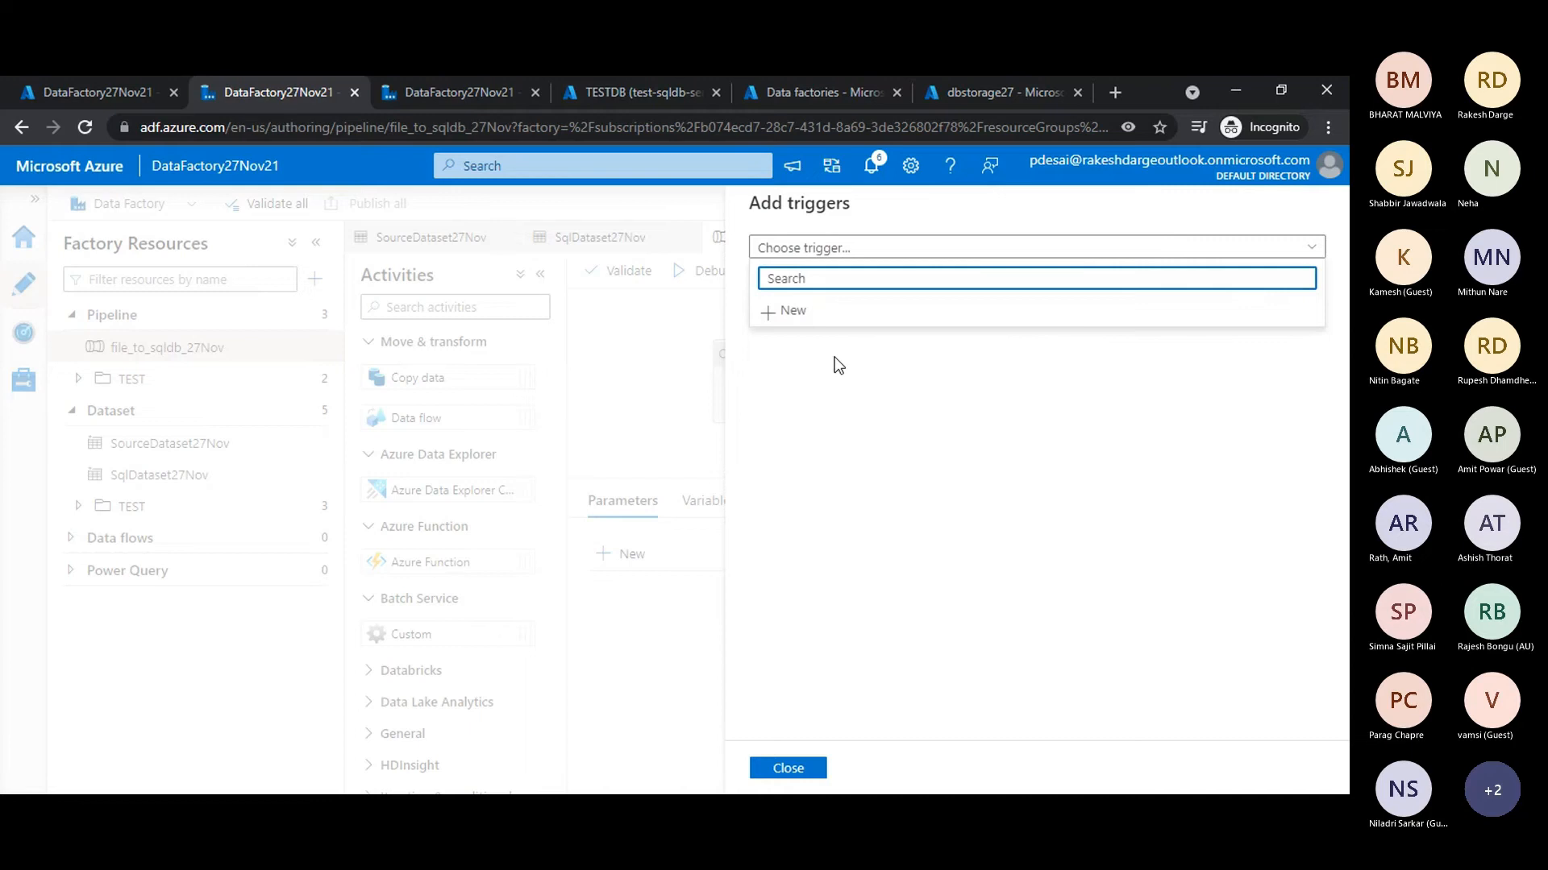
pyautogui.click(814, 314)
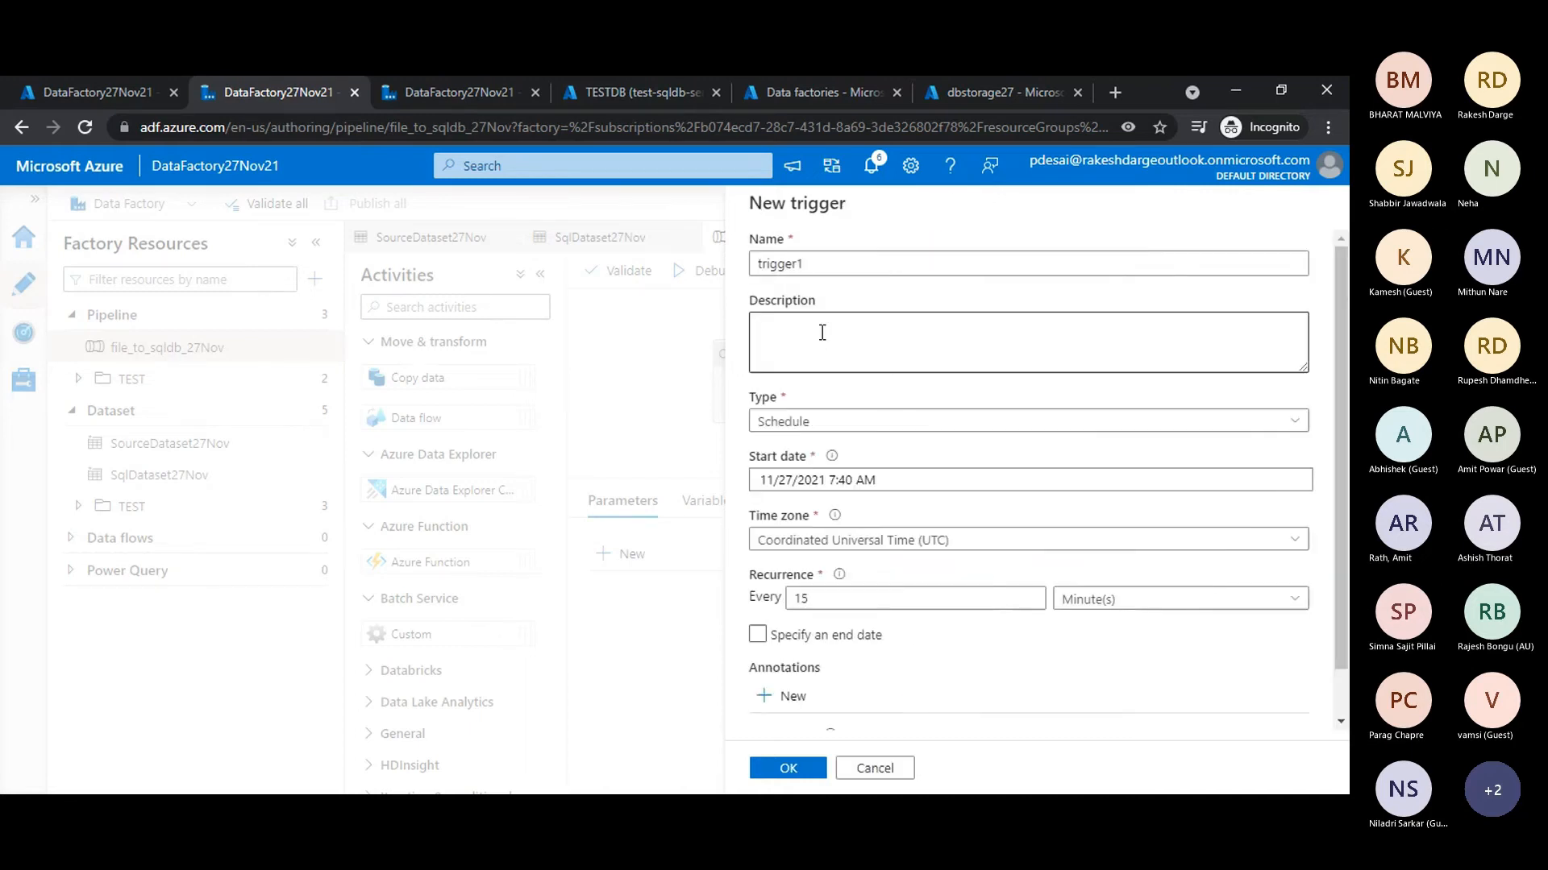
pyautogui.scroll(-3, 855, 631)
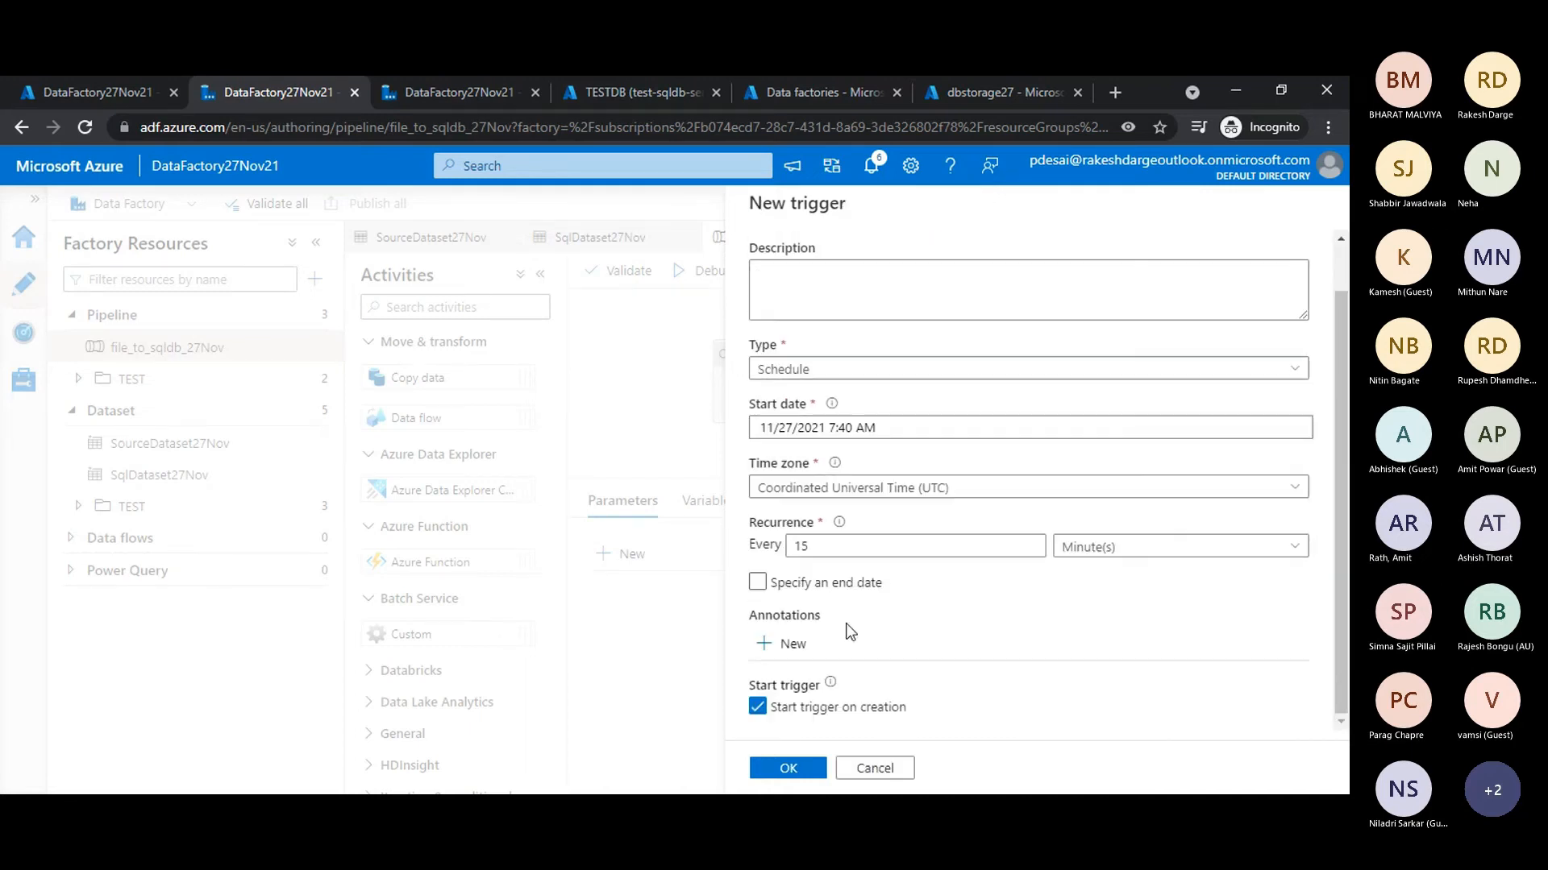
pyautogui.scroll(3, 848, 631)
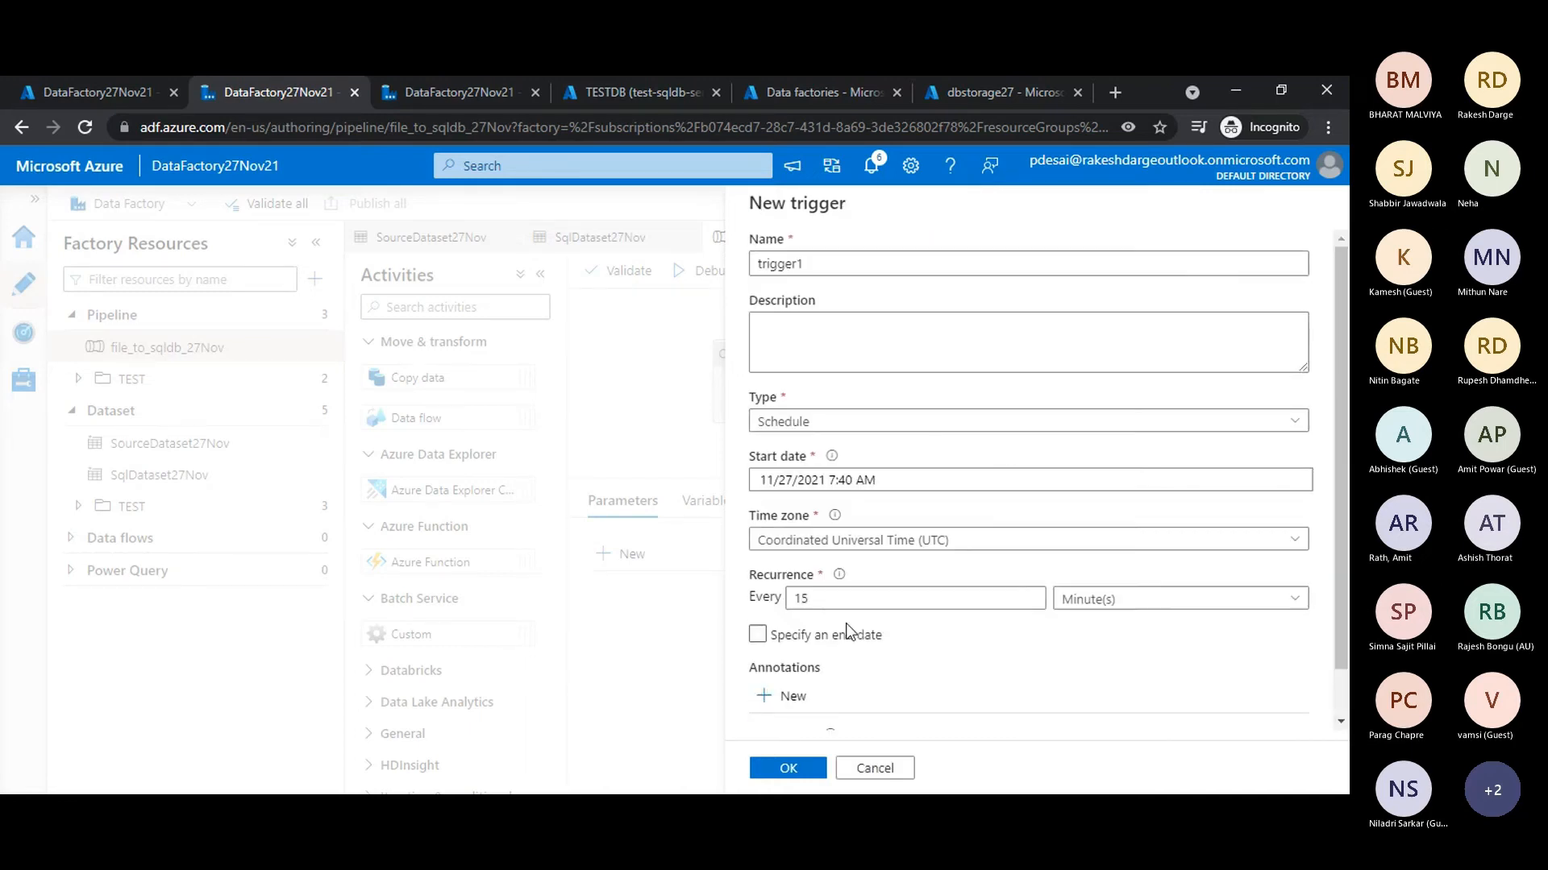
# - Examine the available types for the new trigger and discard the trigger without creating it
pyautogui.click(786, 424)
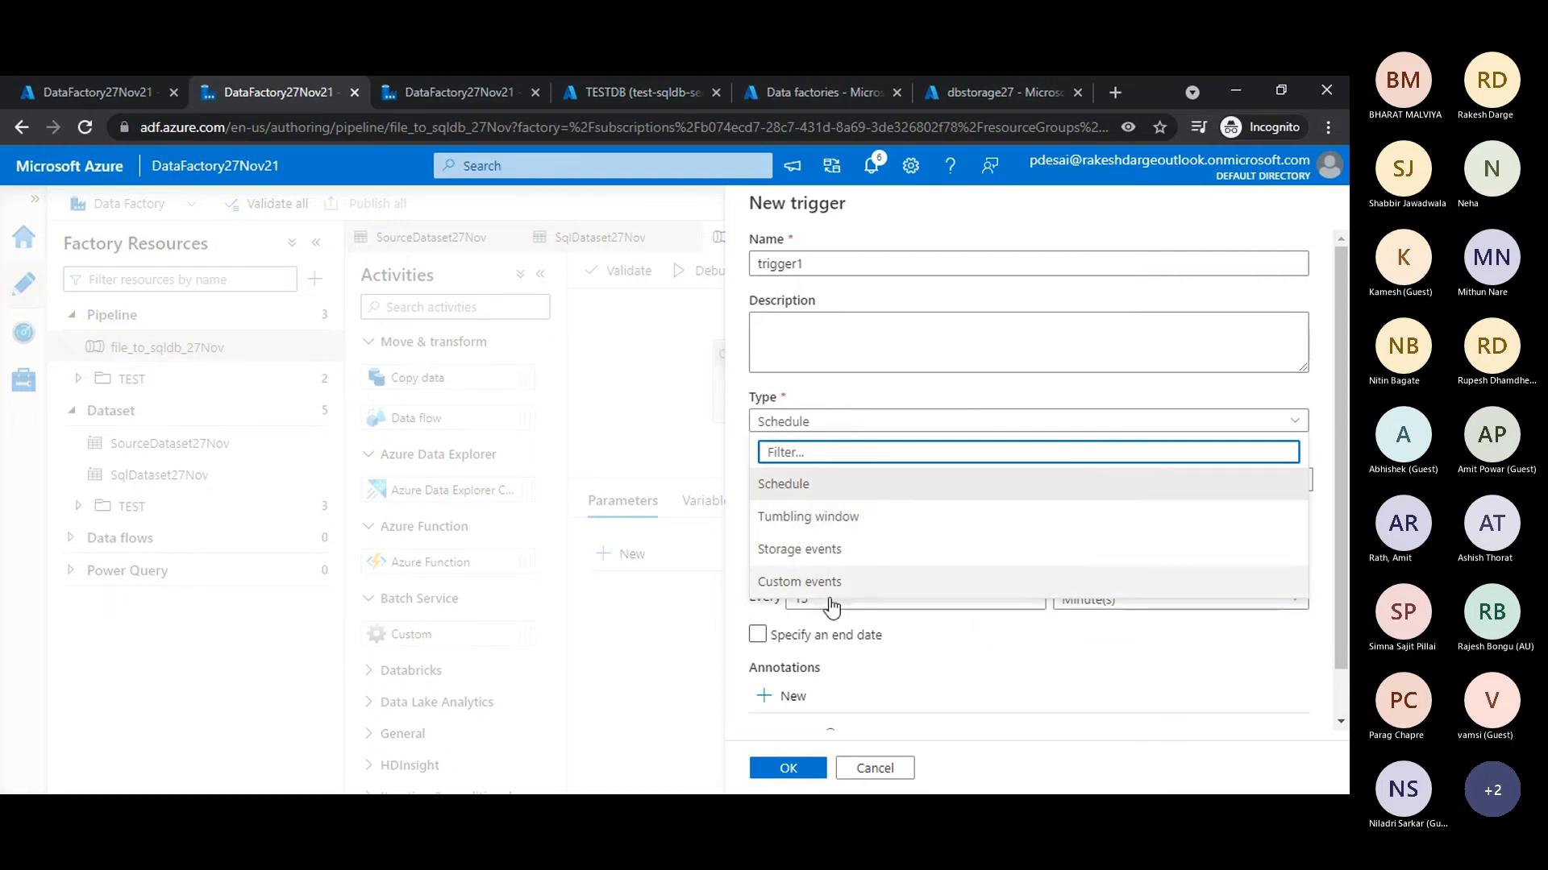
pyautogui.click(900, 774)
pyautogui.click(812, 769)
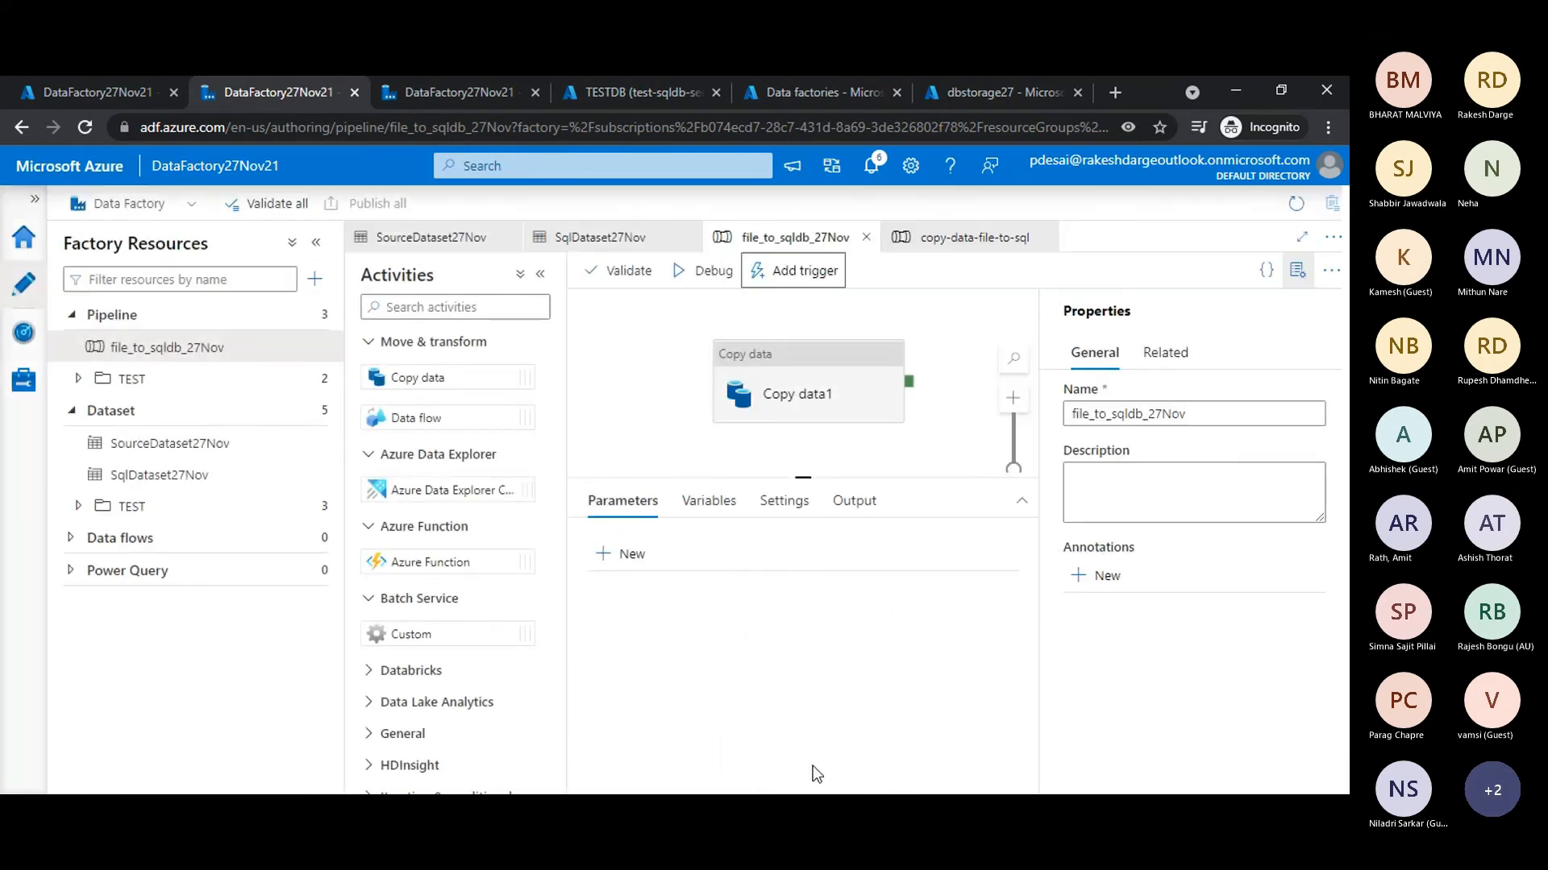
# - Start an on-demand run of the file_to_sqldb_27Nov pipeline using its last published configuration
pyautogui.click(813, 274)
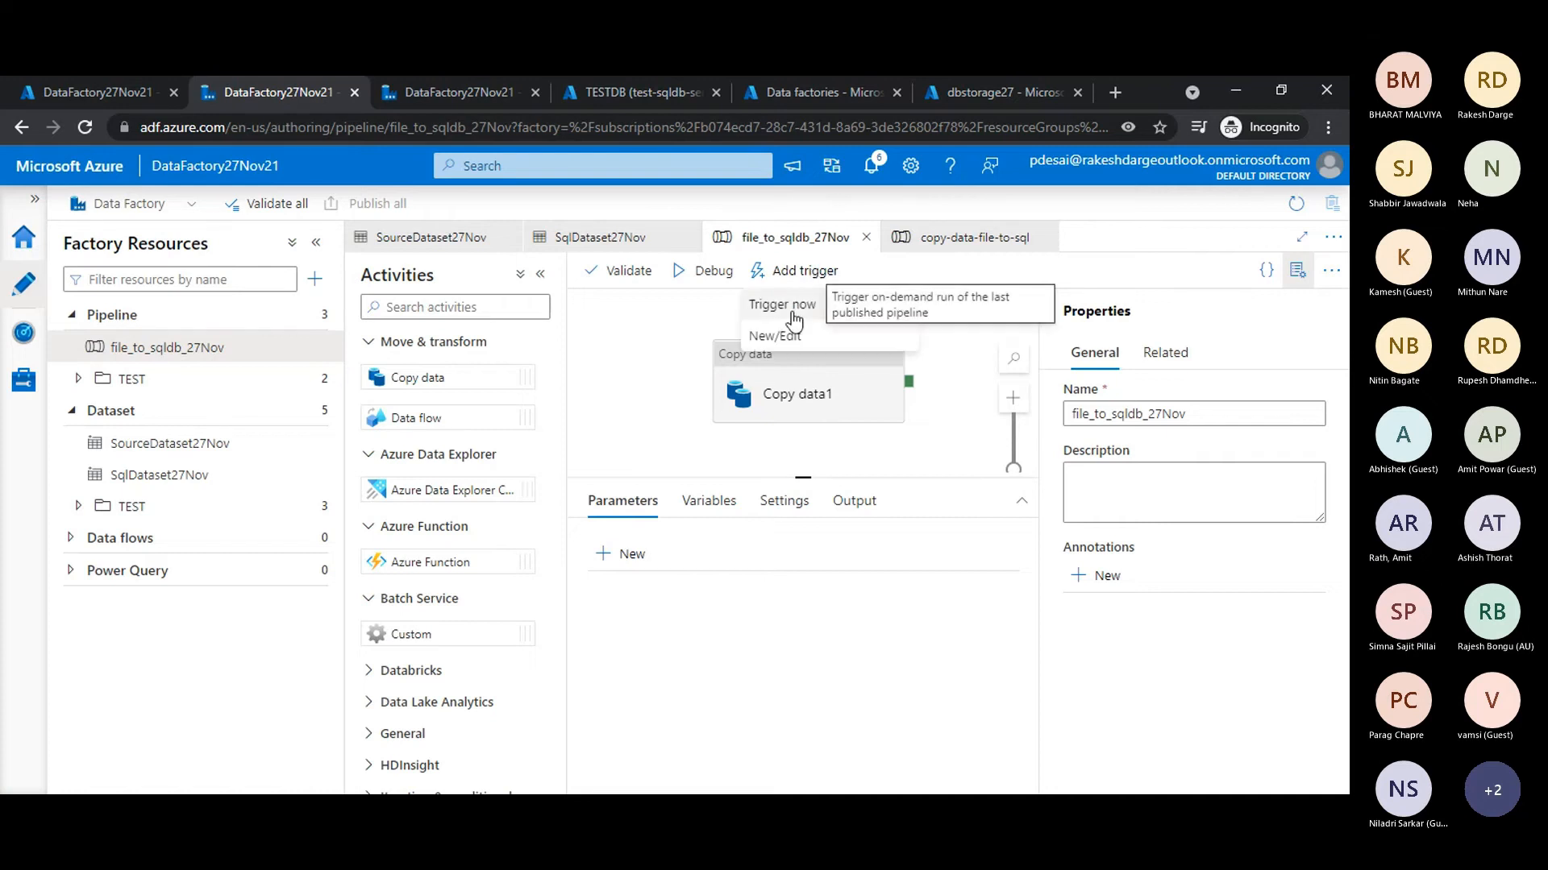
pyautogui.click(791, 306)
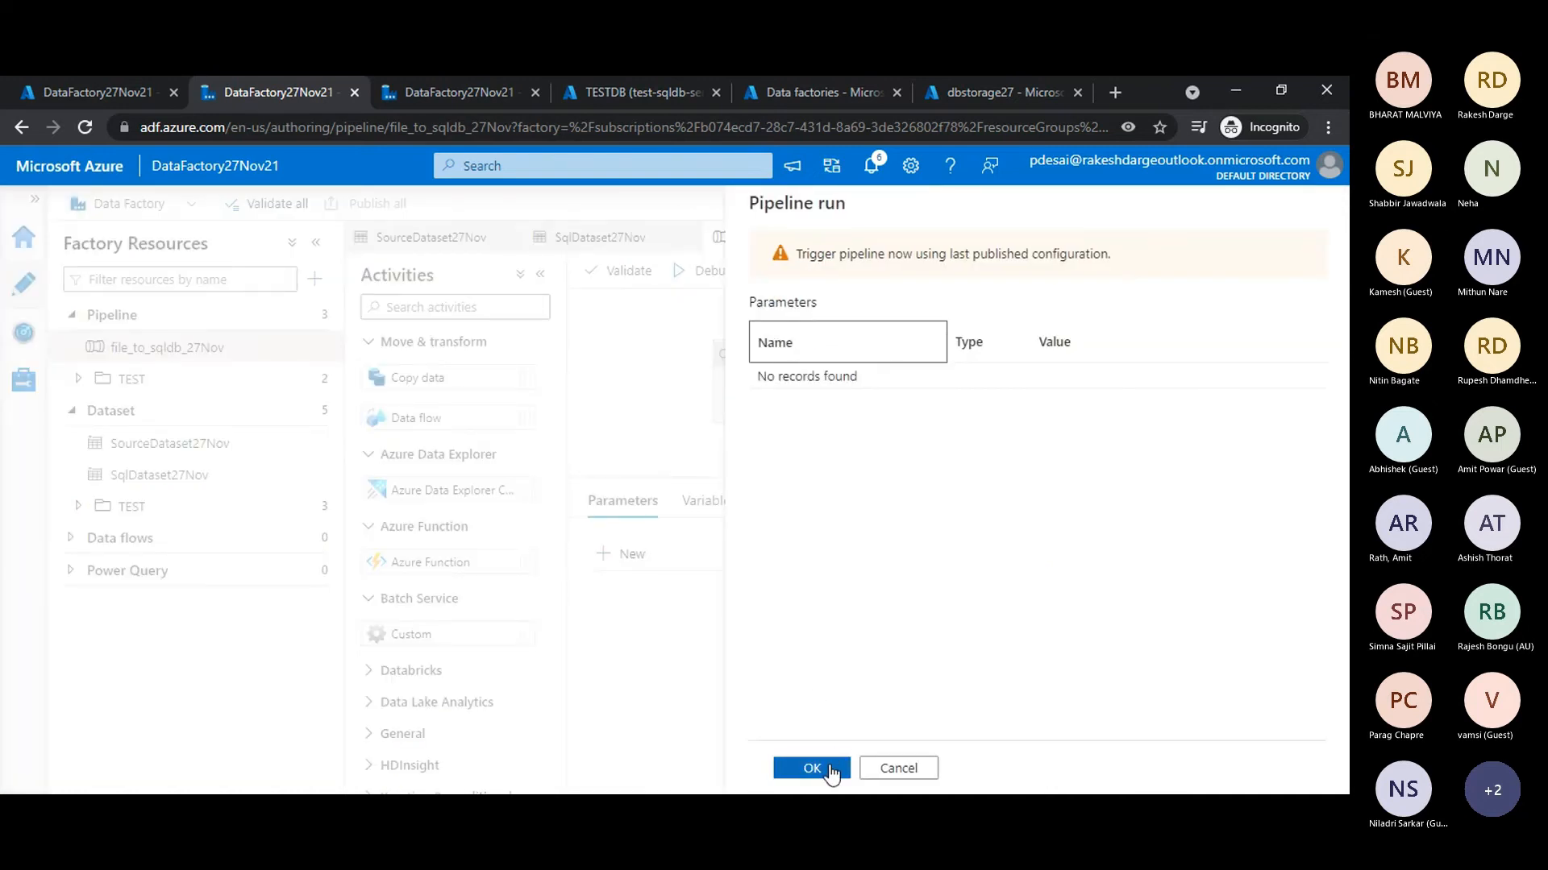
pyautogui.click(830, 768)
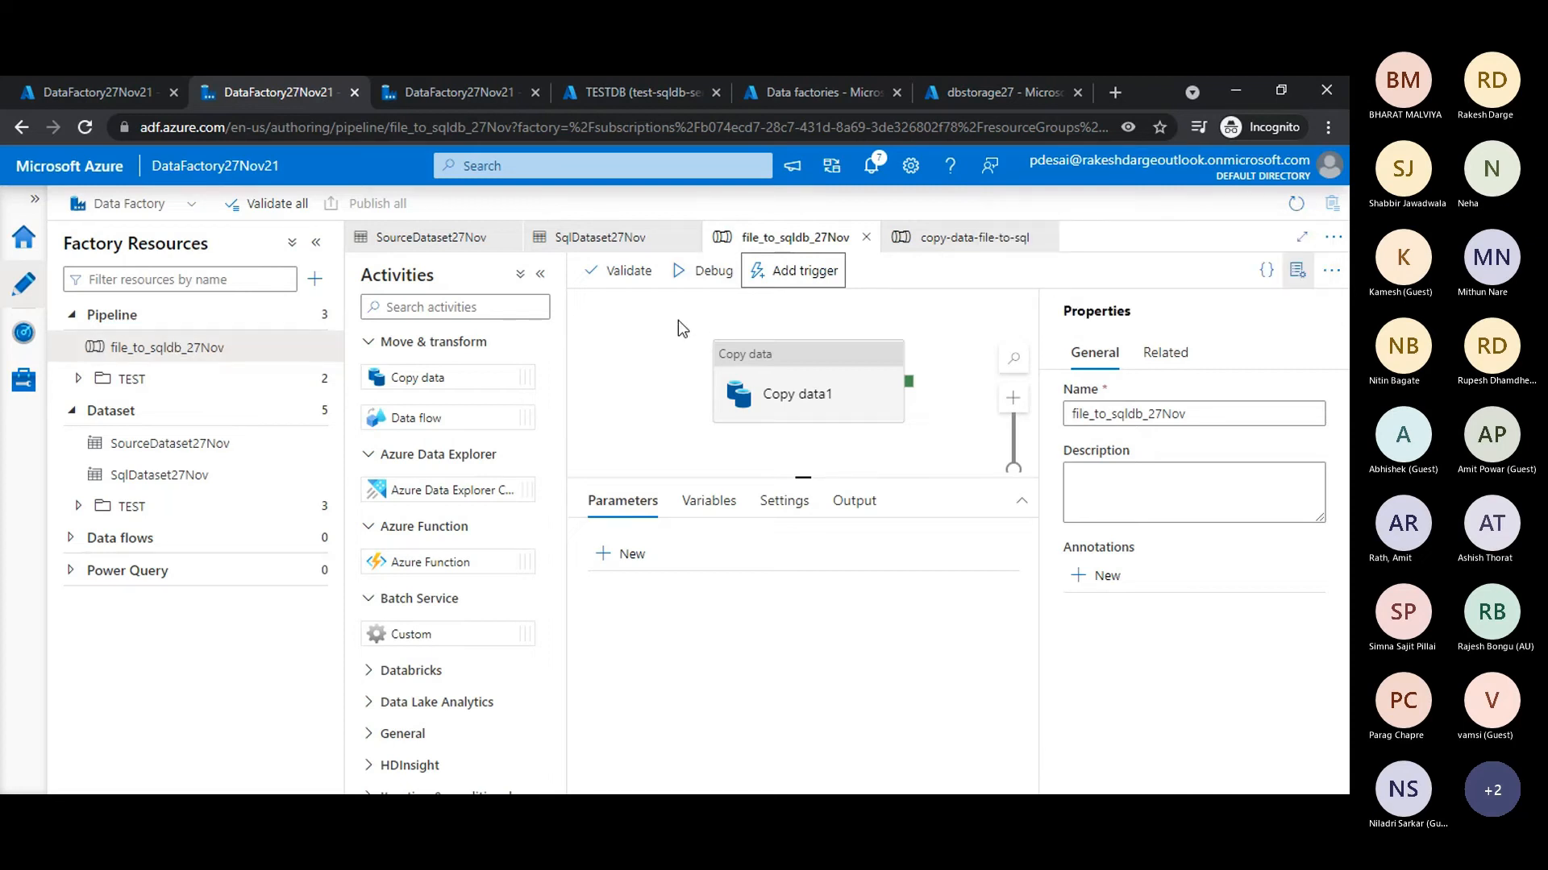
# - Check the refreshed status of the file_to_sqldb_27Nov run in pipeline monitoring and inspect its Copy data1 activity
pyautogui.click(25, 334)
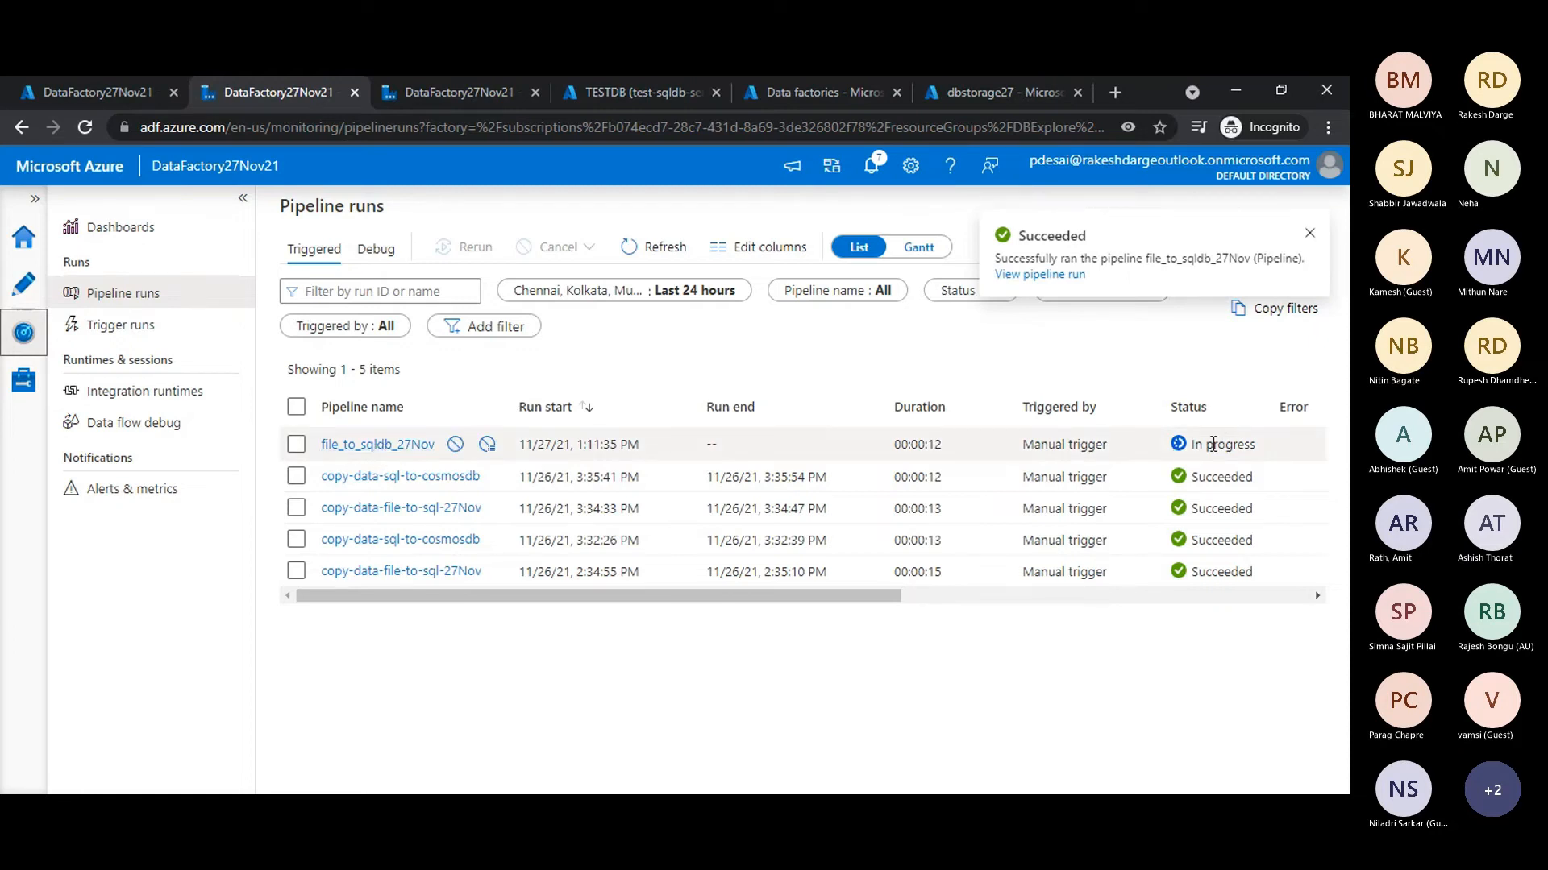
pyautogui.moveTo(1192, 444); pyautogui.dragTo(1286, 443)
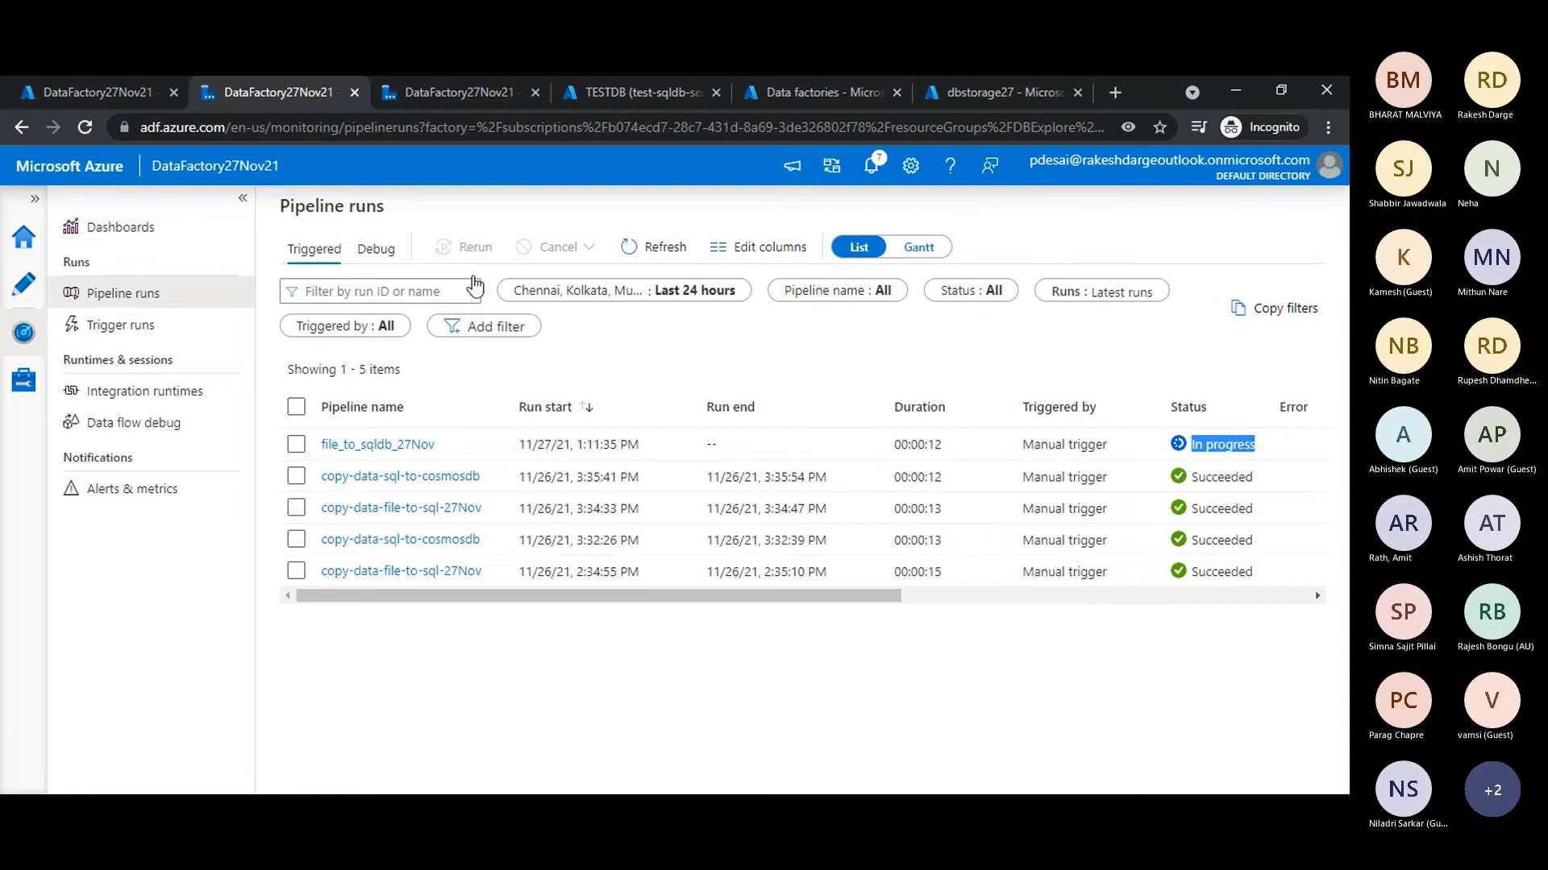
pyautogui.click(653, 250)
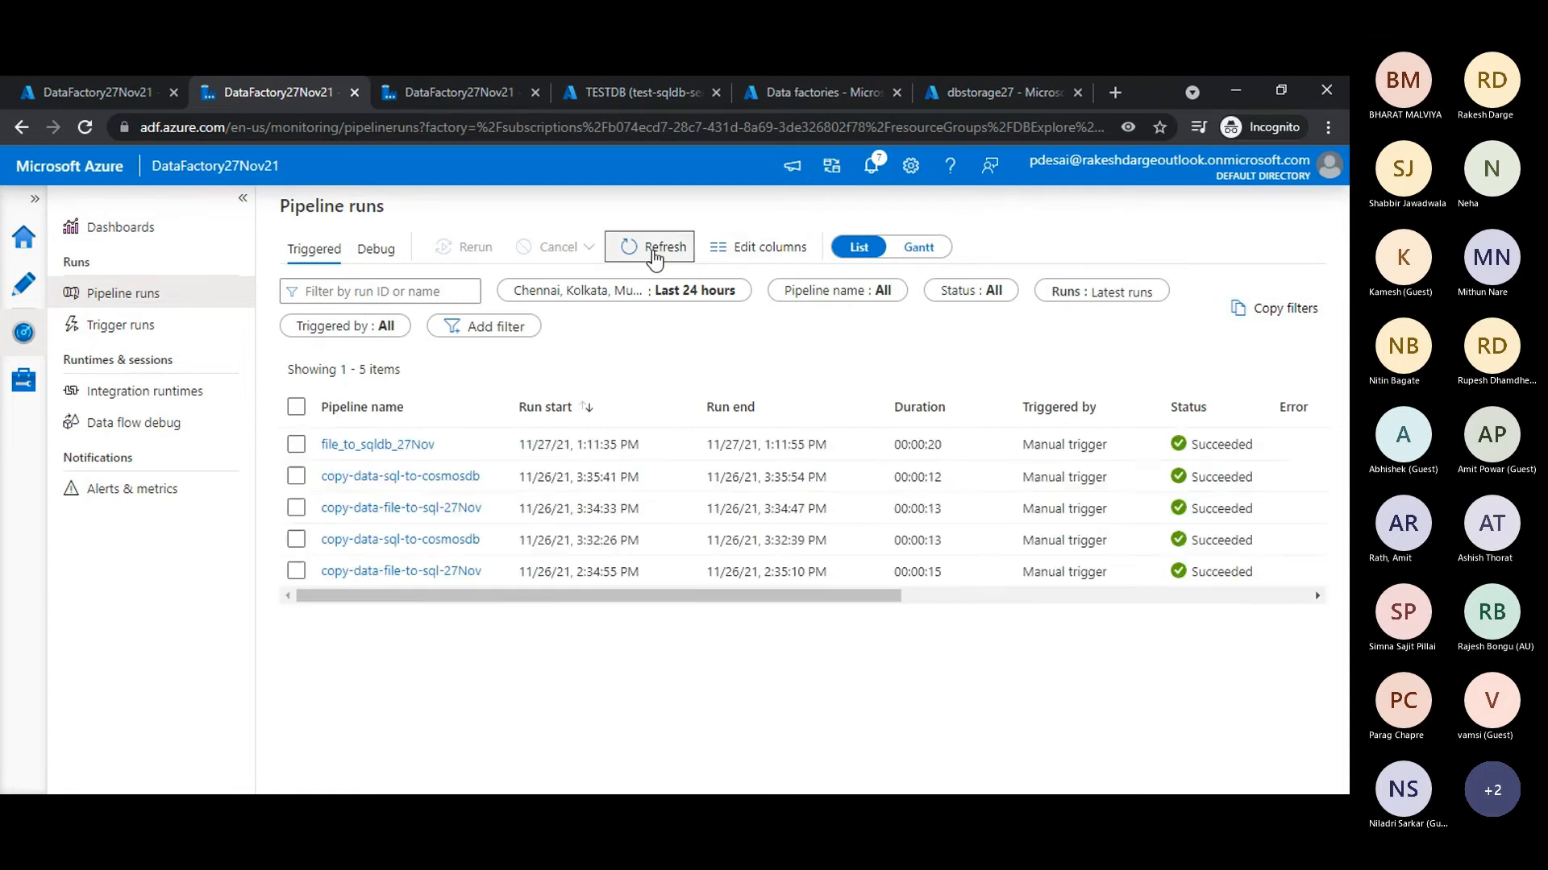
pyautogui.click(379, 447)
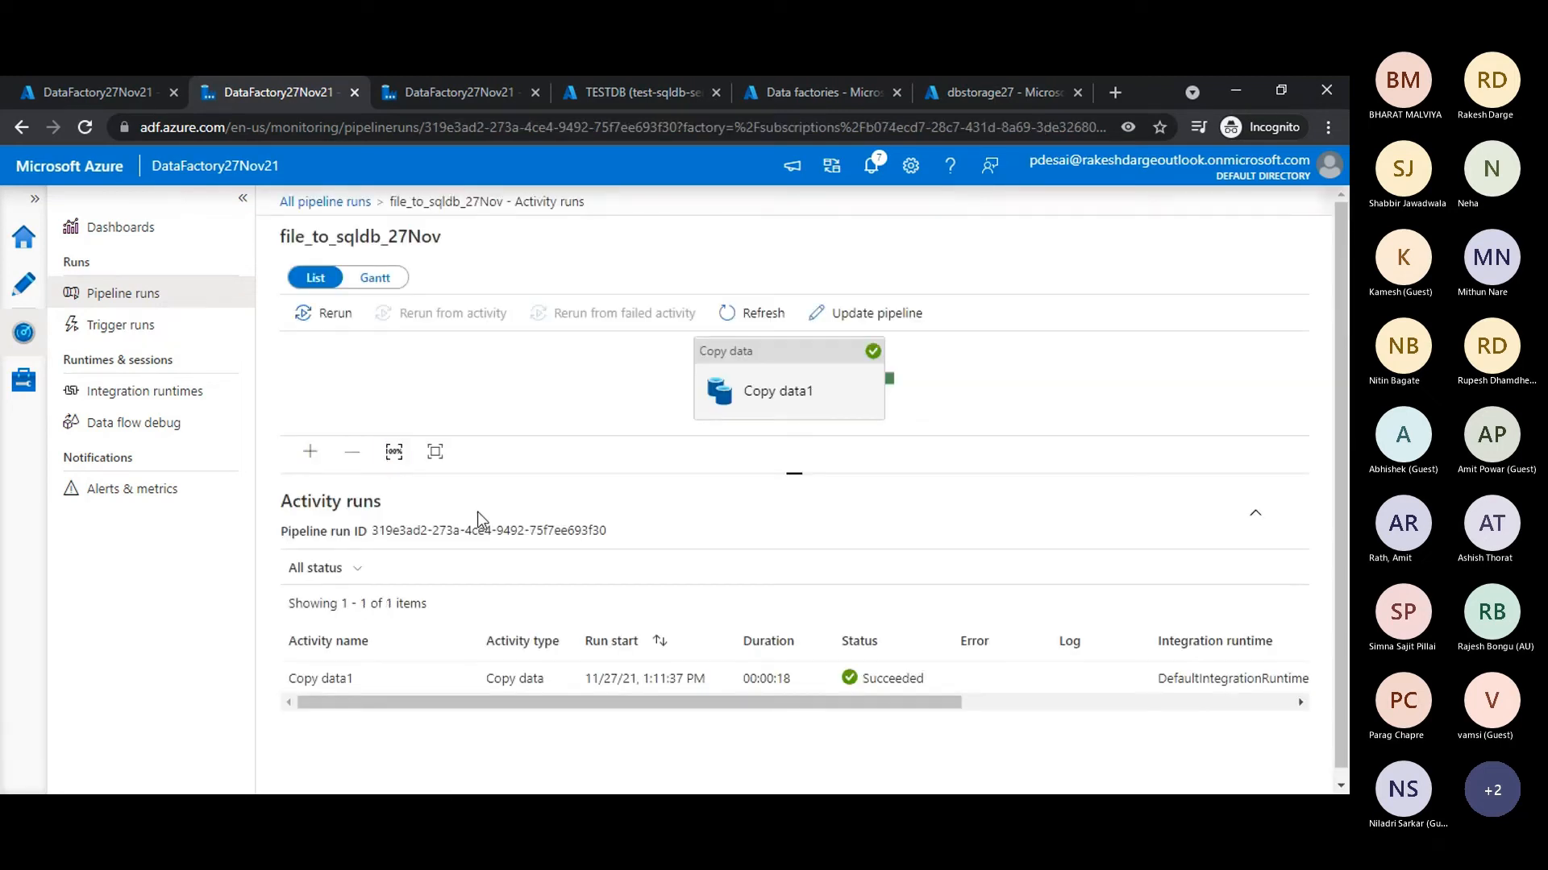
pyautogui.click(796, 364)
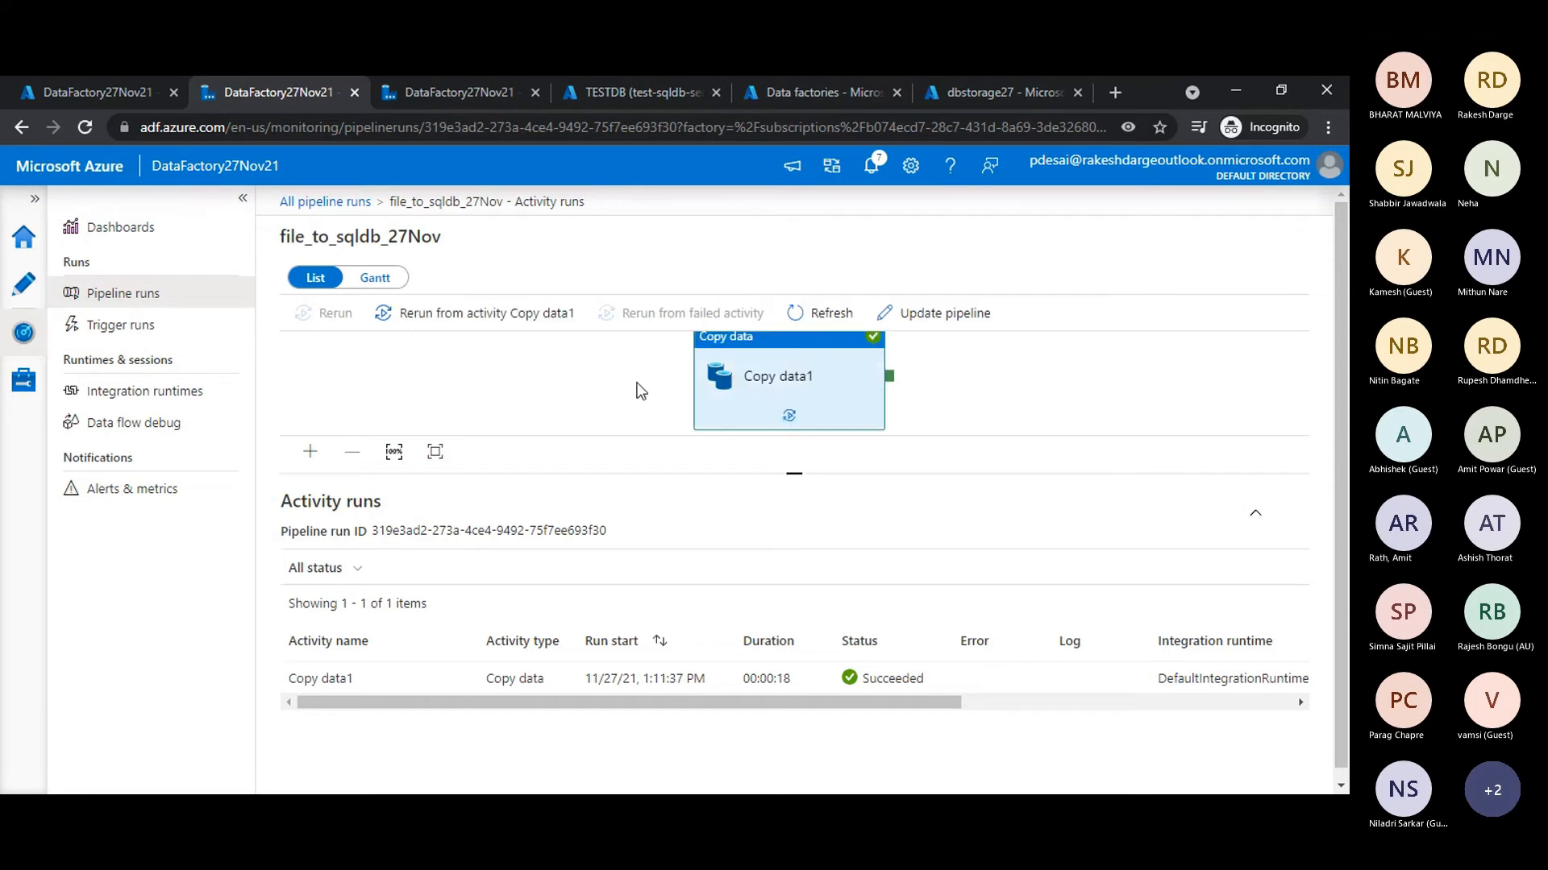
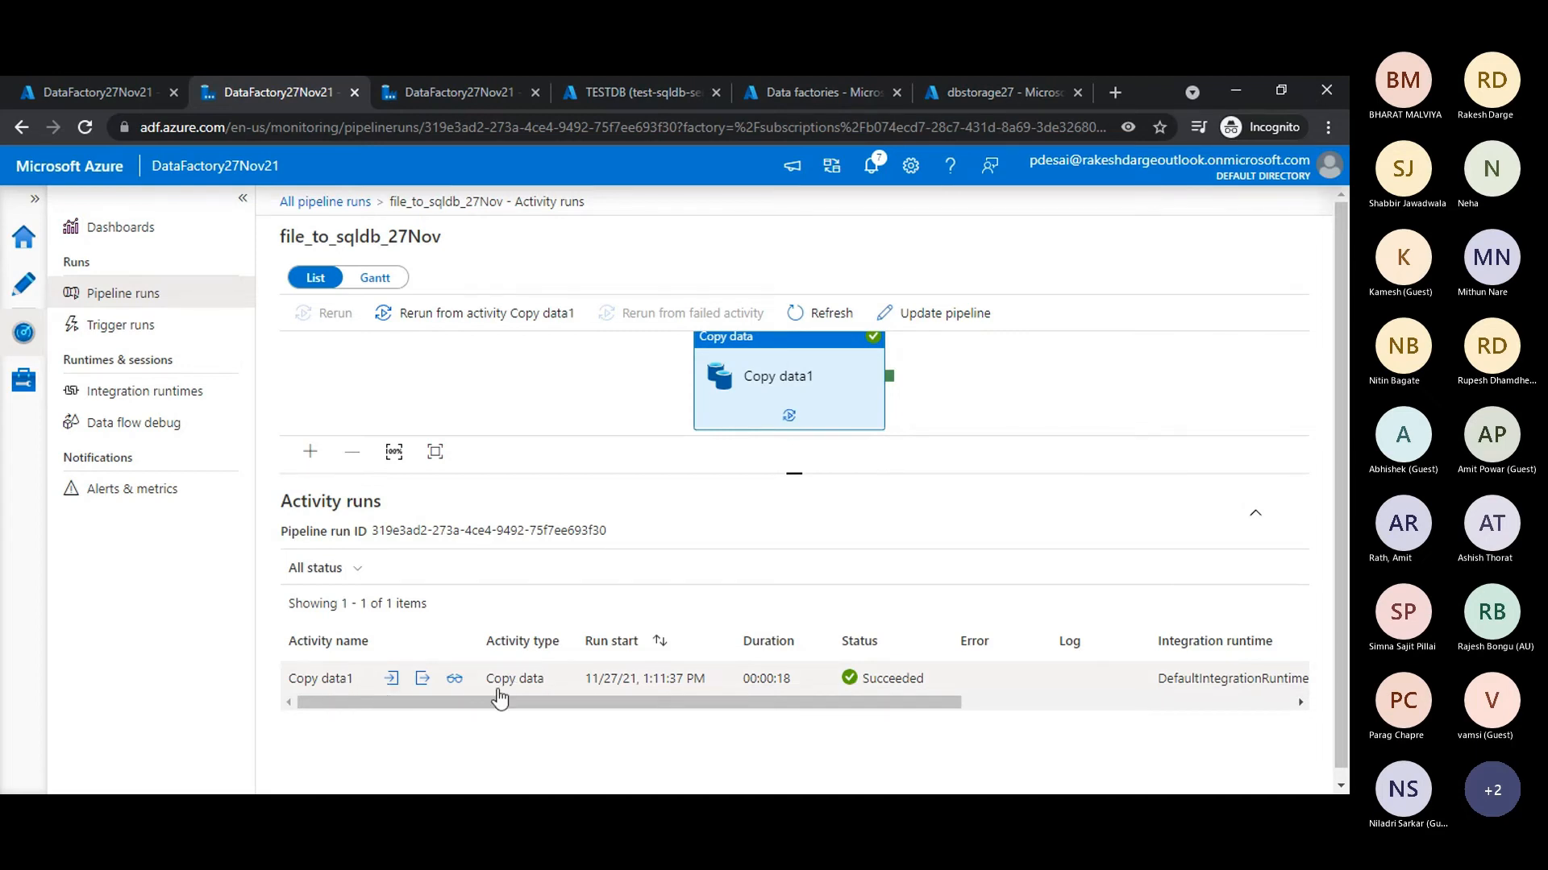
# - Examine the input JSON of the Copy data1 activity run, including its source, sink and column mappings, and close it
pyautogui.click(393, 681)
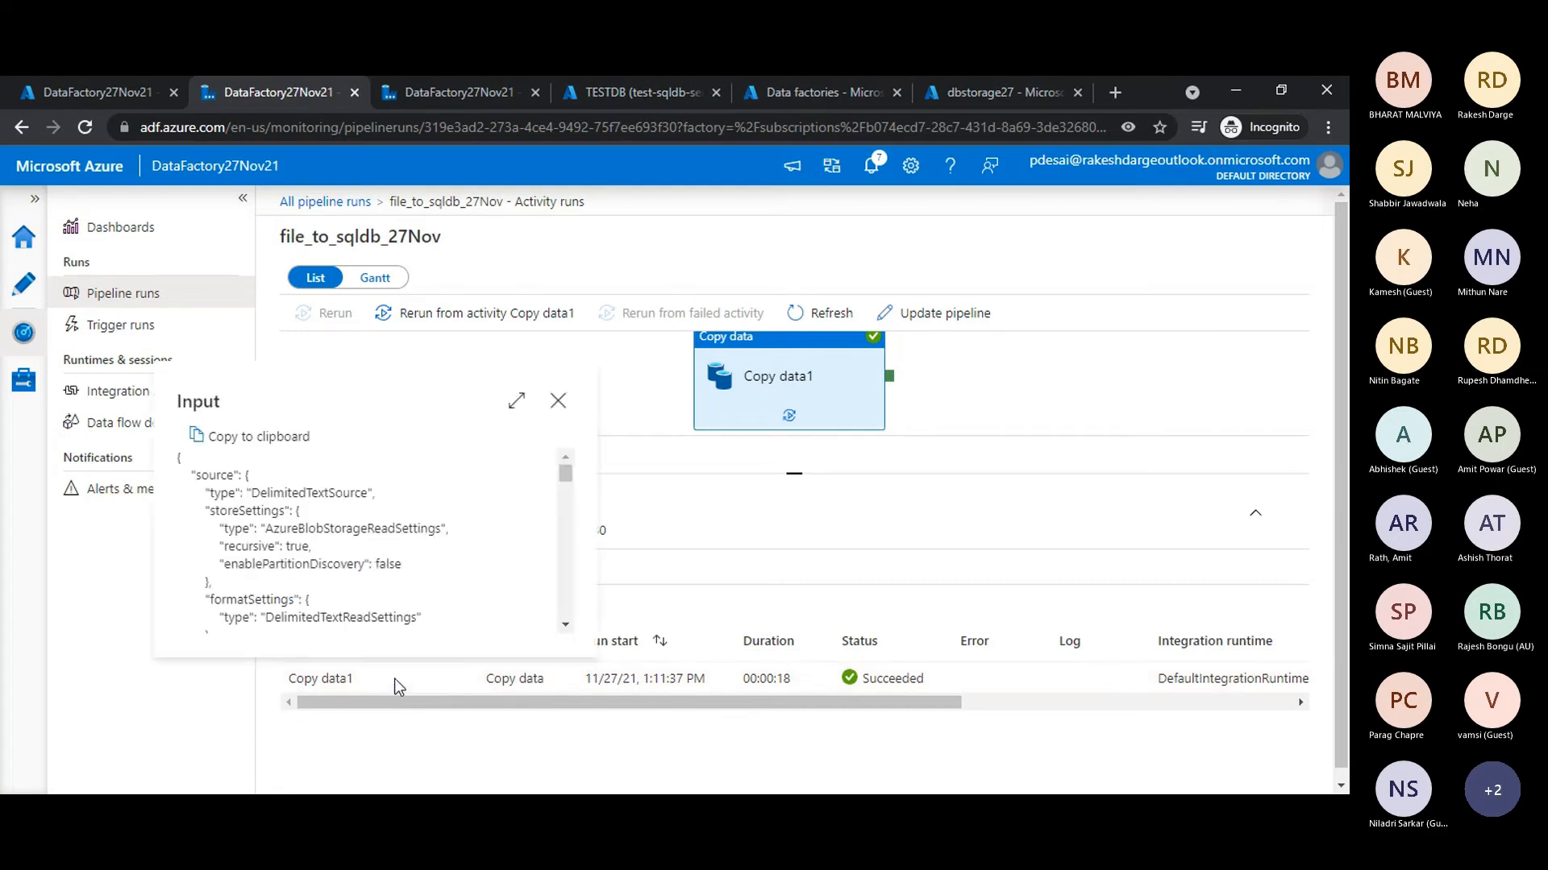
pyautogui.scroll(-10, 307, 526)
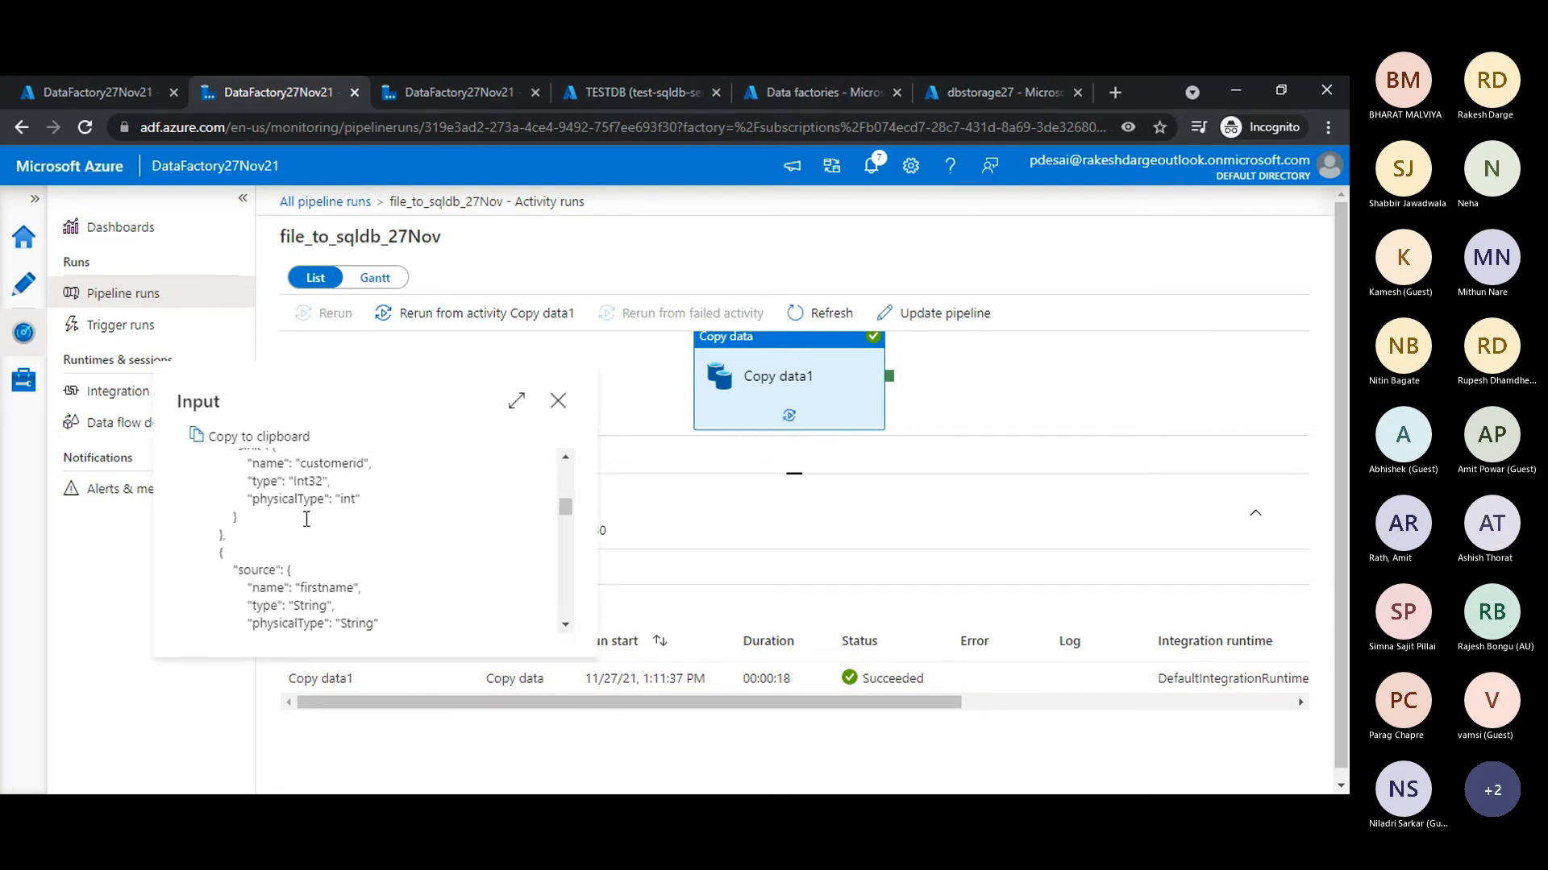
pyautogui.scroll(-15, 306, 526)
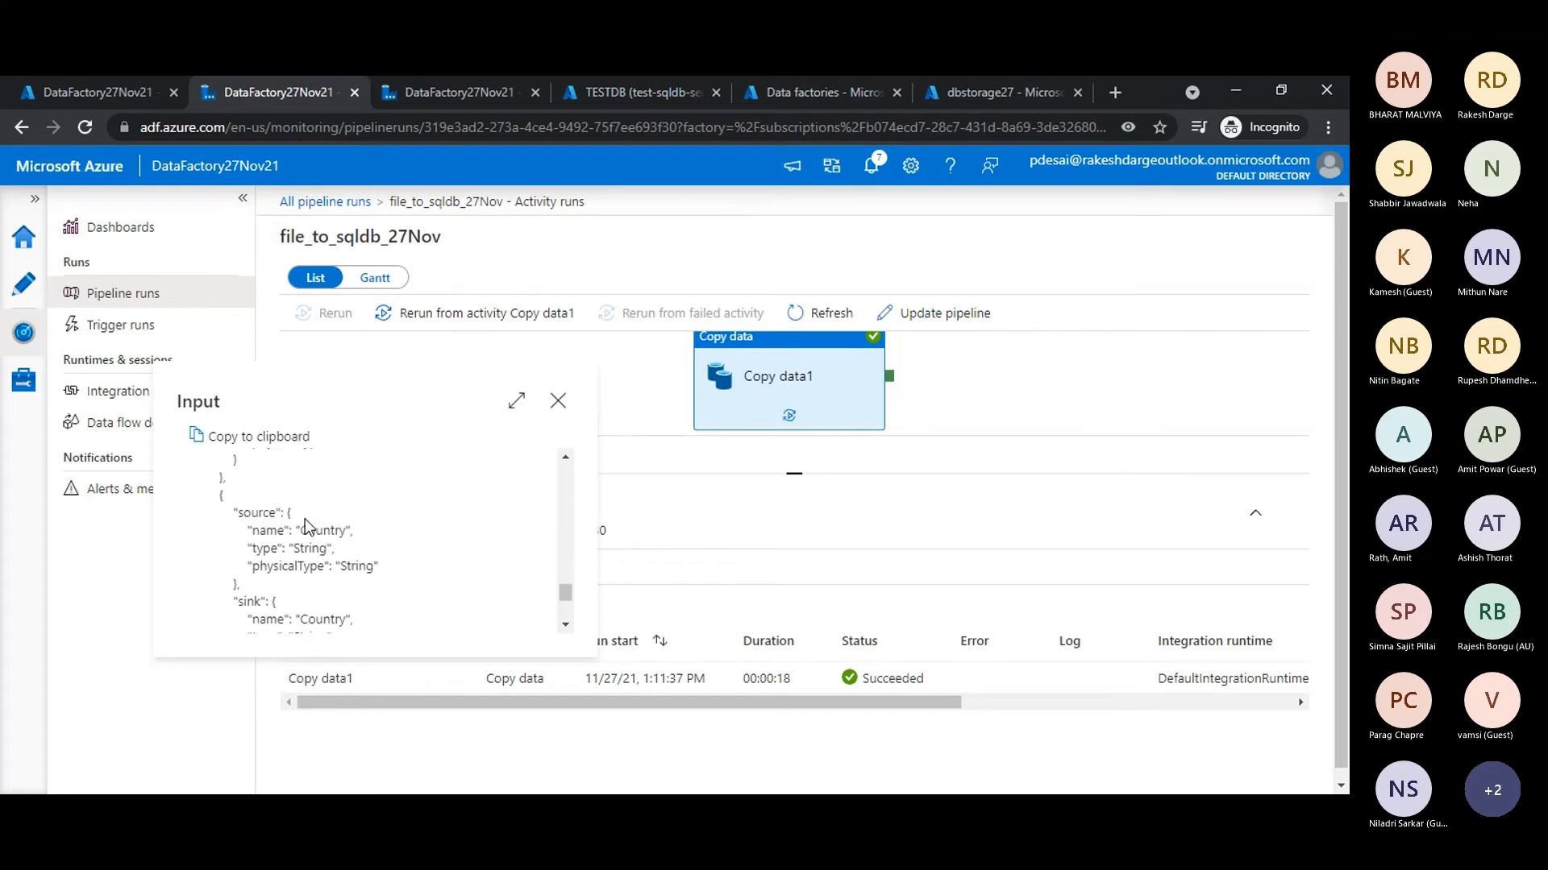
pyautogui.scroll(20, 306, 525)
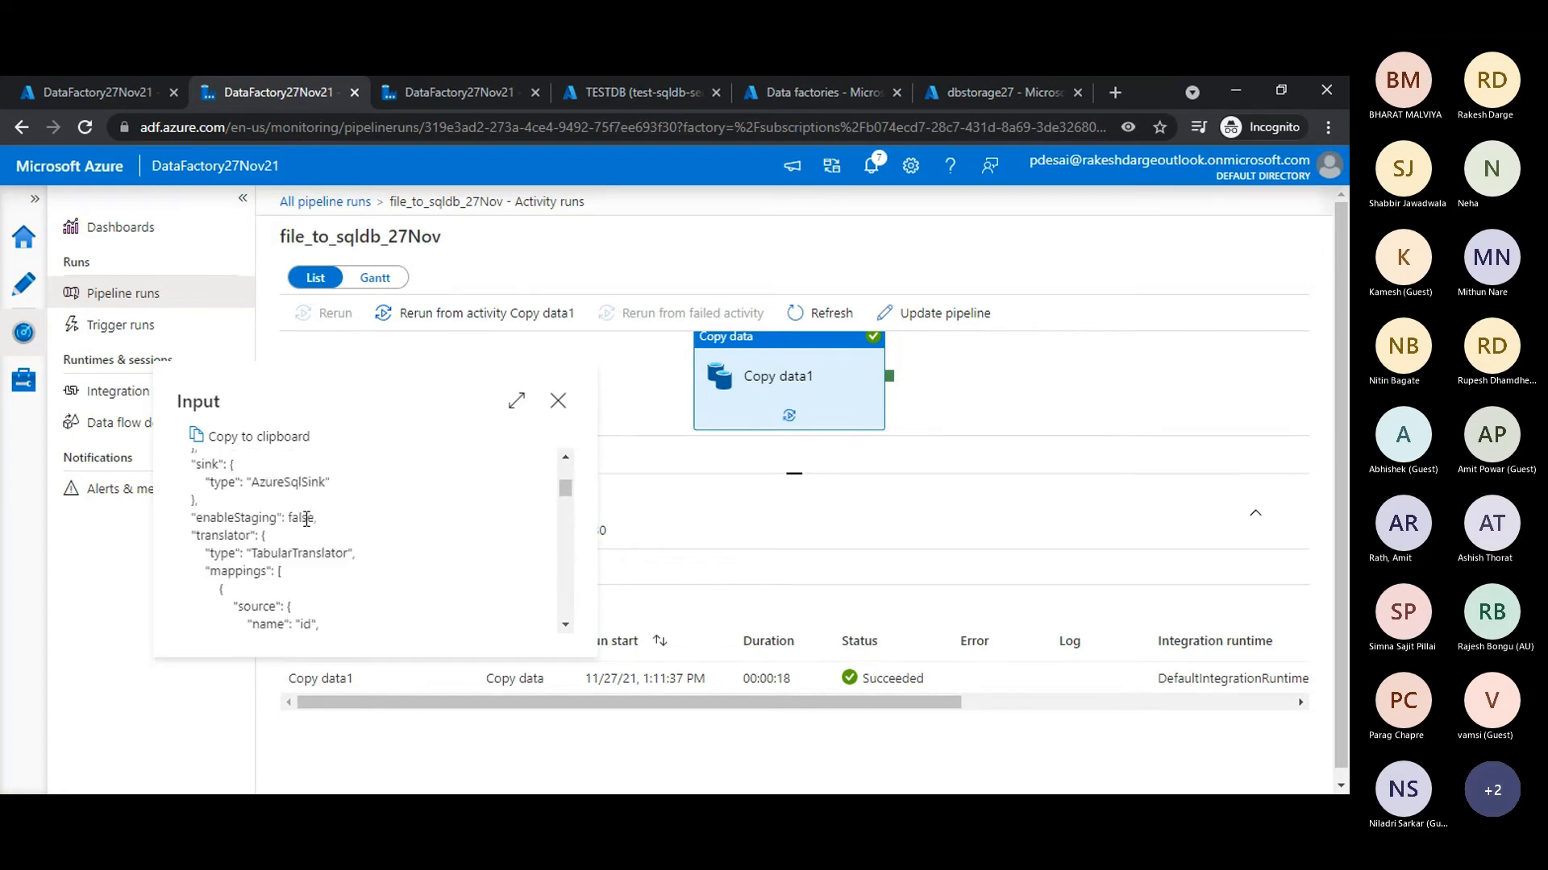
pyautogui.click(558, 402)
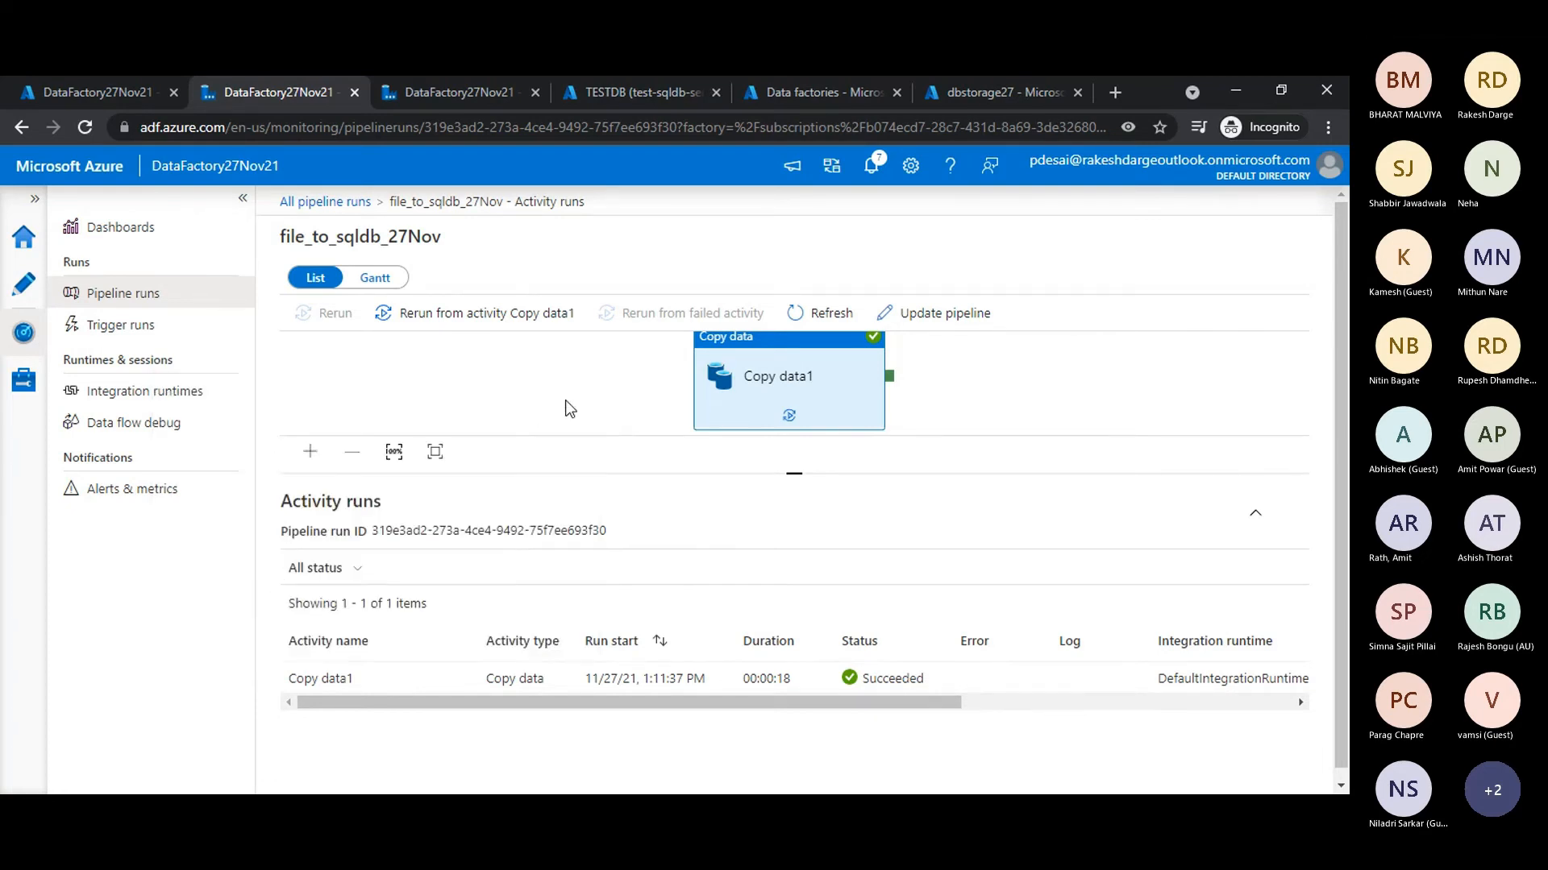
# - Examine the output JSON of the Copy data1 activity run, including its read, write and billing figures, and close it
pyautogui.moveTo(448, 678)
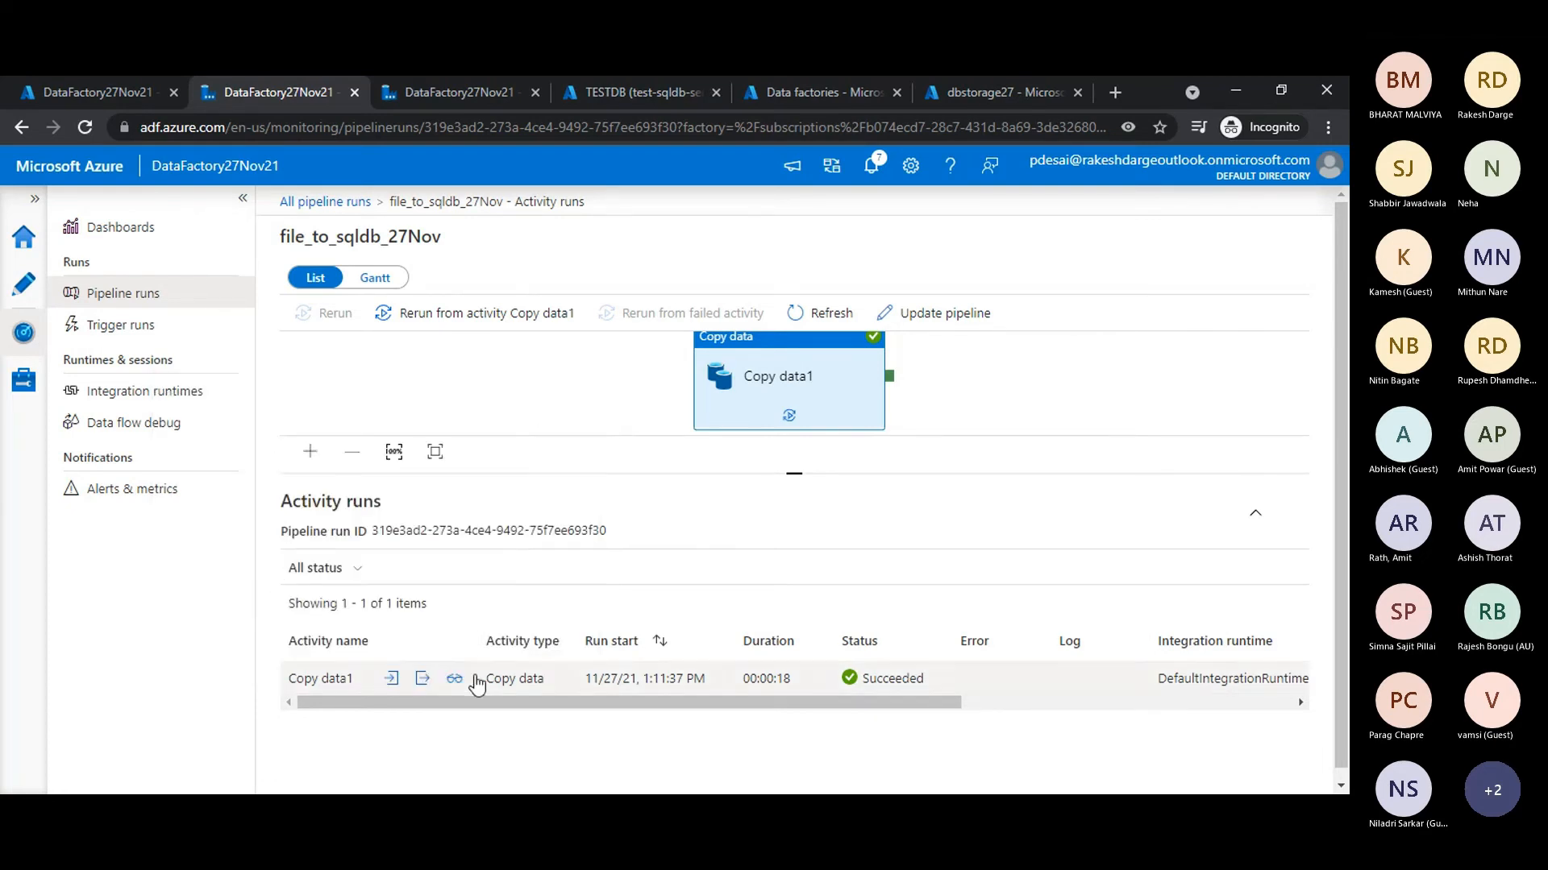
pyautogui.click(422, 679)
pyautogui.scroll(-2, 290, 503)
pyautogui.scroll(2, 292, 507)
pyautogui.doubleClick(304, 474)
pyautogui.click(280, 507)
pyautogui.doubleClick(259, 492)
pyautogui.click(255, 526)
pyautogui.moveTo(258, 546); pyautogui.dragTo(291, 640)
pyautogui.click(311, 601)
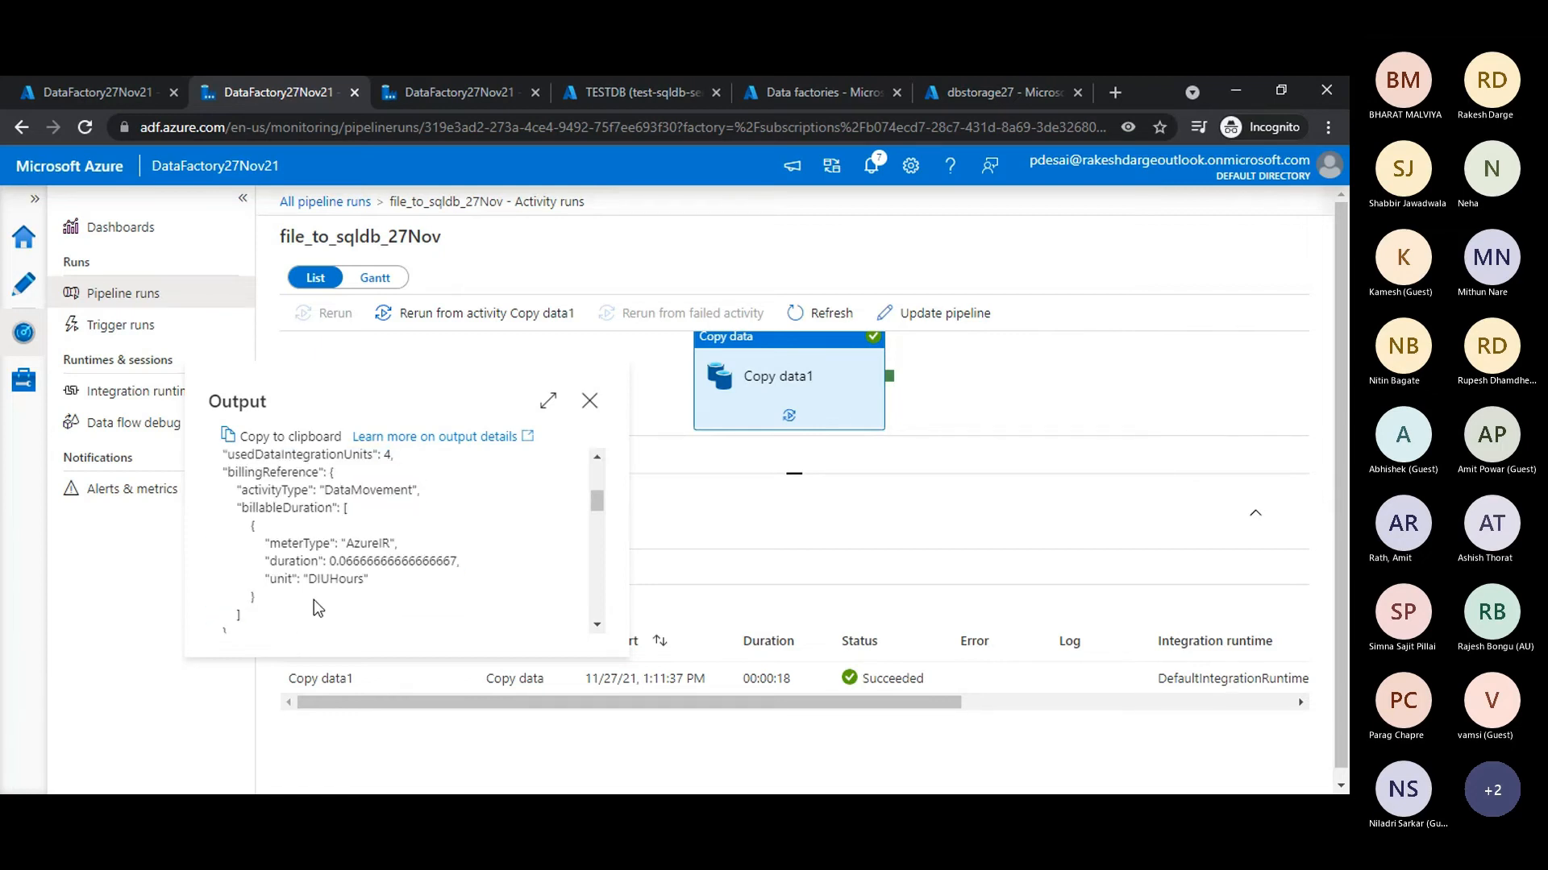
pyautogui.scroll(3, 313, 599)
pyautogui.click(589, 401)
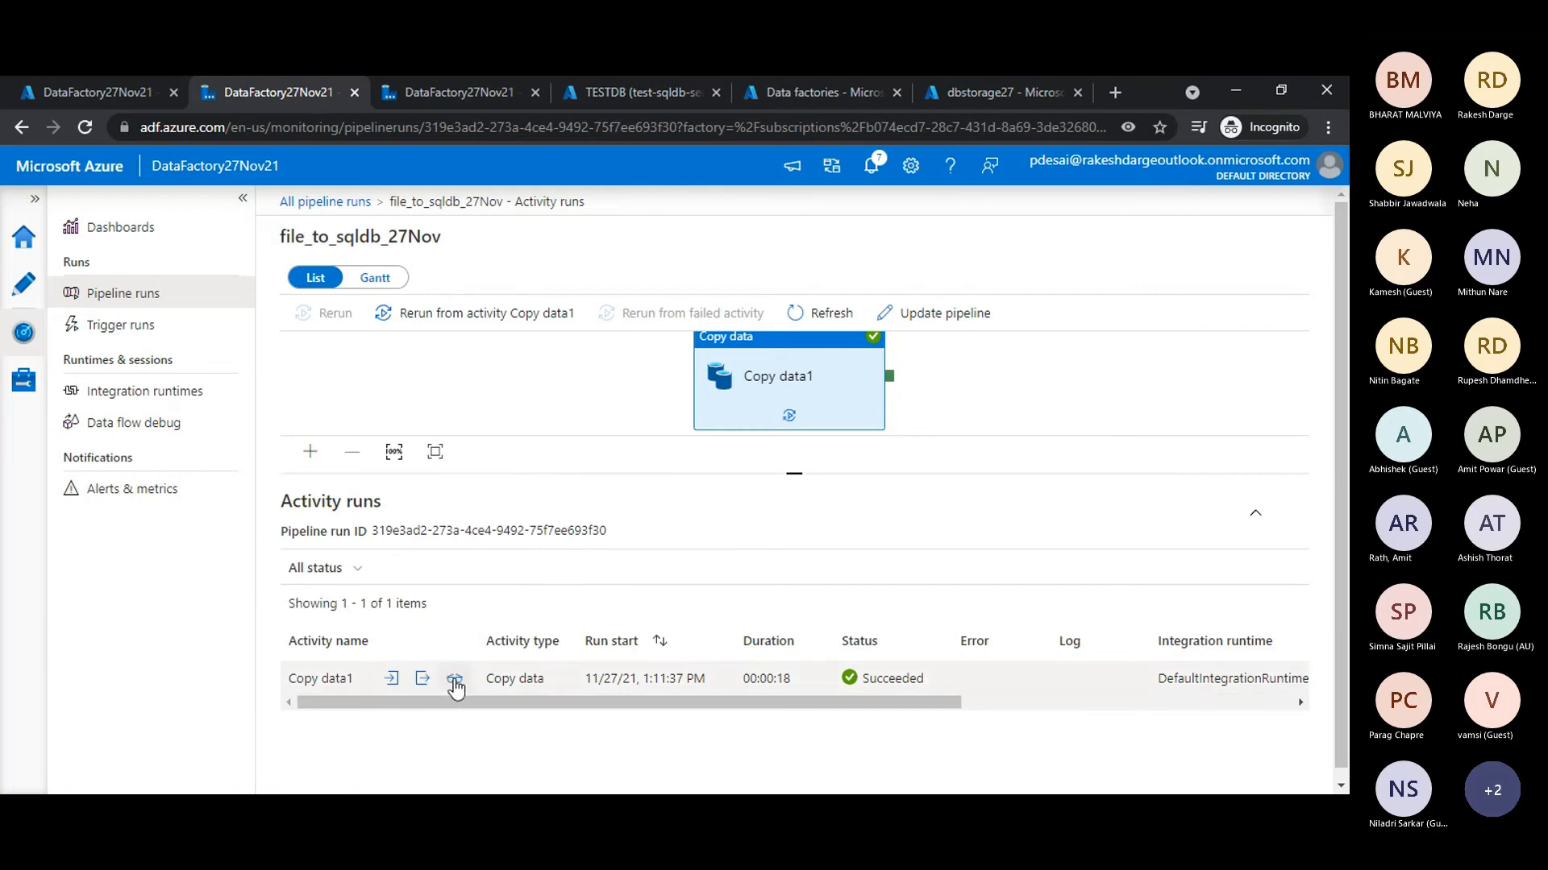
# - Open the Copy data1 run details and compare the data read from Blob Storage with the data written to Azure SQL Database
pyautogui.click(455, 682)
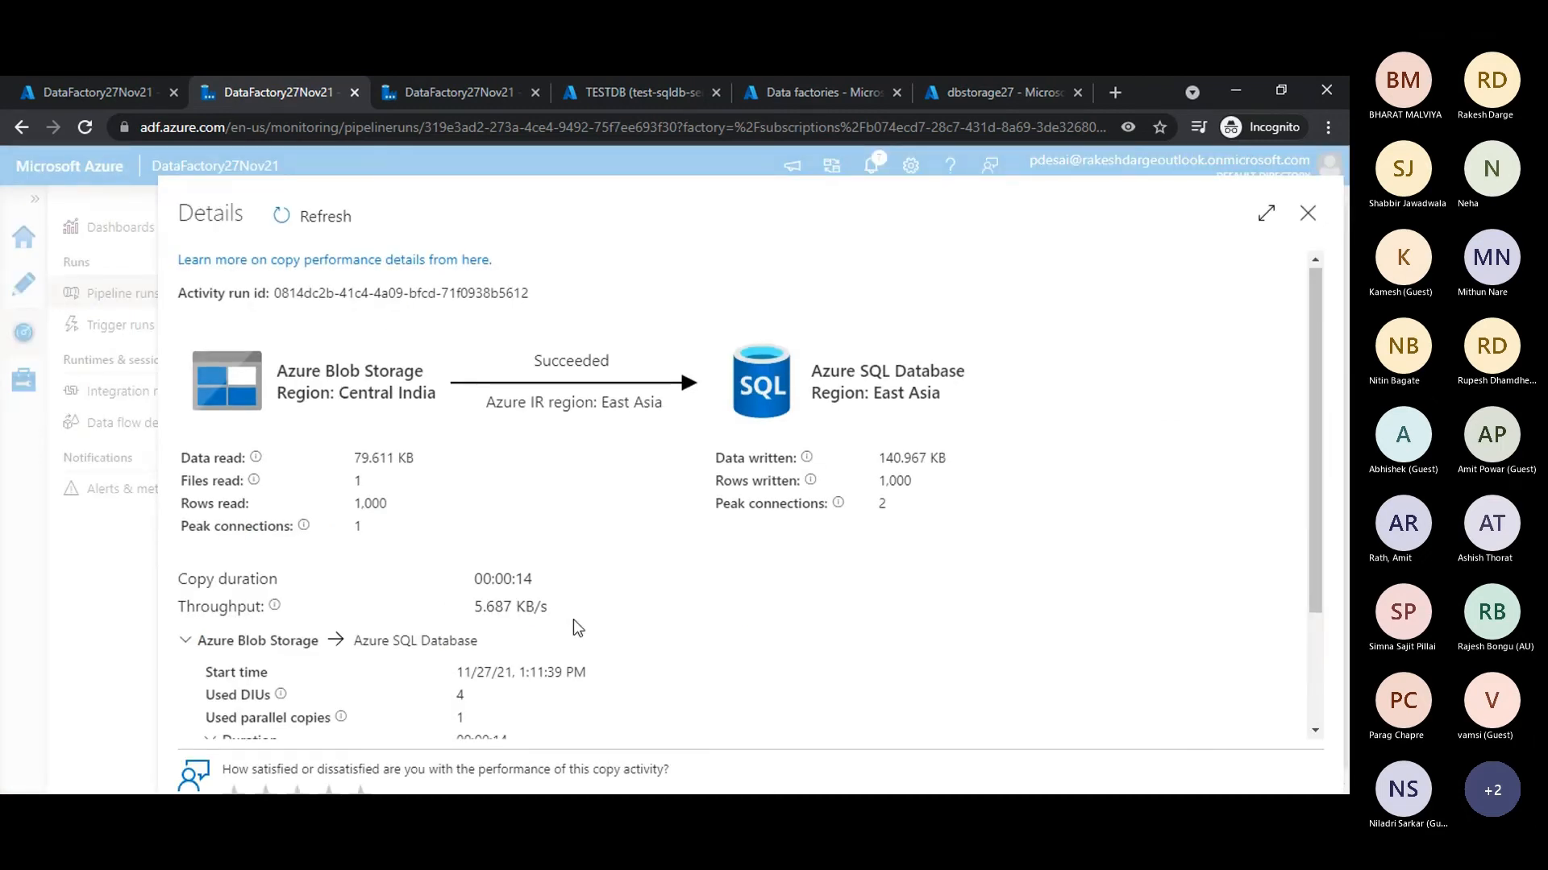
pyautogui.scroll(-3, 573, 619)
pyautogui.scroll(3, 527, 583)
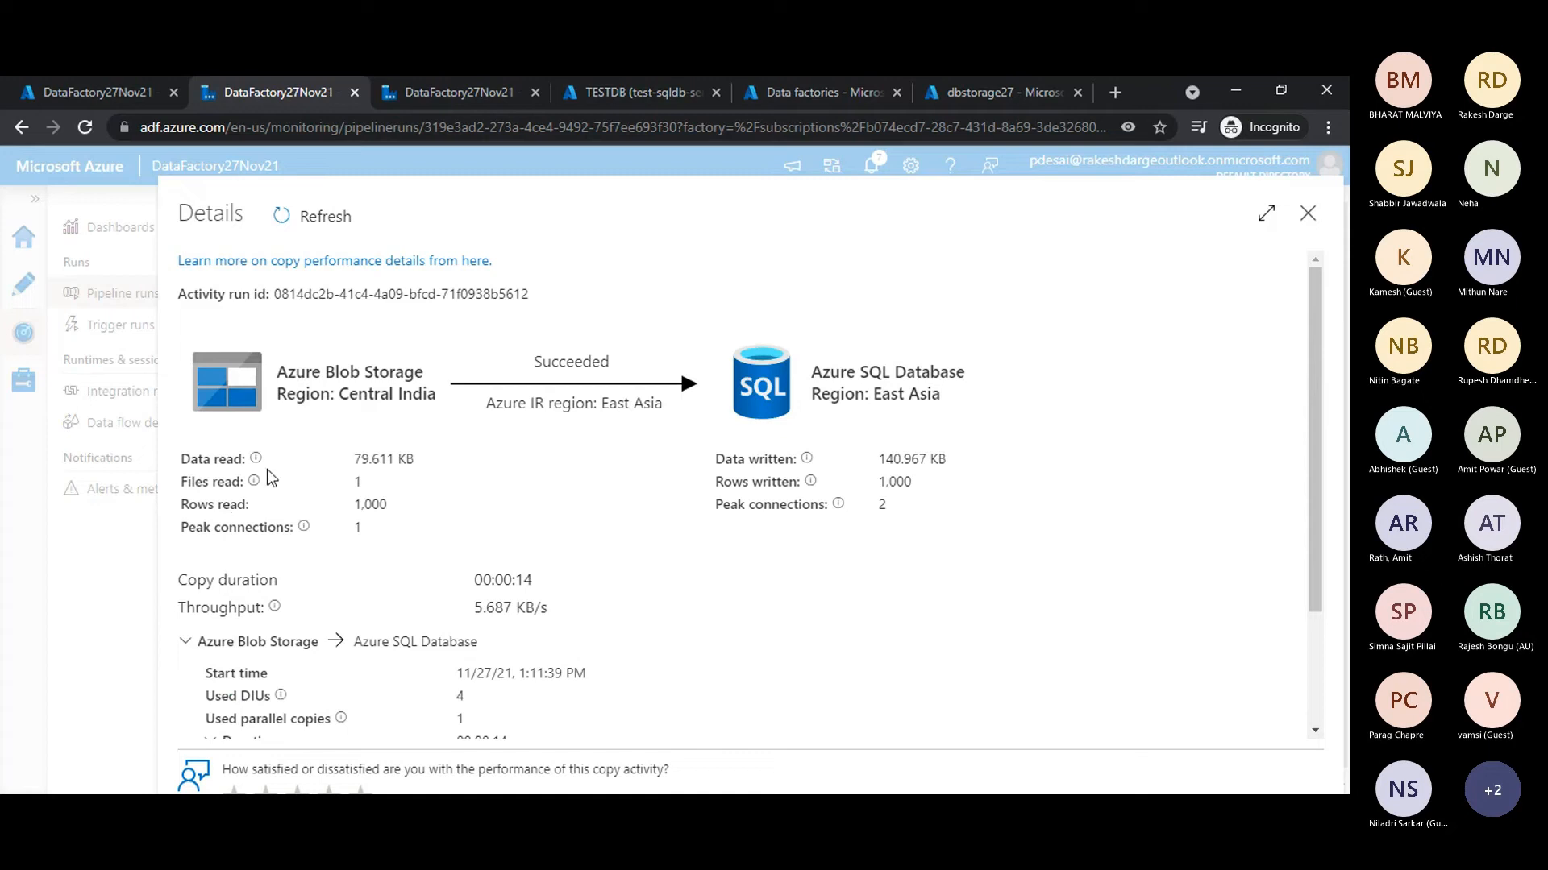
pyautogui.moveTo(355, 462); pyautogui.dragTo(440, 459)
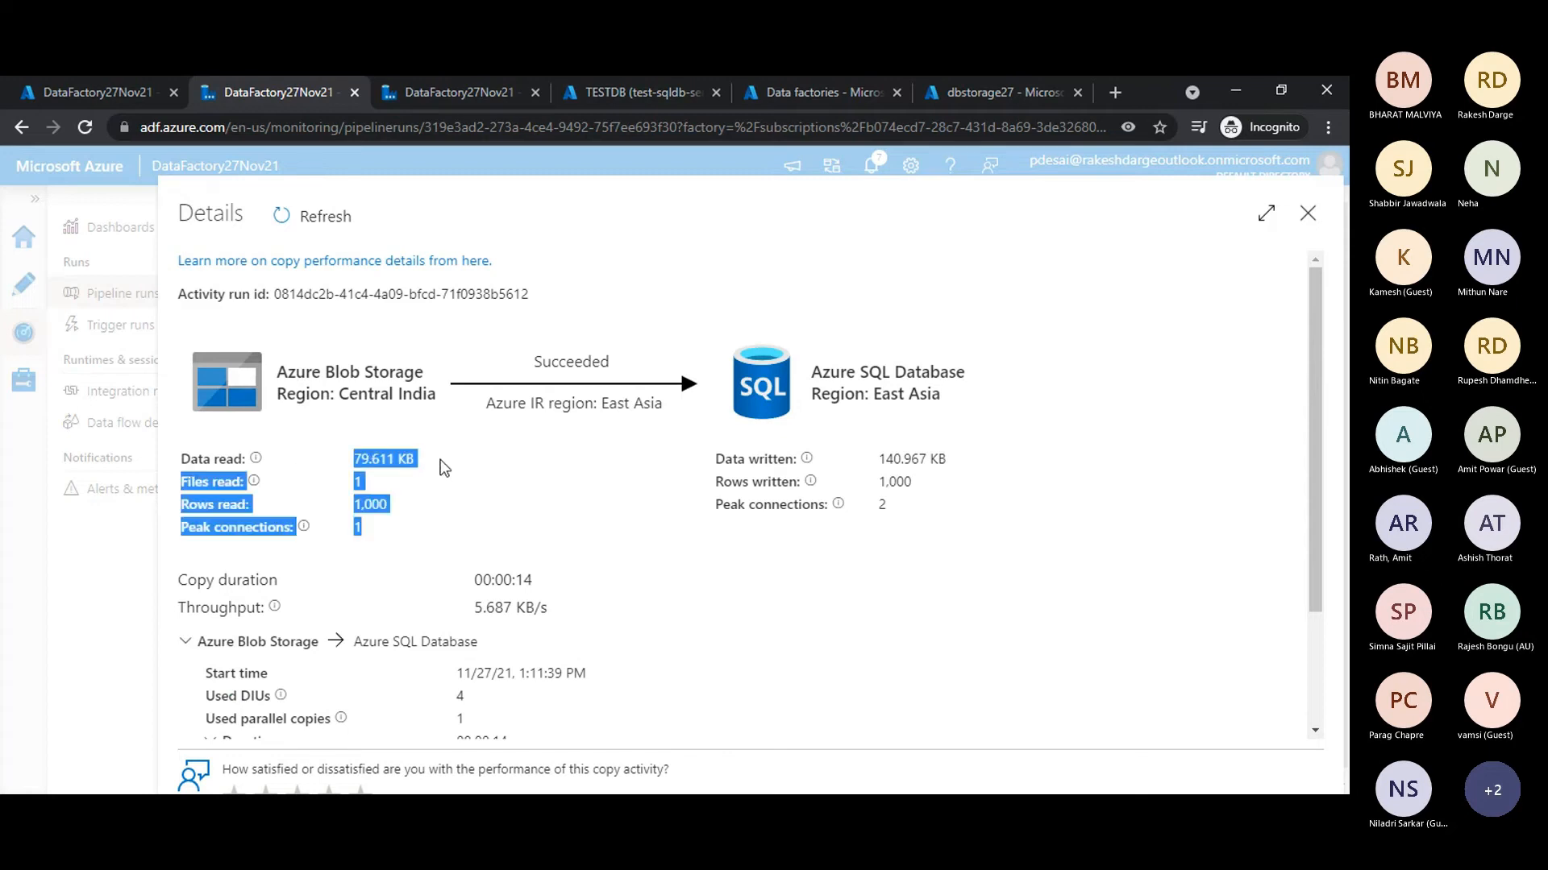
pyautogui.click(447, 461)
pyautogui.moveTo(867, 461); pyautogui.dragTo(904, 461)
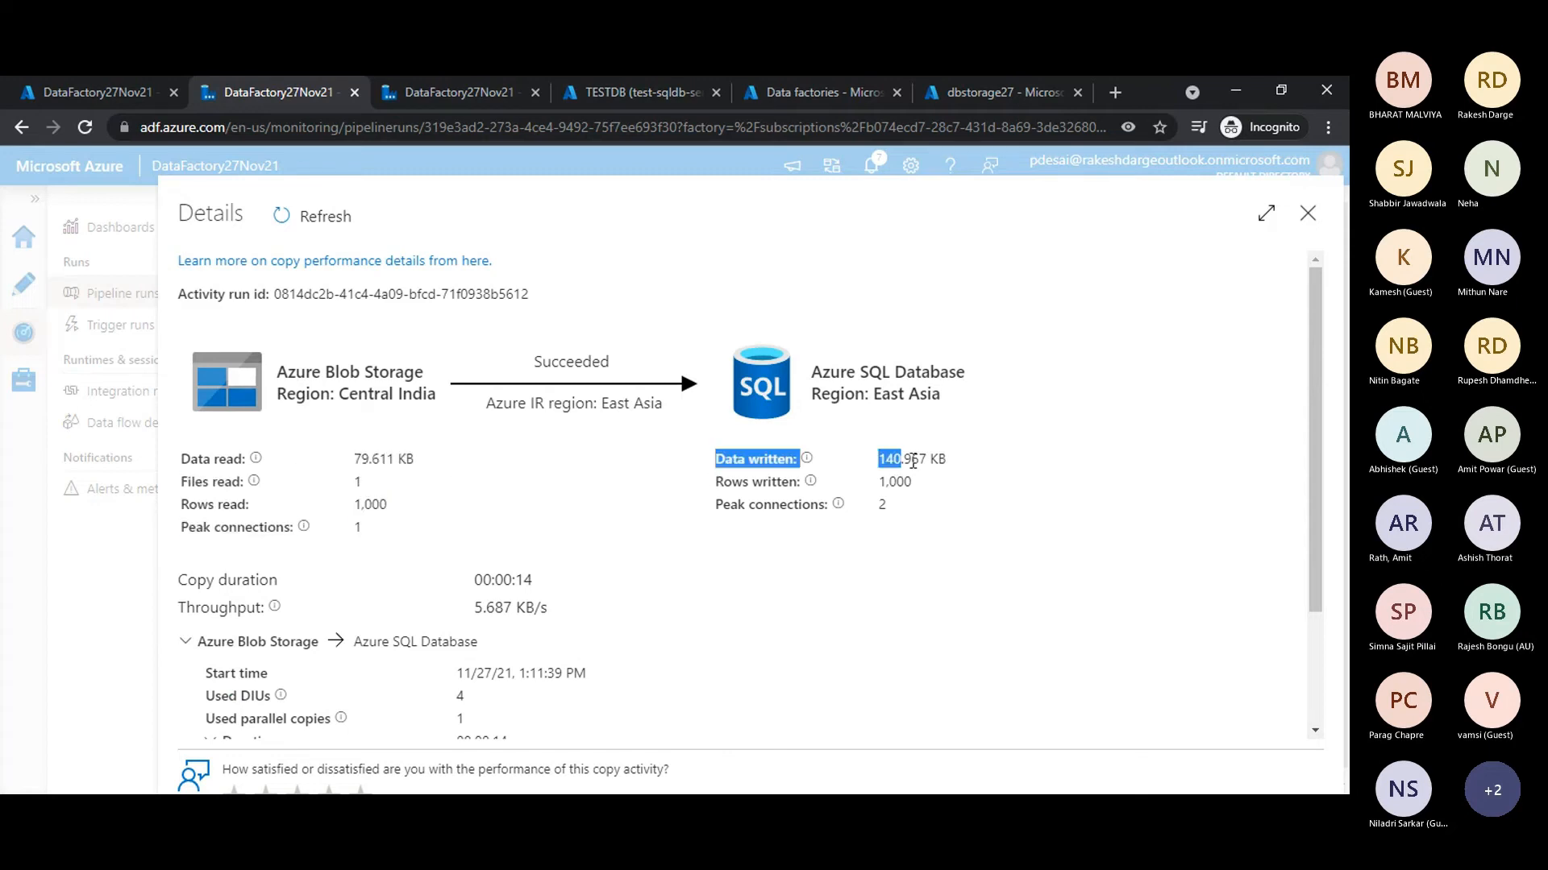
pyautogui.click(335, 492)
pyautogui.moveTo(357, 462); pyautogui.dragTo(416, 460)
pyautogui.click(403, 483)
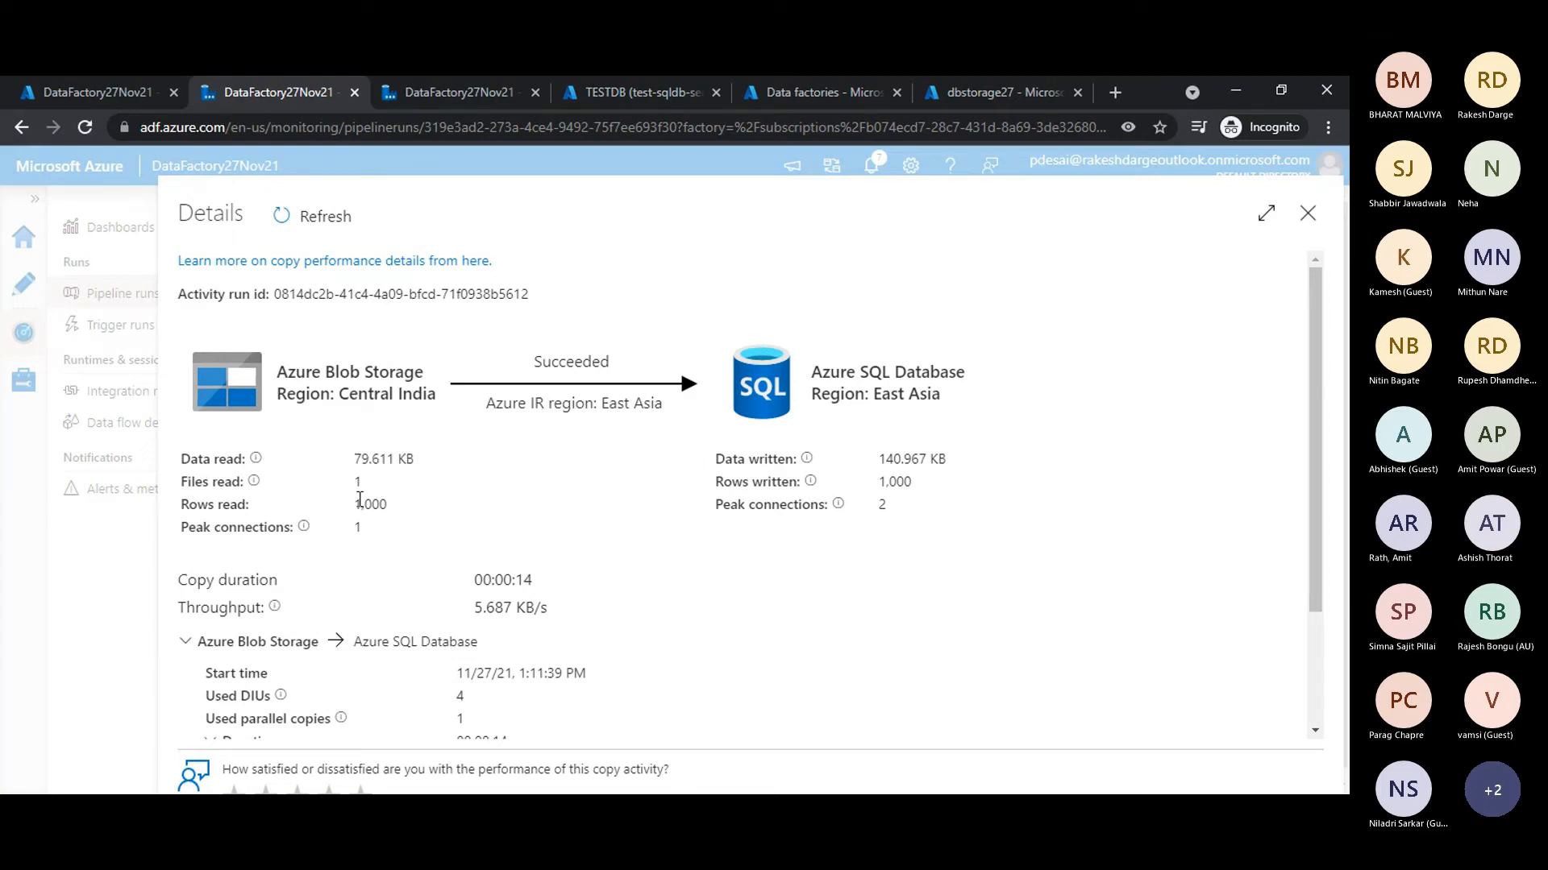
# - Compare the rows read with the rows written in the copy details and check the Azure SQL Database peak connections
pyautogui.moveTo(353, 504); pyautogui.dragTo(412, 506)
pyautogui.click(416, 511)
pyautogui.moveTo(872, 481); pyautogui.dragTo(715, 505)
pyautogui.click(927, 506)
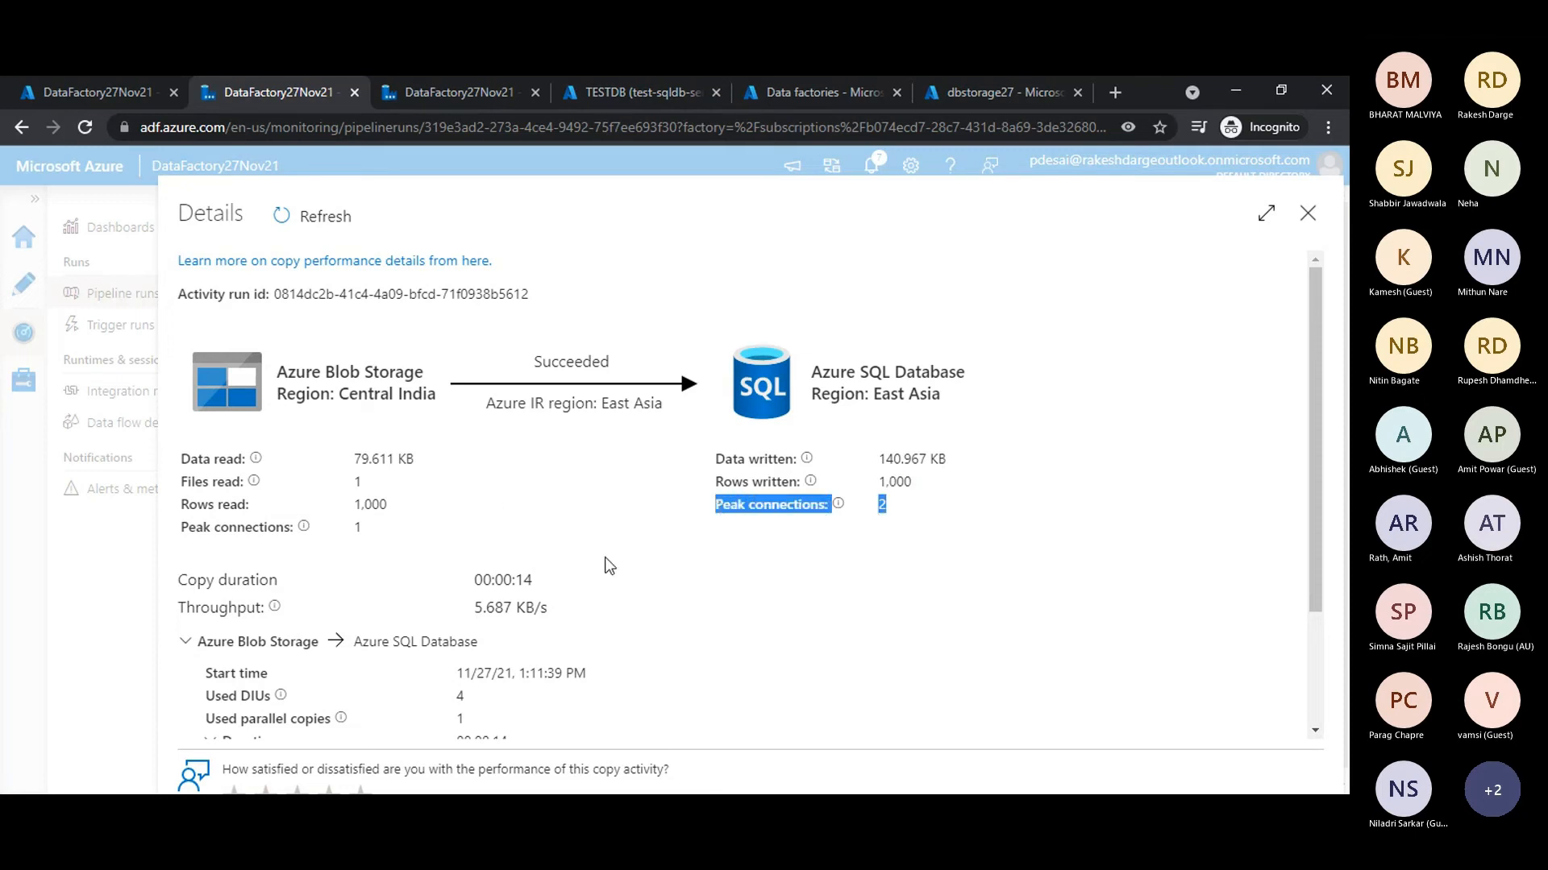
pyautogui.click(863, 513)
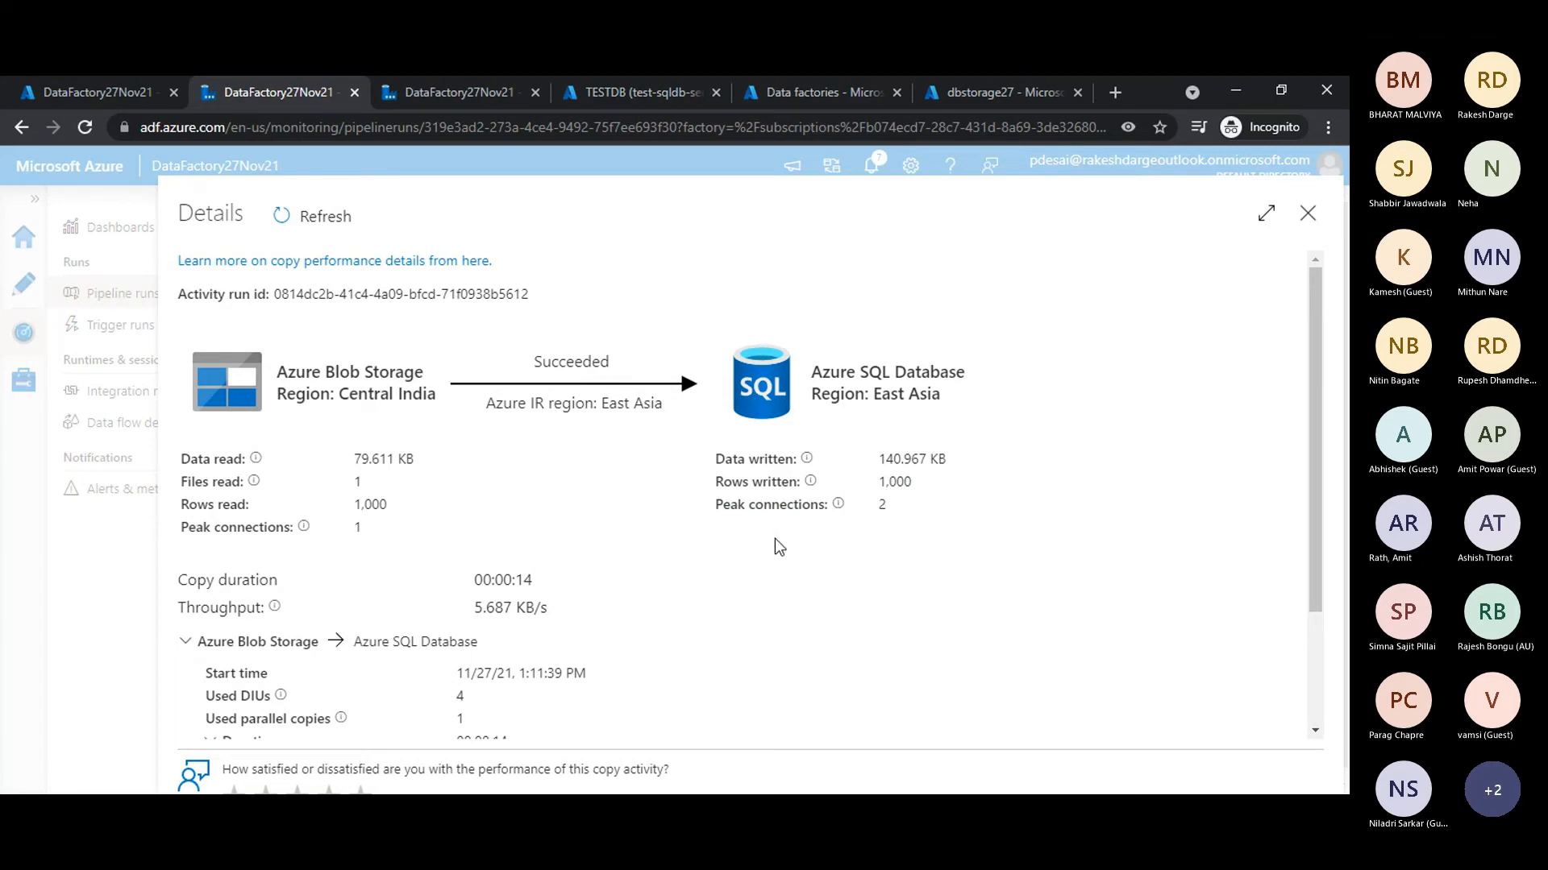
pyautogui.moveTo(723, 512); pyautogui.dragTo(857, 516)
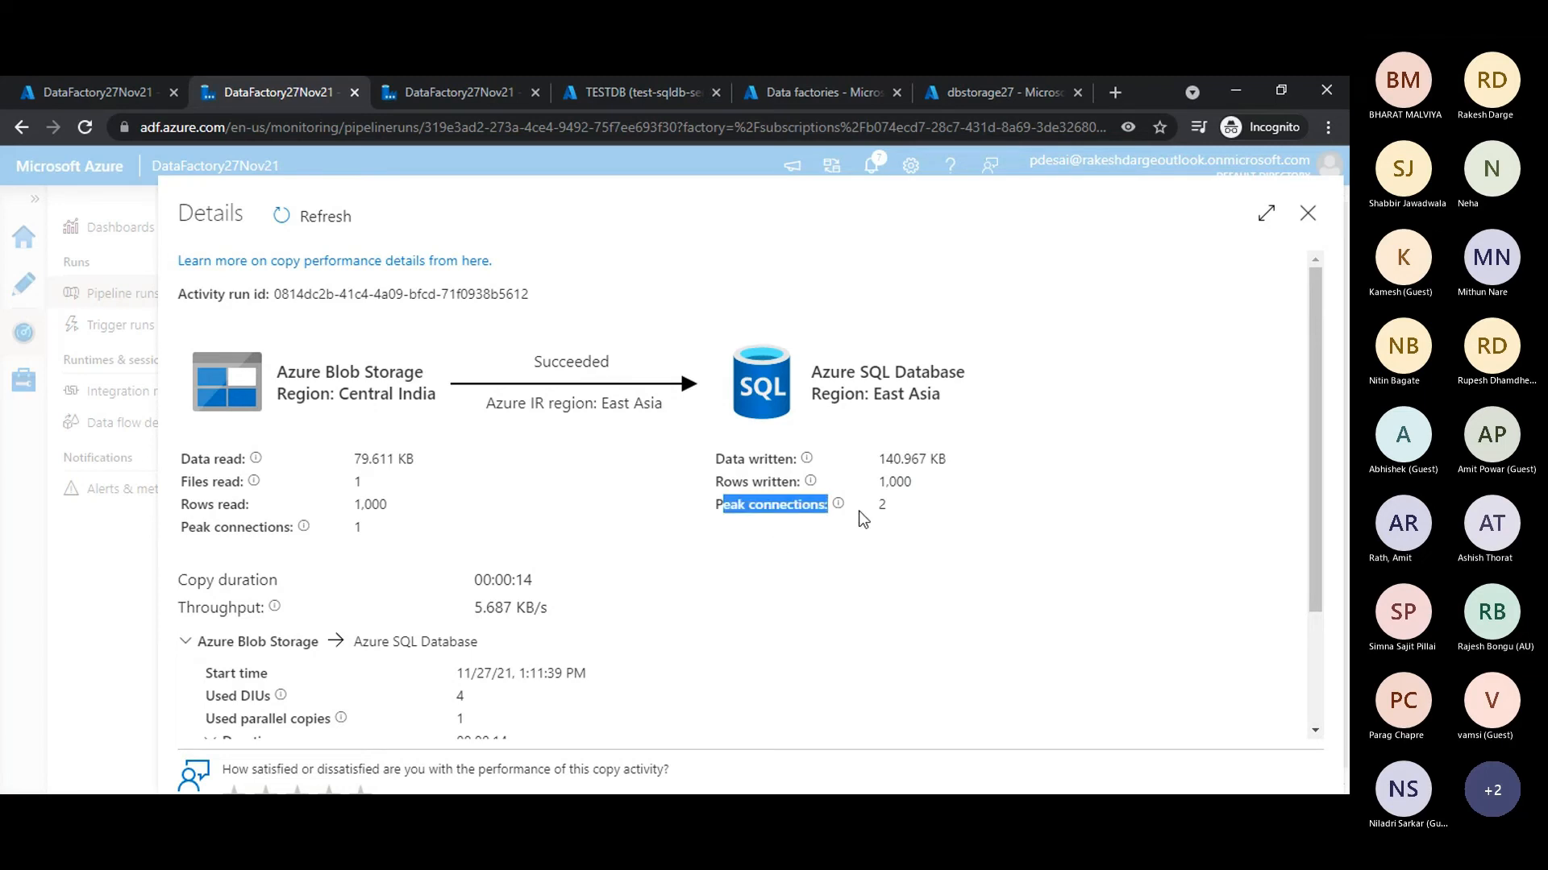
pyautogui.click(849, 521)
pyautogui.moveTo(716, 506); pyautogui.dragTo(829, 504)
pyautogui.moveTo(877, 506); pyautogui.dragTo(887, 501)
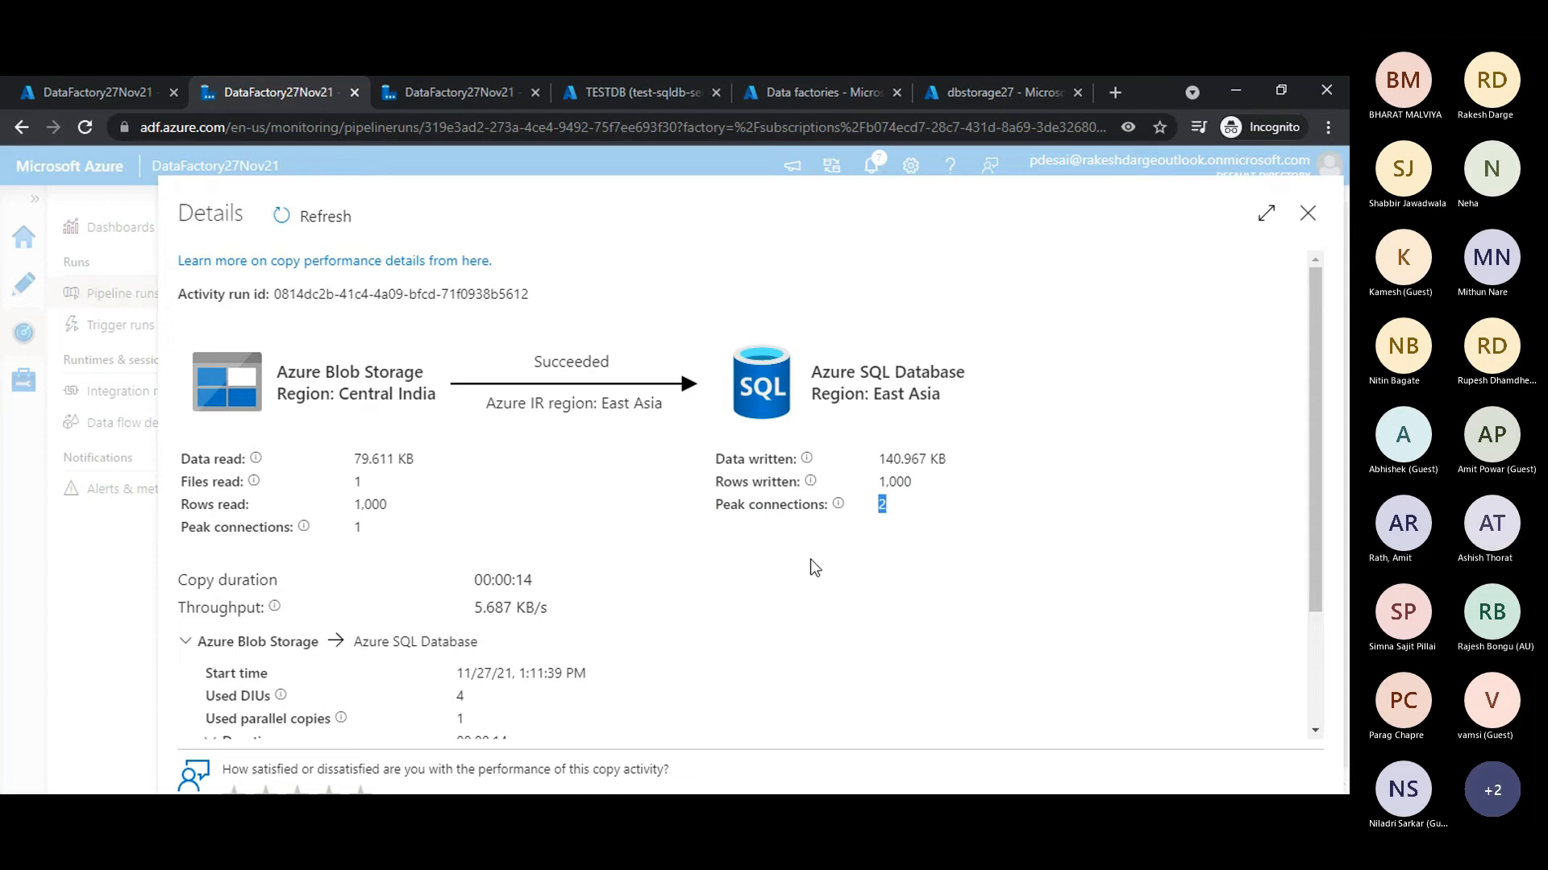
# - Examine the queue and transfer durations in the copy details, close the details and deselect the Copy data1 activity
pyautogui.scroll(-1, 704, 577)
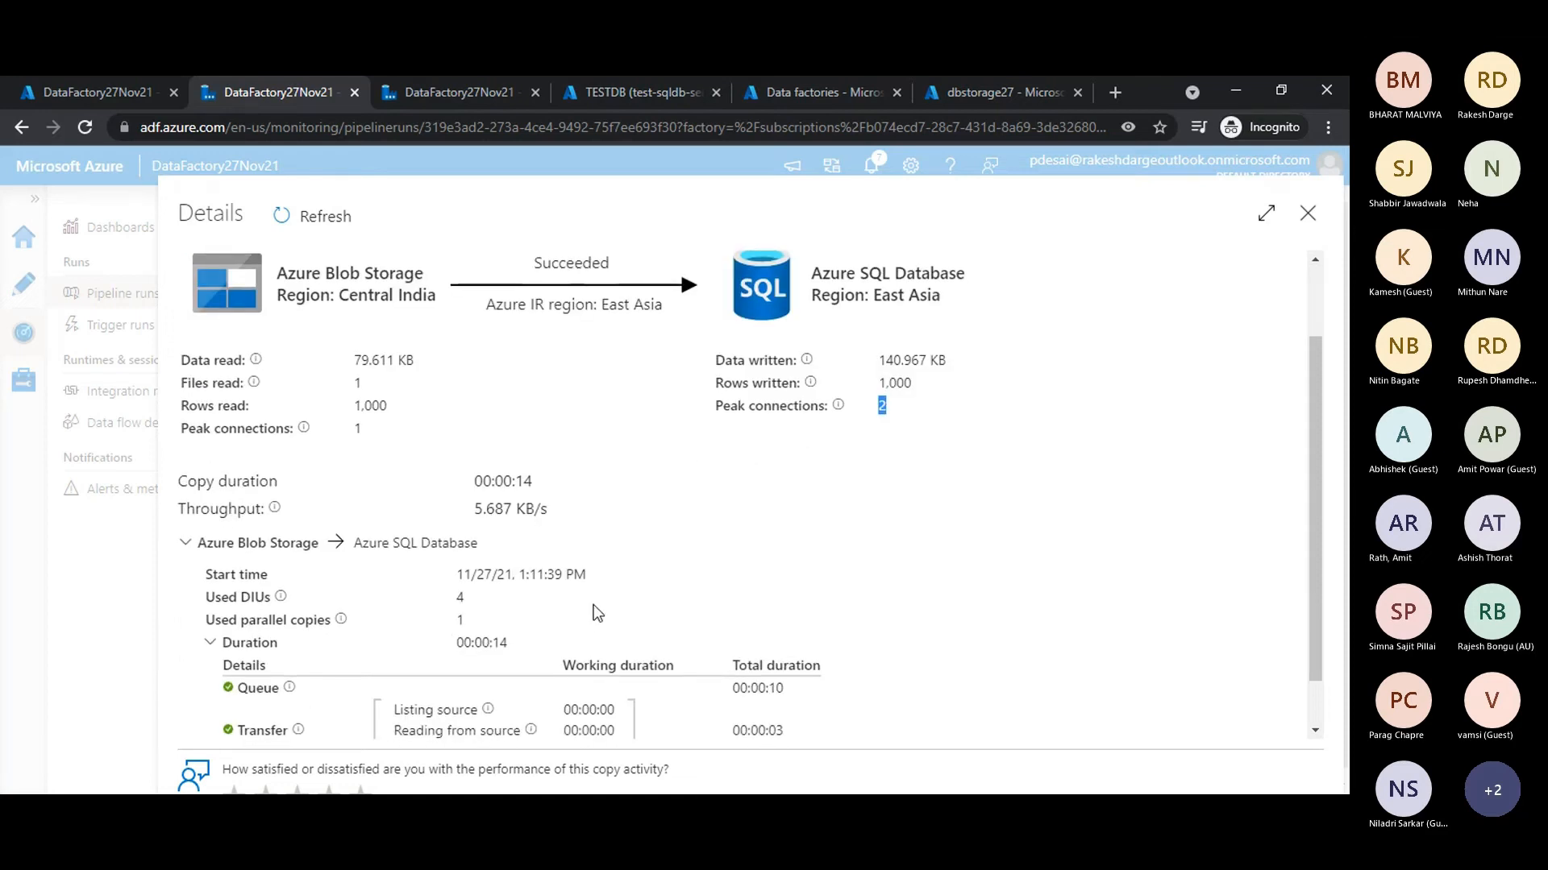
pyautogui.scroll(-1, 597, 612)
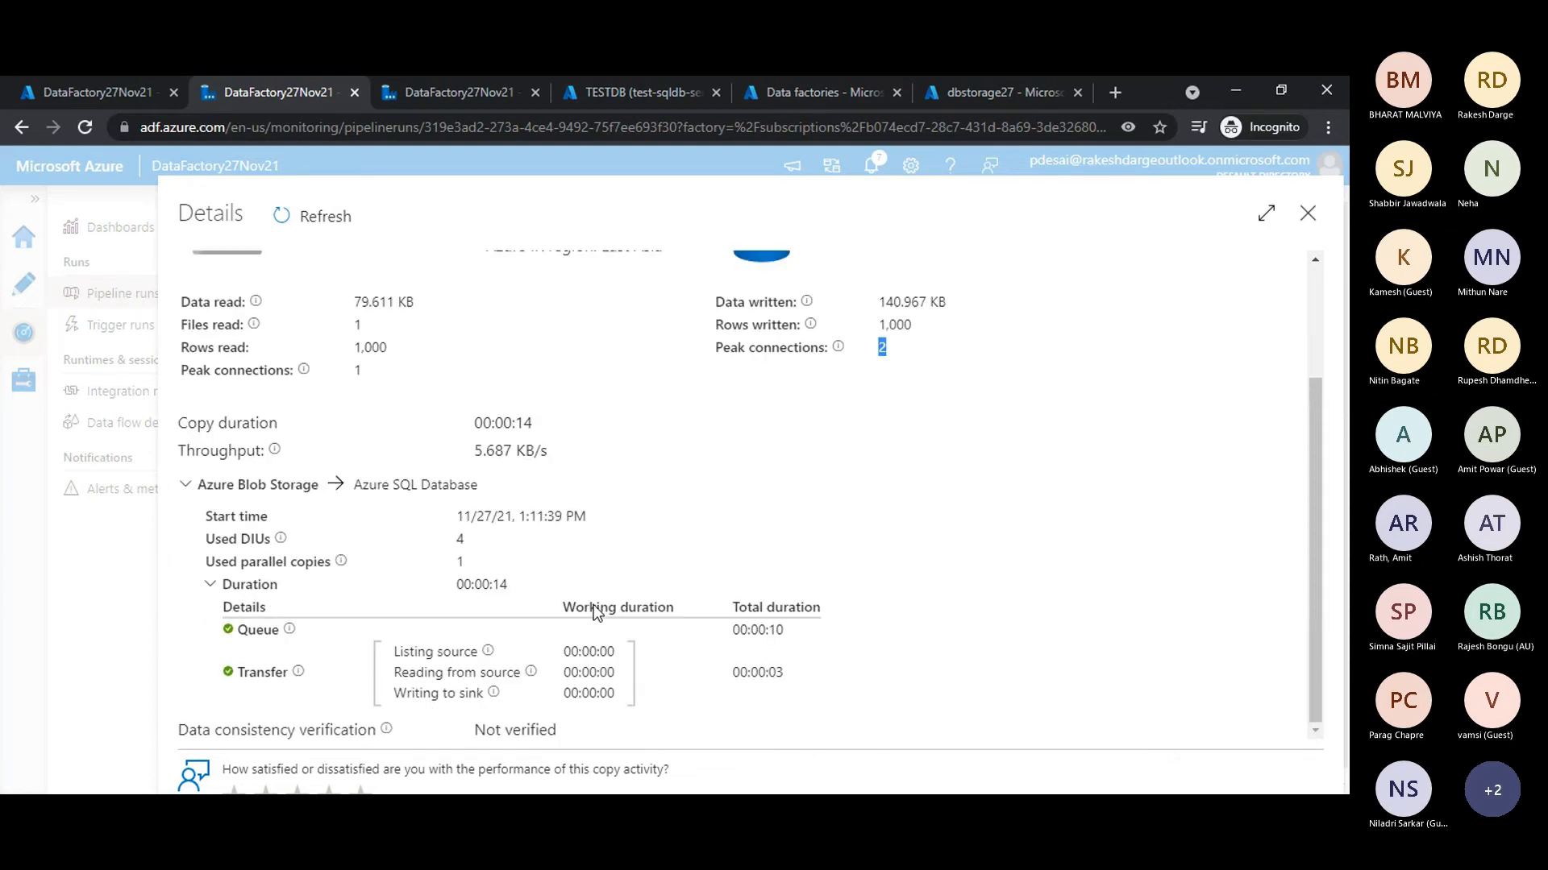
pyautogui.doubleClick(258, 629)
pyautogui.moveTo(245, 672); pyautogui.dragTo(290, 675)
pyautogui.moveTo(786, 675); pyautogui.dragTo(739, 679)
pyautogui.moveTo(213, 631); pyautogui.dragTo(784, 631)
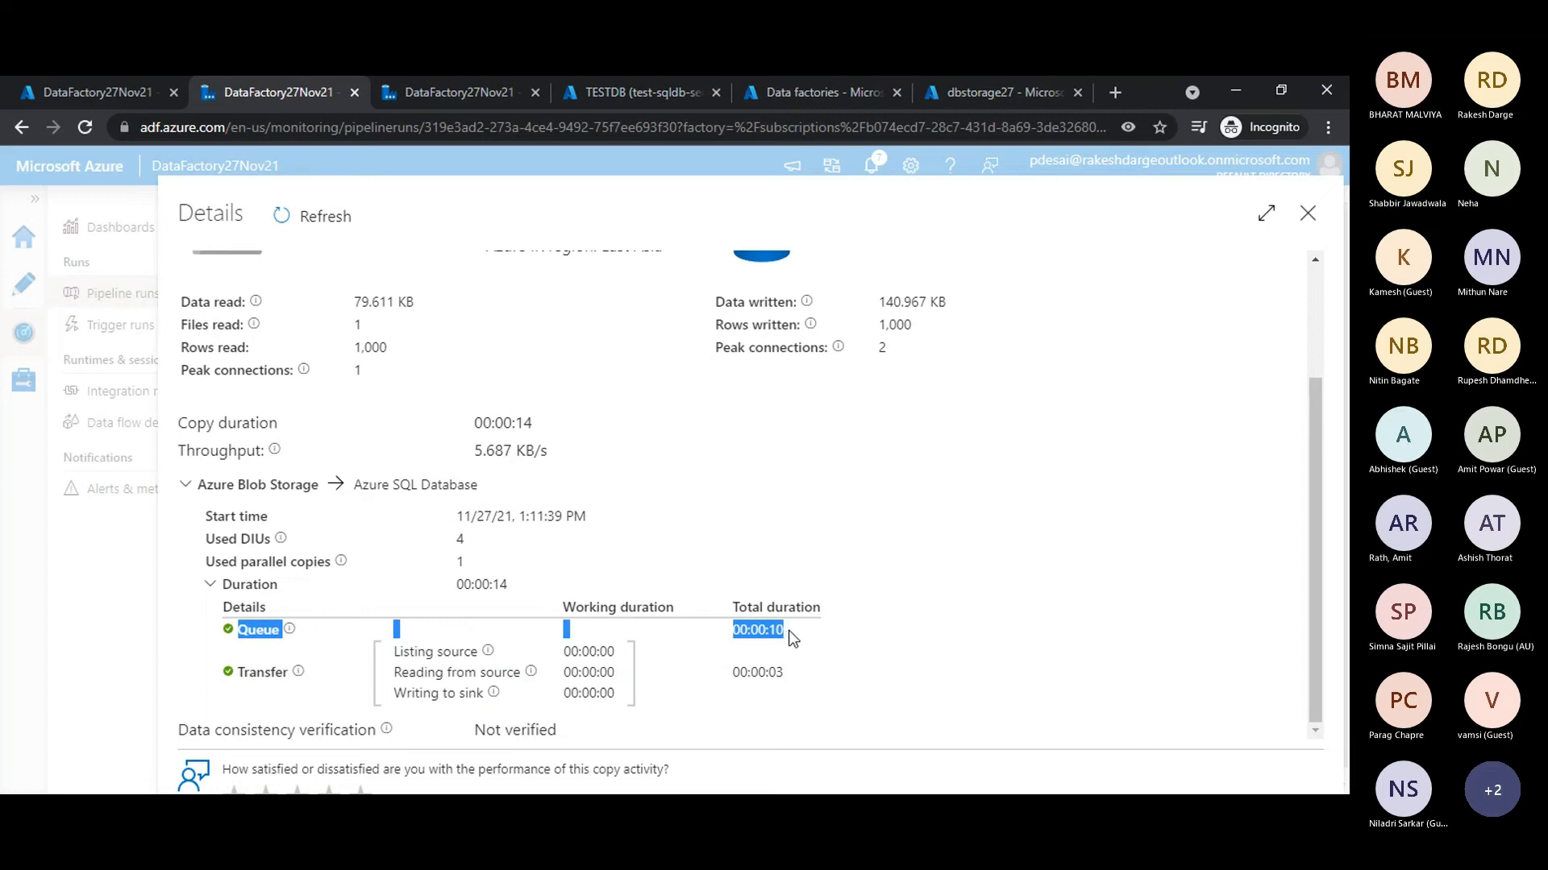
pyautogui.click(795, 631)
pyautogui.moveTo(791, 633); pyautogui.dragTo(239, 639)
pyautogui.click(787, 632)
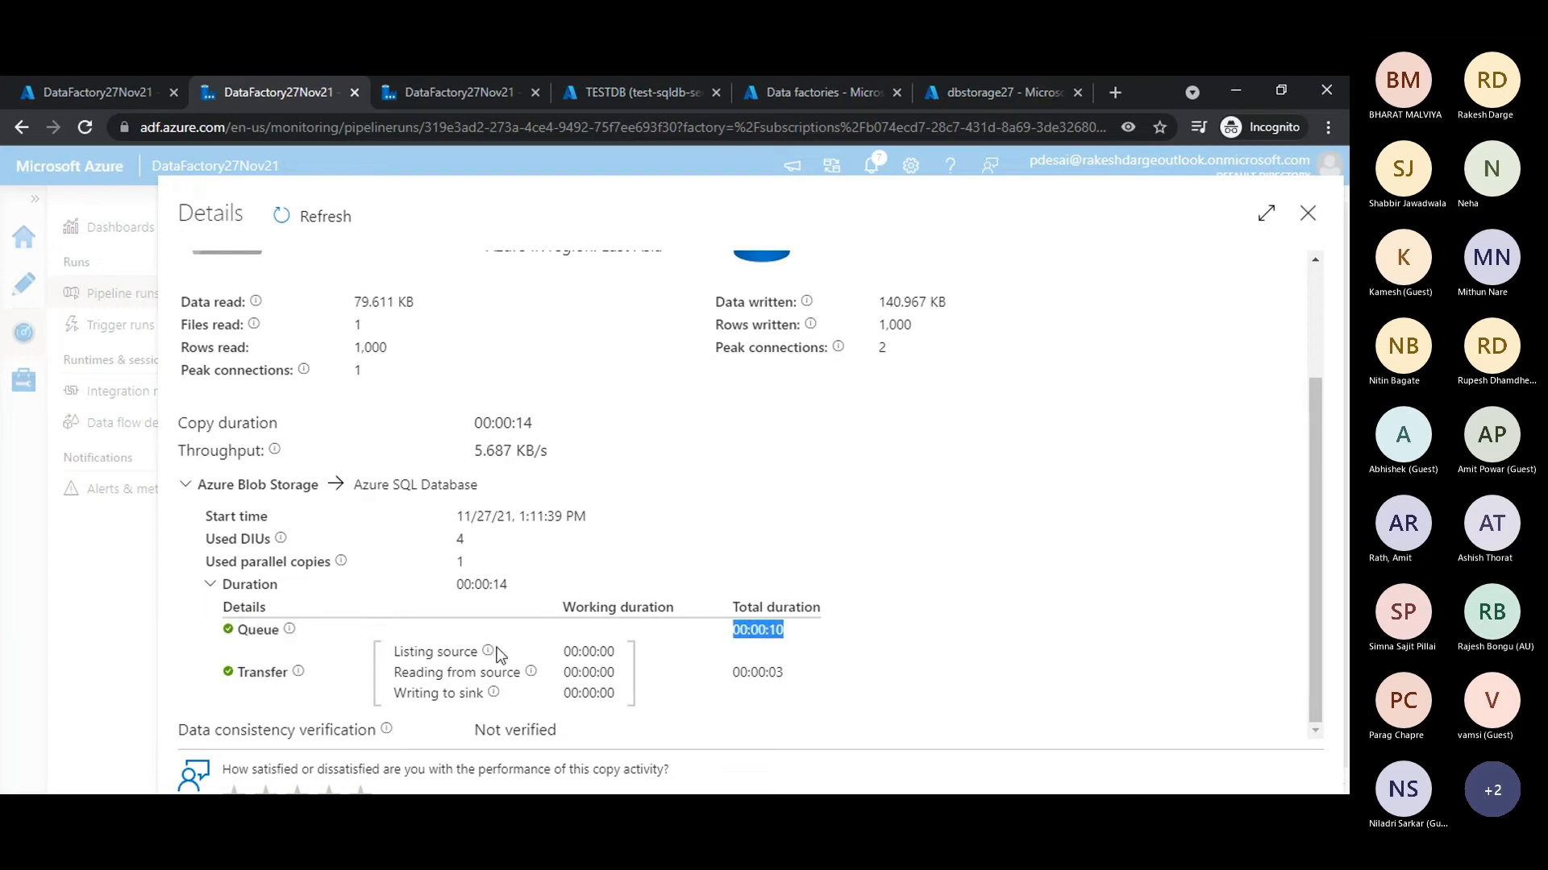
pyautogui.moveTo(238, 632); pyautogui.dragTo(810, 632)
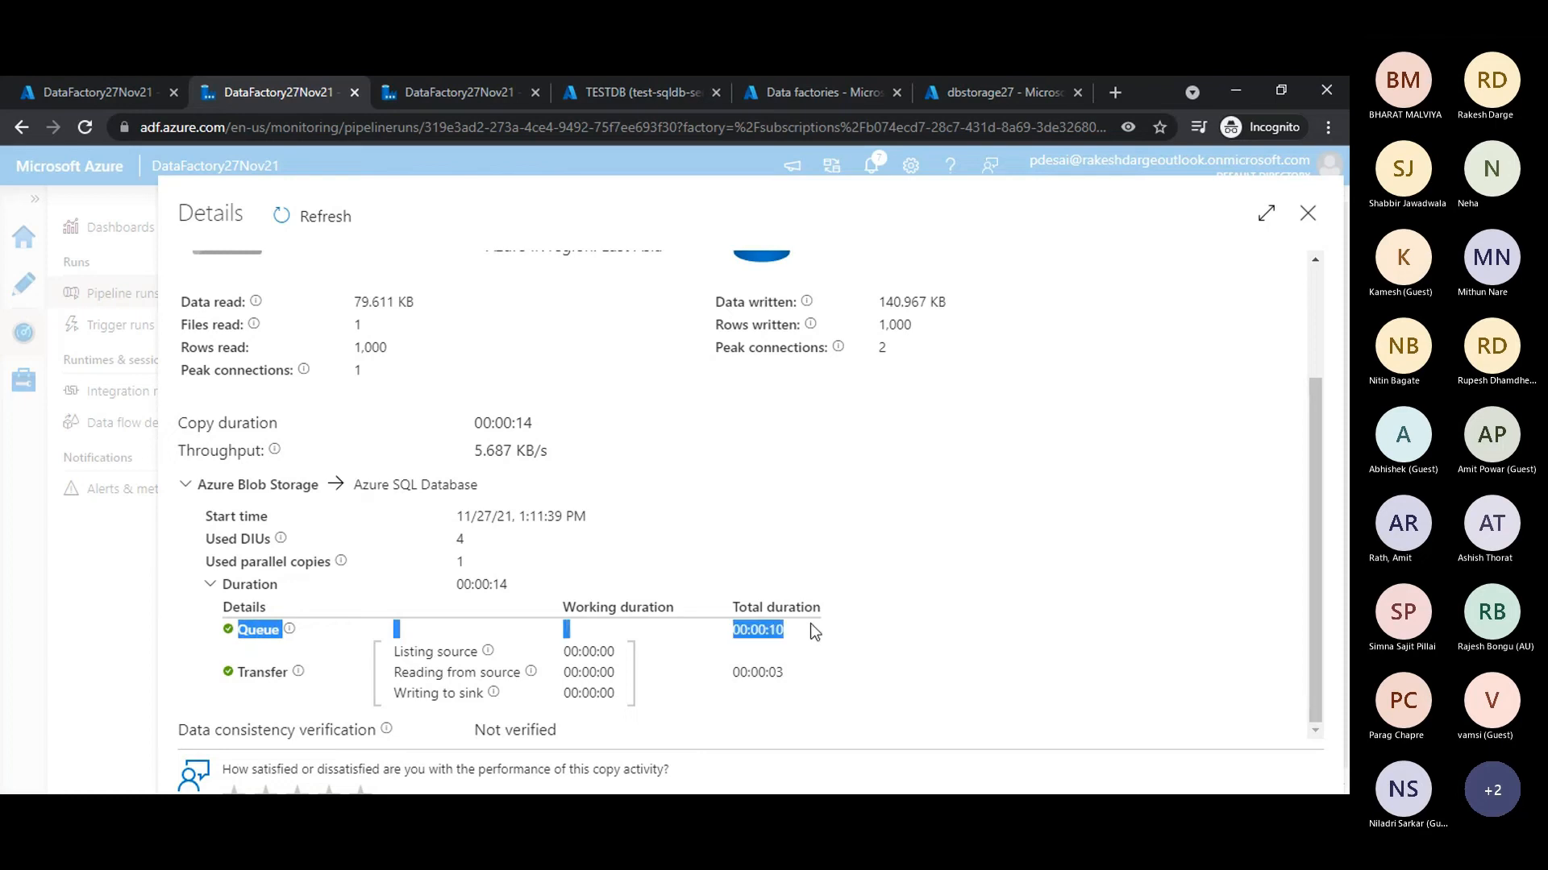
pyautogui.click(814, 631)
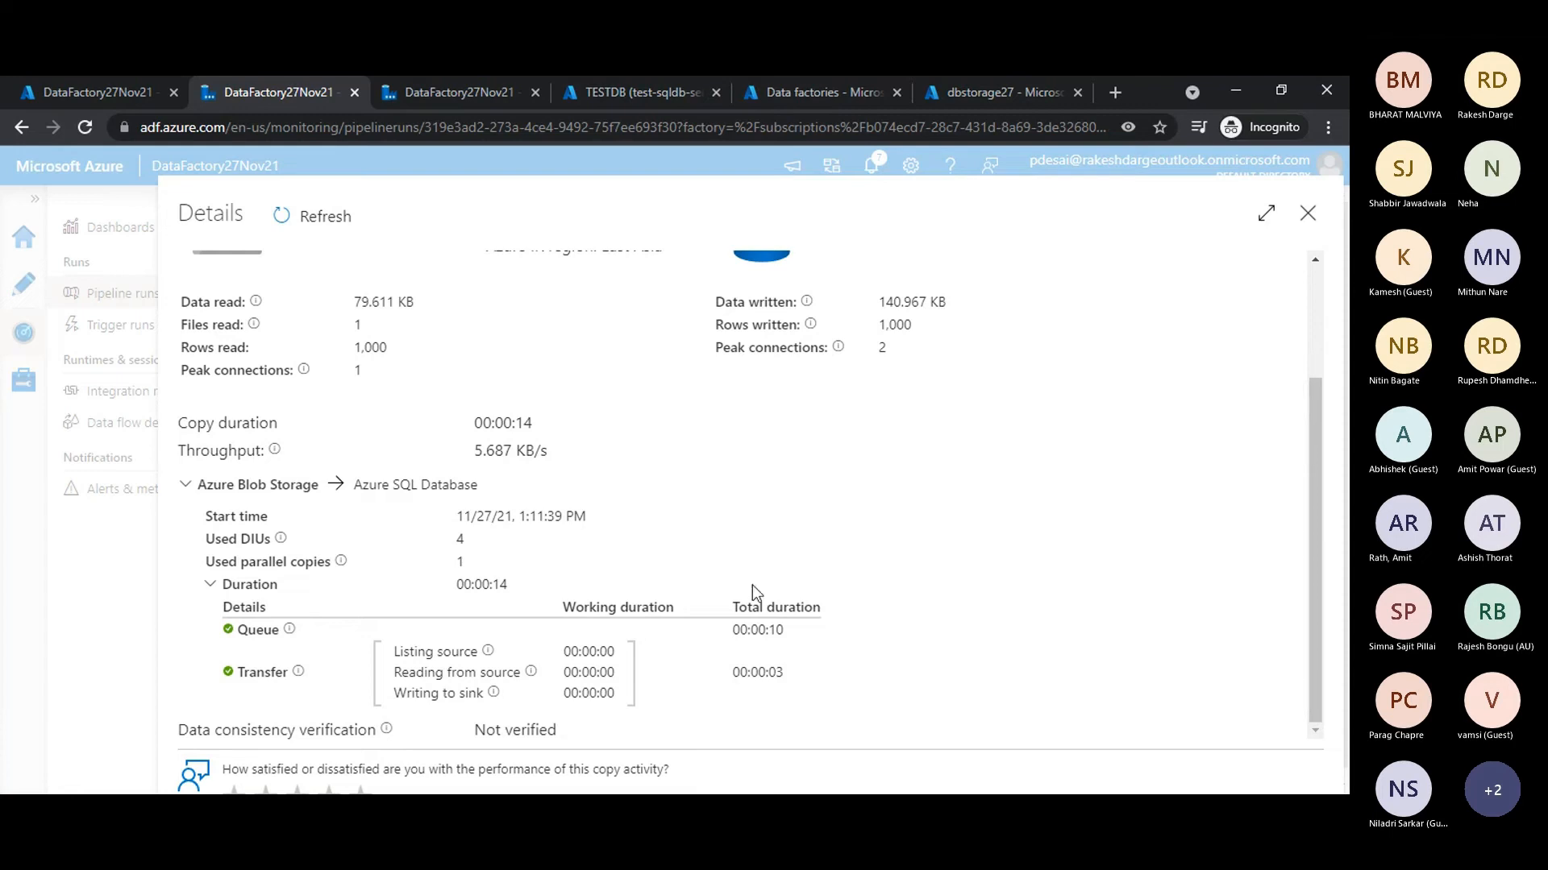
pyautogui.moveTo(784, 630); pyautogui.dragTo(694, 635)
pyautogui.click(698, 641)
pyautogui.scroll(3, 729, 618)
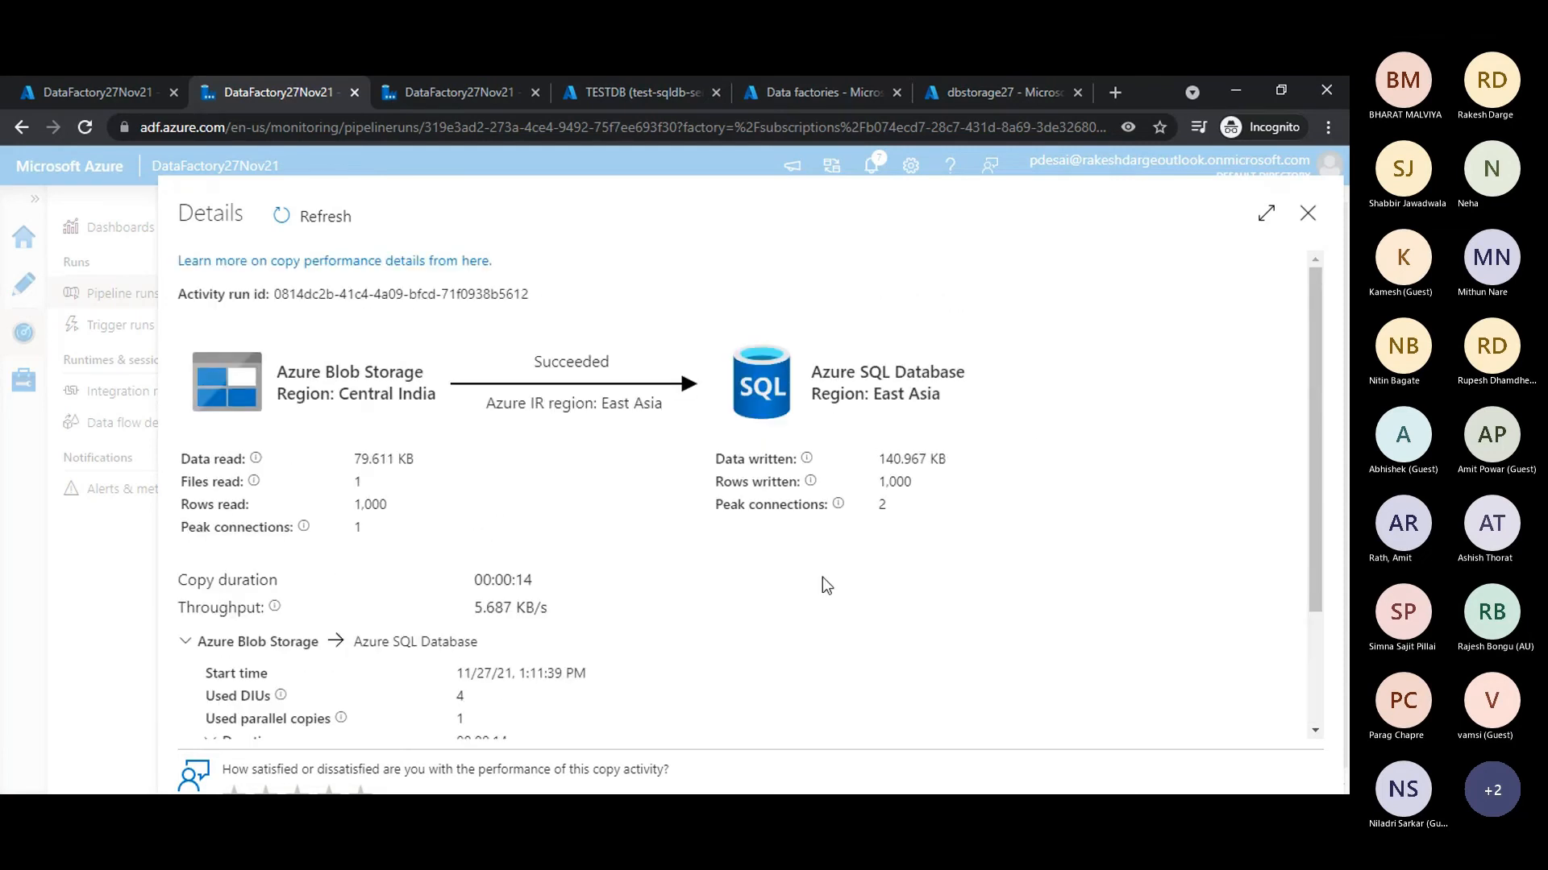
pyautogui.click(1308, 215)
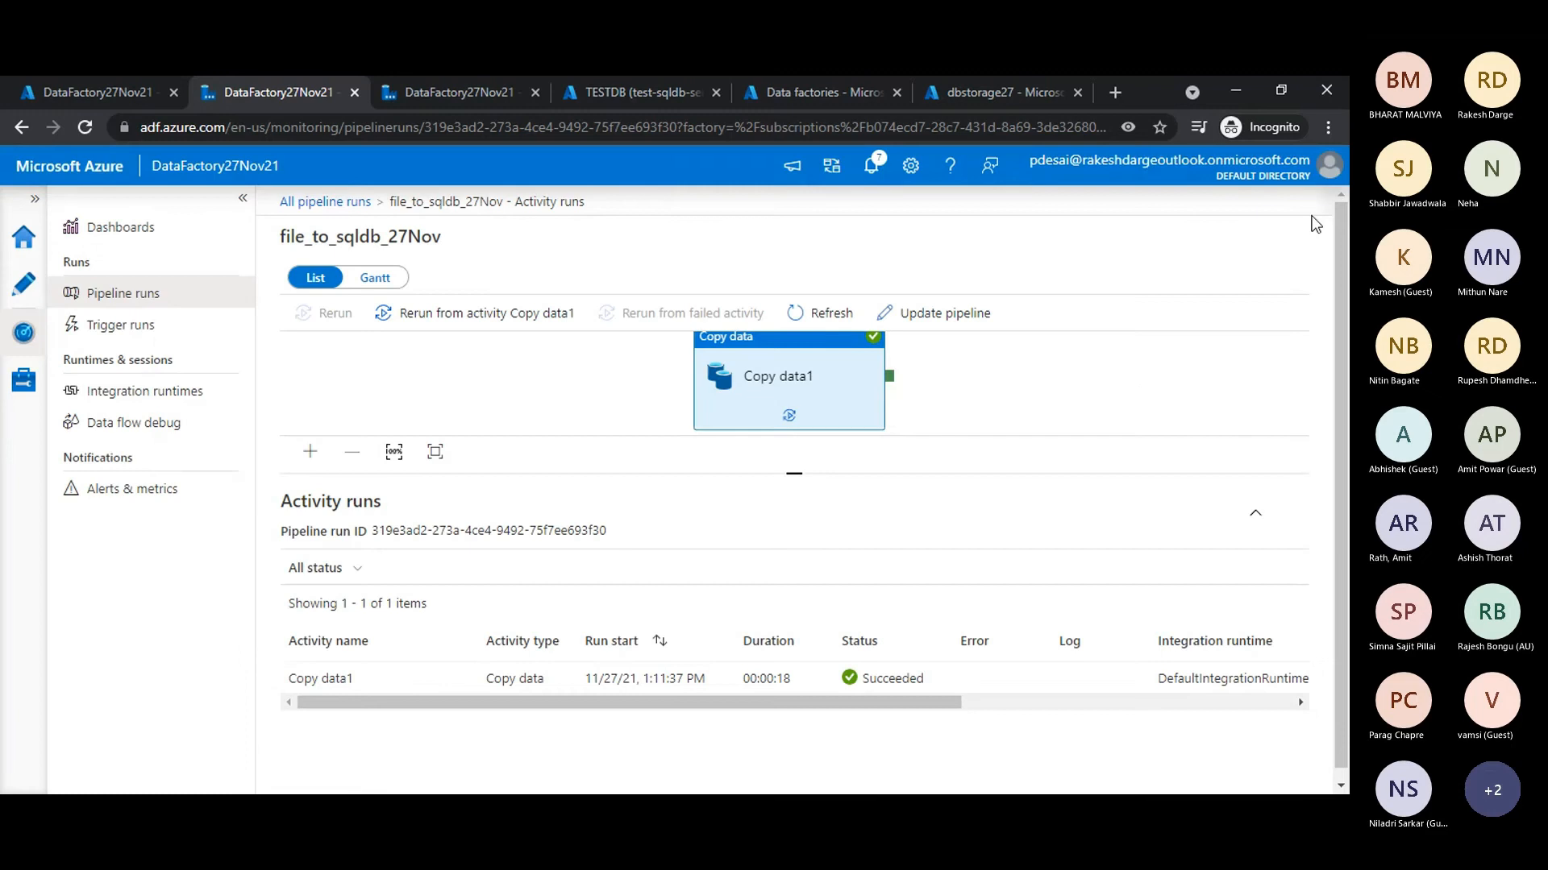
pyautogui.click(1061, 404)
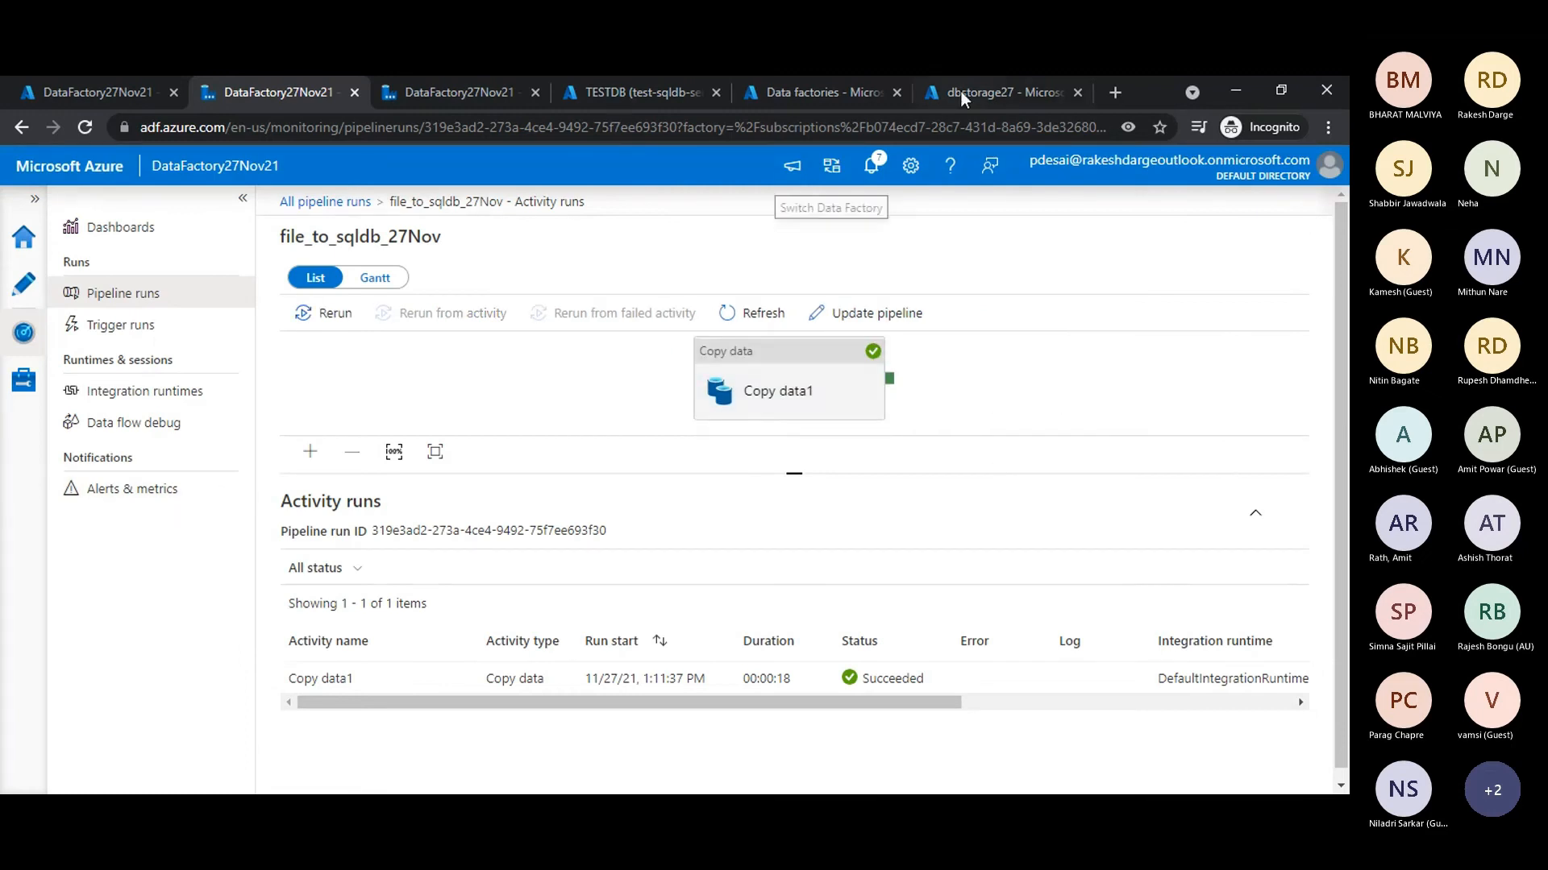
# - Go to the TESTDB query editor, rerun the select query on [dbo].[customers] and look through the returned rows
pyautogui.click(788, 96)
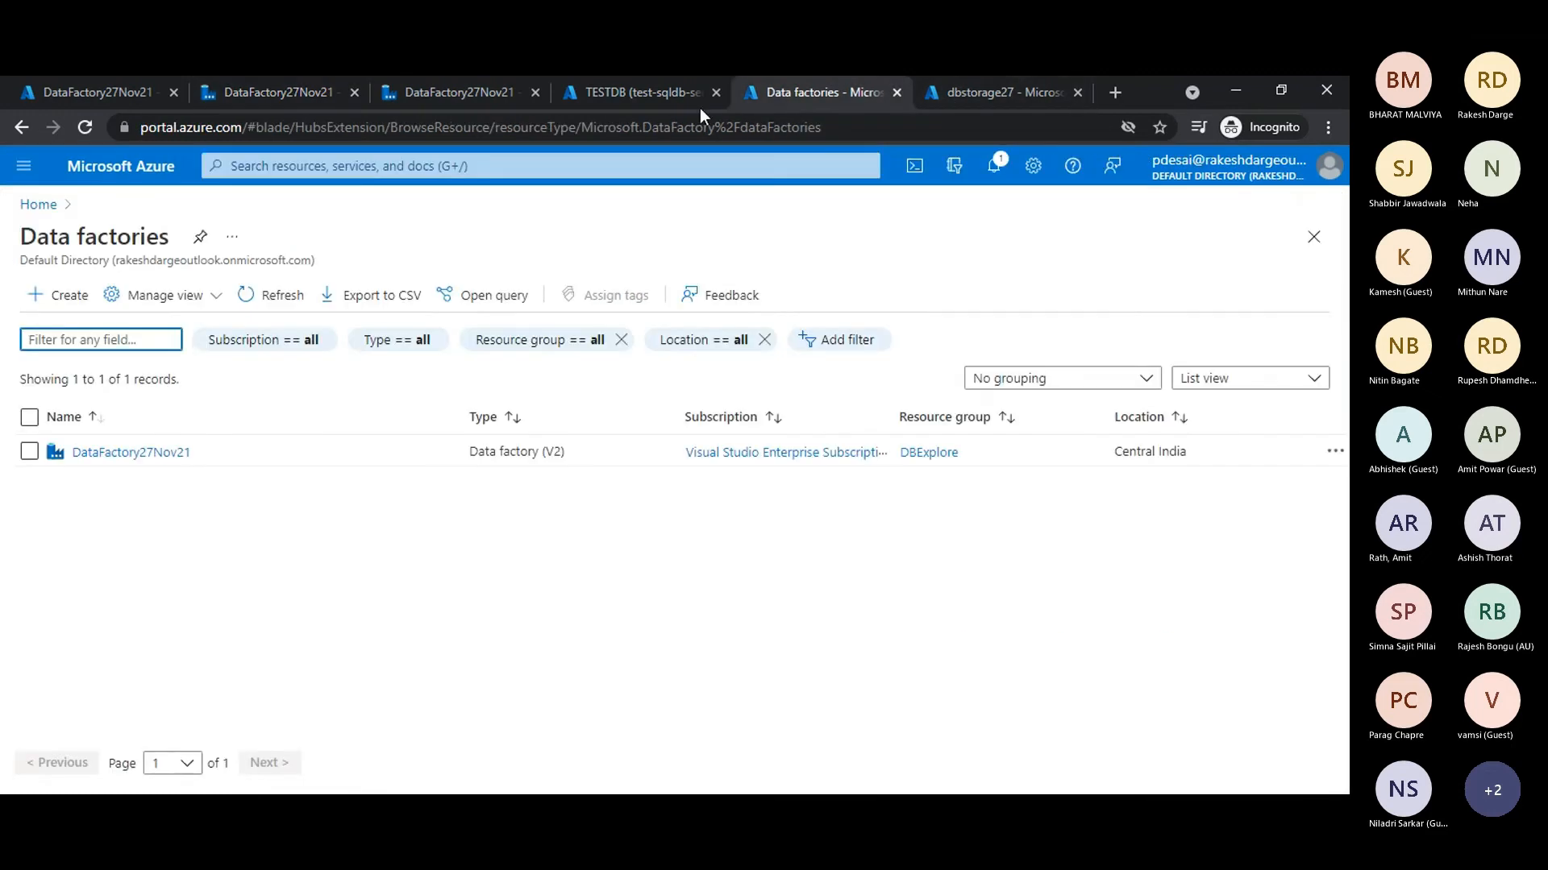
pyautogui.click(601, 94)
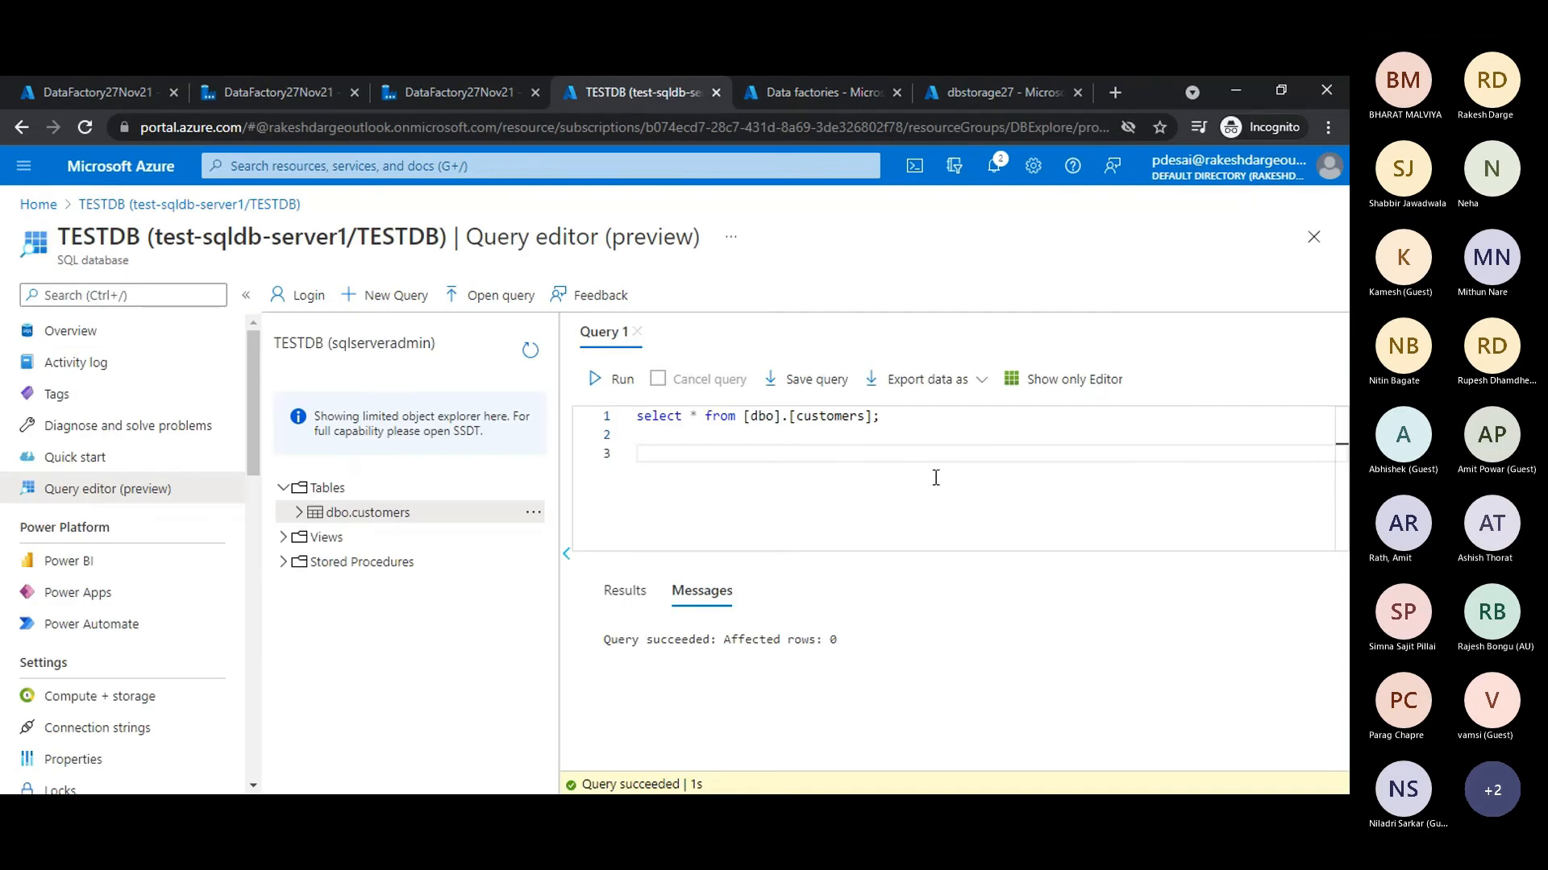
pyautogui.click(607, 381)
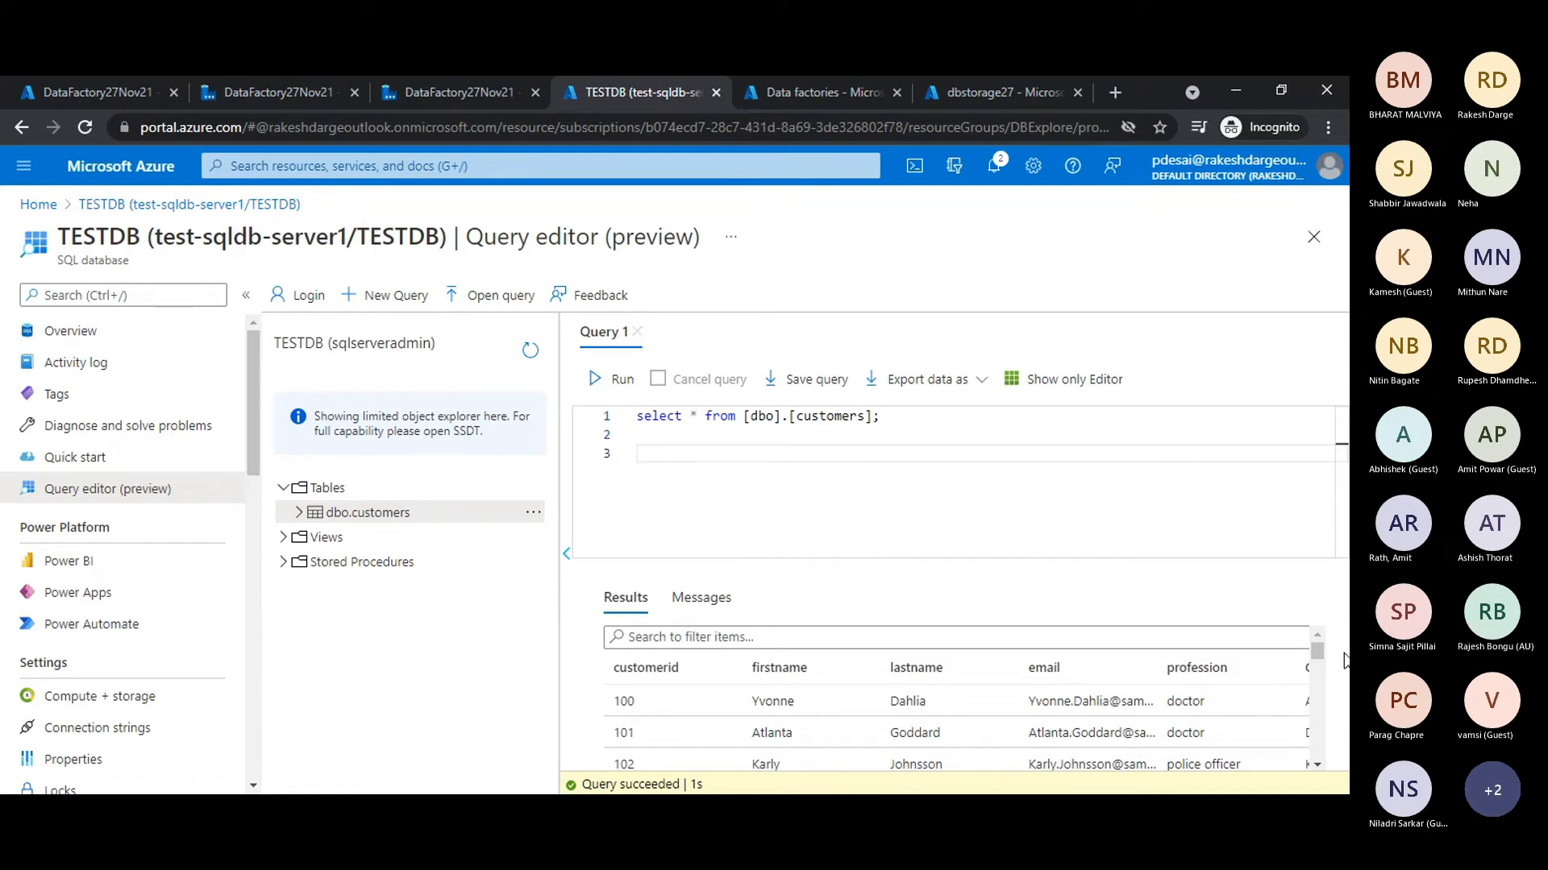
pyautogui.moveTo(1319, 659); pyautogui.dragTo(1318, 750)
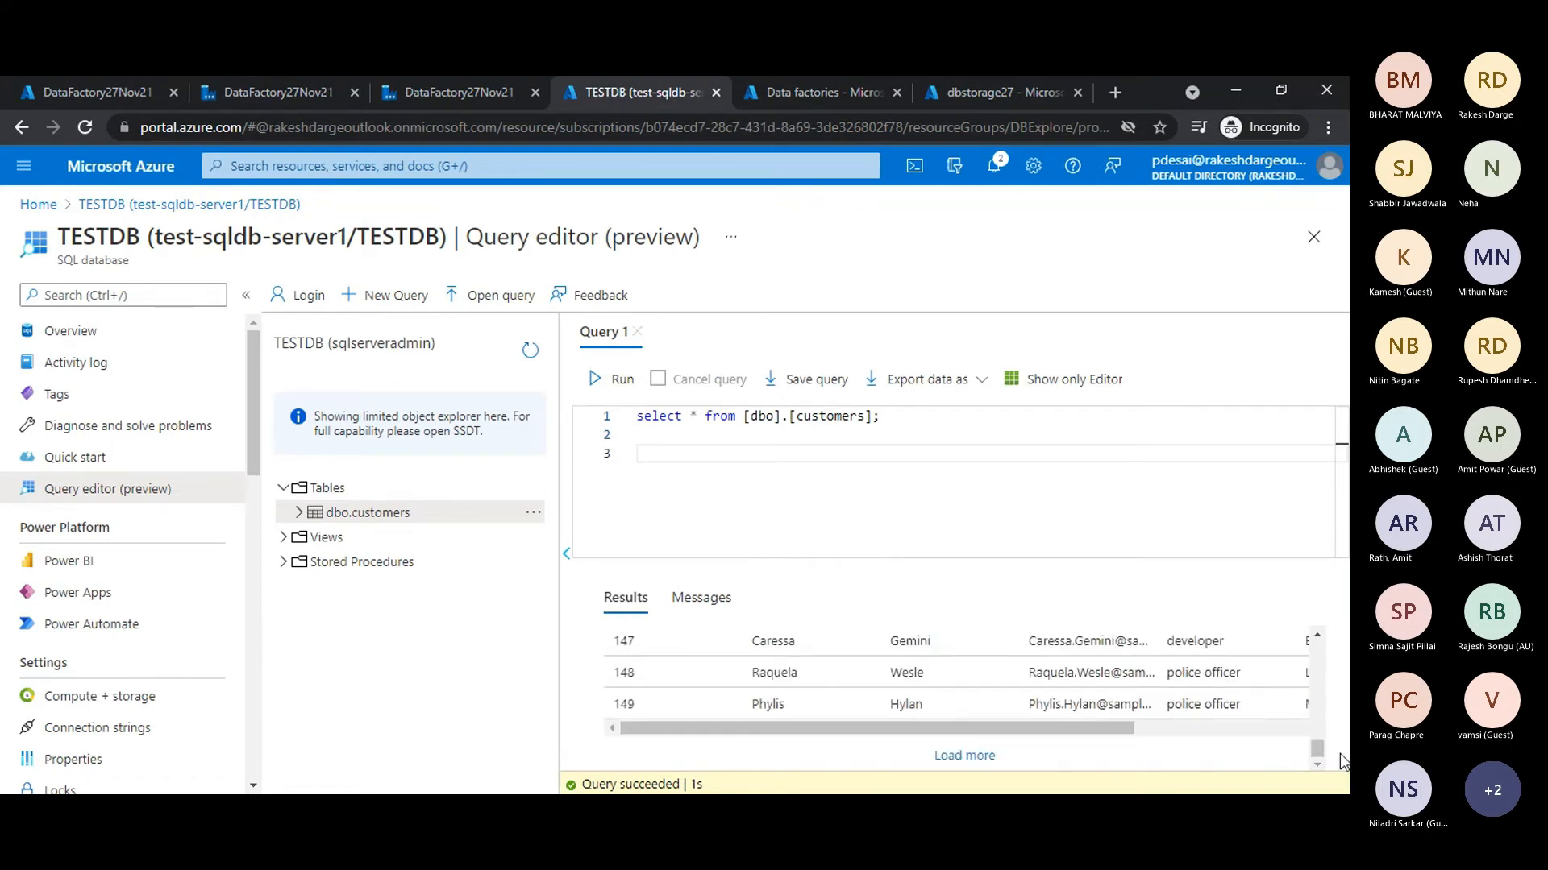
# - Change the query to "select count(*) from [dbo].[customers];", run it and check the row count
pyautogui.click(690, 416)
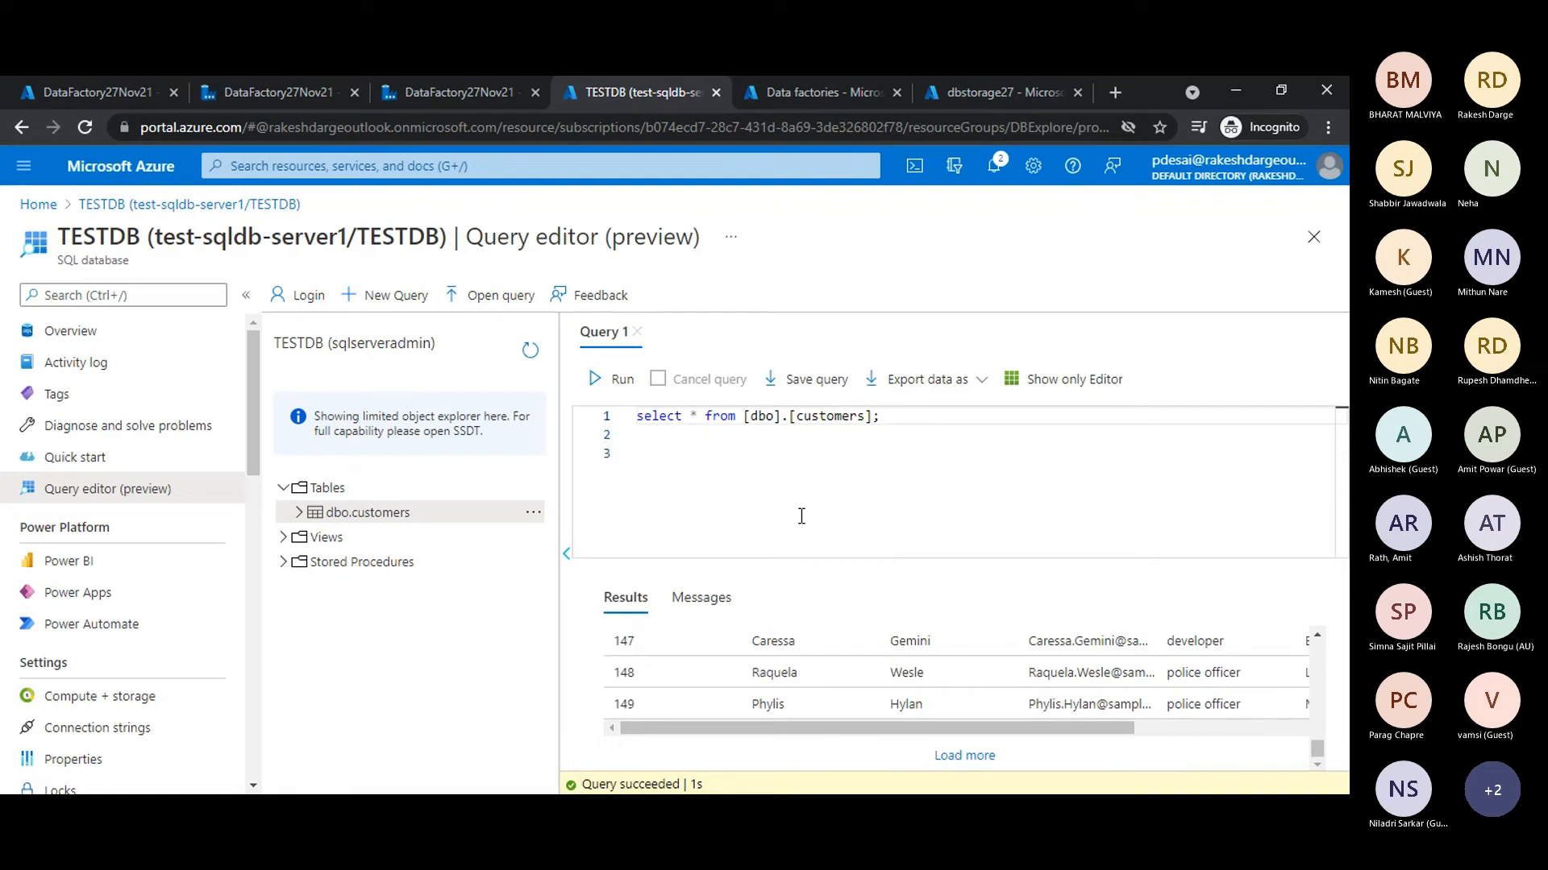
pyautogui.write('count(*')
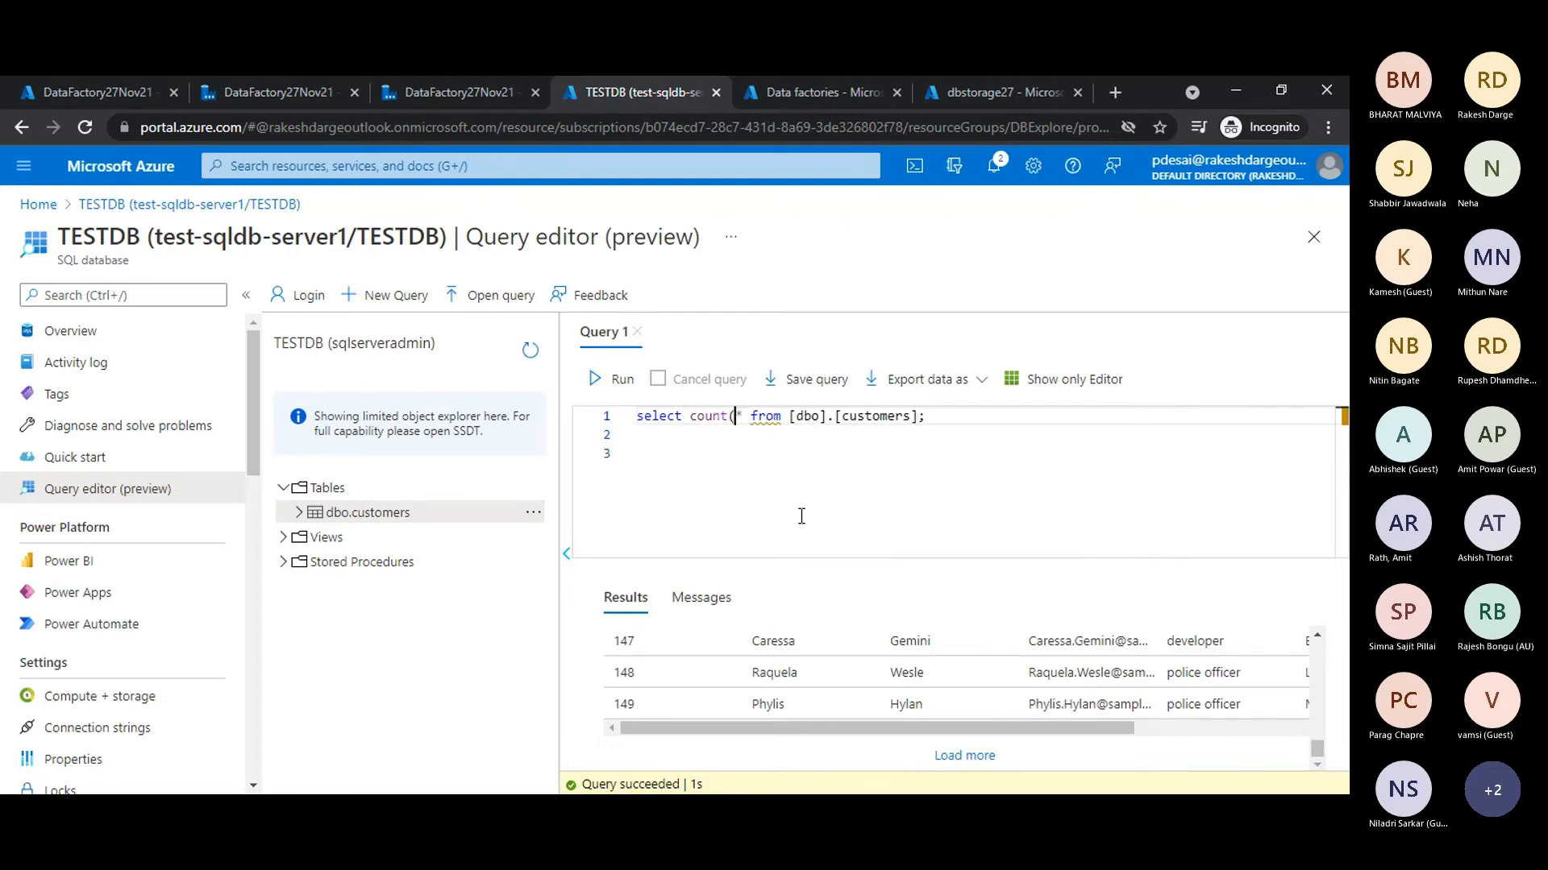
pyautogui.write(')')
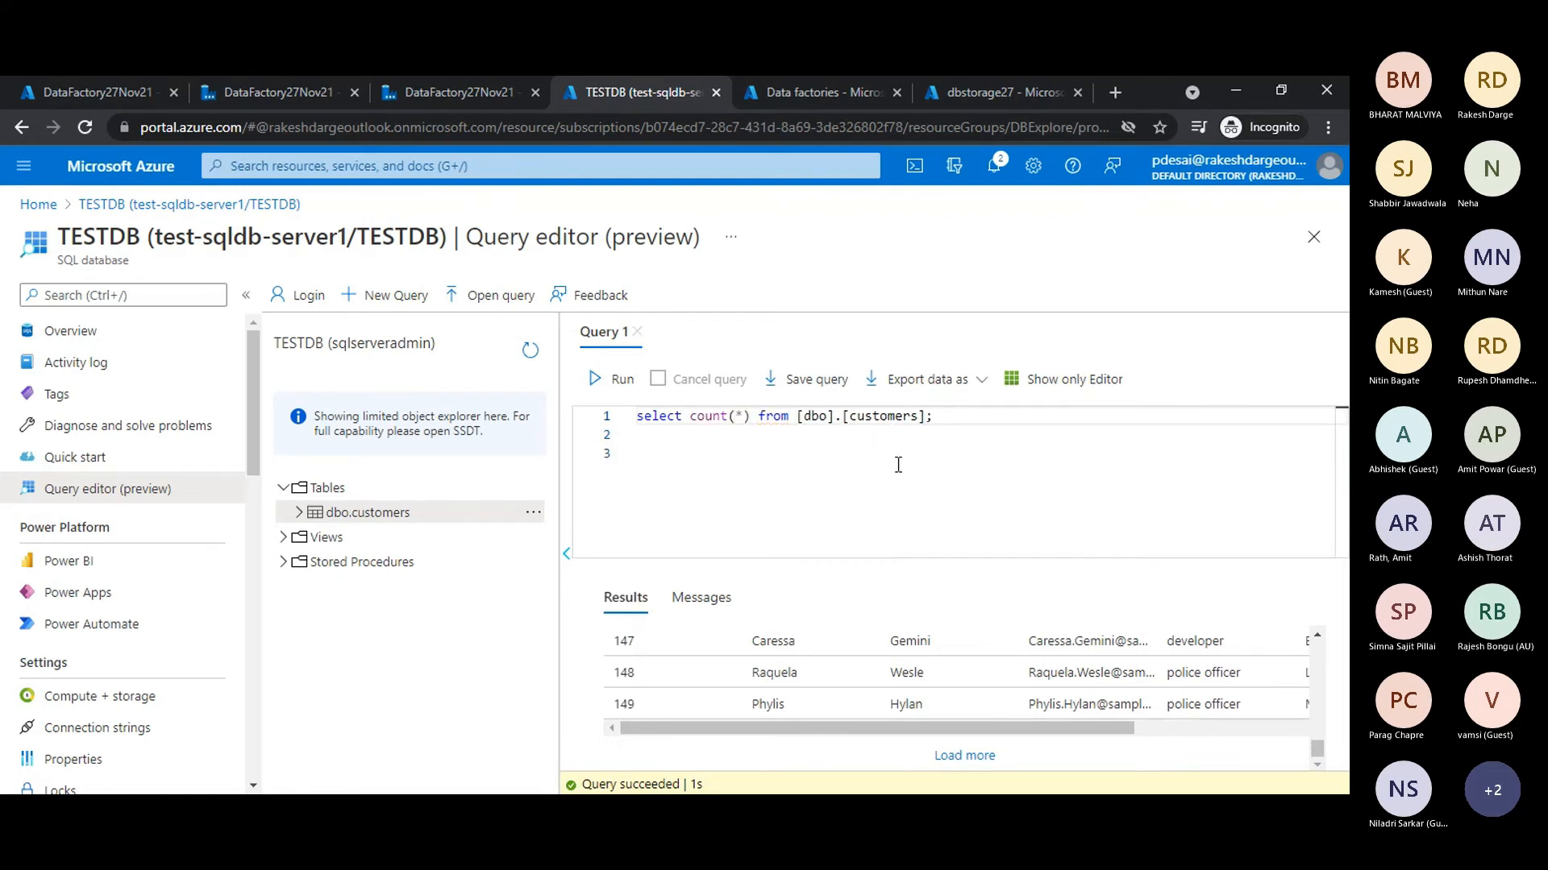
pyautogui.click(599, 380)
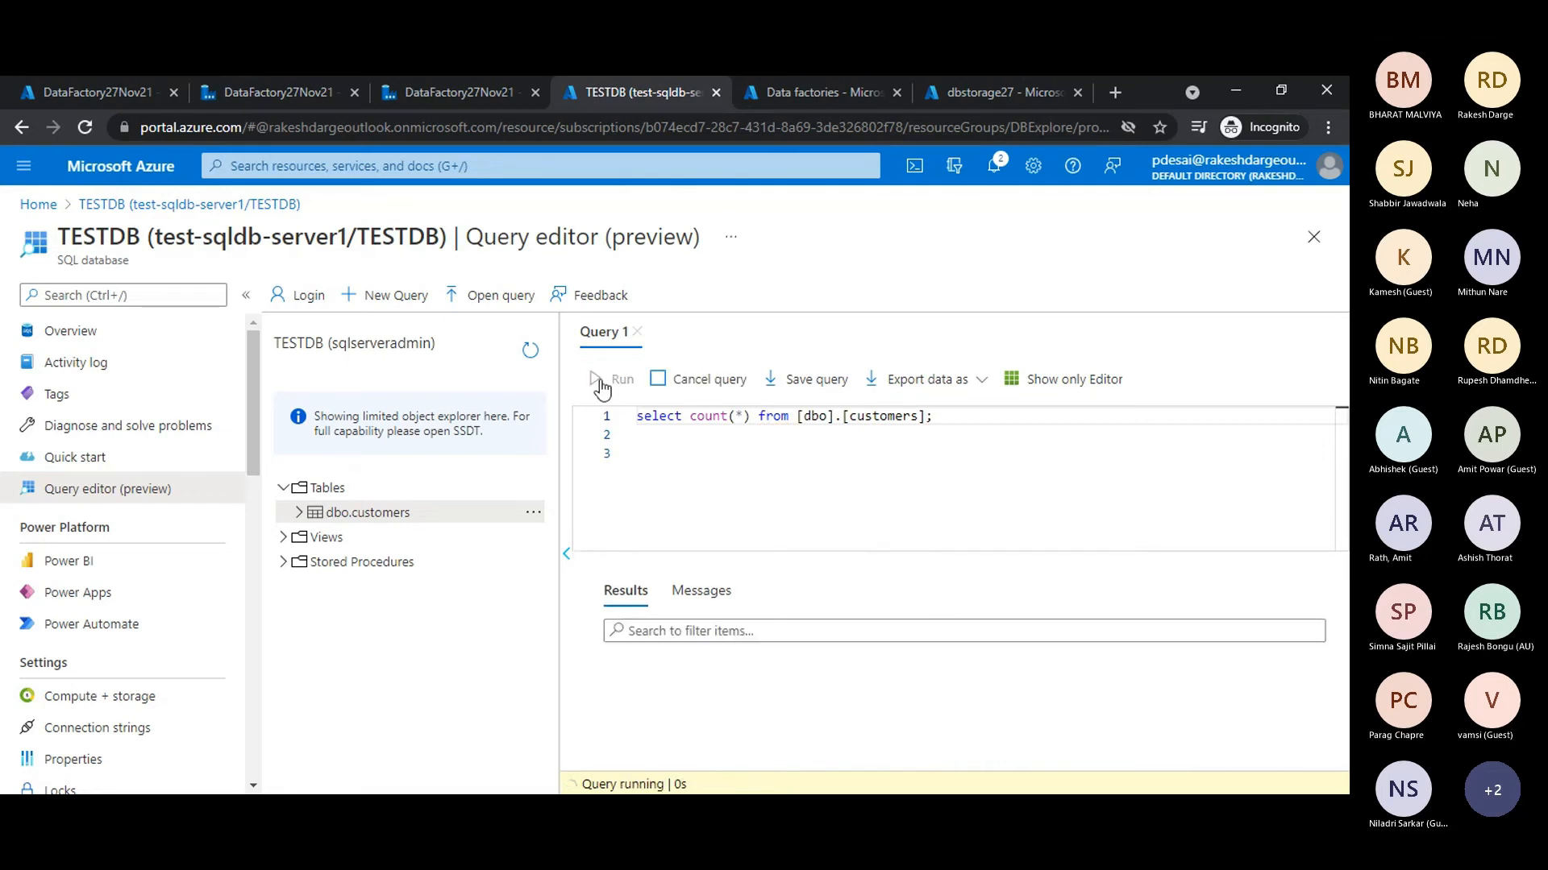
pyautogui.moveTo(646, 698); pyautogui.dragTo(607, 699)
pyautogui.click(738, 492)
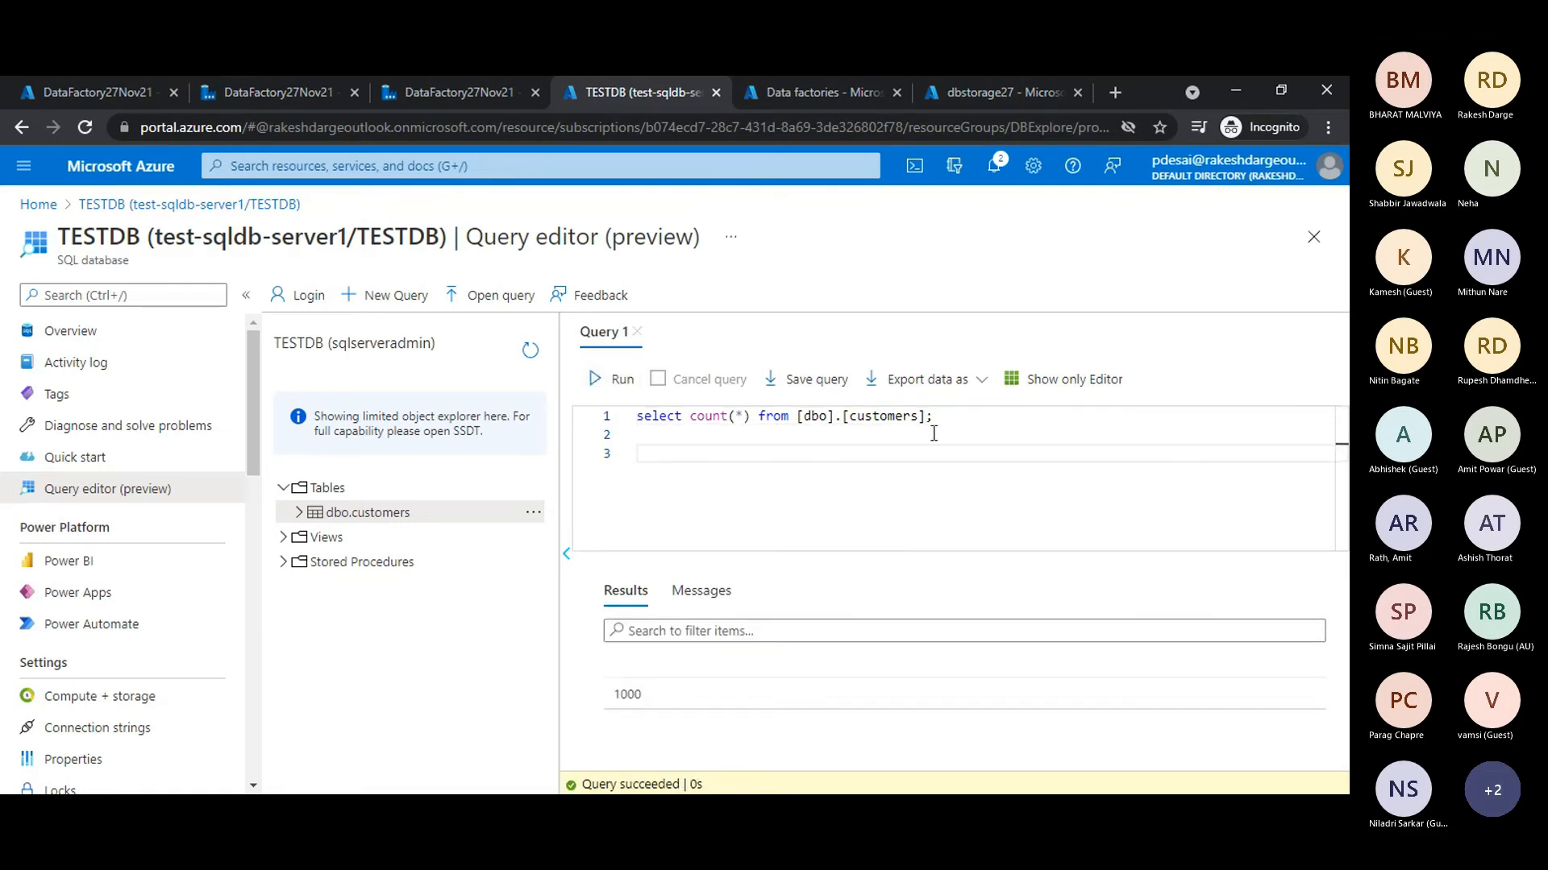
pyautogui.moveTo(751, 417); pyautogui.dragTo(692, 425)
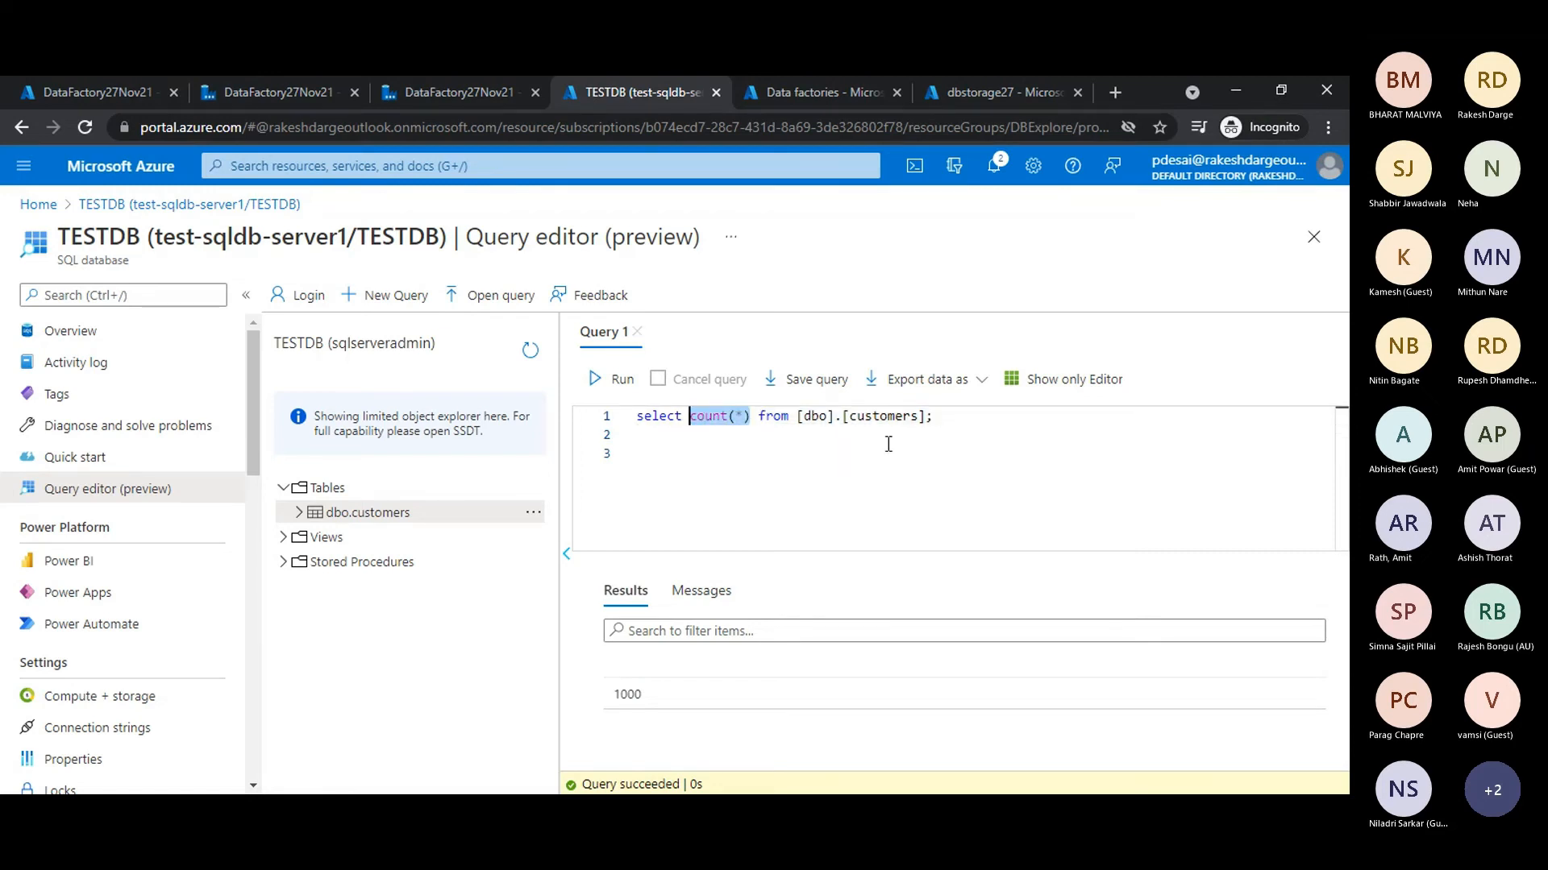
pyautogui.click(955, 436)
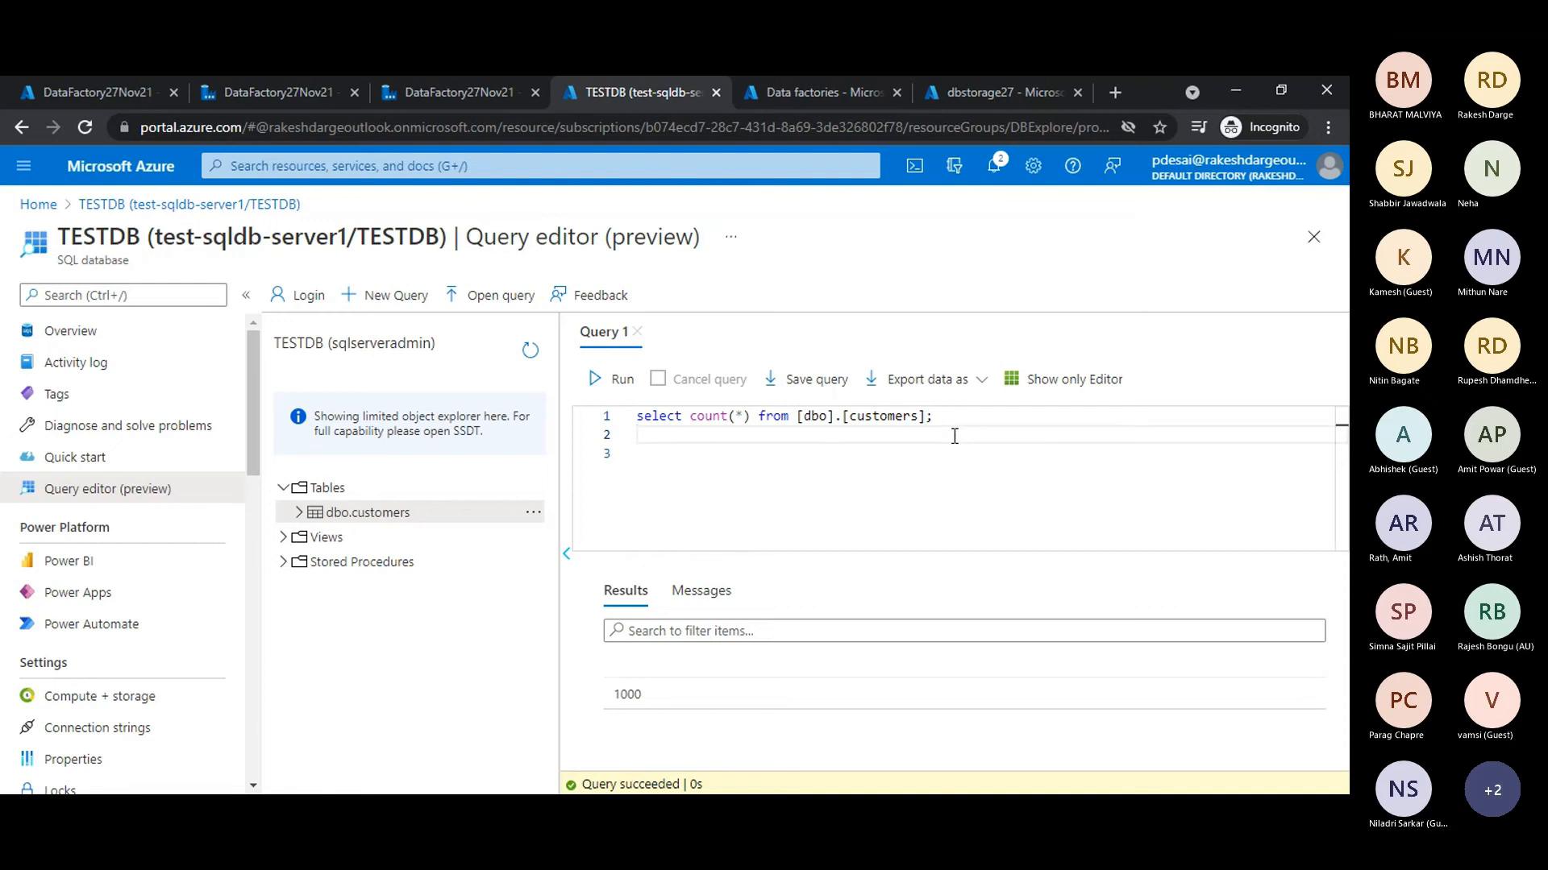
pyautogui.moveTo(934, 417); pyautogui.dragTo(639, 430)
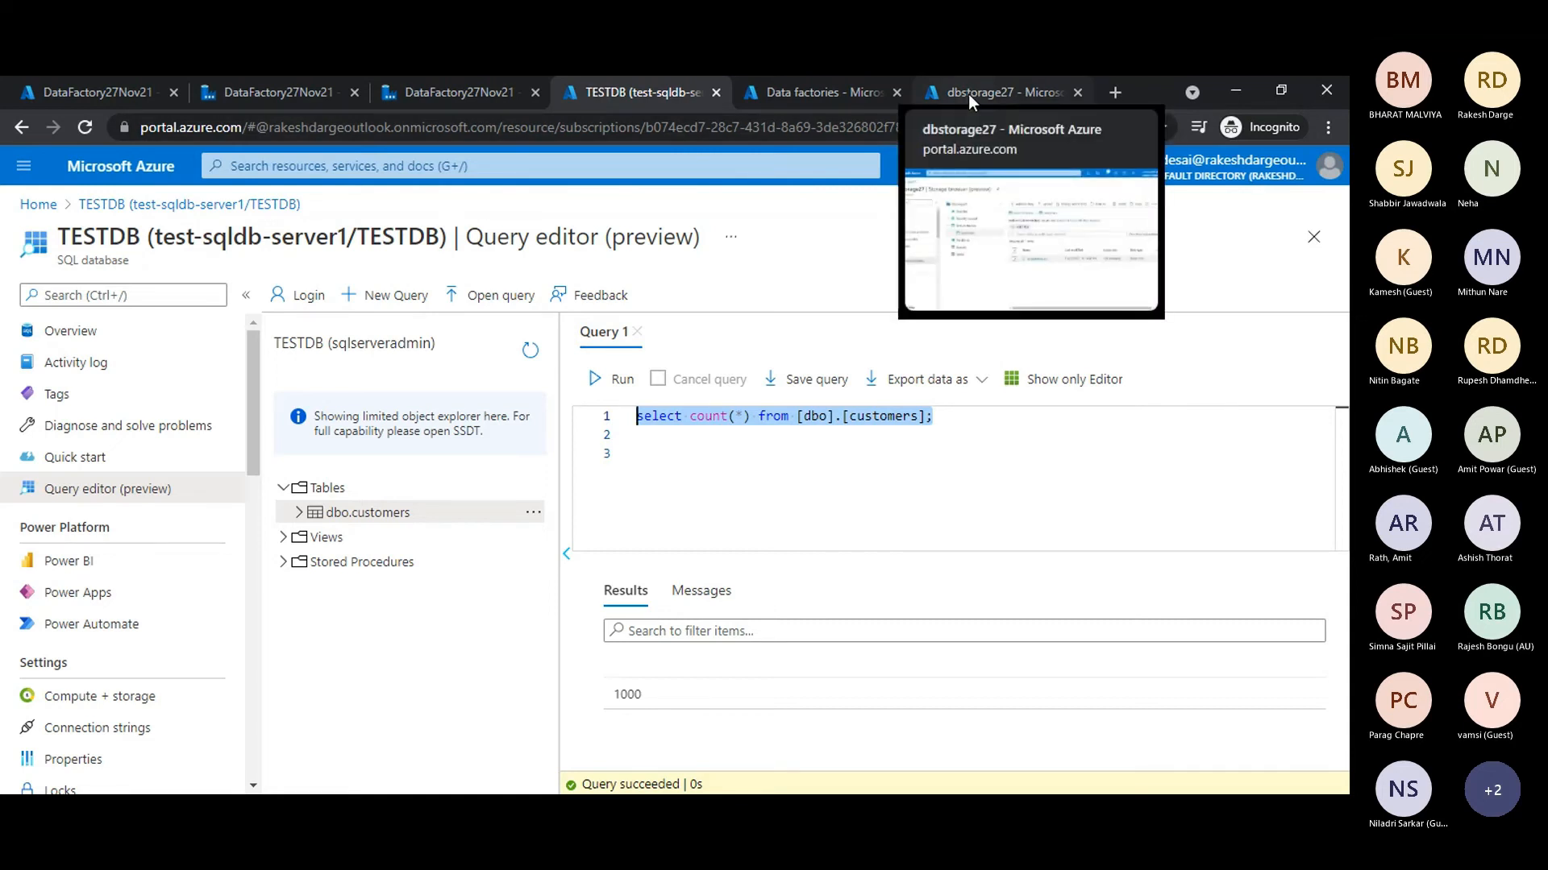
pyautogui.click(432, 91)
pyautogui.click(287, 86)
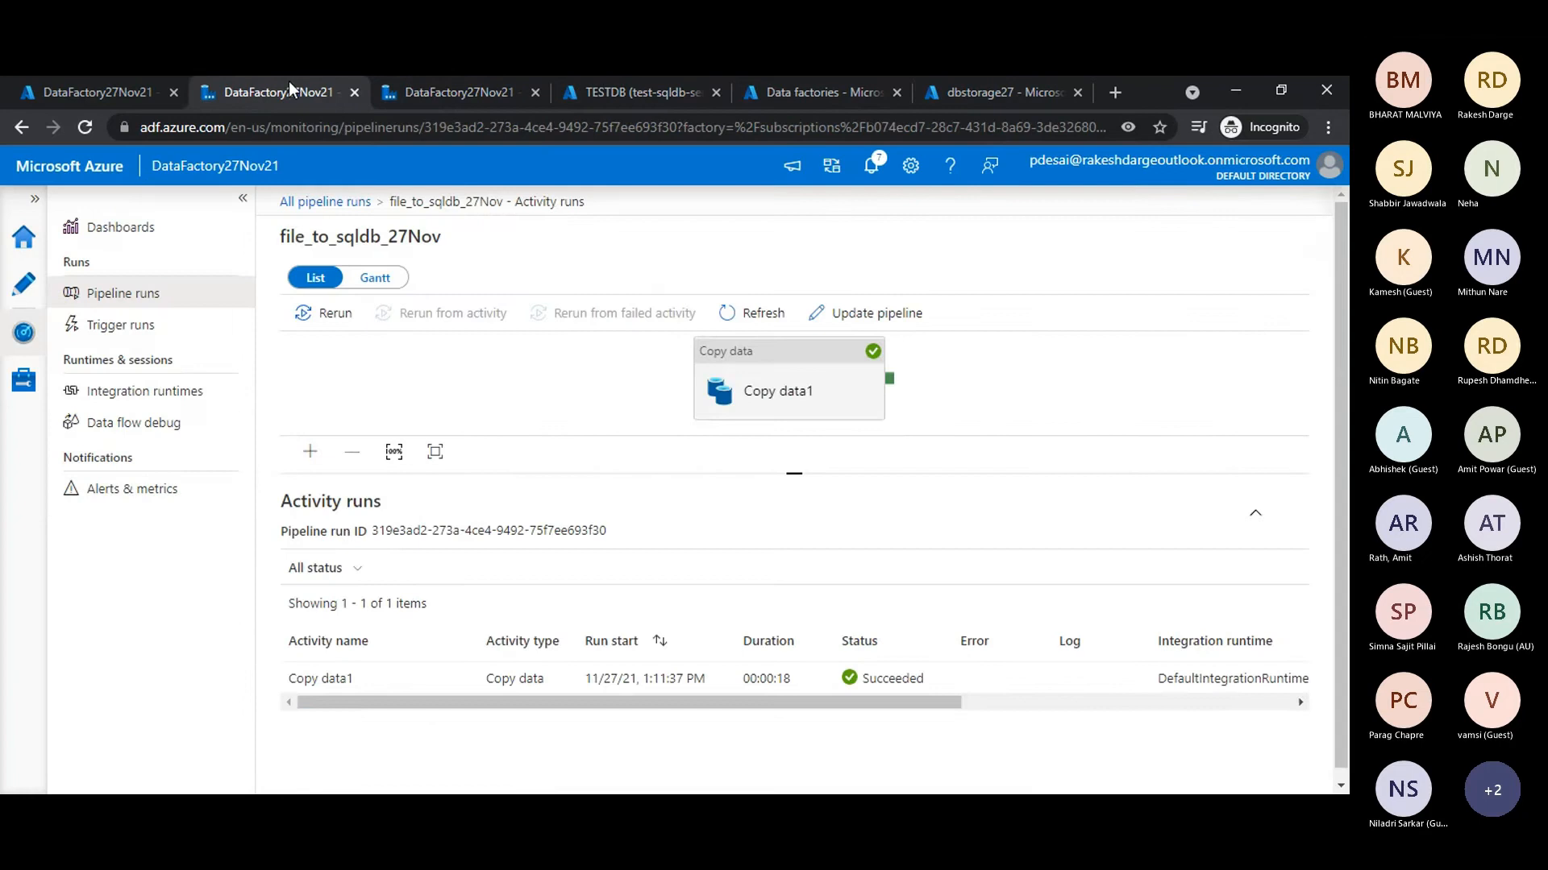
pyautogui.click(646, 91)
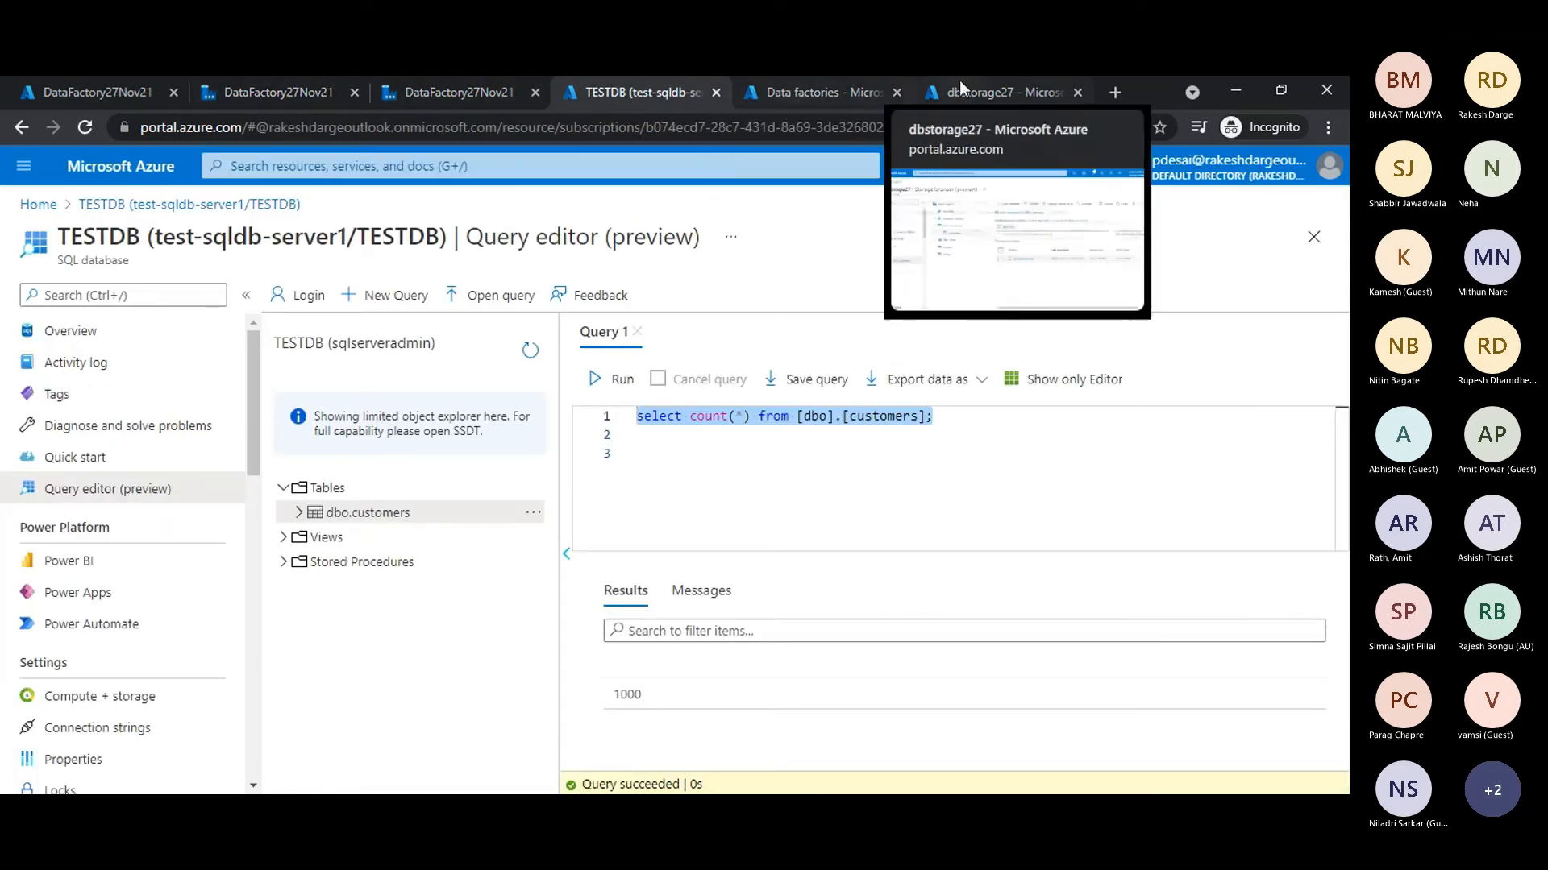
pyautogui.click(125, 97)
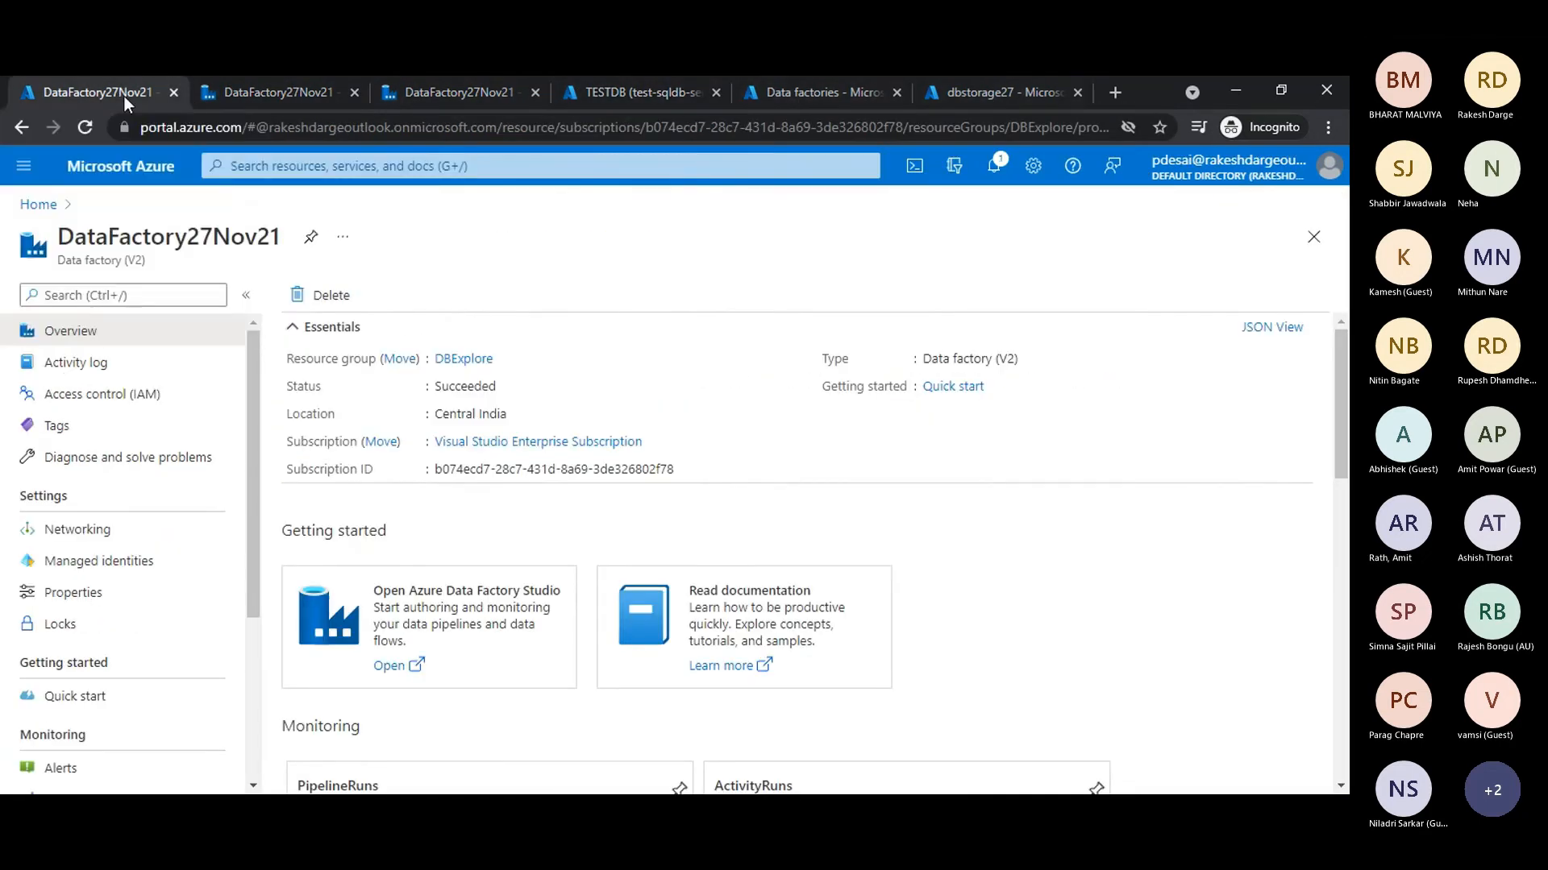
pyautogui.click(295, 172)
# - Open the Azure portal home in a new browser tab and go to the Data Explorer of the cosmosdbtest27 account
pyautogui.click(1116, 94)
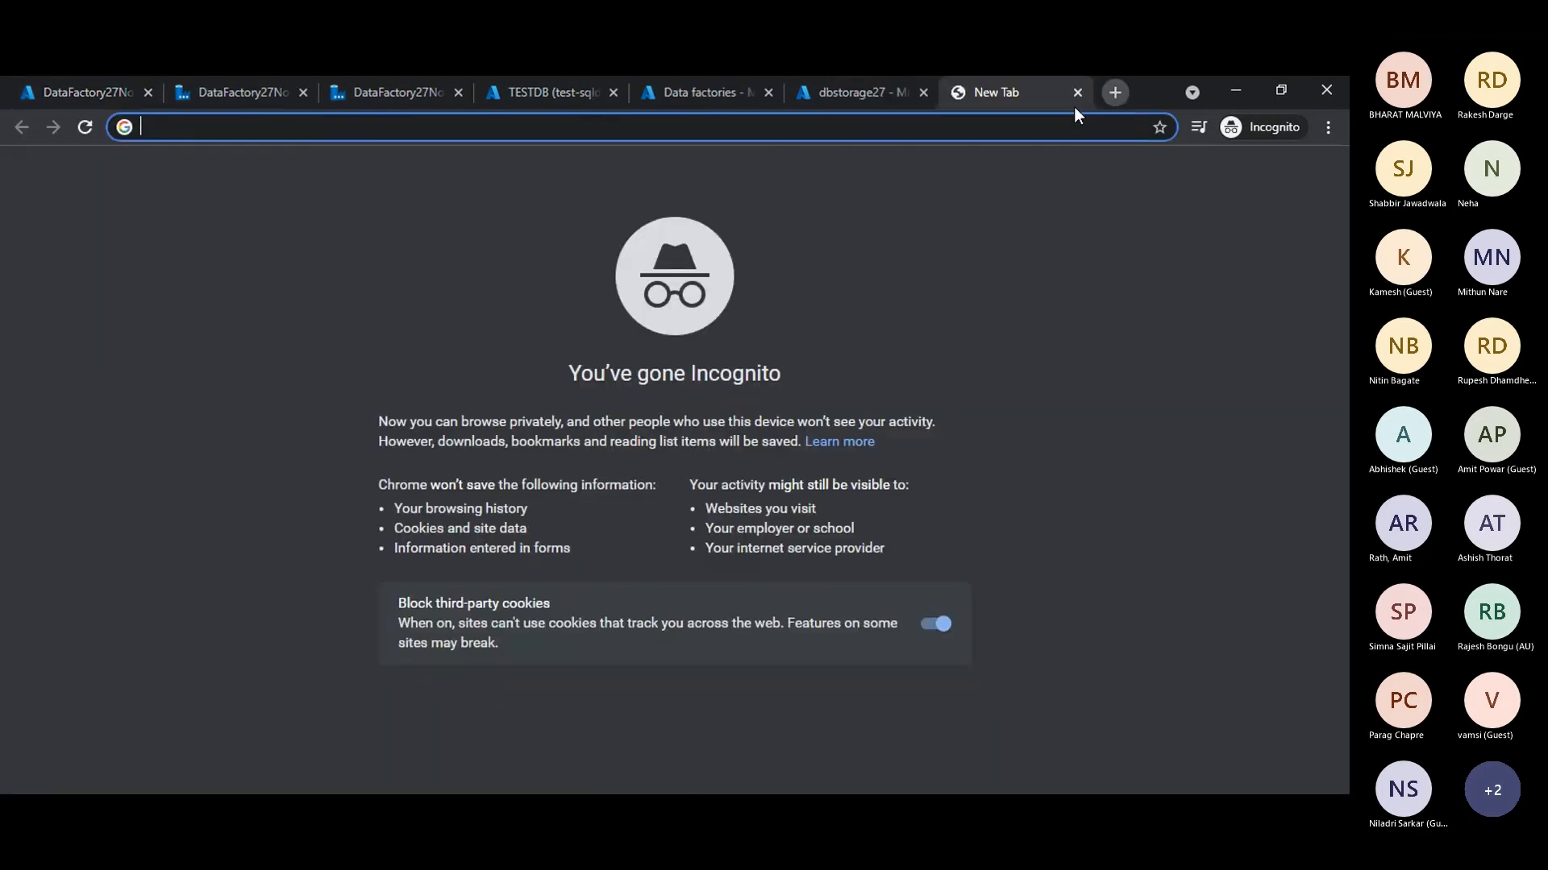
pyautogui.write('portal.azure.com')
pyautogui.press('Return')
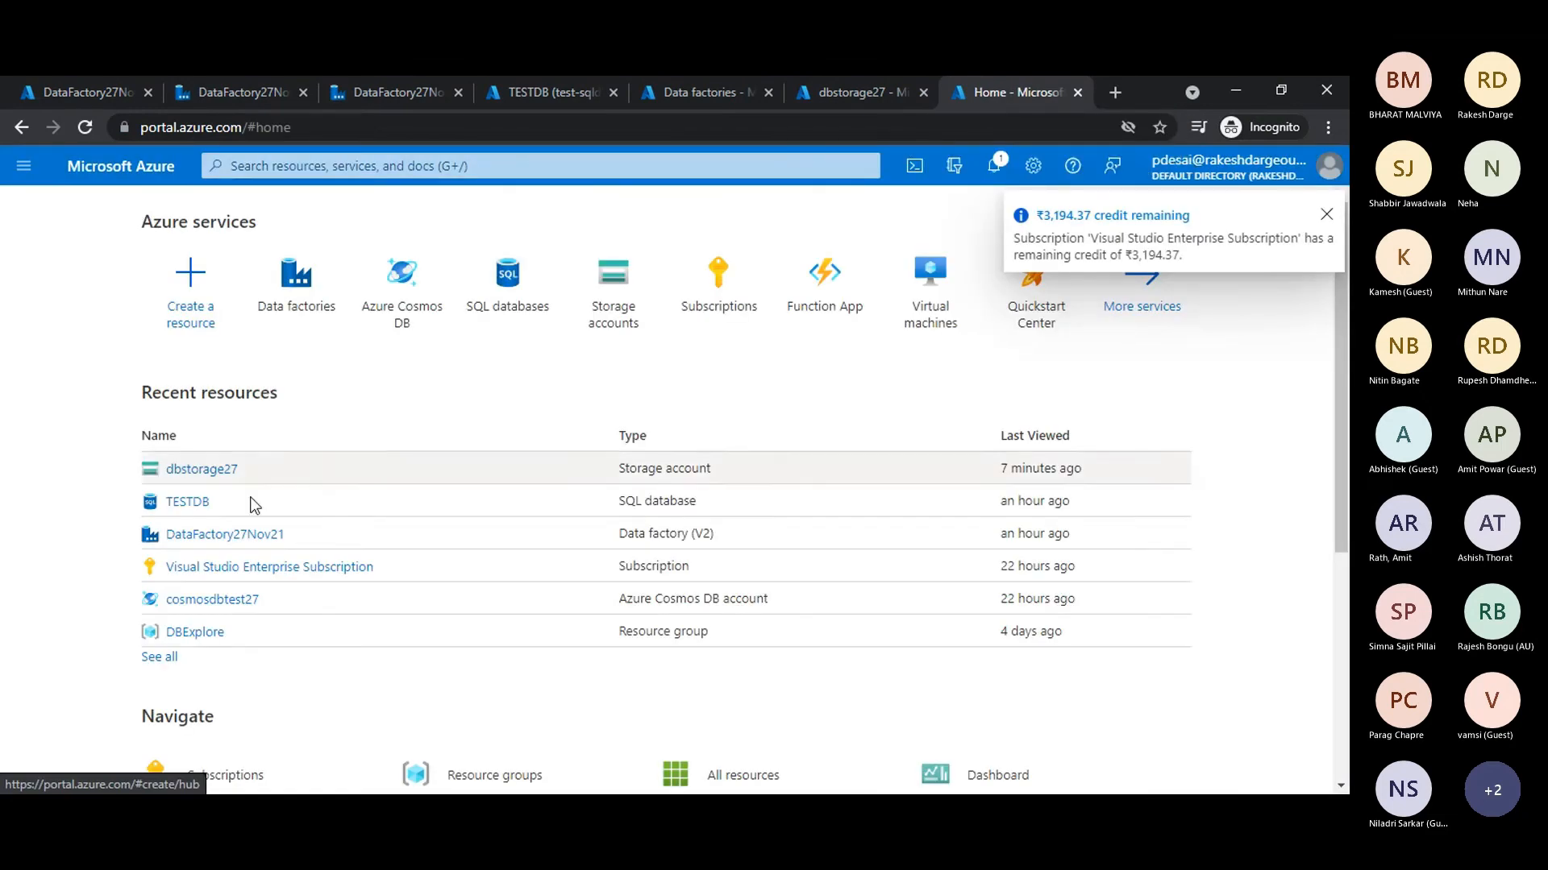
pyautogui.click(223, 603)
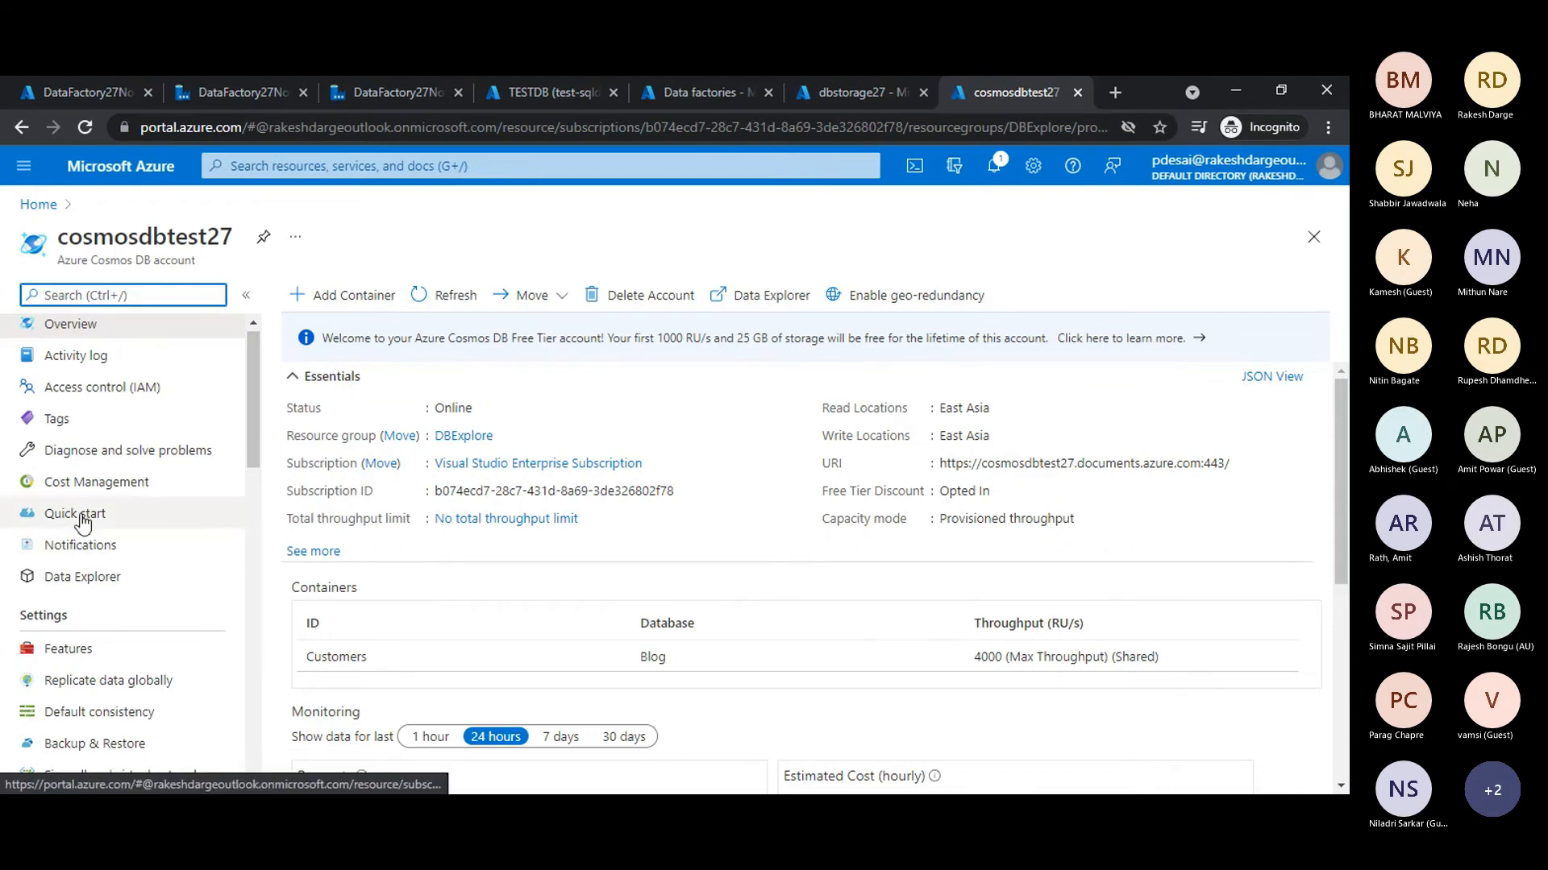
pyautogui.click(81, 582)
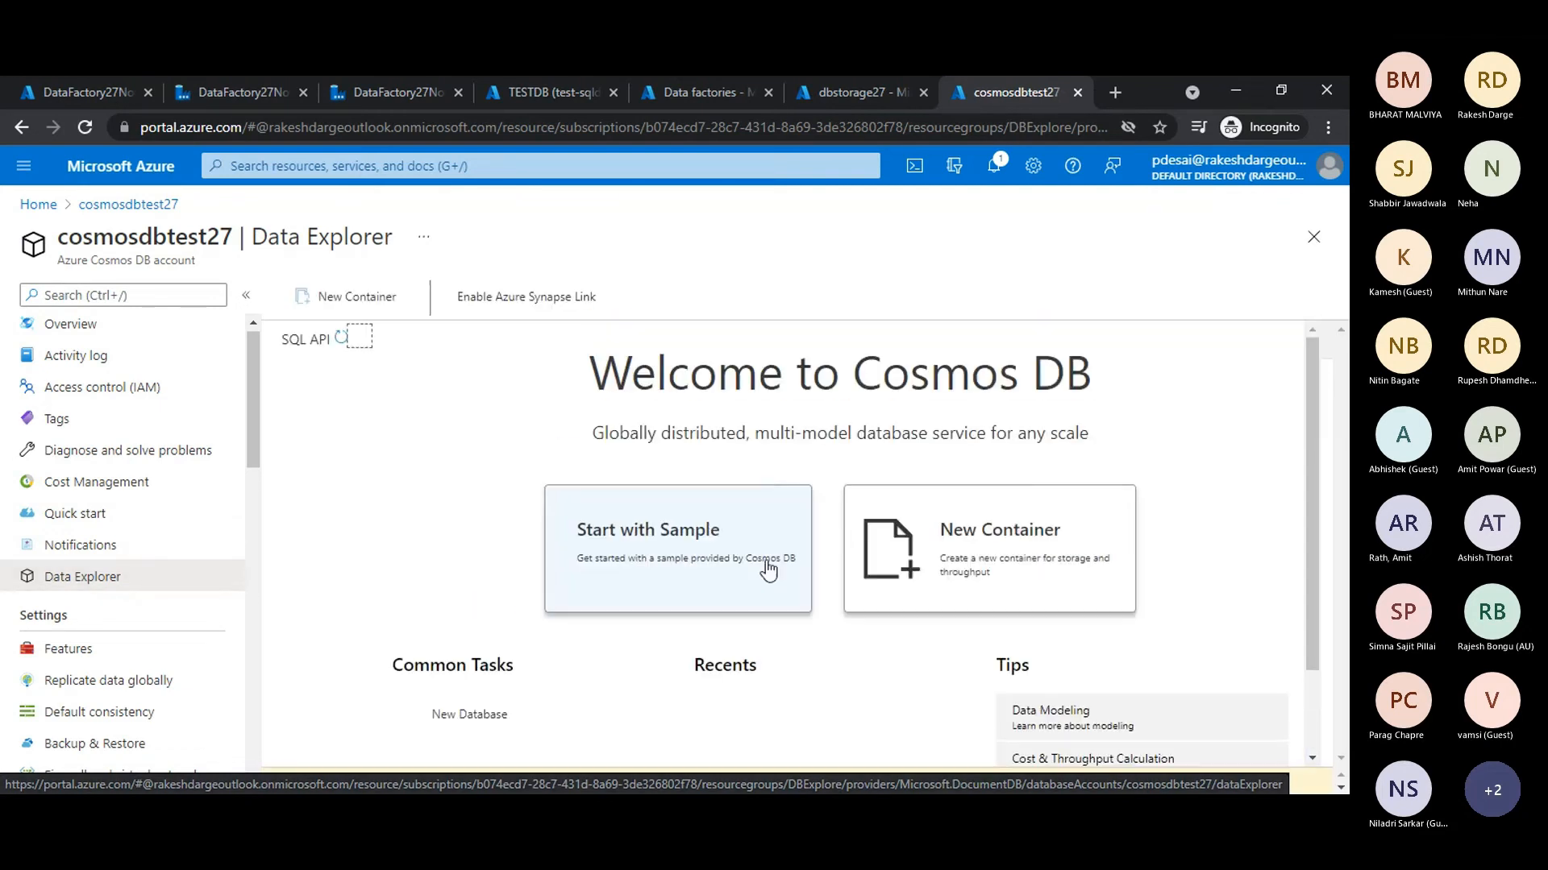
# - Expand the Blog database and its Customers container, show the container's items and widen the item list
pyautogui.click(282, 399)
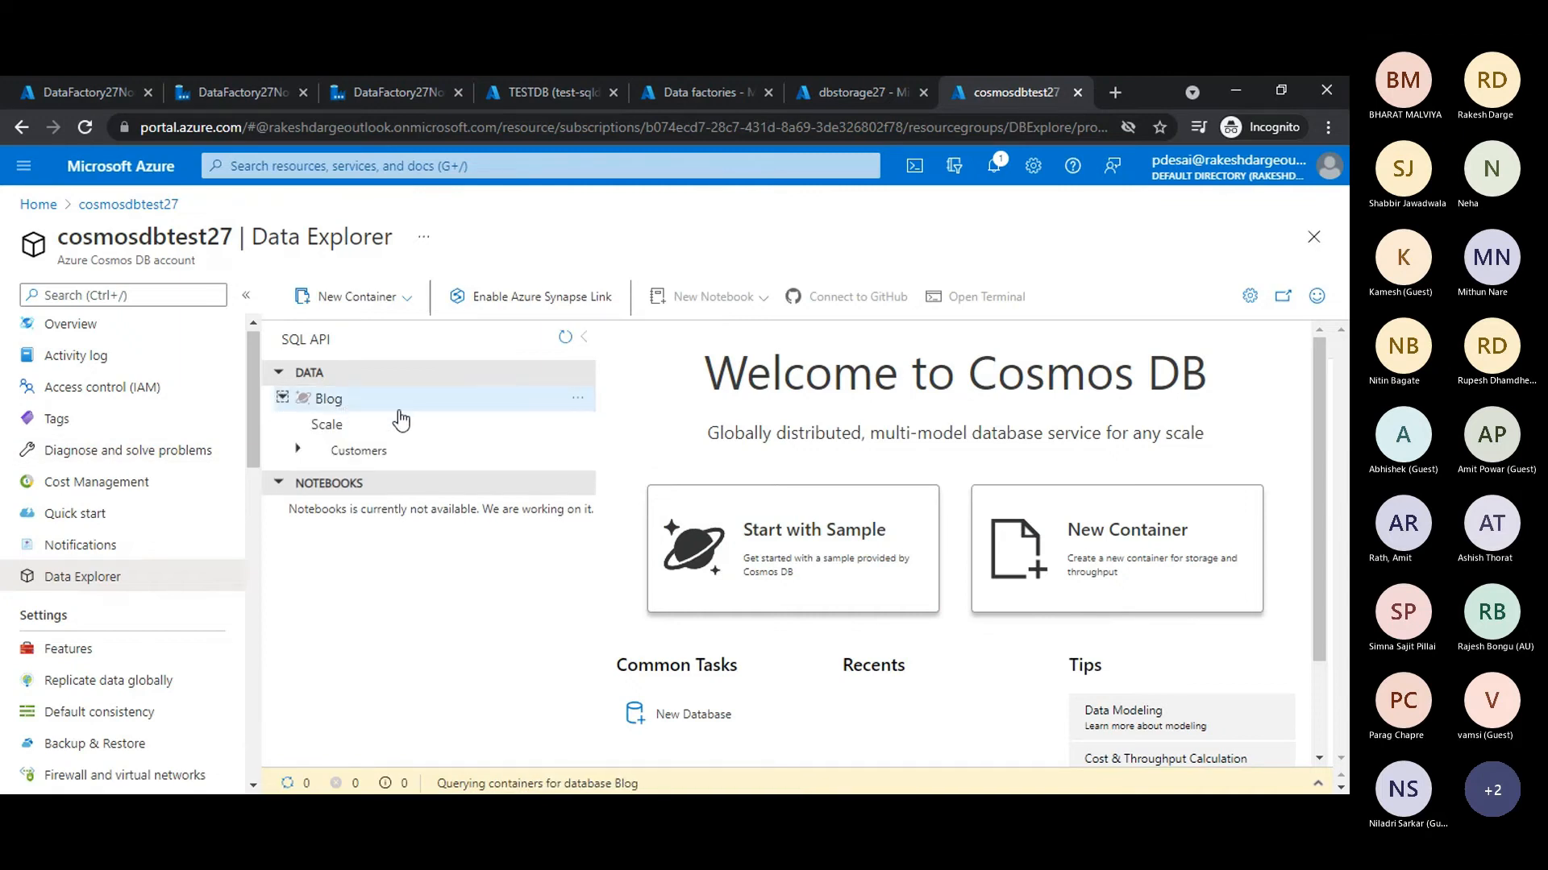
pyautogui.click(358, 456)
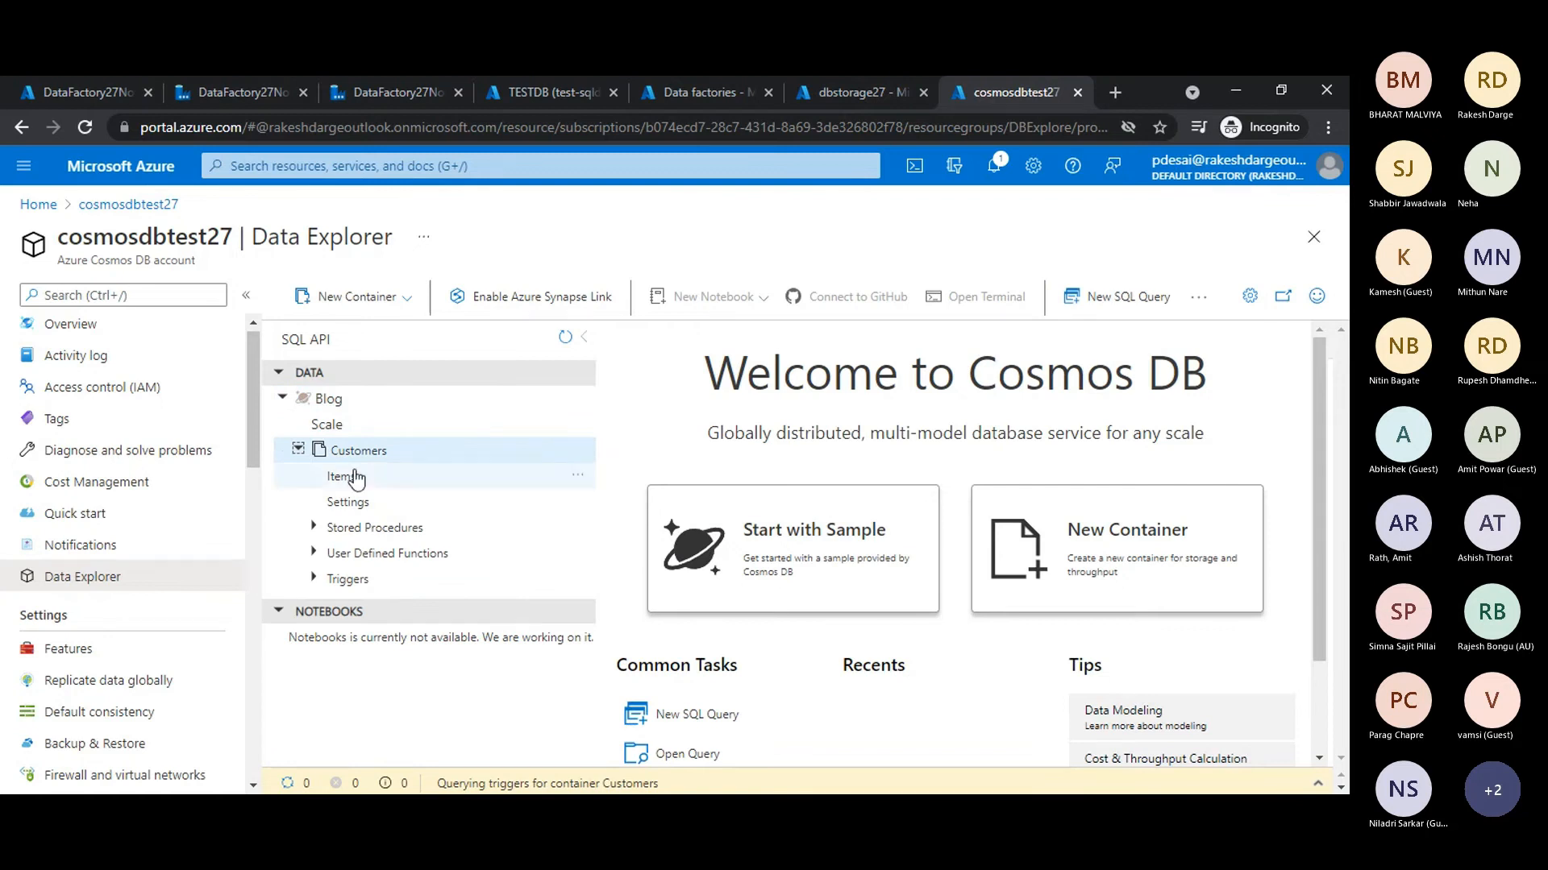
pyautogui.click(297, 452)
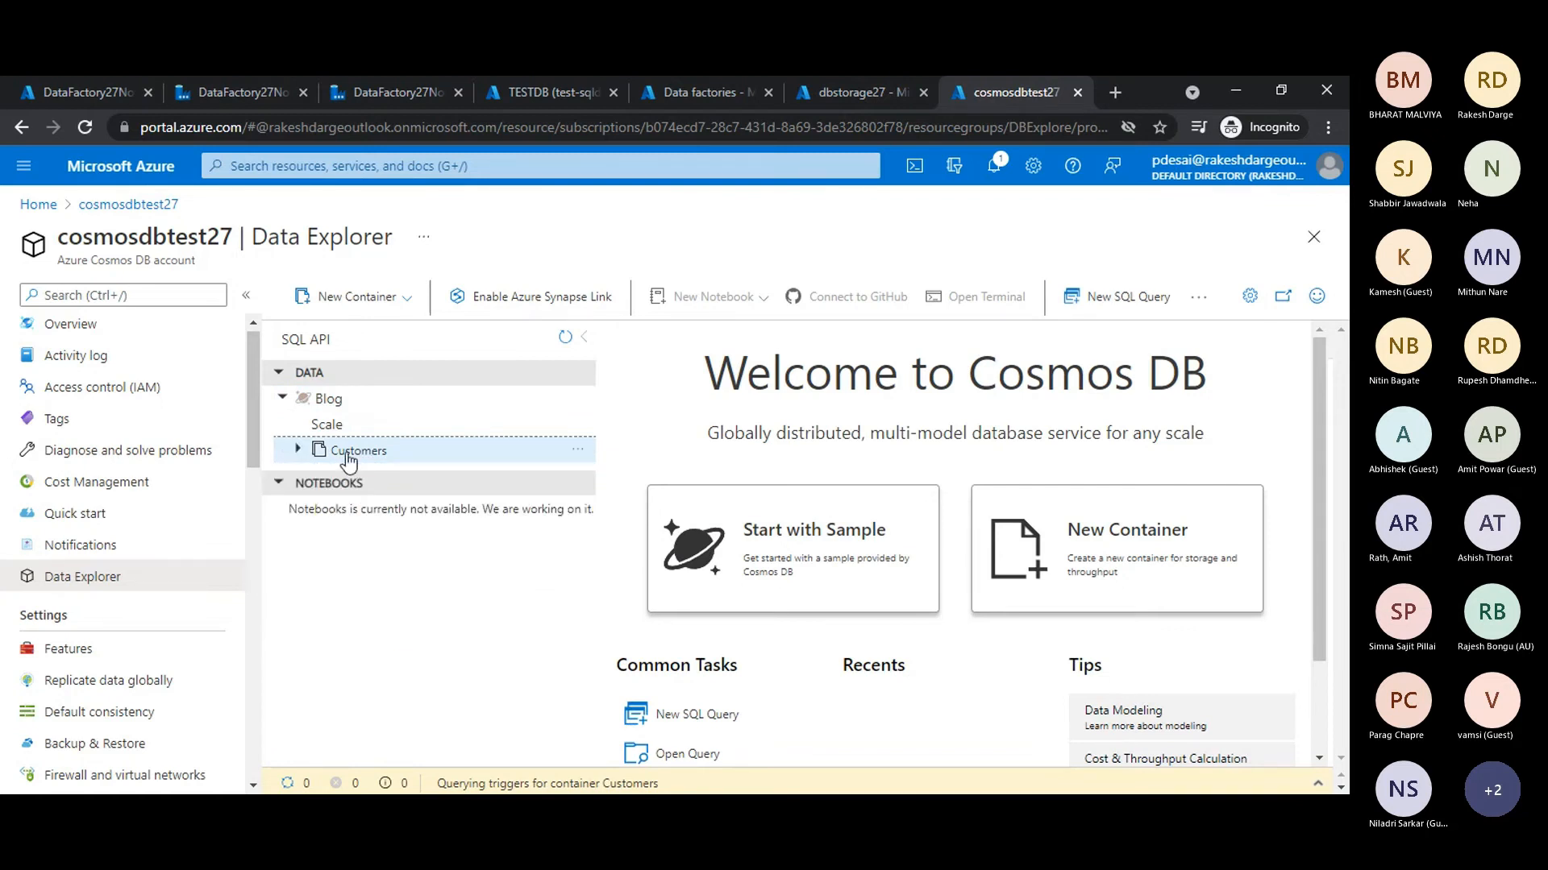
pyautogui.click(297, 452)
pyautogui.click(339, 479)
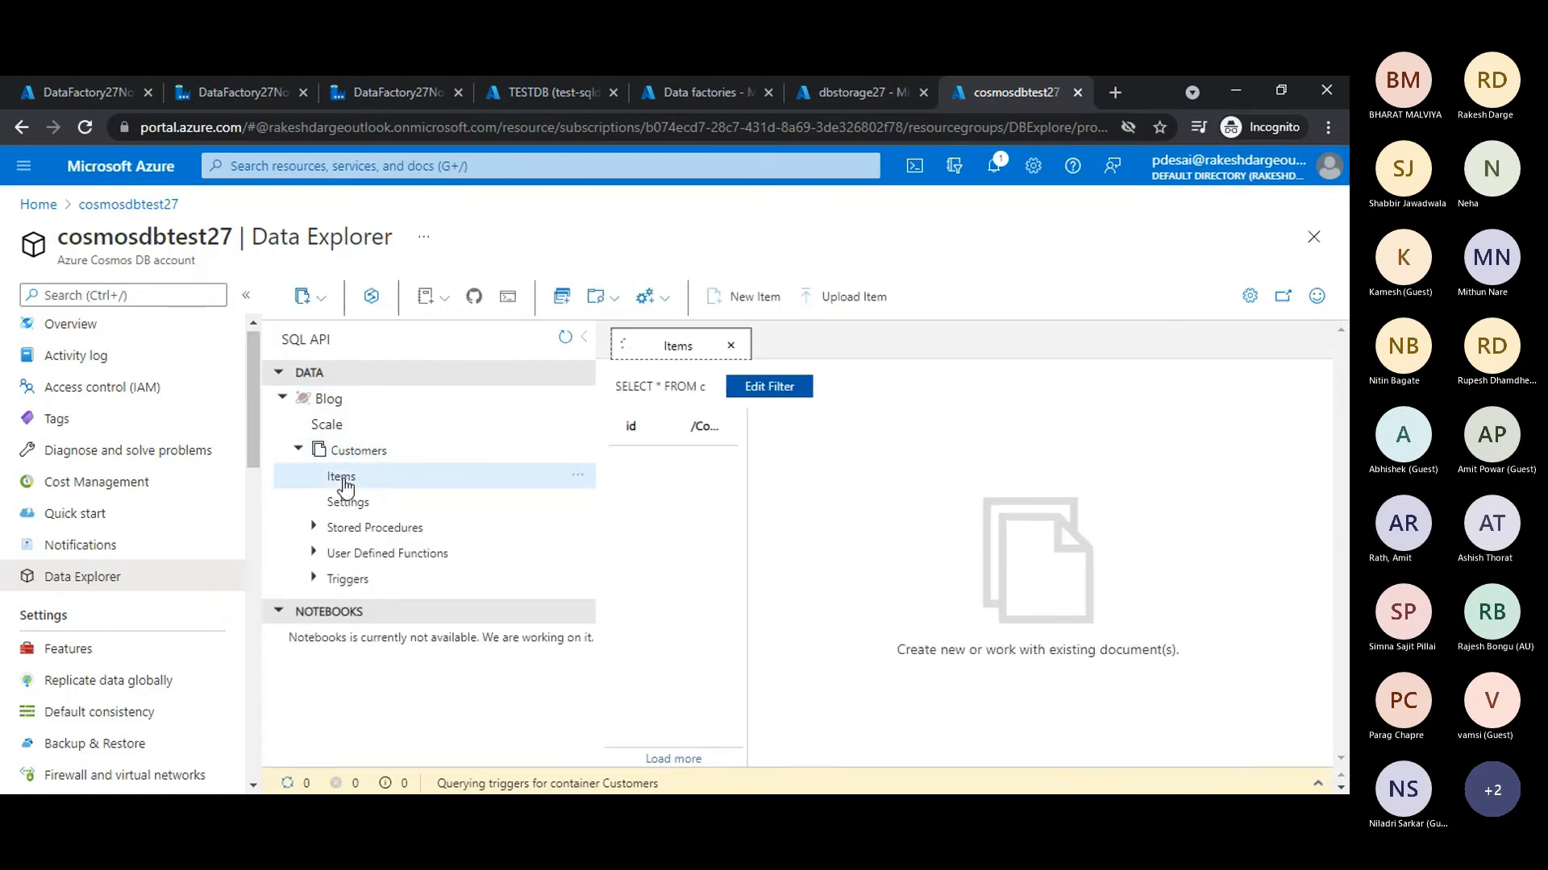
pyautogui.moveTo(743, 515); pyautogui.dragTo(811, 513)
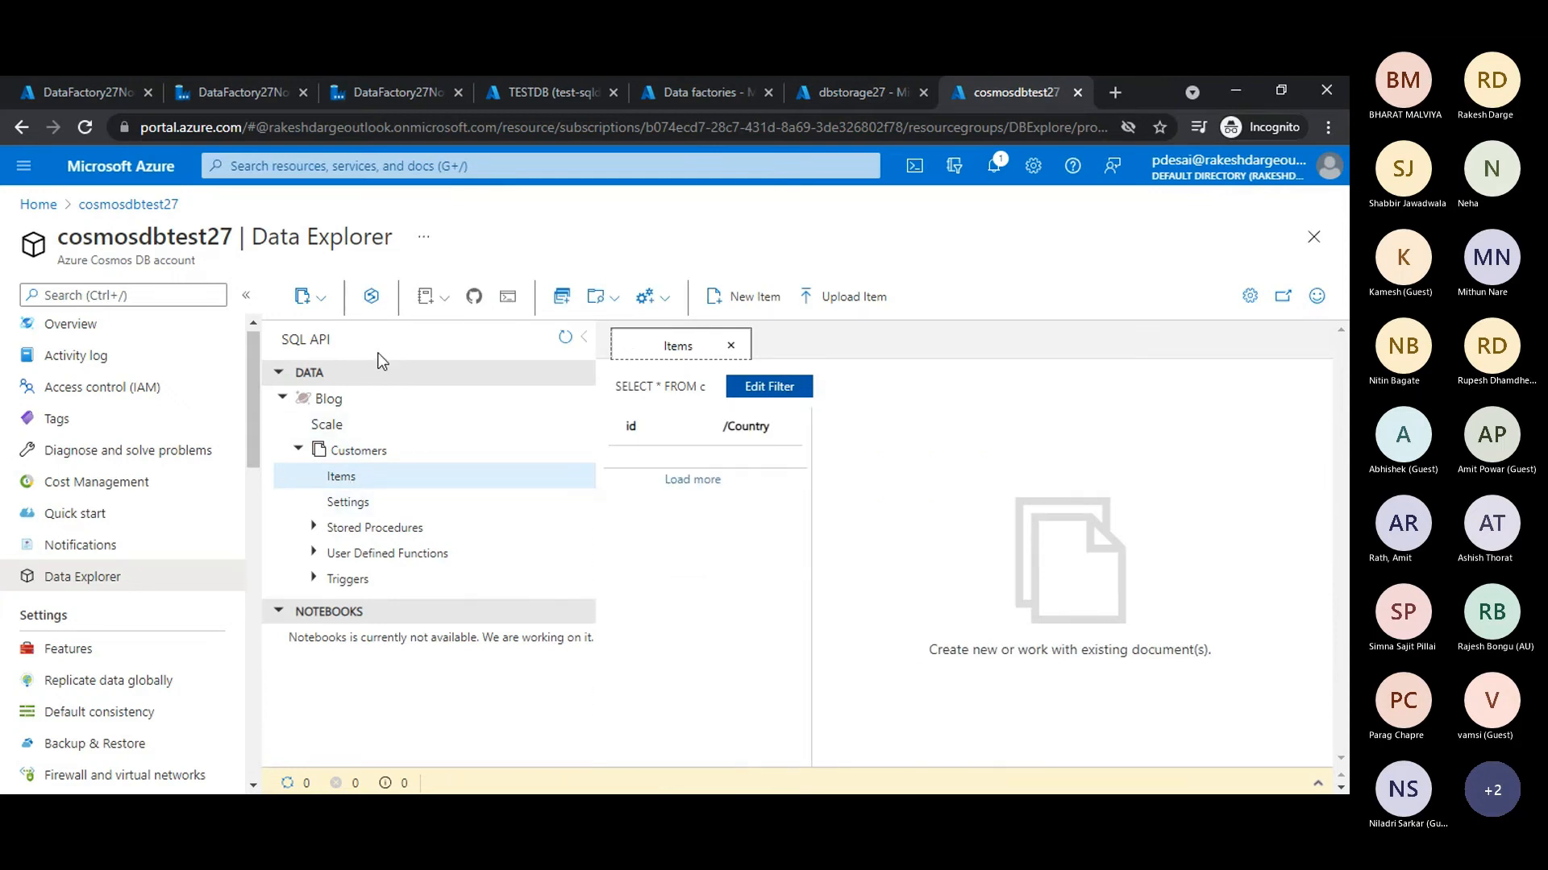
# - Run a new SQL query "SELECT * FROM c" on the Customers container, enlarge the results area and check the returned items
pyautogui.click(578, 453)
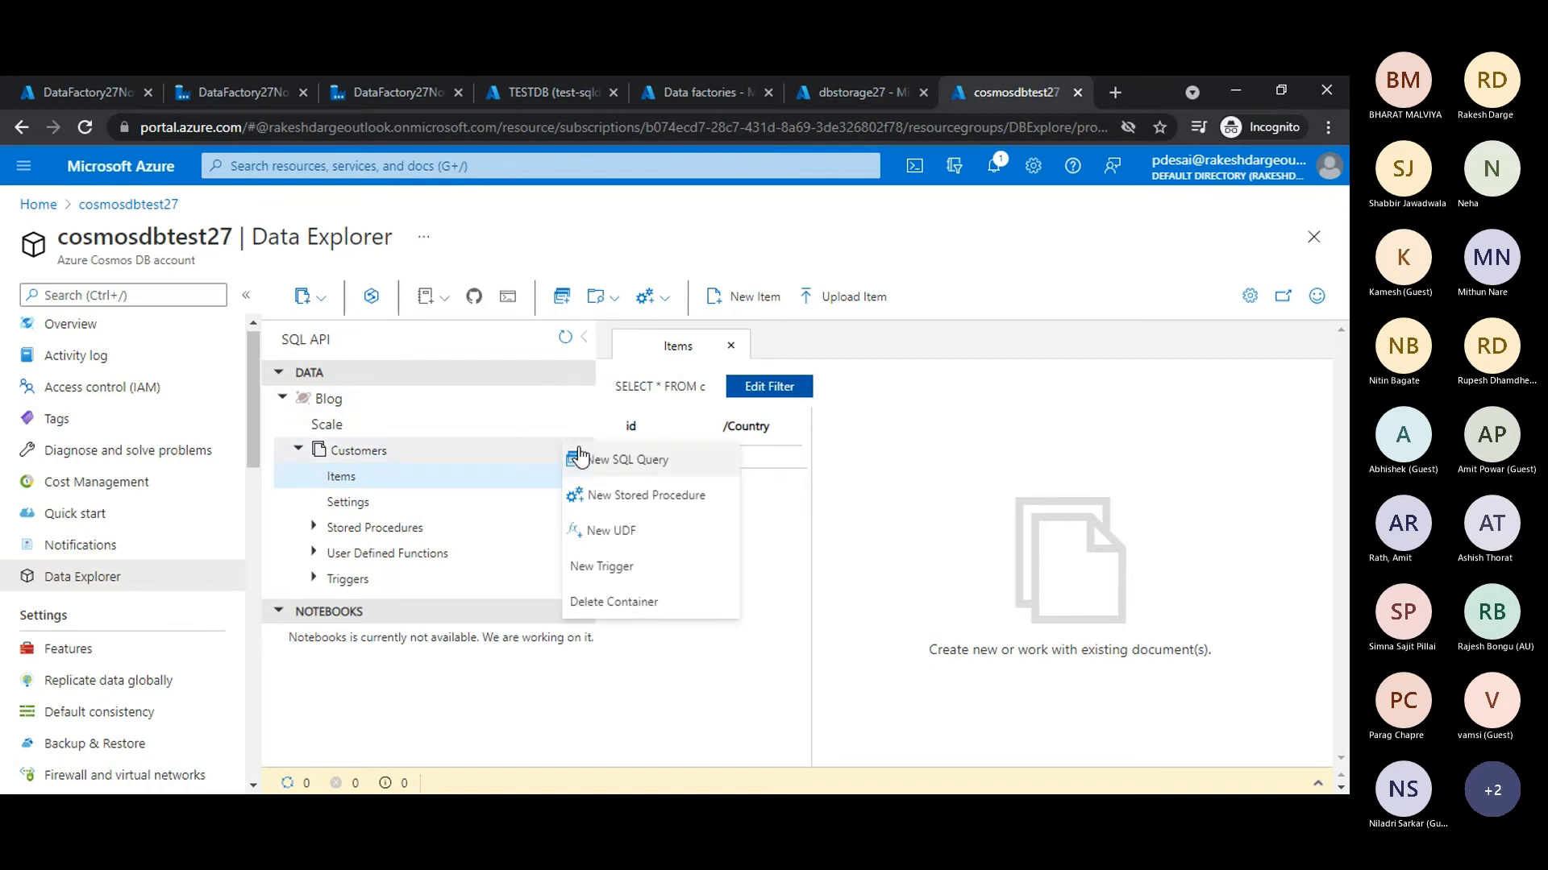
pyautogui.click(619, 464)
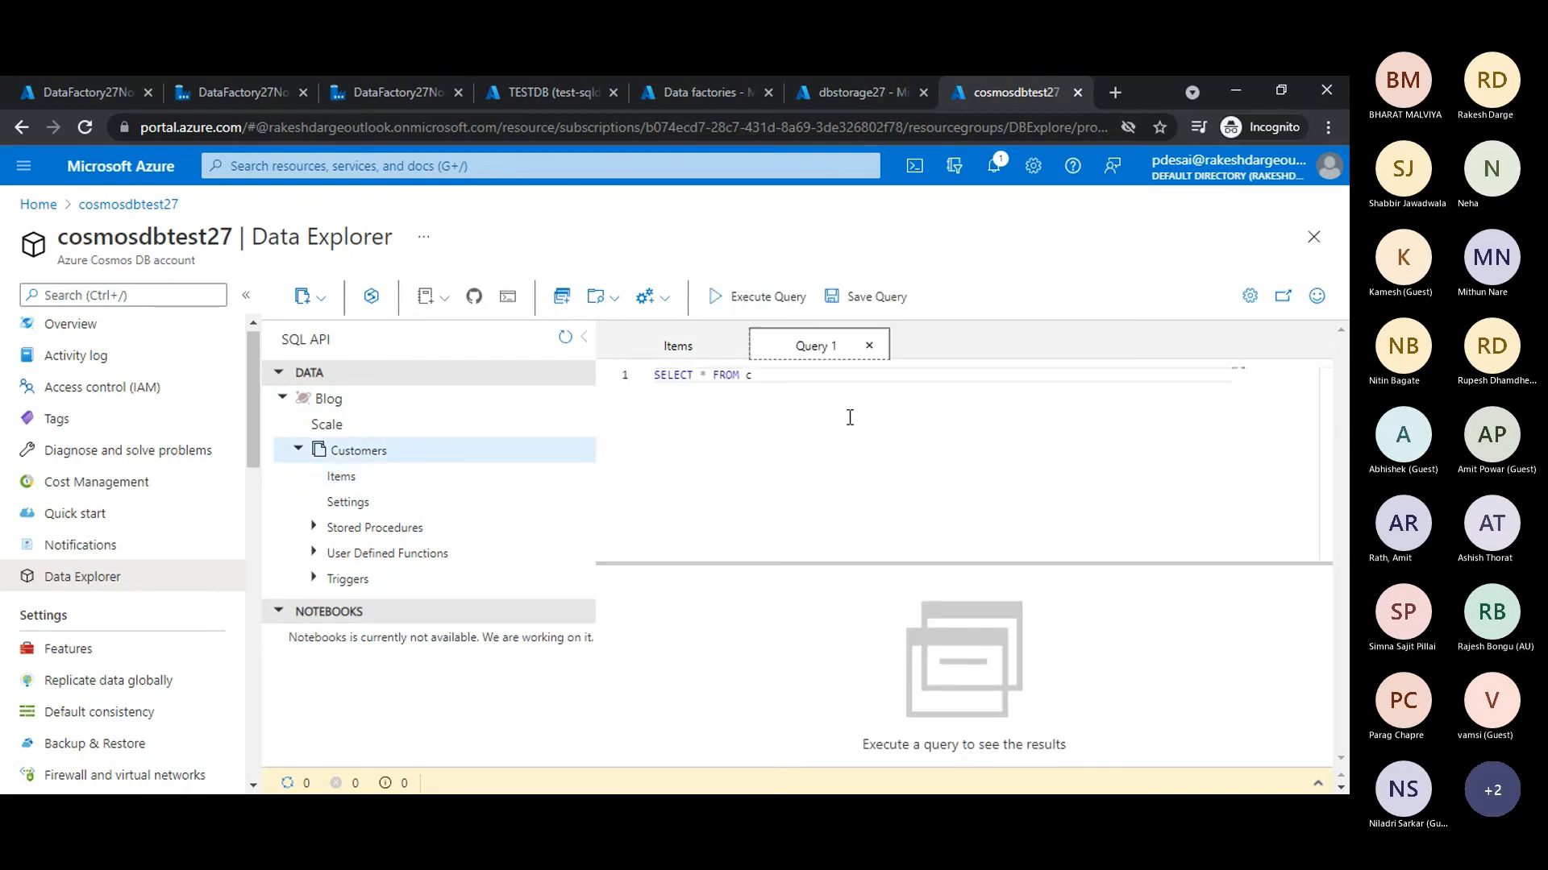
pyautogui.click(760, 298)
pyautogui.moveTo(809, 560); pyautogui.dragTo(801, 490)
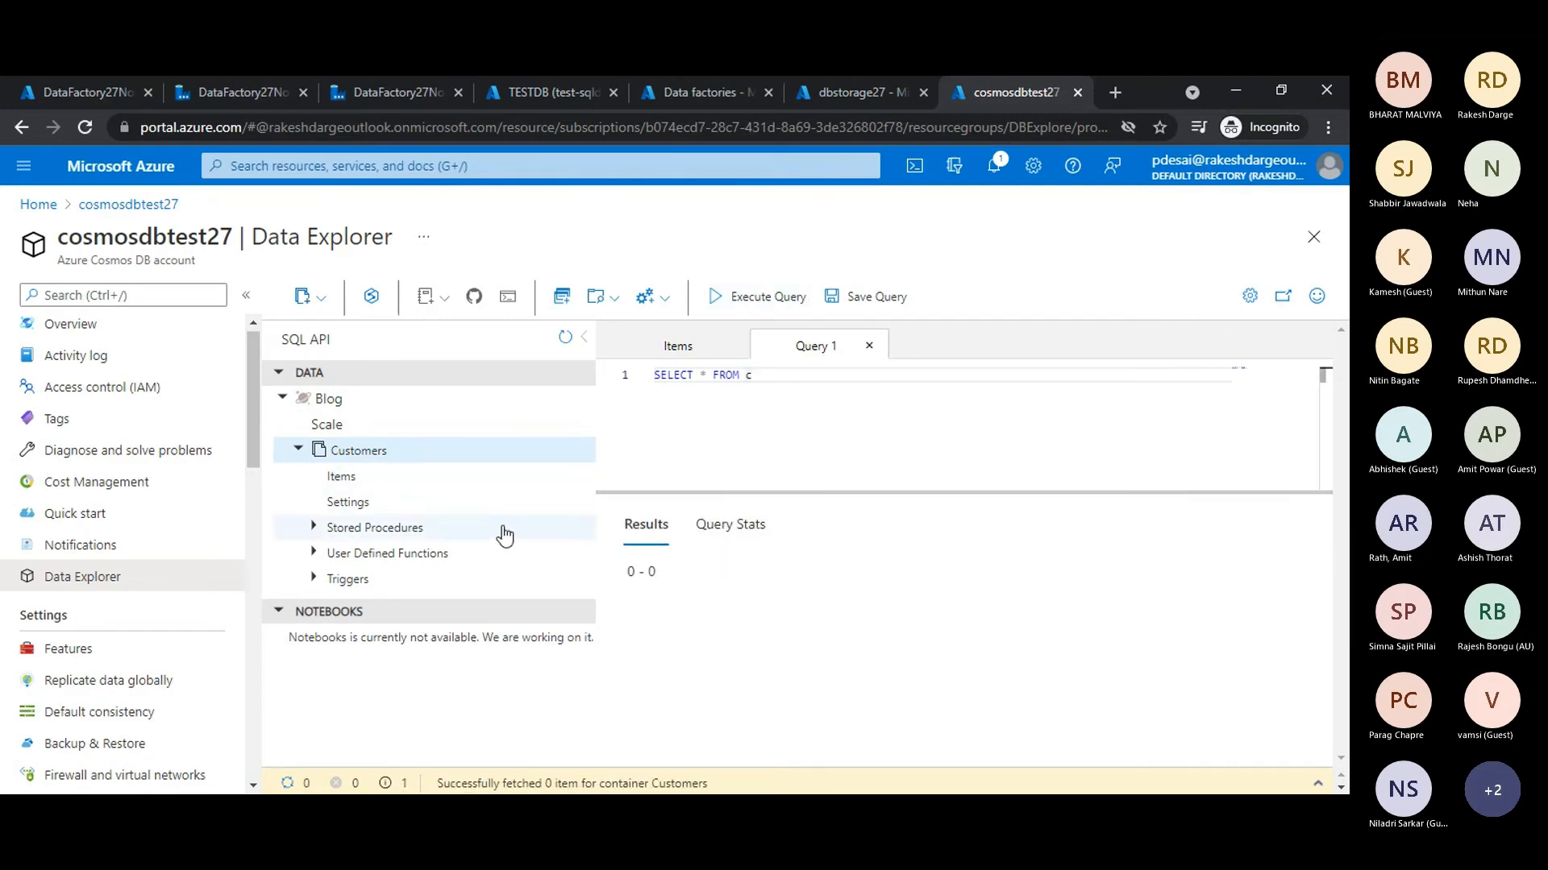
pyautogui.moveTo(627, 572); pyautogui.dragTo(664, 576)
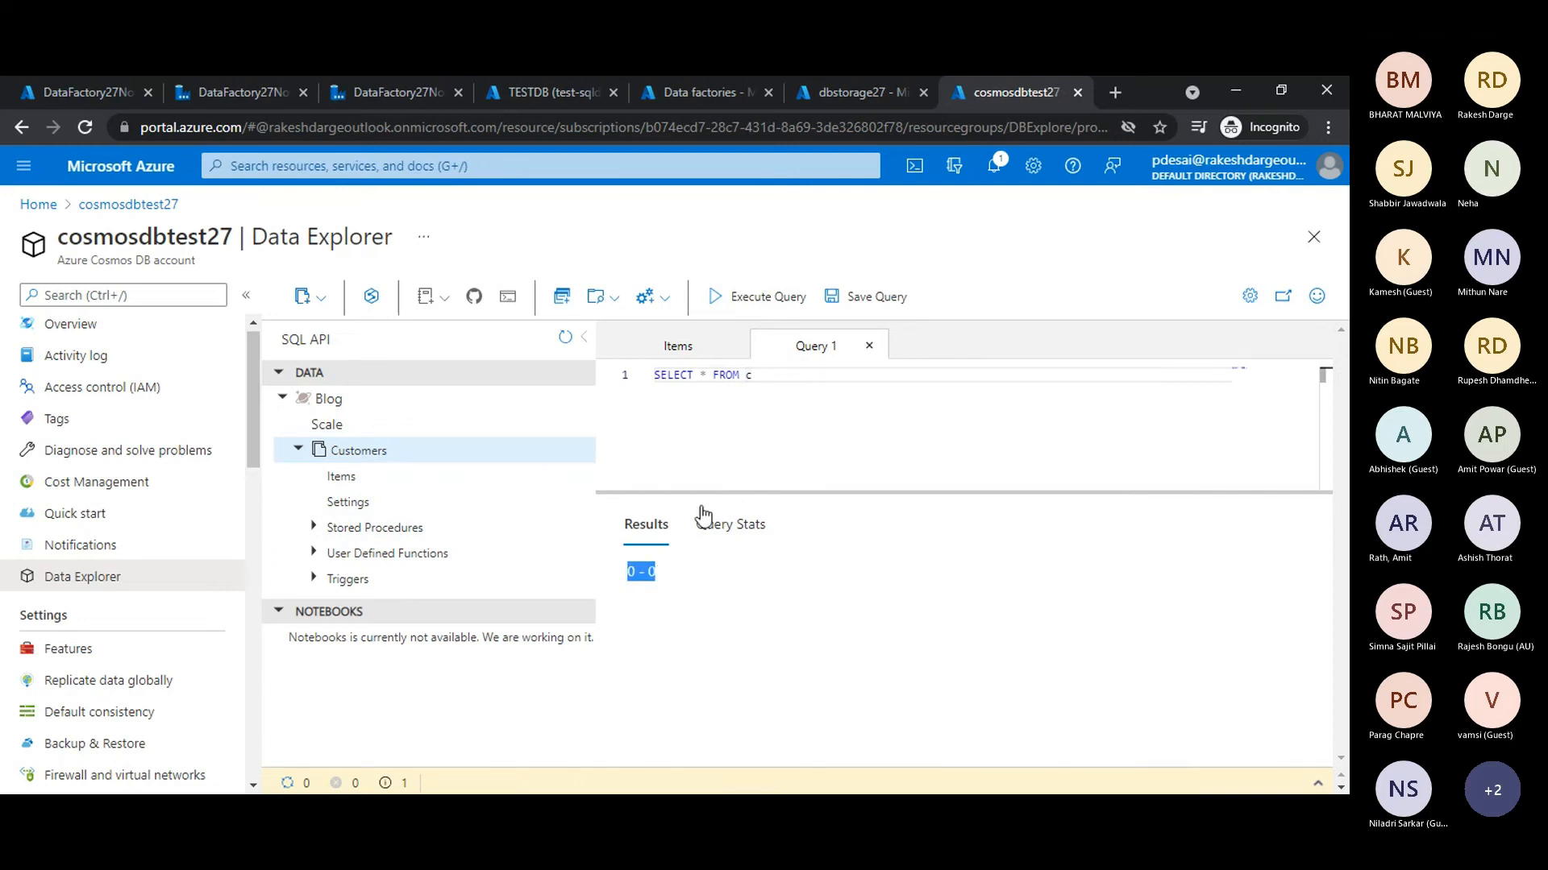
pyautogui.click(813, 417)
pyautogui.click(814, 347)
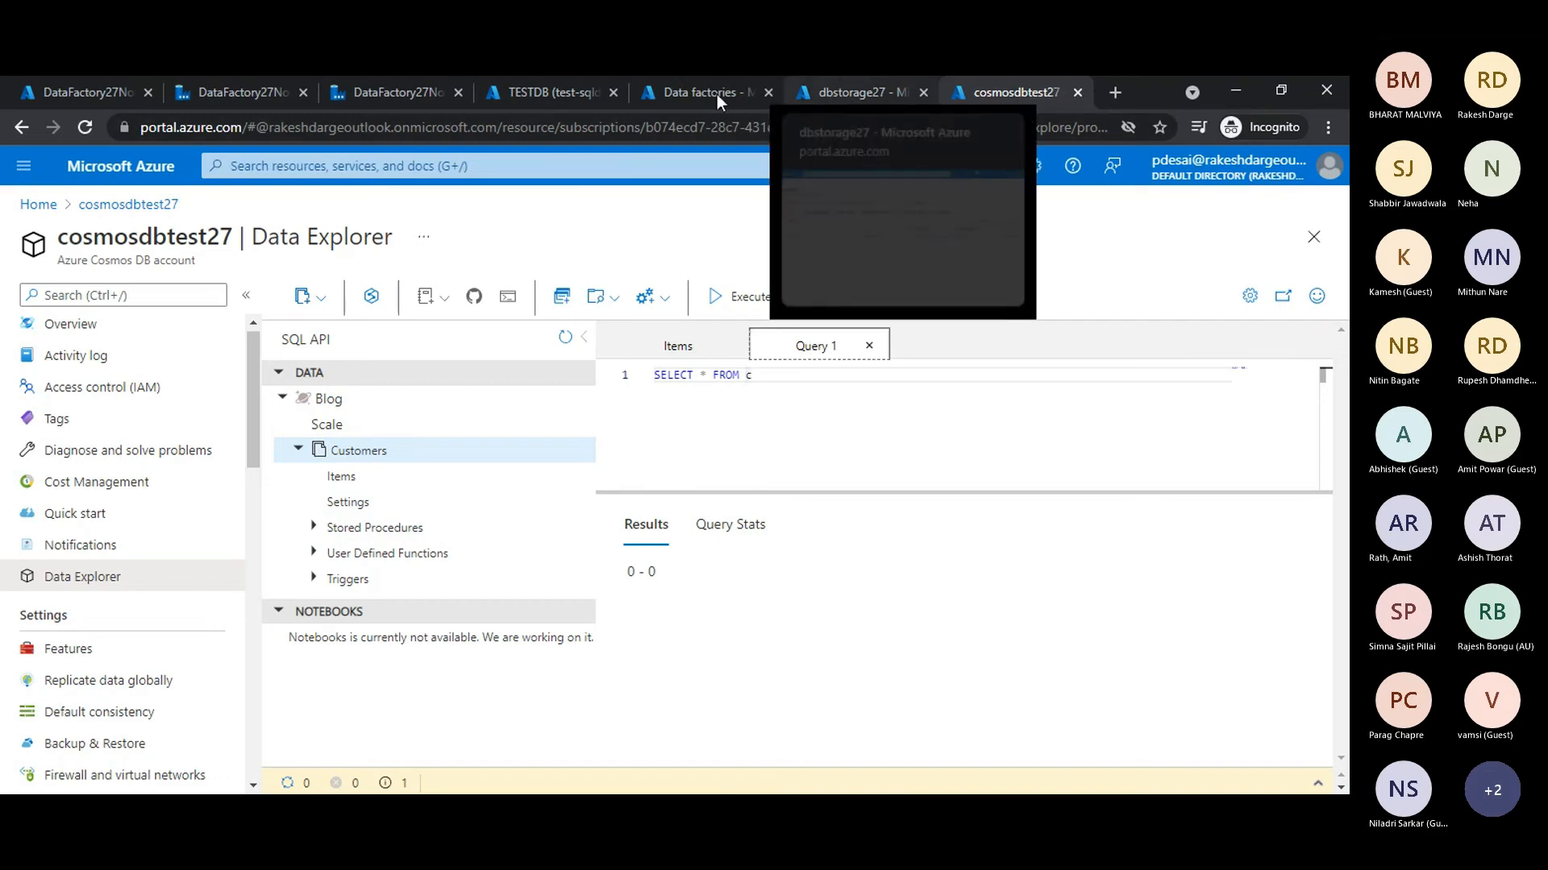
# - Return to the TESTDB query editor and place the cursor on the empty line 3
pyautogui.click(548, 90)
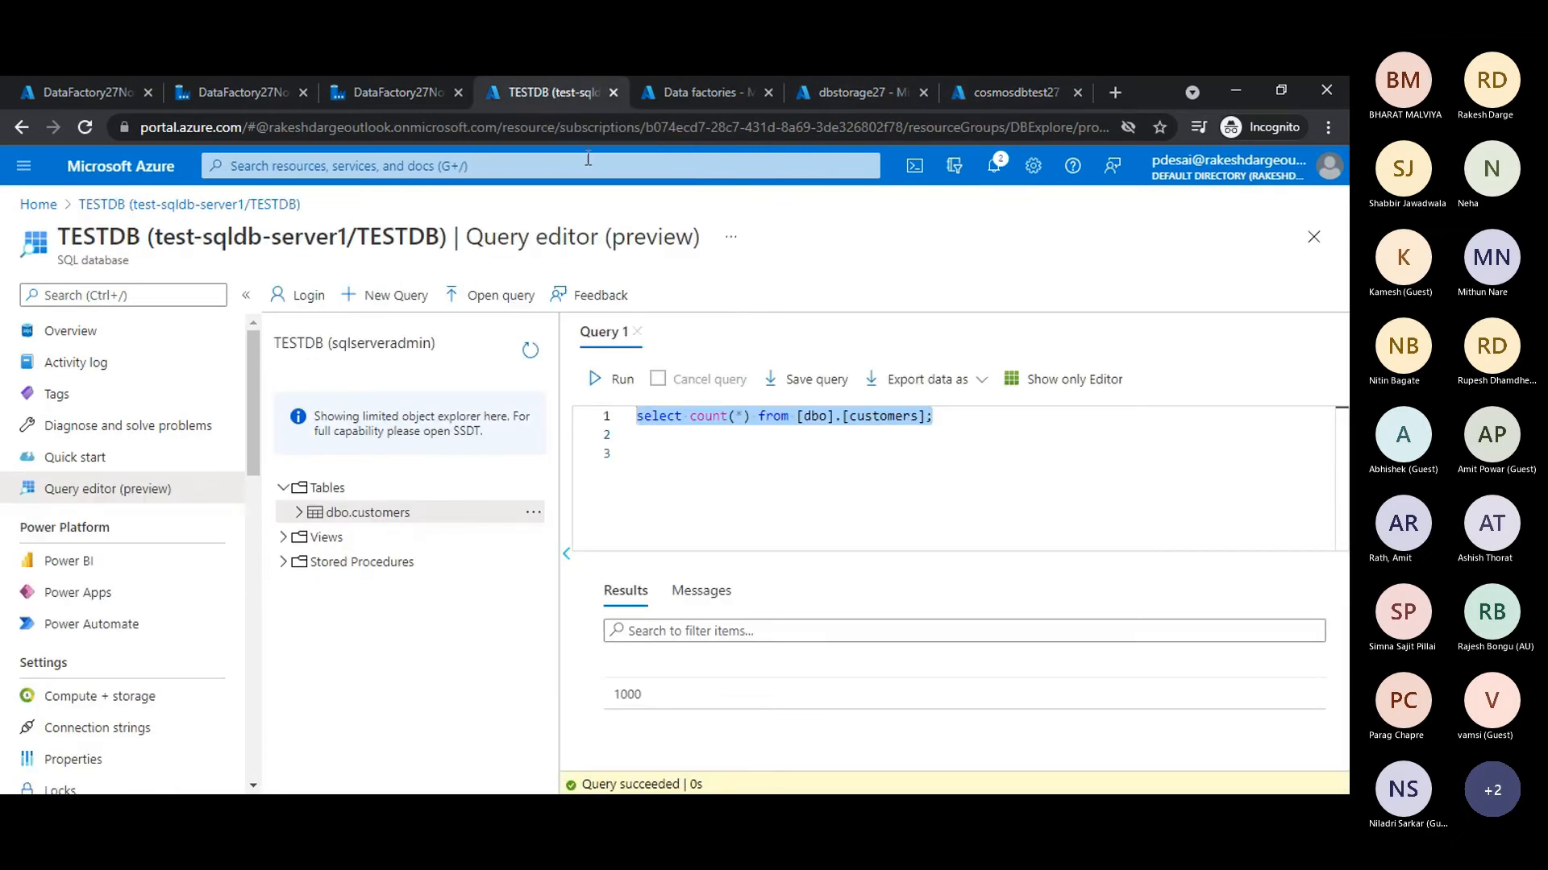
pyautogui.click(994, 453)
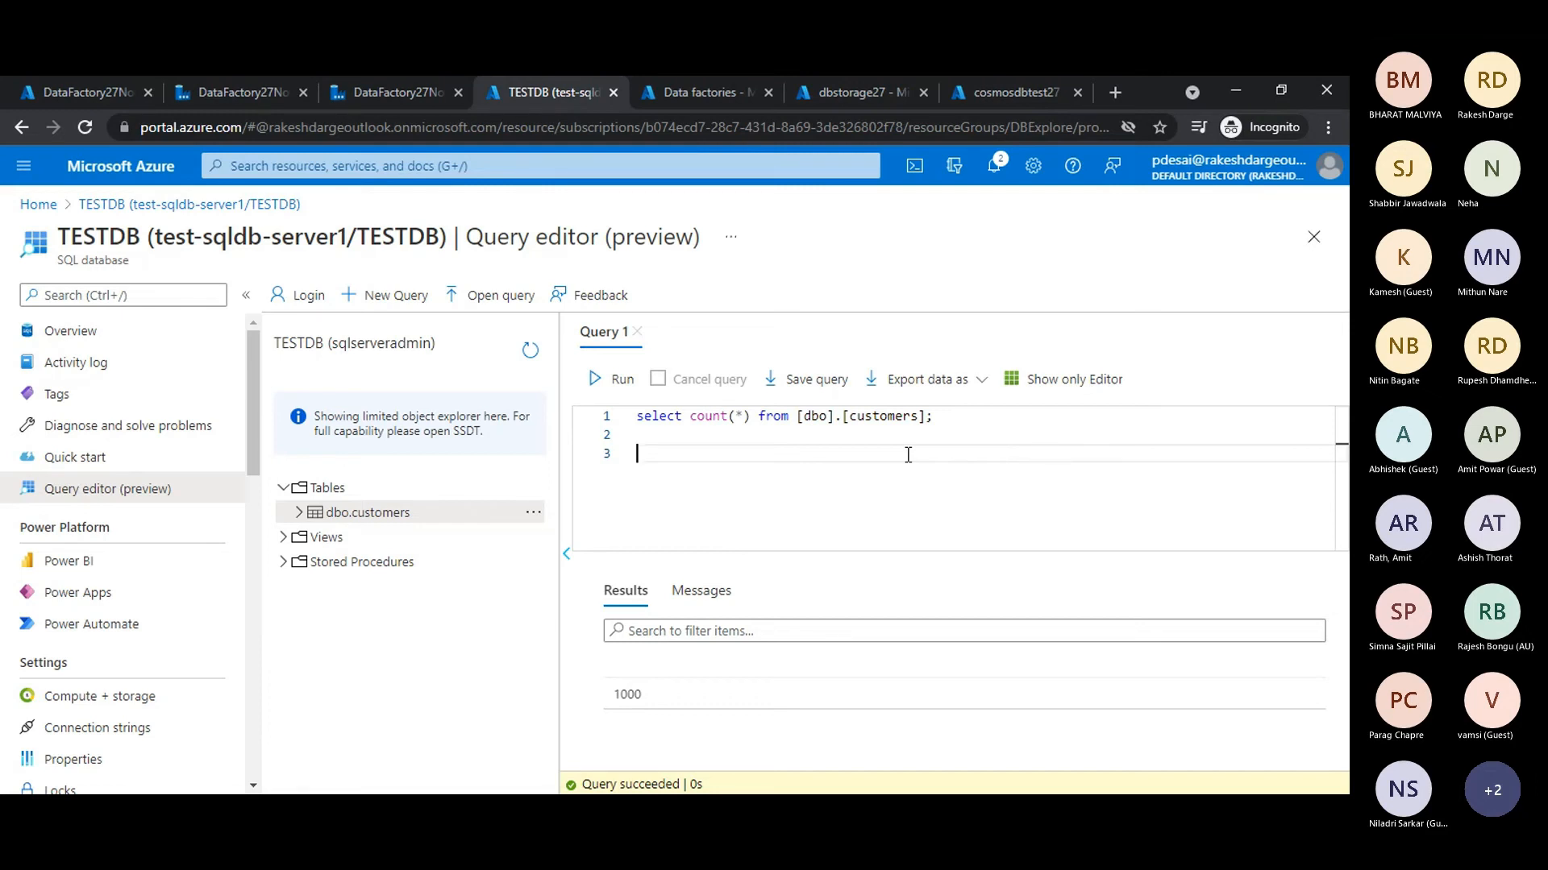
pyautogui.write('delete')
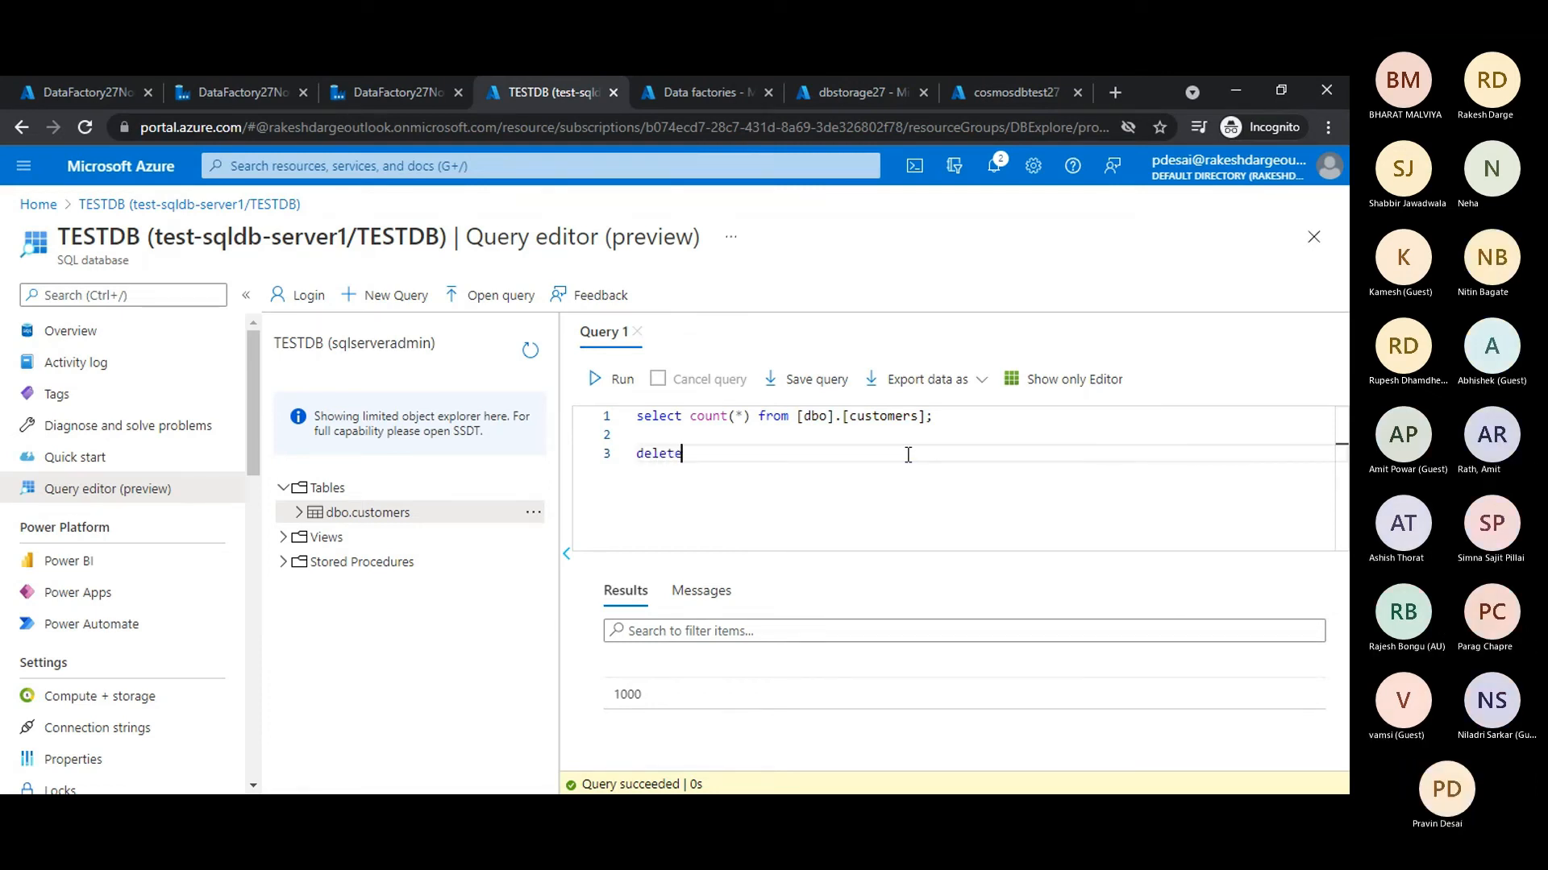
pyautogui.press('BackSpace')
pyautogui.press('BackSpace')
pyautogui.press('BackSpace')
pyautogui.press('BackSpace')
pyautogui.press('BackSpace')
# - Change the query to "select top 100 * from [dbo].[customers] order by customerid" and run it
pyautogui.moveTo(751, 416); pyautogui.dragTo(690, 417)
pyautogui.write('*')
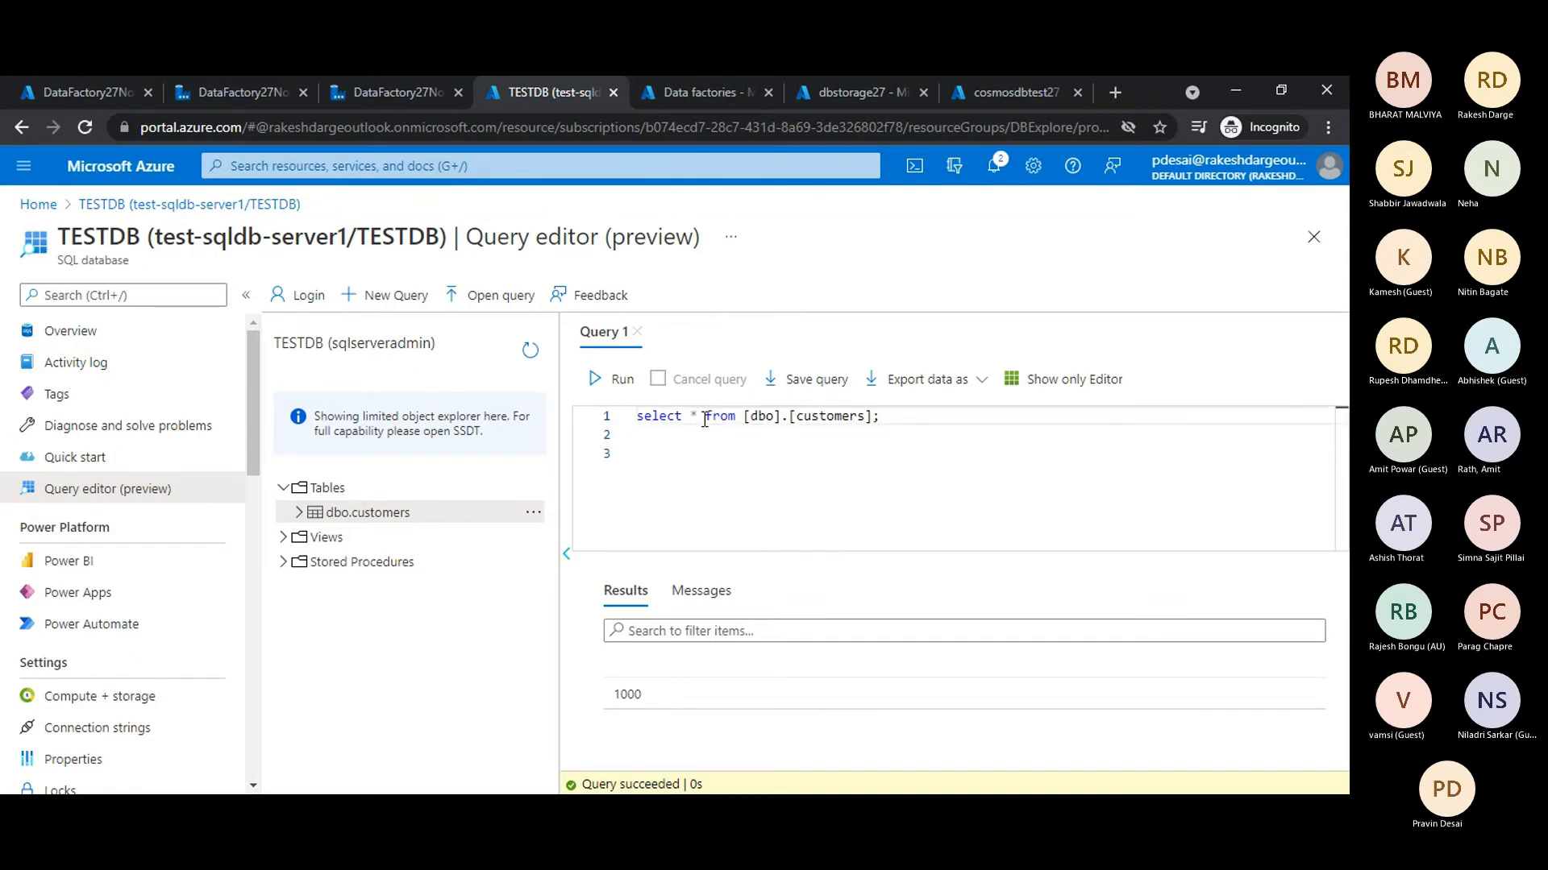
pyautogui.click(703, 419)
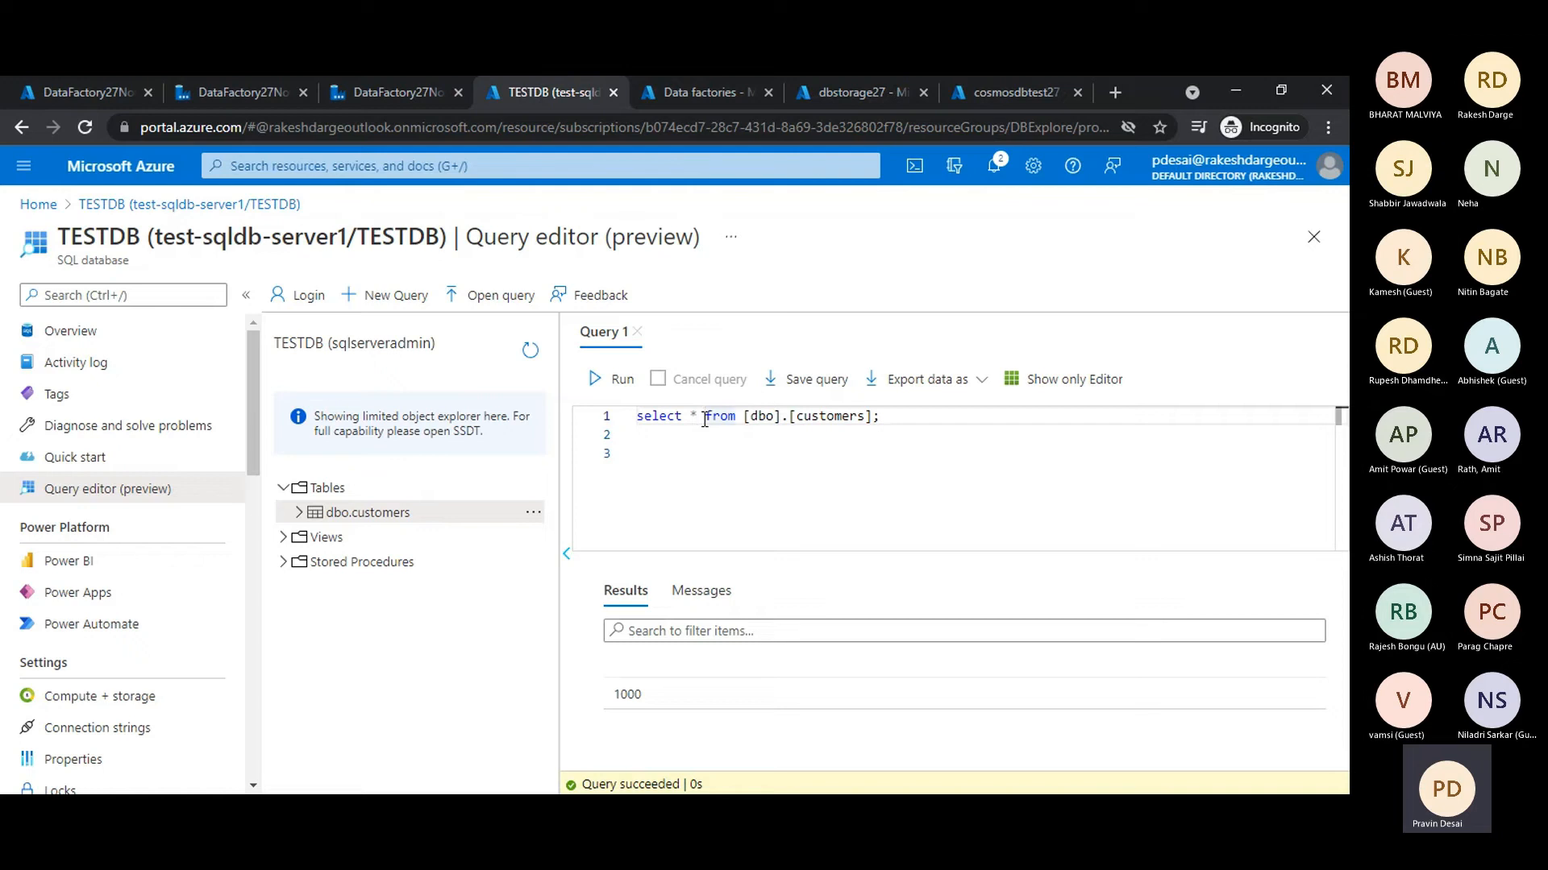
pyautogui.click(879, 414)
pyautogui.write('ord')
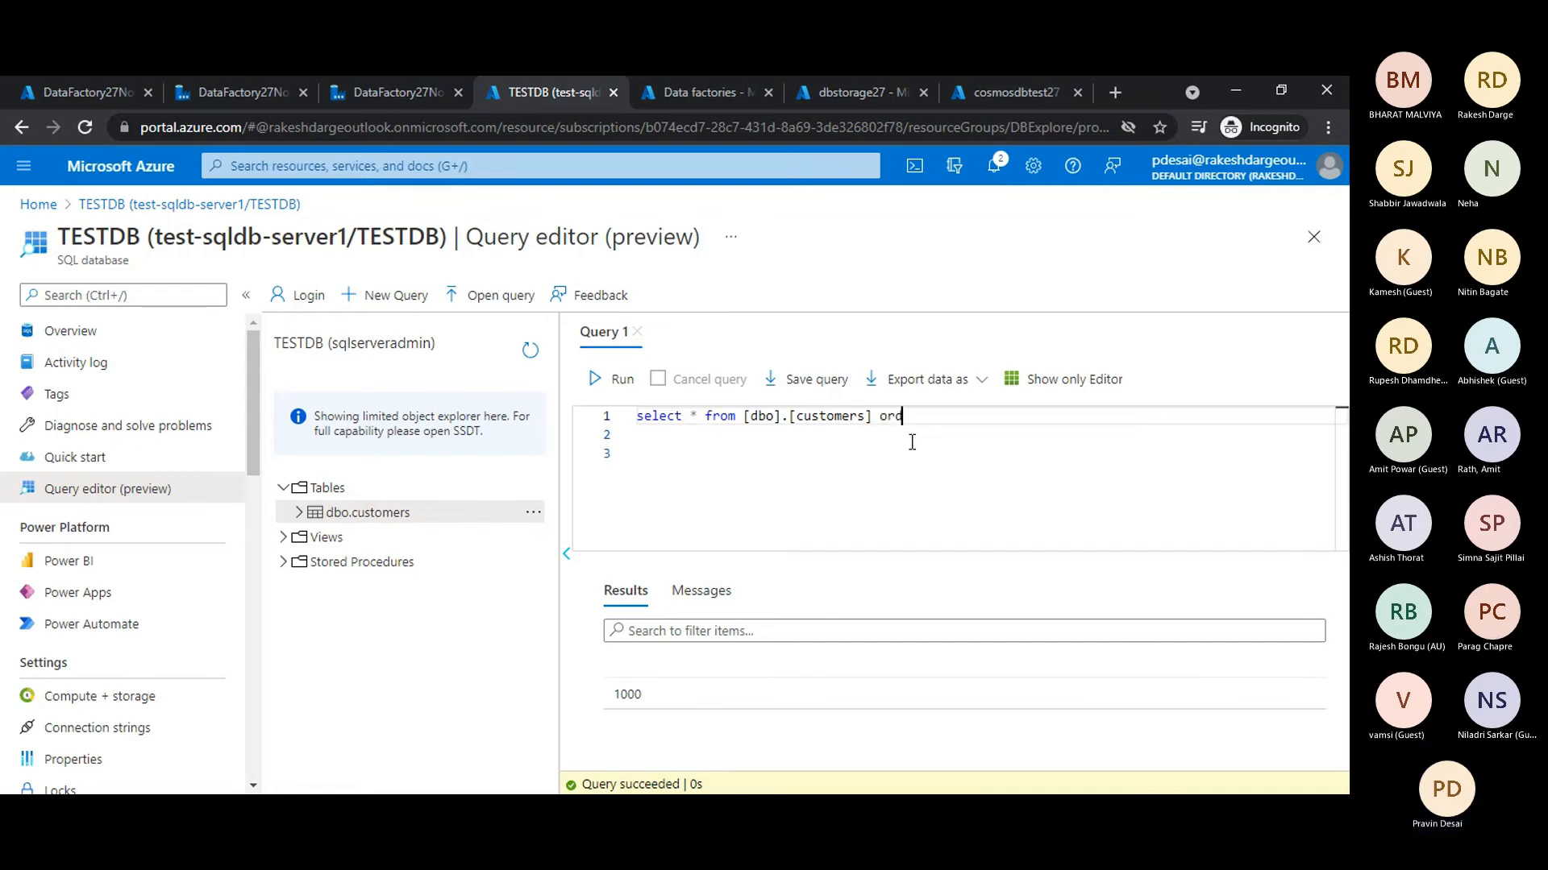
pyautogui.write('er by cu')
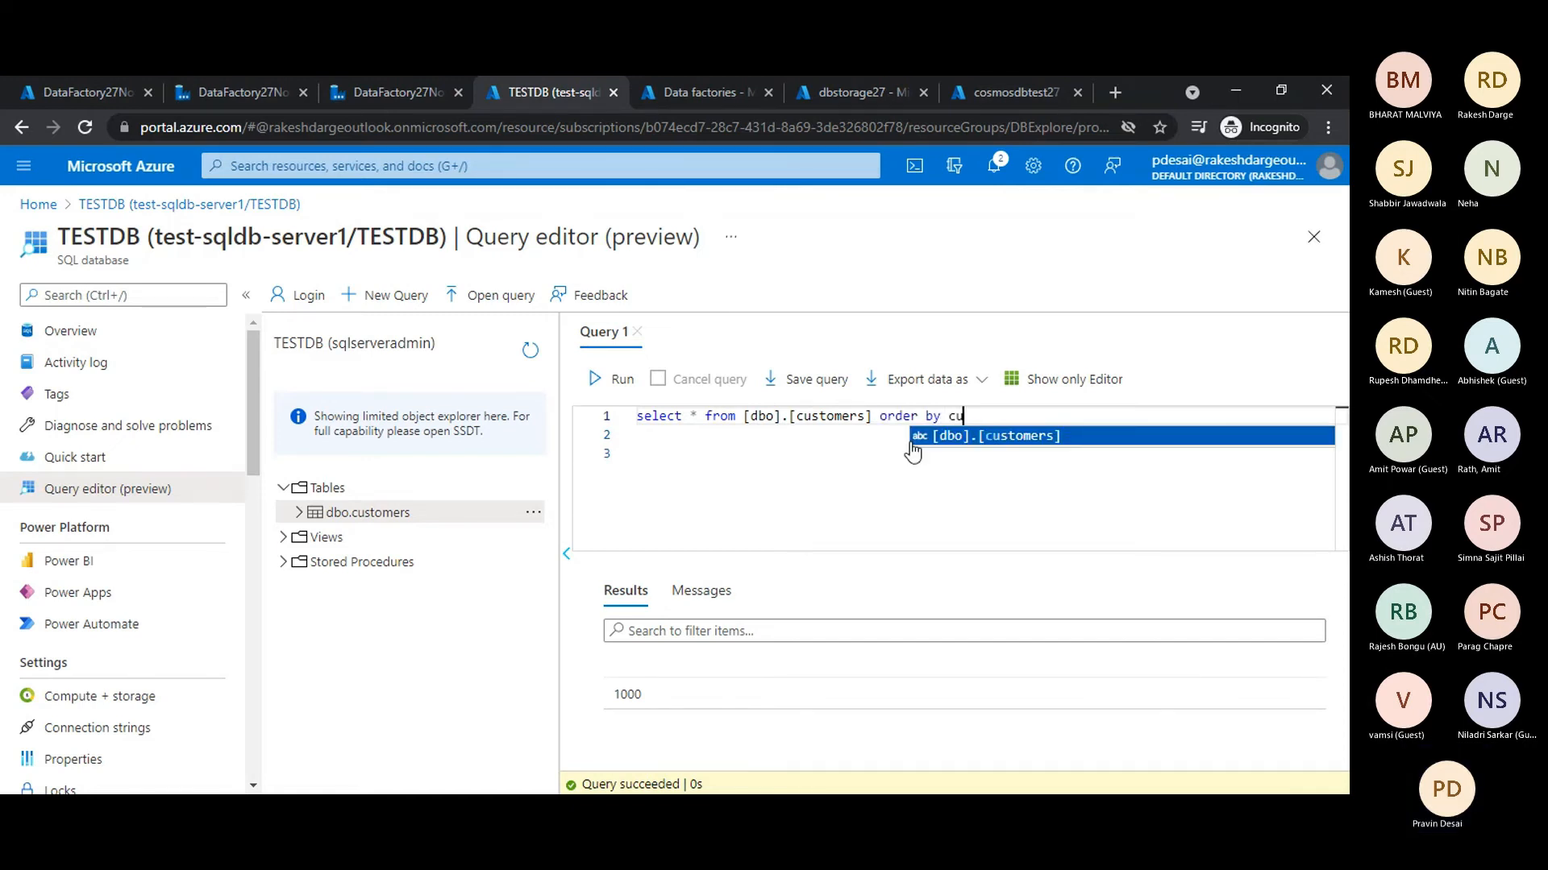
pyautogui.write('stomerid')
pyautogui.click(689, 417)
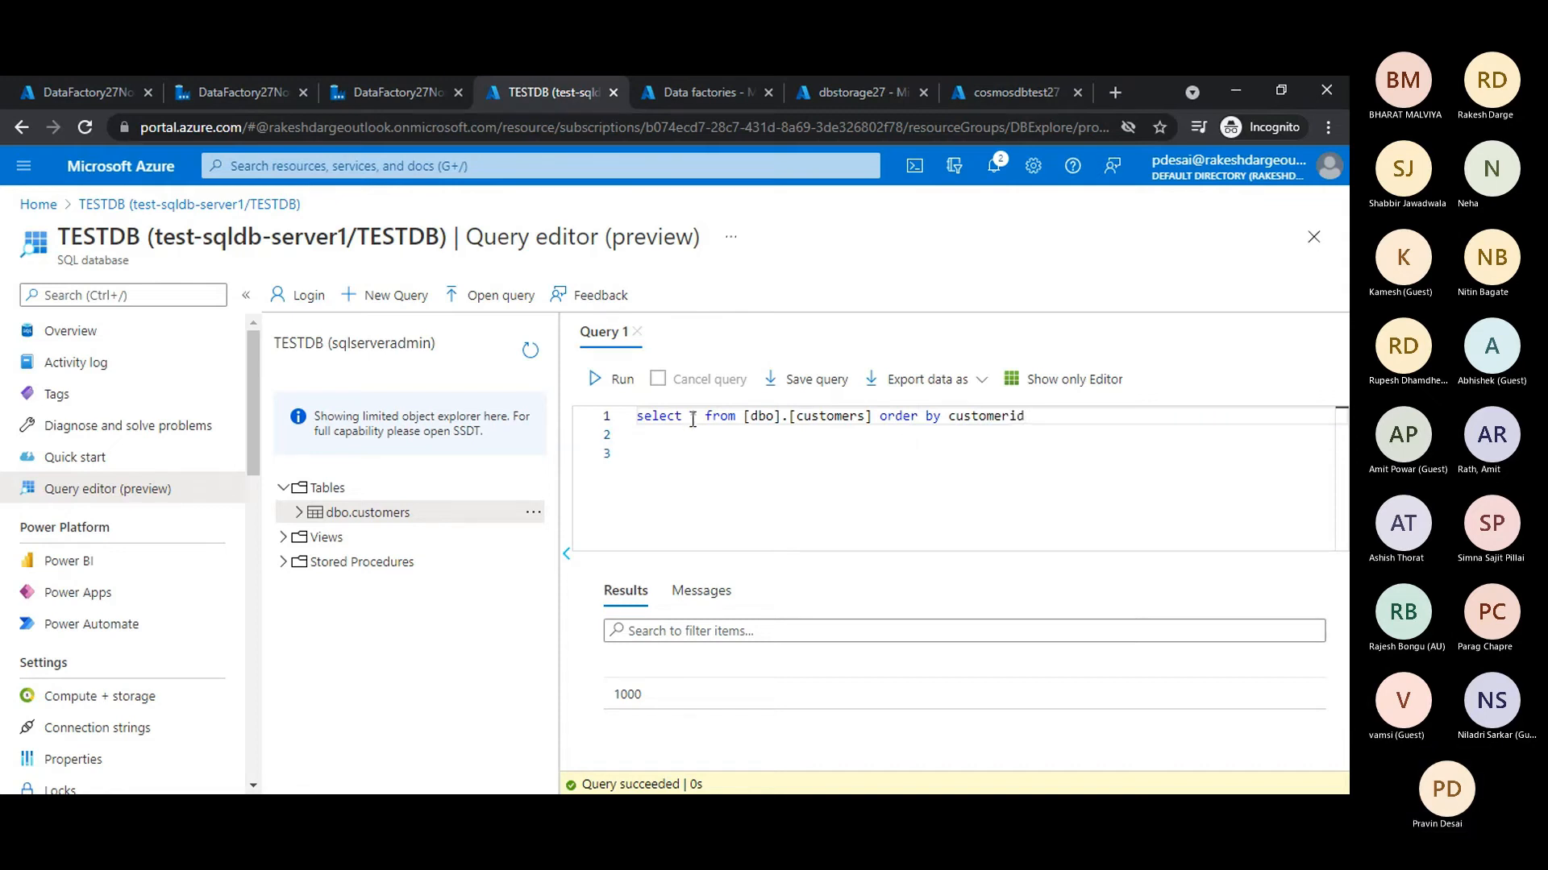
pyautogui.write('top 100')
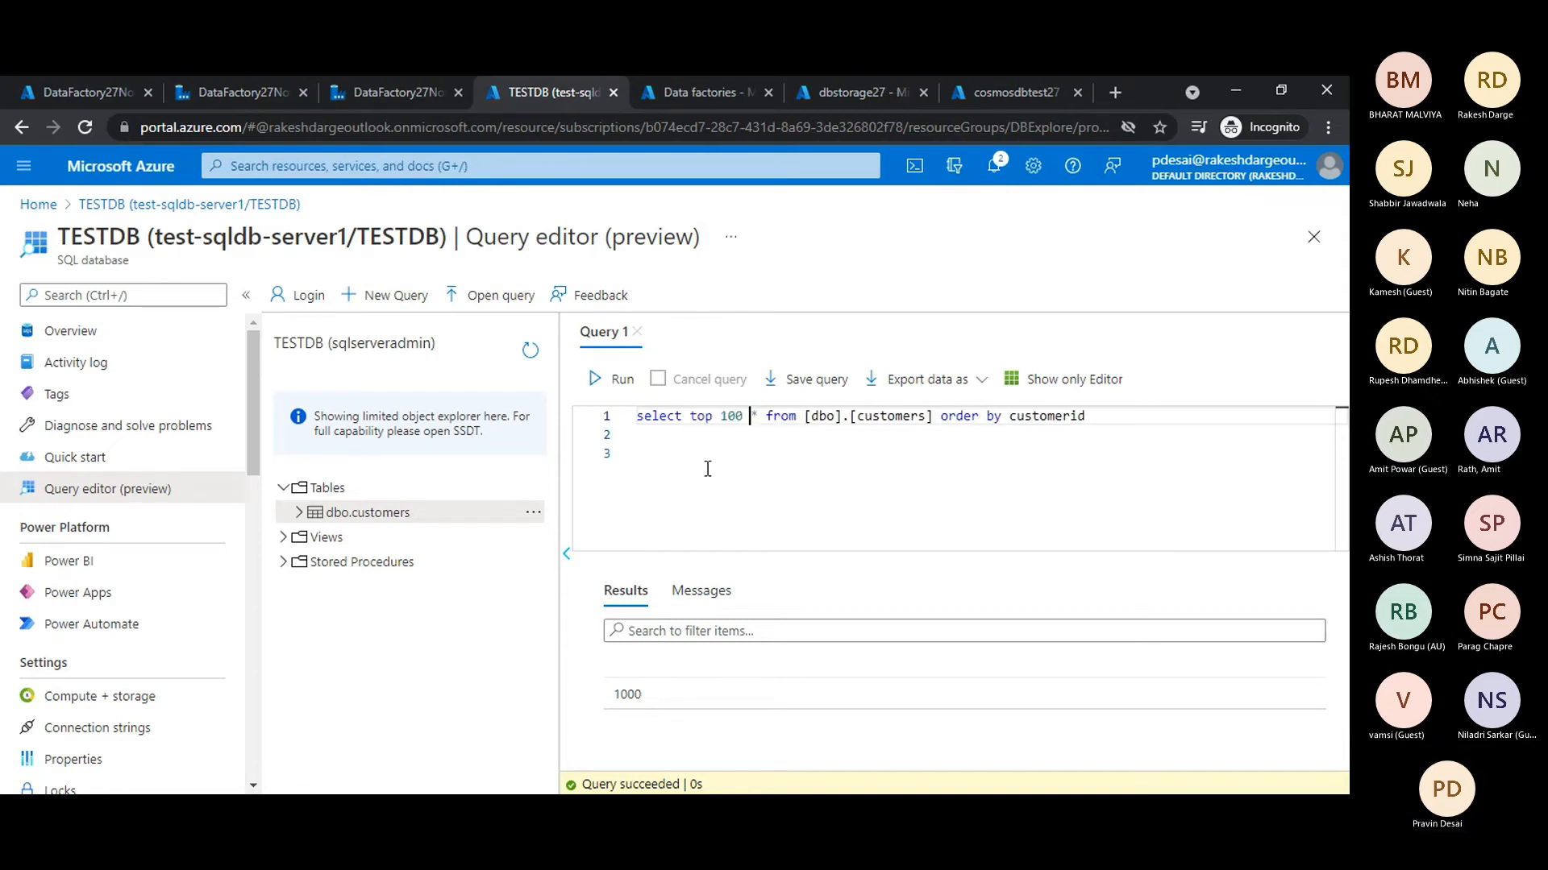
pyautogui.click(603, 380)
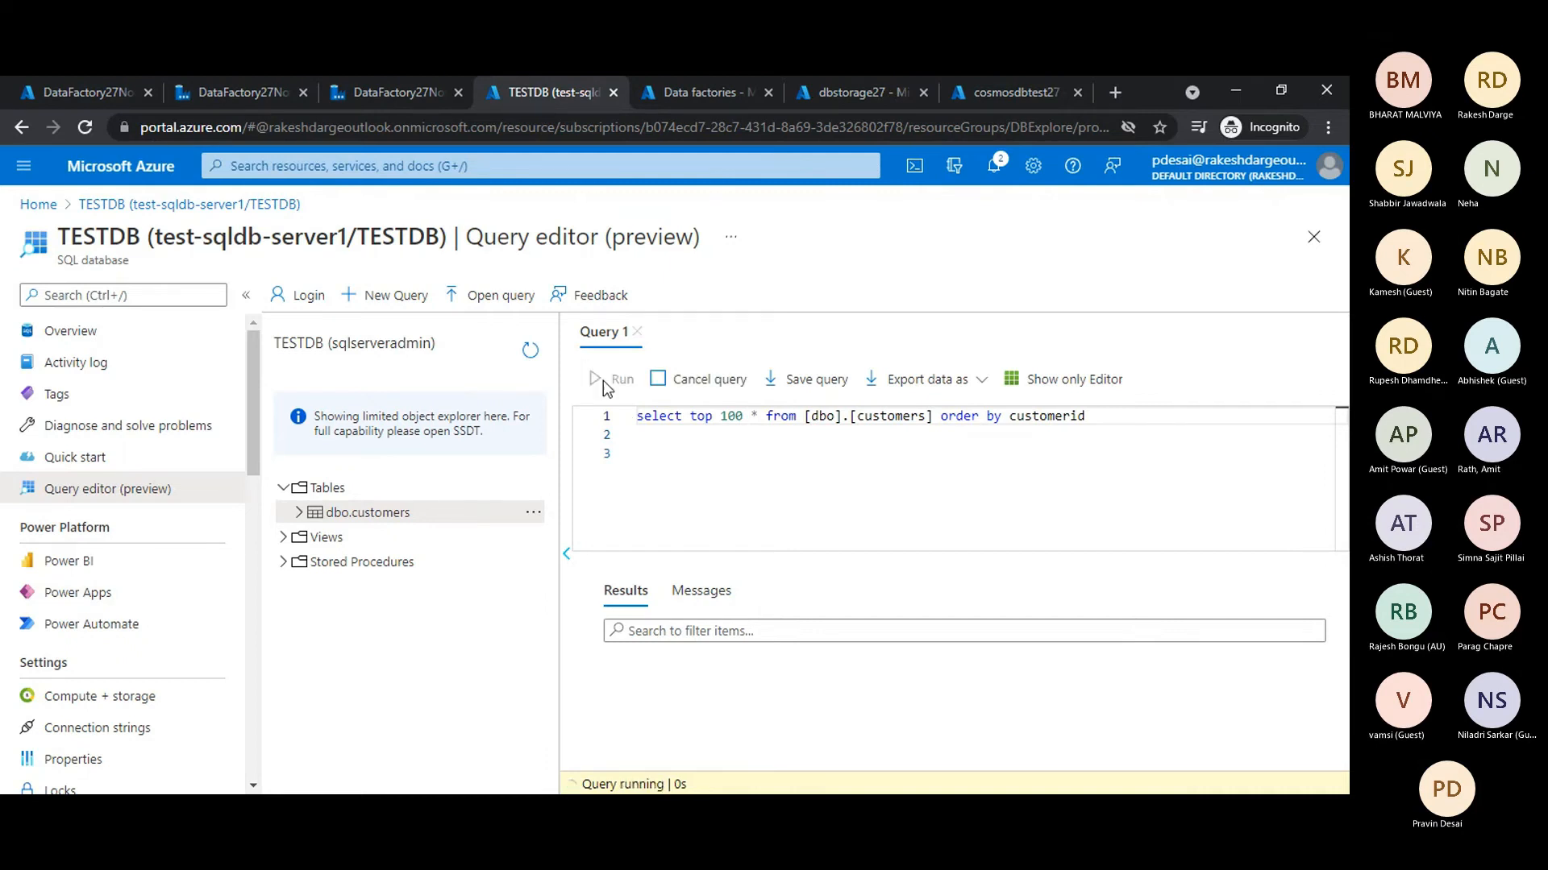
# - Add a second statement "delete from [dbo].[customers] where" below the select query, reusing its table name
pyautogui.click(1105, 442)
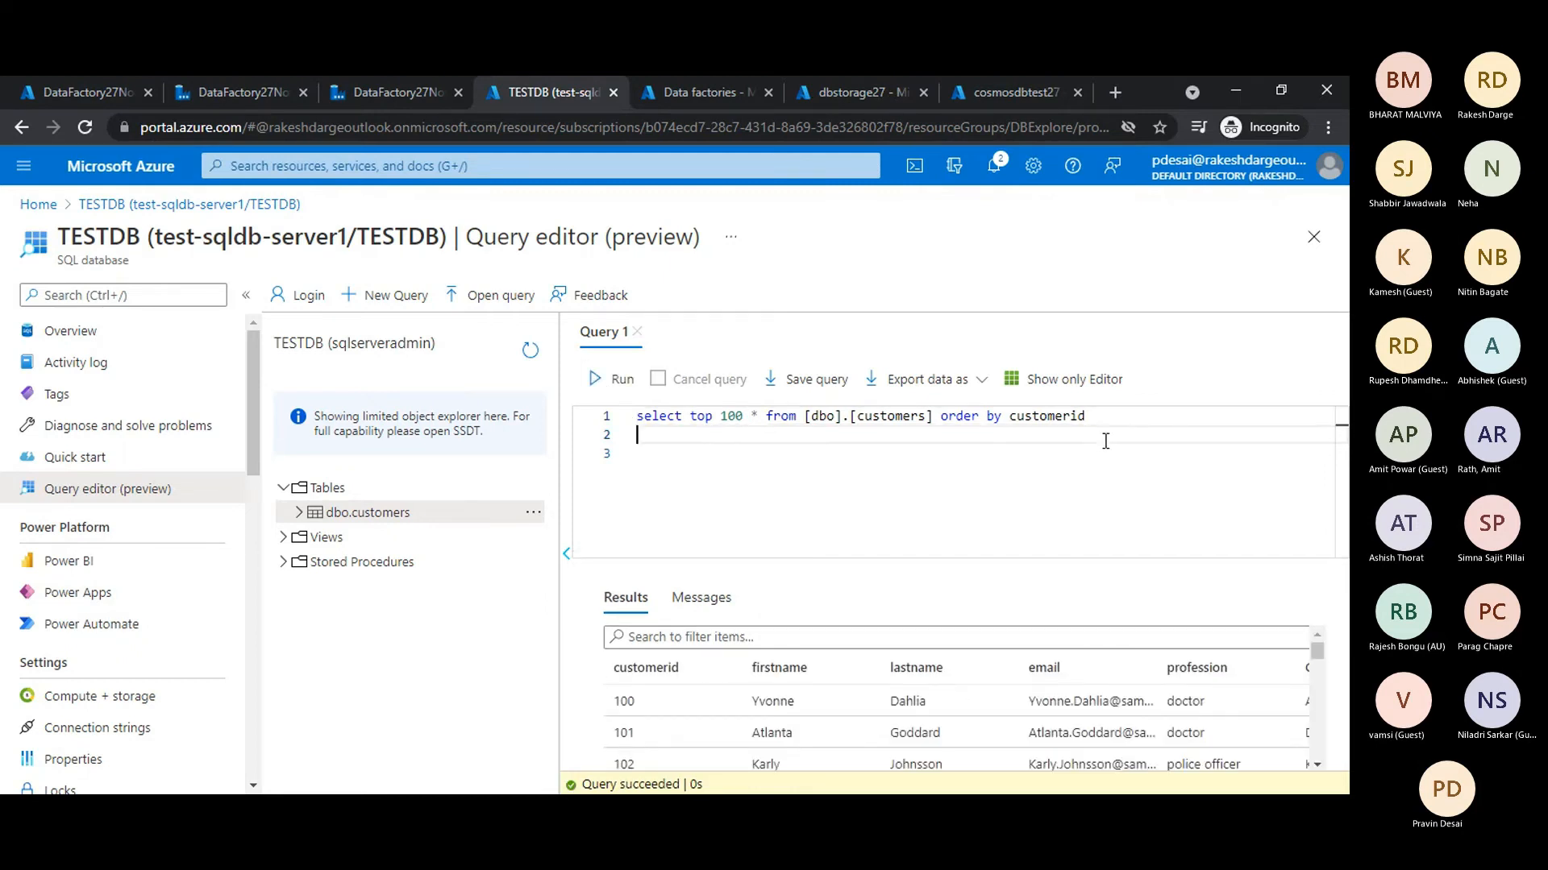
pyautogui.press('Return')
pyautogui.write('delete')
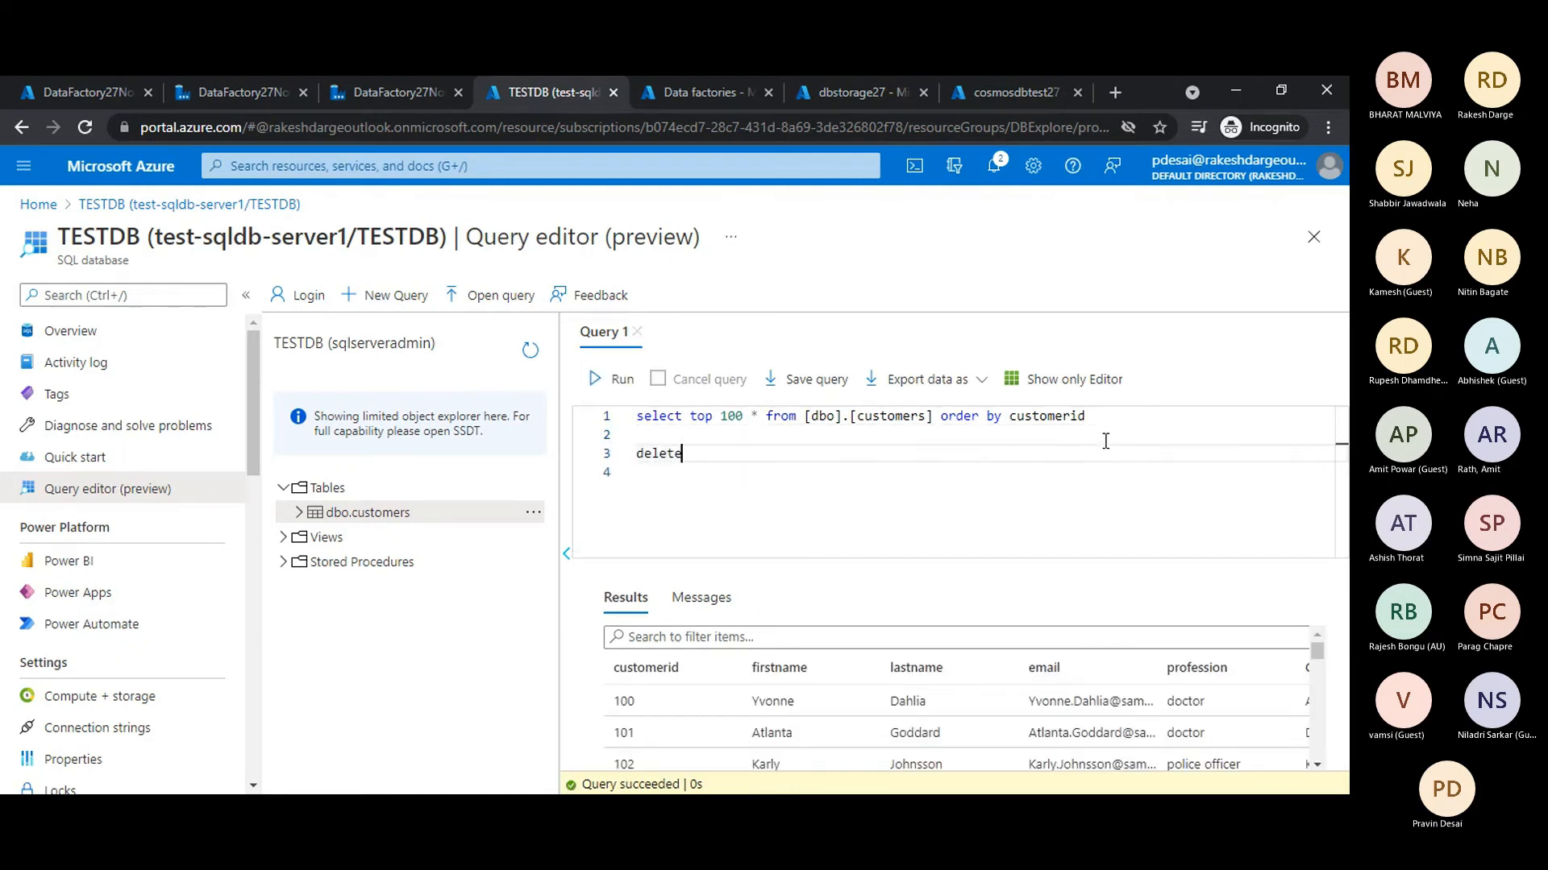
pyautogui.write(' from')
pyautogui.moveTo(806, 420); pyautogui.dragTo(935, 417)
pyautogui.hotkey('ctrl', 'c')
pyautogui.click(810, 453)
pyautogui.hotkey('ctrl', 'v')
pyautogui.write('where')
# - Complete the delete statement with the condition "customerid > 110" and run only that statement
pyautogui.doubleClick(1044, 417)
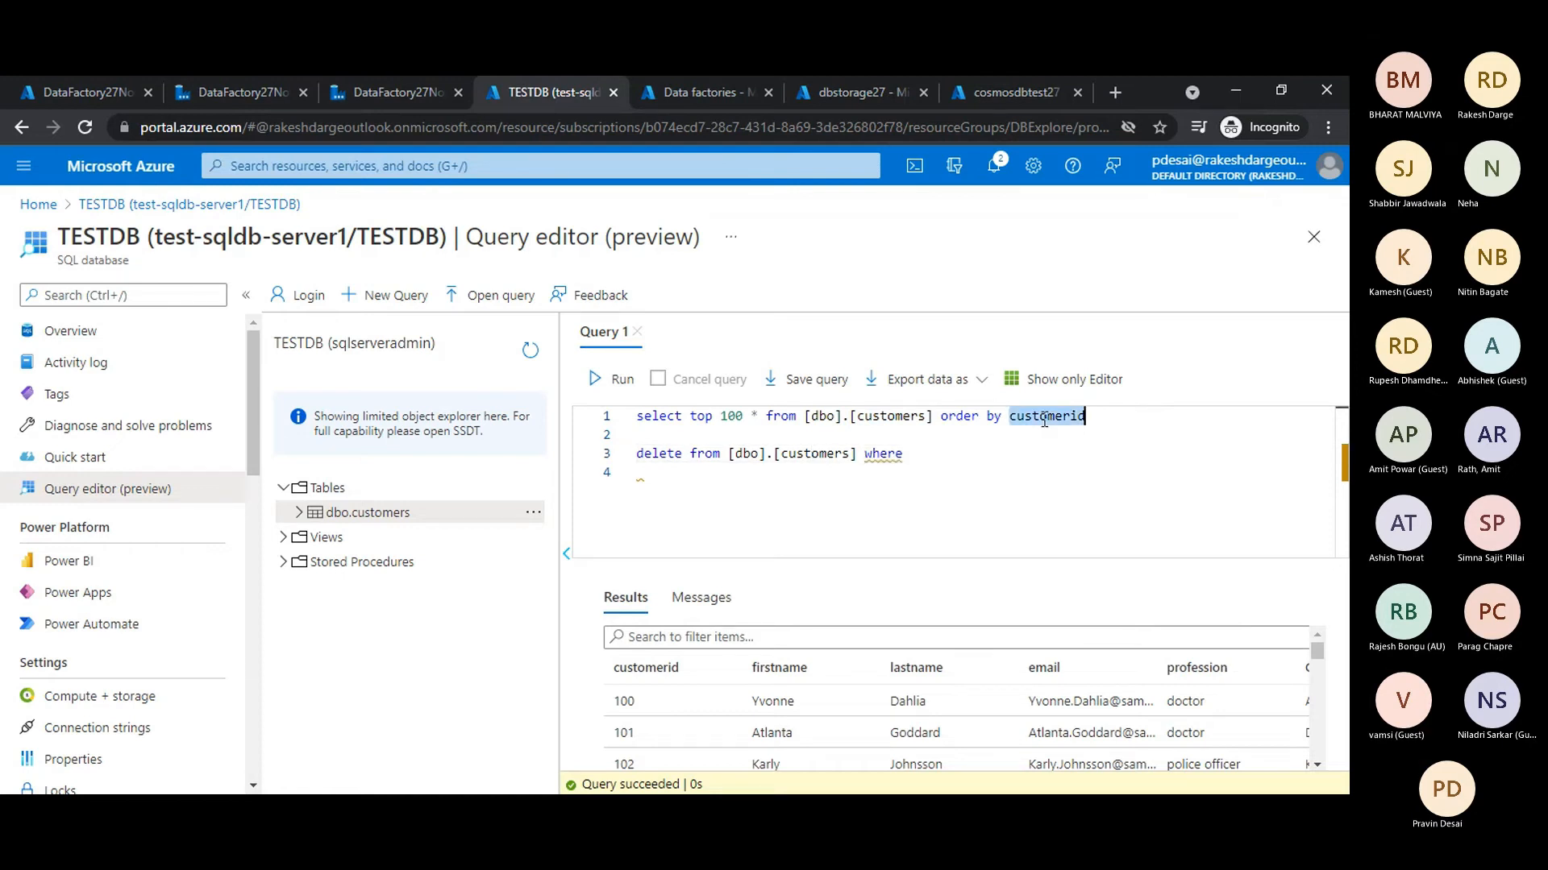
pyautogui.hotkey('ctrl', 'c')
pyautogui.click(955, 453)
pyautogui.hotkey('ctrl', 'v')
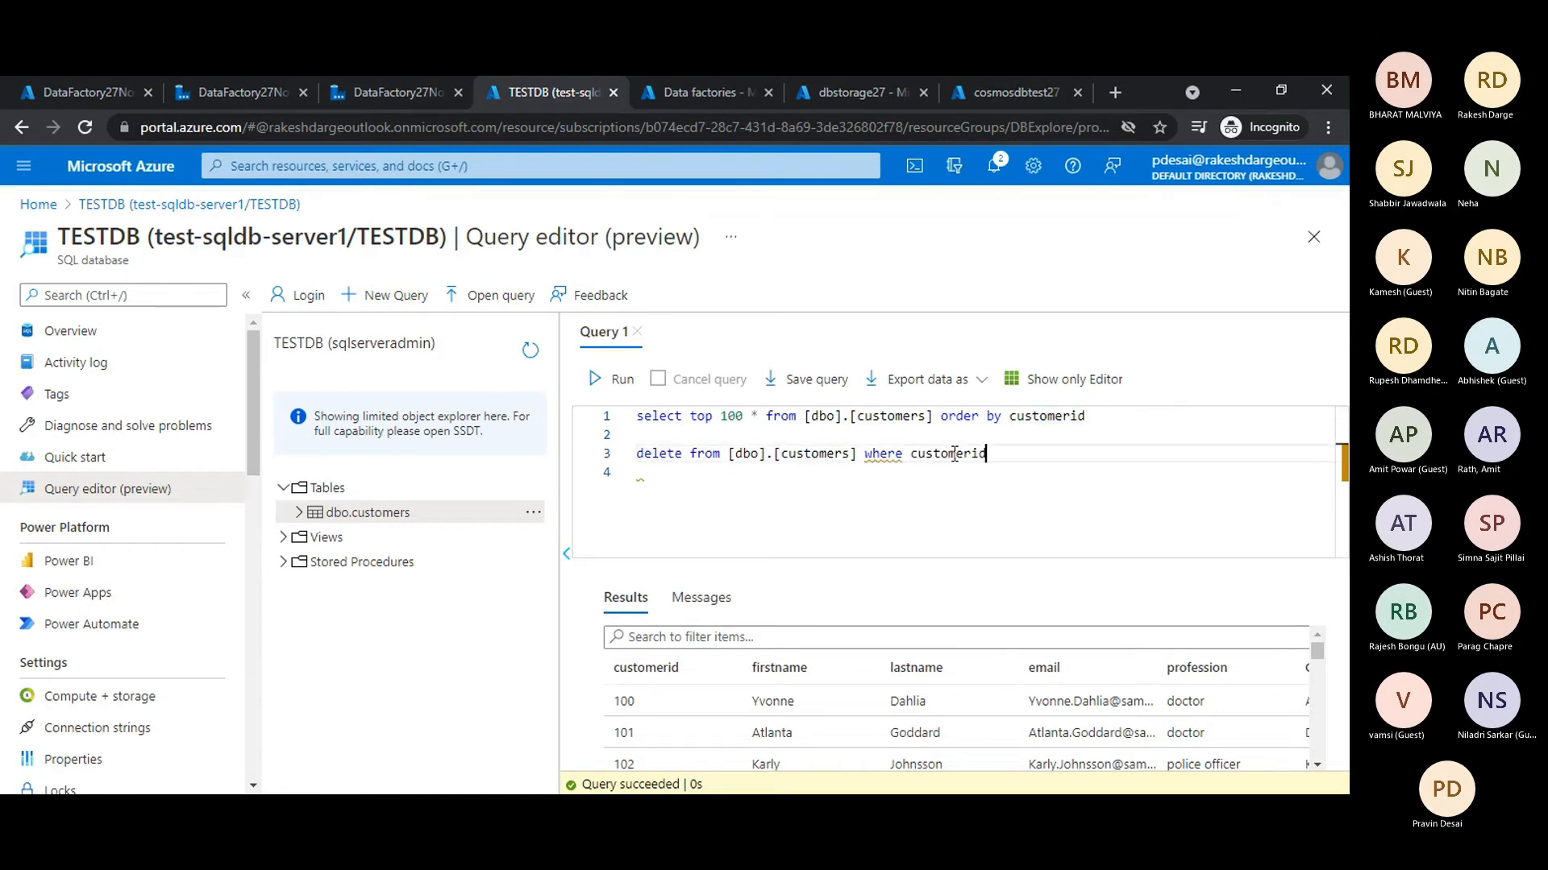
pyautogui.write('>')
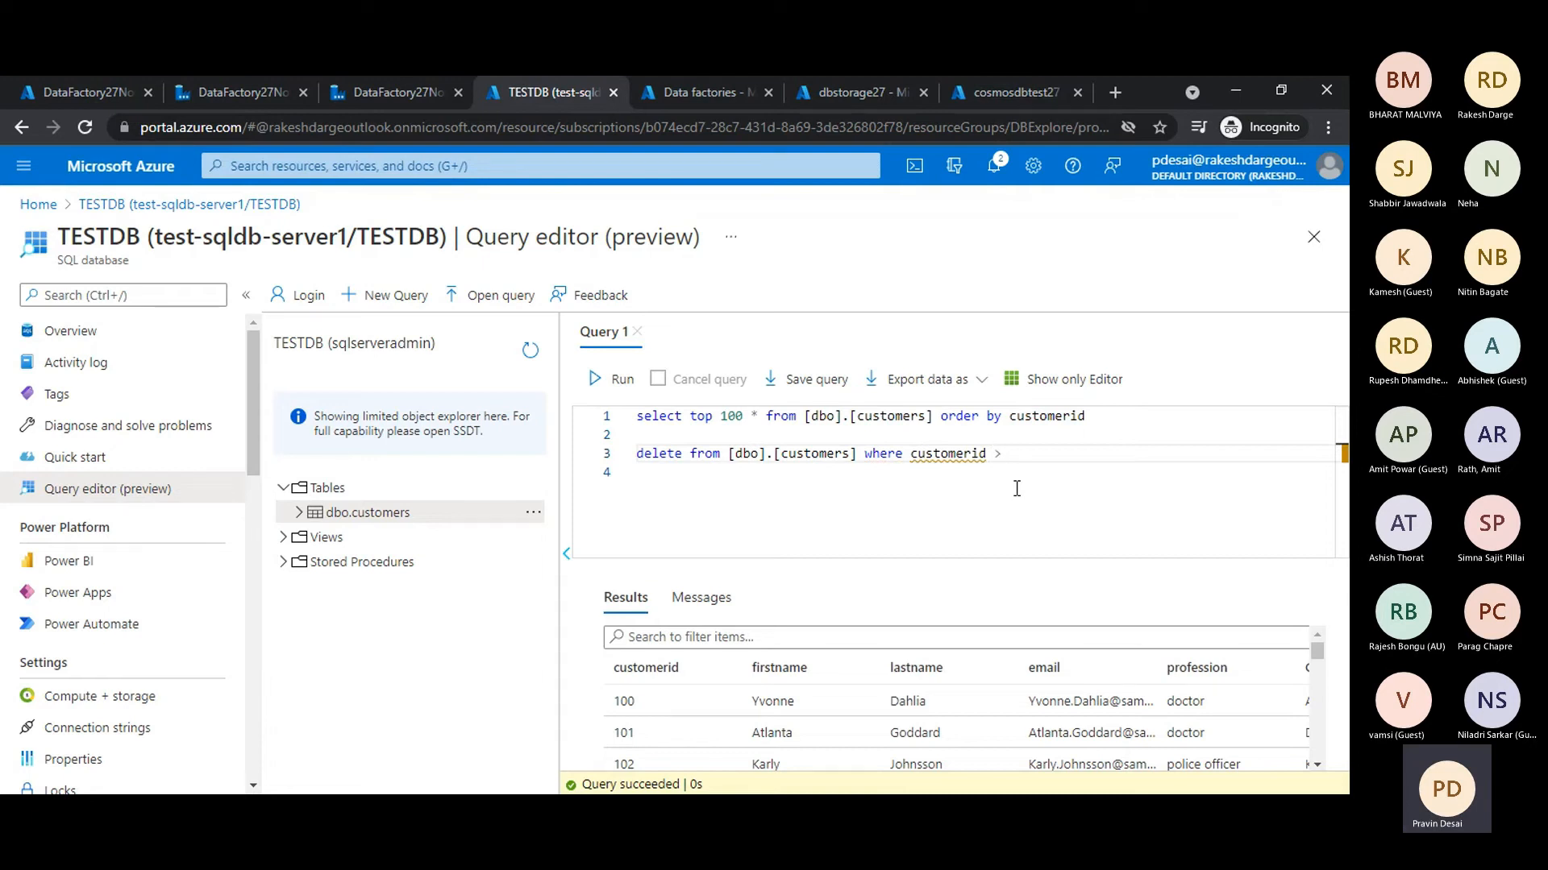
pyautogui.write(' 11')
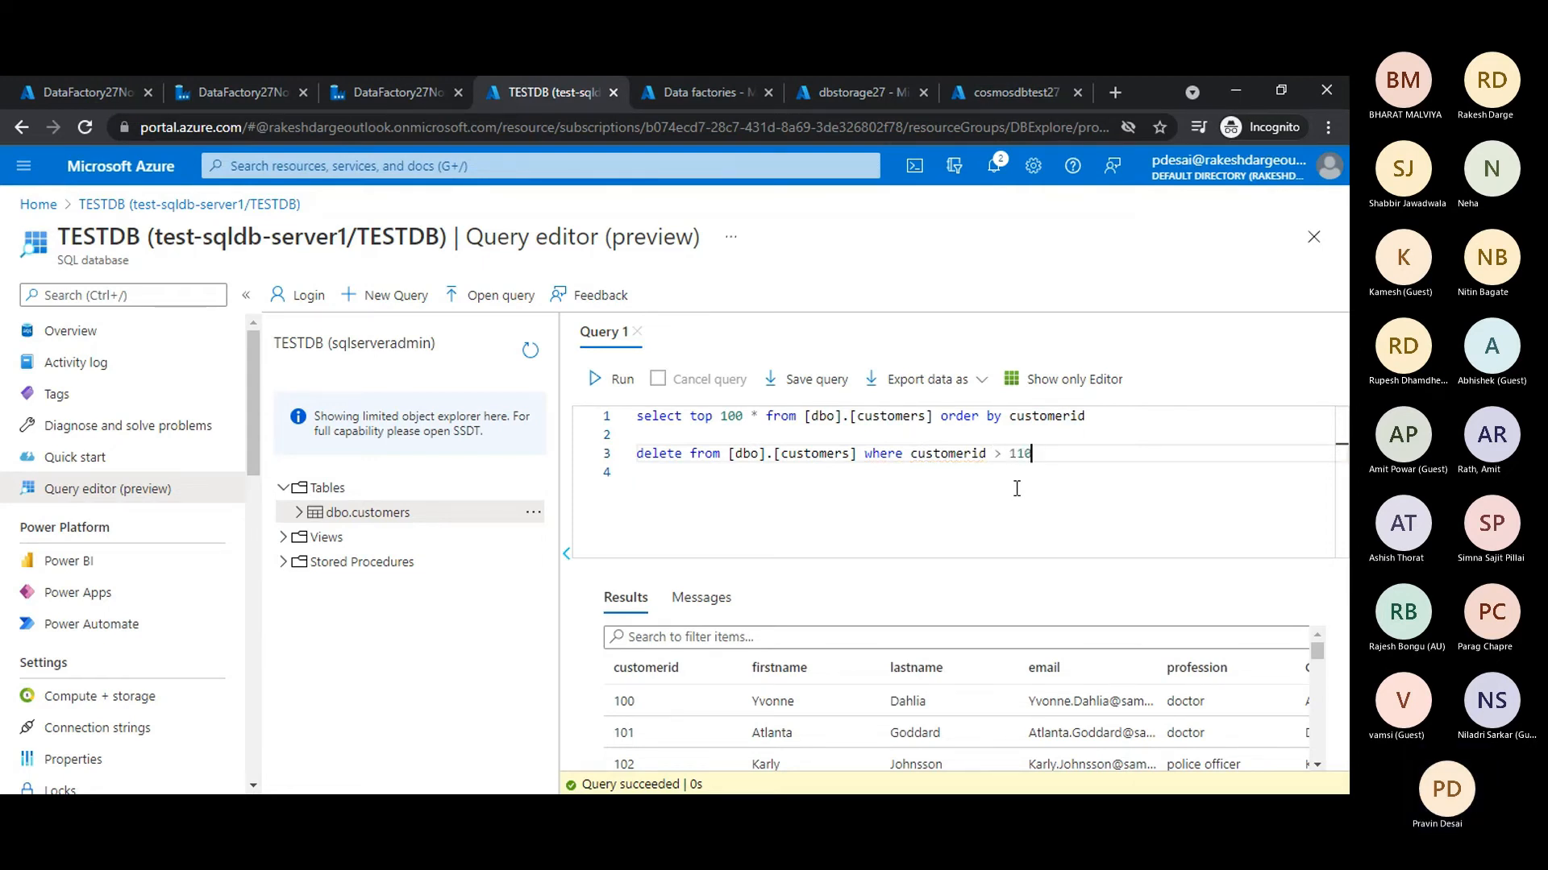
pyautogui.write('0')
pyautogui.moveTo(1038, 459); pyautogui.dragTo(622, 461)
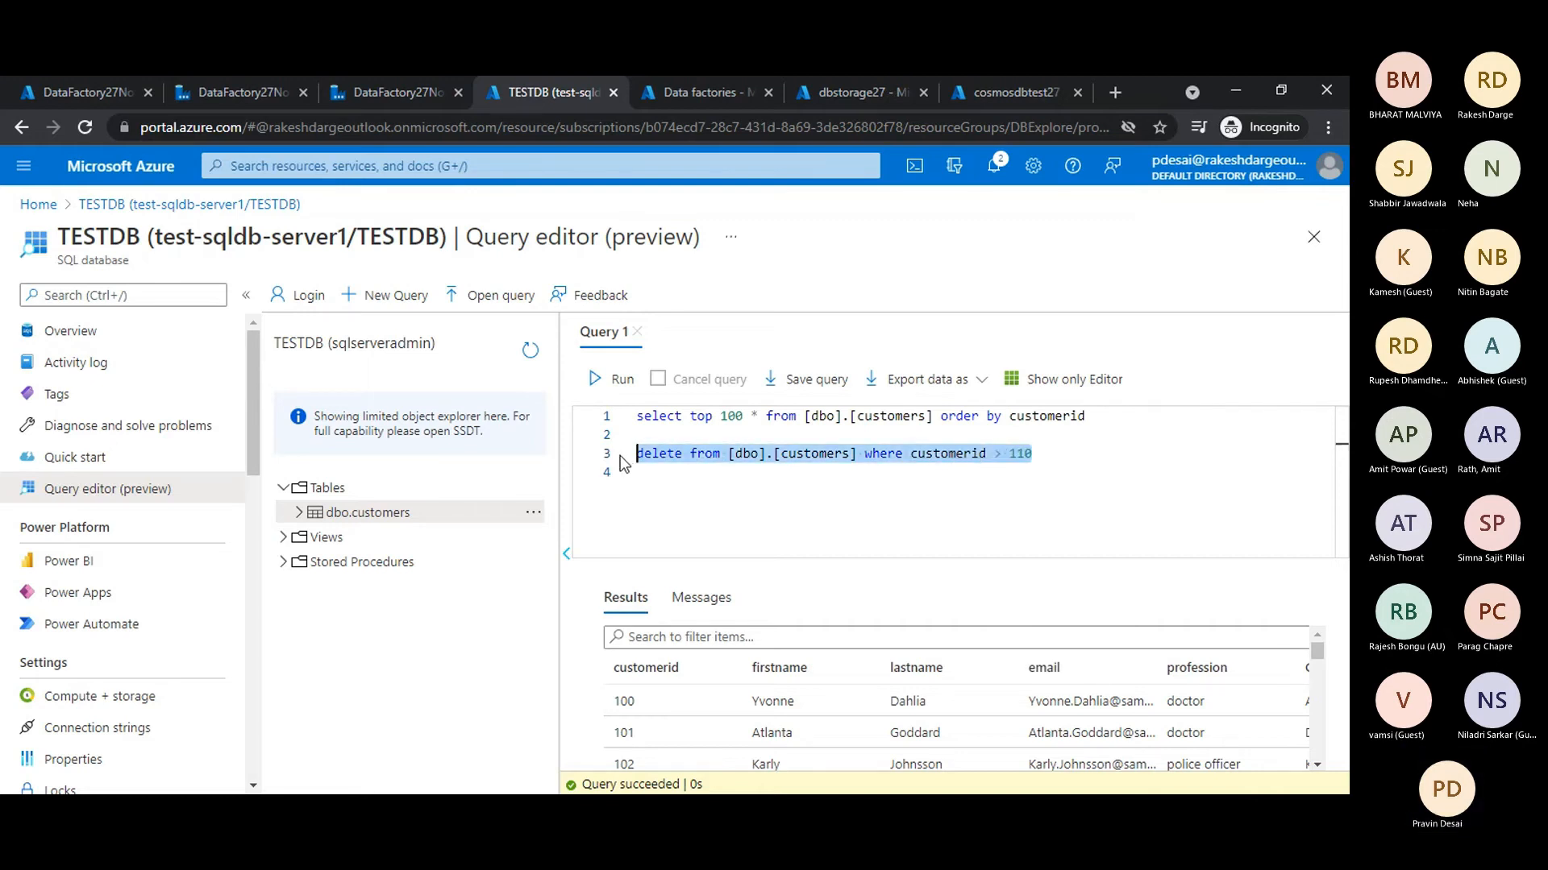
pyautogui.click(604, 380)
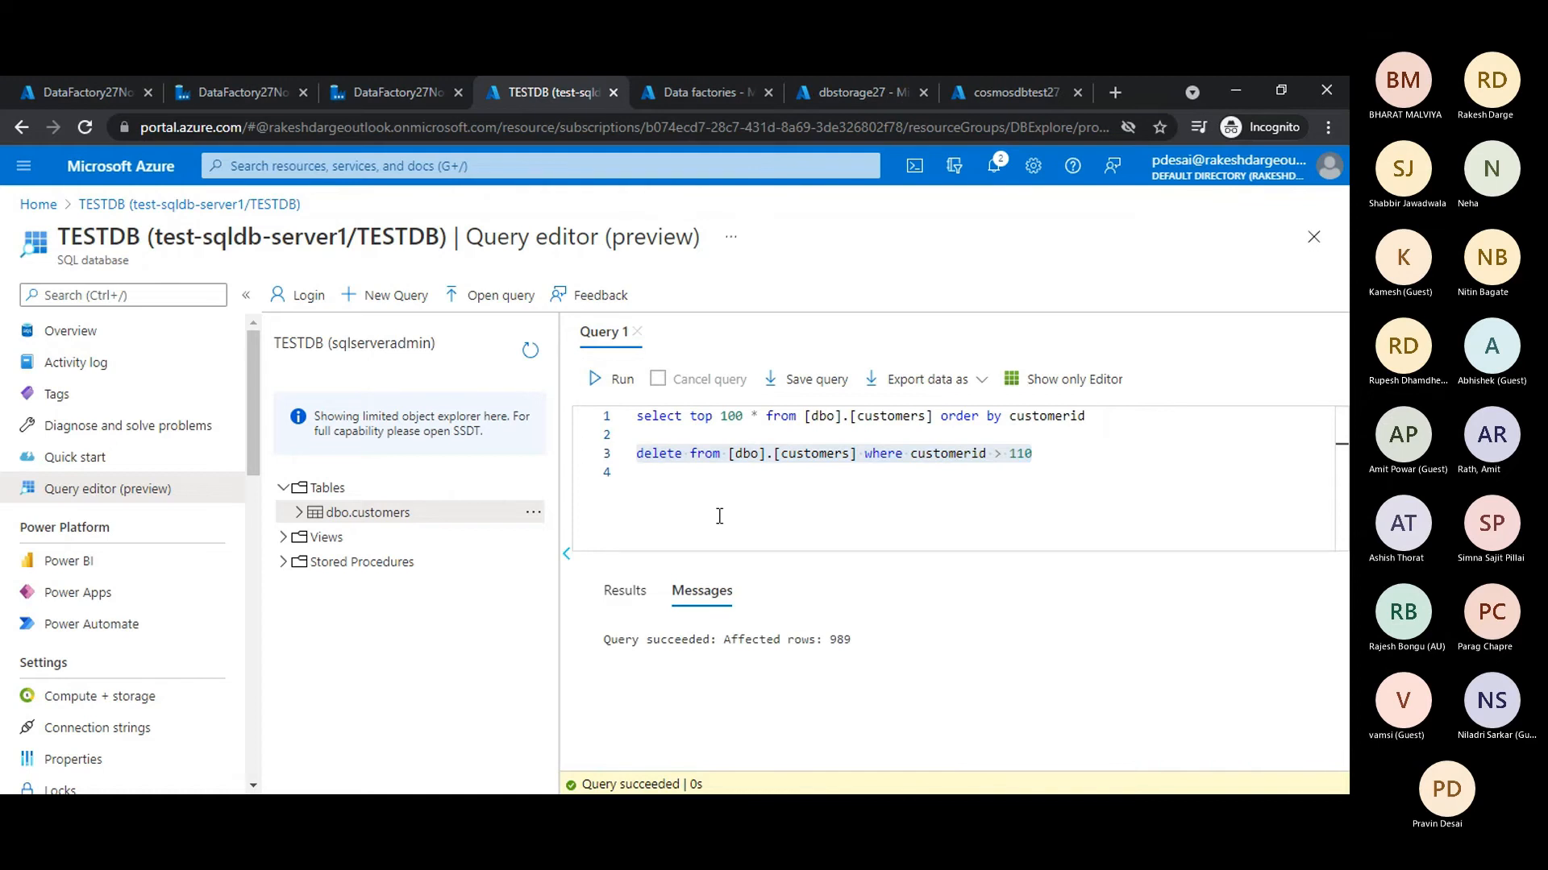
# - Remove the delete statement from the editor, then rerun the select query and check the returned customer rows down to the last one
pyautogui.click(1031, 473)
pyautogui.moveTo(1039, 461); pyautogui.dragTo(648, 453)
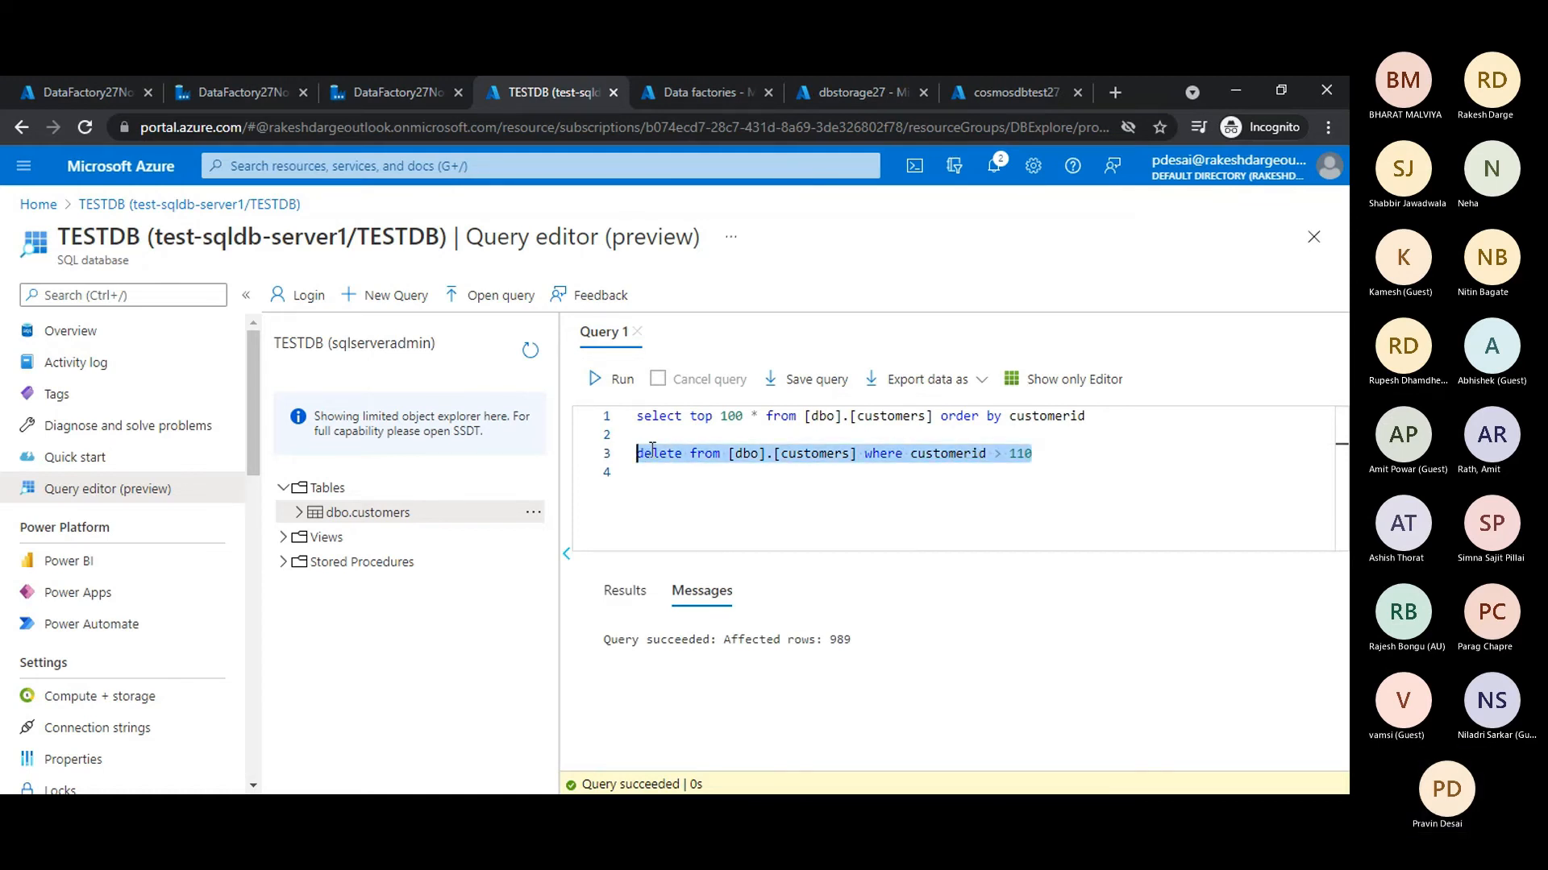
pyautogui.press('BackSpace')
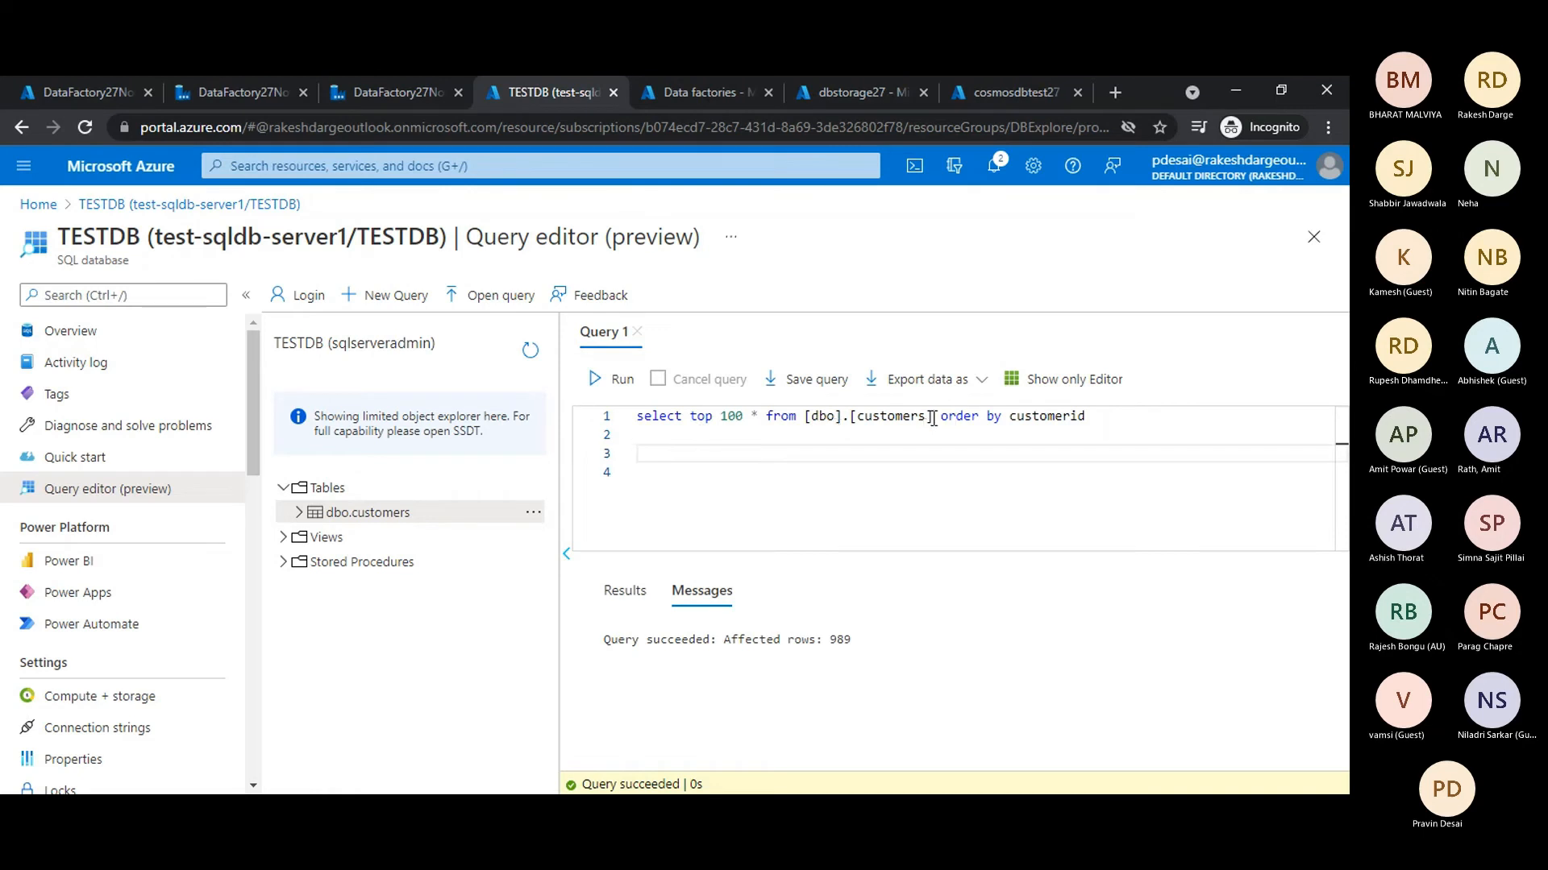
pyautogui.click(622, 379)
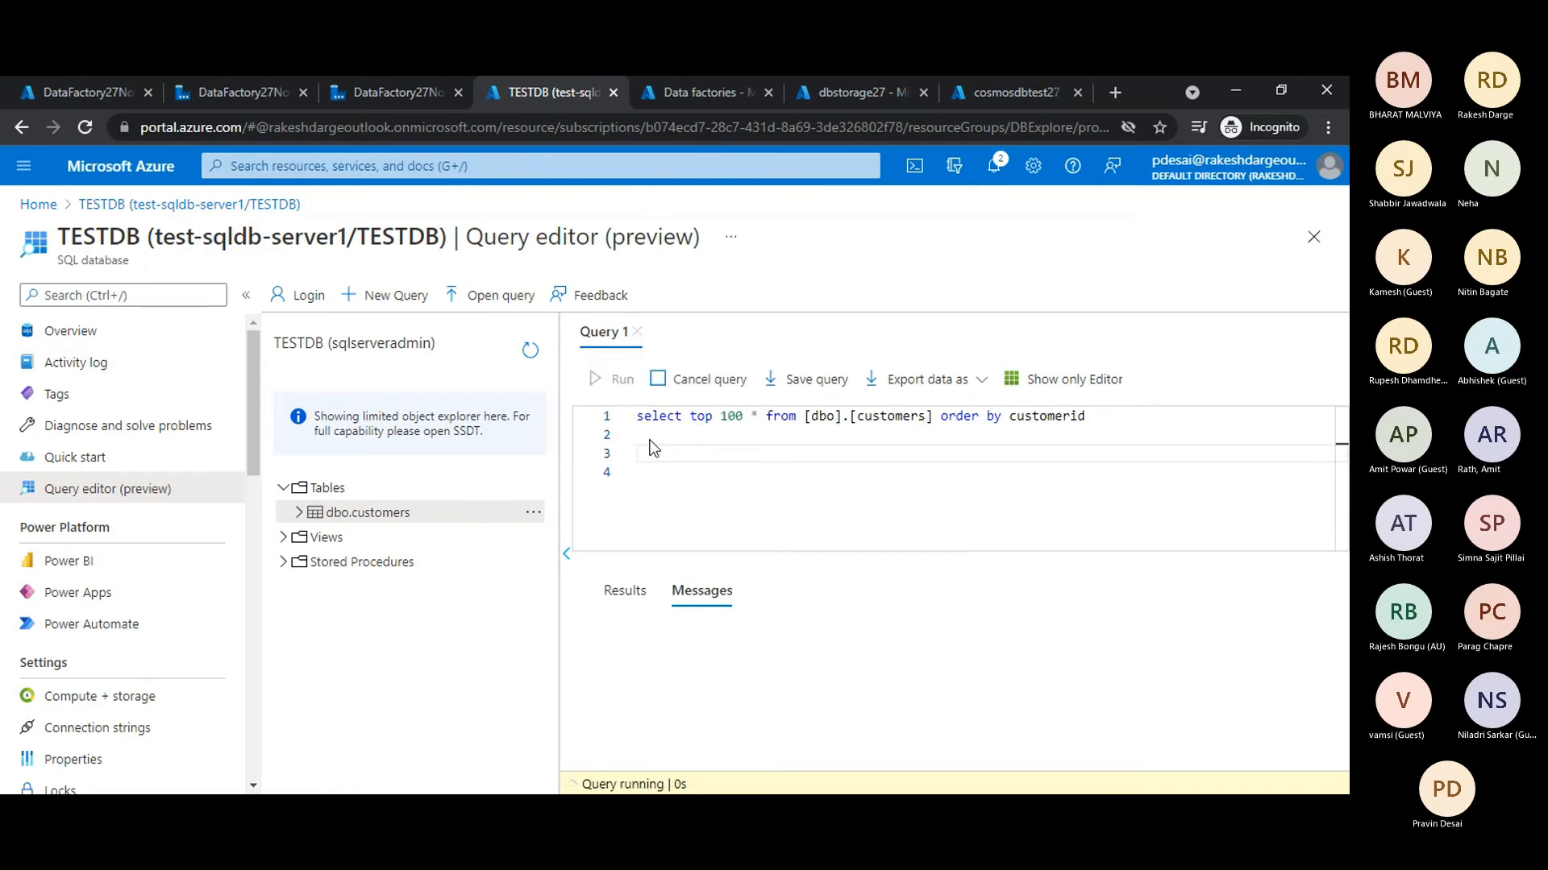
pyautogui.click(733, 554)
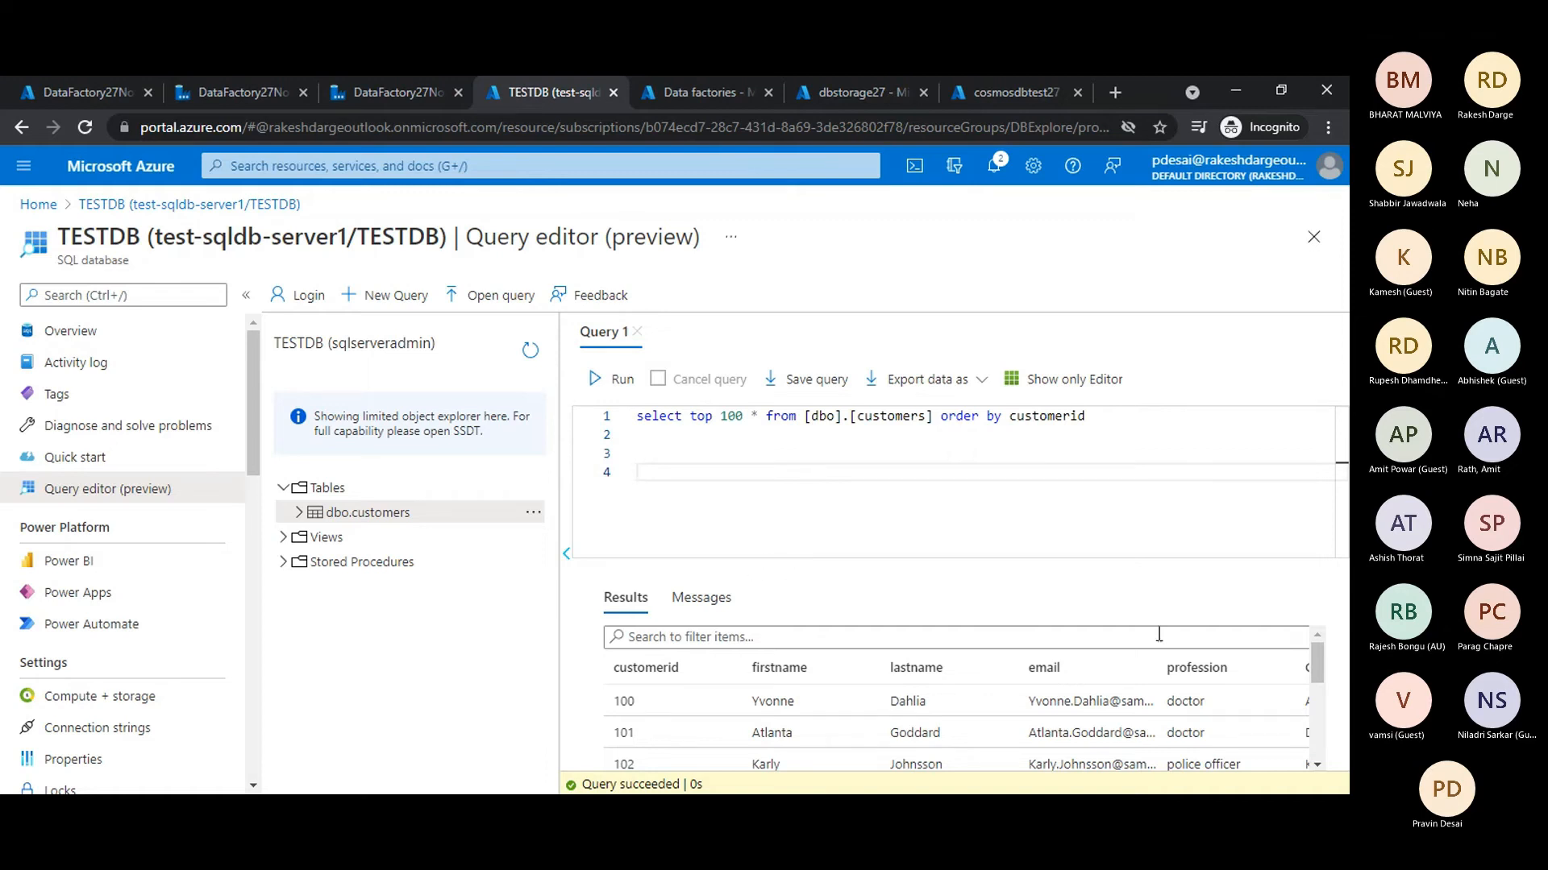
pyautogui.moveTo(1326, 680)
pyautogui.mouseDown()
pyautogui.moveTo(1314, 762)
pyautogui.moveTo(1326, 657)
pyautogui.mouseUp()
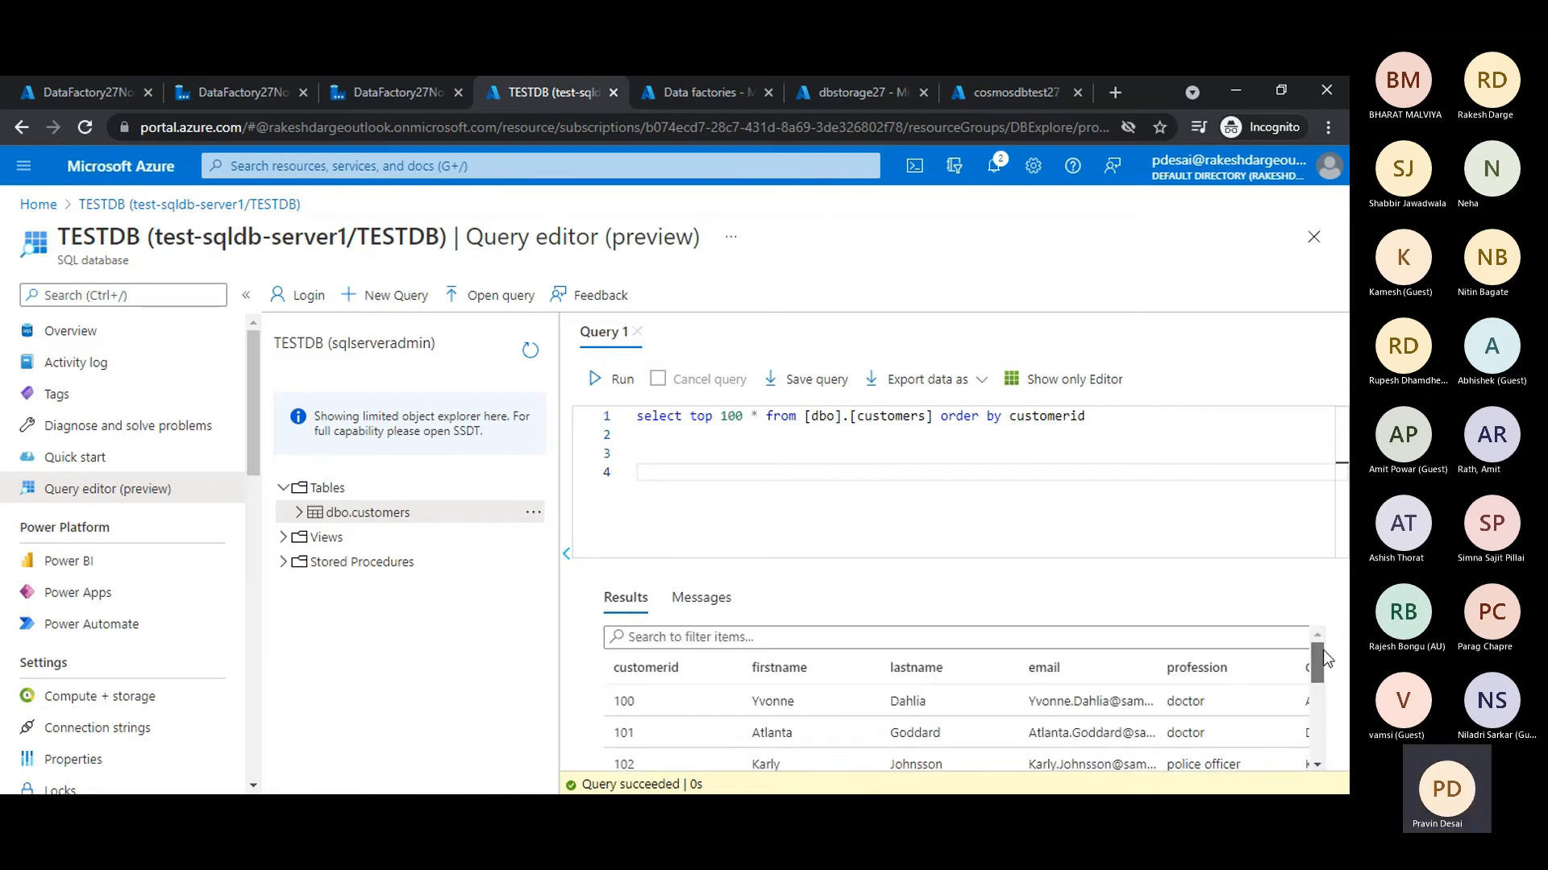
pyautogui.click(773, 468)
pyautogui.scroll(-3, 1260, 746)
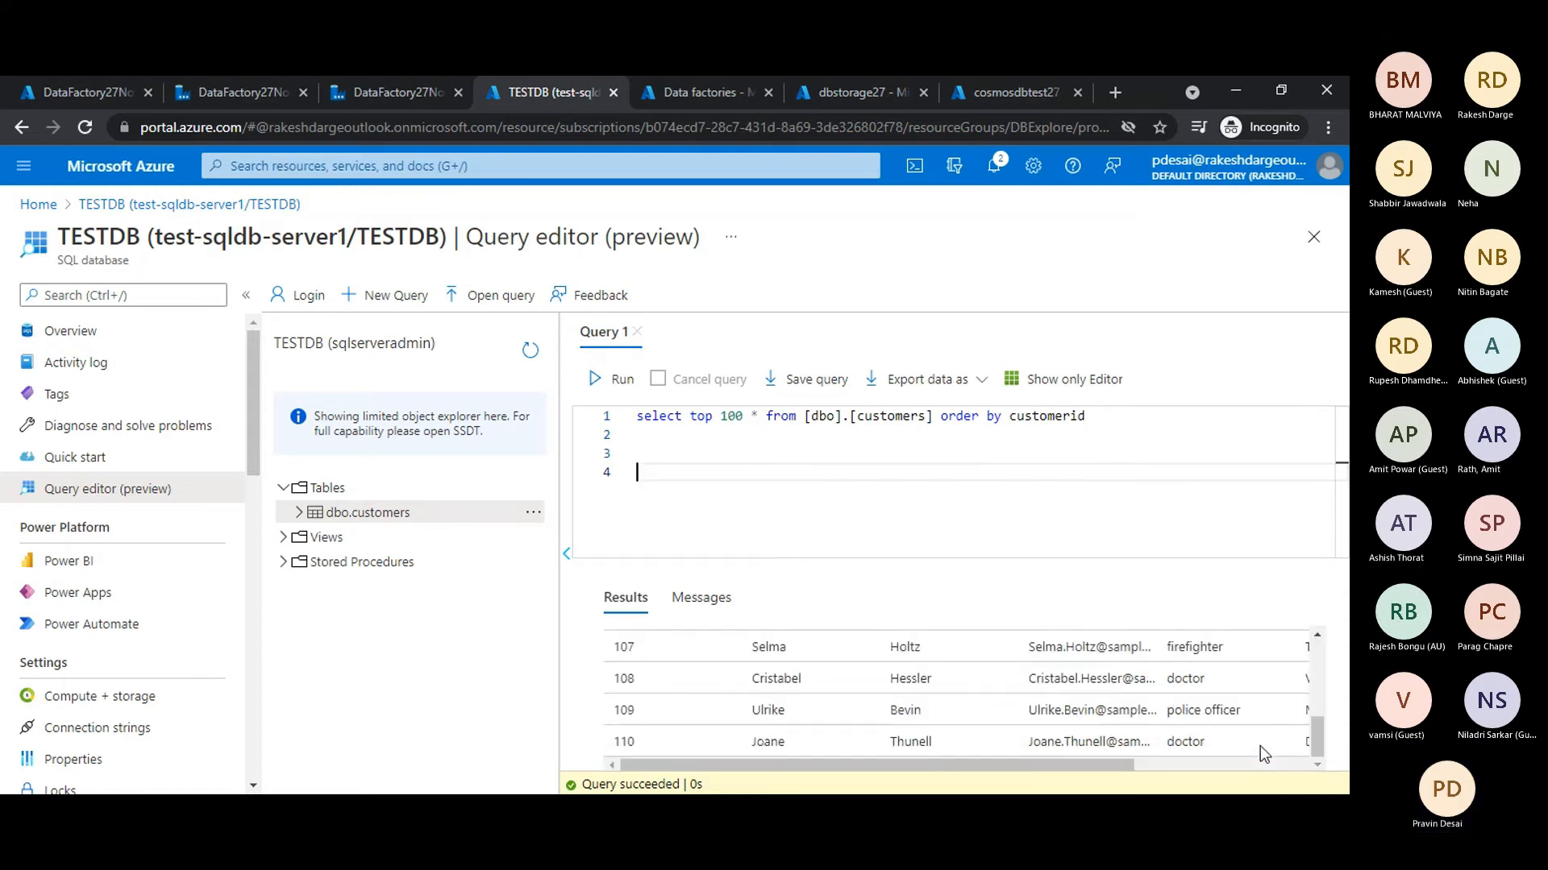
pyautogui.scroll(3, 1174, 716)
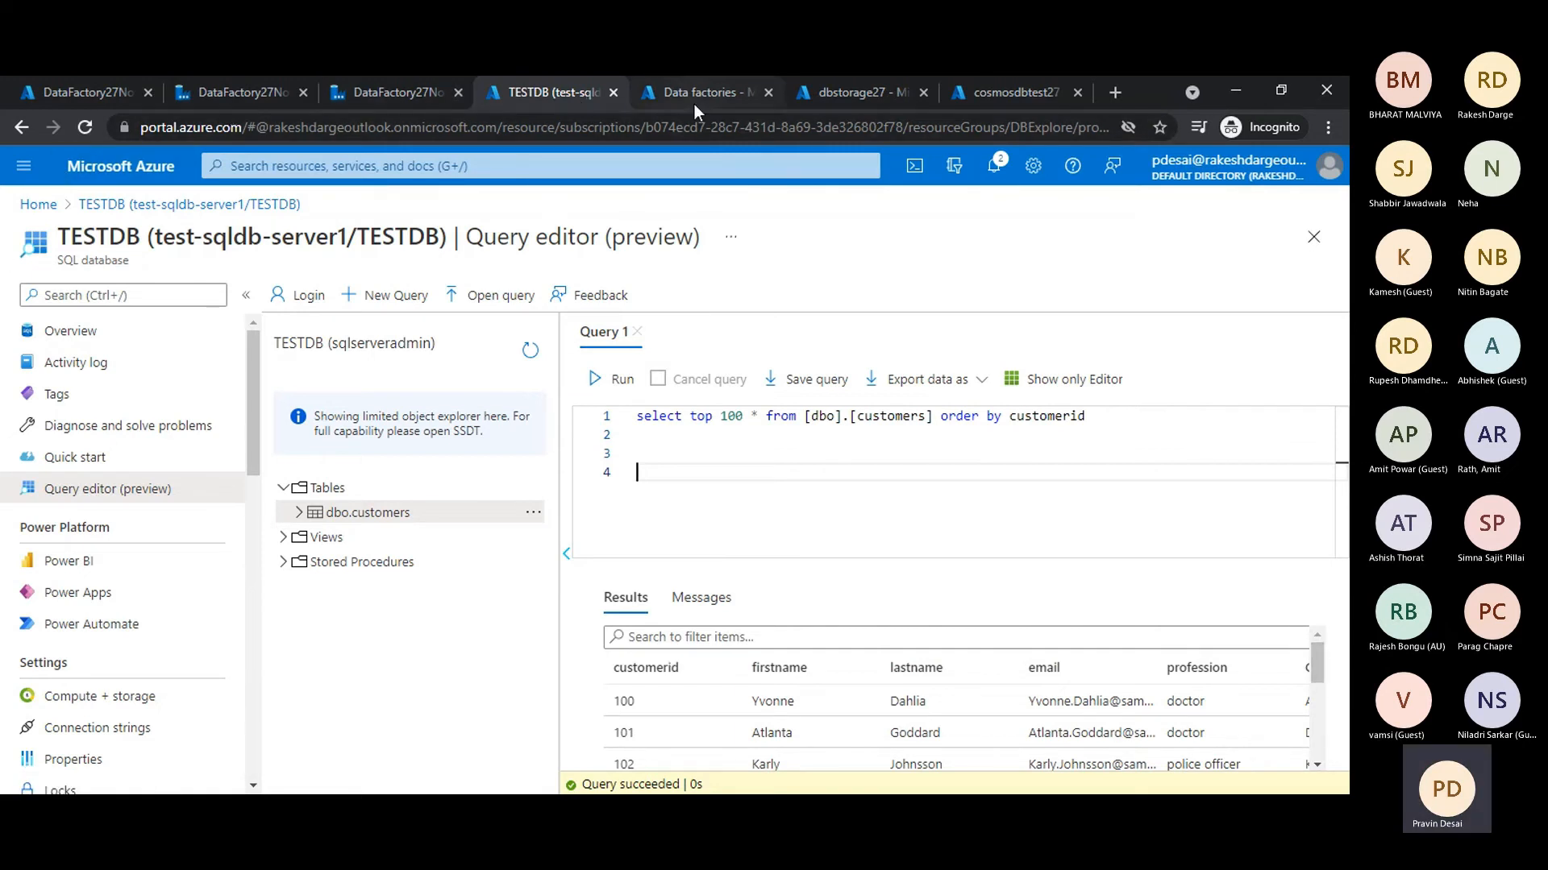
# - Return to the DataFactory27Nov21 studio showing the file_to_sqldb_27Nov run and open its authoring workspace
pyautogui.click(990, 90)
pyautogui.click(869, 89)
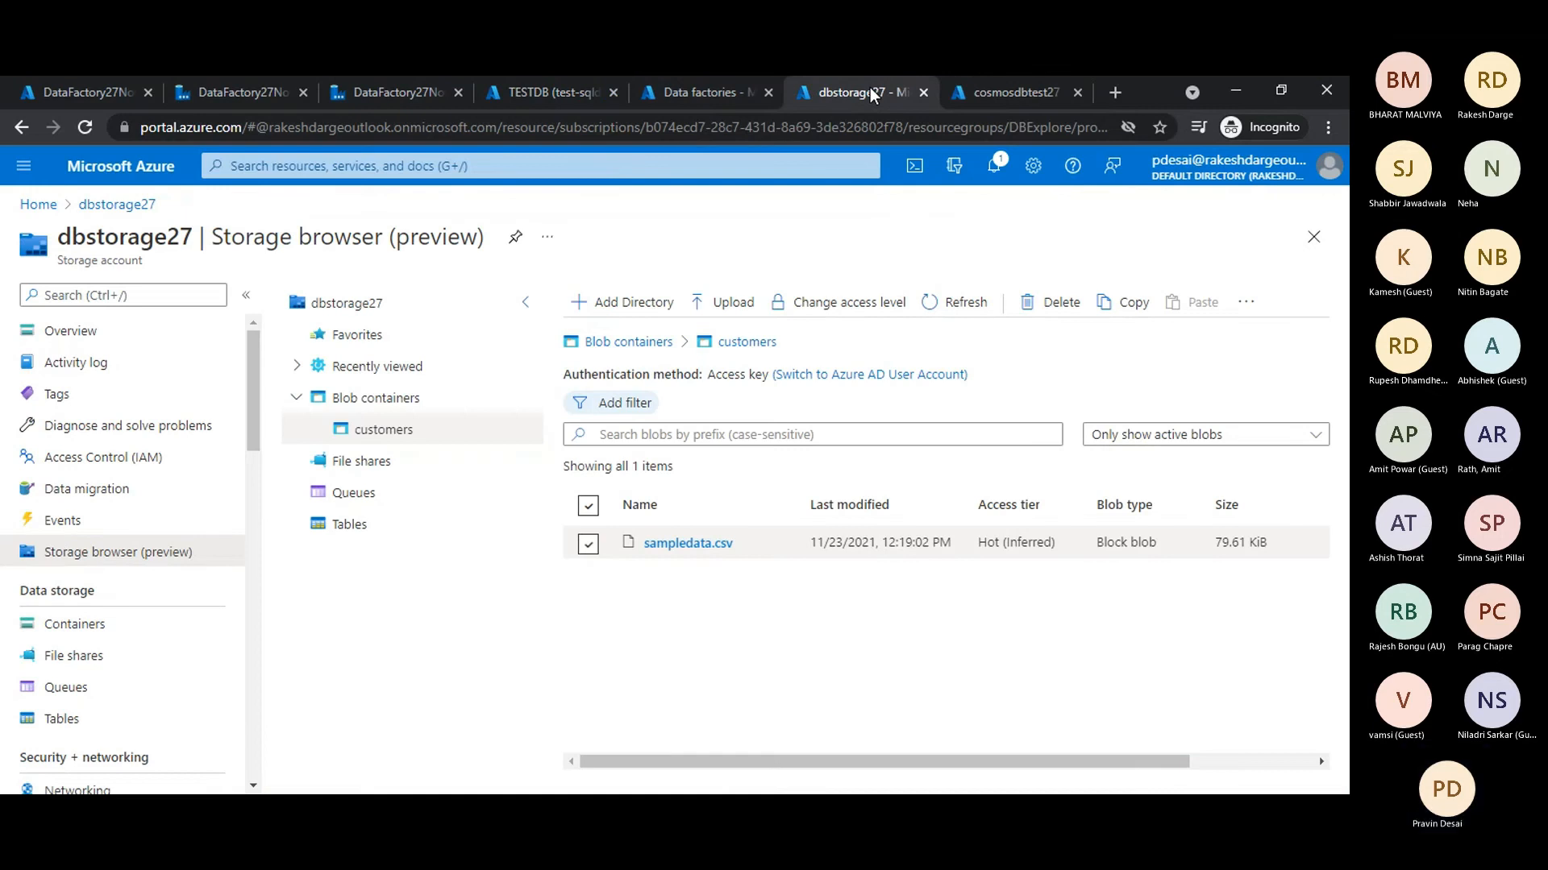
pyautogui.click(690, 94)
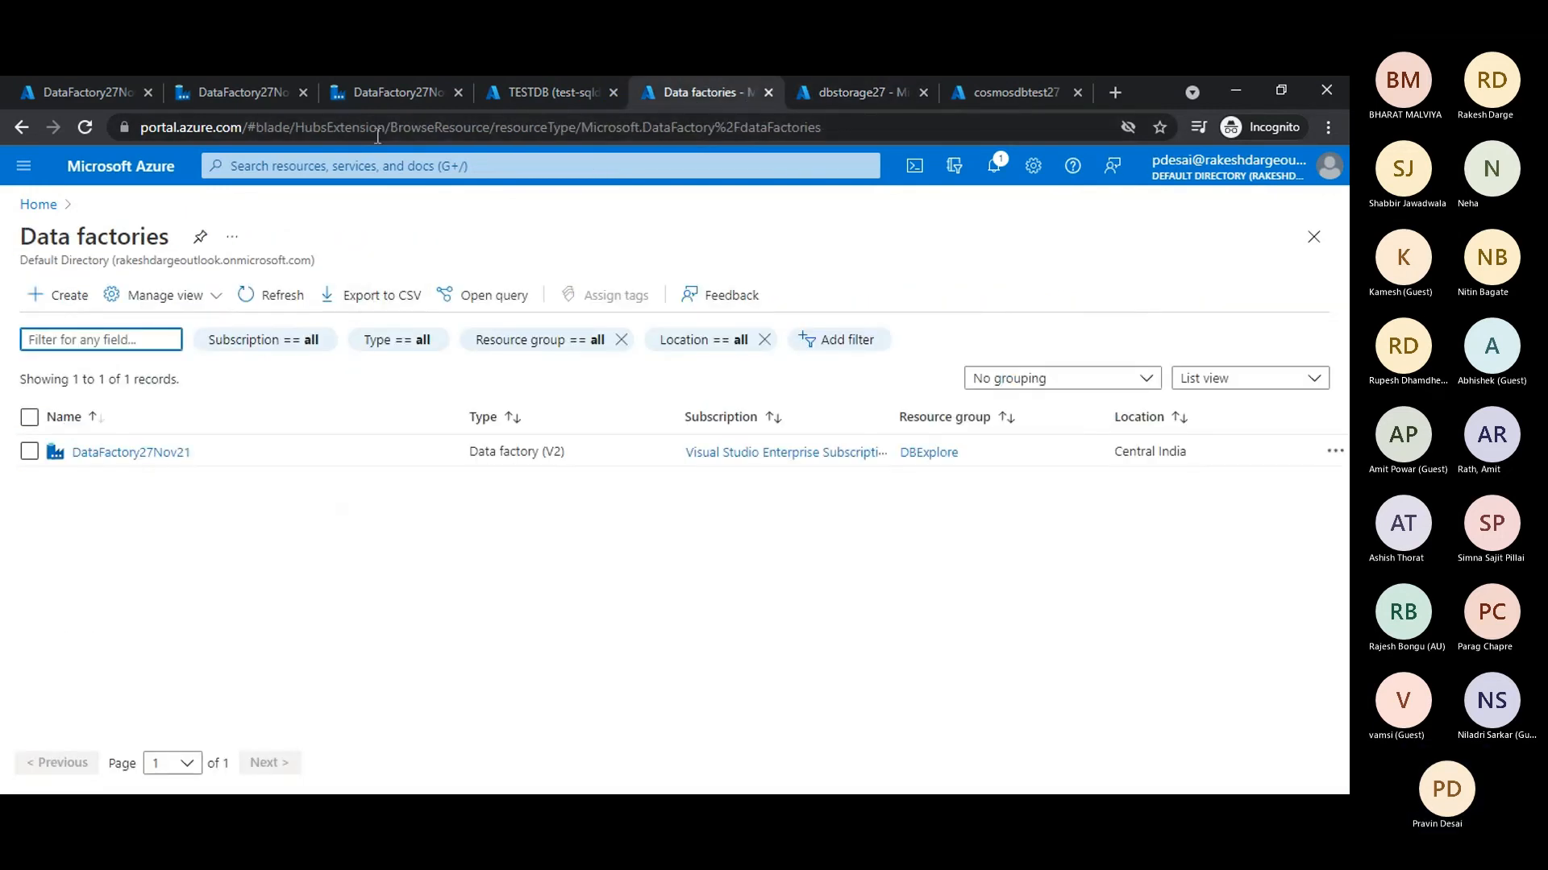
pyautogui.click(397, 91)
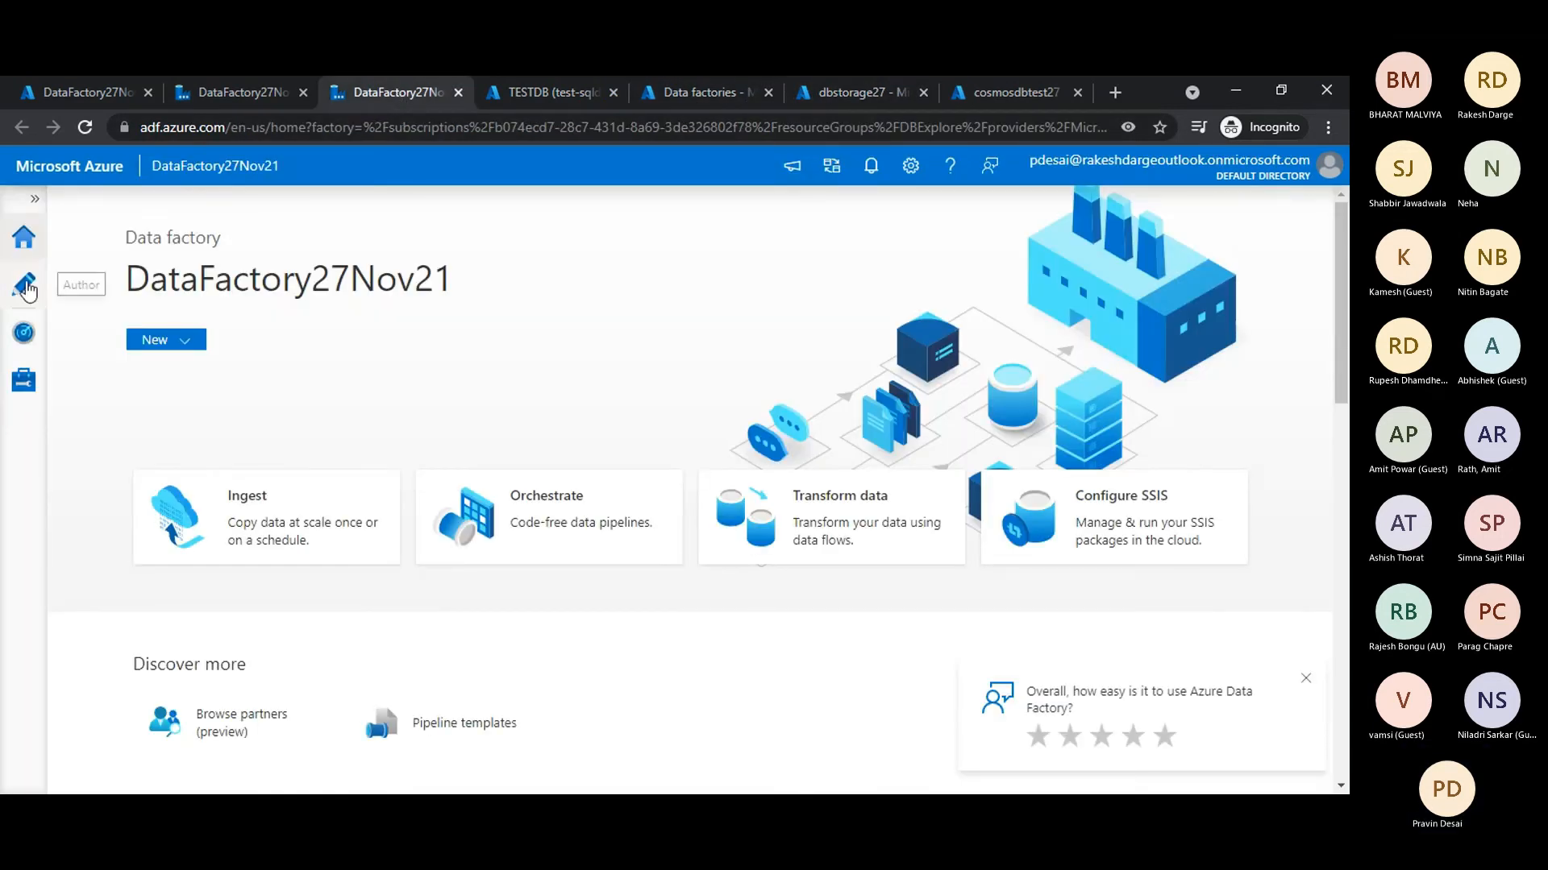
pyautogui.click(248, 90)
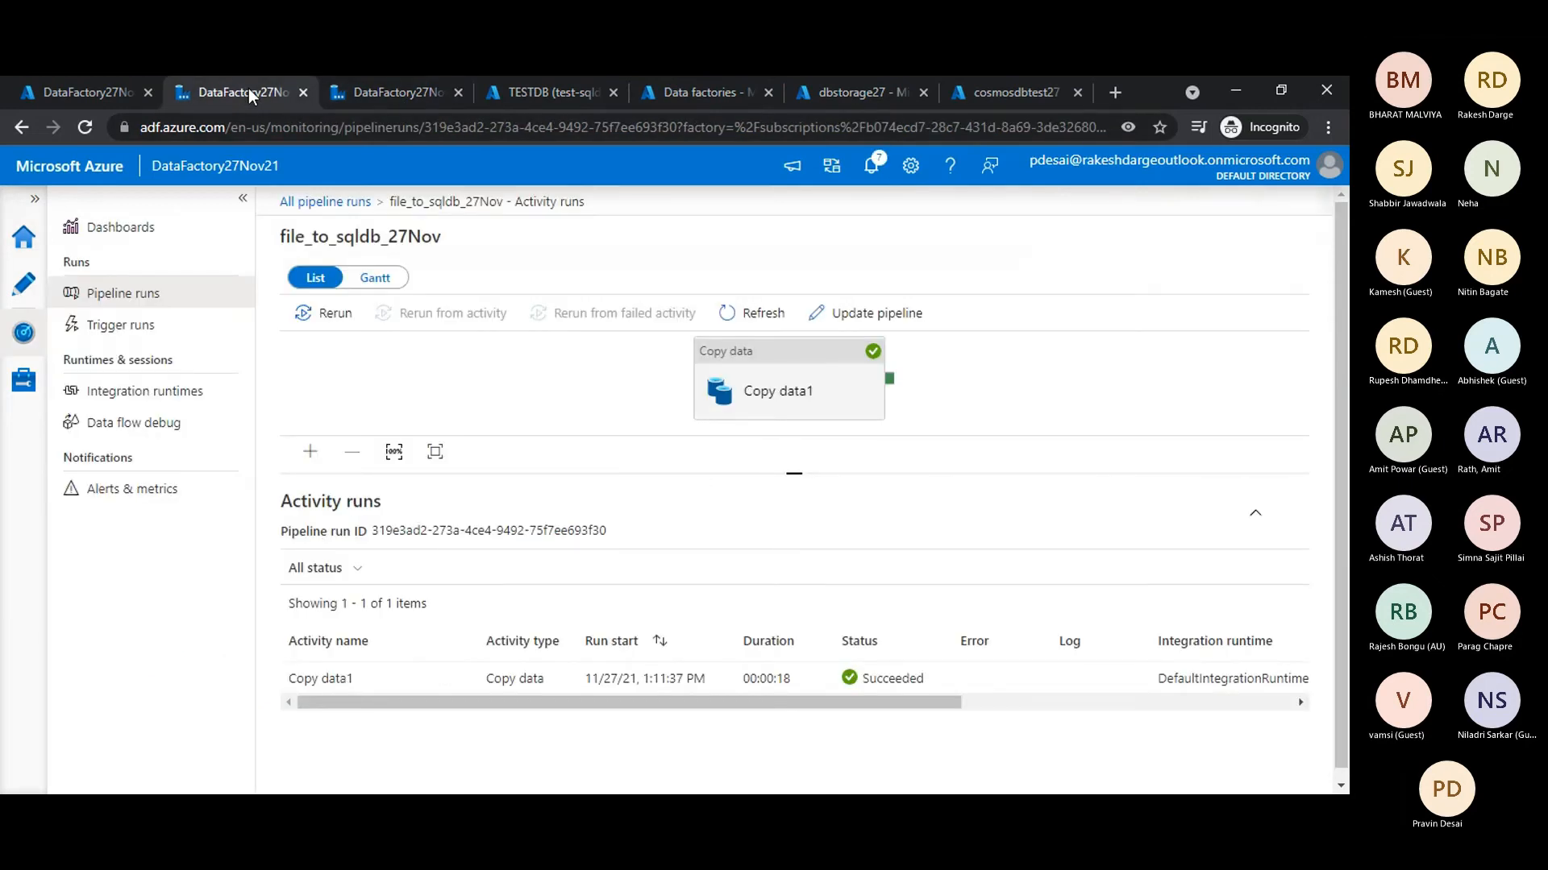
pyautogui.click(11, 296)
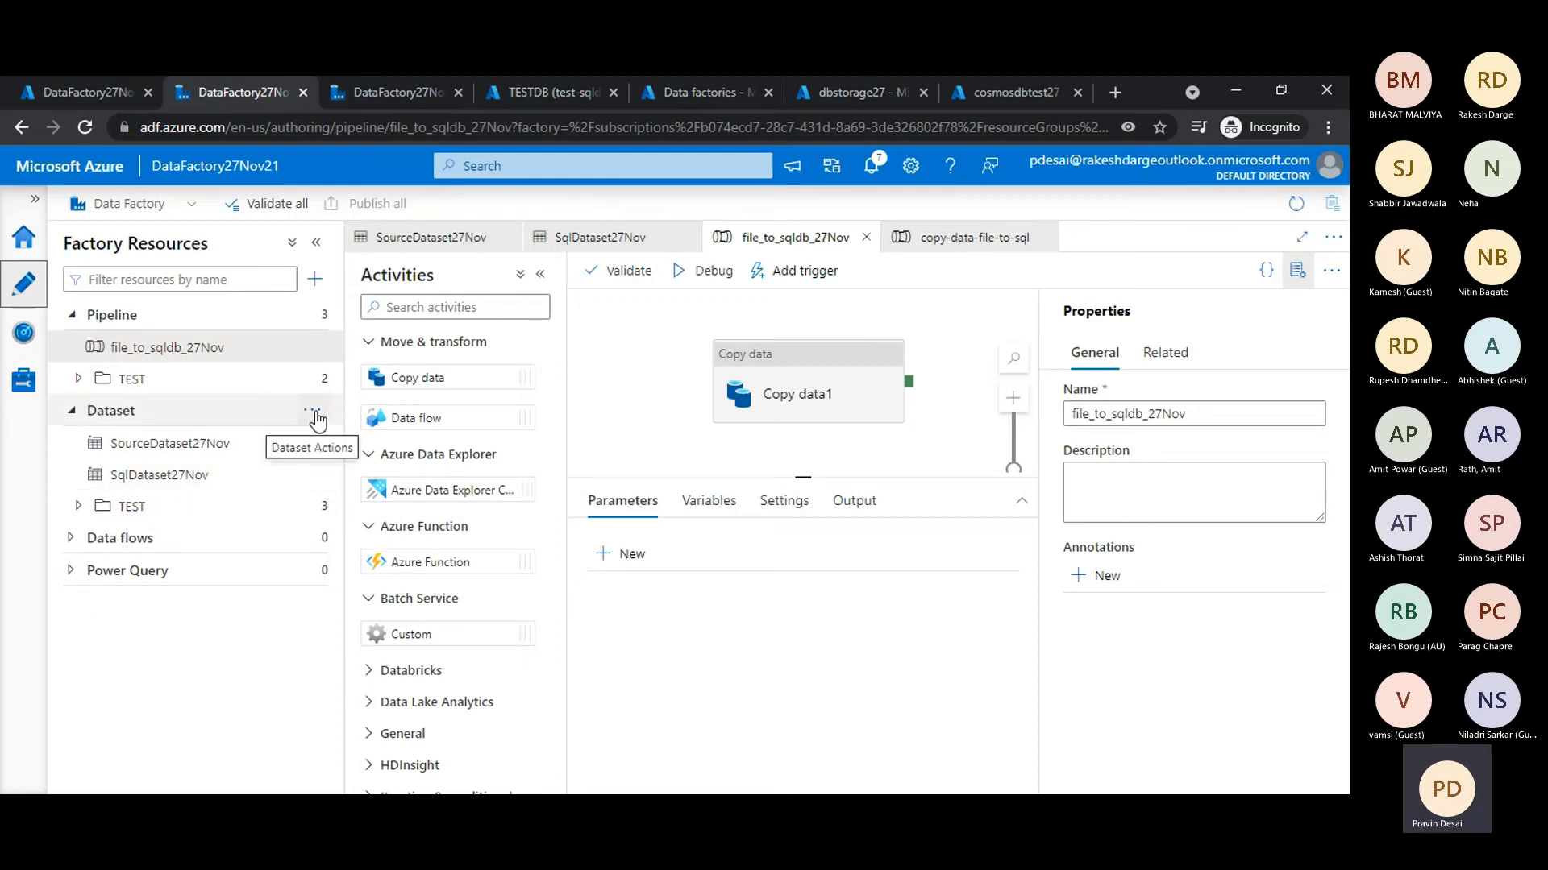
pyautogui.click(315, 414)
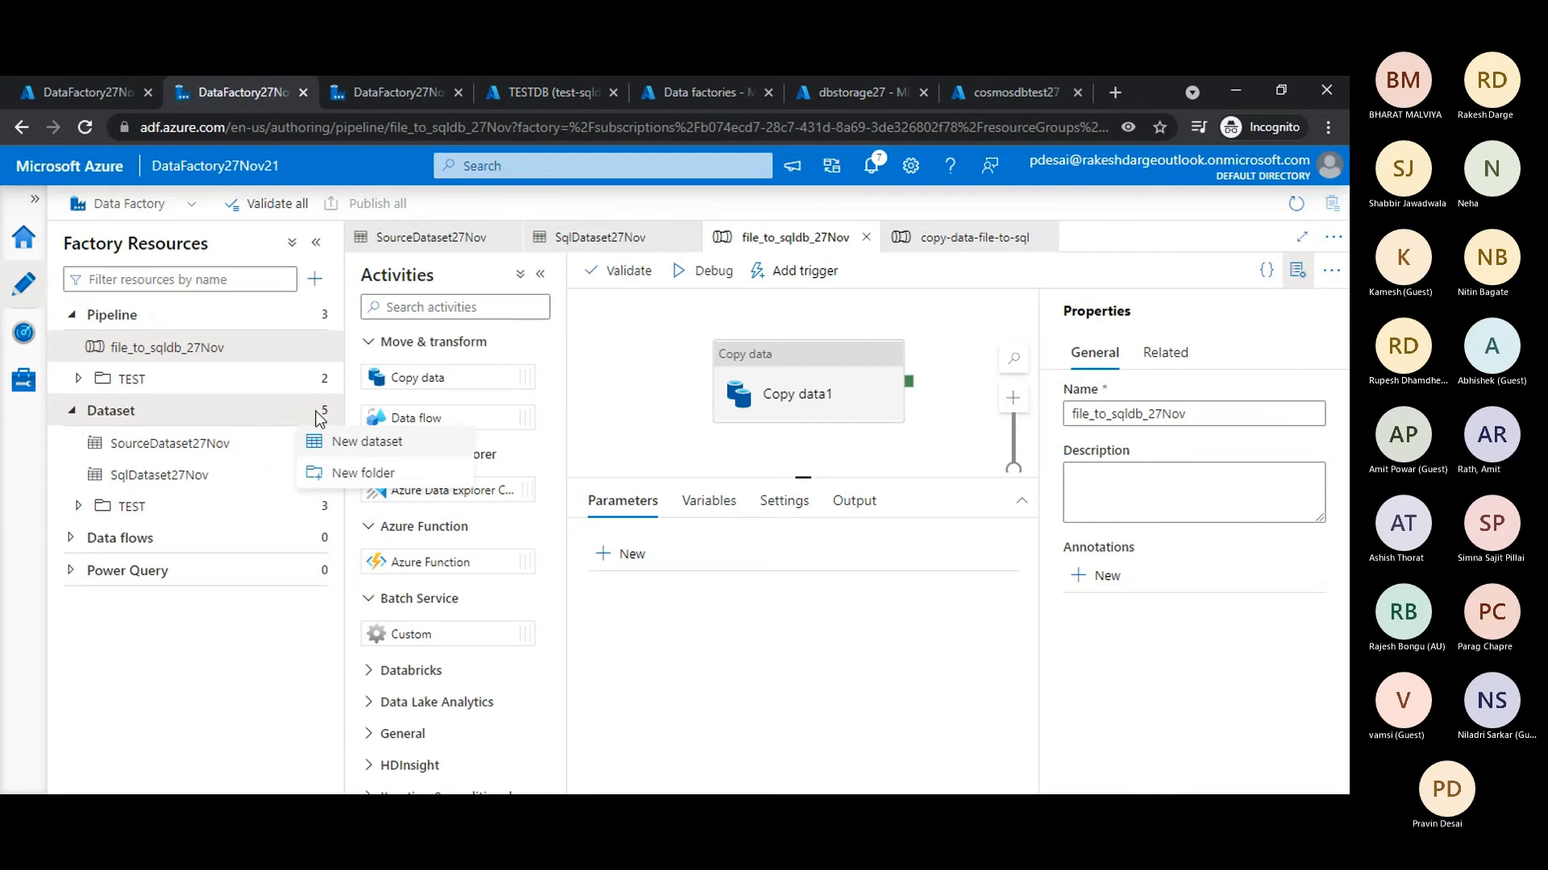
pyautogui.click(355, 445)
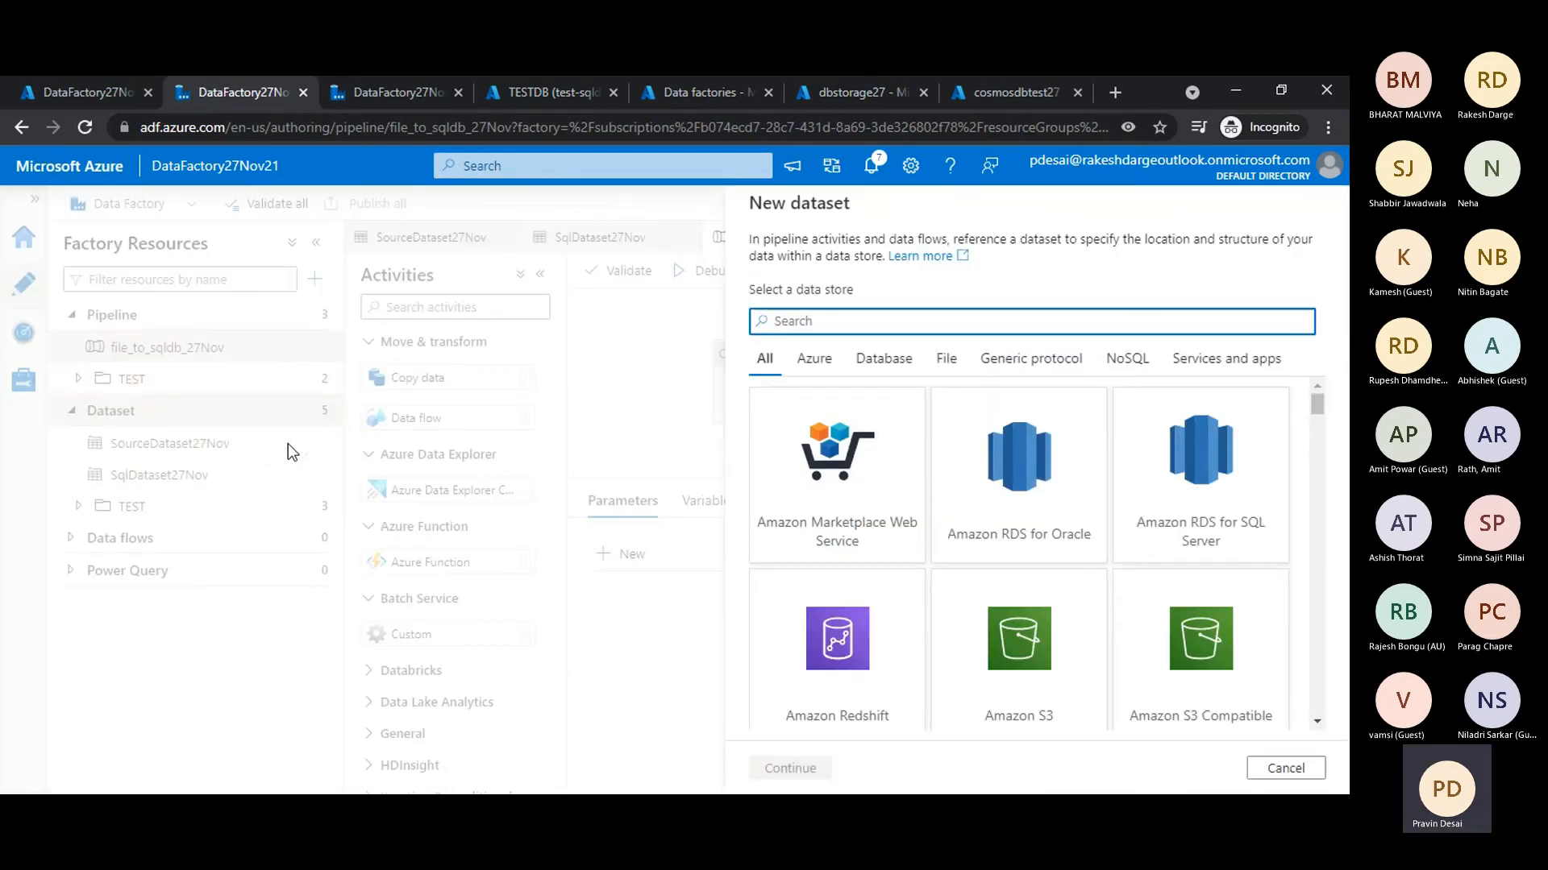
pyautogui.click(1285, 768)
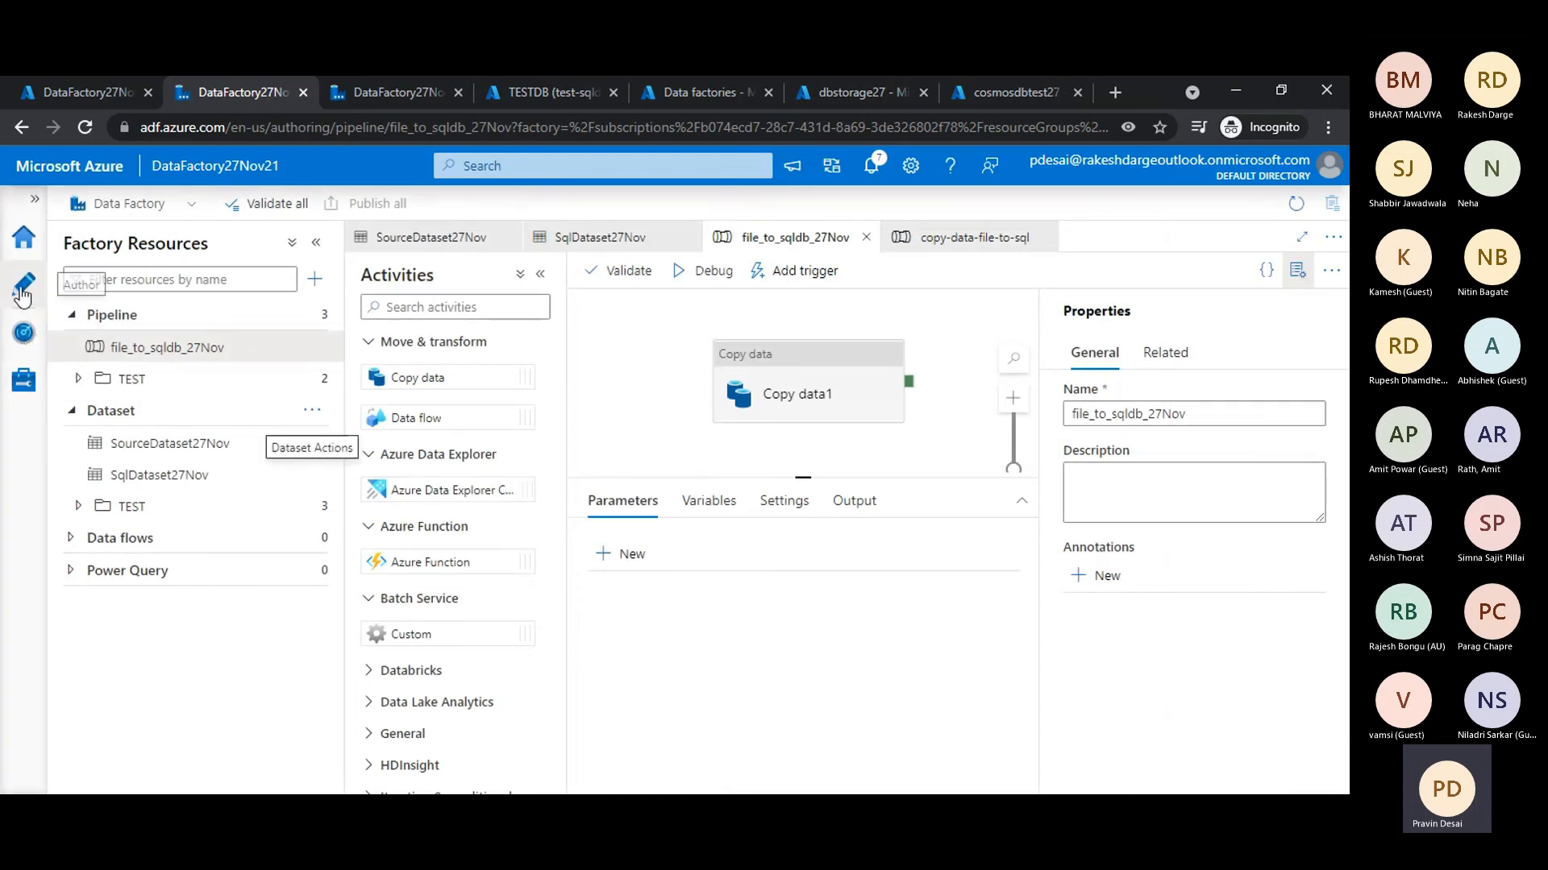
# - Start a new linked service in the data factory, searching the data stores for "Cosm" and choosing Azure Cosmos DB (SQL API)
pyautogui.click(23, 379)
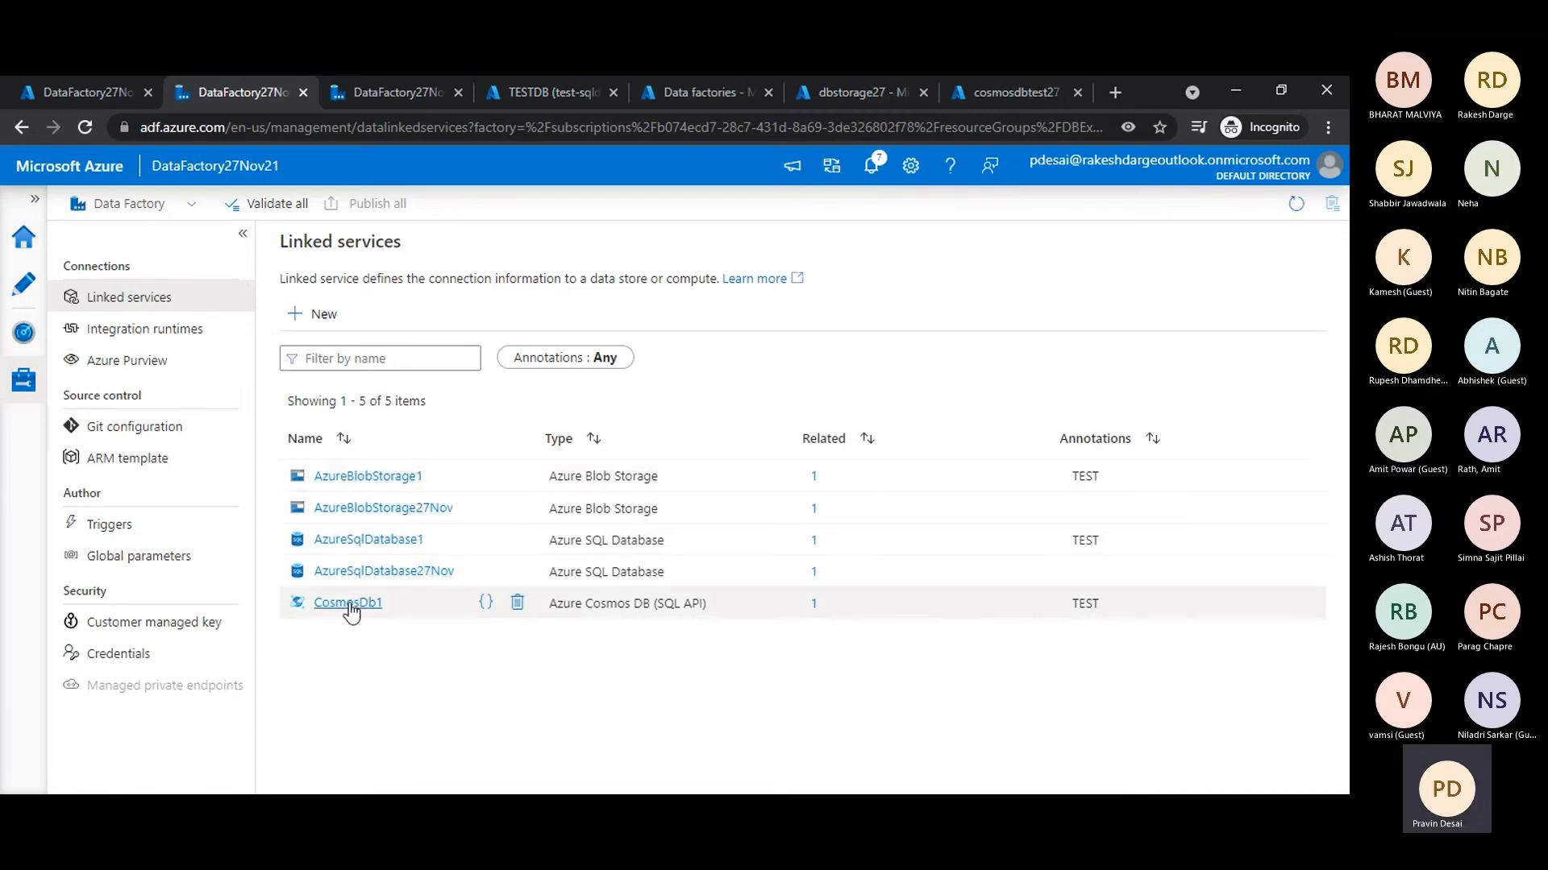
pyautogui.click(316, 316)
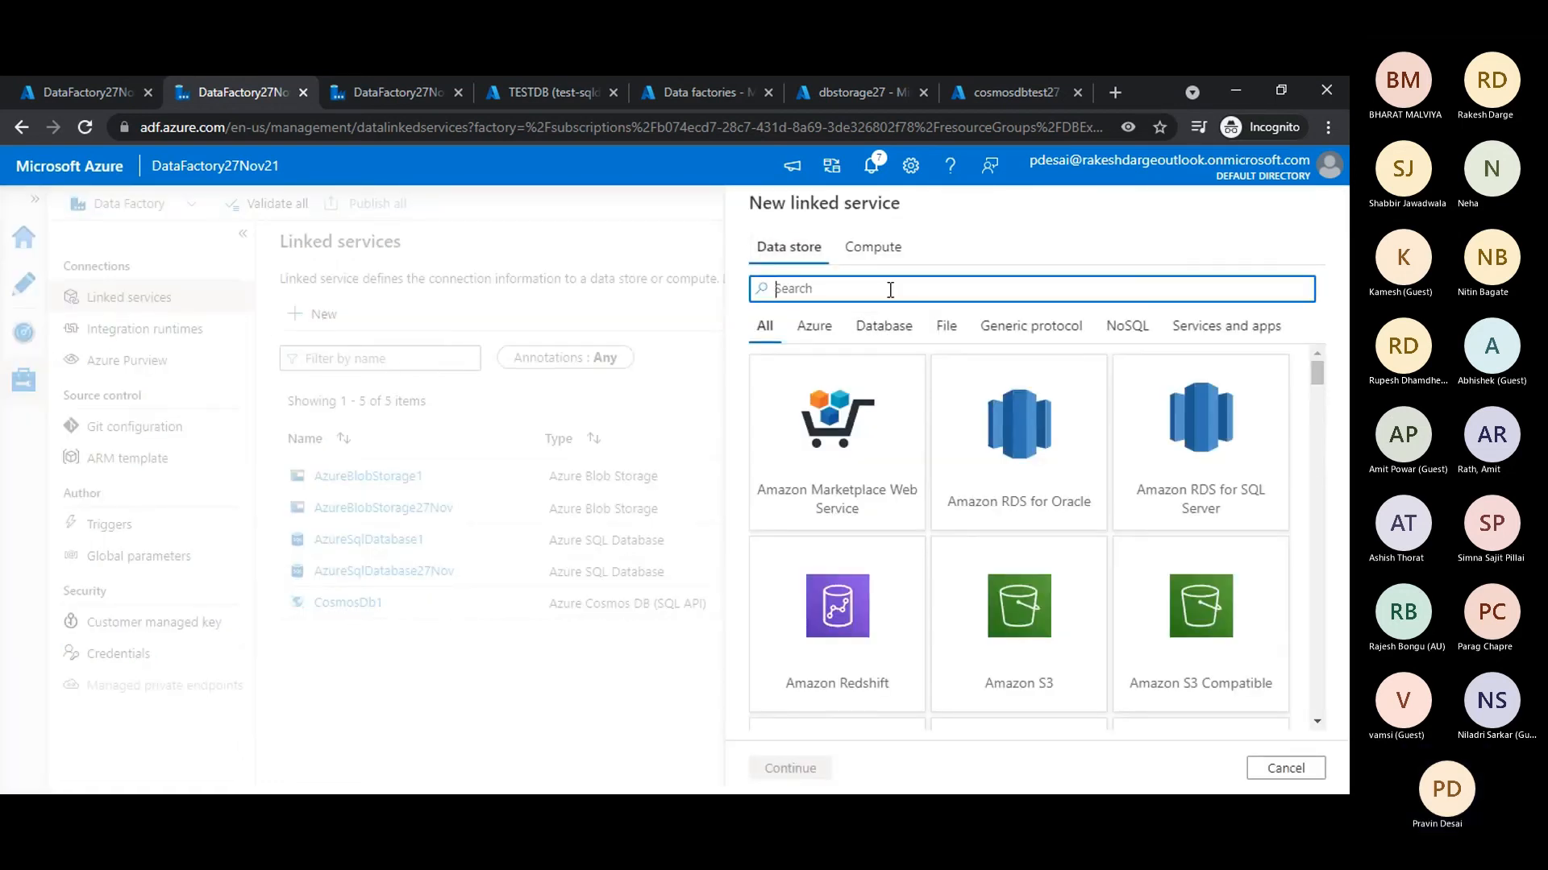
pyautogui.write('cos')
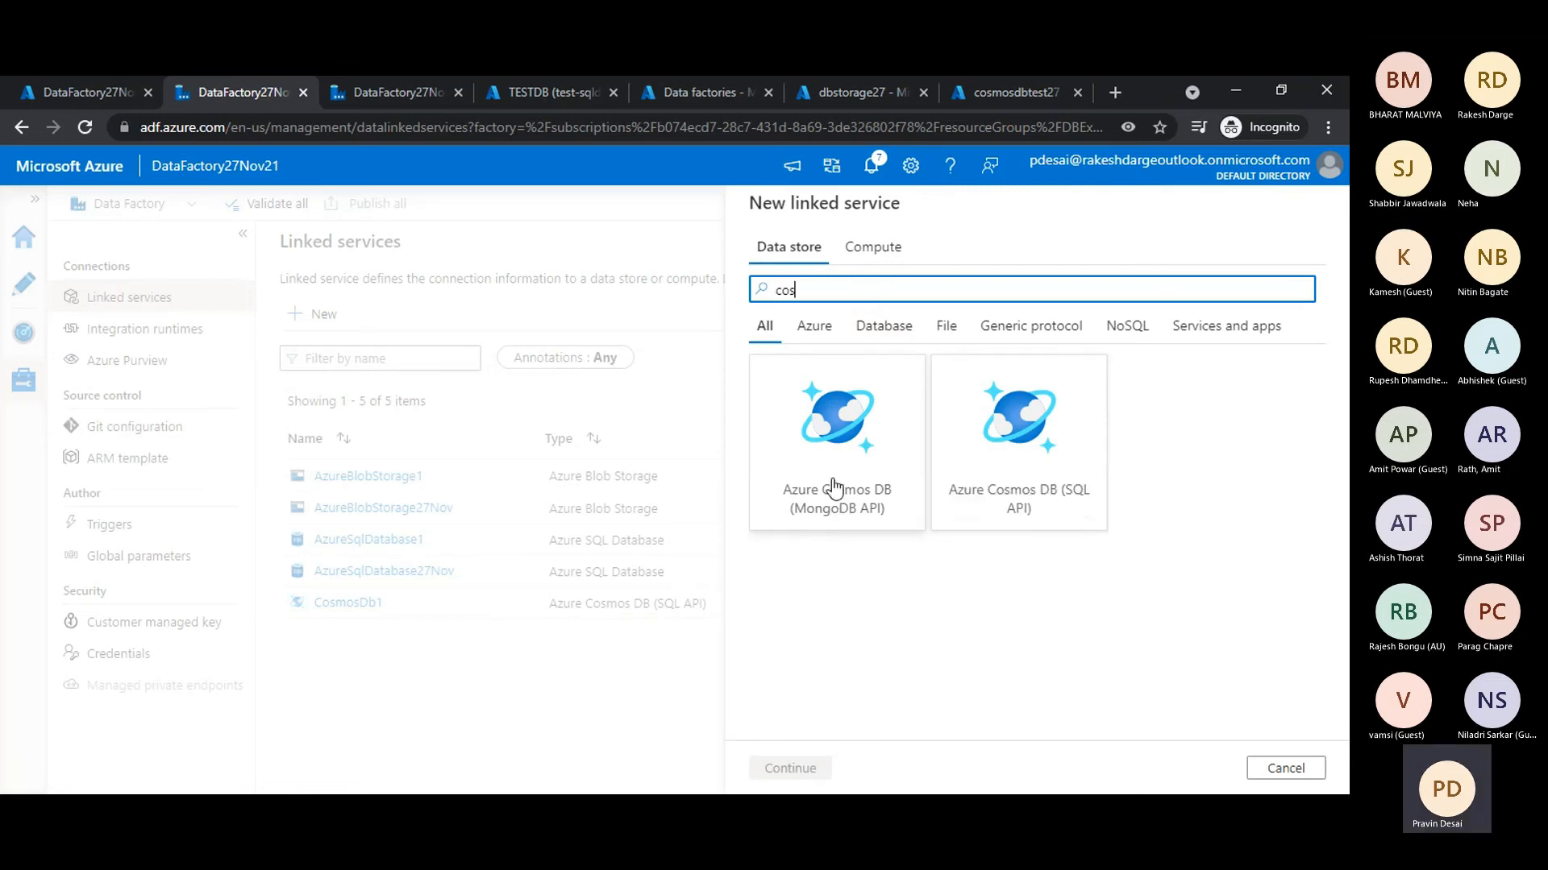
pyautogui.click(1030, 440)
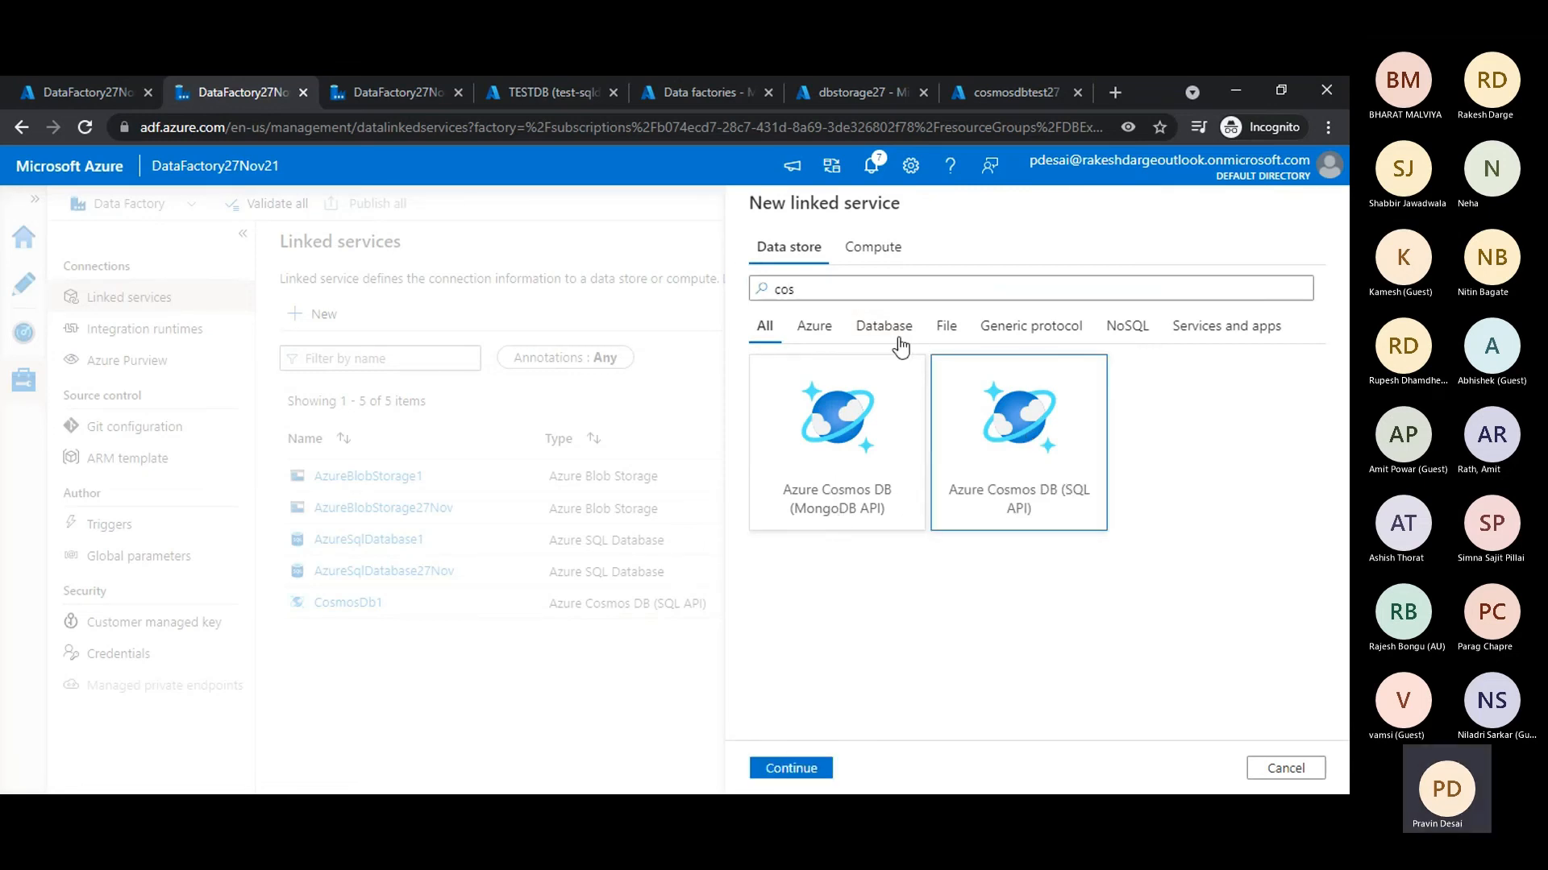
pyautogui.click(869, 292)
pyautogui.press('BackSpace')
pyautogui.press('BackSpace')
pyautogui.press('BackSpace')
pyautogui.write('Co')
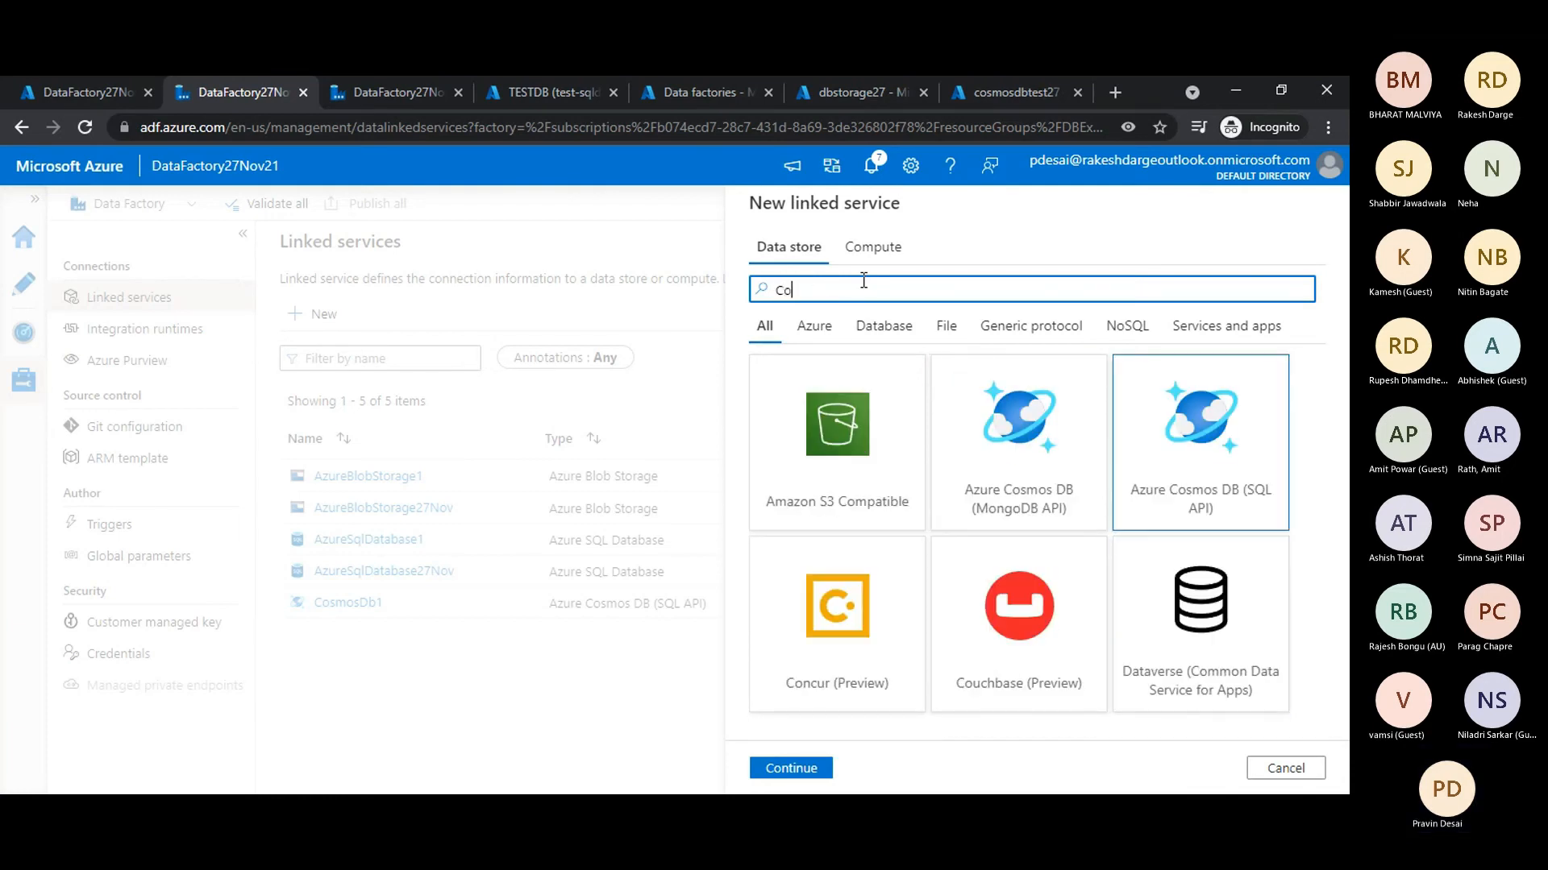
pyautogui.write('sm')
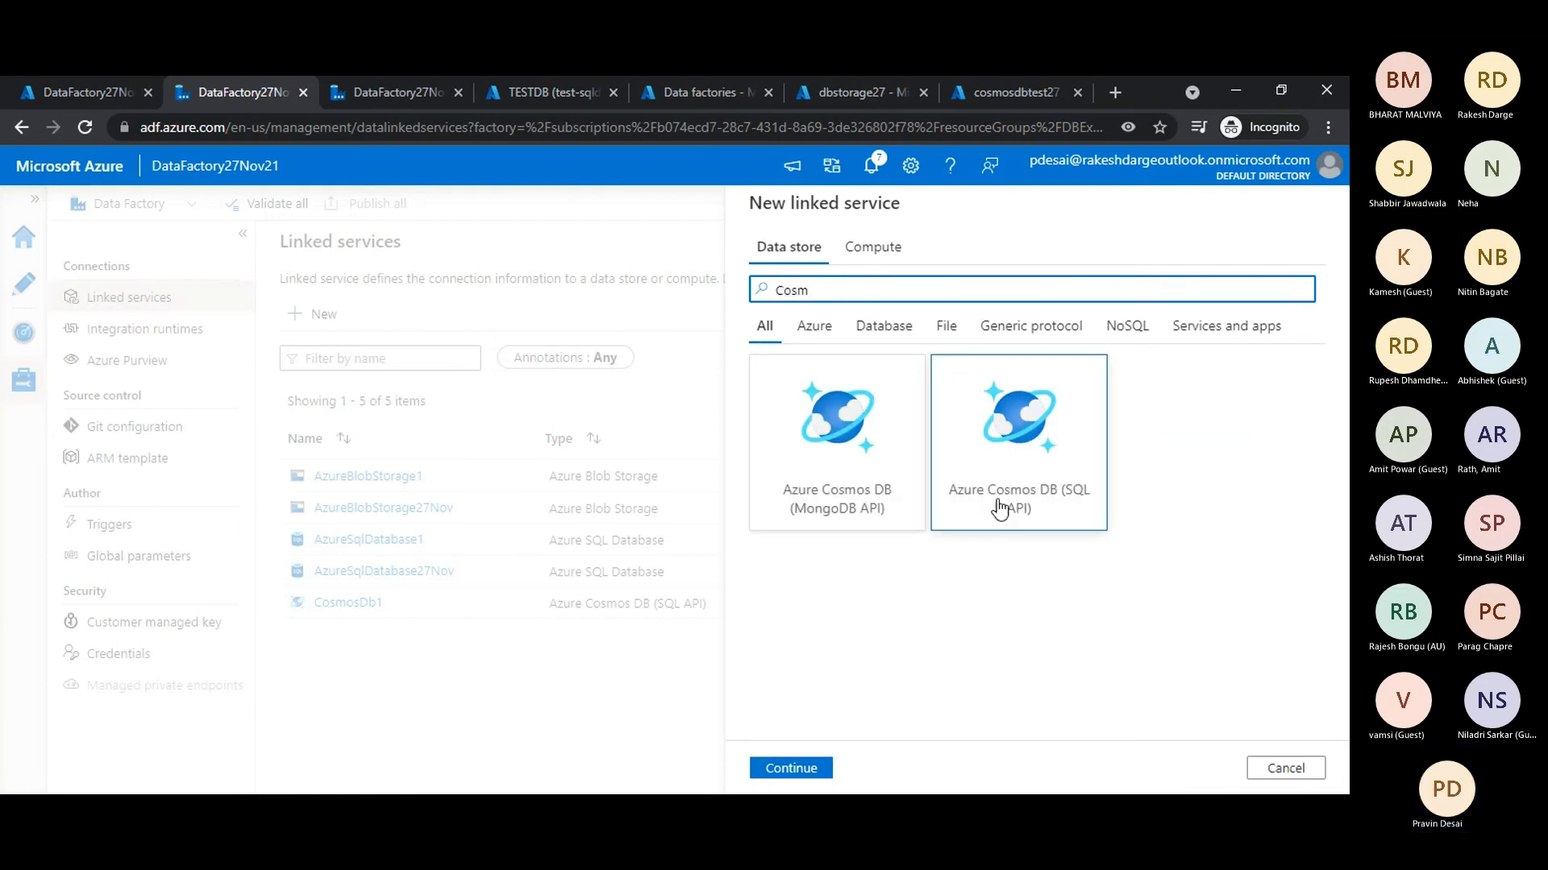
pyautogui.doubleClick(1002, 507)
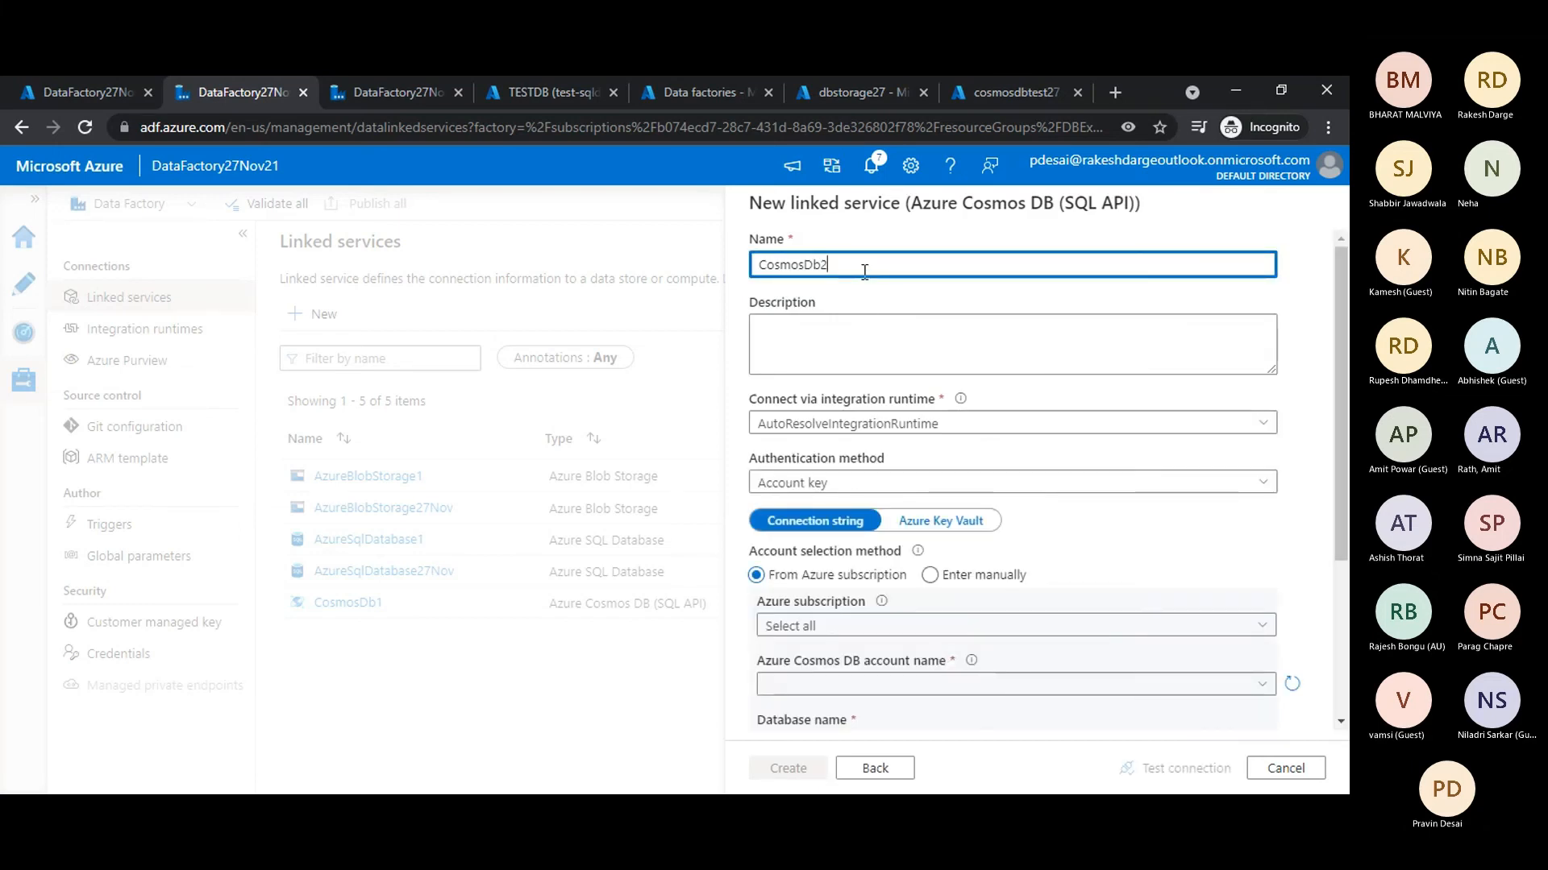
# - Name the linked service CosmosDb27Nov and connect it to the Cosmos DB account cosmosdbtest27 with database Blog
pyautogui.write('27Nov')
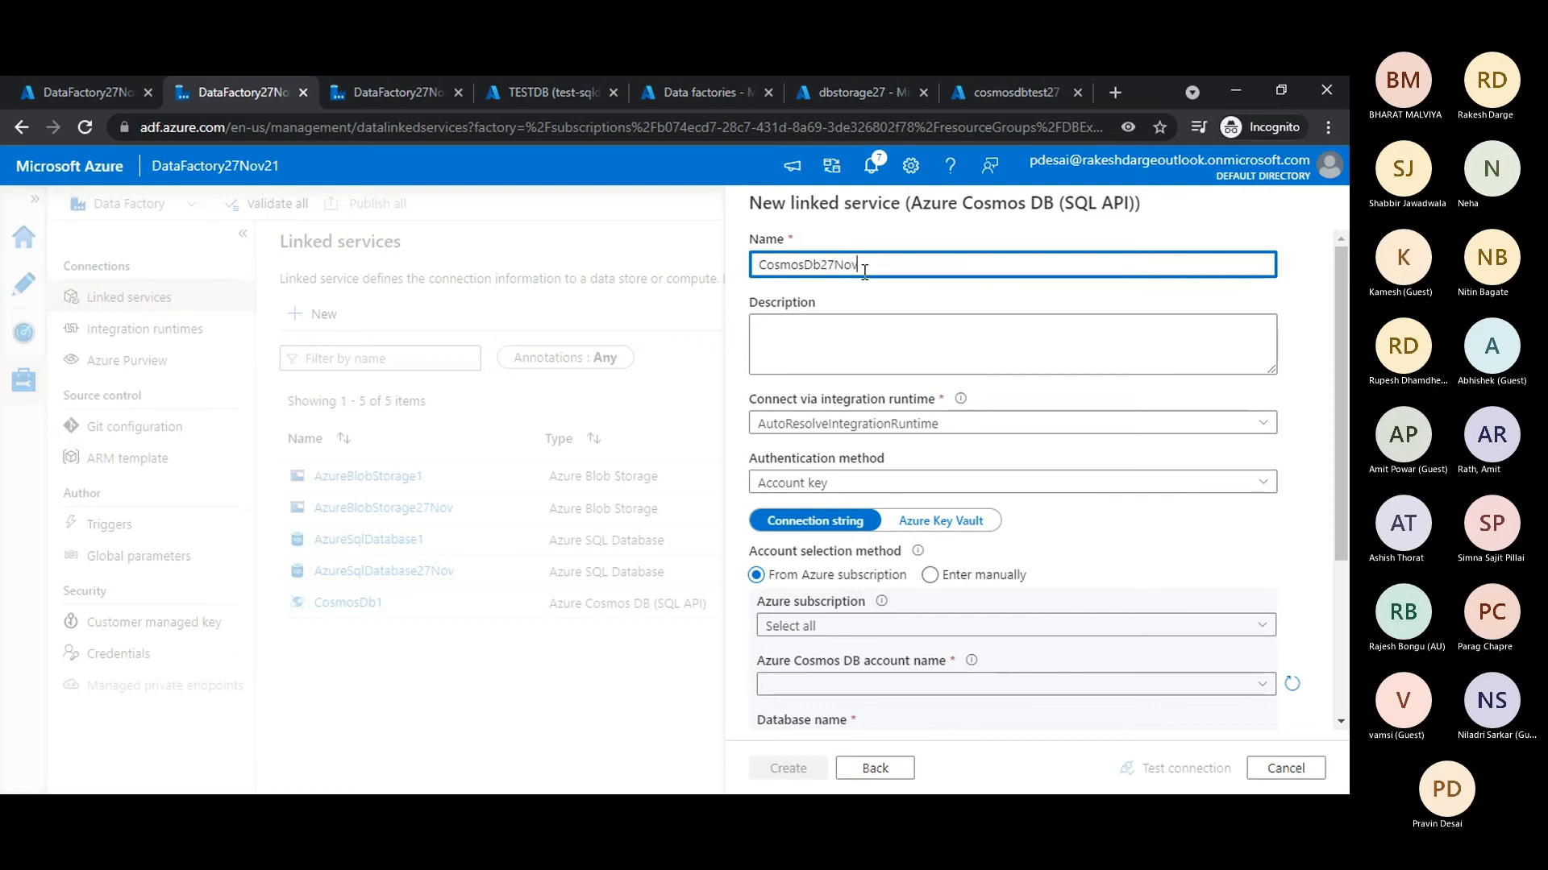
pyautogui.scroll(-1, 947, 564)
pyautogui.click(933, 534)
pyautogui.click(931, 535)
pyautogui.click(892, 594)
pyautogui.click(882, 615)
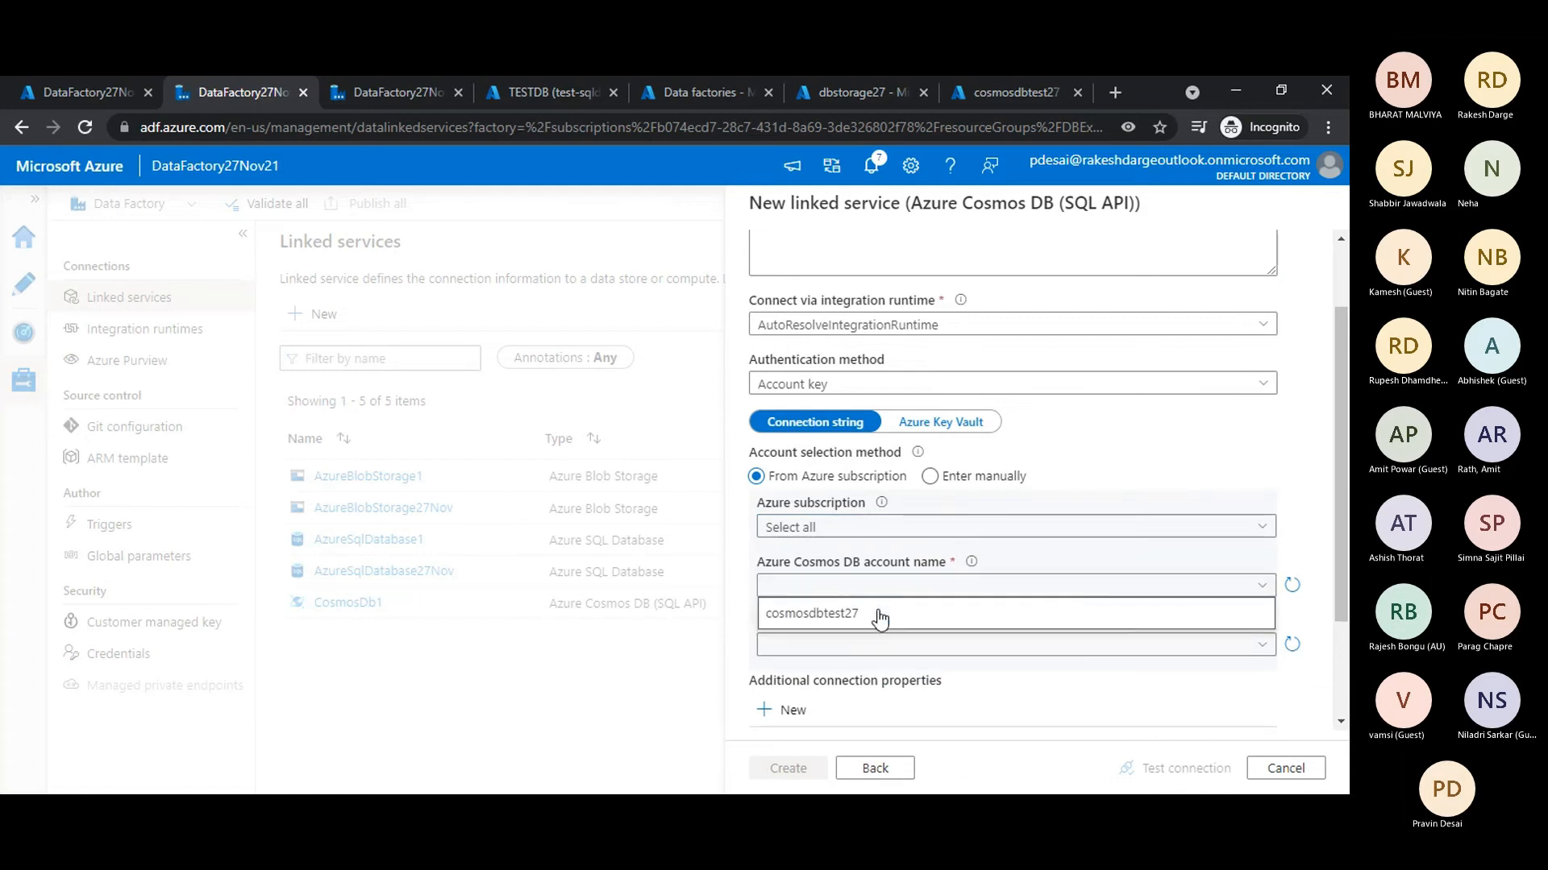
pyautogui.scroll(-1, 880, 614)
pyautogui.click(879, 555)
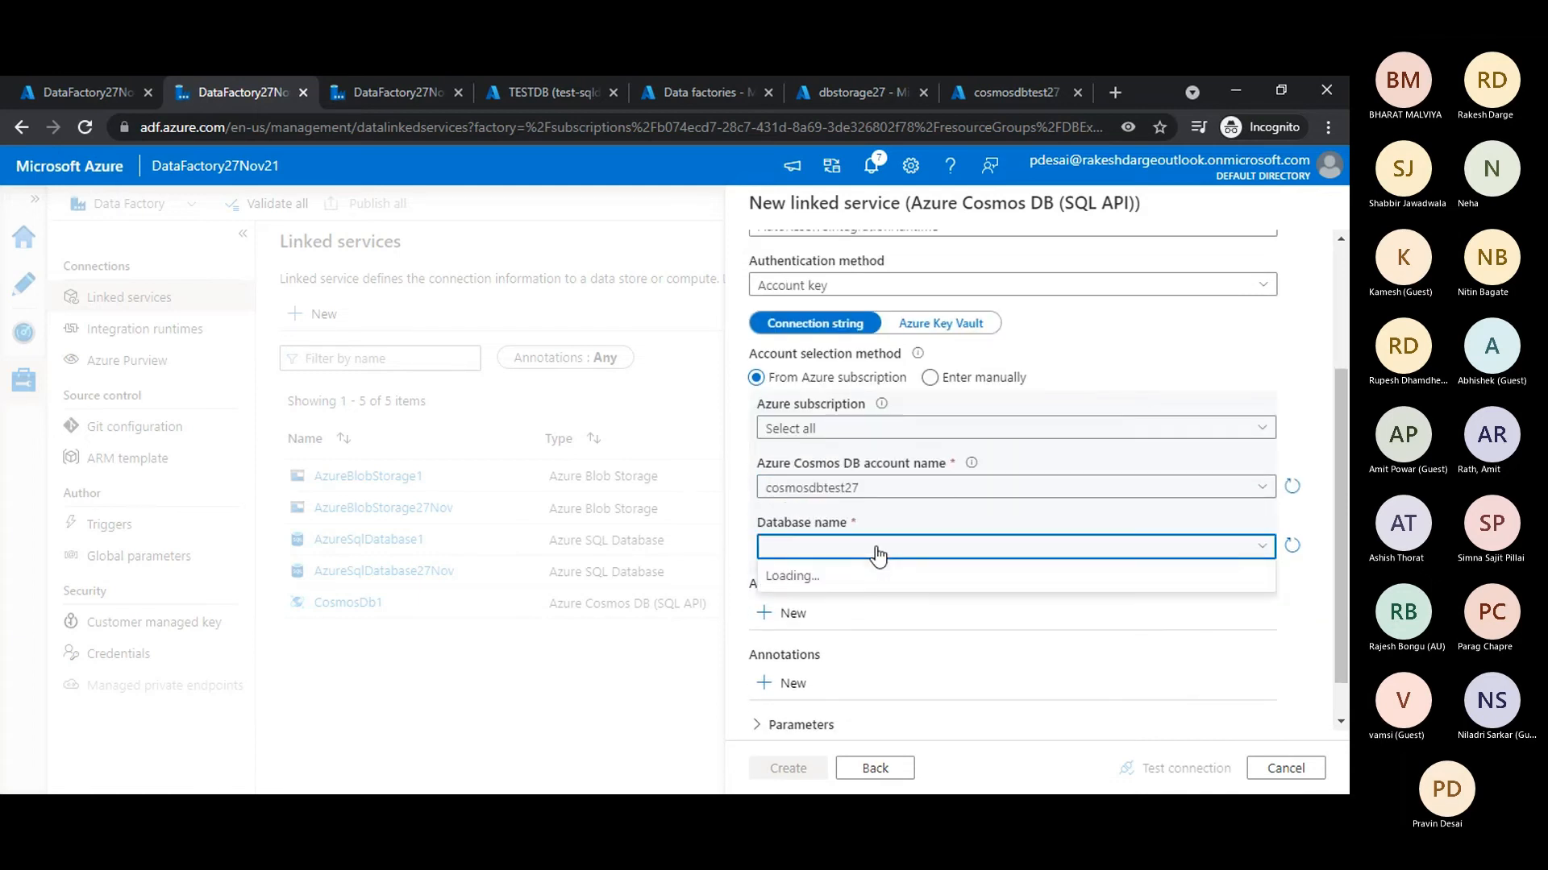
pyautogui.click(864, 578)
pyautogui.scroll(-1, 910, 644)
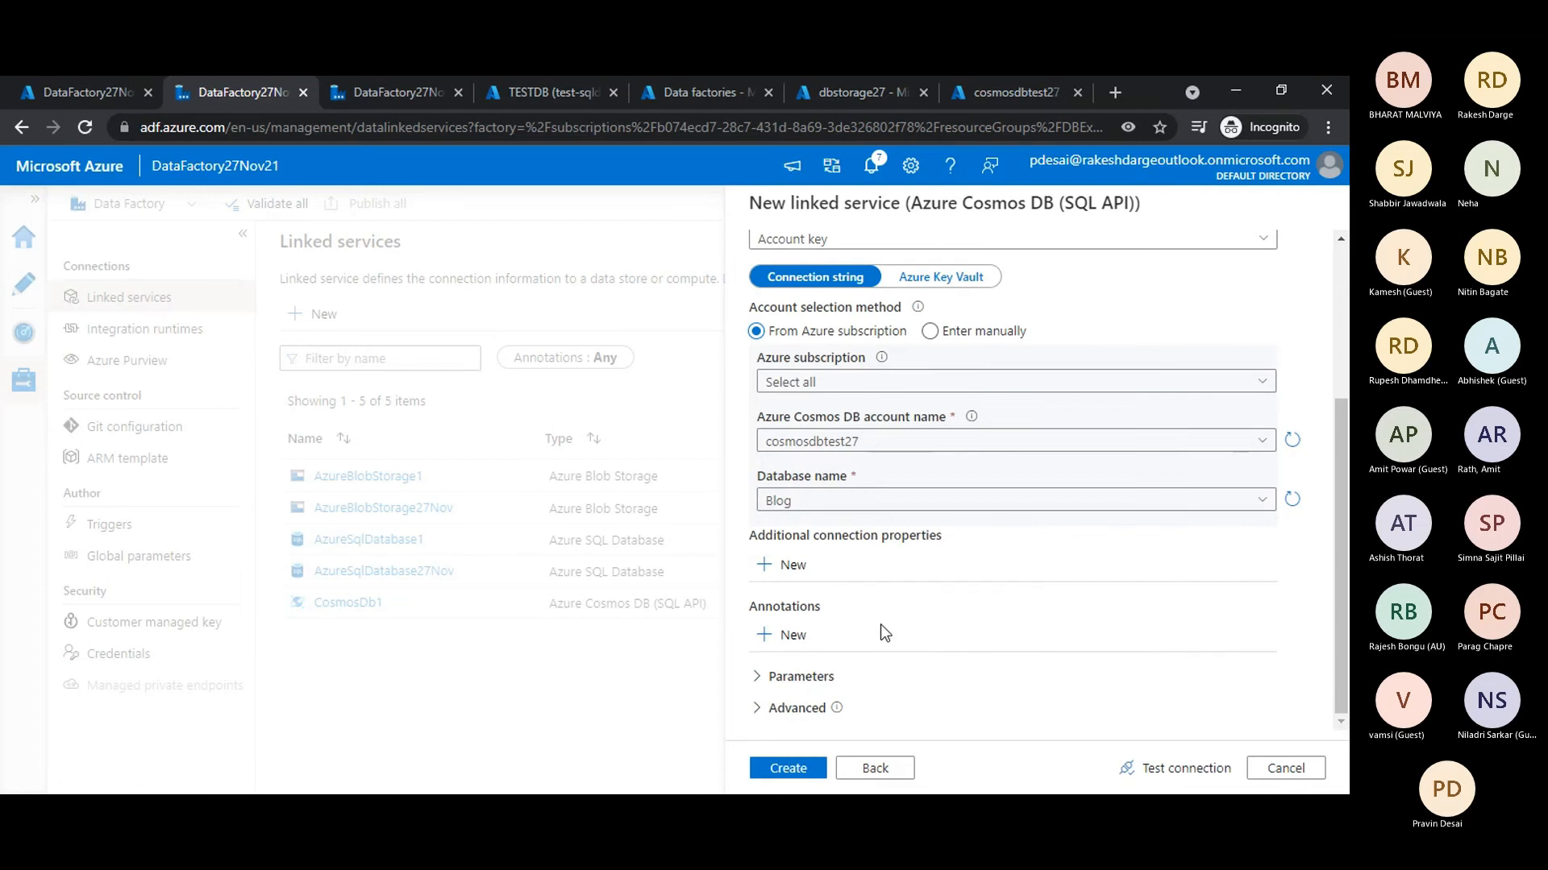
# - Create the Cosmos DB linked service after testing its connection, and return to the authoring workspace
pyautogui.click(1151, 769)
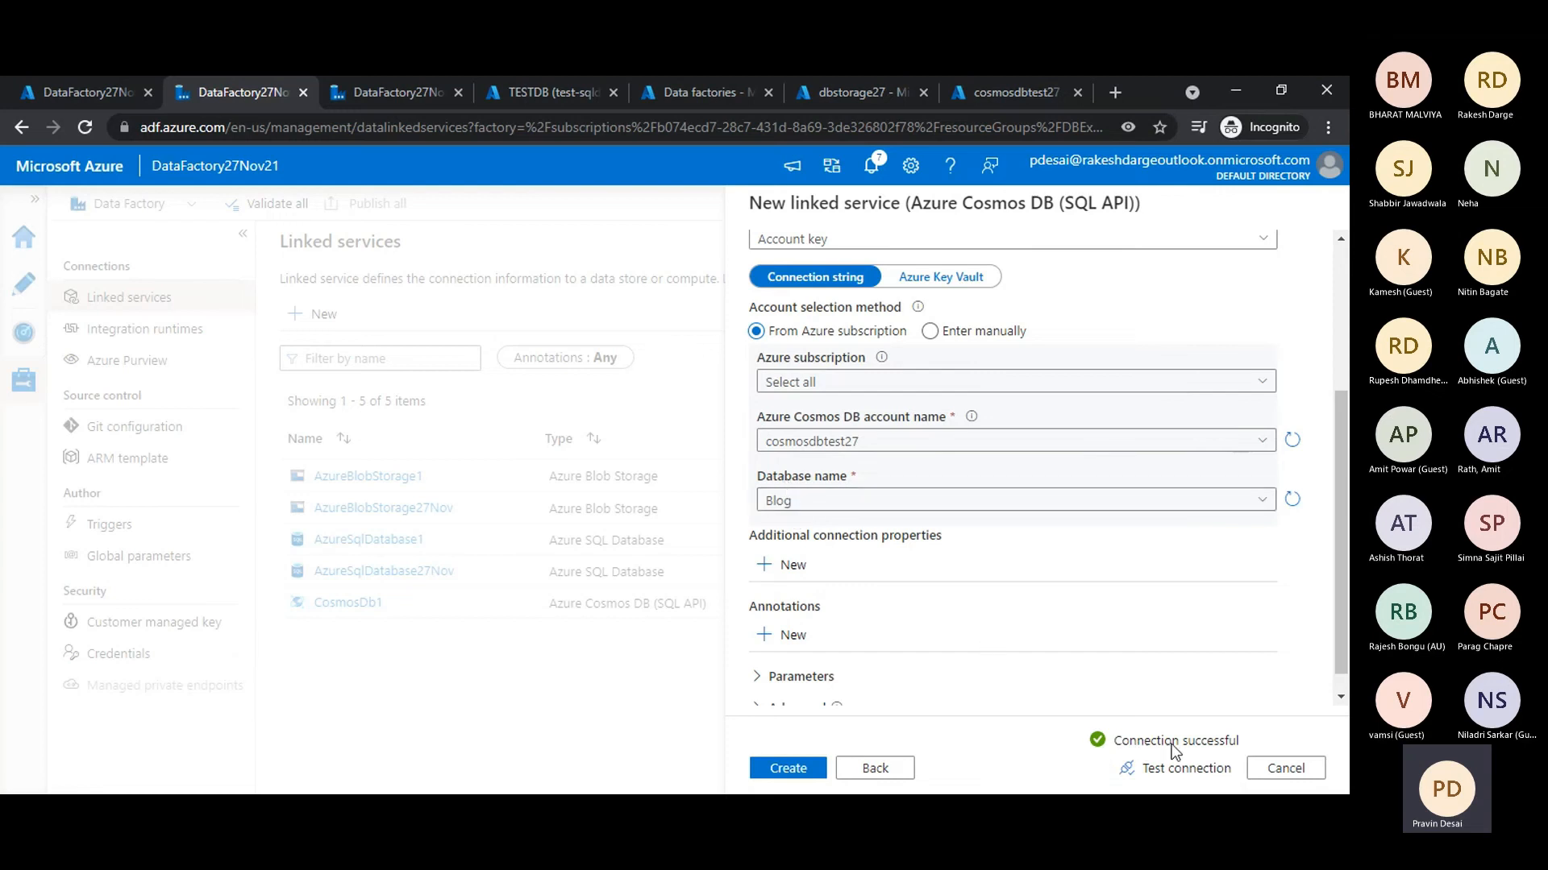
pyautogui.click(793, 772)
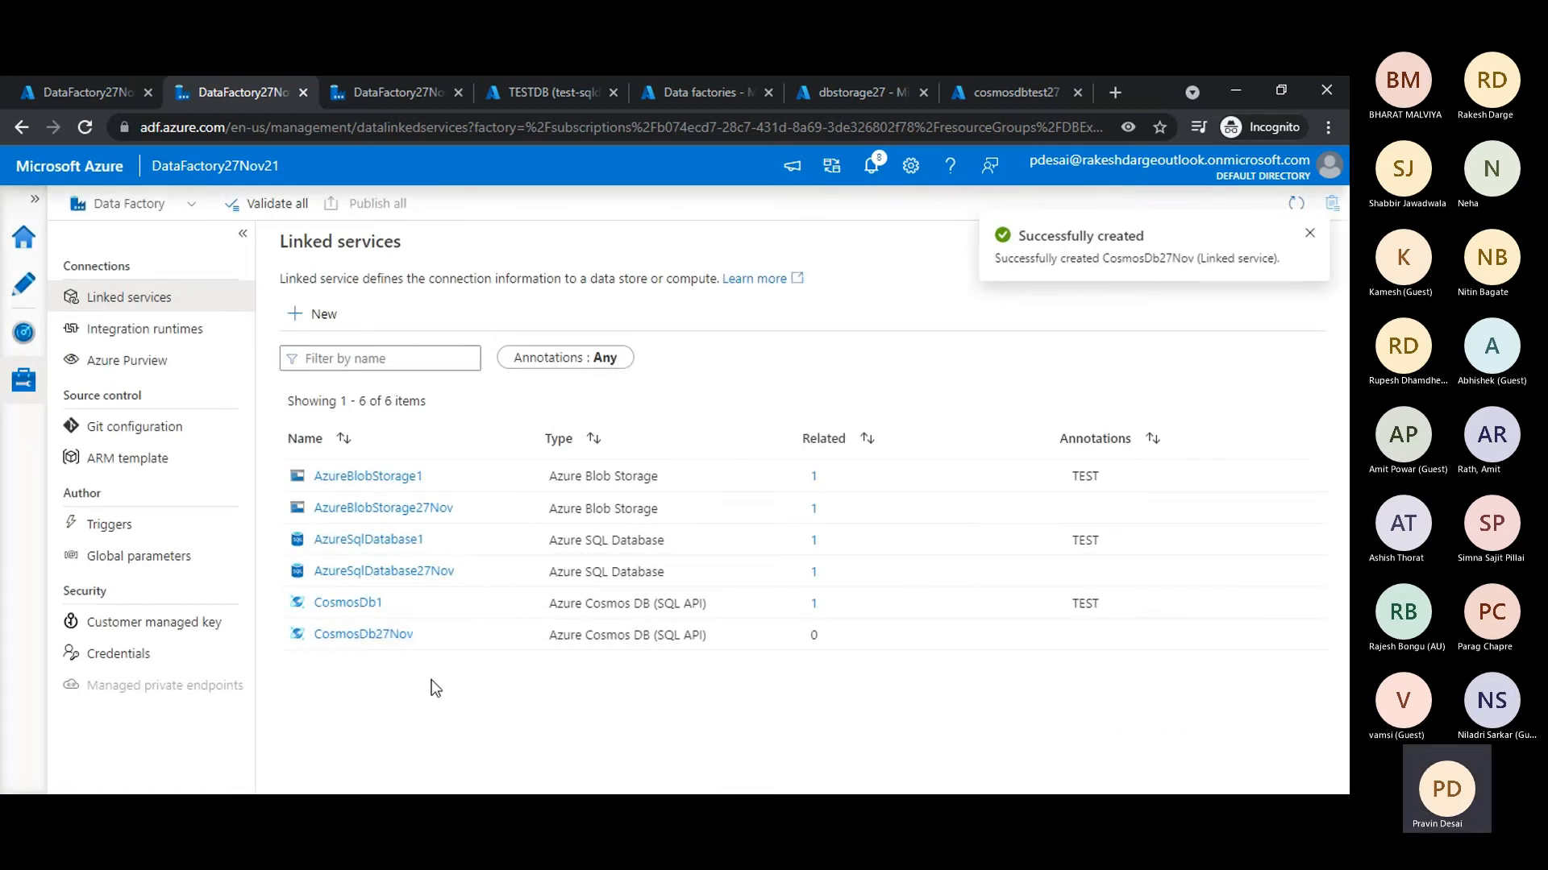
pyautogui.click(25, 290)
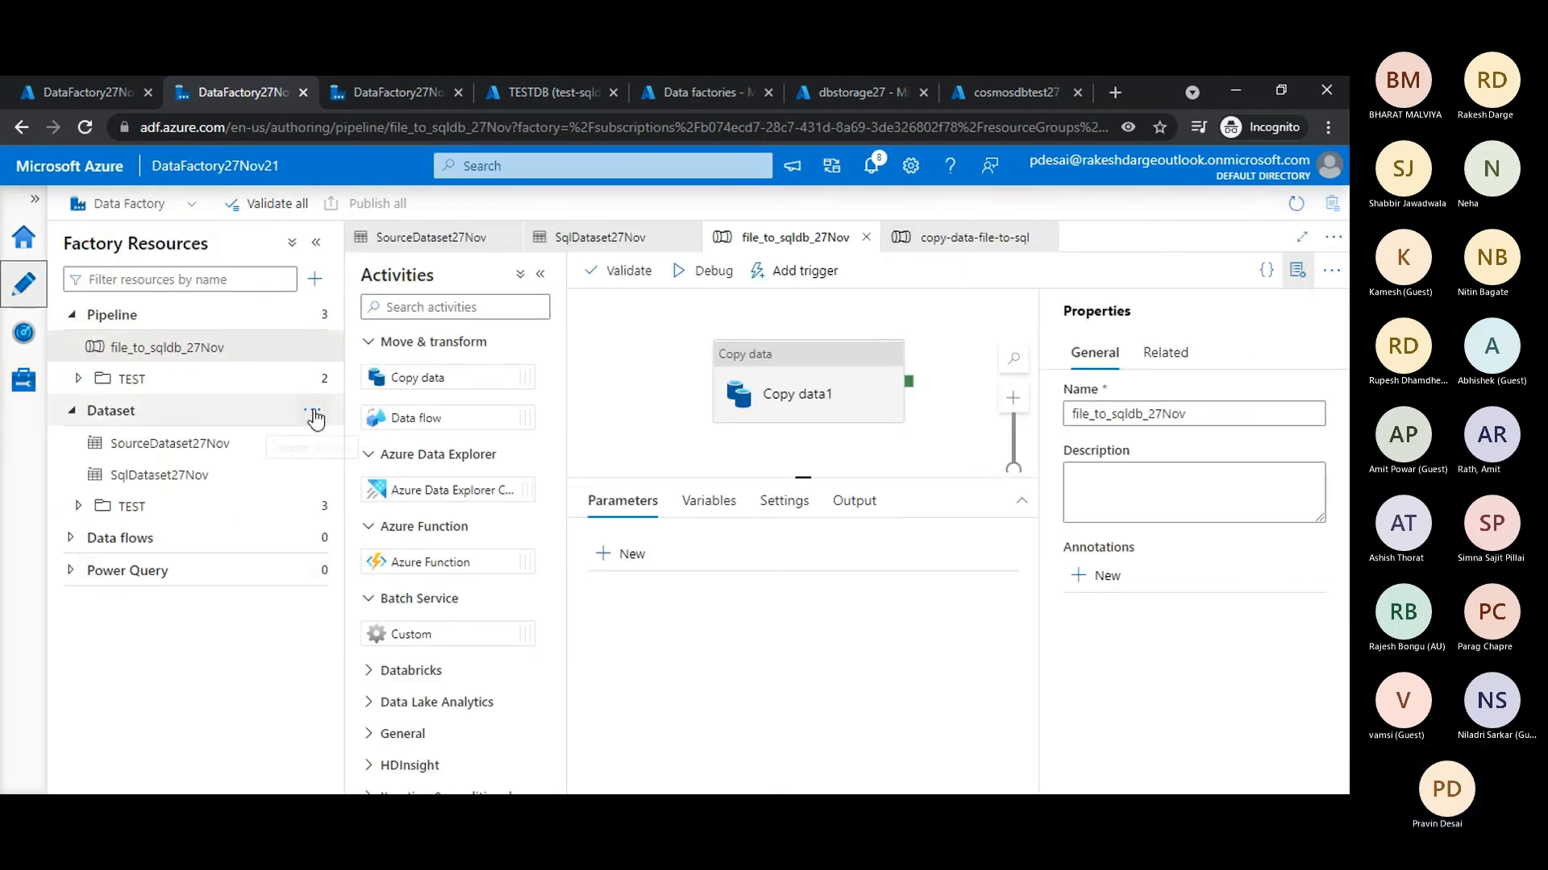
# - Start a new dataset in the data factory, searching the data stores for "cosmo" and choosing Azure Cosmos DB (SQL API)
pyautogui.click(315, 419)
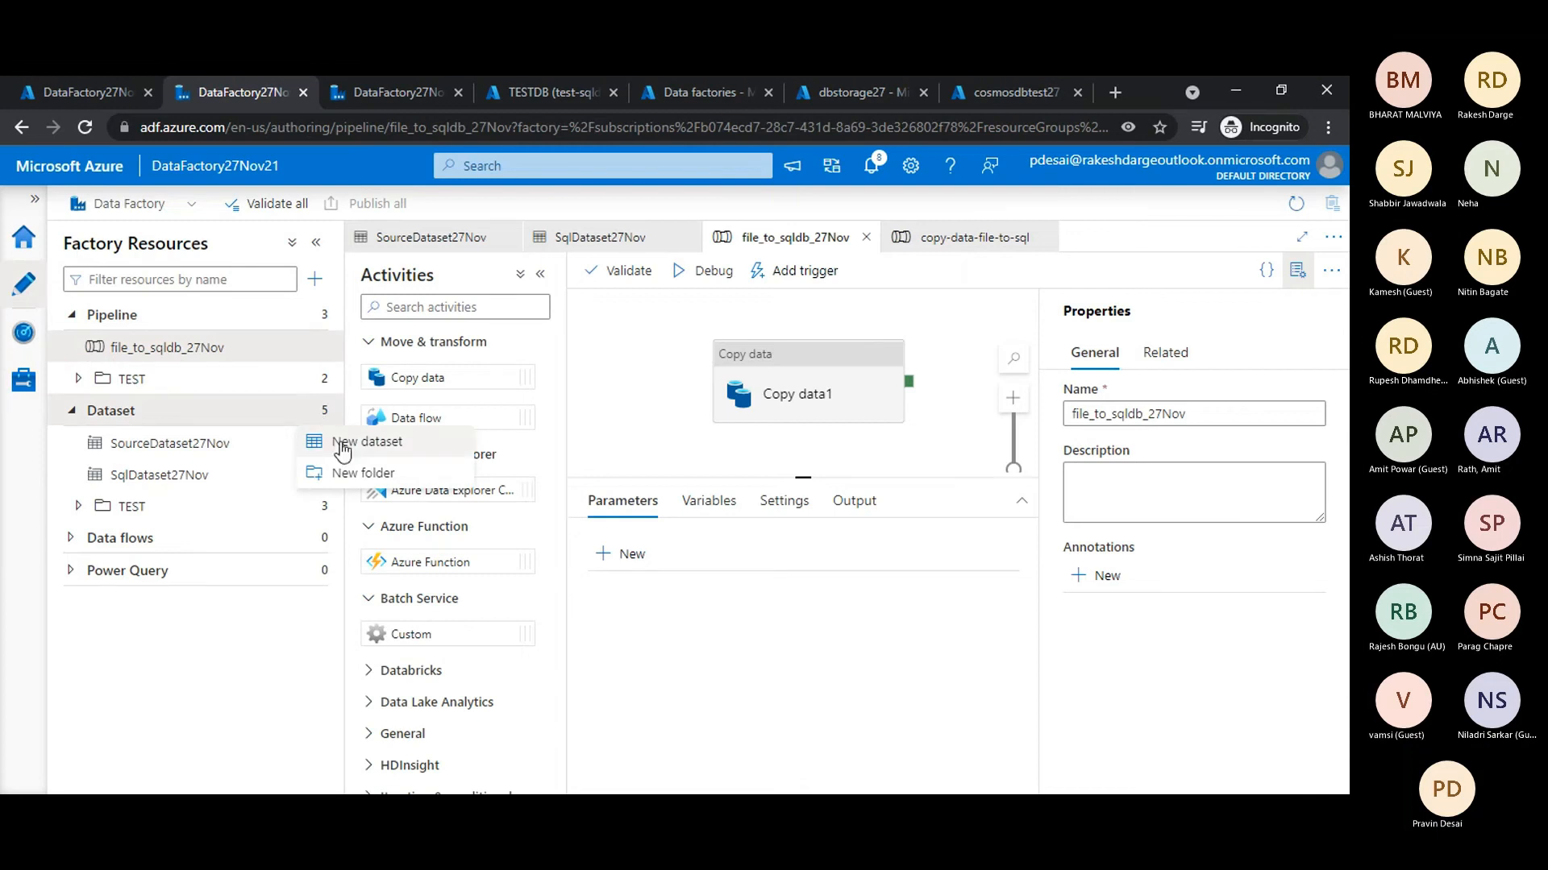
pyautogui.click(339, 440)
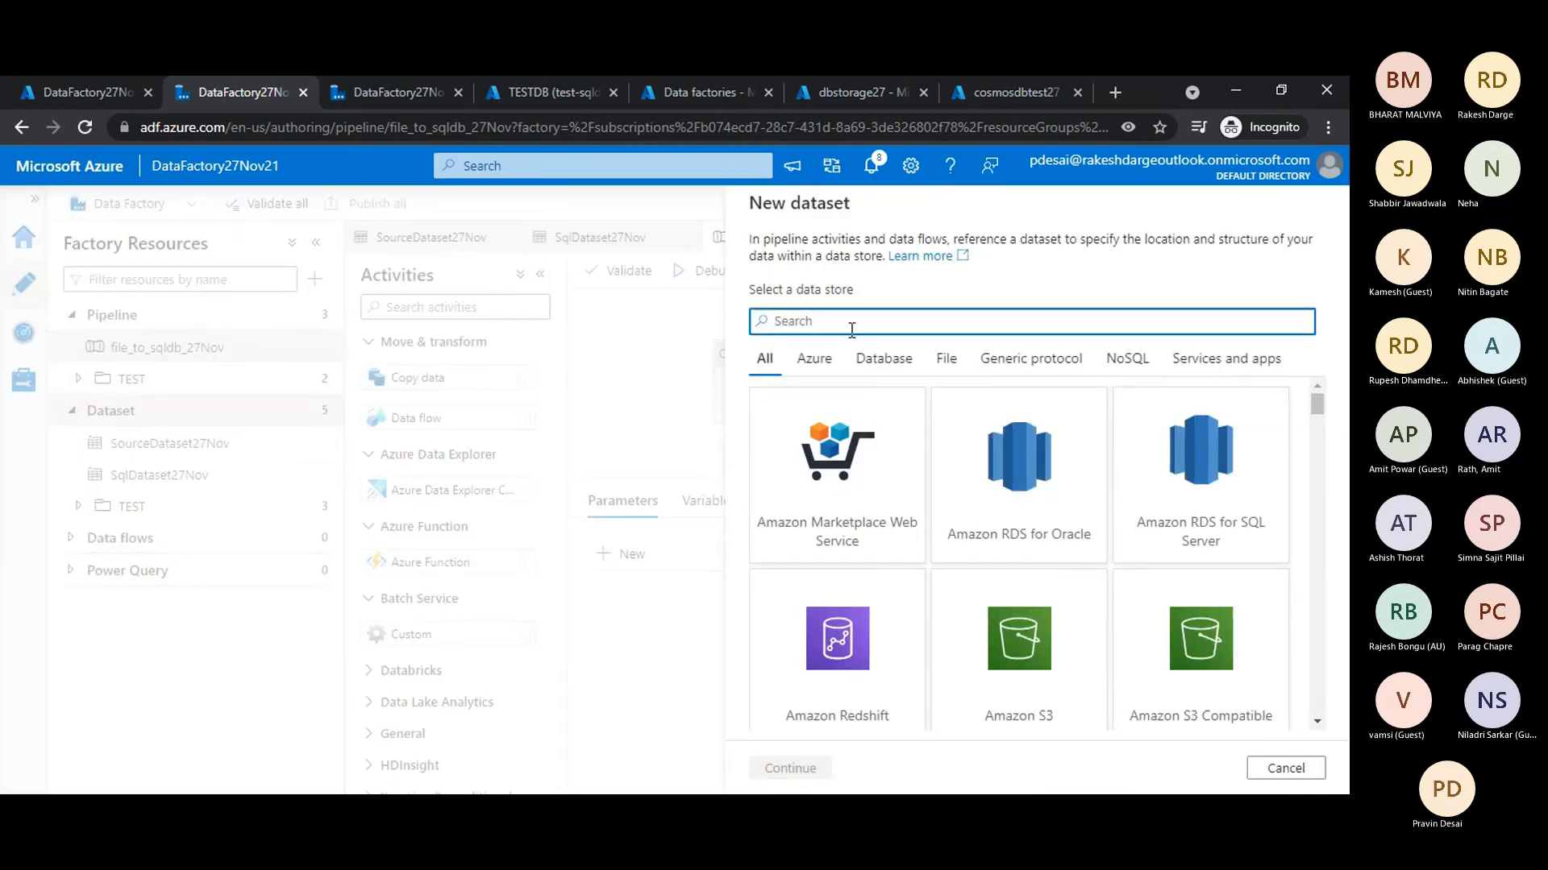
pyautogui.write('cosmo')
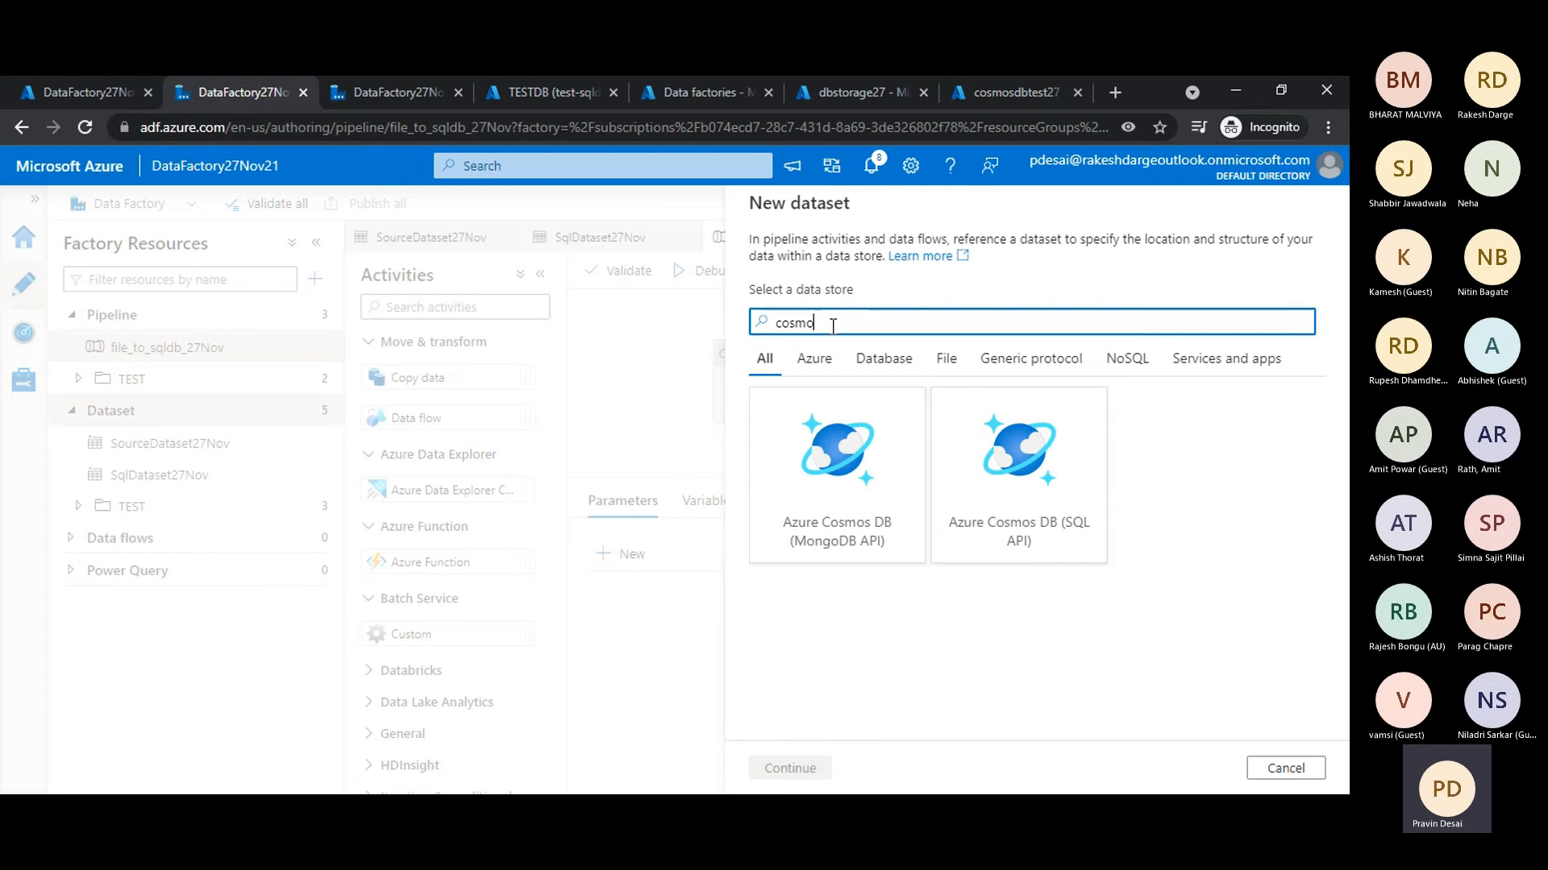
pyautogui.click(1035, 459)
pyautogui.click(829, 773)
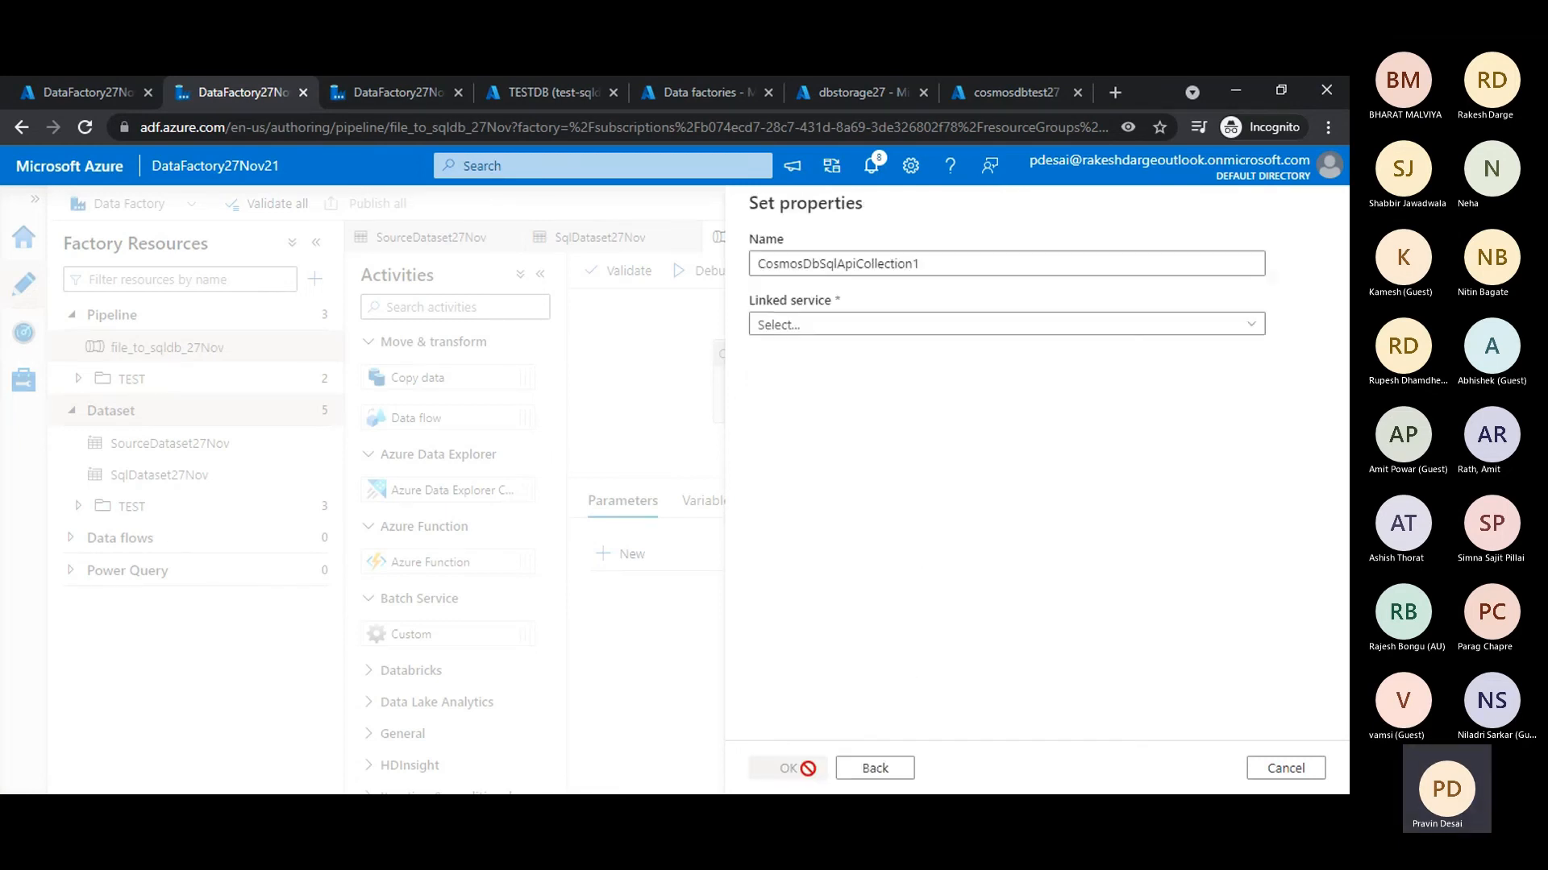
# - Name the dataset CosmosDbDataset27Nov and assign it the CosmosDb27Nov linked service
pyautogui.click(928, 262)
pyautogui.moveTo(929, 262); pyautogui.dragTo(833, 287)
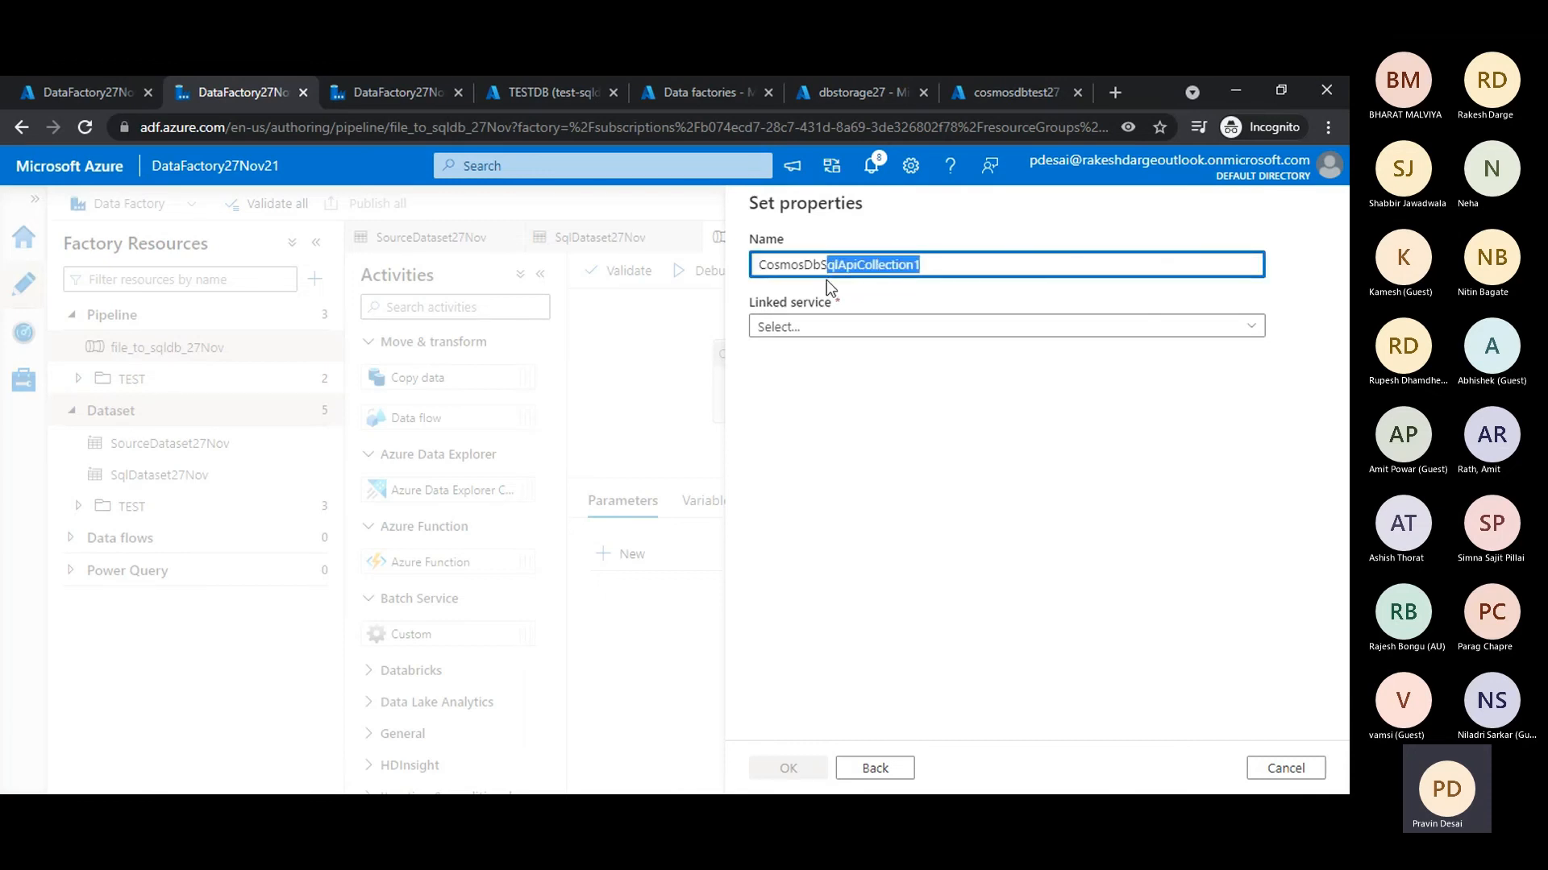
pyautogui.press('BackSpace')
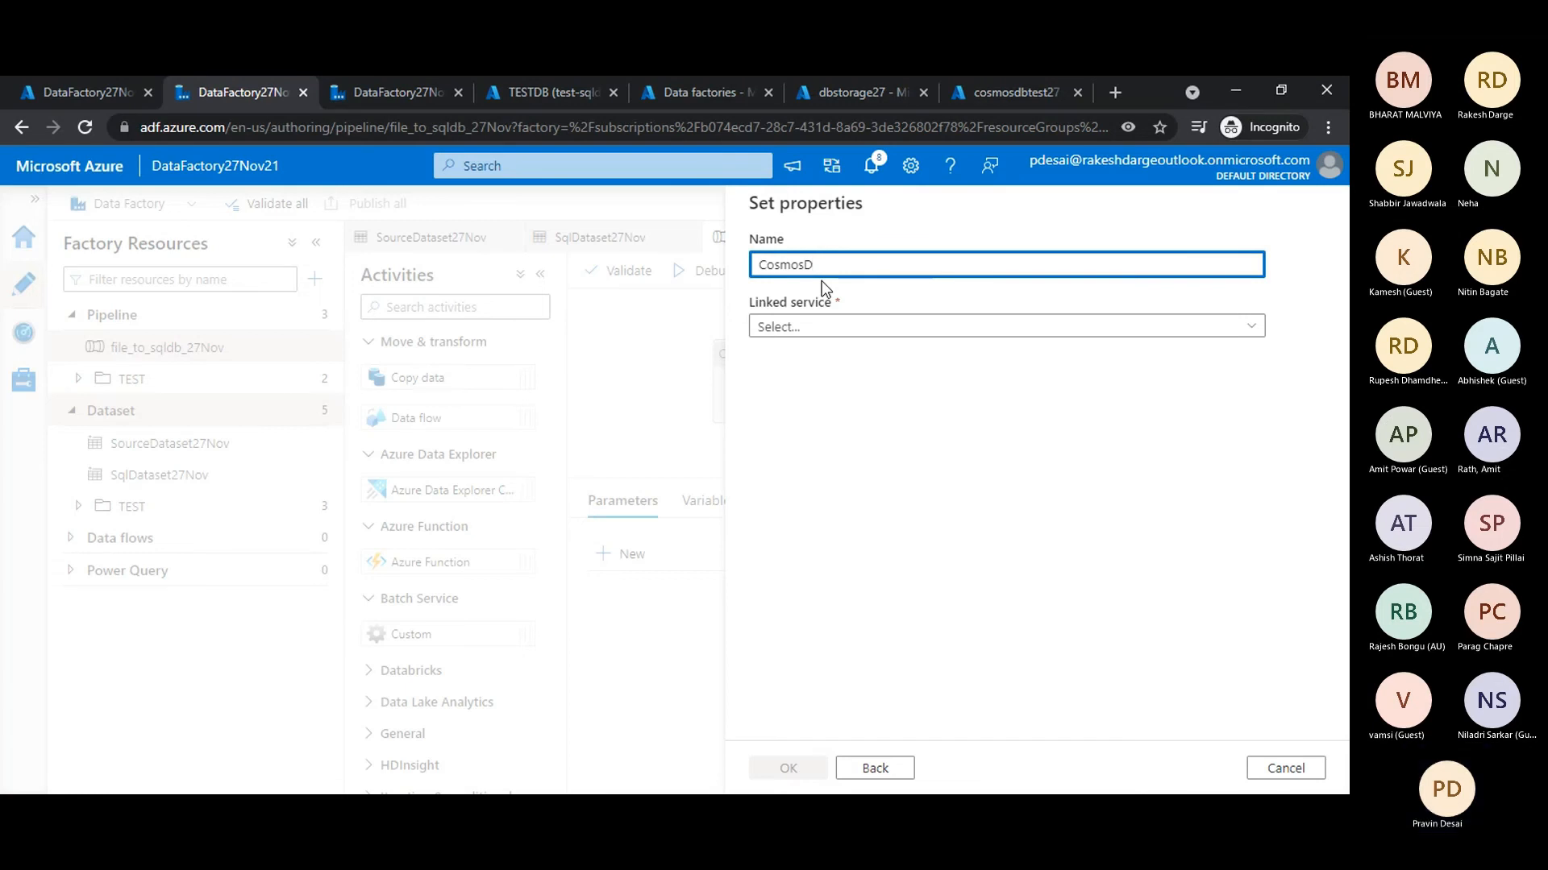
pyautogui.press('BackSpace')
pyautogui.write('bDataset27Nov')
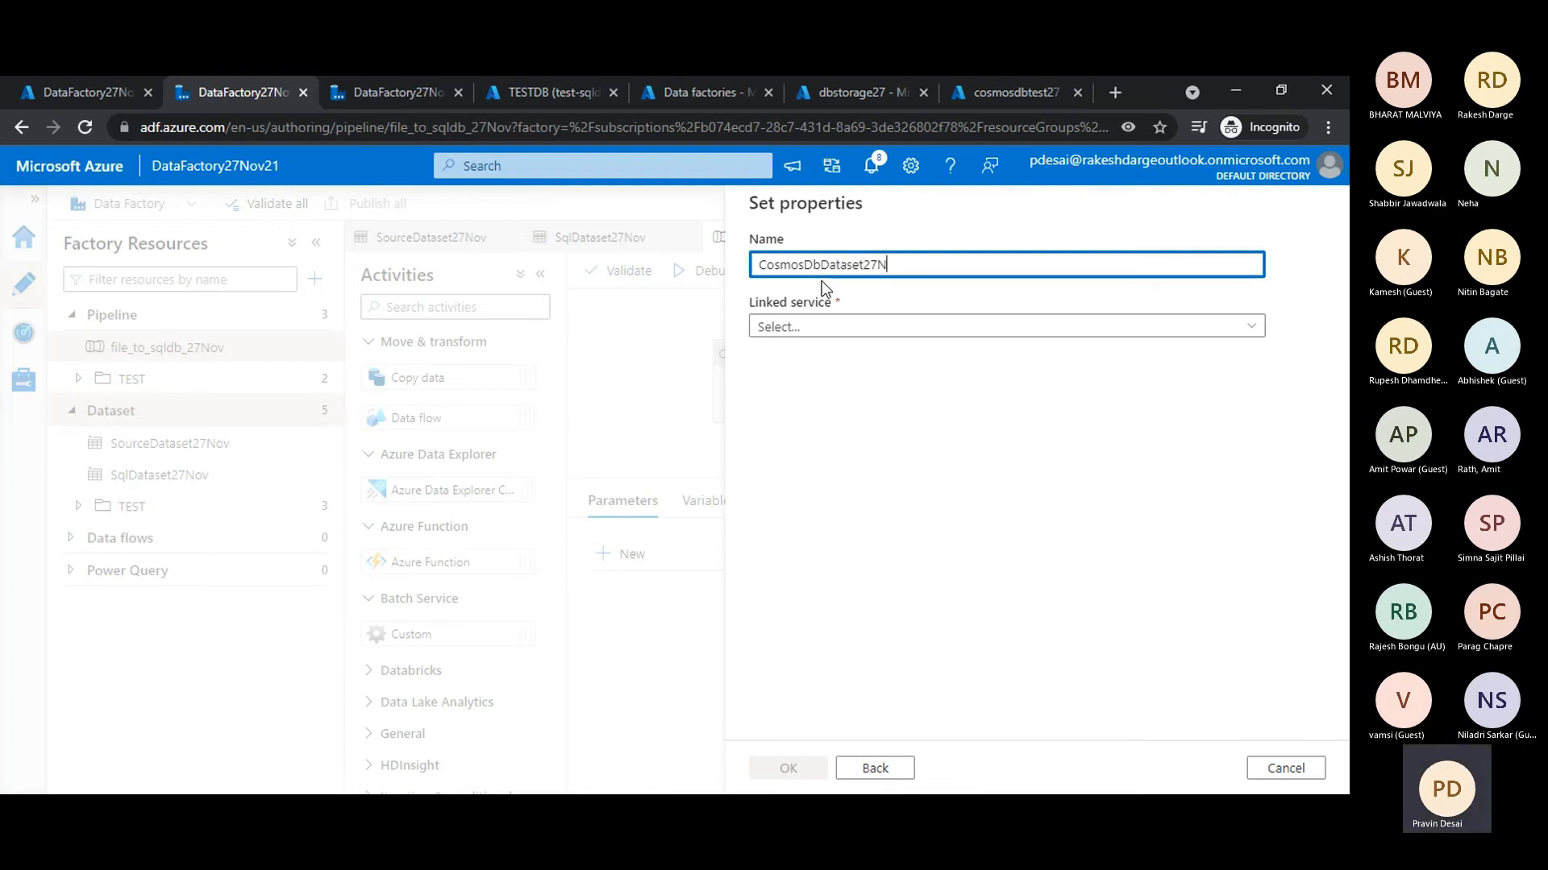
pyautogui.click(849, 333)
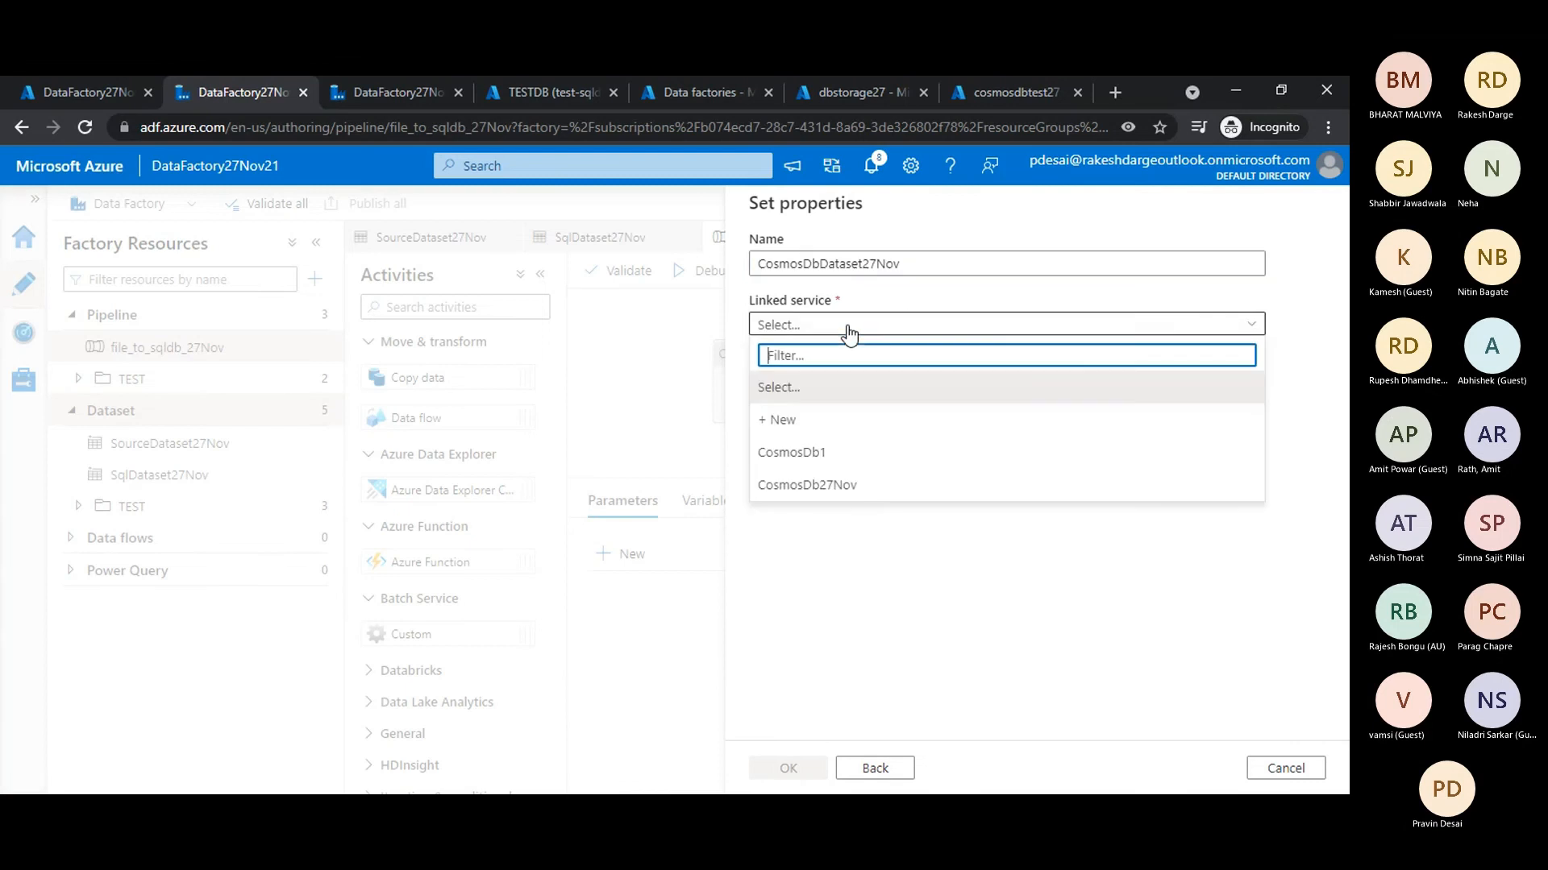
pyautogui.click(814, 484)
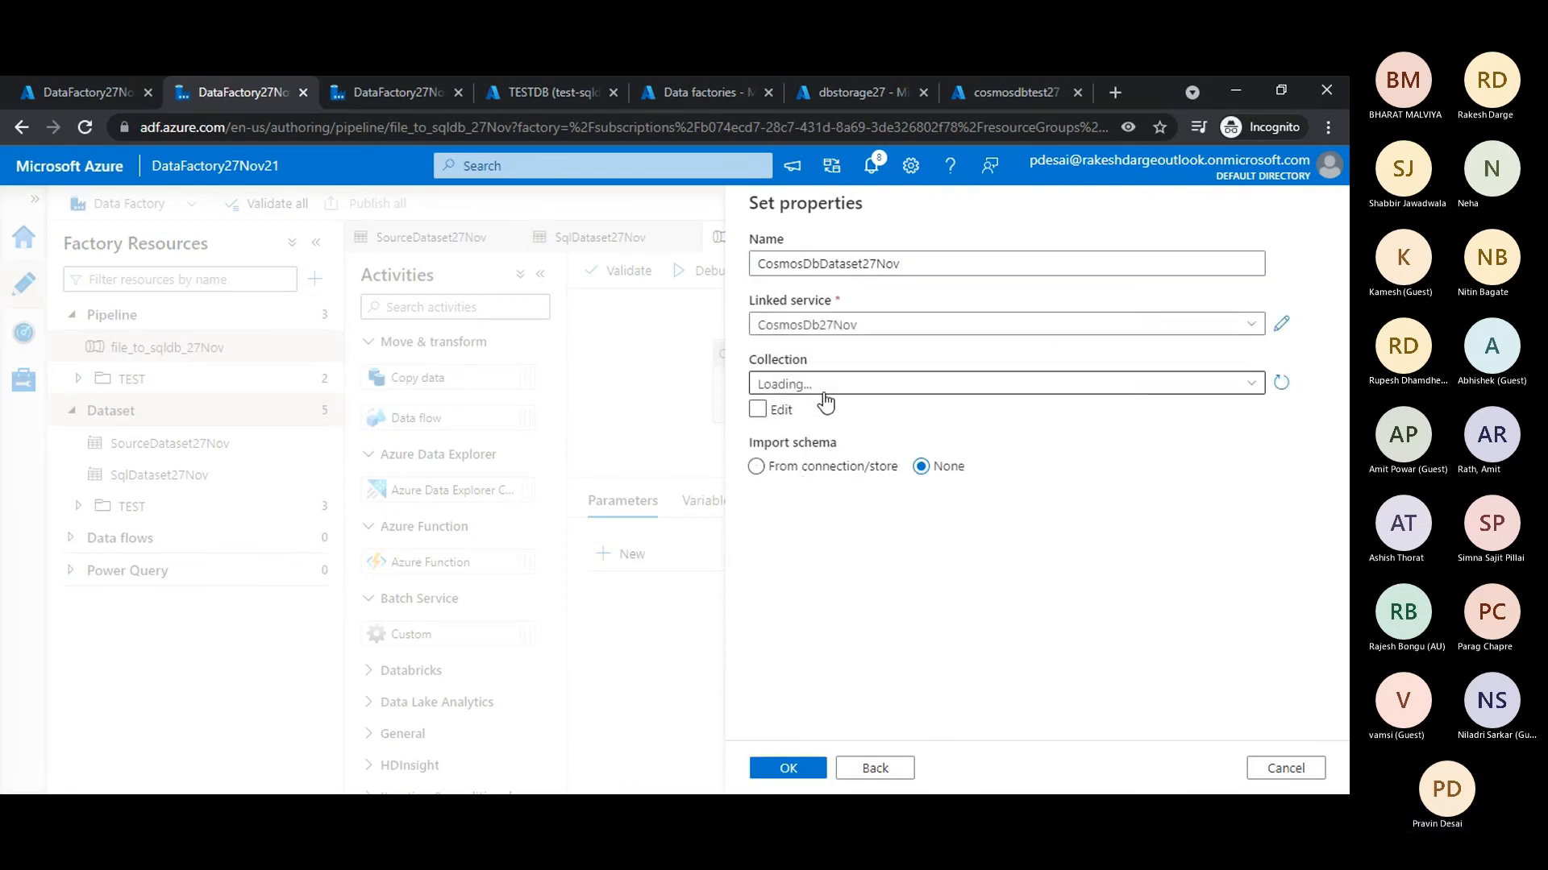
# - Create the dataset on the Customers collection with its schema imported from the connection/store, and publish it to the factory
pyautogui.click(790, 382)
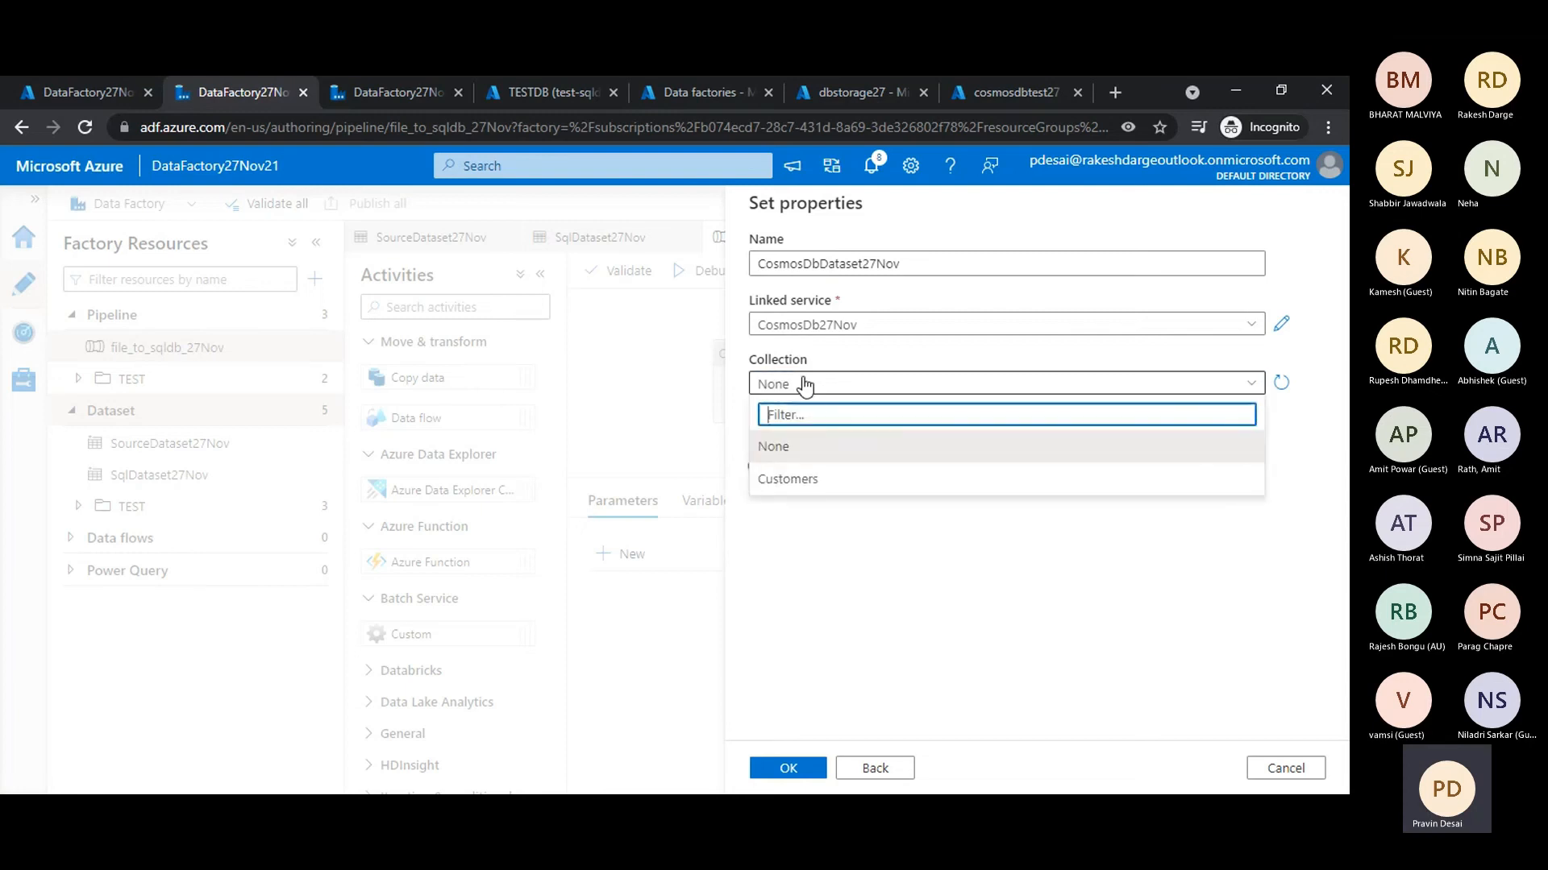
pyautogui.click(787, 481)
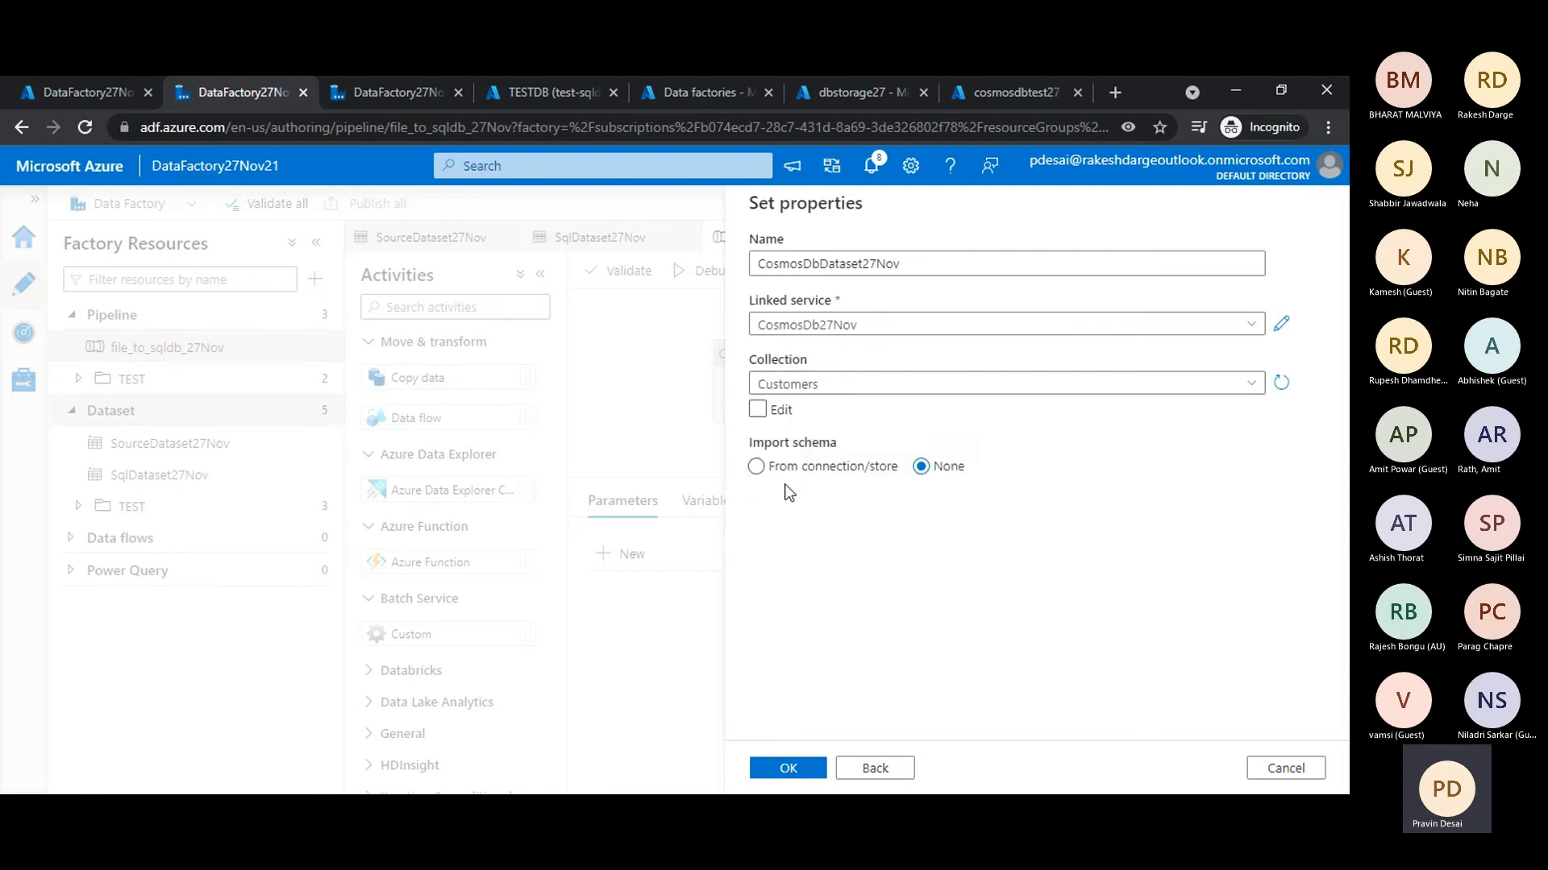
pyautogui.click(786, 469)
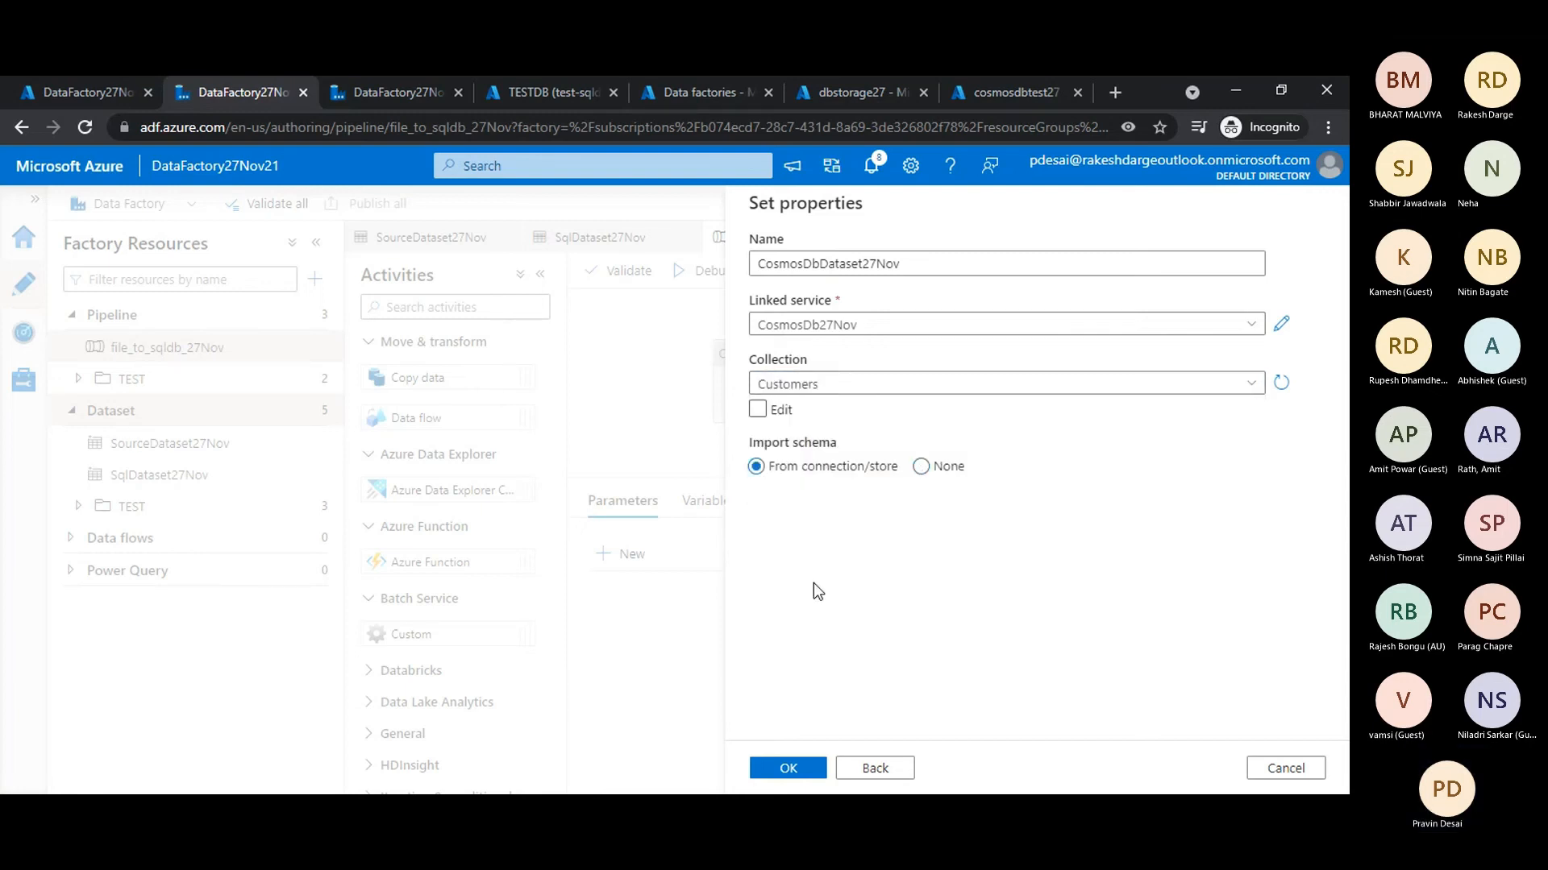
pyautogui.click(775, 770)
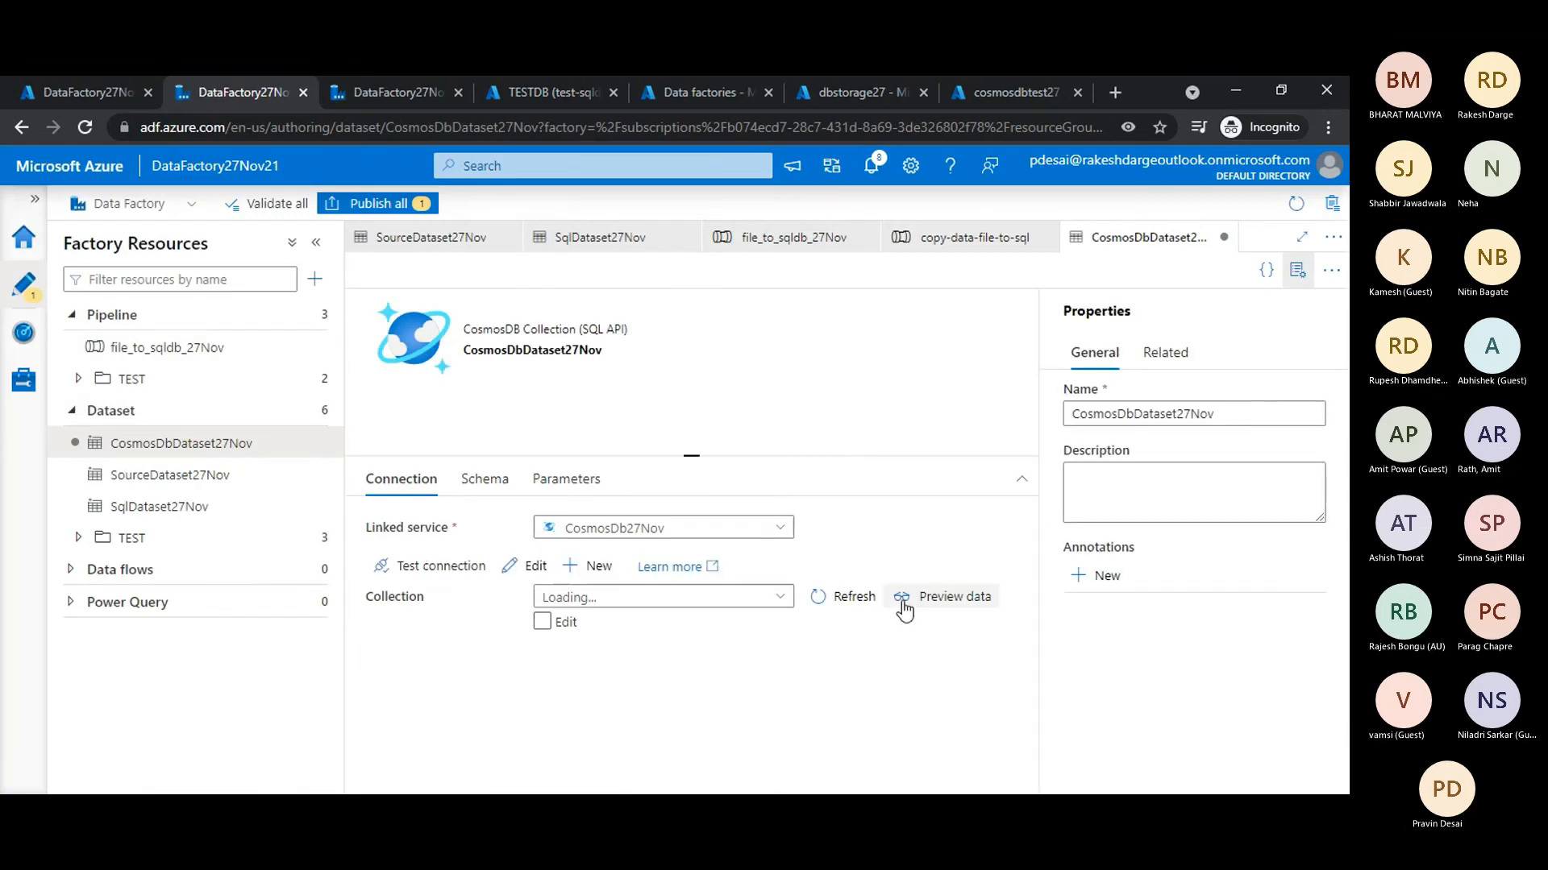
pyautogui.click(377, 203)
pyautogui.click(781, 766)
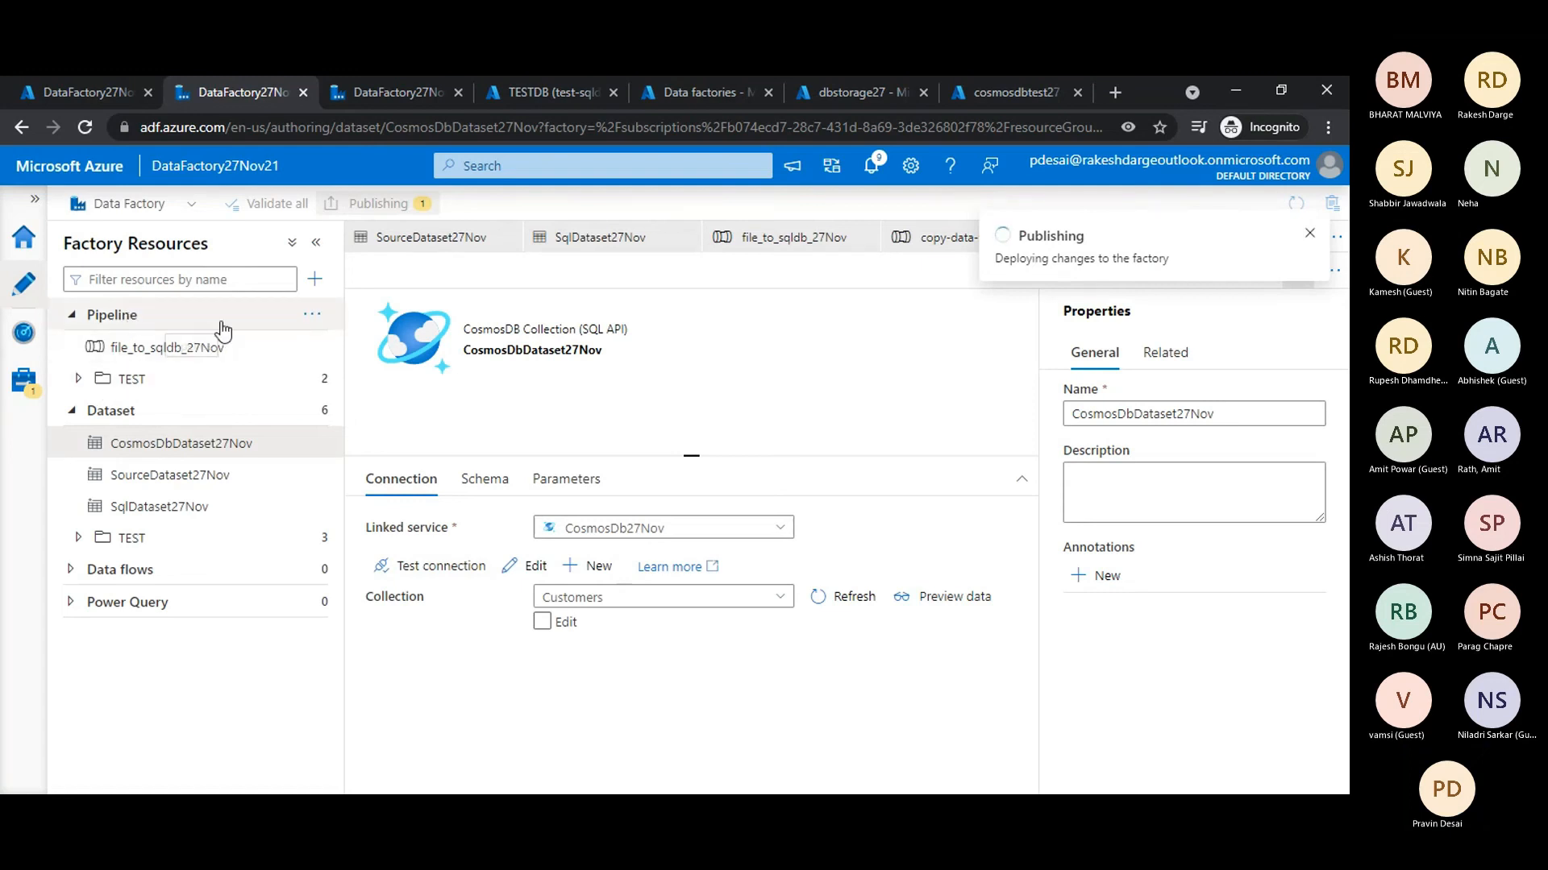
# - Create a new pipeline named sqldb_to_cosmosdb_27Nov
pyautogui.click(315, 320)
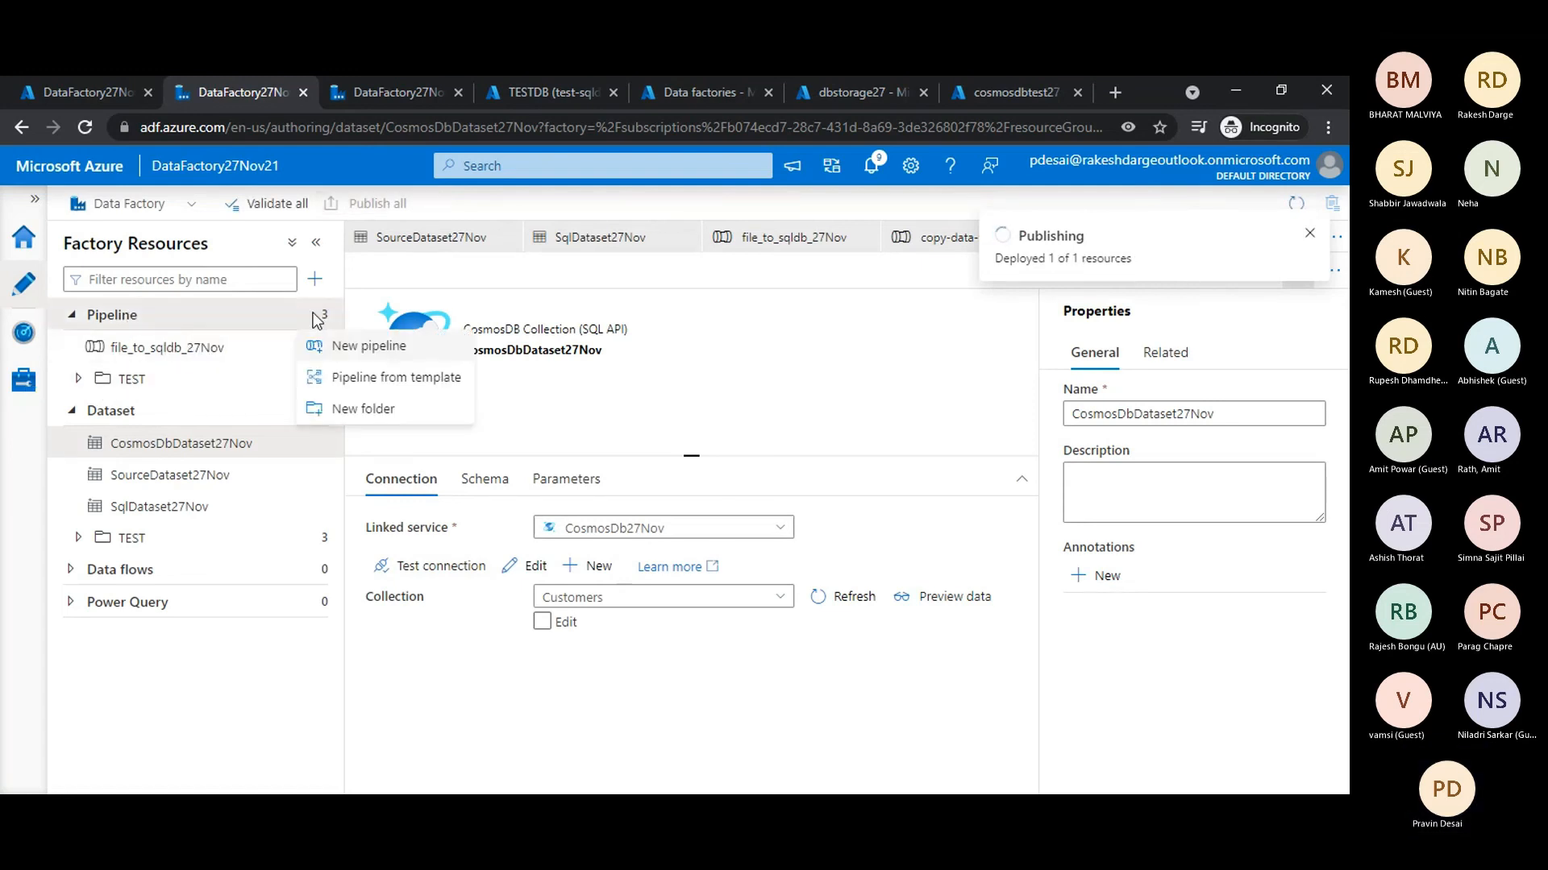
pyautogui.click(339, 352)
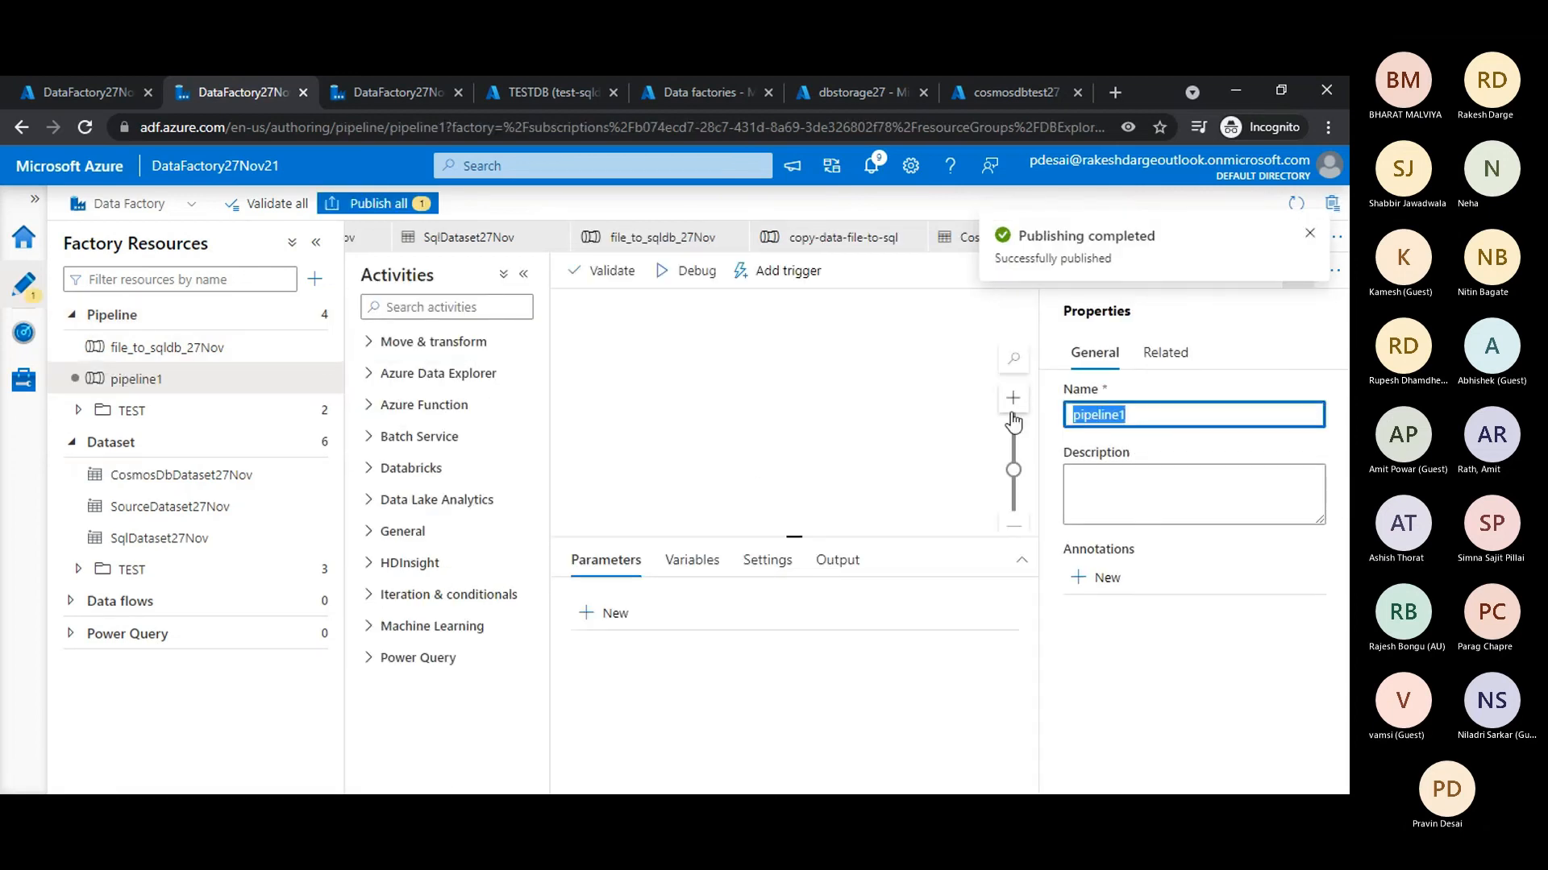
pyautogui.write('sql')
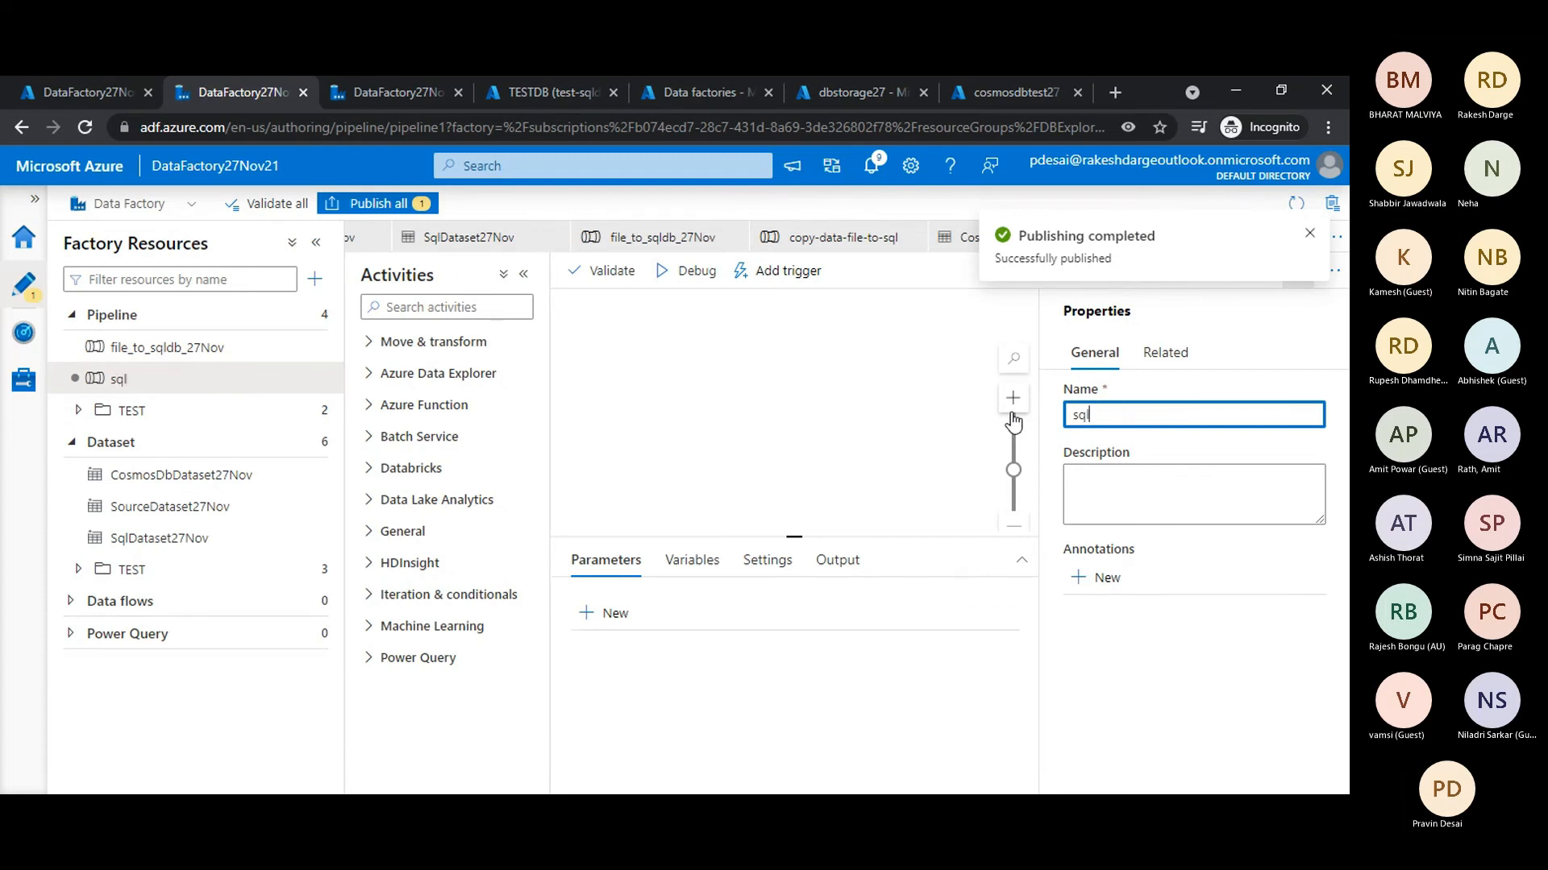
pyautogui.write('db_t')
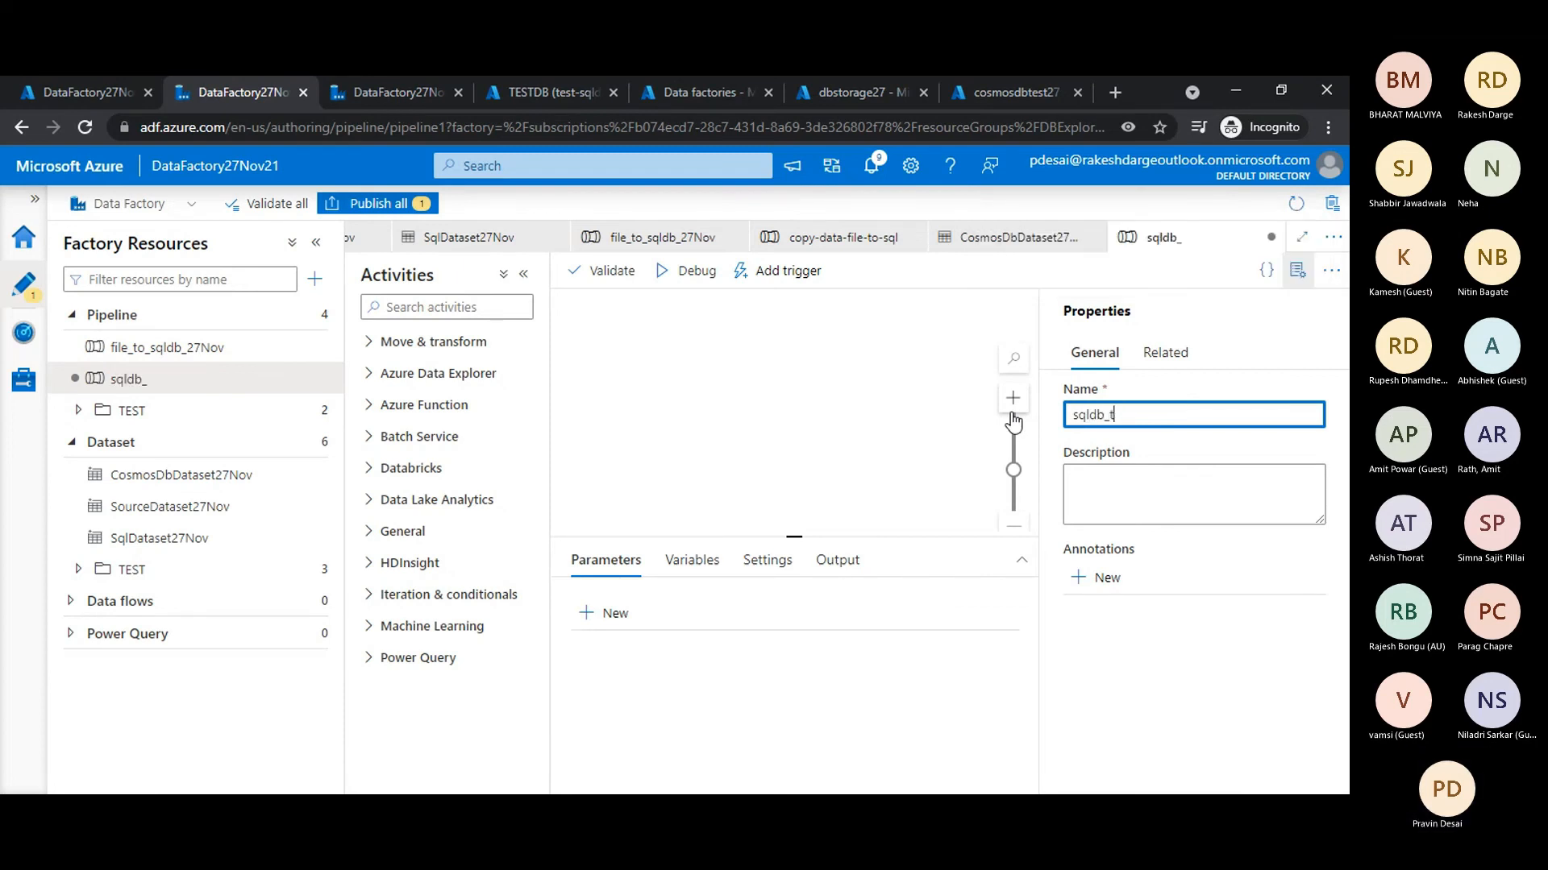
pyautogui.write('o_')
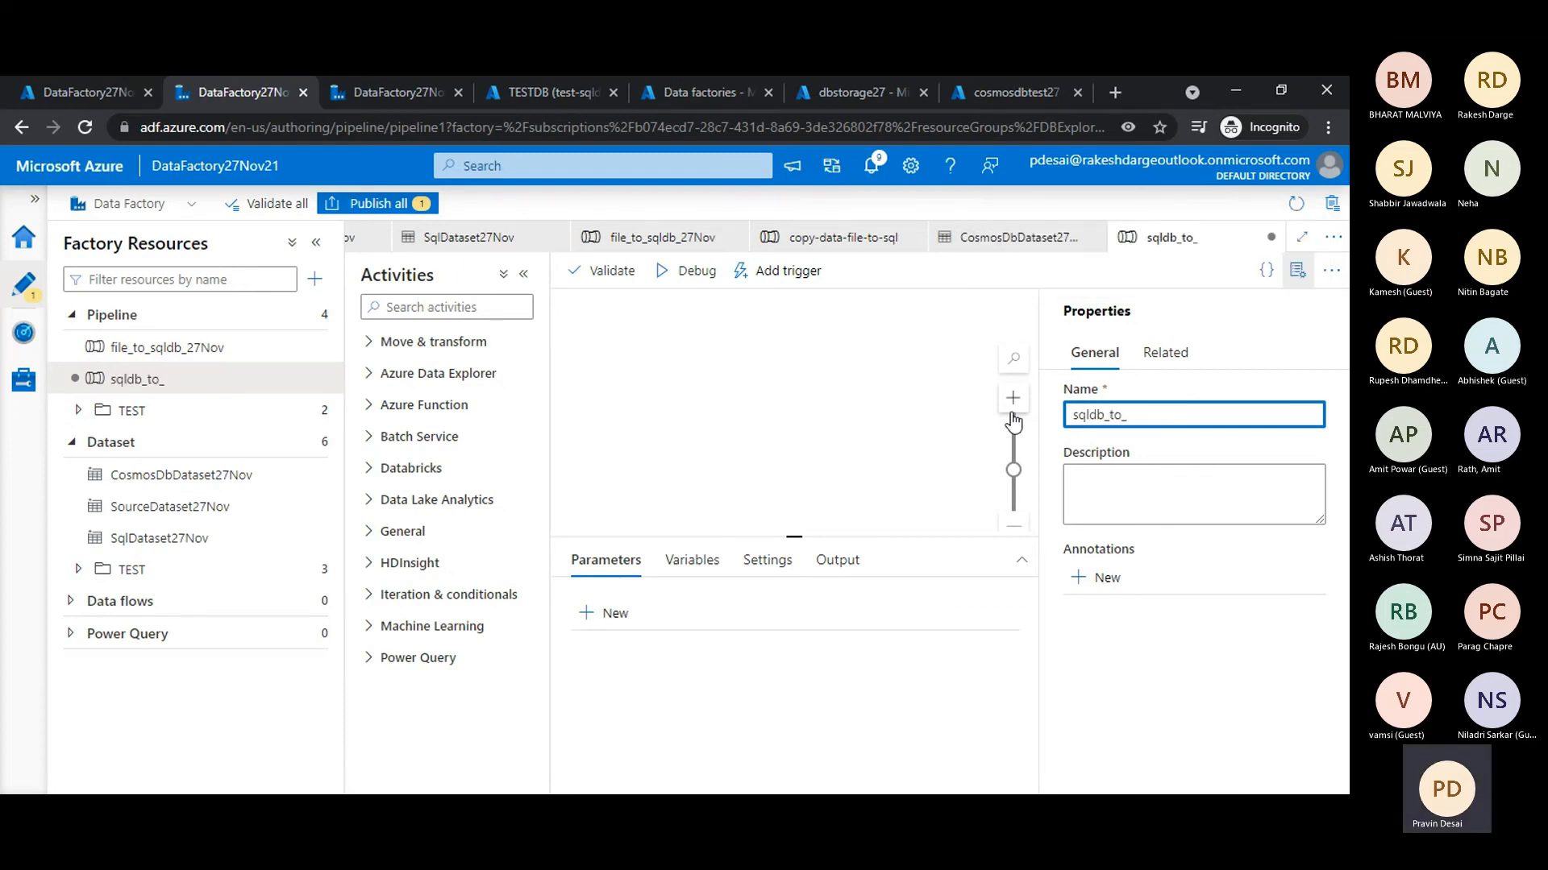
pyautogui.write('cosmosdb')
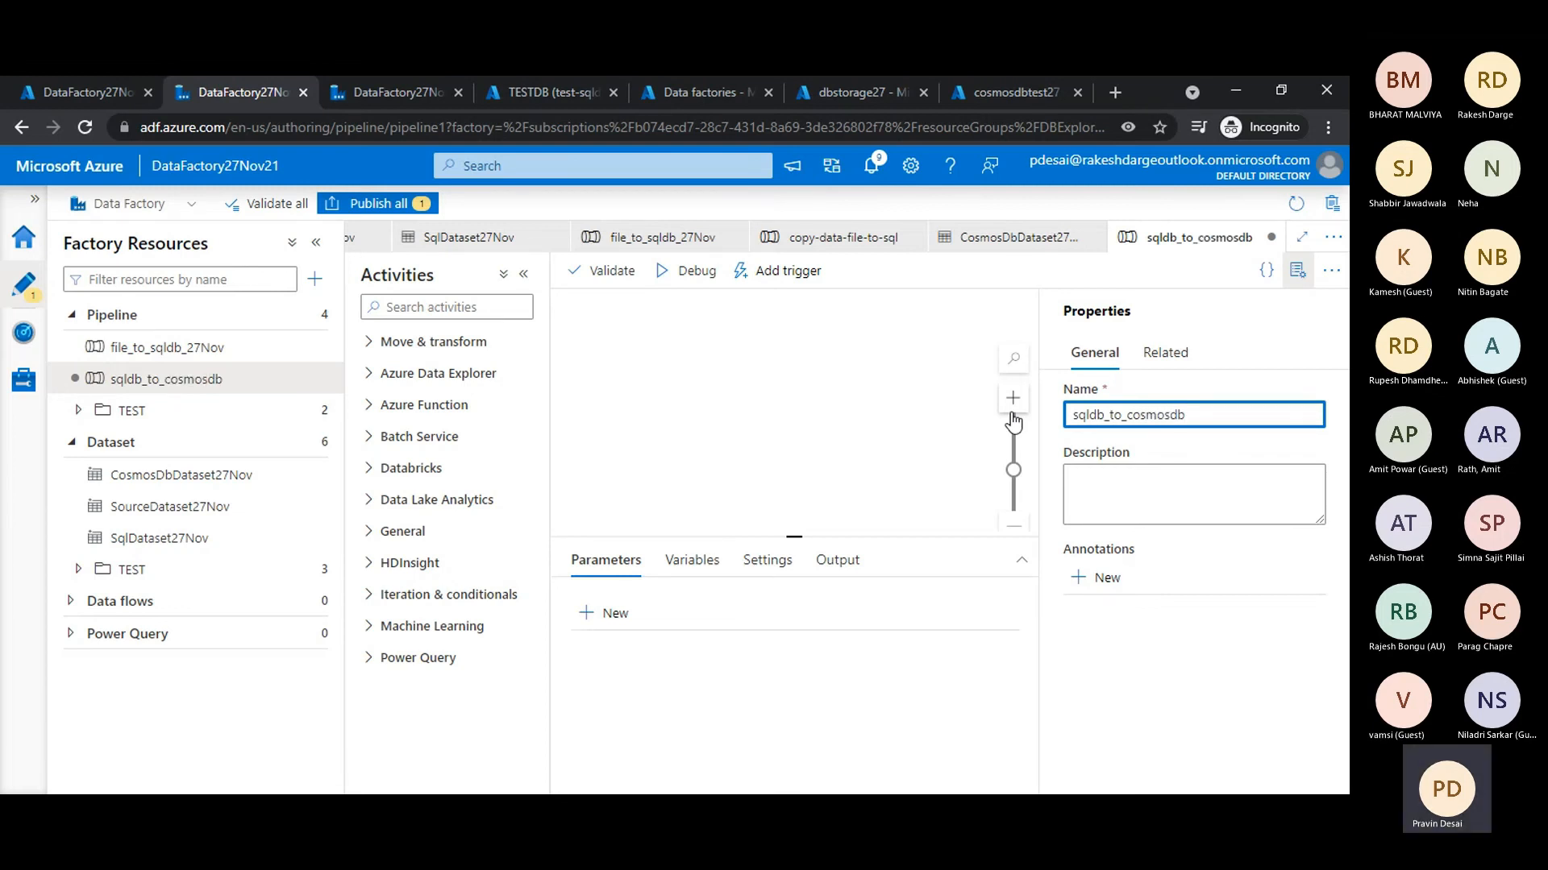
pyautogui.write('_27Nov')
# - Search the activities for "copy" and add a Copy data activity to the sqldb_to_cosmosdb_27Nov pipeline canvas
pyautogui.moveTo(743, 537); pyautogui.dragTo(739, 458)
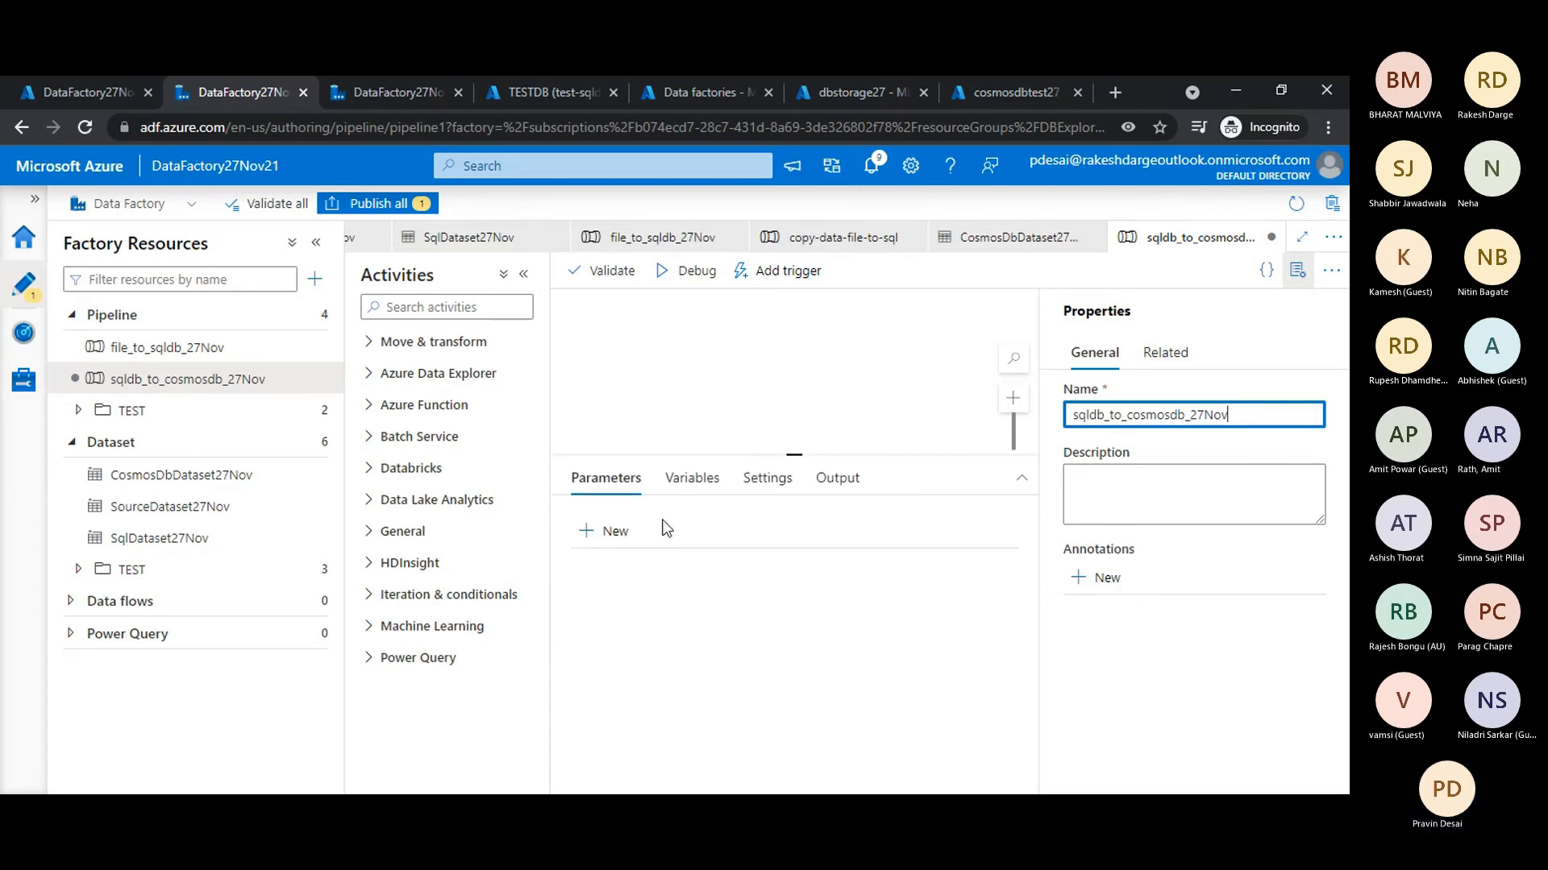
pyautogui.click(695, 393)
pyautogui.click(414, 307)
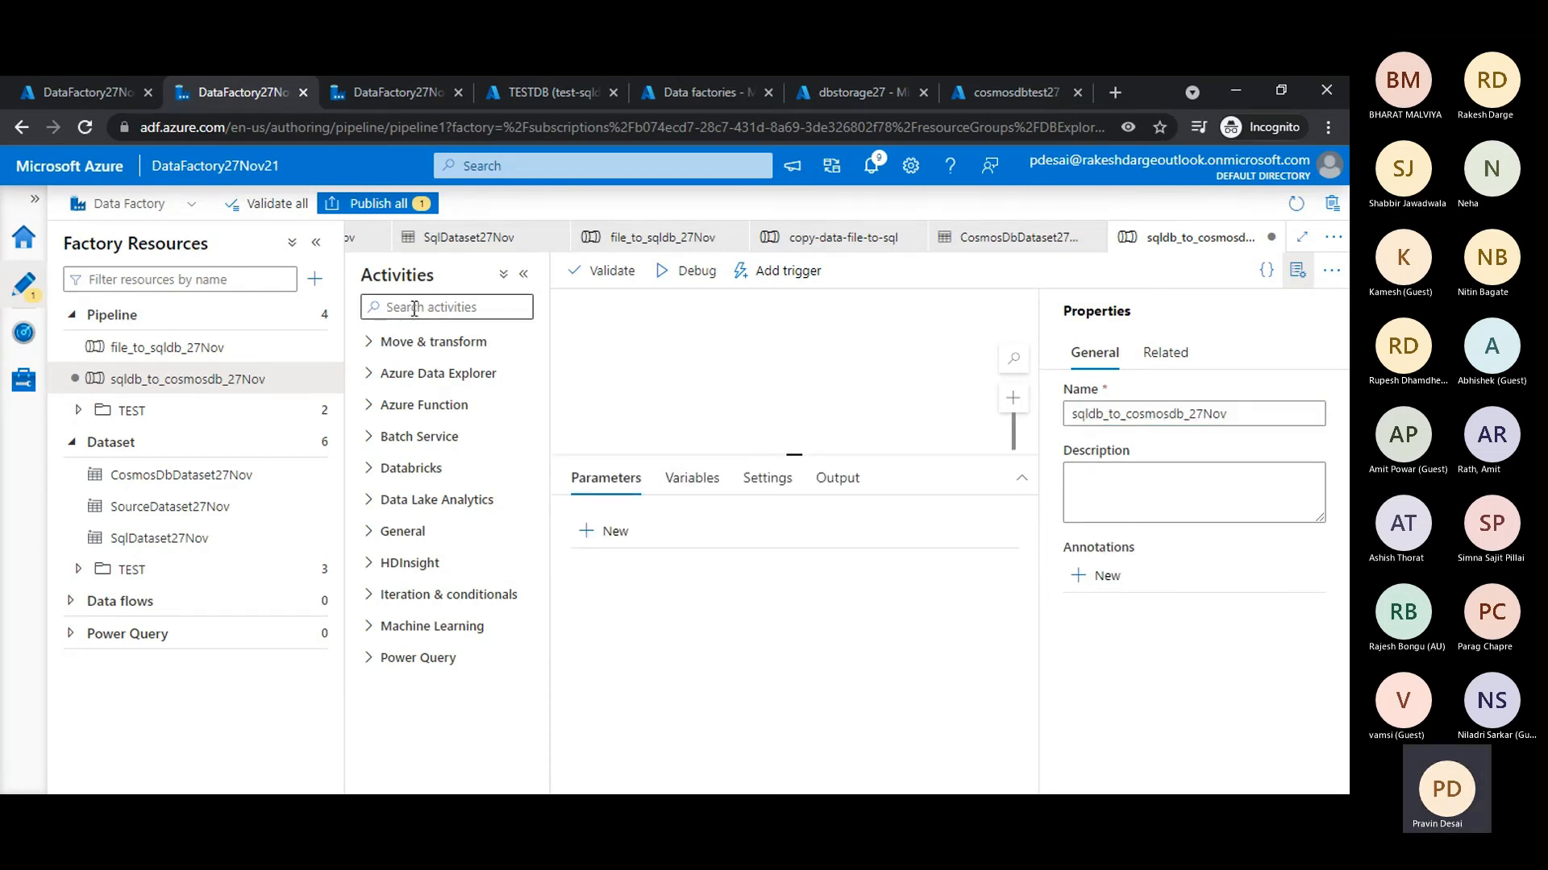
pyautogui.write('cop')
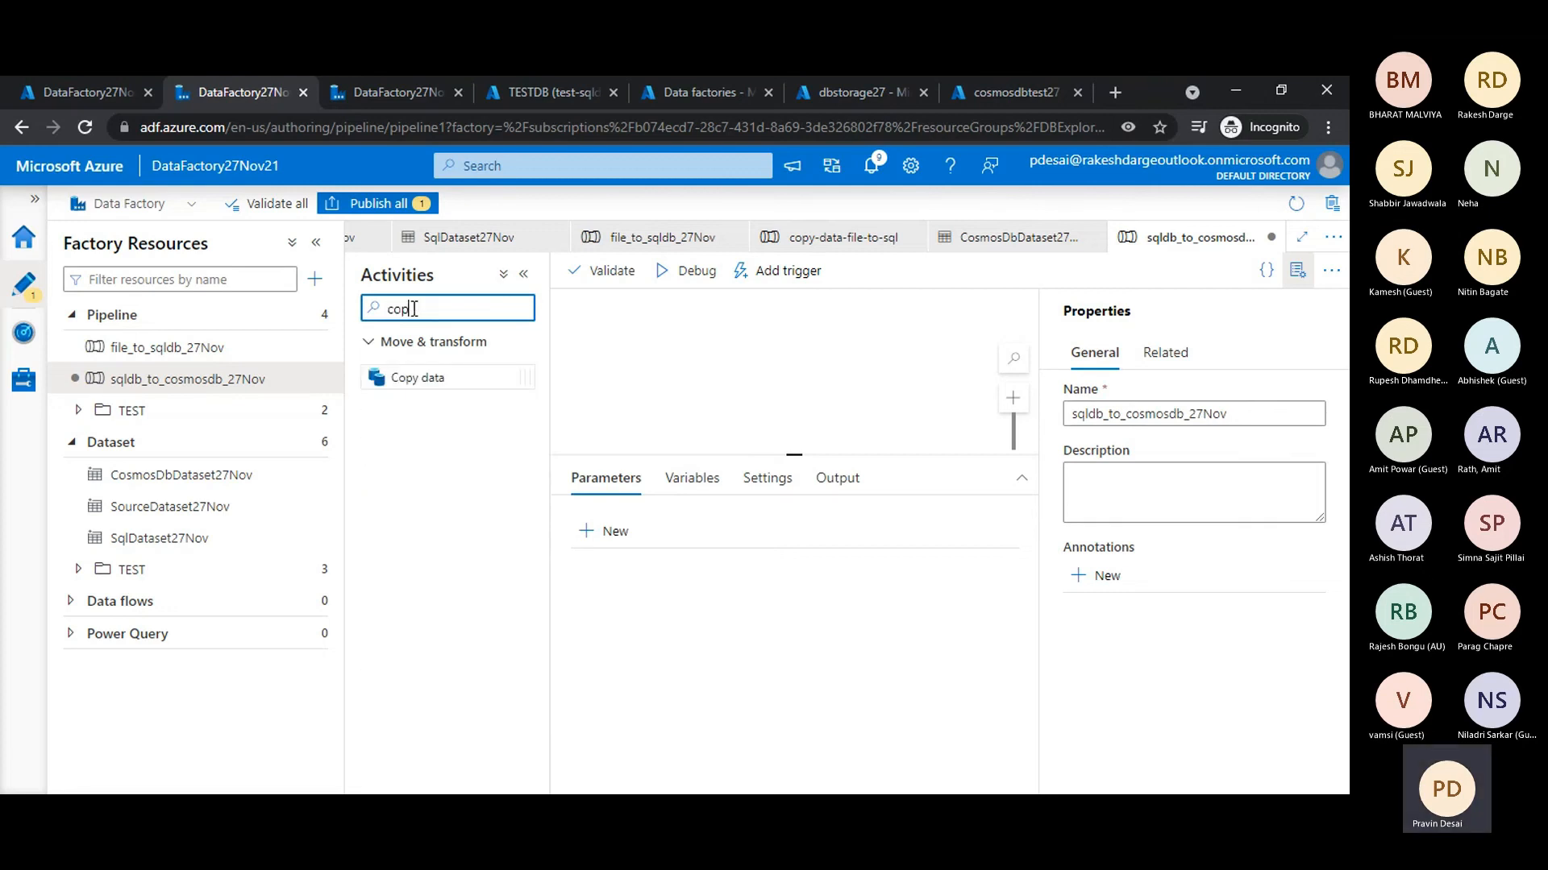
pyautogui.write('y')
pyautogui.moveTo(394, 379); pyautogui.dragTo(822, 338)
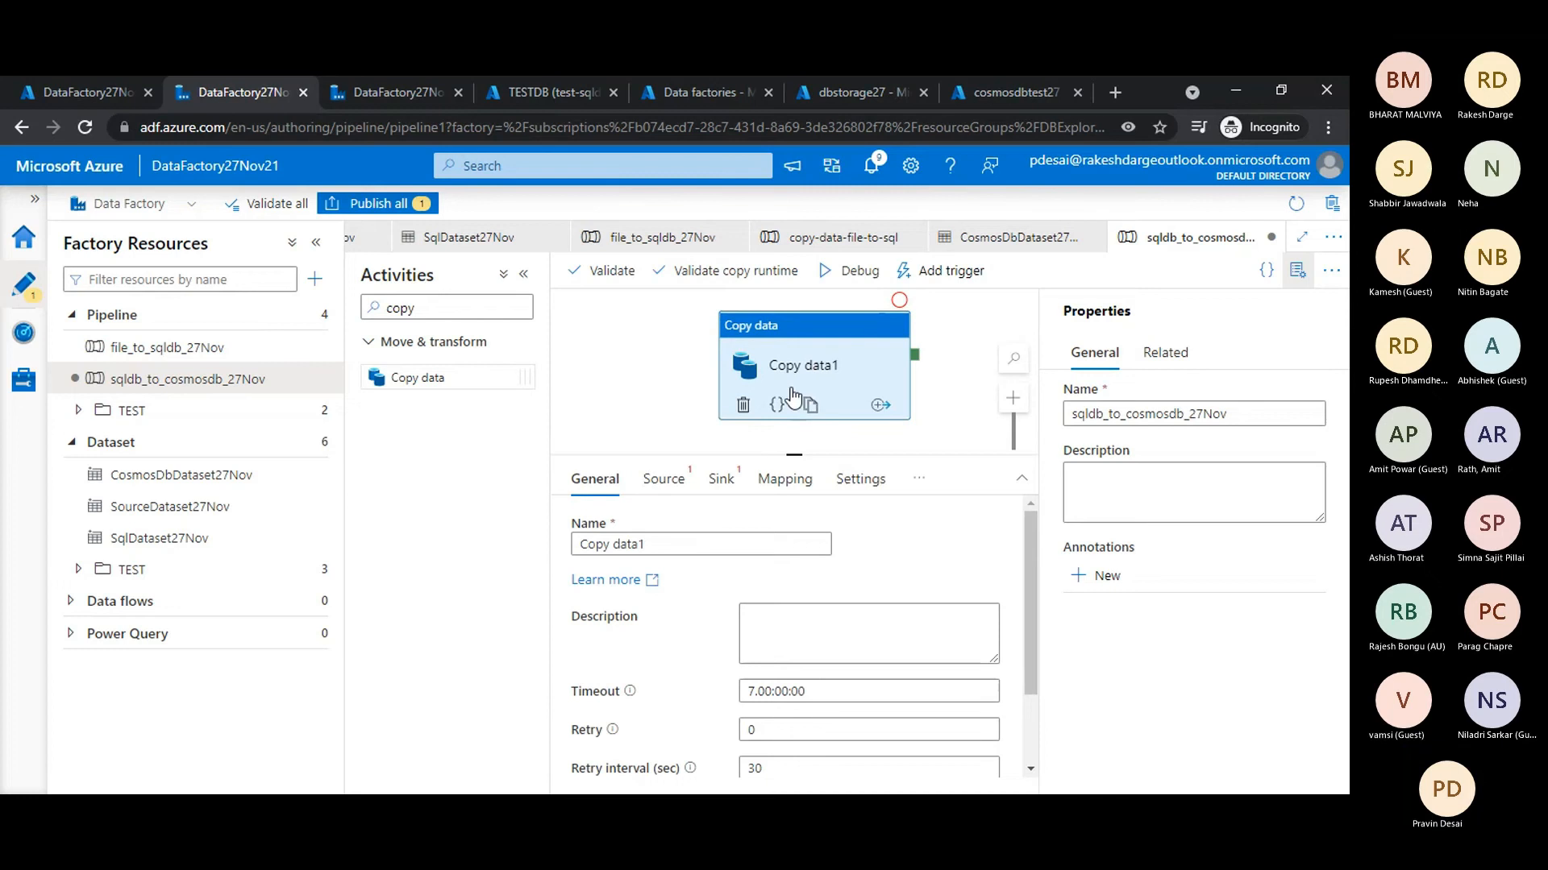
# - Set the Copy data activity's source dataset to SqlDataset27Nov and review its query, timeout and partition options
pyautogui.click(673, 482)
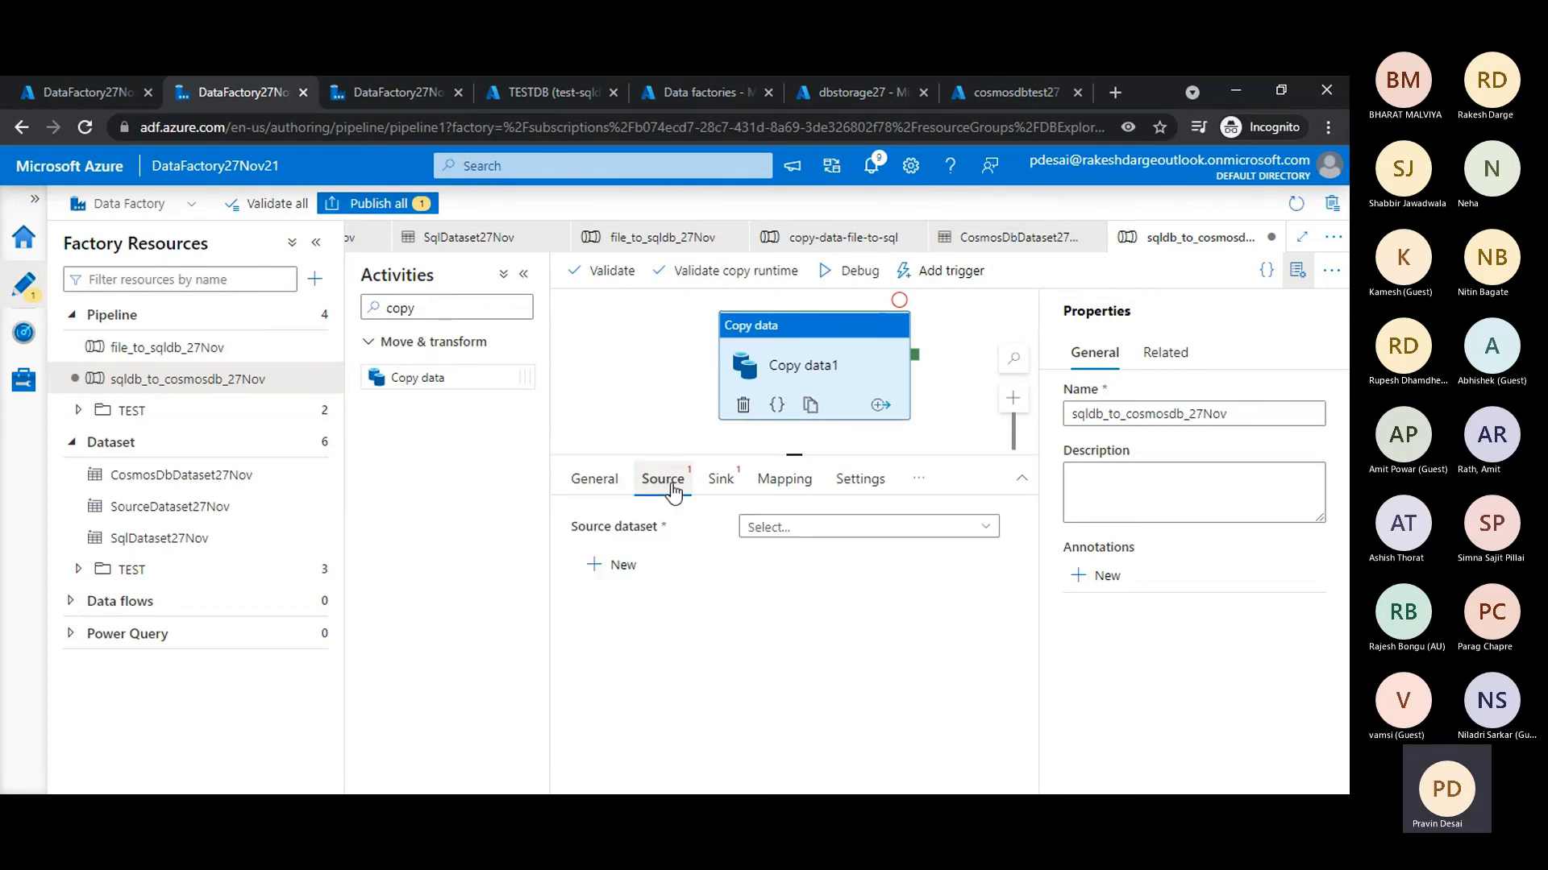
pyautogui.click(788, 529)
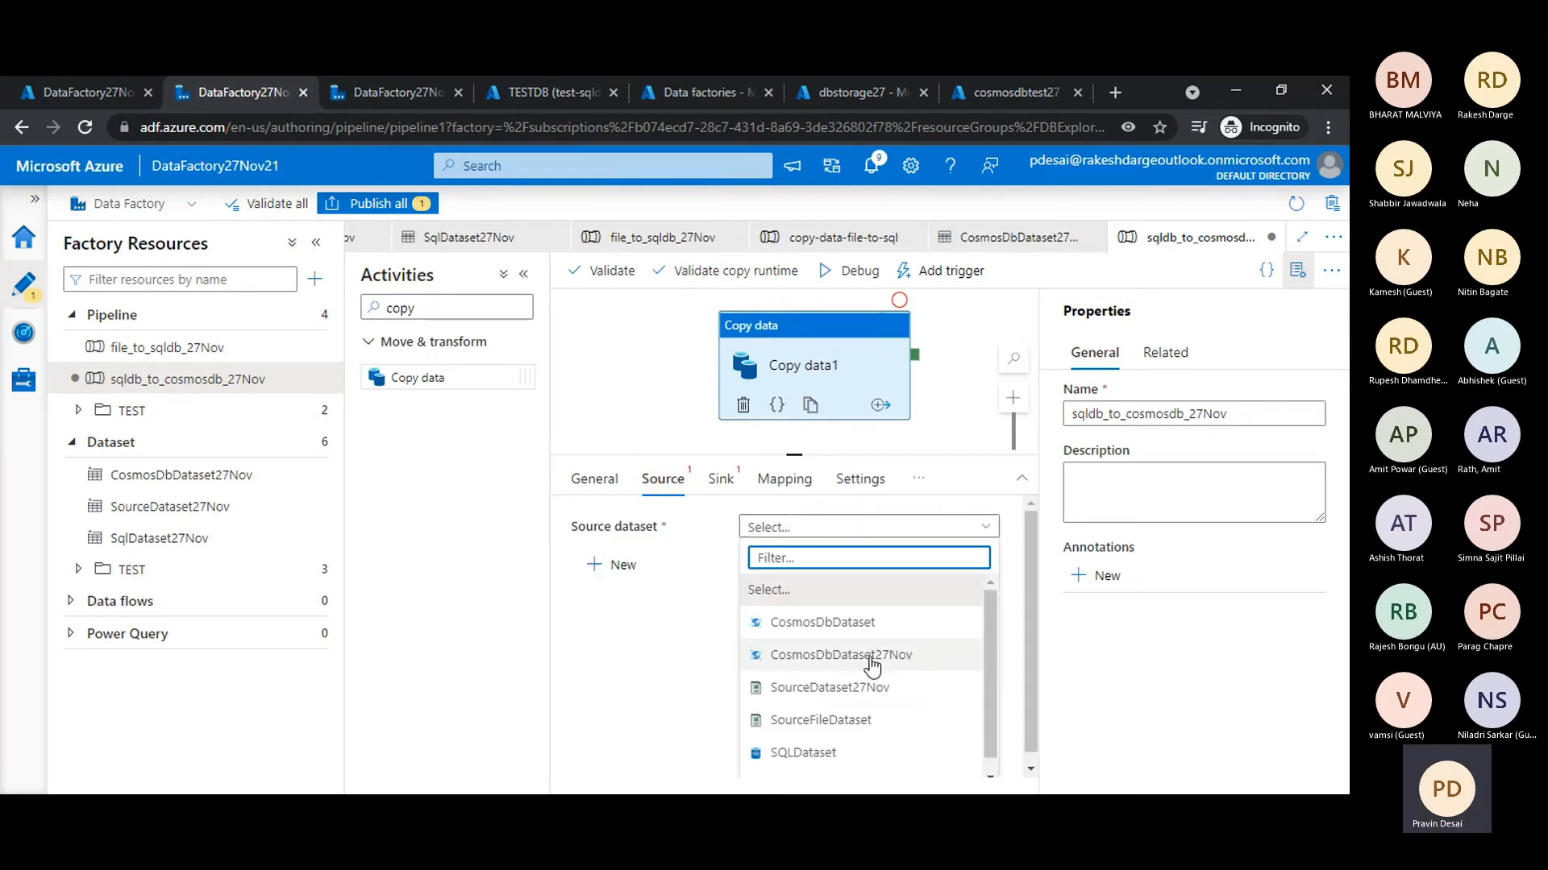
pyautogui.moveTo(991, 656); pyautogui.dragTo(991, 694)
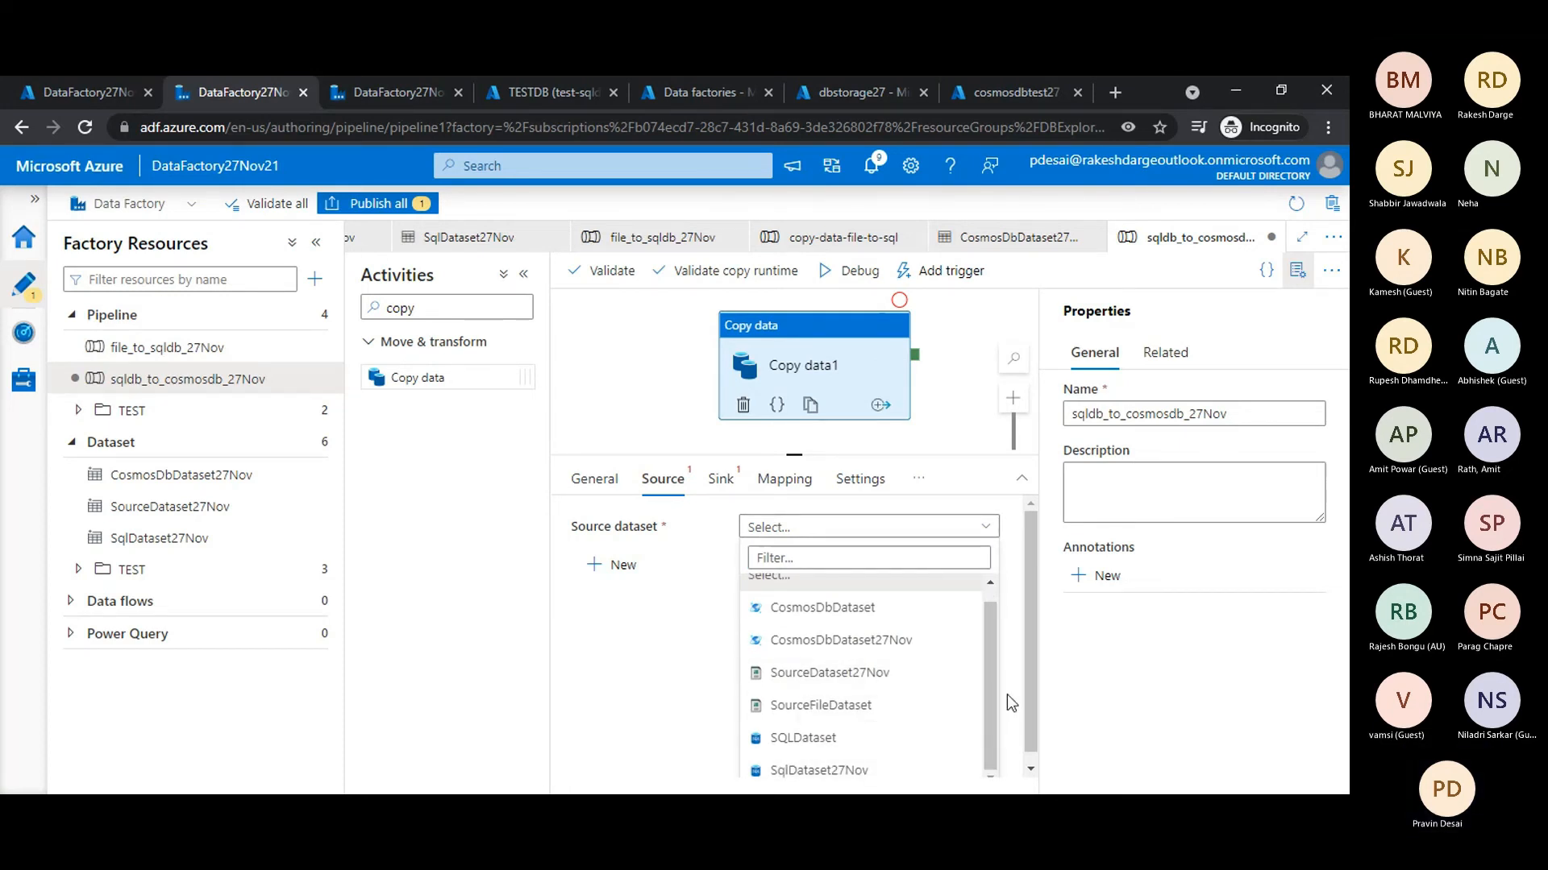
pyautogui.click(833, 771)
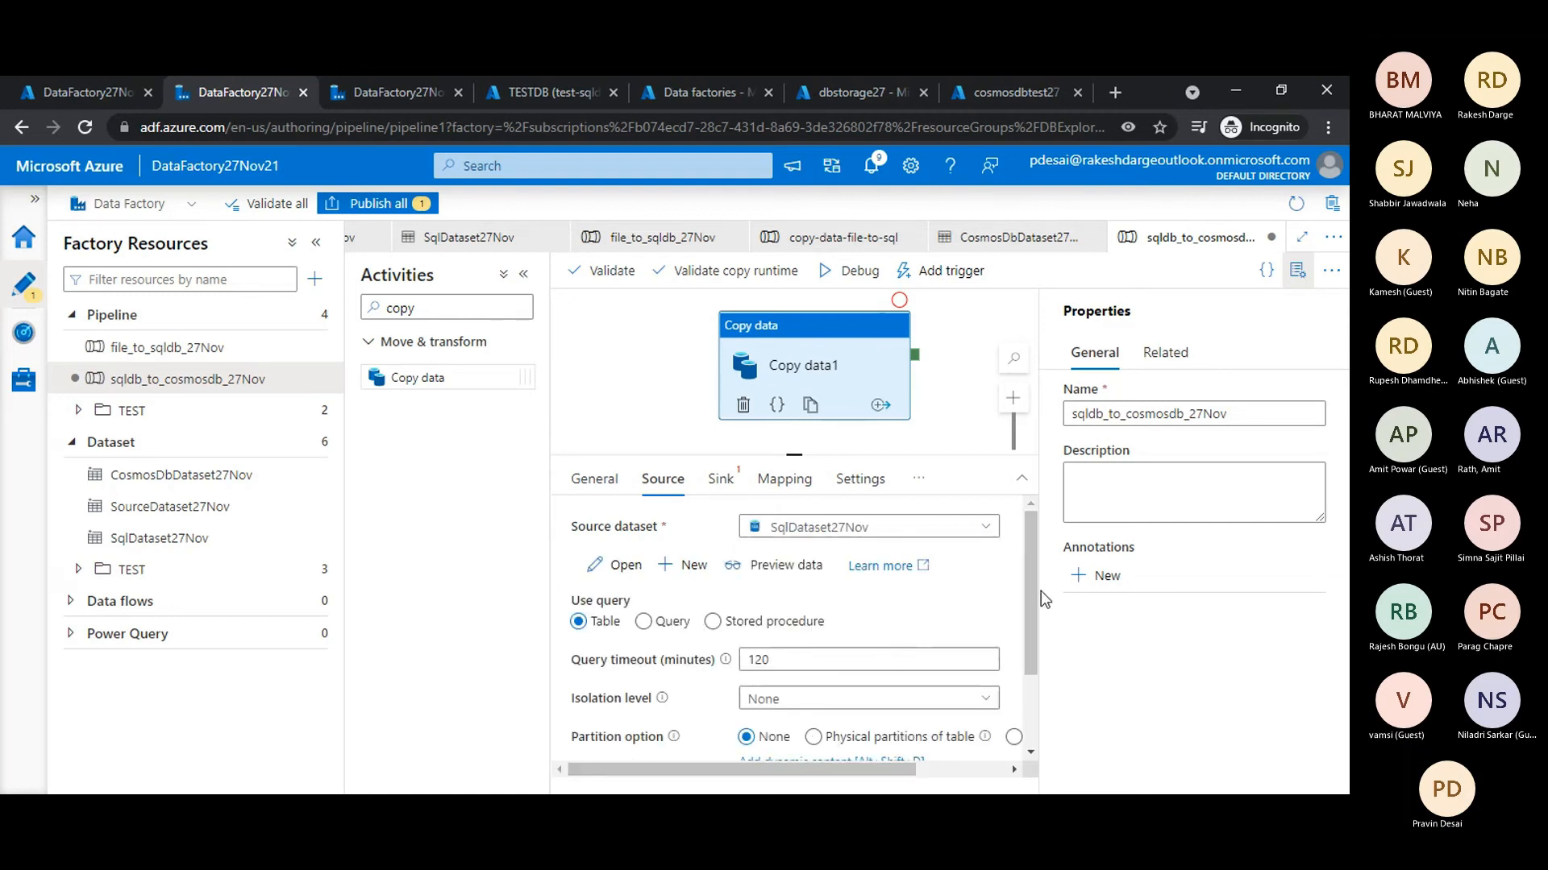
pyautogui.moveTo(1032, 594)
pyautogui.mouseDown()
pyautogui.moveTo(1033, 676)
pyautogui.moveTo(1032, 594)
pyautogui.mouseUp()
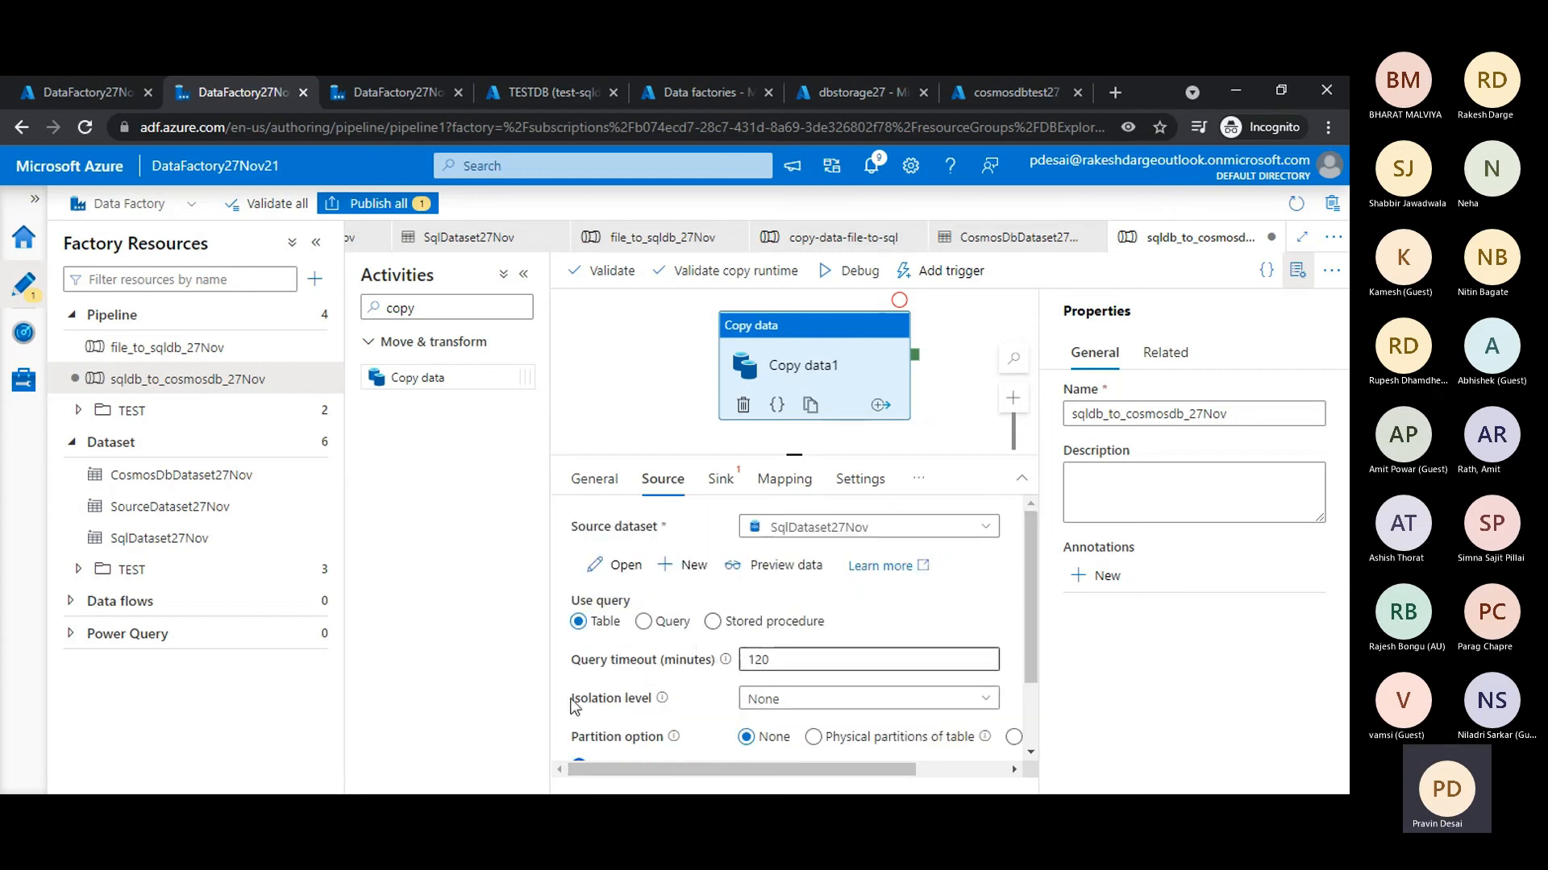
pyautogui.scroll(-2, 667, 679)
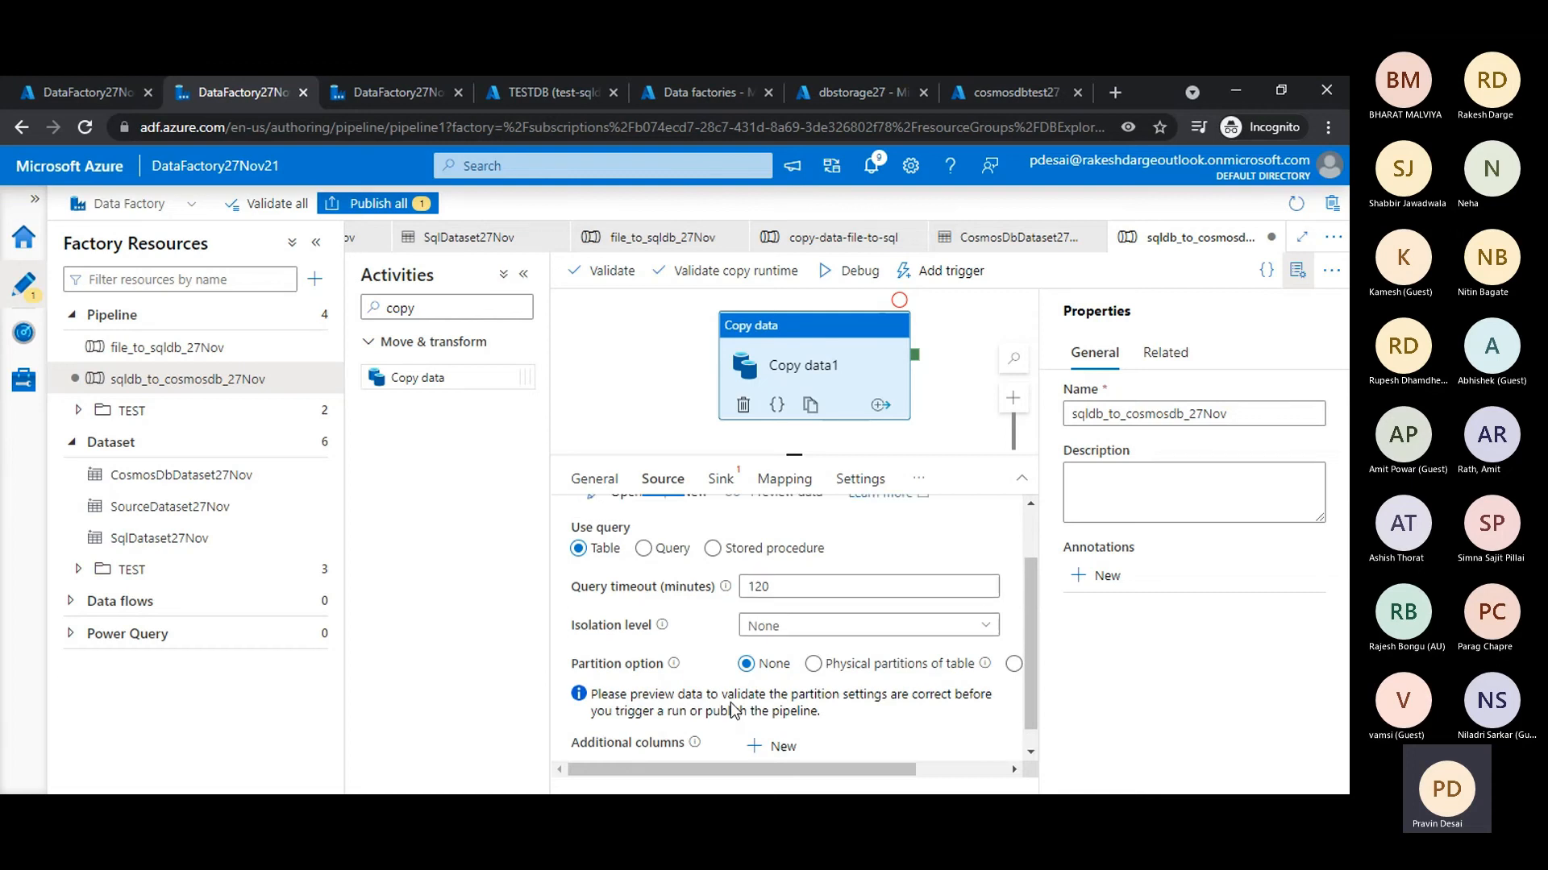
pyautogui.scroll(2, 733, 699)
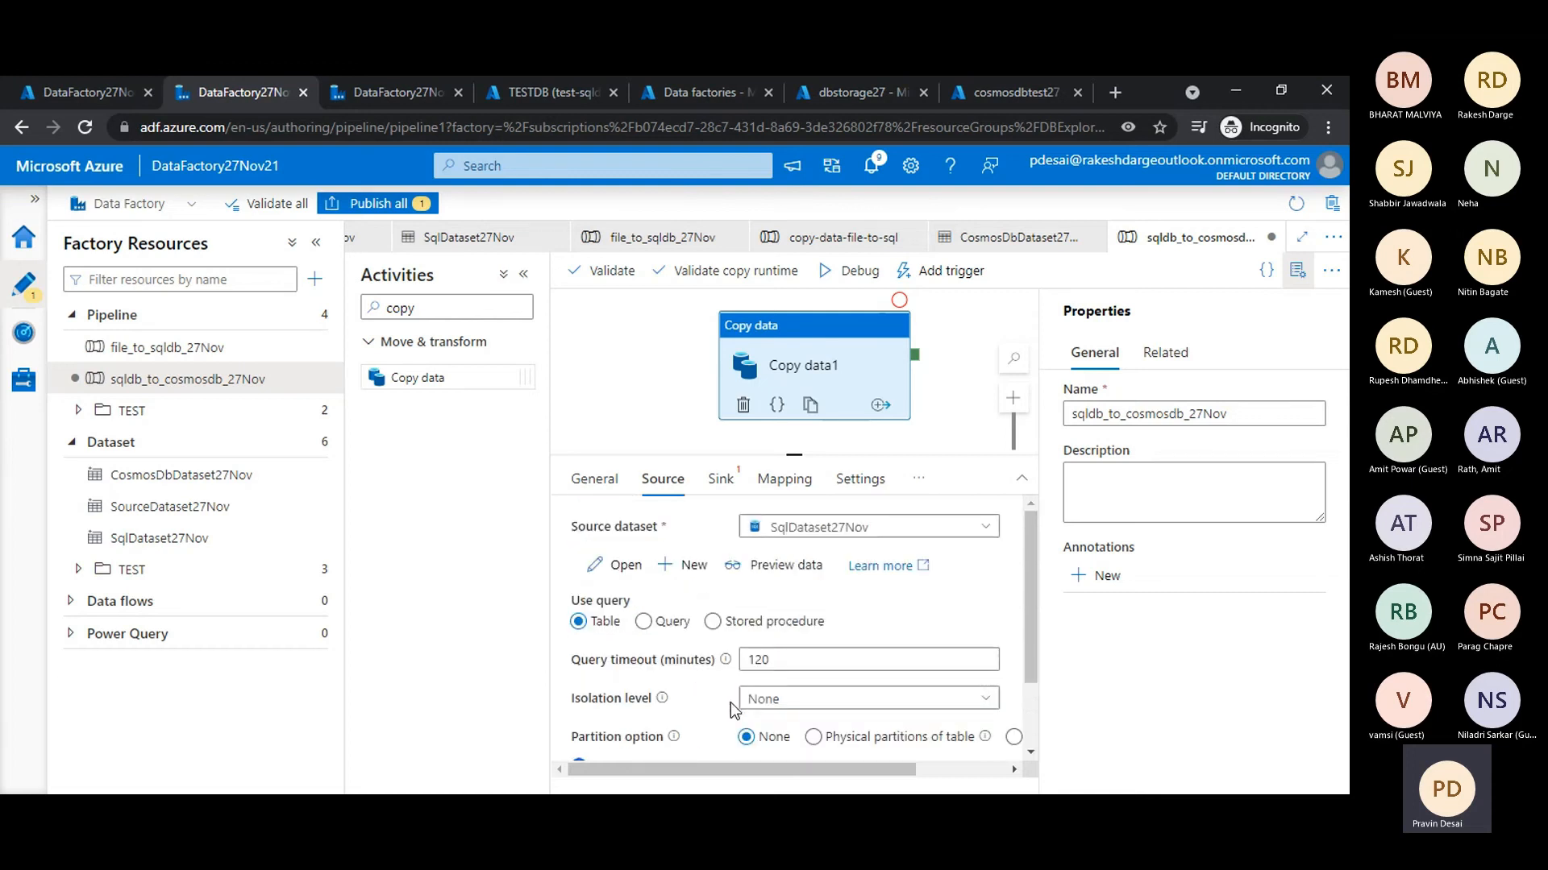
pyautogui.click(786, 658)
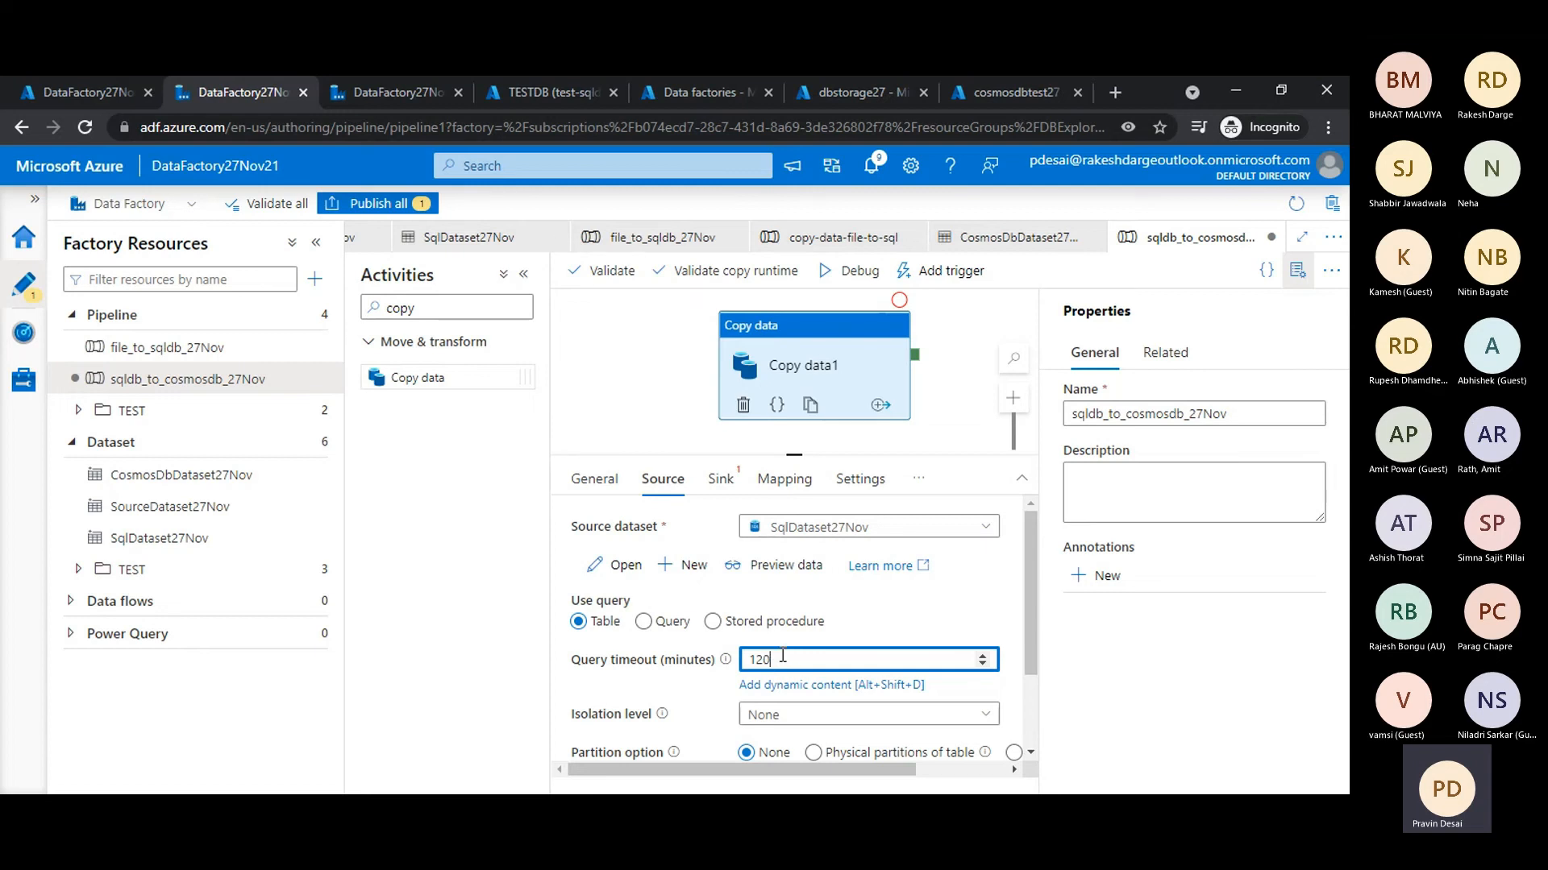
pyautogui.moveTo(780, 657)
pyautogui.mouseDown()
pyautogui.moveTo(744, 667)
pyautogui.moveTo(798, 663)
pyautogui.moveTo(786, 668)
pyautogui.mouseUp()
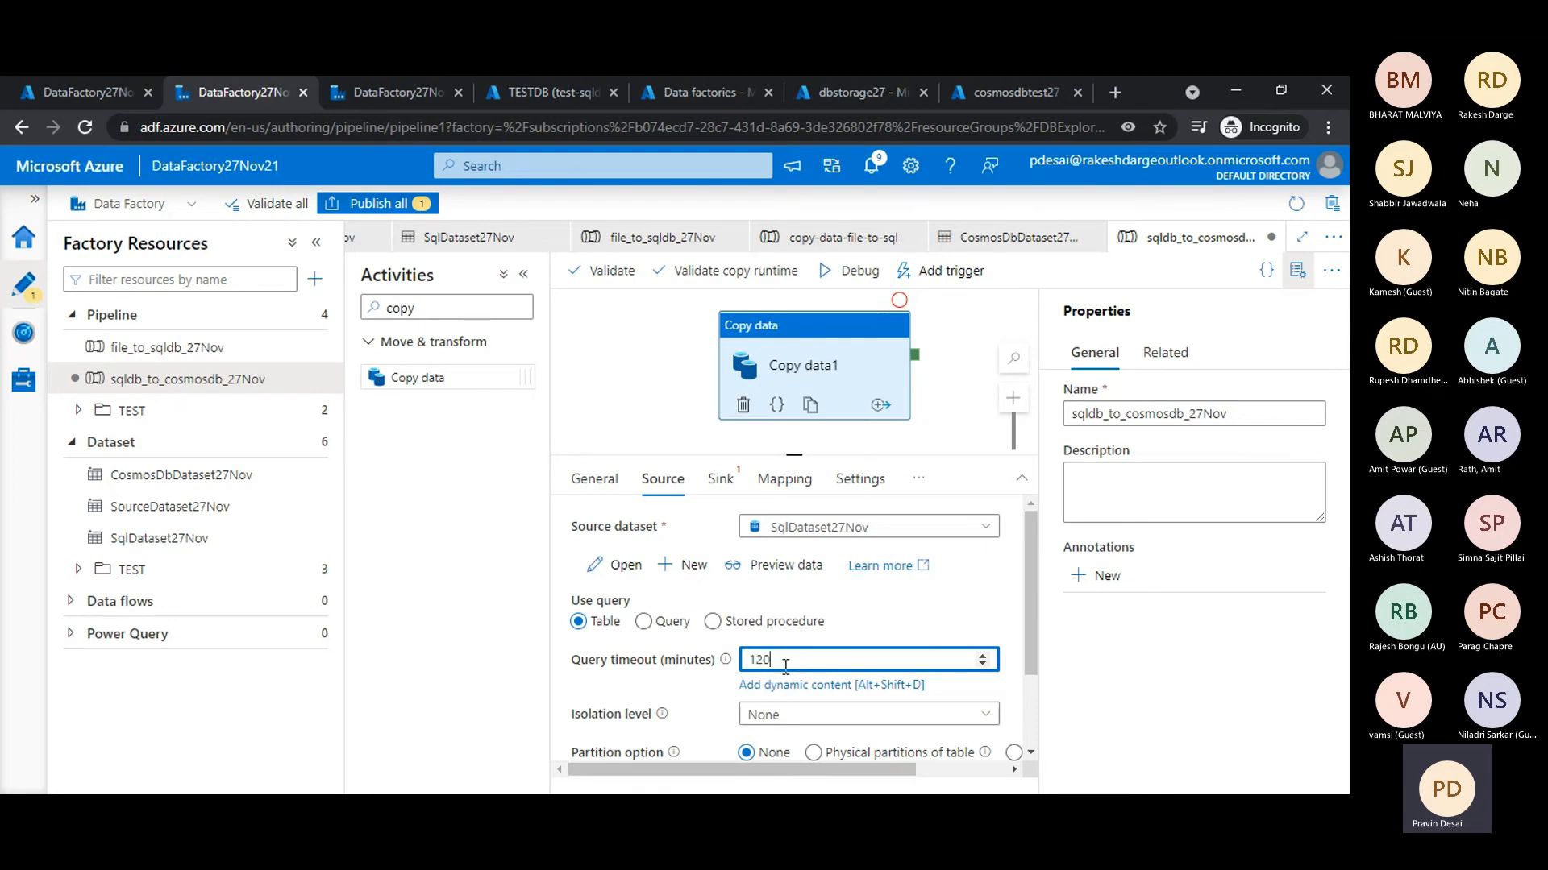
# - Set the Copy data activity's sink dataset to CosmosDbDataset27Nov and its write behavior to Upsert
pyautogui.click(731, 484)
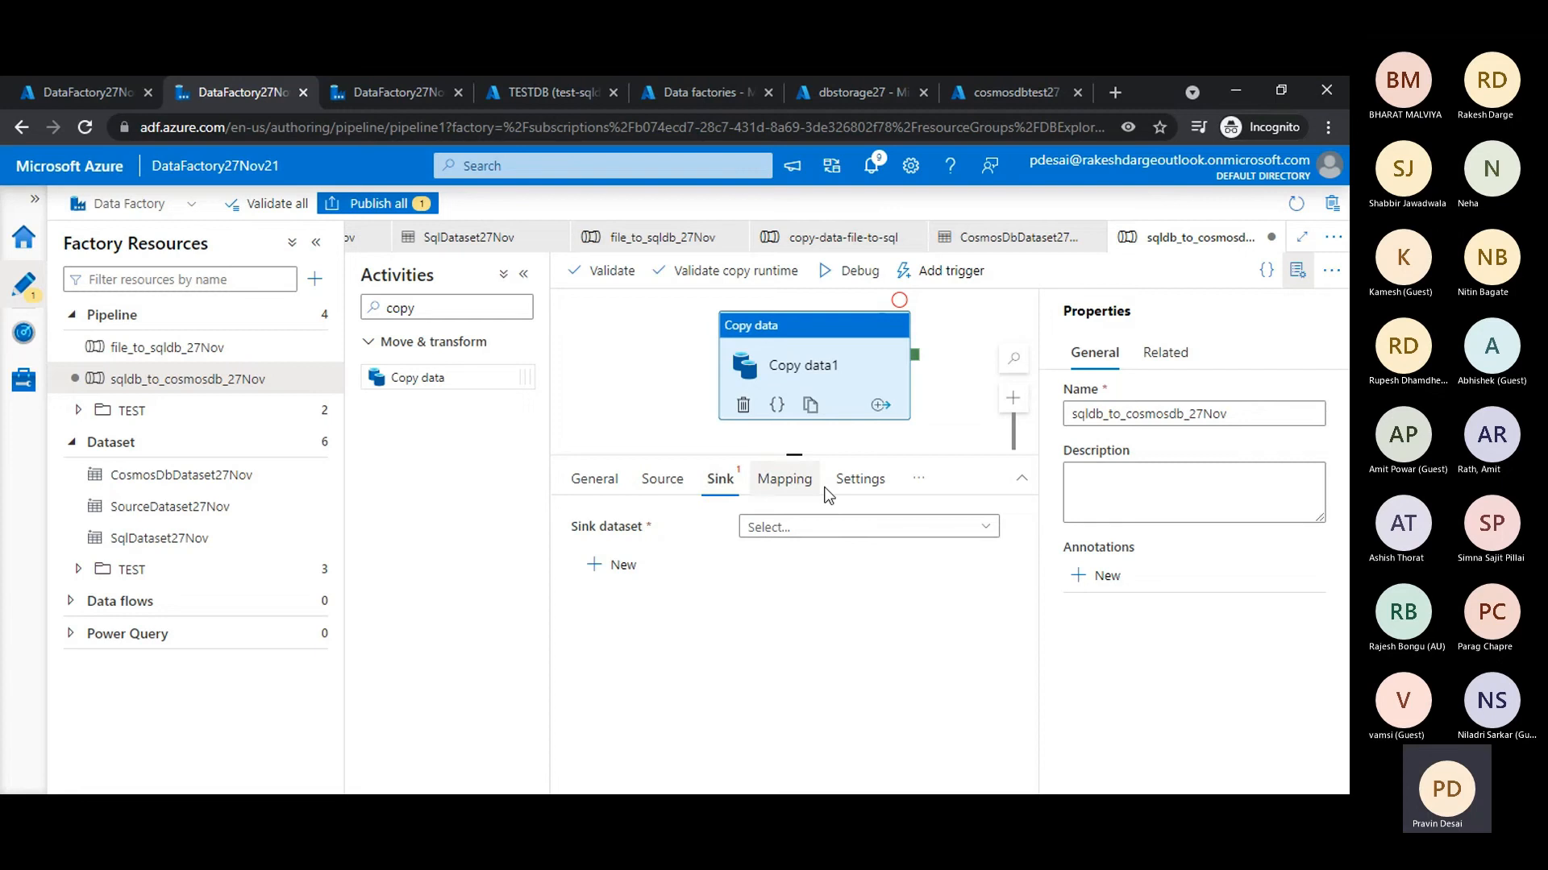
pyautogui.click(815, 532)
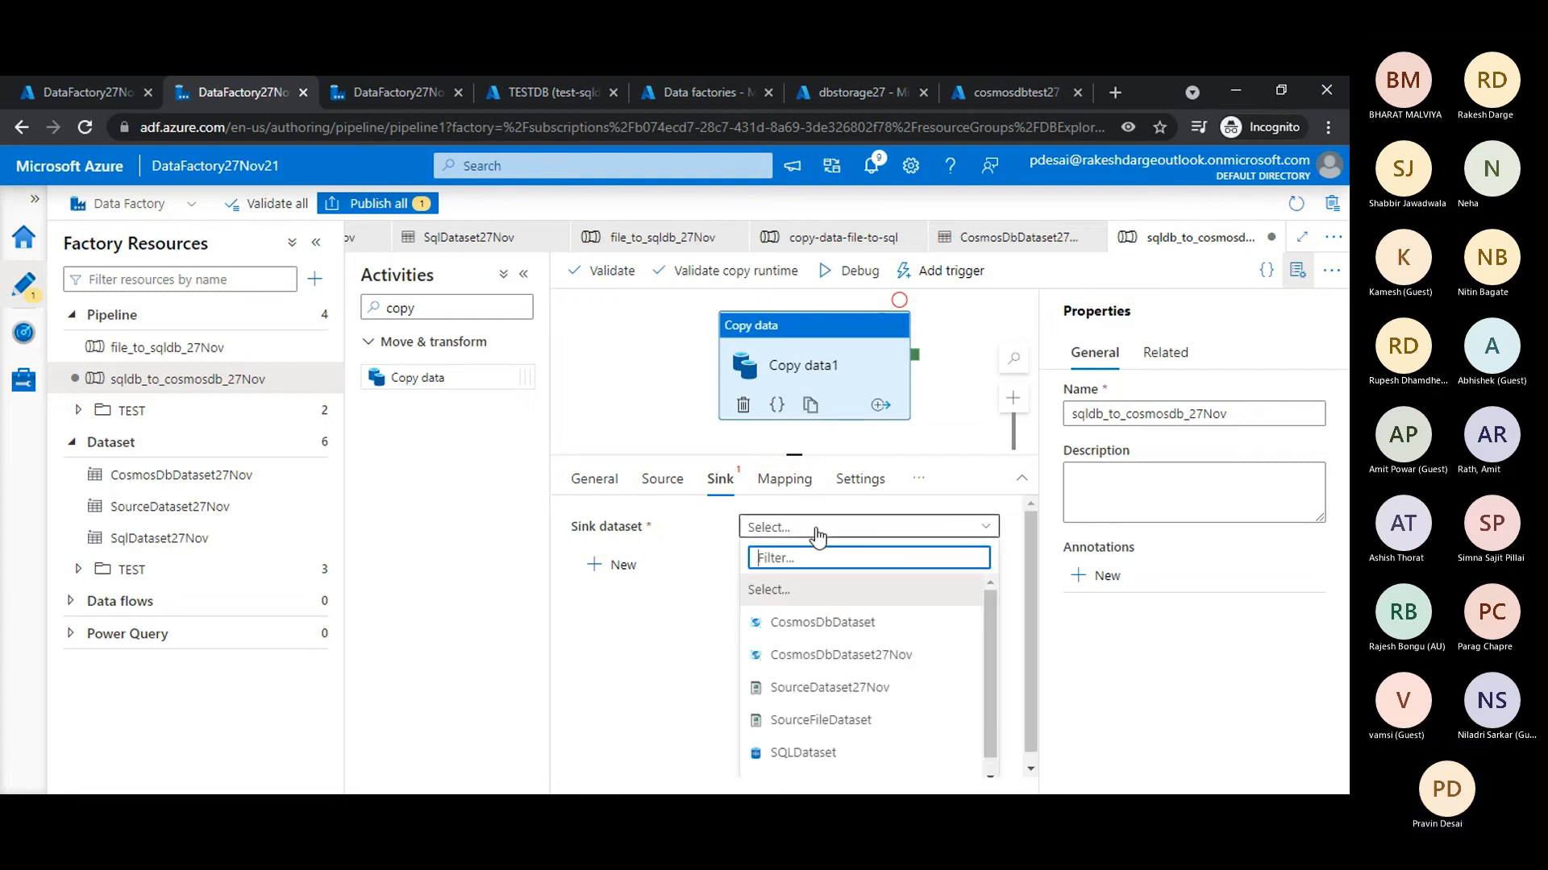
pyautogui.click(931, 659)
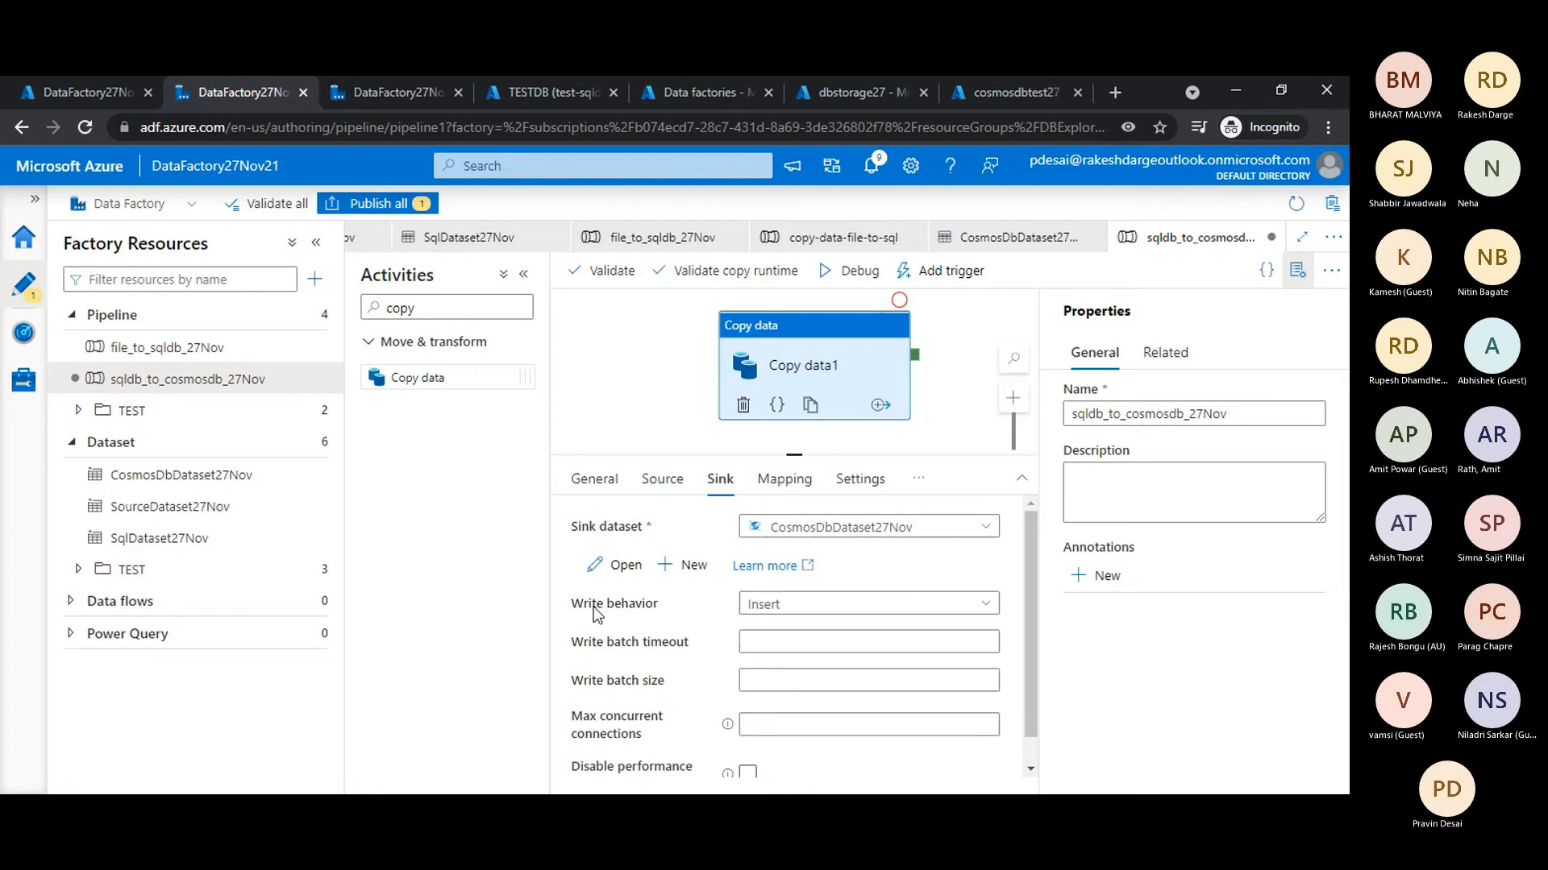
pyautogui.click(800, 620)
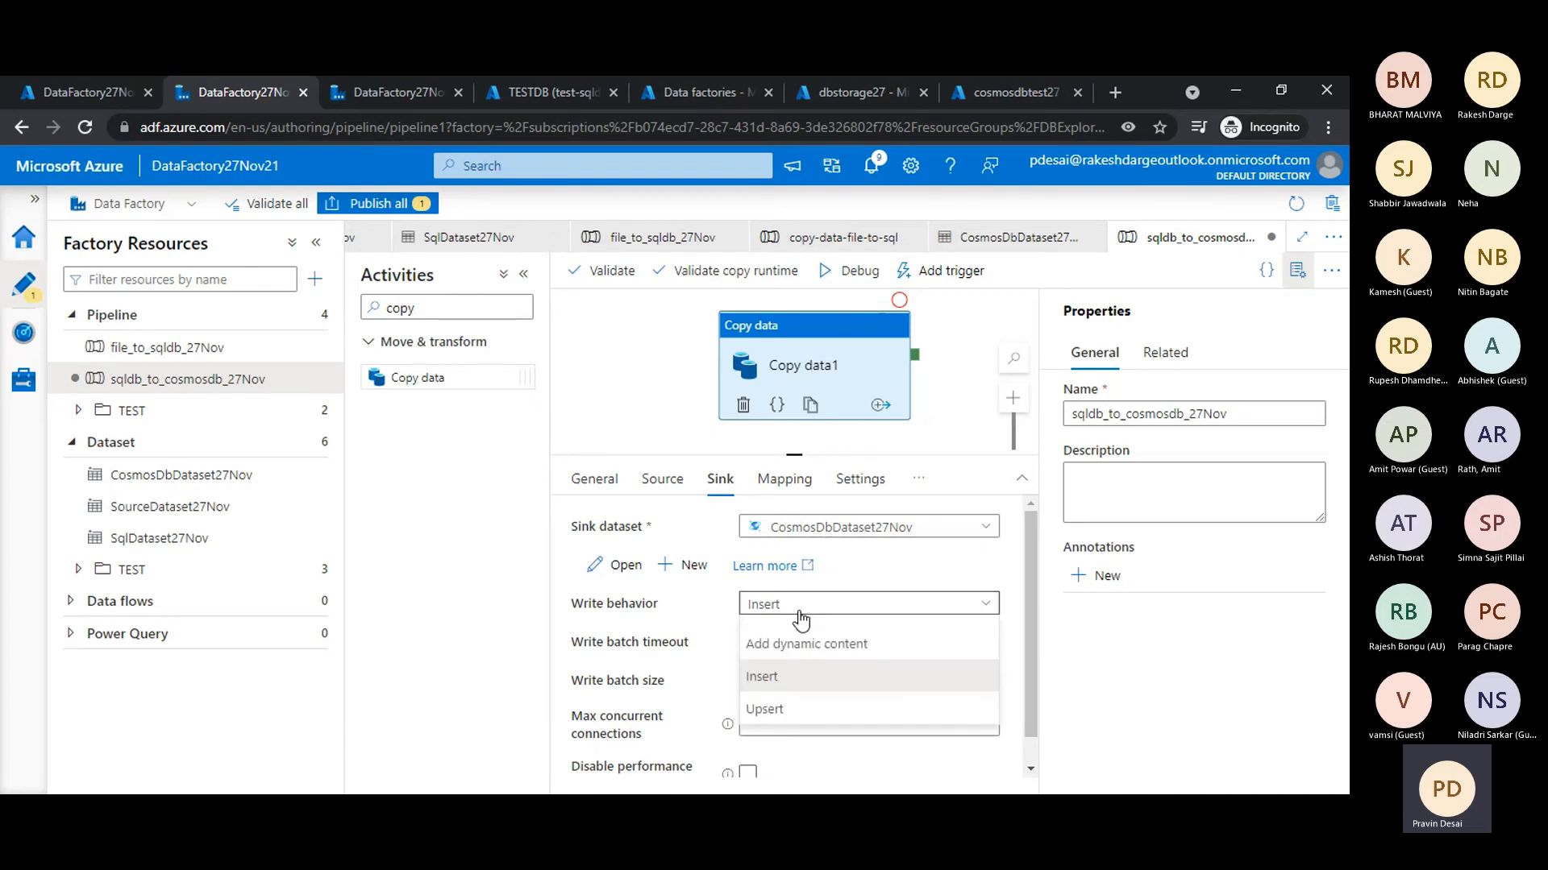
pyautogui.click(781, 711)
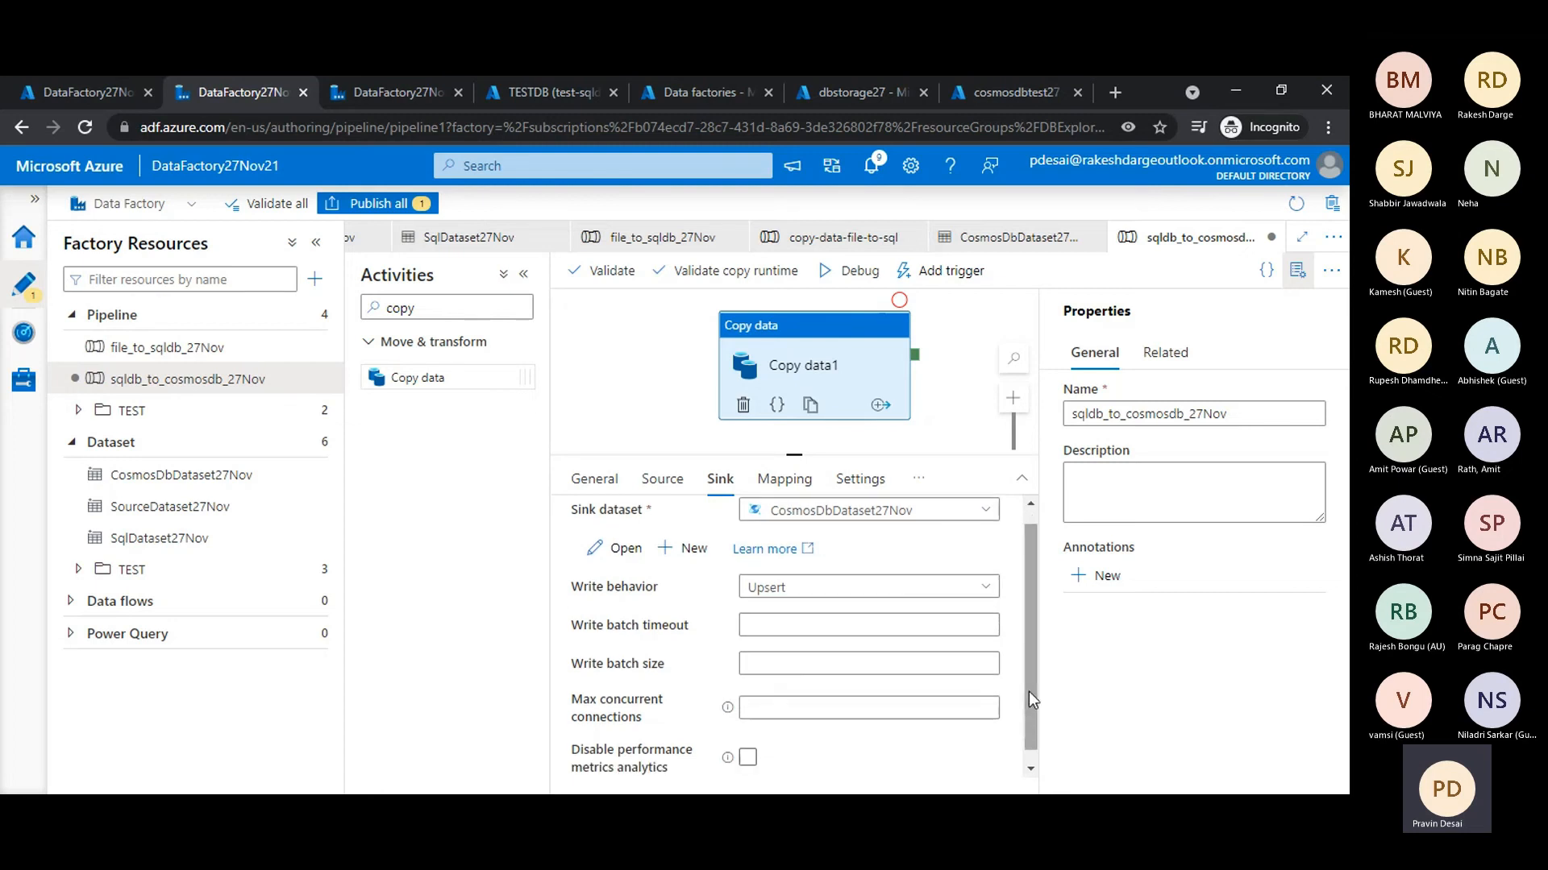
pyautogui.scroll(-1, 1028, 691)
pyautogui.scroll(1, 1028, 692)
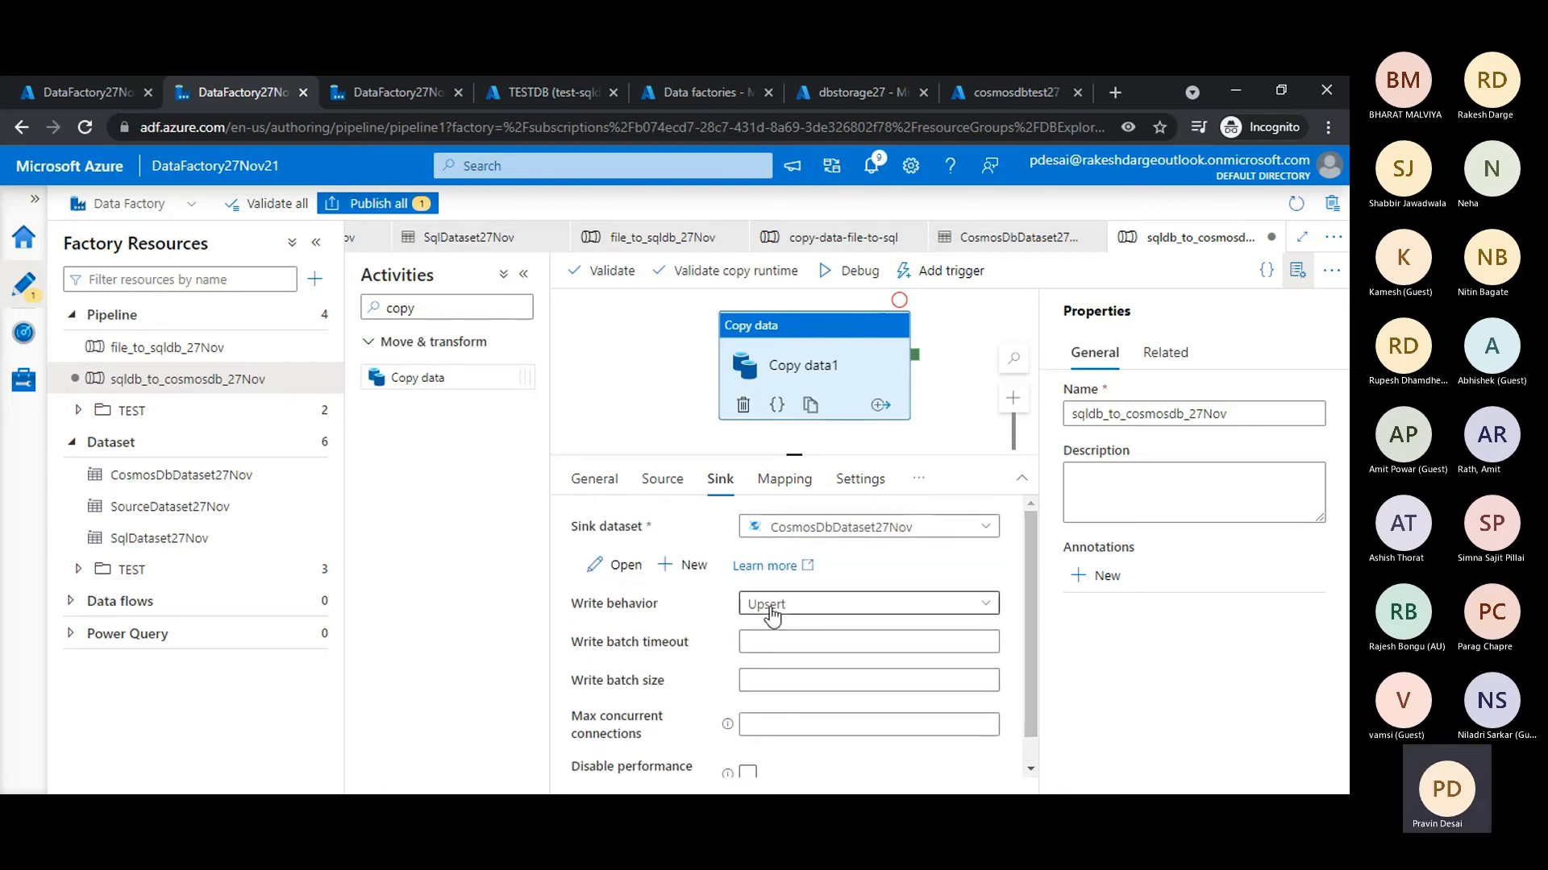
# - Check the activity's mapping settings and publish the new sqldb_to_cosmosdb_27Nov pipeline to the live environment
pyautogui.click(784, 483)
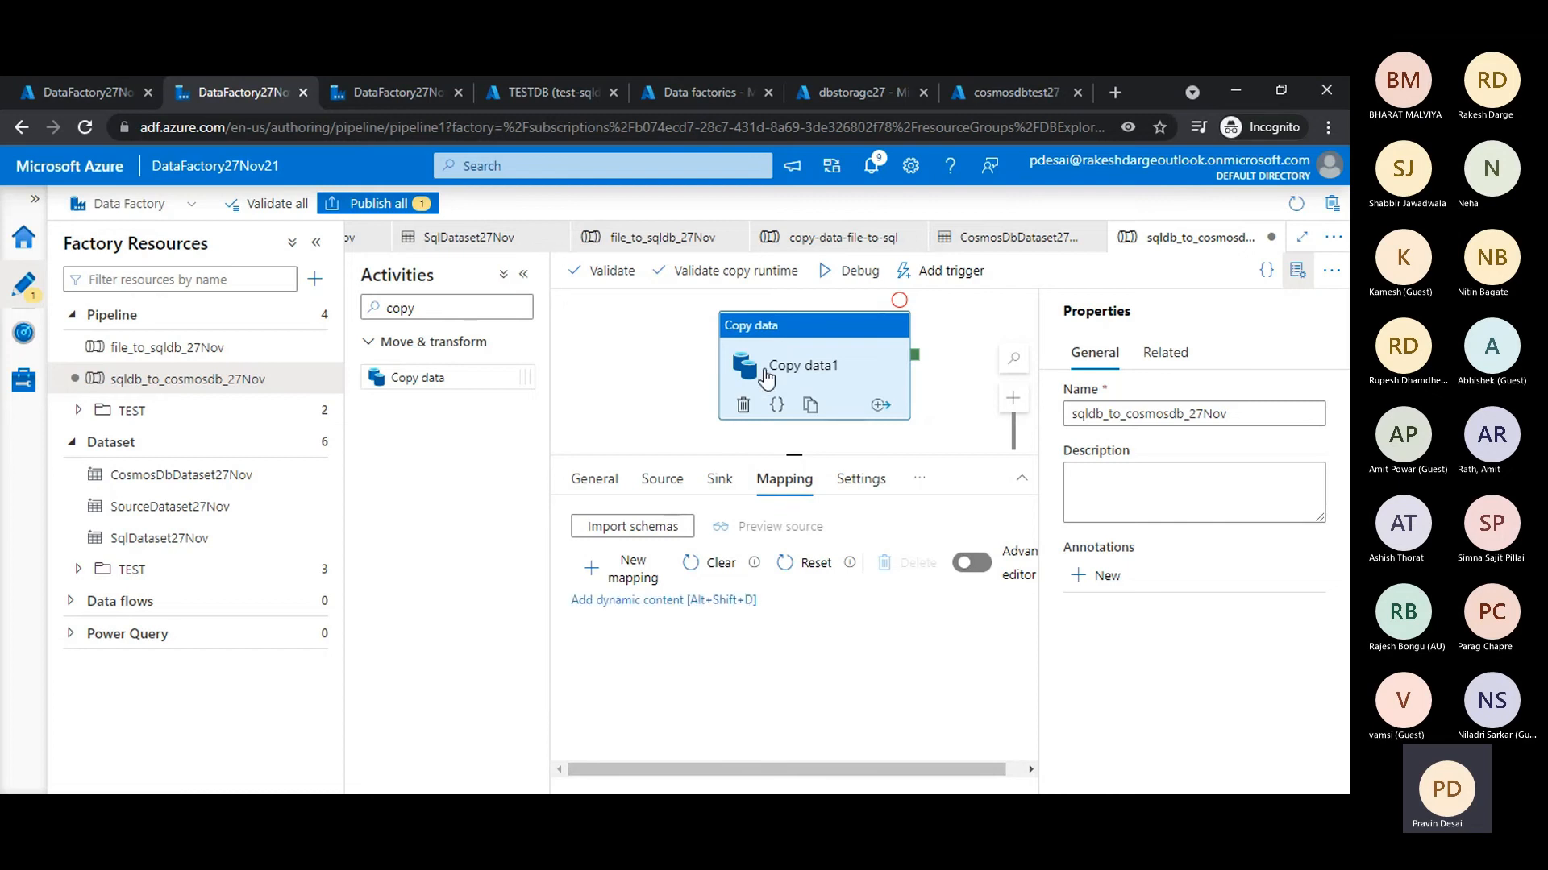
pyautogui.click(945, 387)
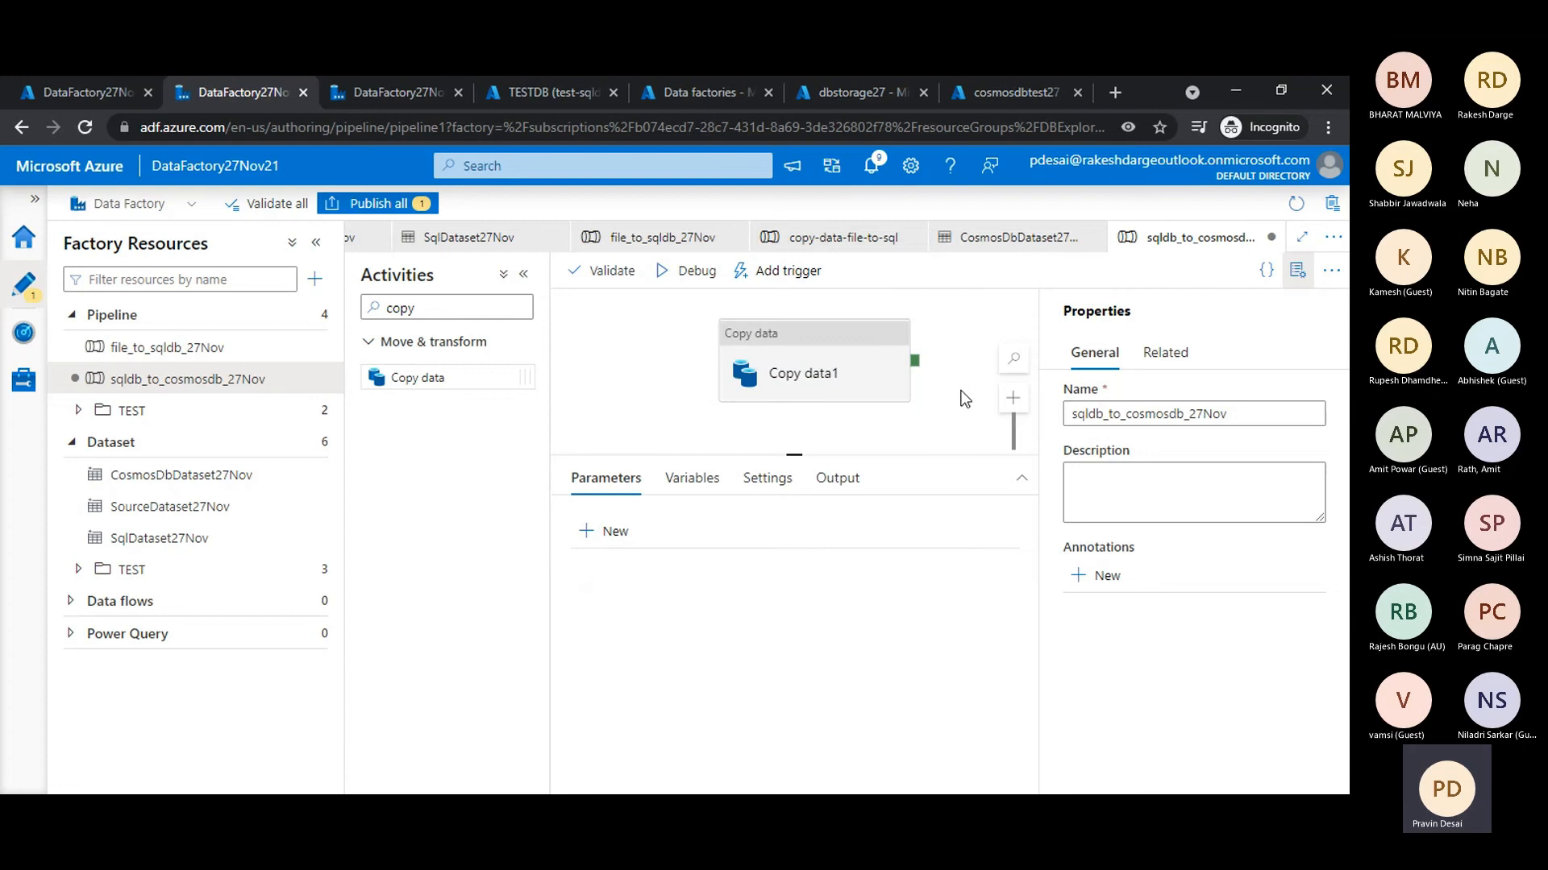
pyautogui.moveTo(874, 456); pyautogui.dragTo(879, 505)
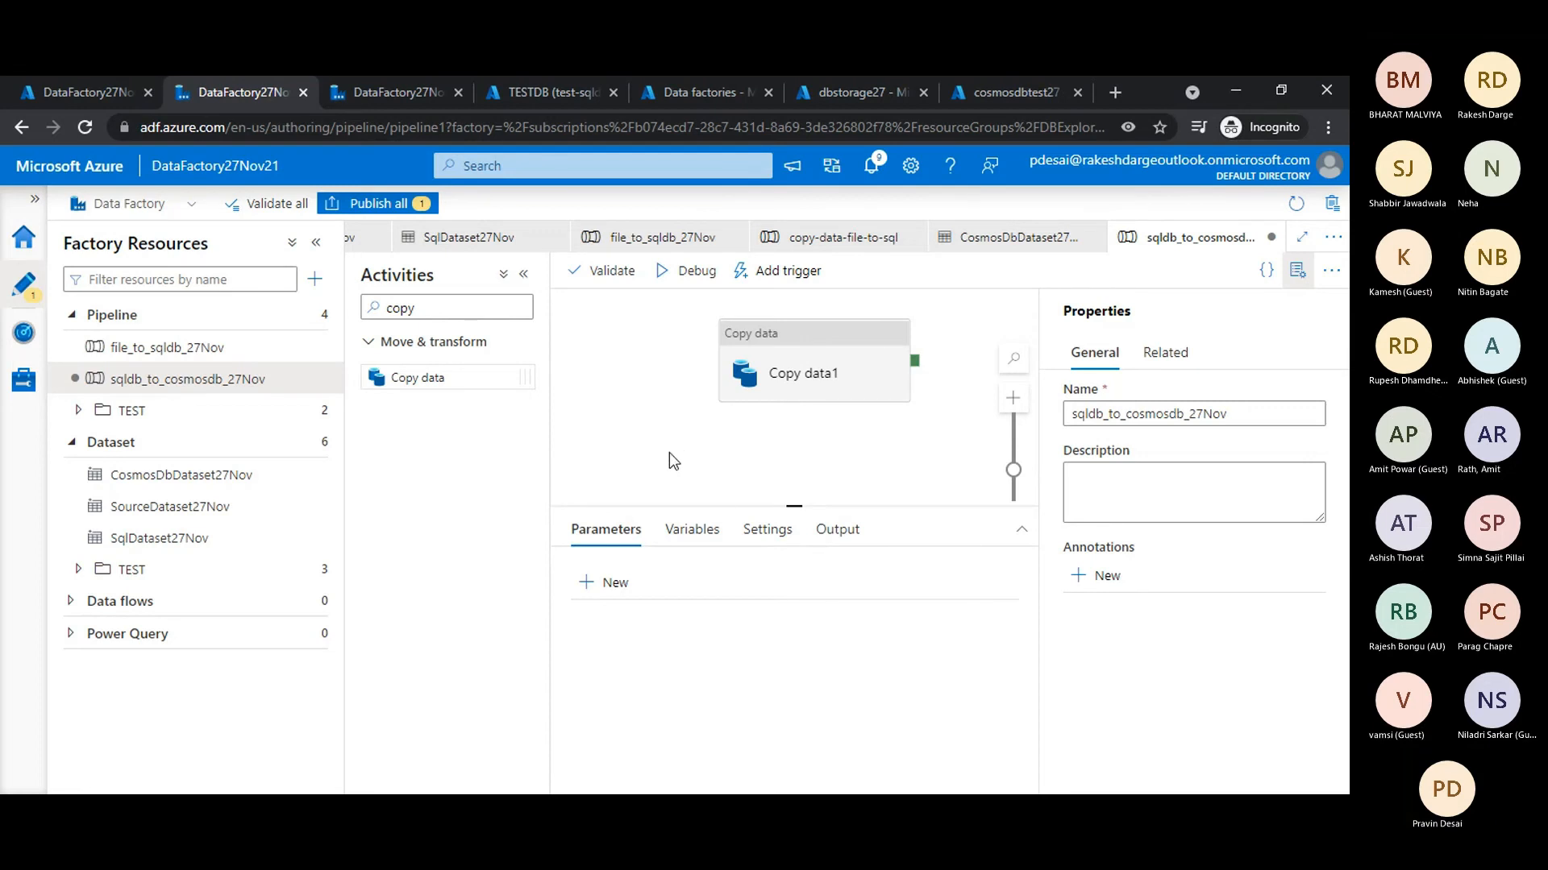
pyautogui.moveTo(724, 506); pyautogui.dragTo(711, 436)
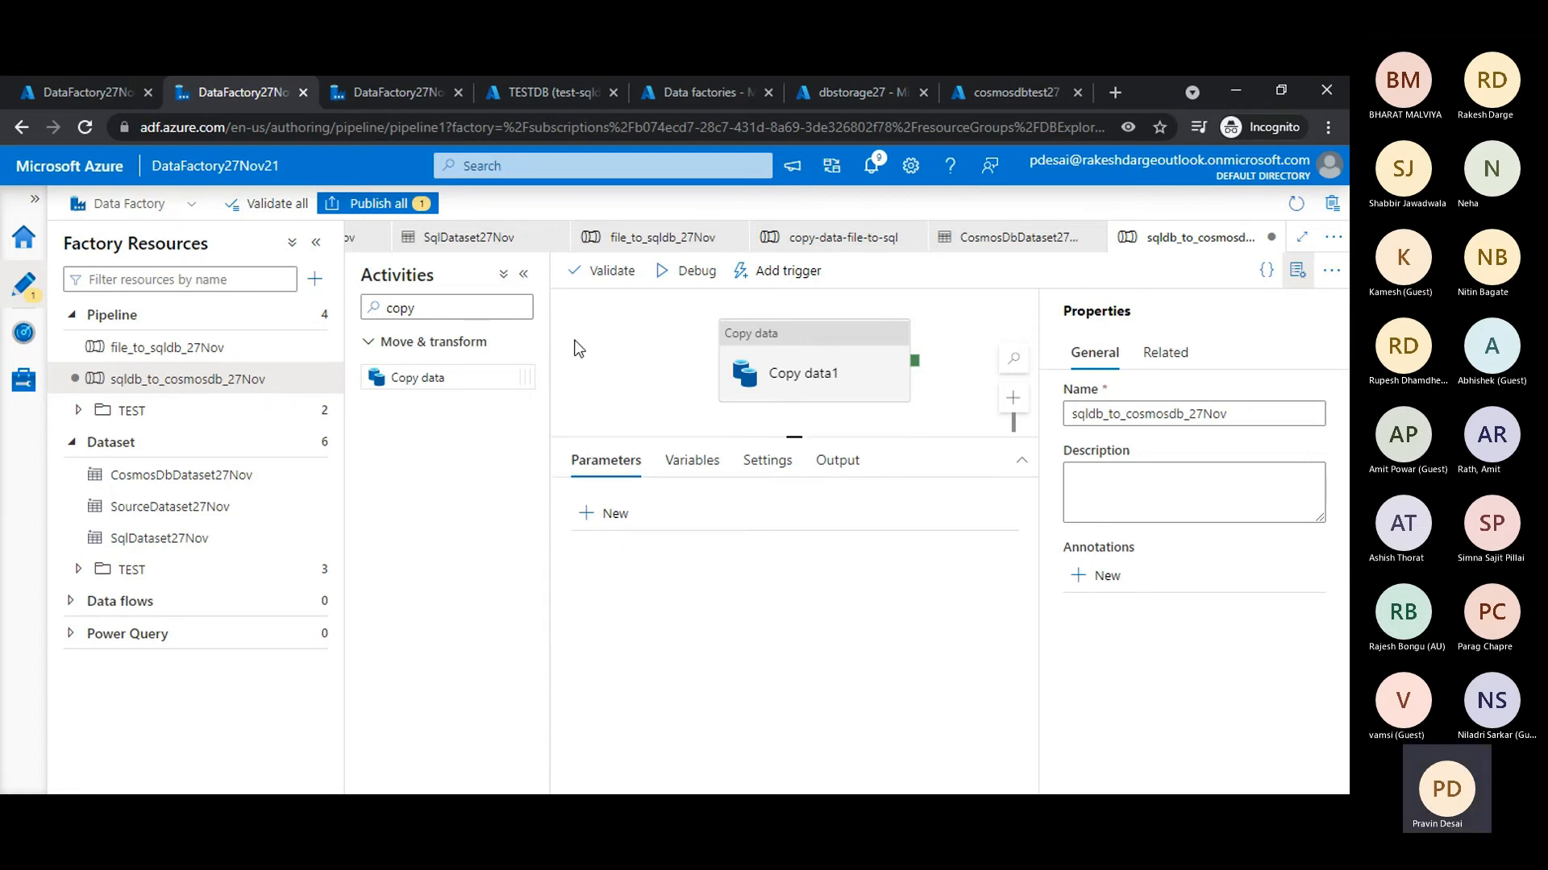
pyautogui.click(367, 204)
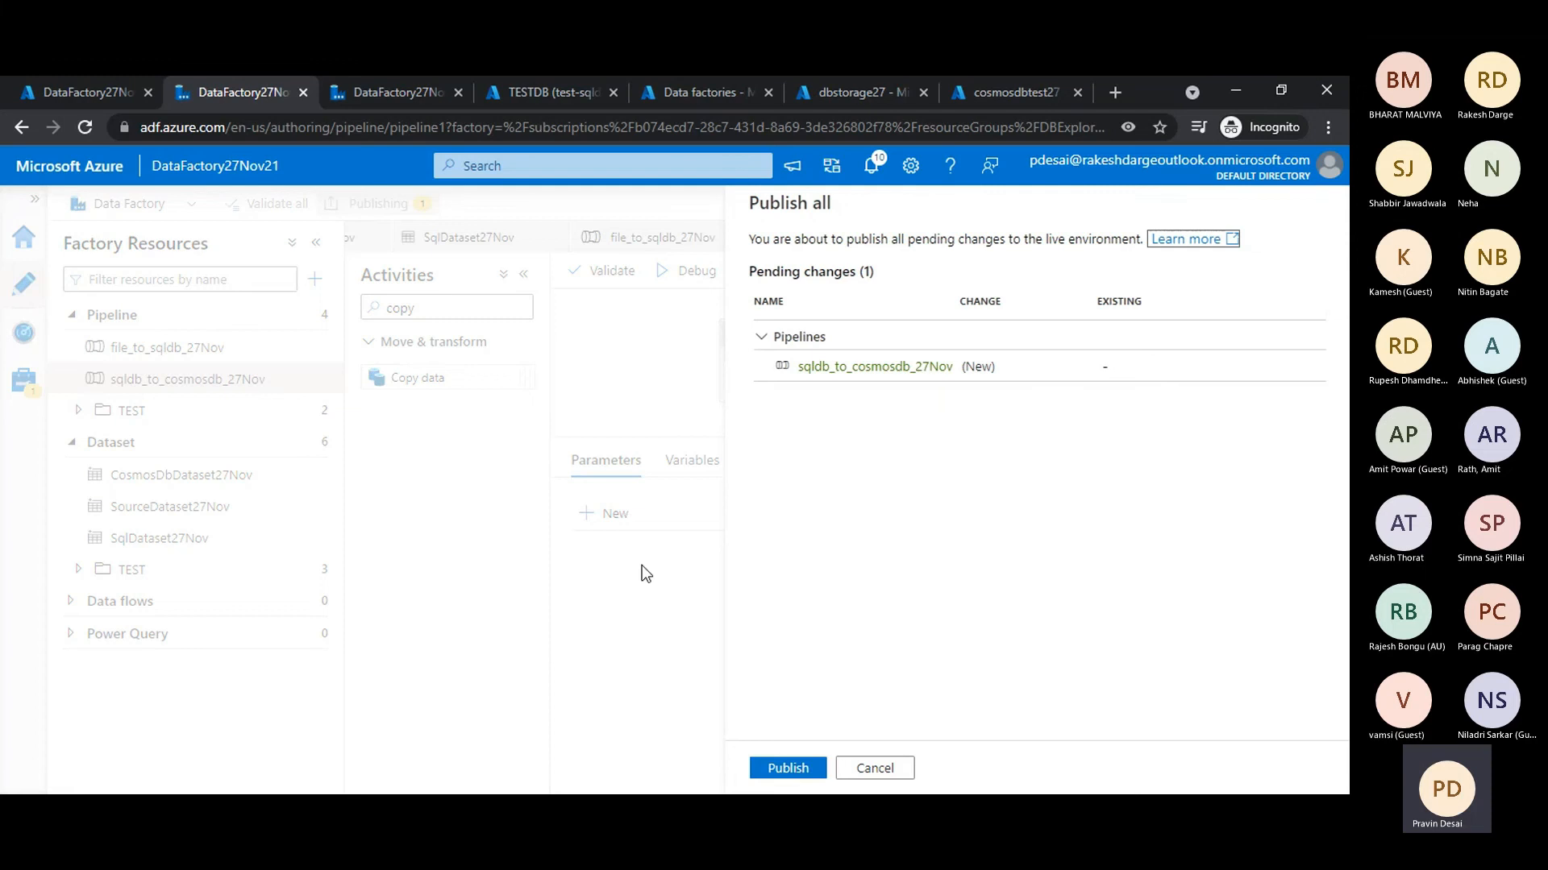
pyautogui.click(766, 772)
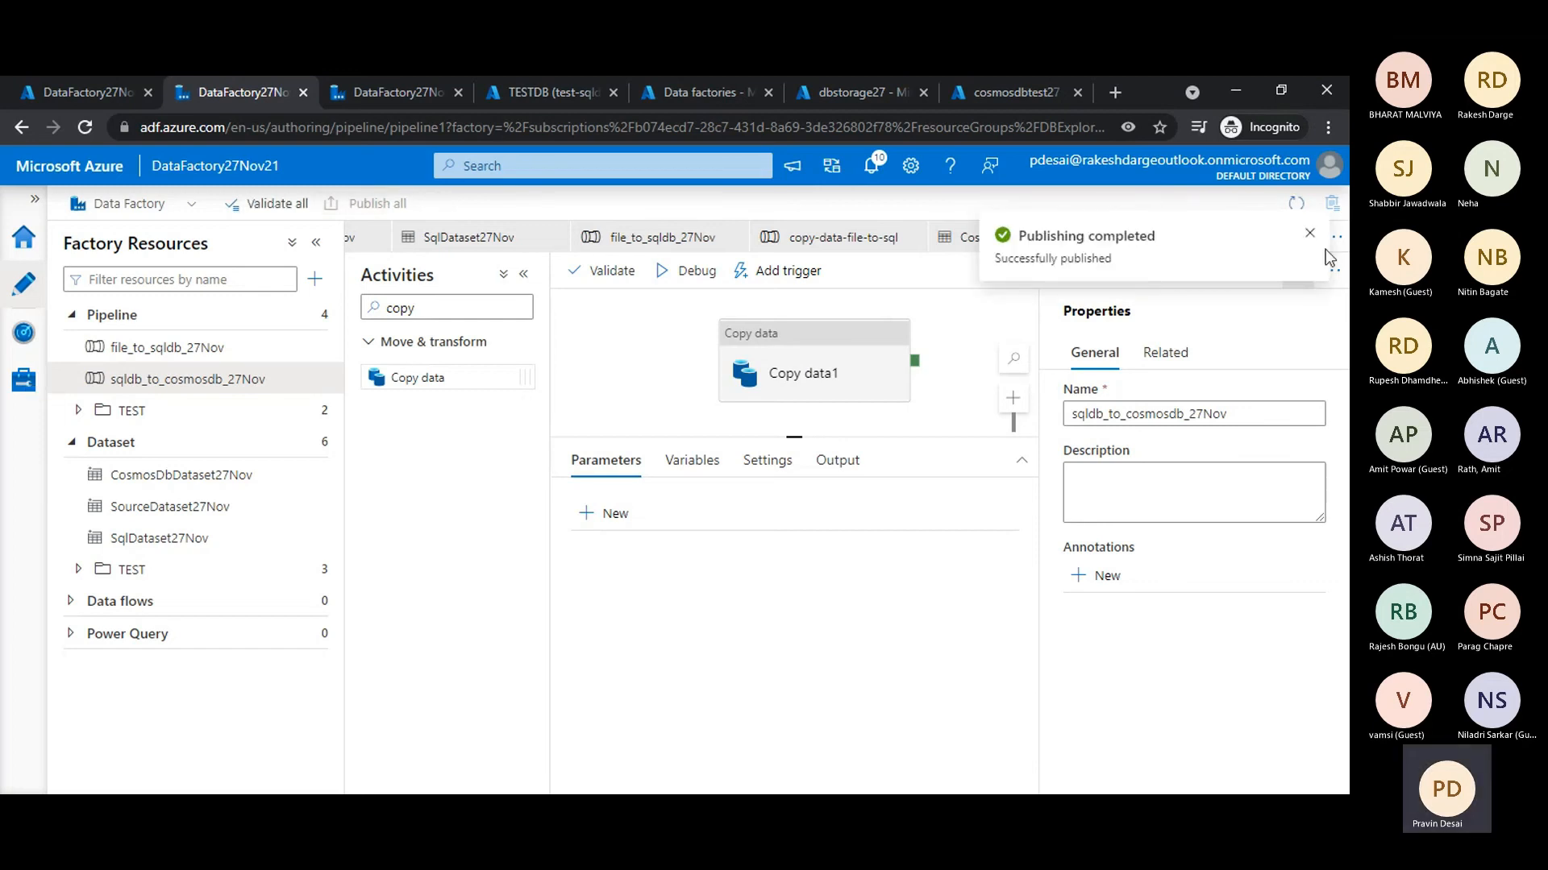
pyautogui.click(1309, 233)
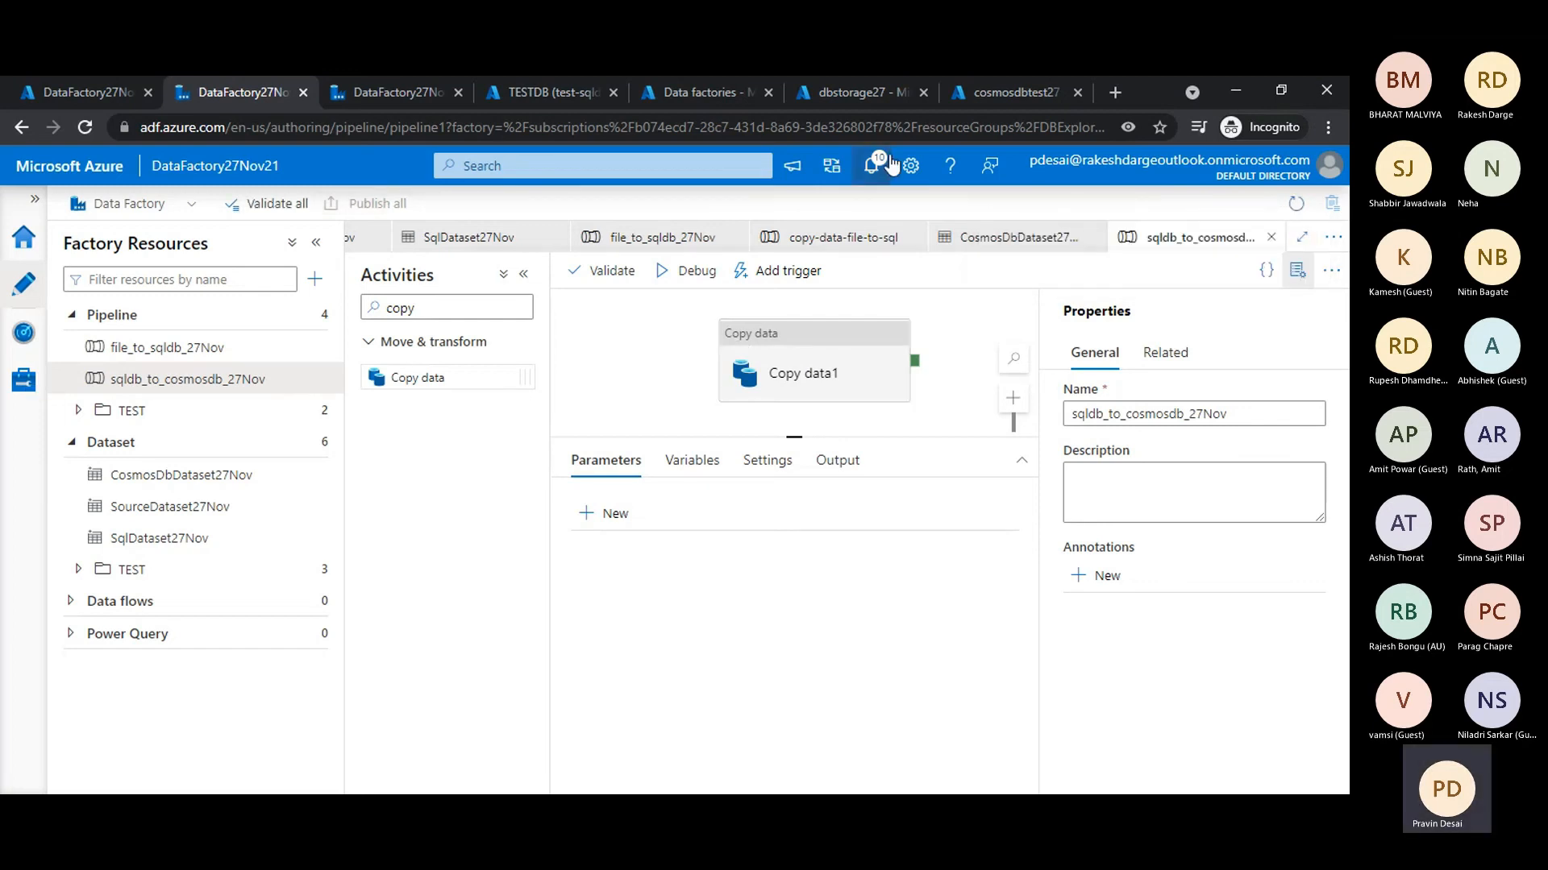
# - Execute SELECT * FROM c on the Customers collection in the cosmosdbtest27 Data Explorer, and return to the data factory pipeline
pyautogui.click(1008, 92)
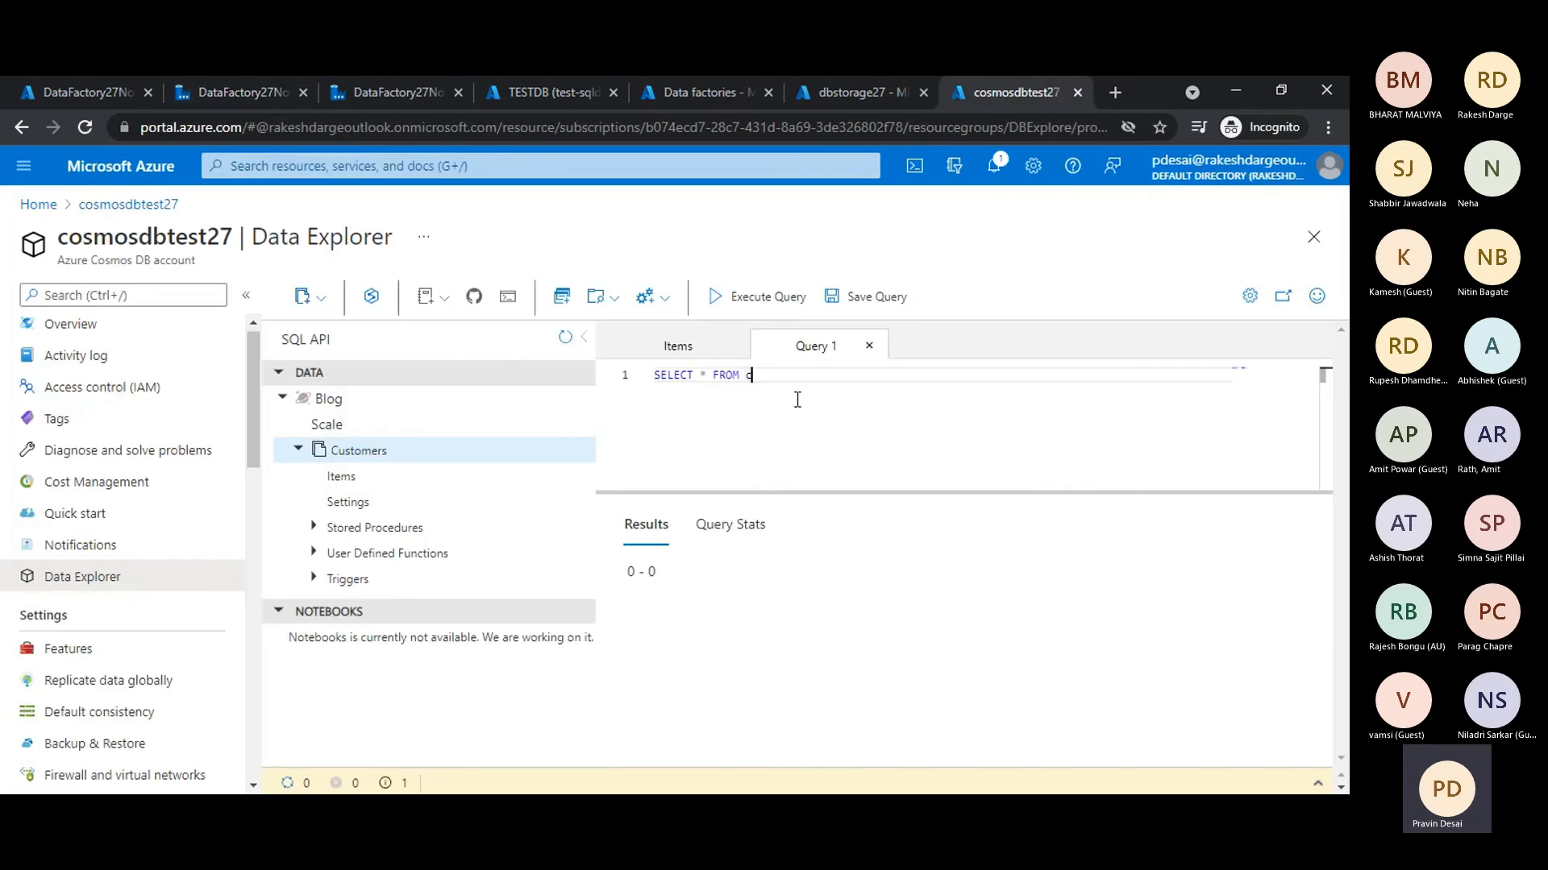
pyautogui.click(746, 297)
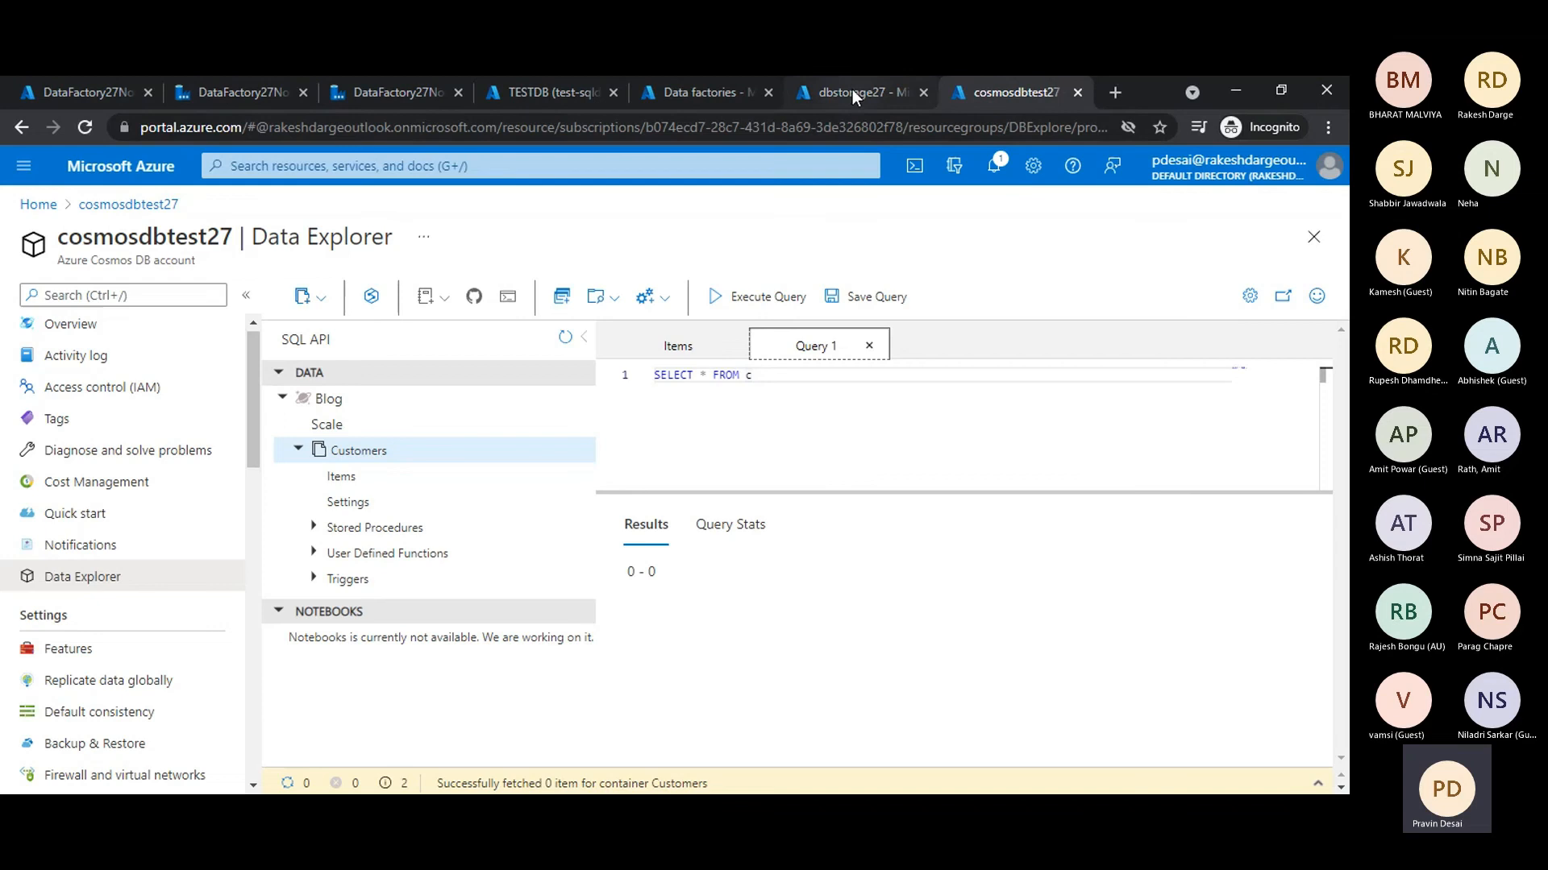
pyautogui.click(367, 92)
pyautogui.click(254, 92)
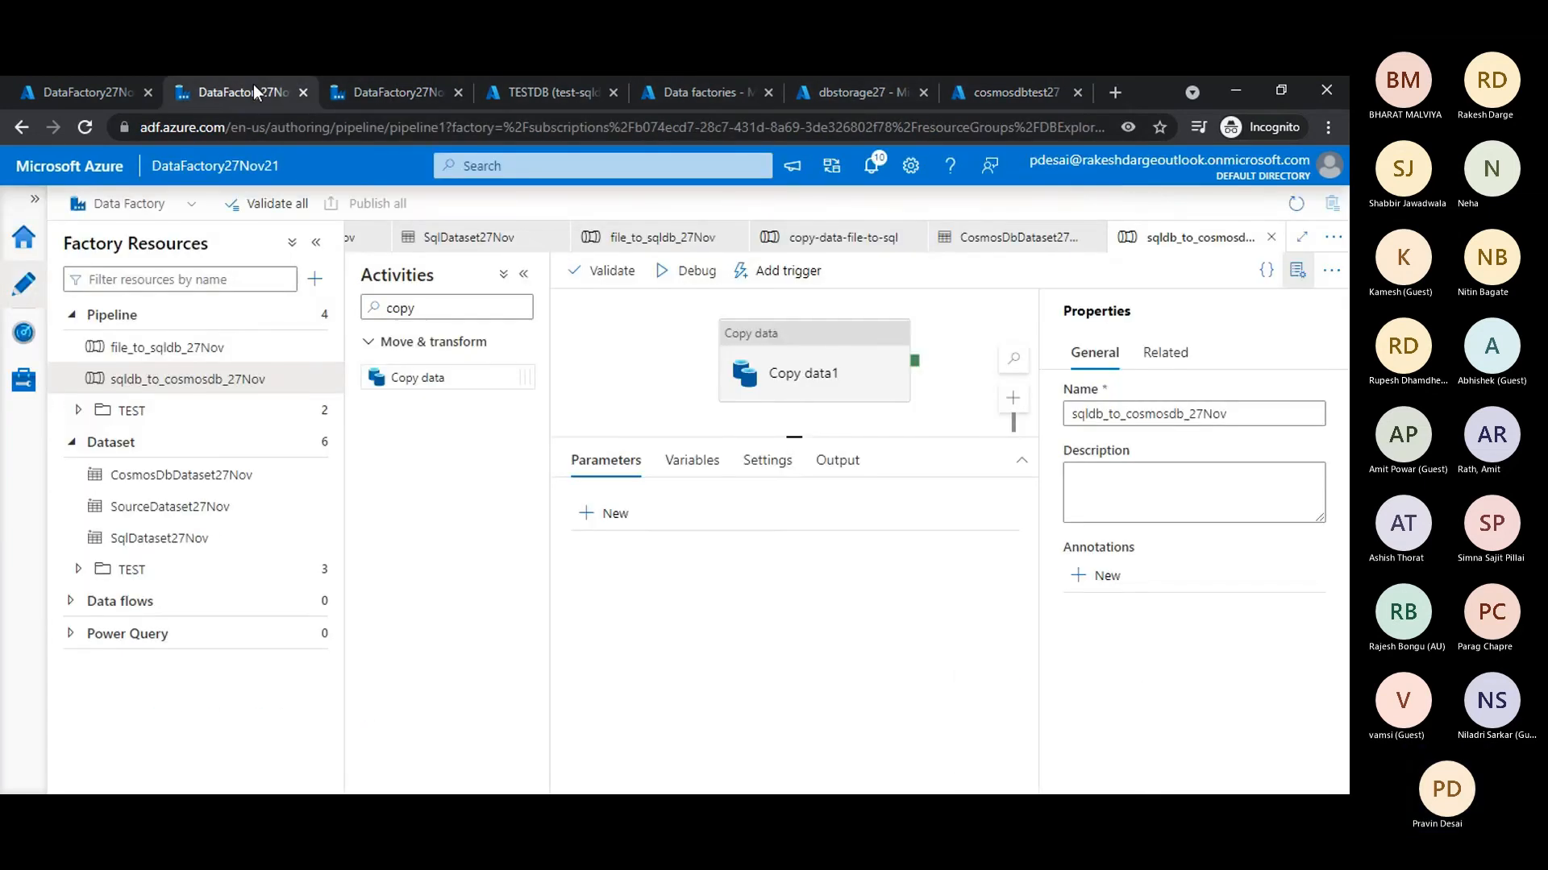
# - Trigger an immediate run of the last published sqldb_to_cosmosdb_27Nov pipeline
pyautogui.click(782, 274)
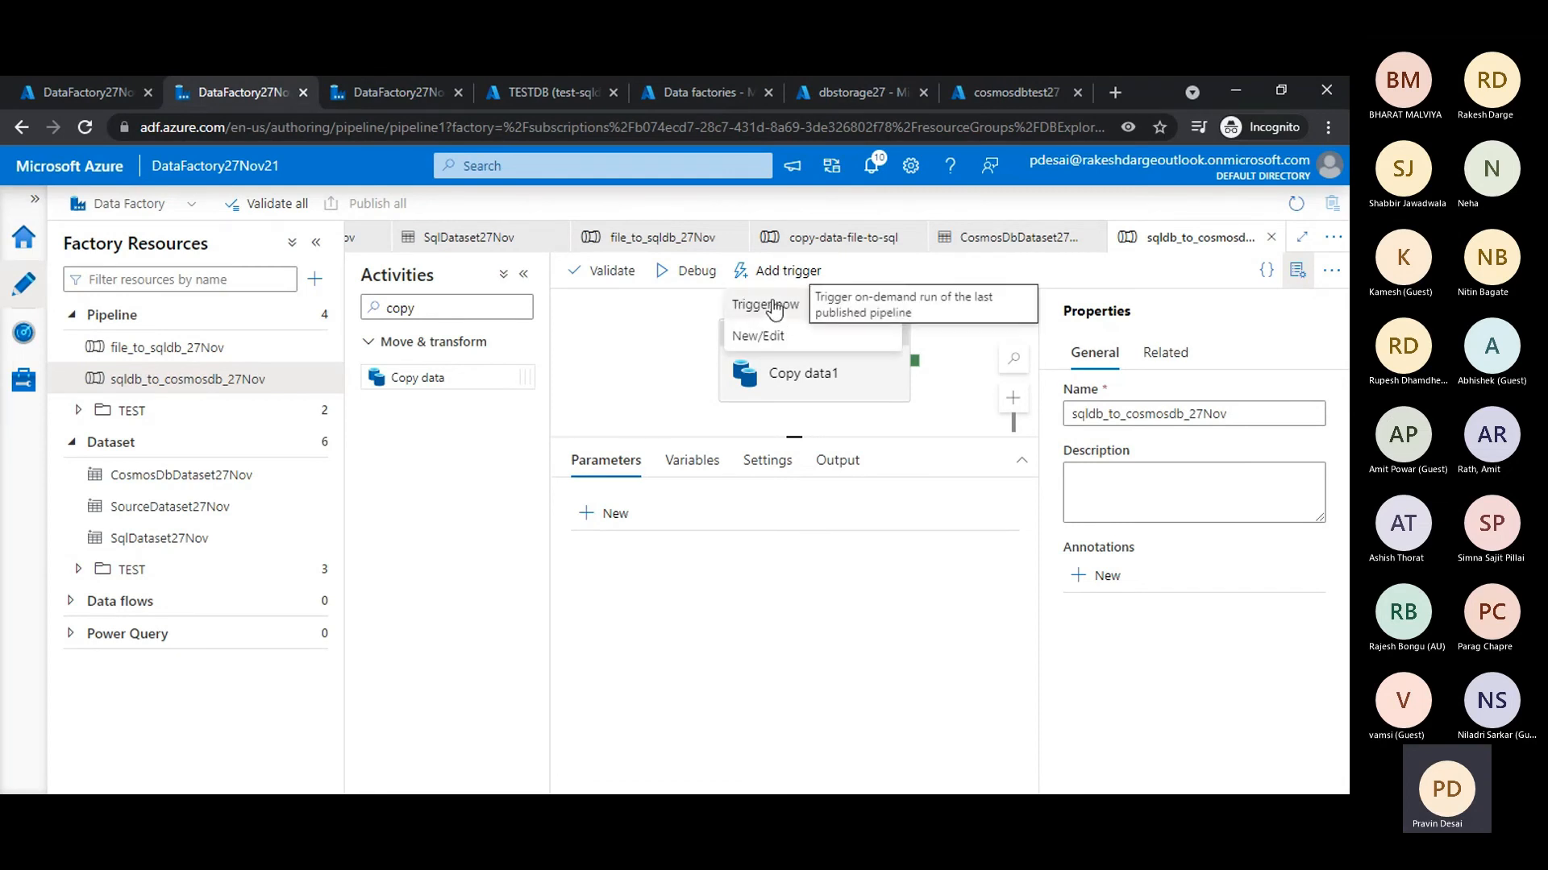
pyautogui.click(766, 305)
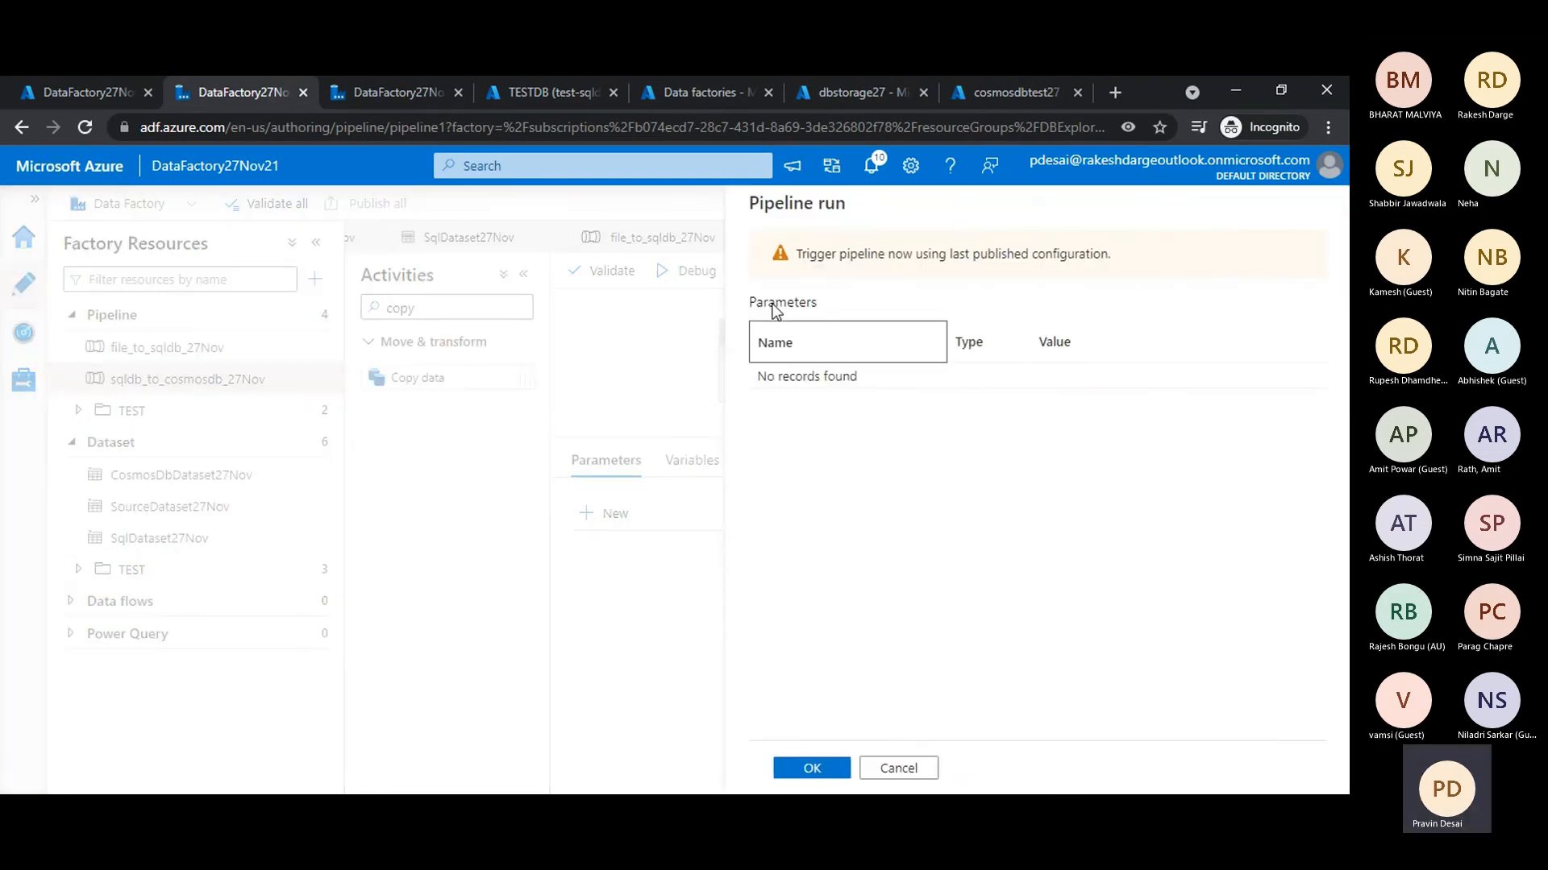
pyautogui.click(811, 769)
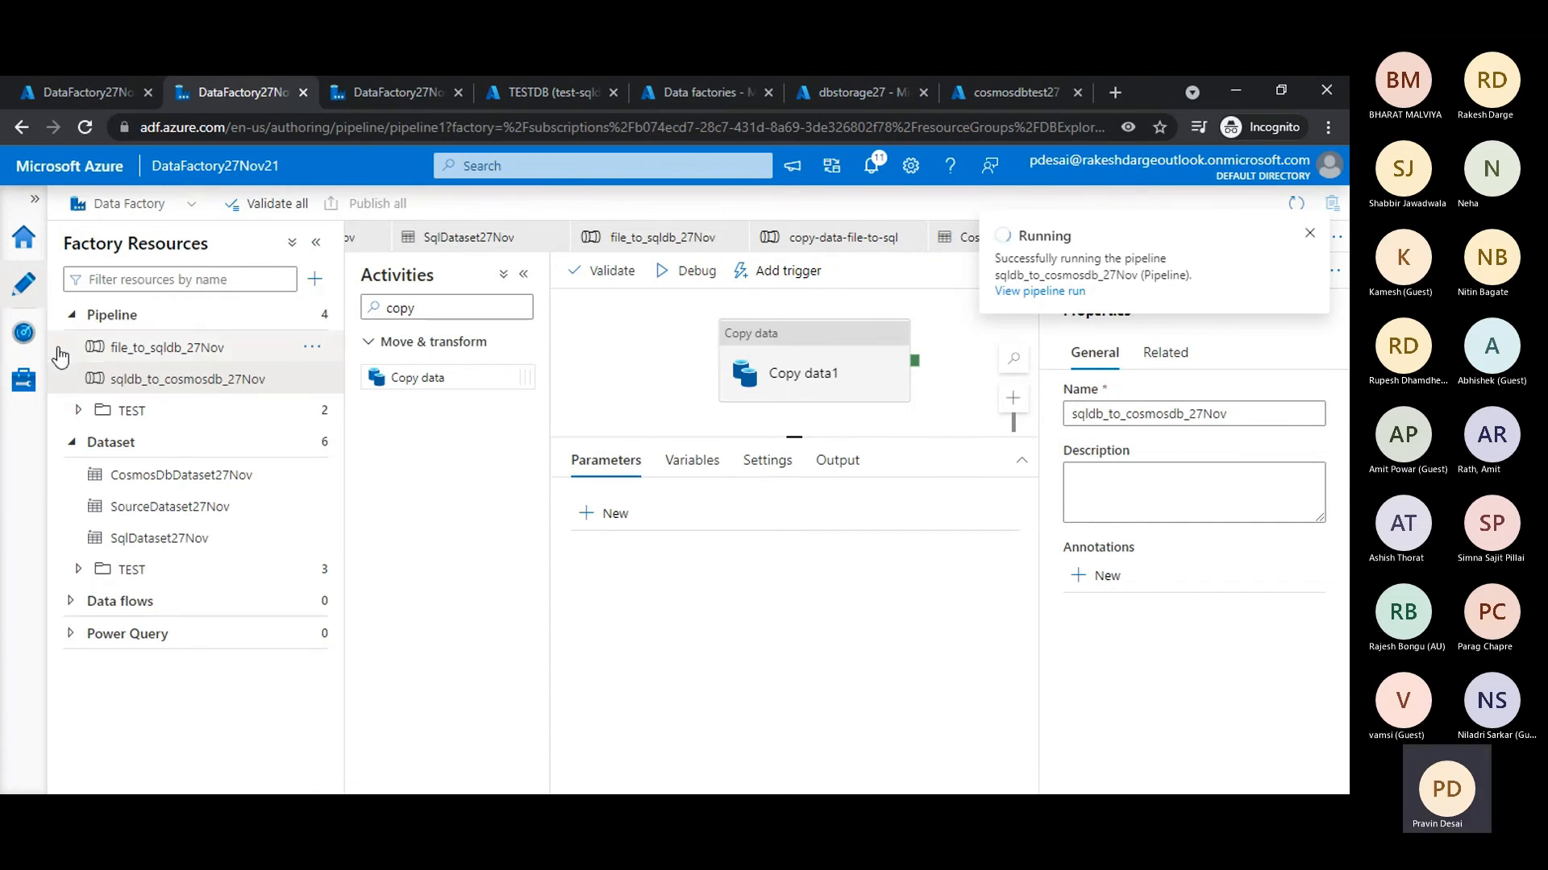
# - Refresh the monitored pipeline runs and open the copy activity's details in the sqldb_to_cosmosdb_27Nov run
pyautogui.click(24, 333)
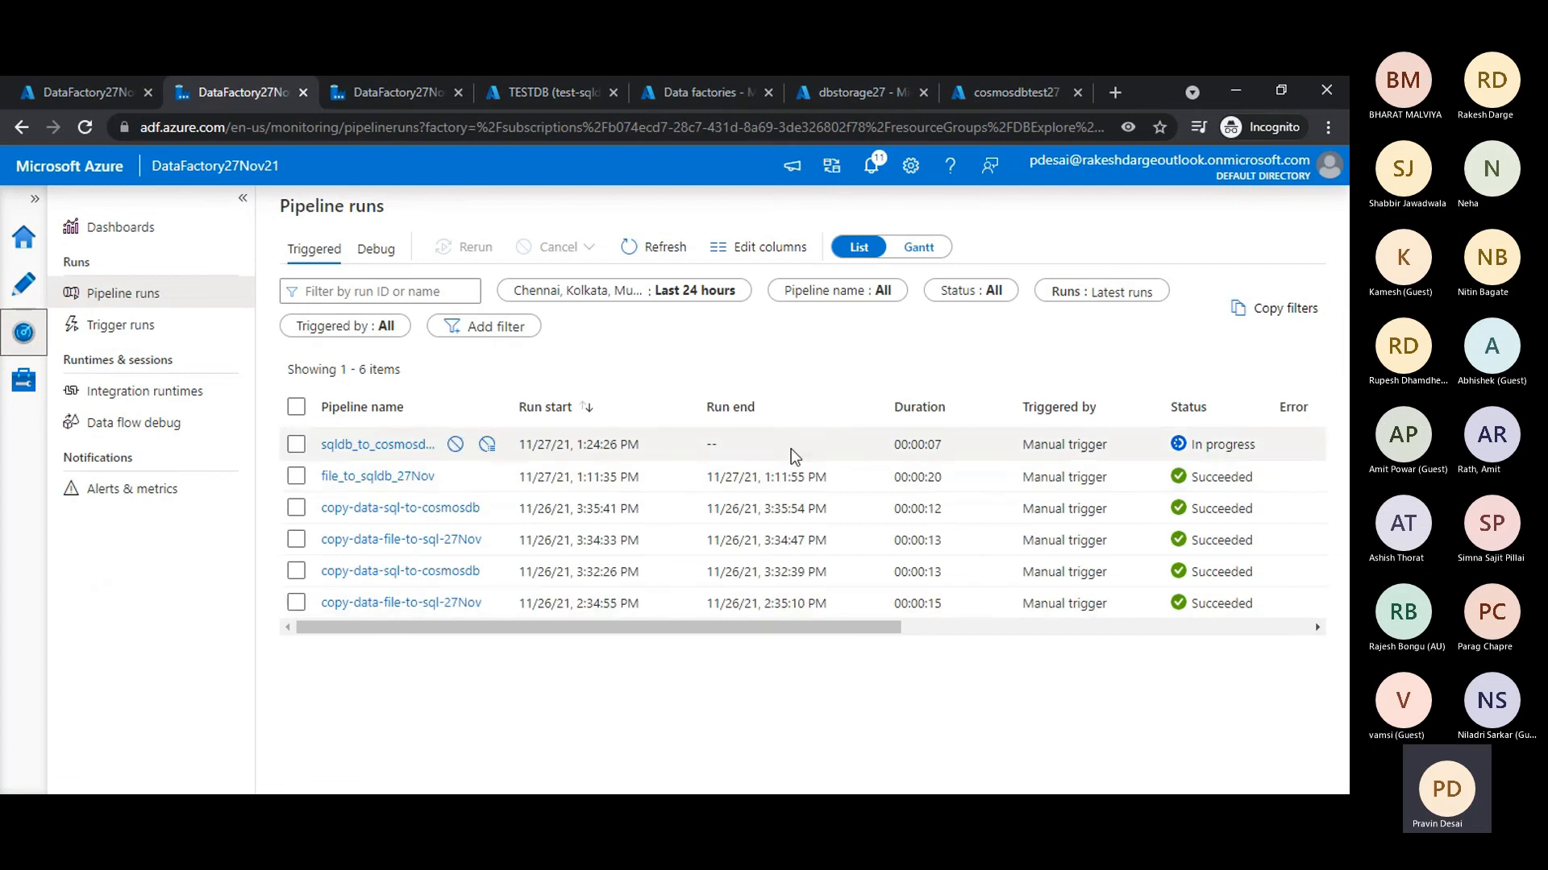
pyautogui.moveTo(1108, 445); pyautogui.dragTo(1021, 444)
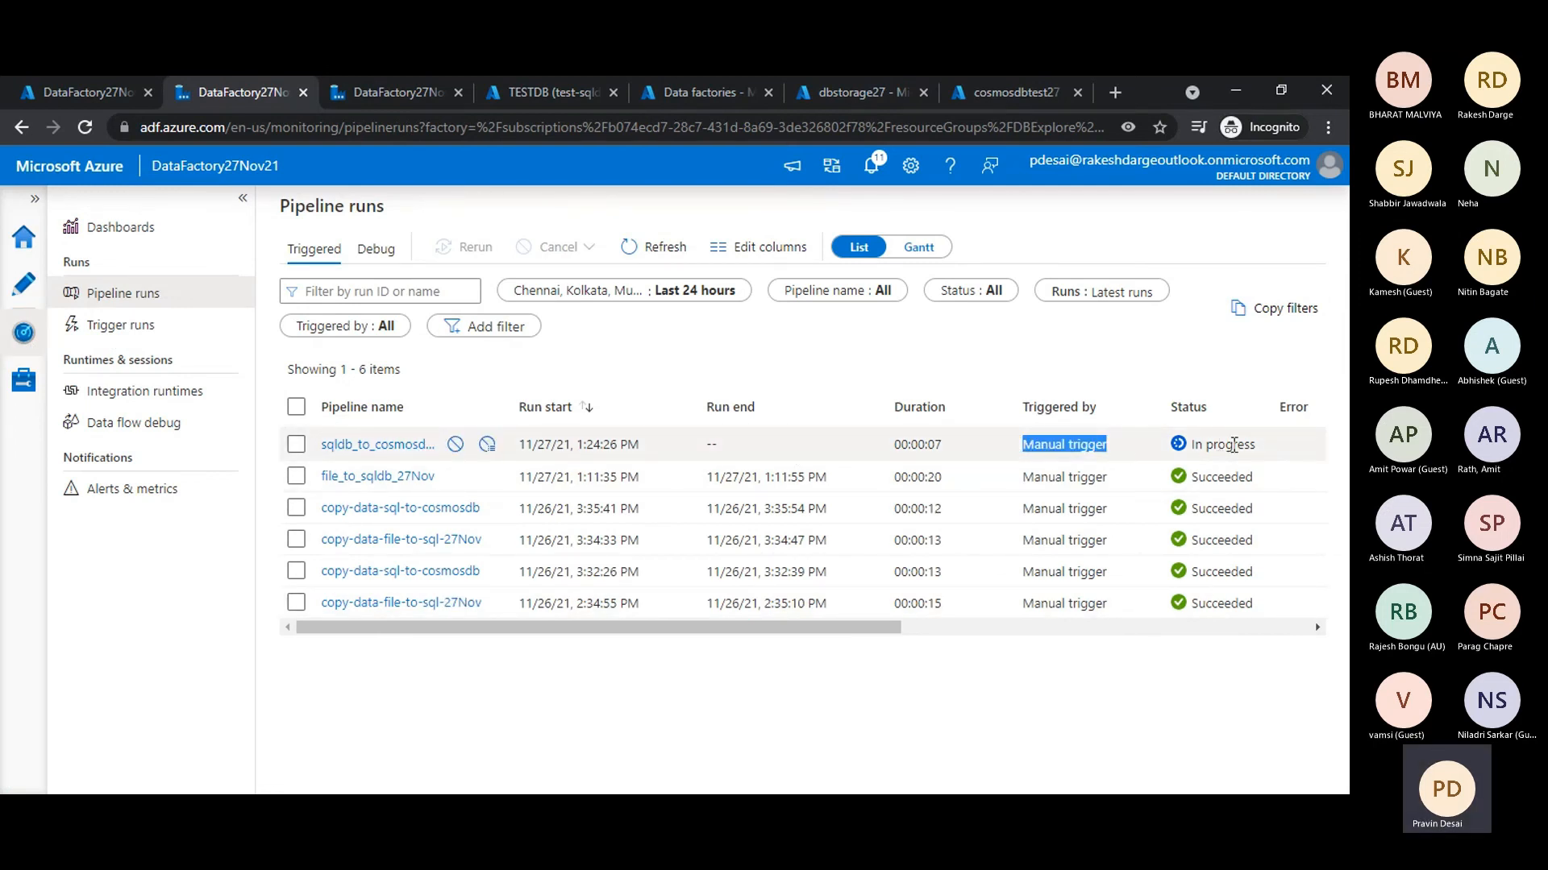
pyautogui.click(644, 252)
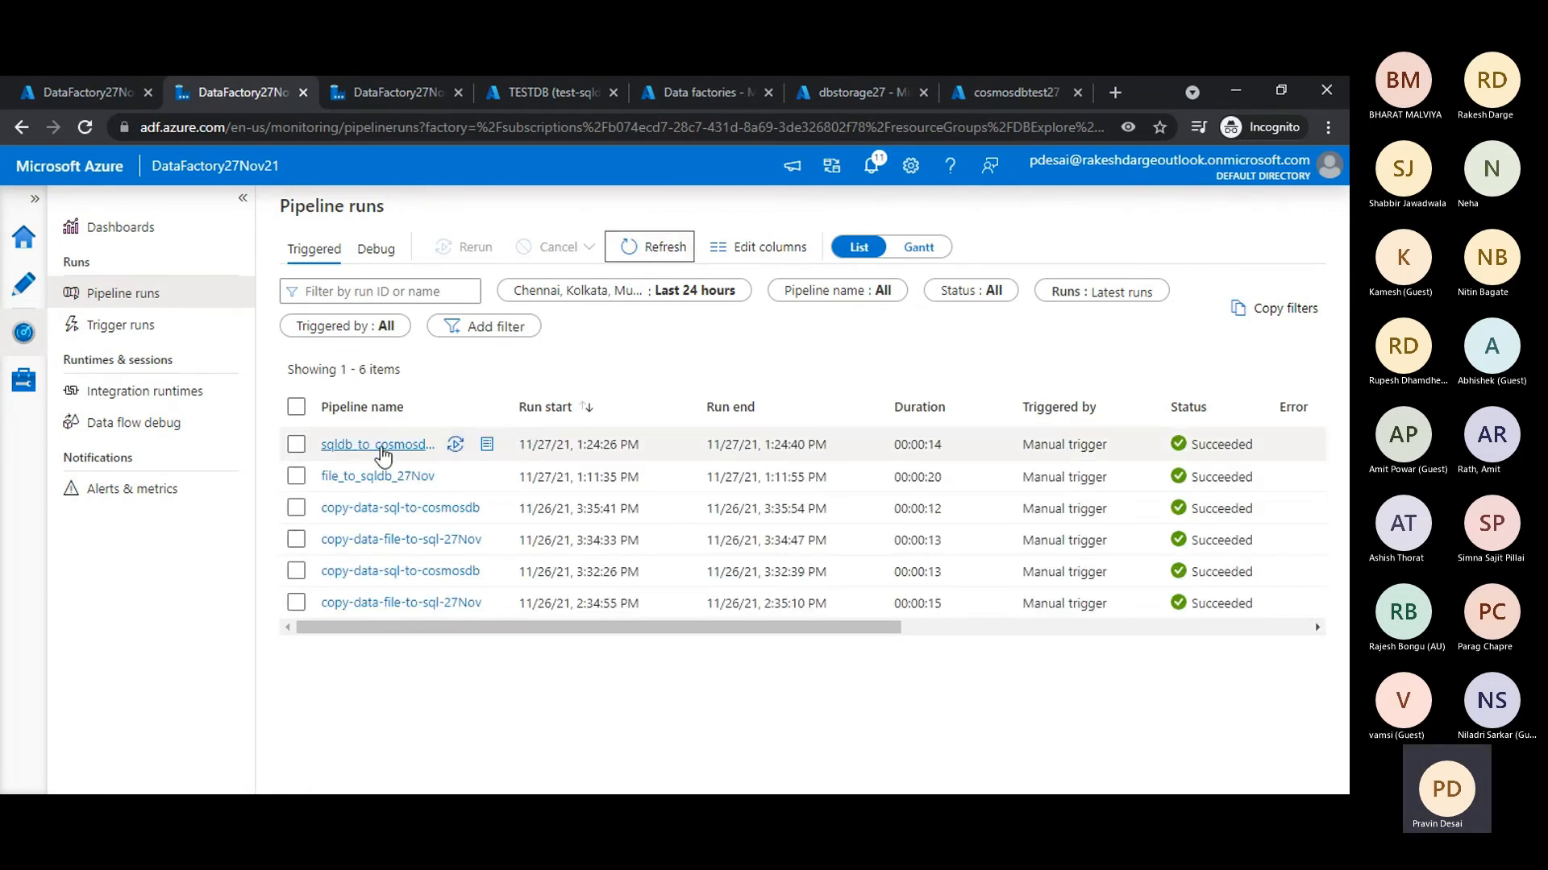
pyautogui.click(379, 446)
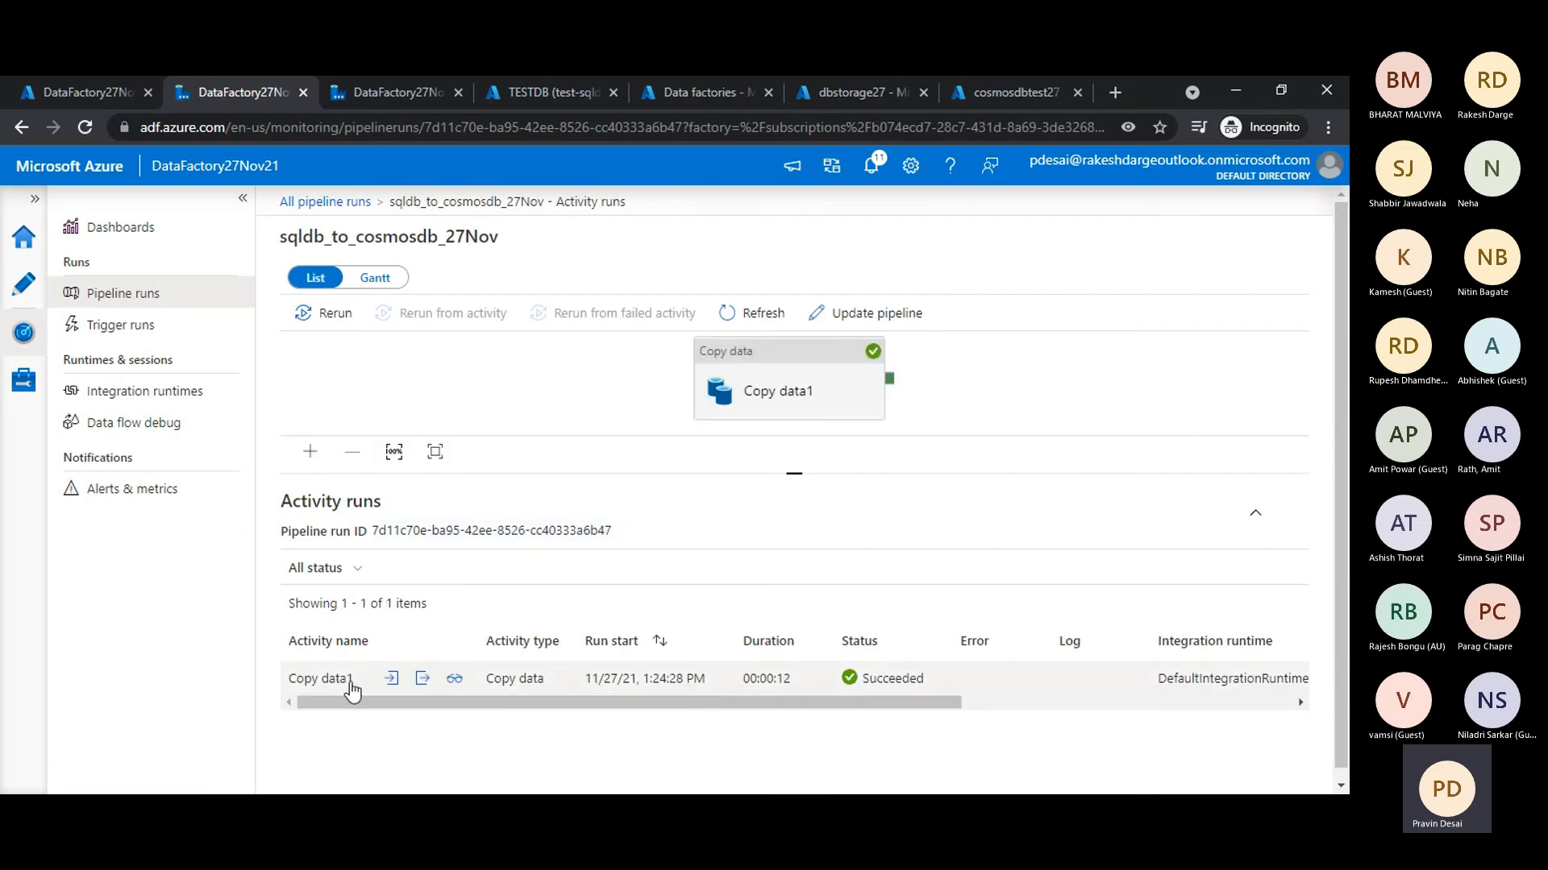
pyautogui.click(454, 680)
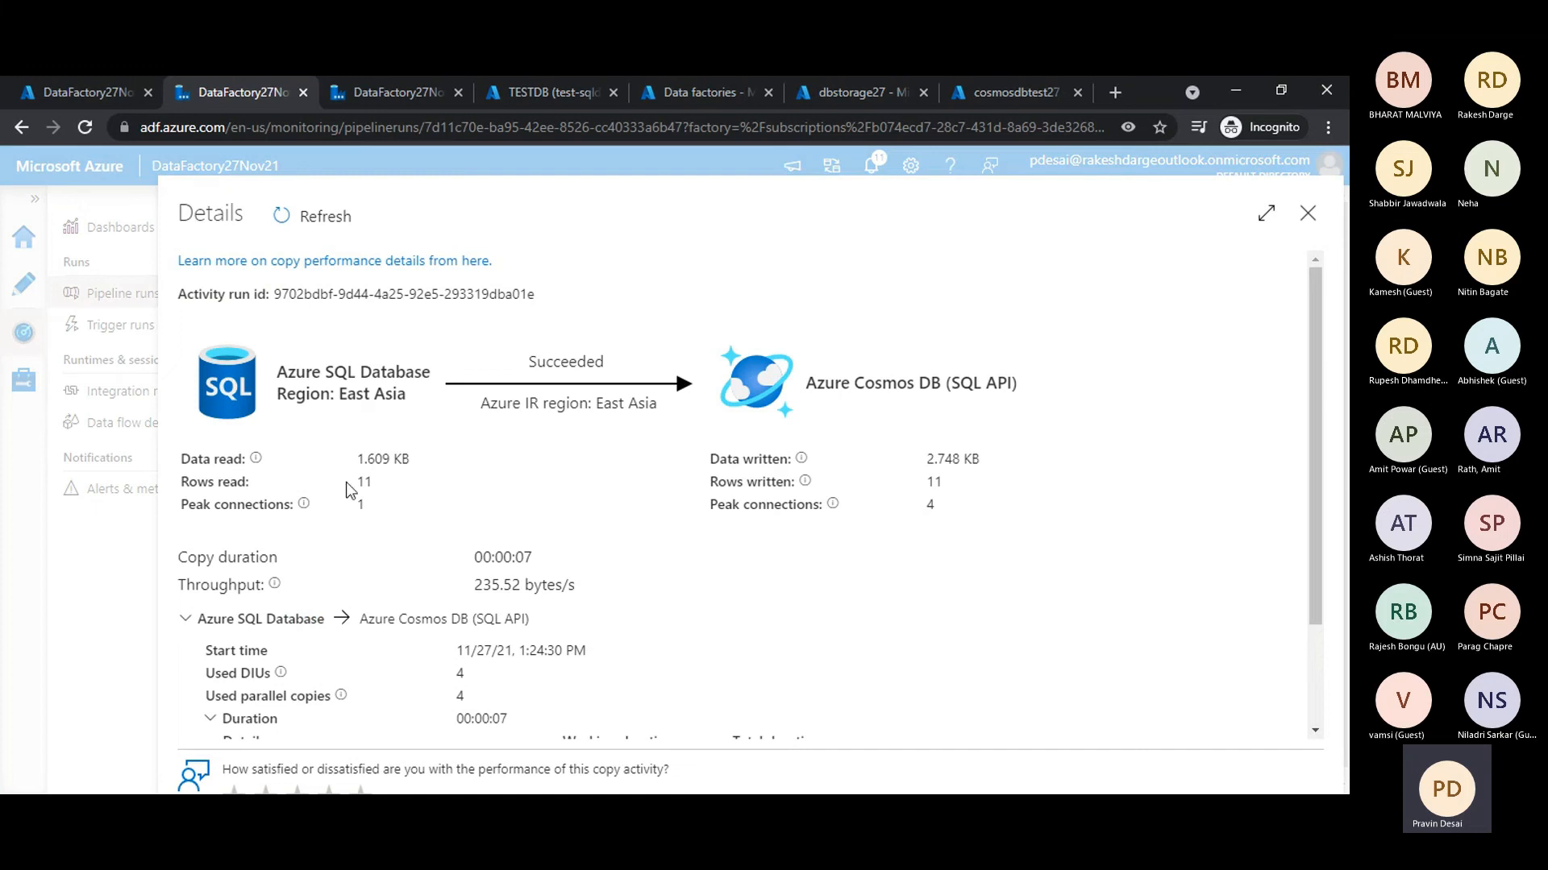
# - Compare the data and rows read from Azure SQL Database with those written to Azure Cosmos DB in the copy details
pyautogui.moveTo(364, 460)
pyautogui.mouseDown()
pyautogui.moveTo(390, 458)
pyautogui.moveTo(381, 473)
pyautogui.mouseUp()
pyautogui.click(376, 476)
pyautogui.moveTo(358, 453); pyautogui.dragTo(390, 480)
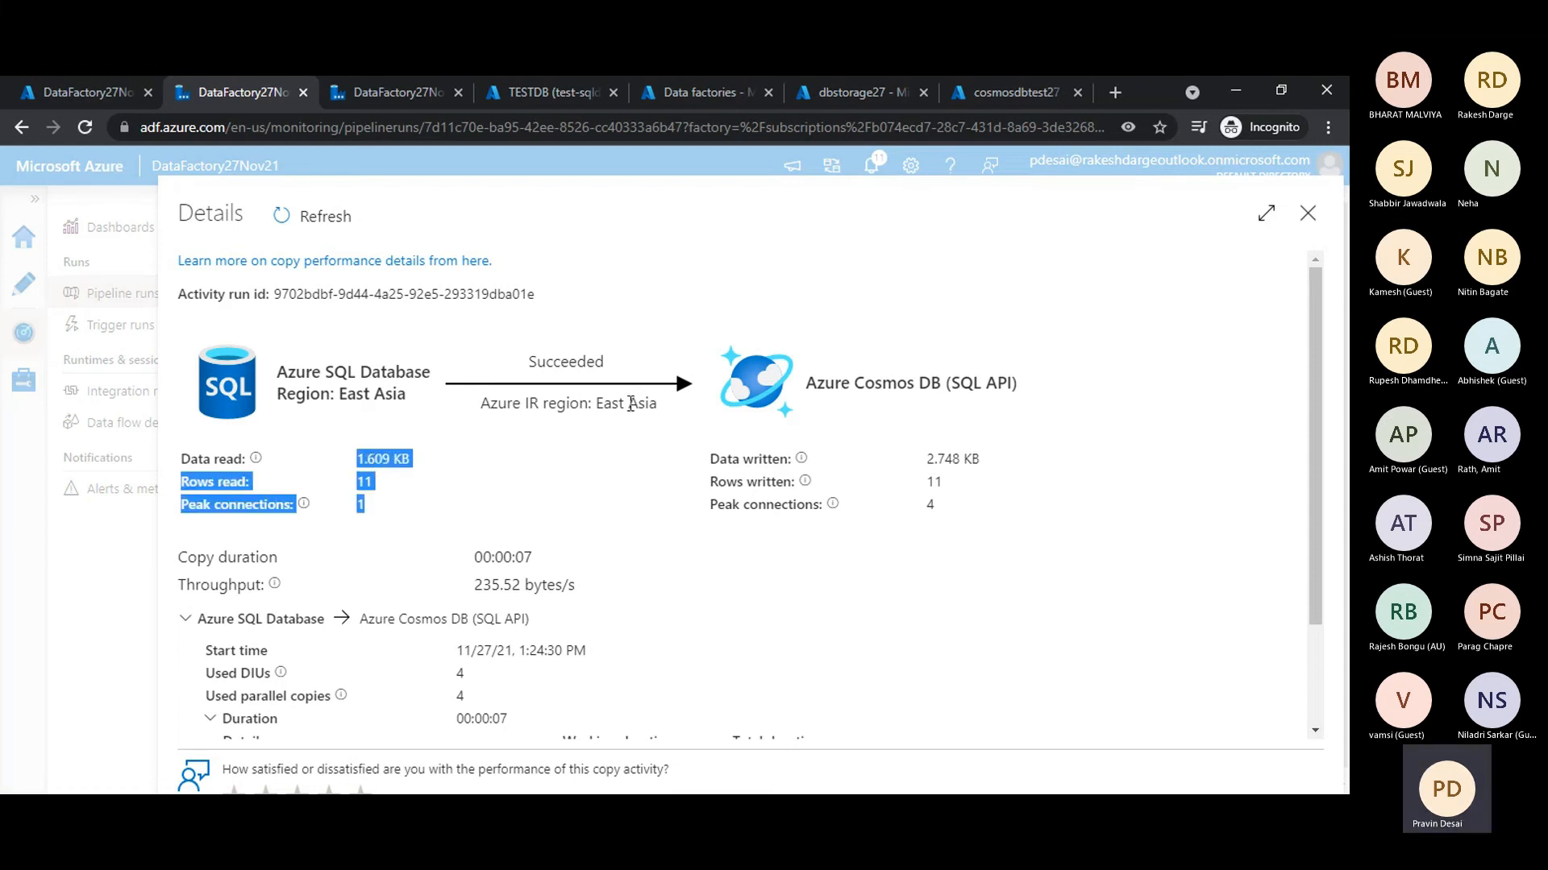
pyautogui.click(390, 480)
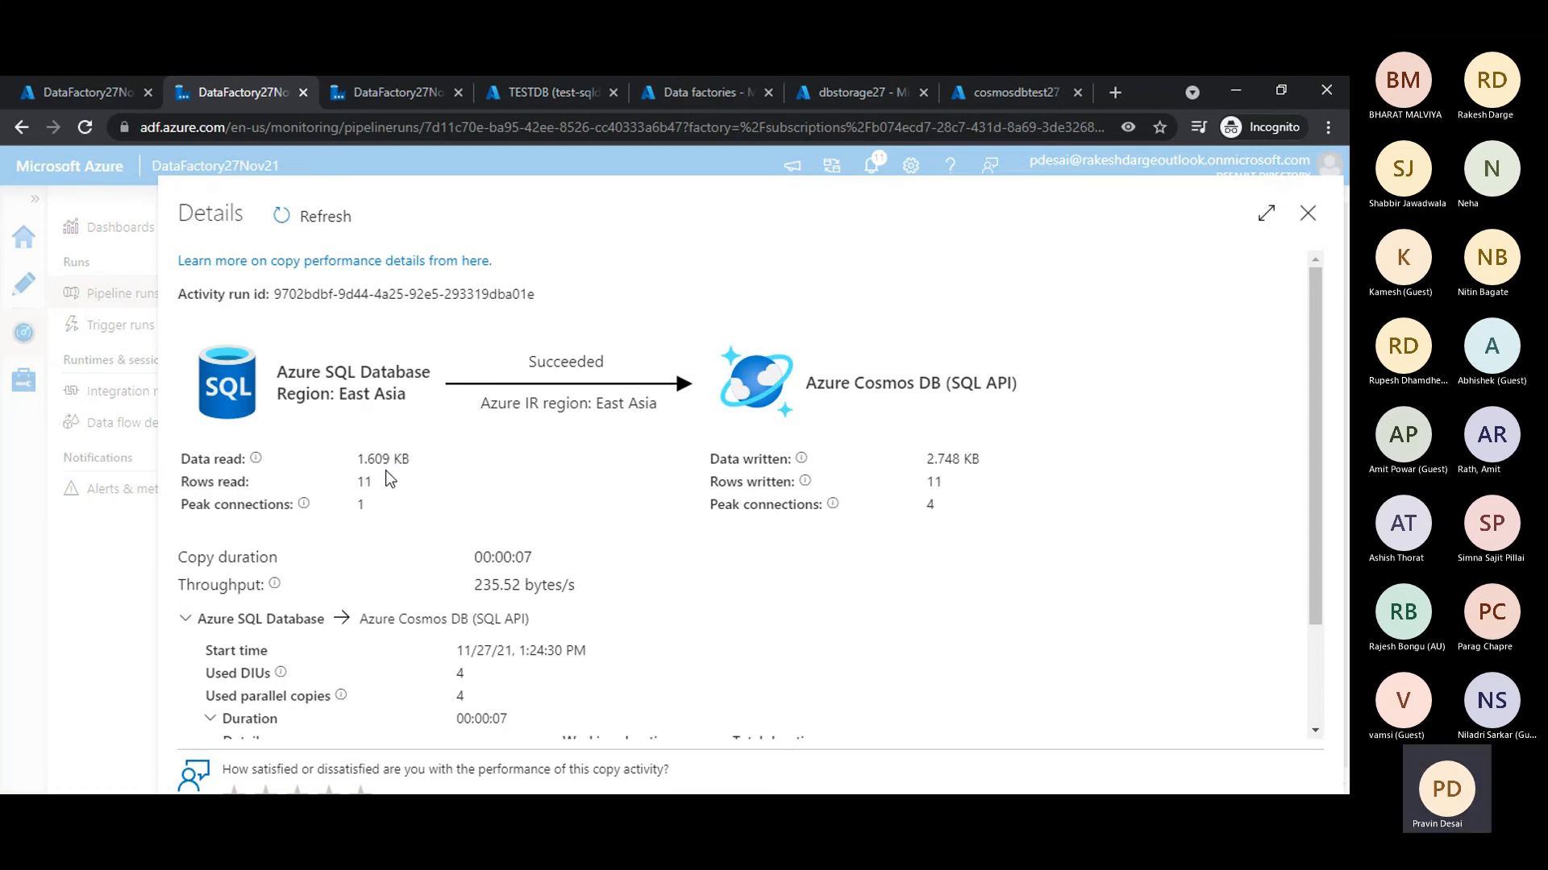
pyautogui.moveTo(363, 459); pyautogui.dragTo(414, 458)
pyautogui.click(419, 468)
pyautogui.moveTo(925, 458); pyautogui.dragTo(990, 468)
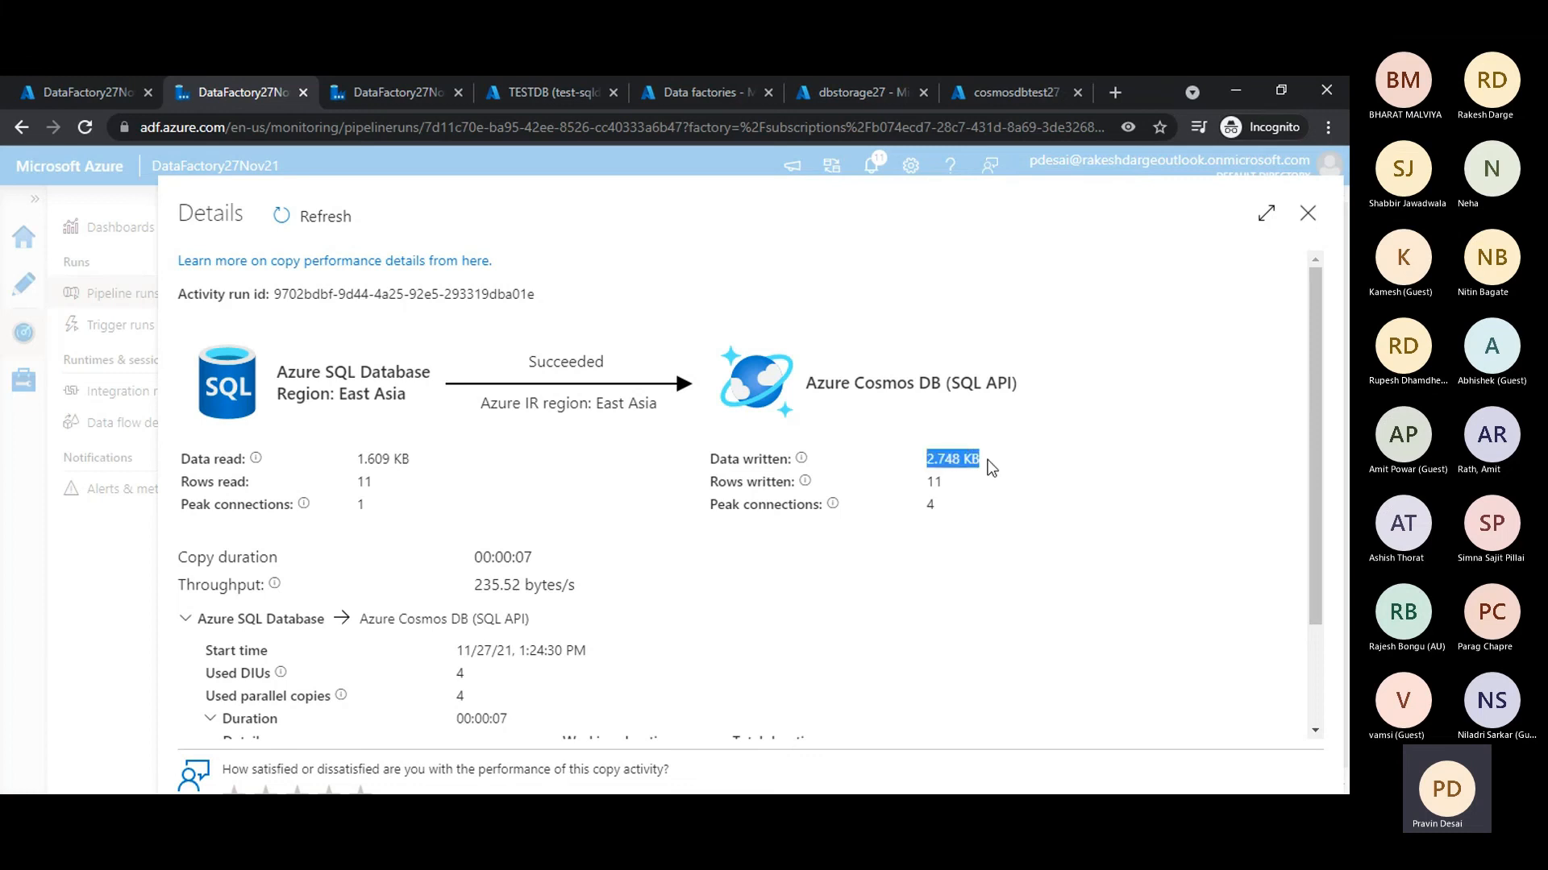
pyautogui.click(945, 493)
pyautogui.moveTo(357, 457); pyautogui.dragTo(394, 459)
pyautogui.moveTo(925, 458); pyautogui.dragTo(973, 459)
pyautogui.moveTo(357, 459); pyautogui.dragTo(401, 458)
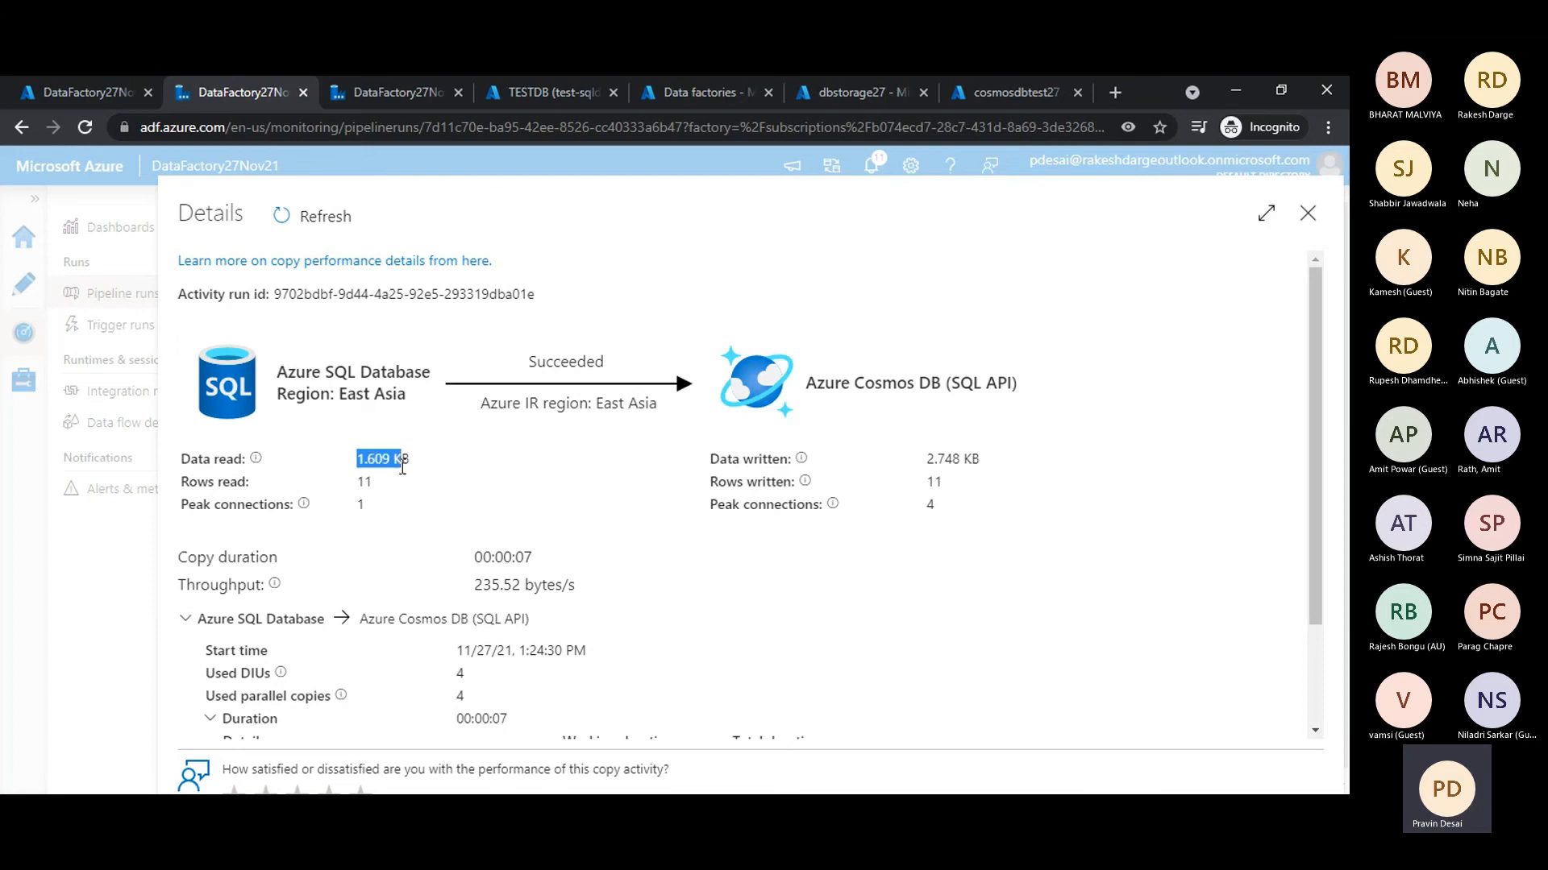
pyautogui.click(855, 540)
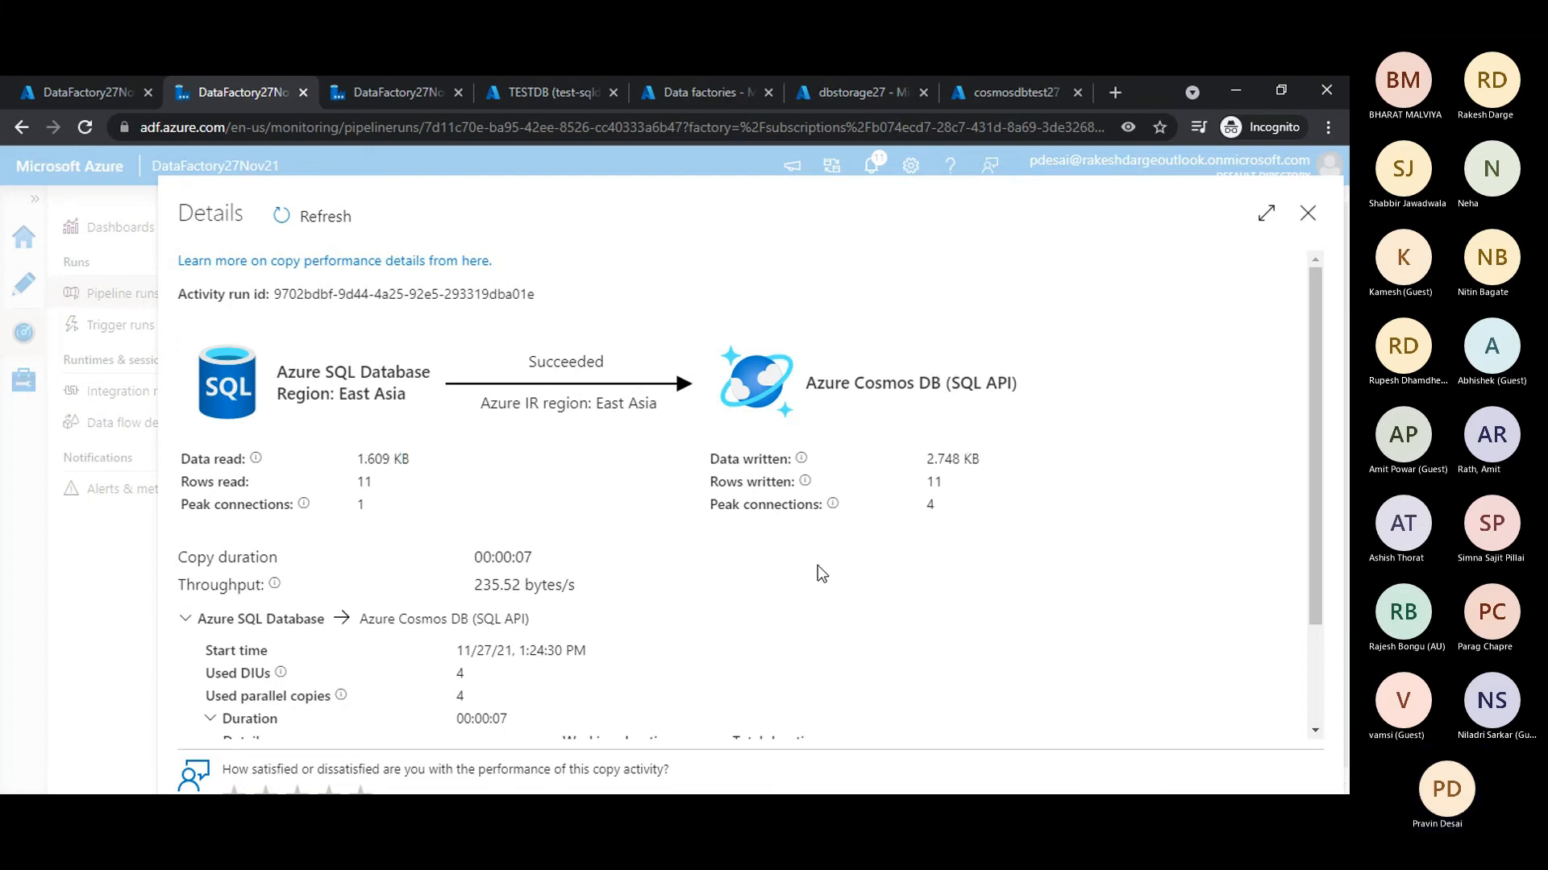
# - Examine the copy run's duration breakdown, including queue, transfer, time to first byte, reading from source and writing to sink
pyautogui.scroll(-3, 787, 647)
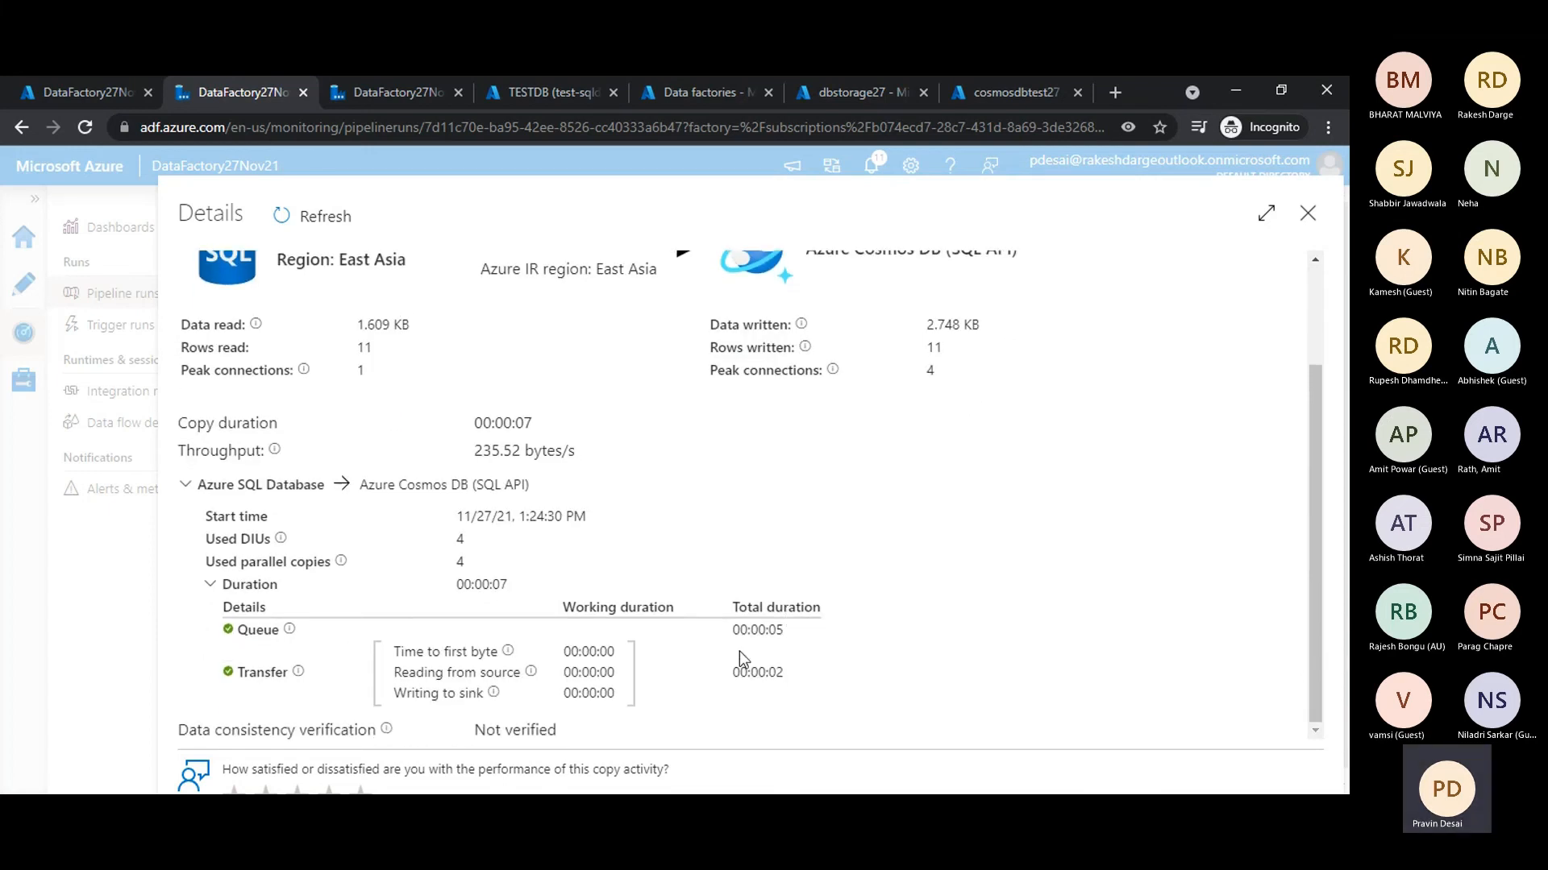
pyautogui.scroll(3, 398, 347)
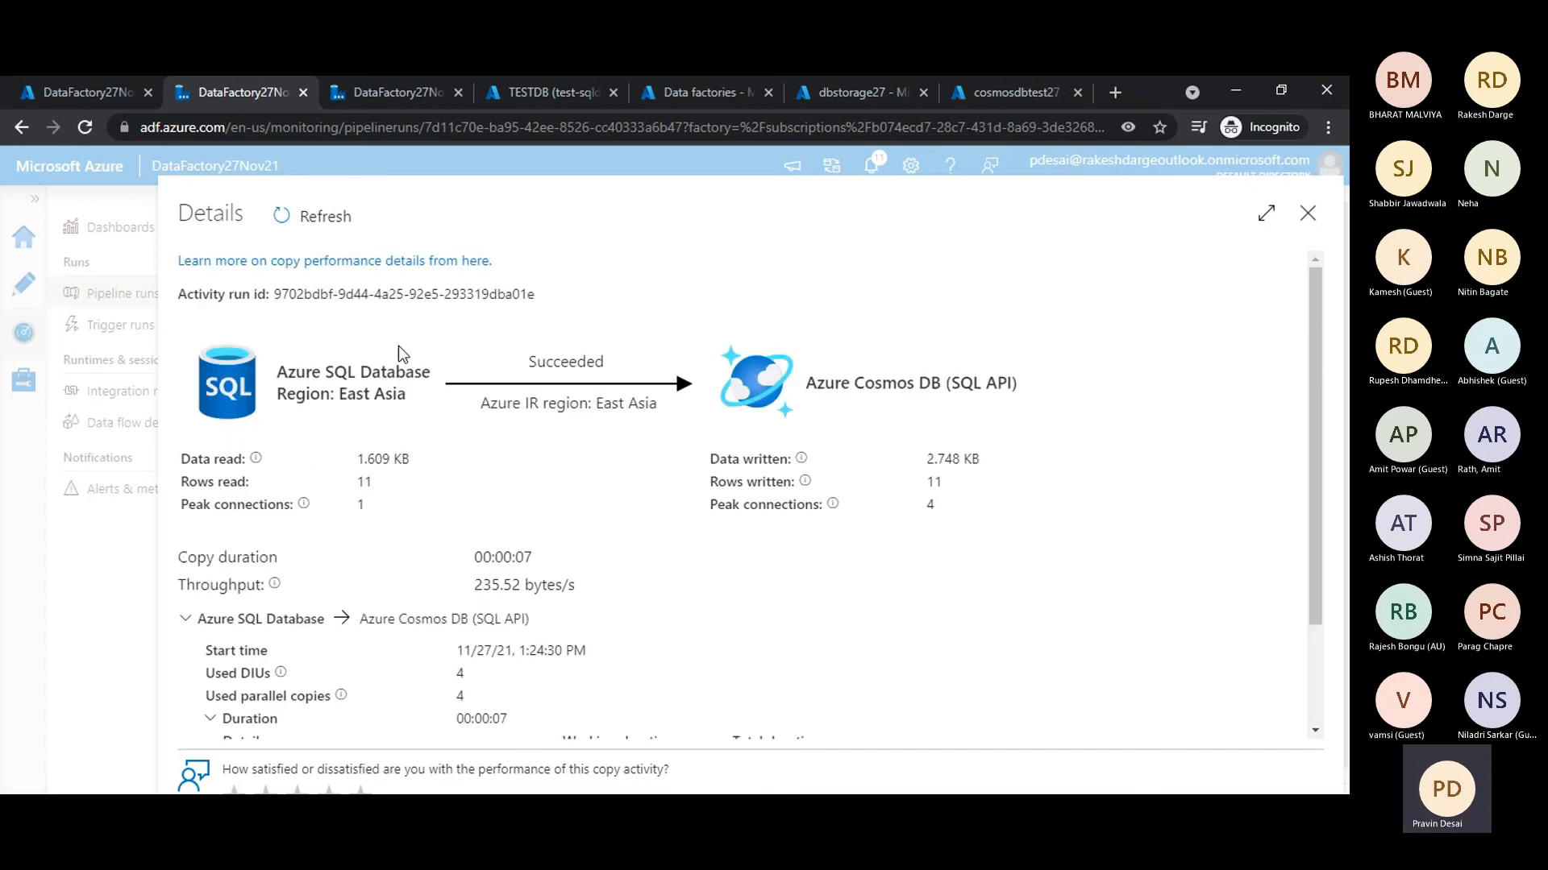
pyautogui.scroll(-2, 997, 557)
pyautogui.scroll(-1, 999, 564)
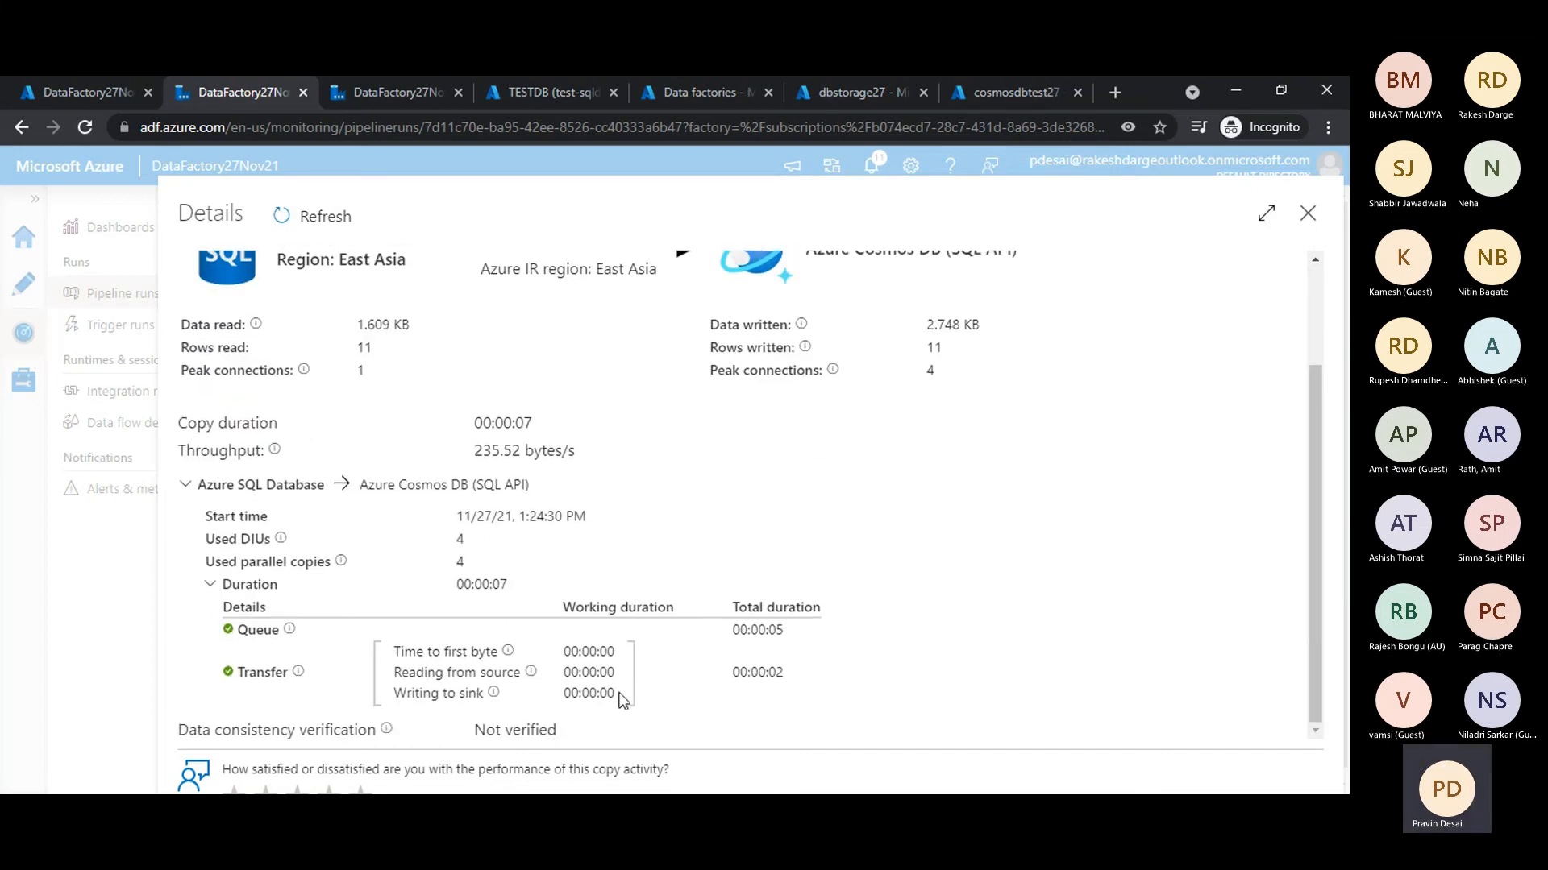
pyautogui.moveTo(788, 672); pyautogui.dragTo(696, 670)
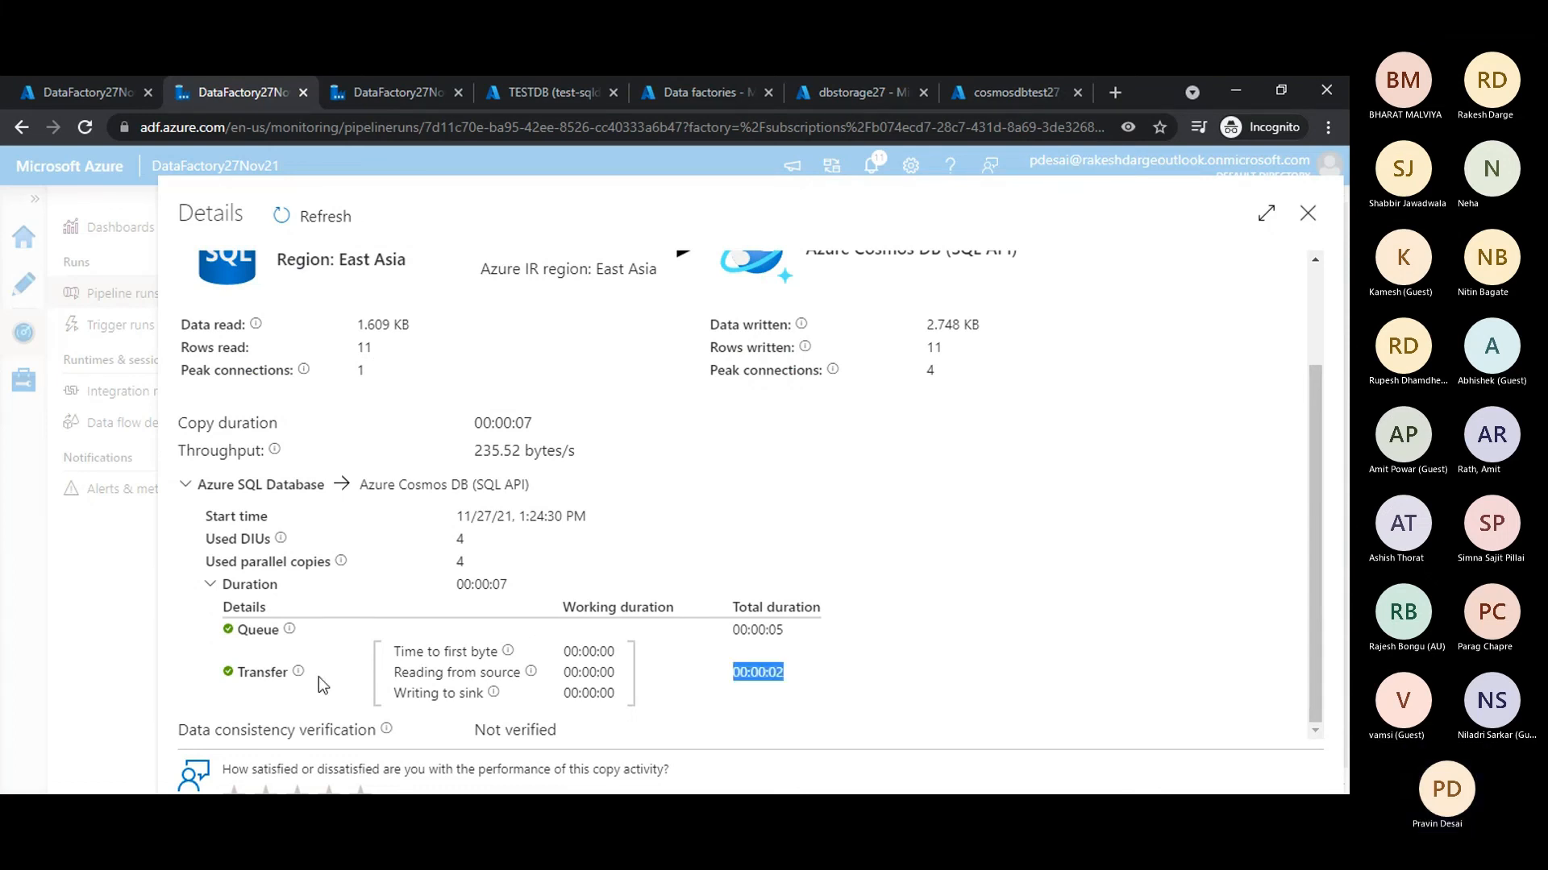
pyautogui.moveTo(234, 675); pyautogui.dragTo(791, 675)
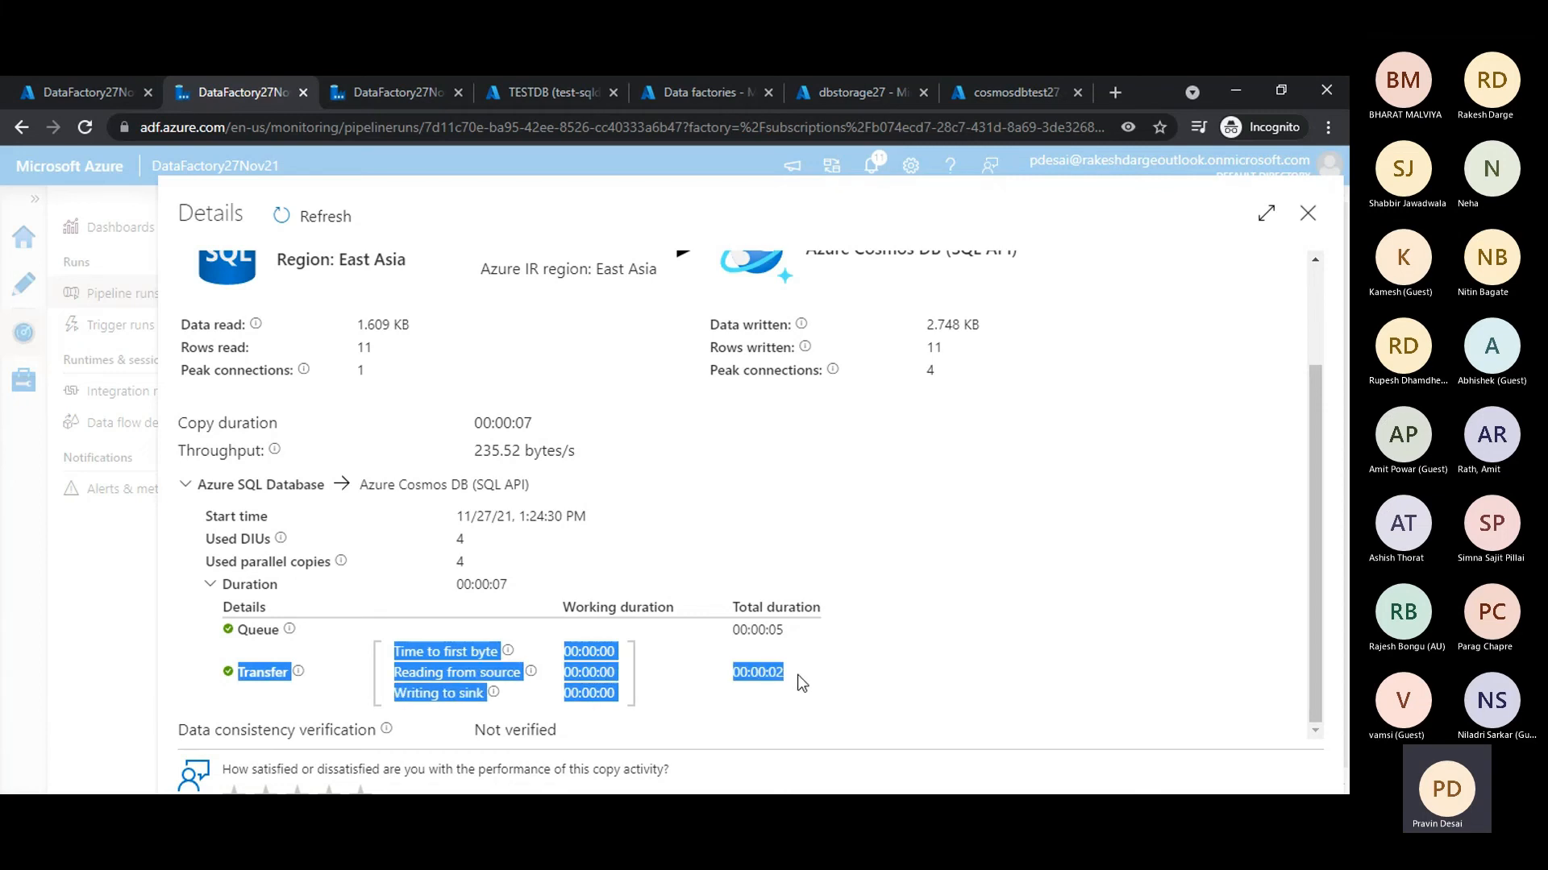
pyautogui.click(868, 675)
pyautogui.moveTo(398, 651); pyautogui.dragTo(496, 698)
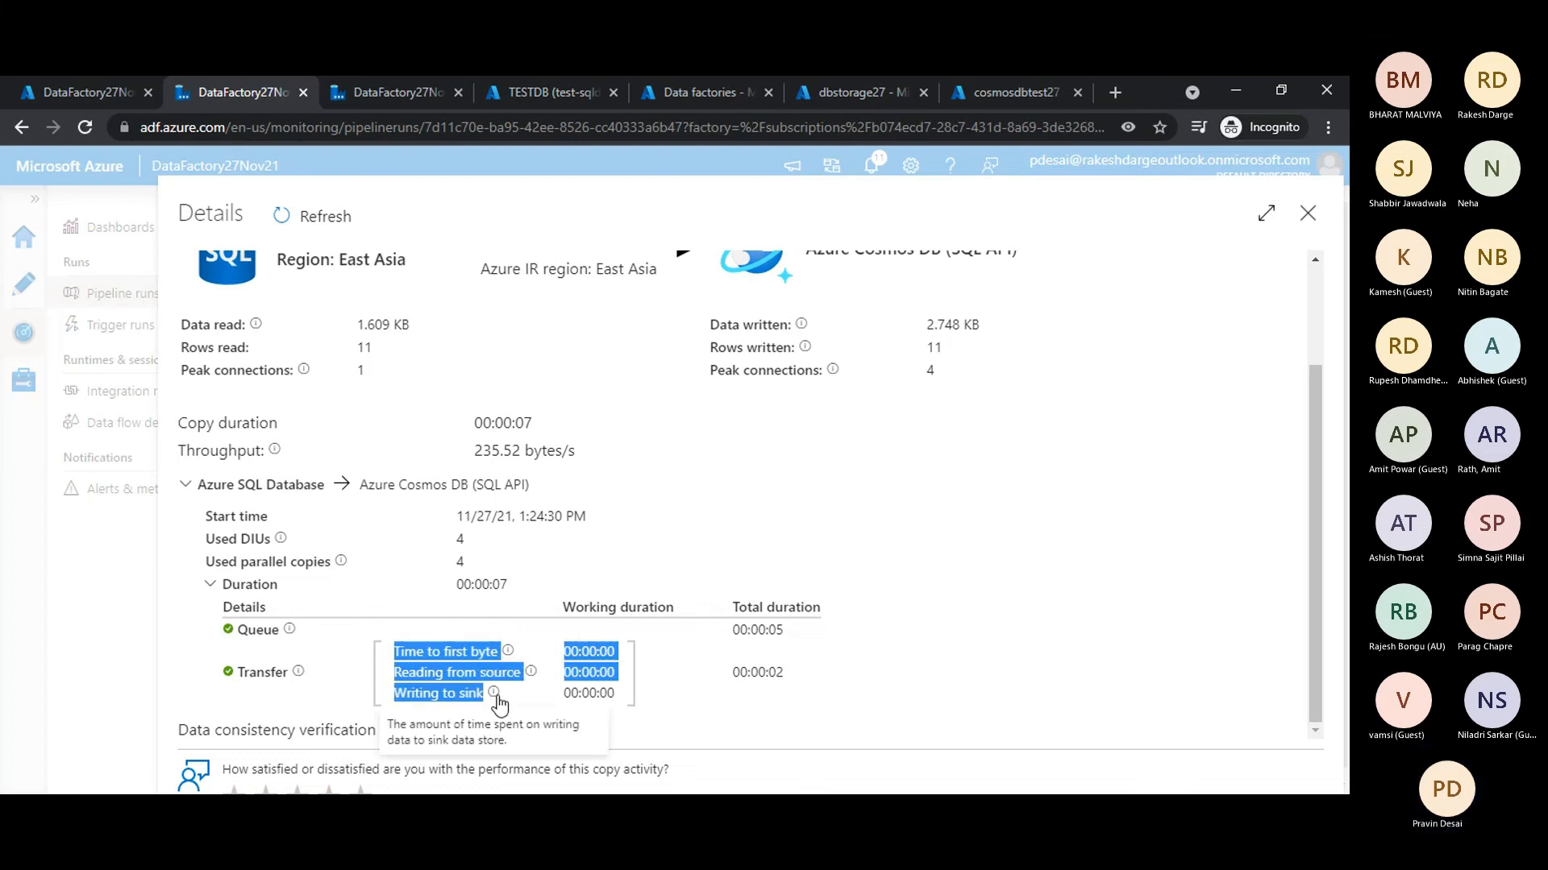
pyautogui.click(469, 656)
pyautogui.moveTo(433, 653); pyautogui.dragTo(517, 659)
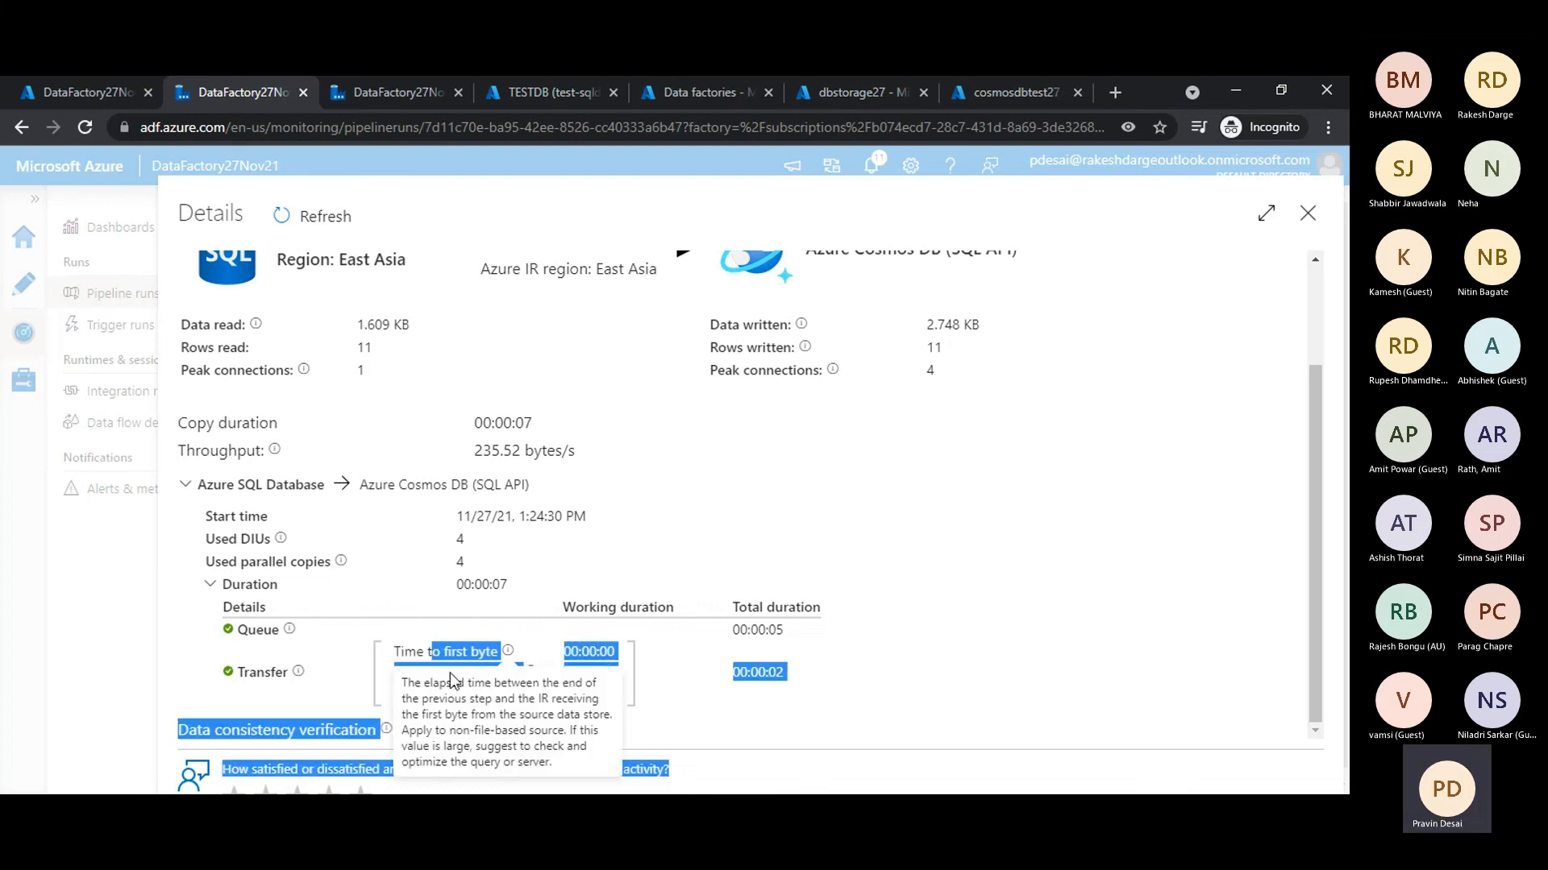
pyautogui.click(410, 682)
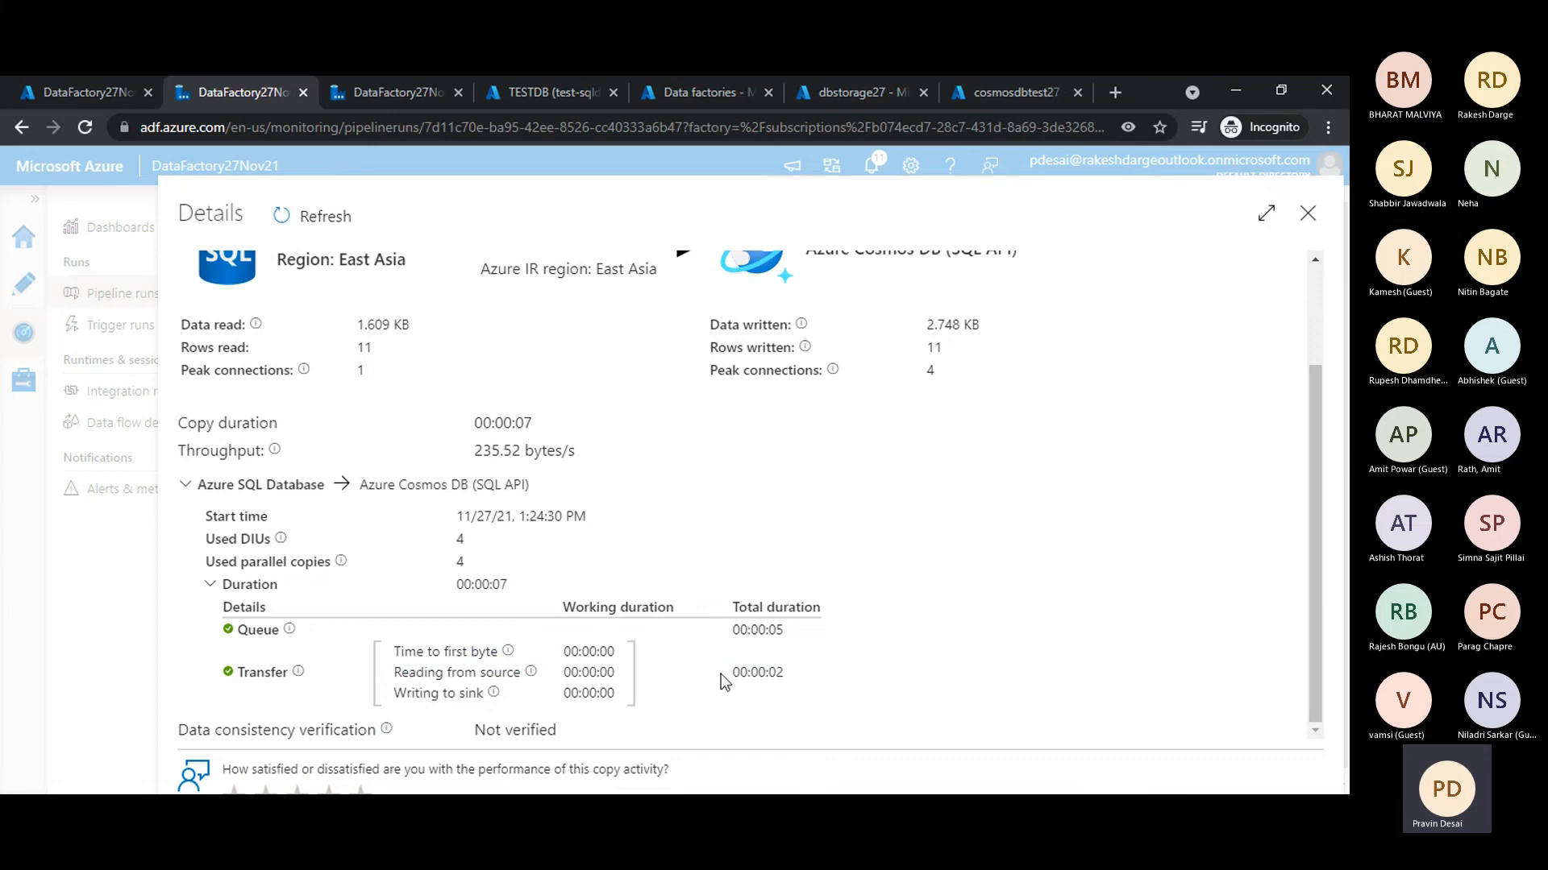
# - Check the transfer's working and total durations in the copy details, close them and enlarge the pipeline diagram area above the activity runs
pyautogui.moveTo(723, 679); pyautogui.dragTo(834, 681)
pyautogui.click(921, 661)
pyautogui.moveTo(615, 651); pyautogui.dragTo(586, 657)
pyautogui.moveTo(799, 677); pyautogui.dragTo(732, 678)
pyautogui.click(908, 688)
pyautogui.scroll(3, 901, 677)
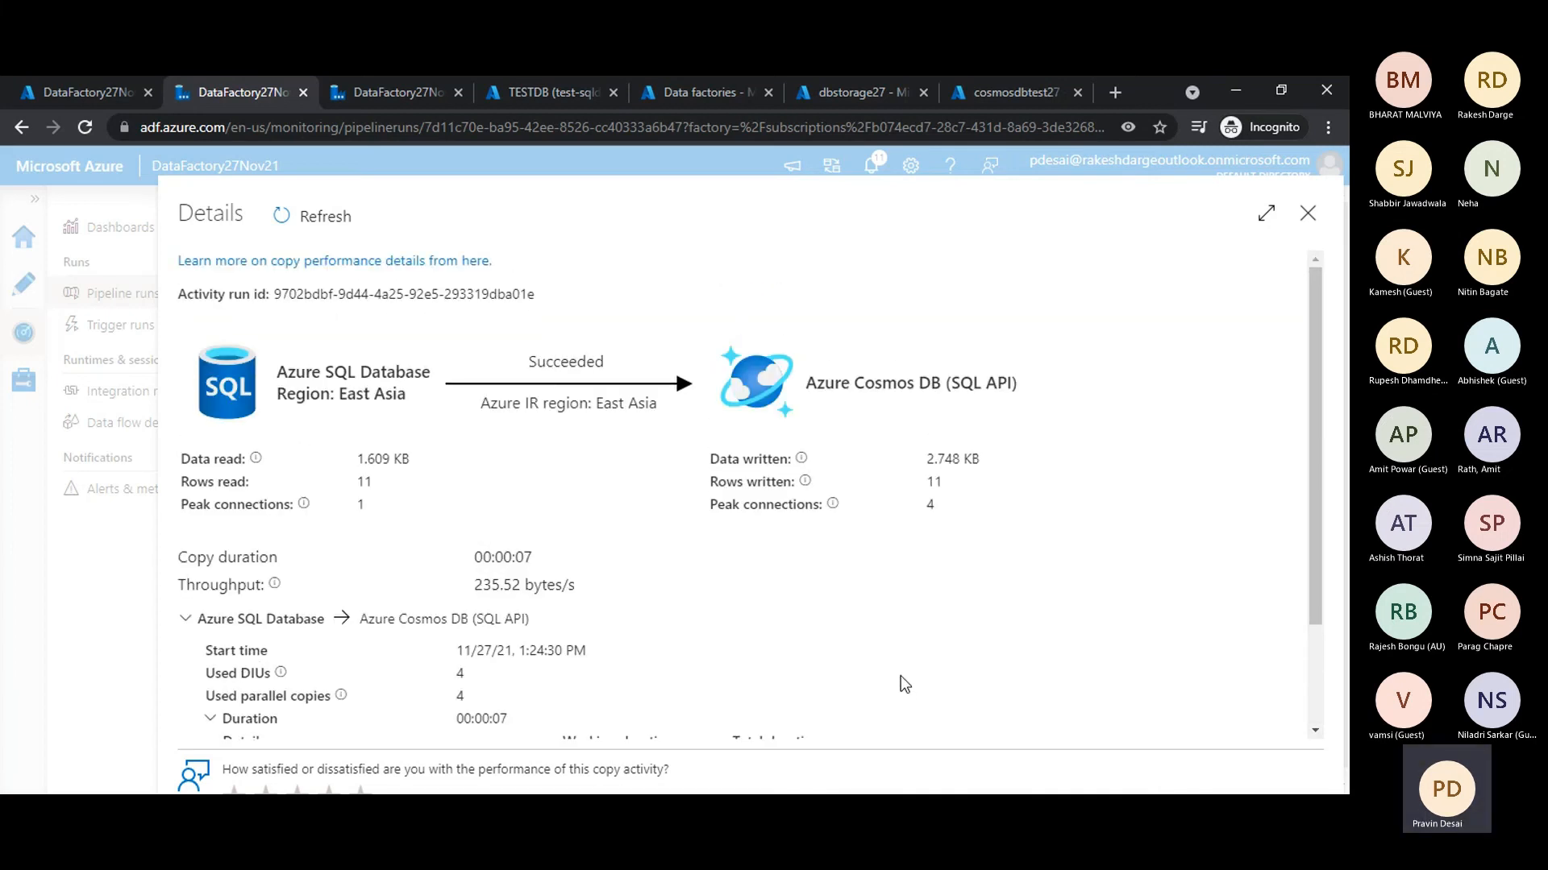
pyautogui.click(1308, 215)
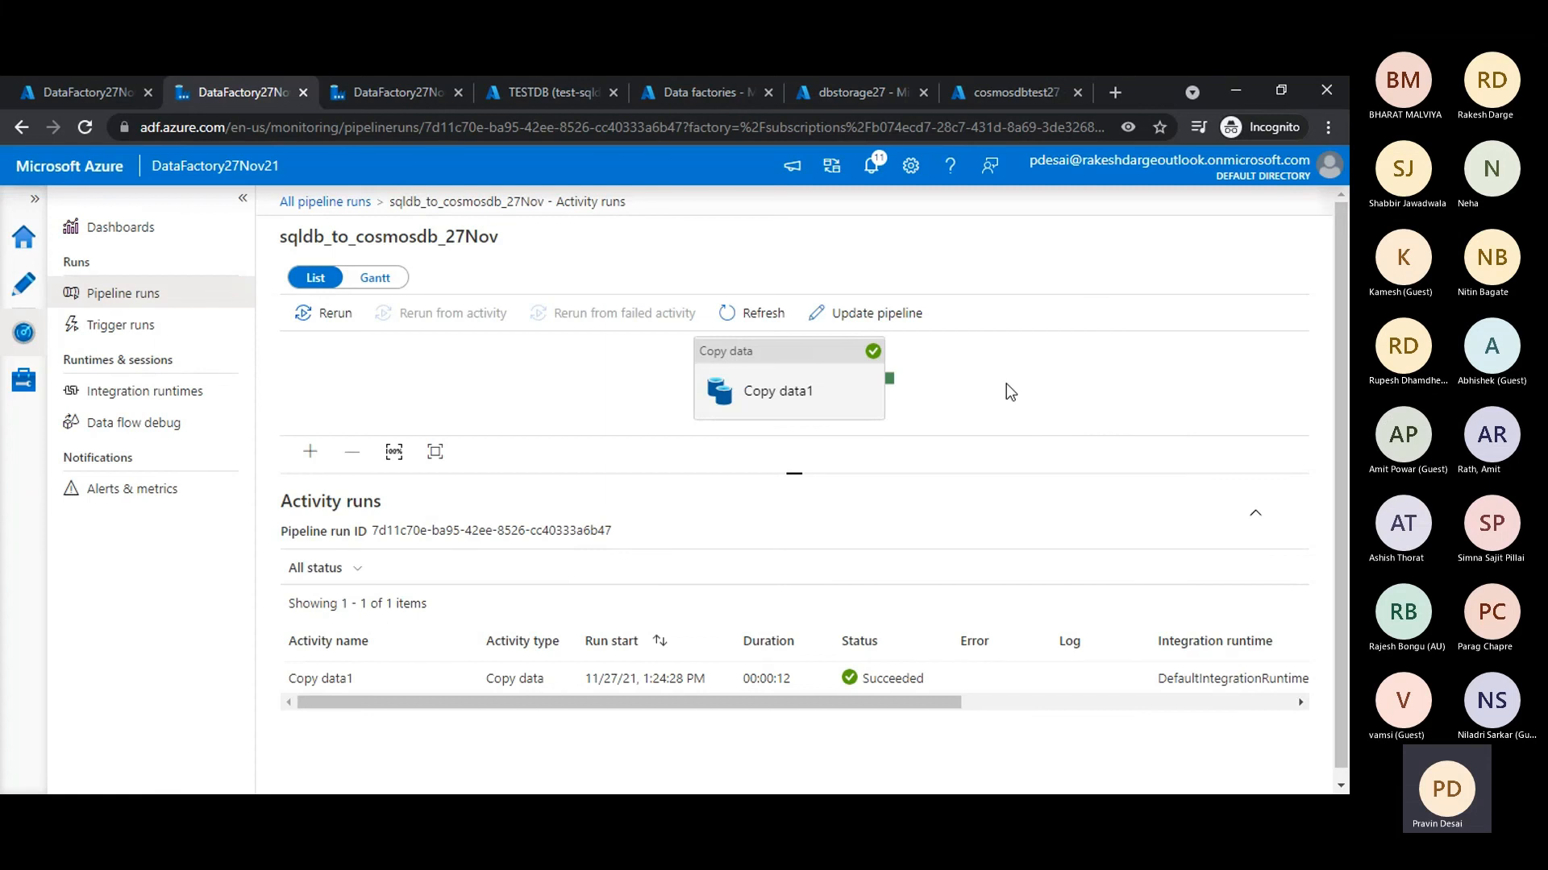
pyautogui.moveTo(995, 474); pyautogui.dragTo(997, 536)
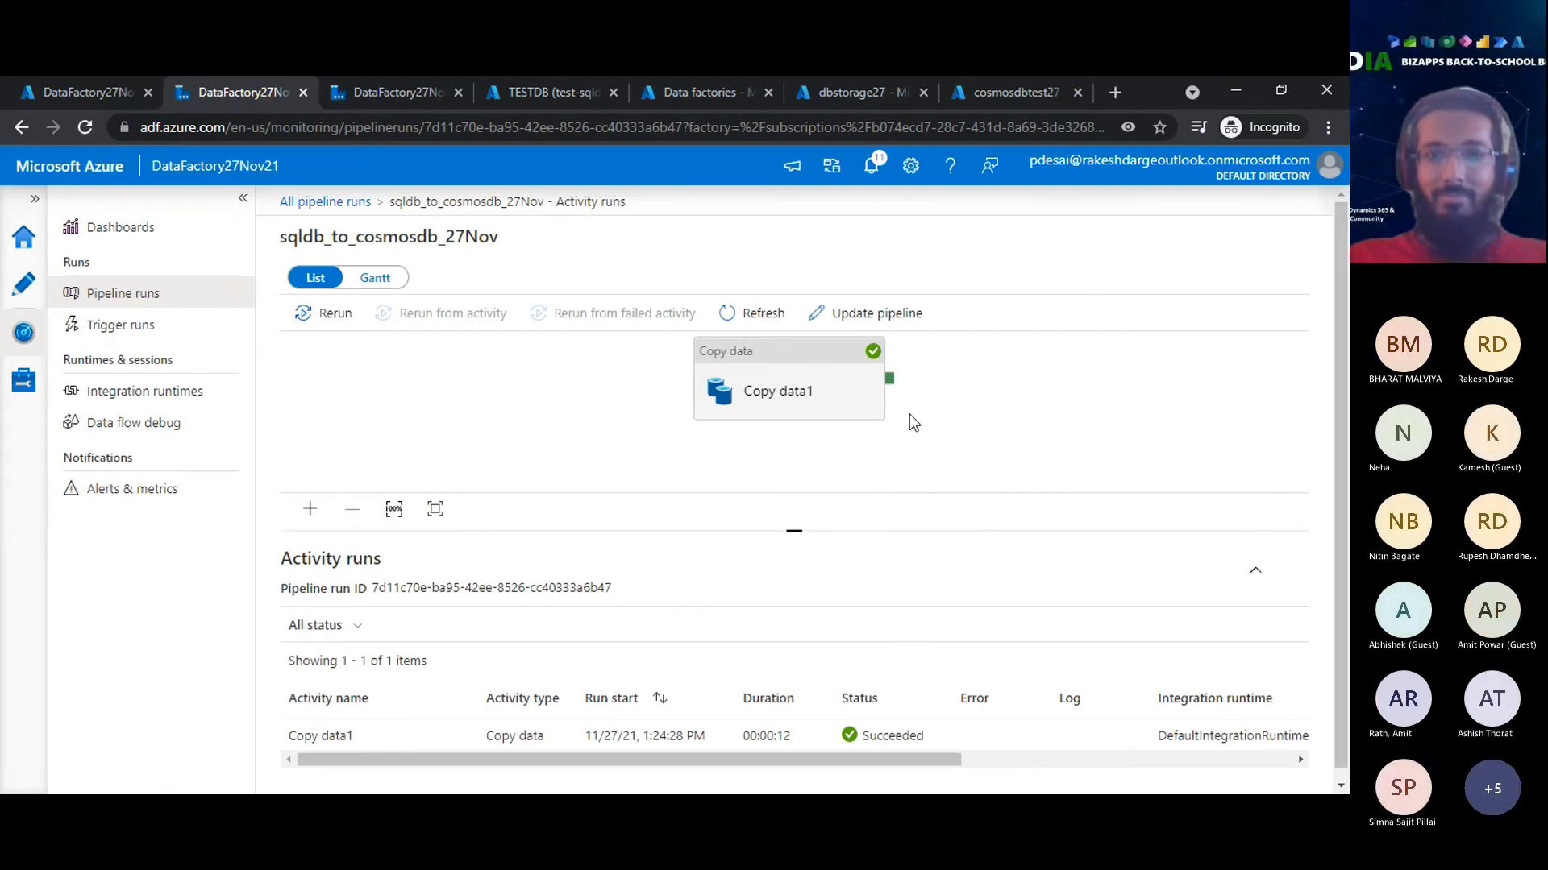
# - Run SELECT * FROM c on the Customers container in cosmosdbtest27 and look through the returned documents
pyautogui.click(994, 84)
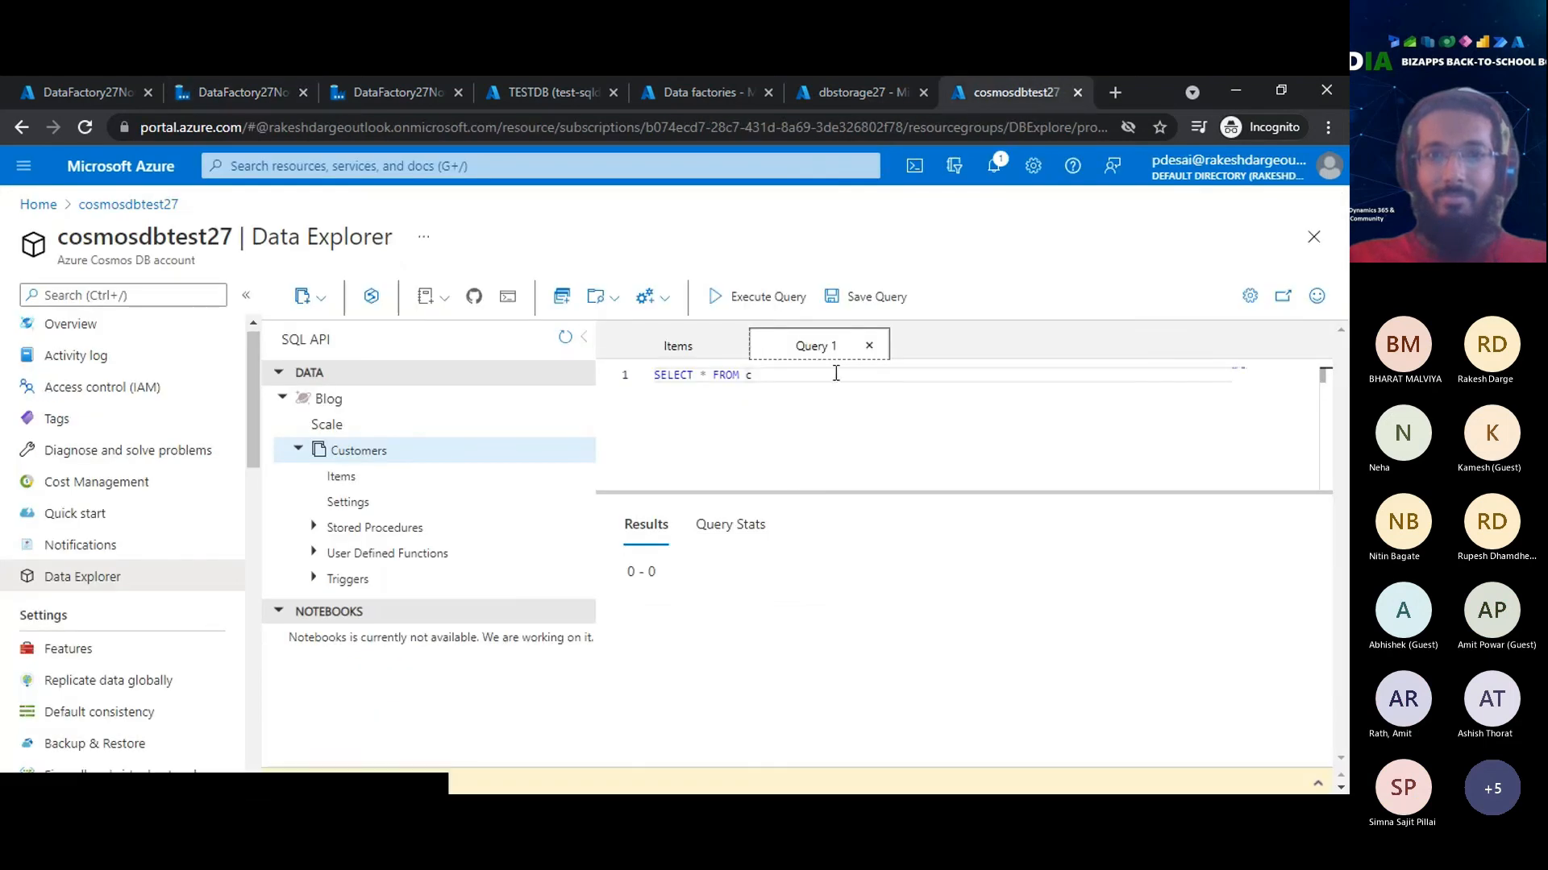
pyautogui.click(768, 298)
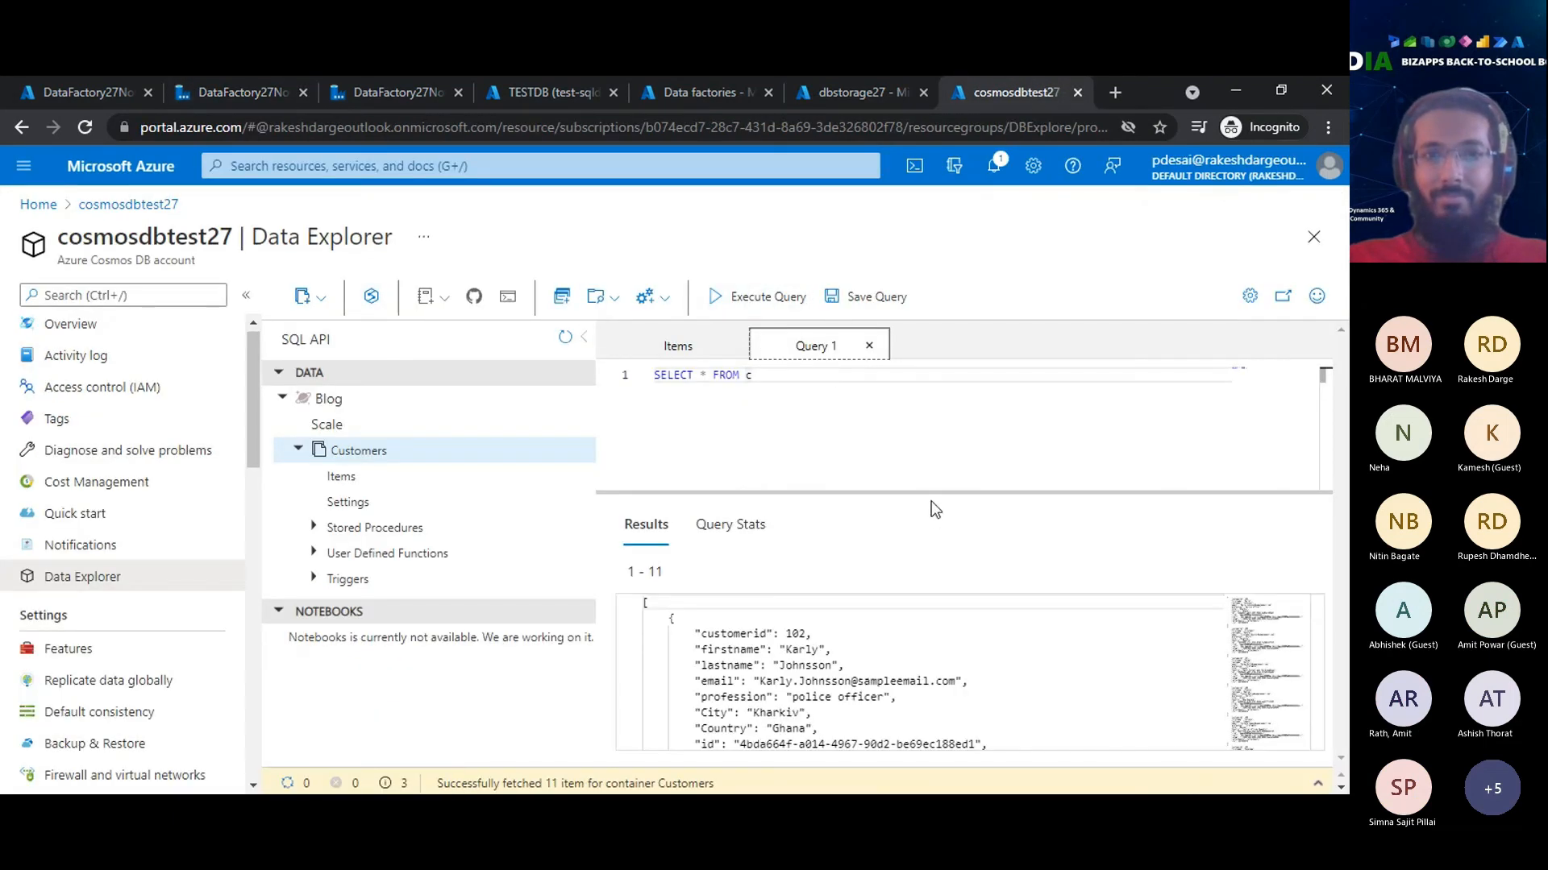
pyautogui.moveTo(929, 491); pyautogui.dragTo(929, 459)
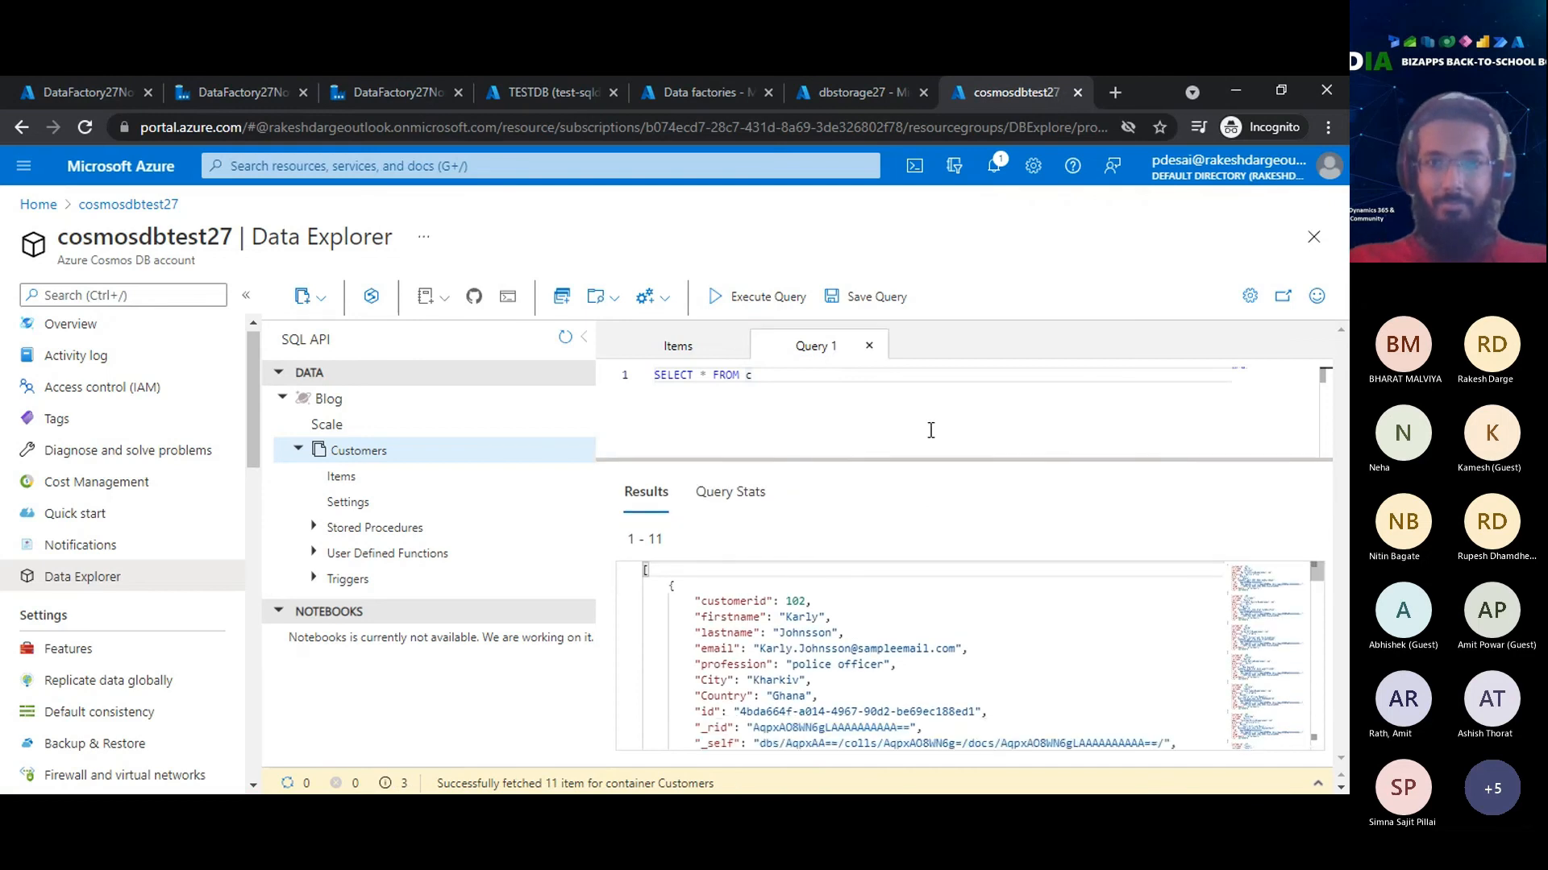
pyautogui.moveTo(629, 540); pyautogui.dragTo(672, 539)
pyautogui.click(674, 539)
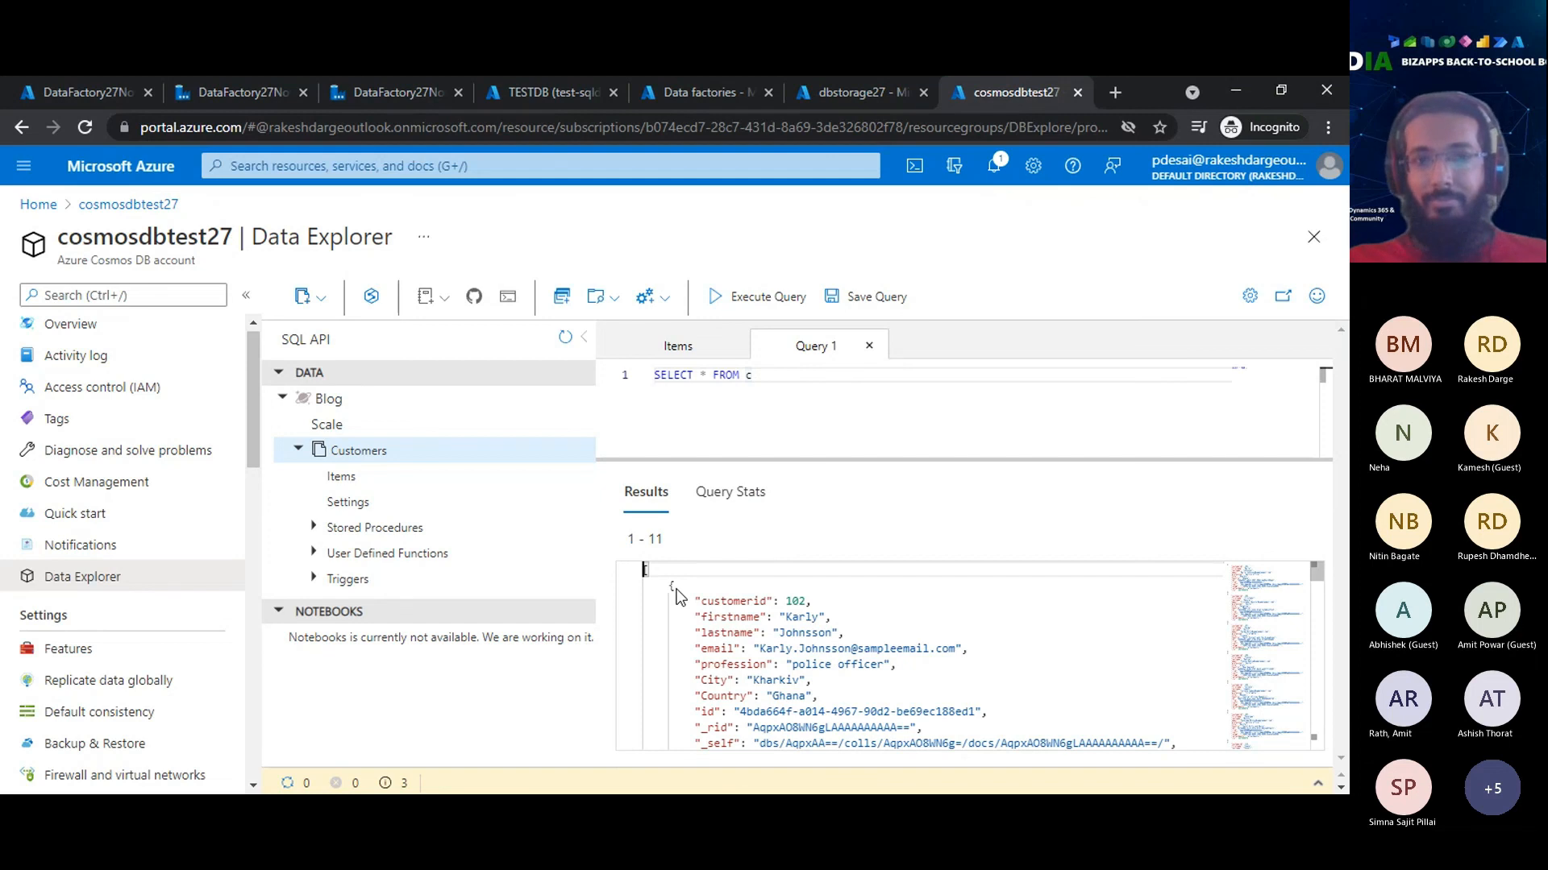
pyautogui.scroll(-5, 669, 601)
pyautogui.scroll(-3, 673, 602)
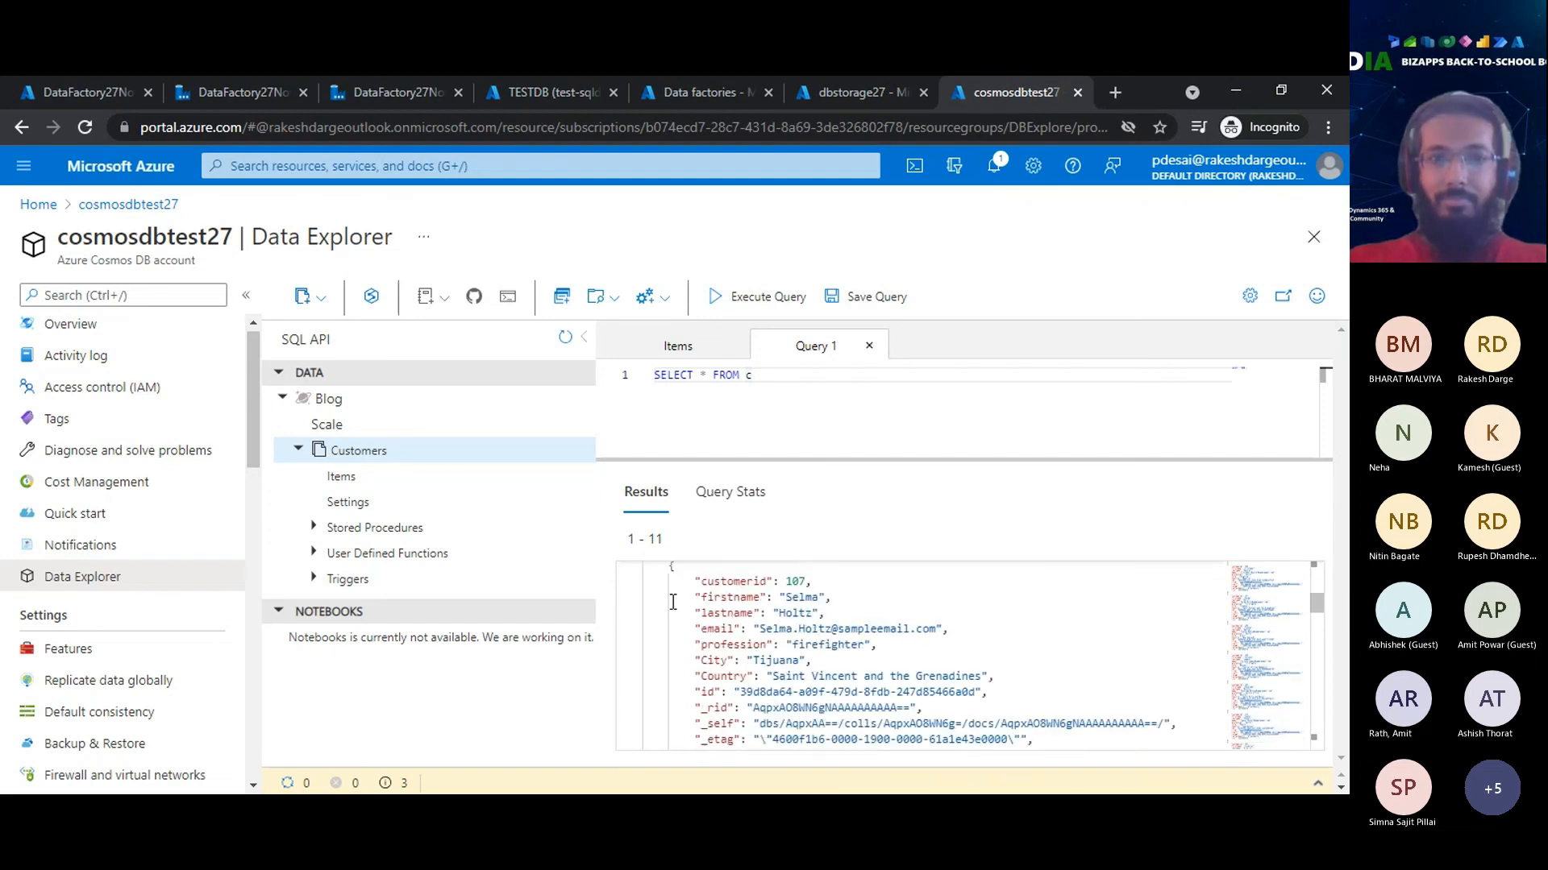
pyautogui.scroll(8, 673, 602)
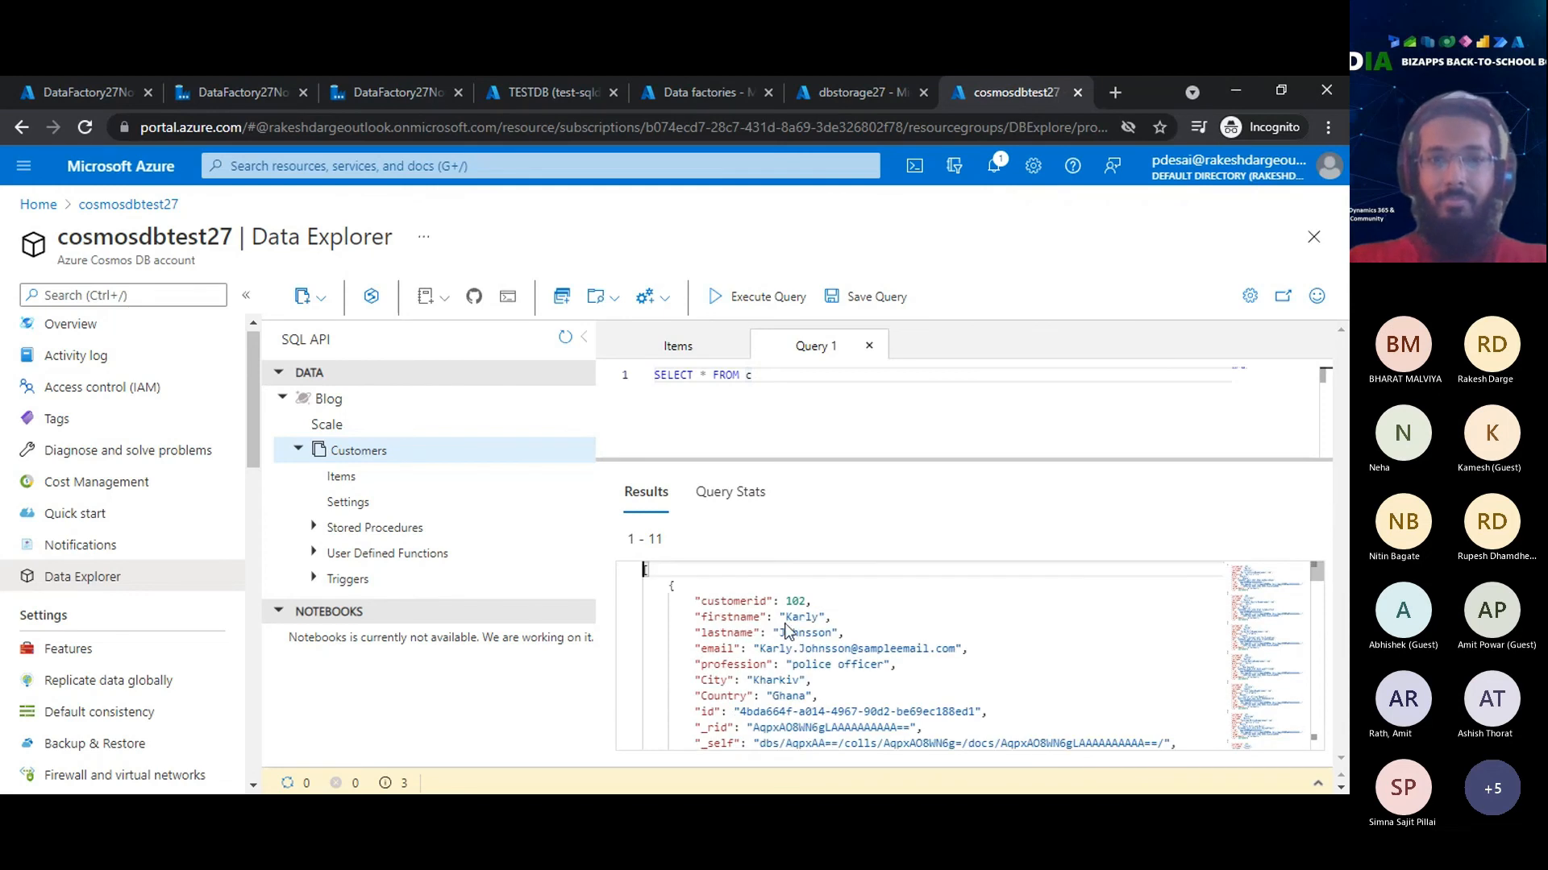
# - Change the query's source from c to Customers
pyautogui.click(806, 373)
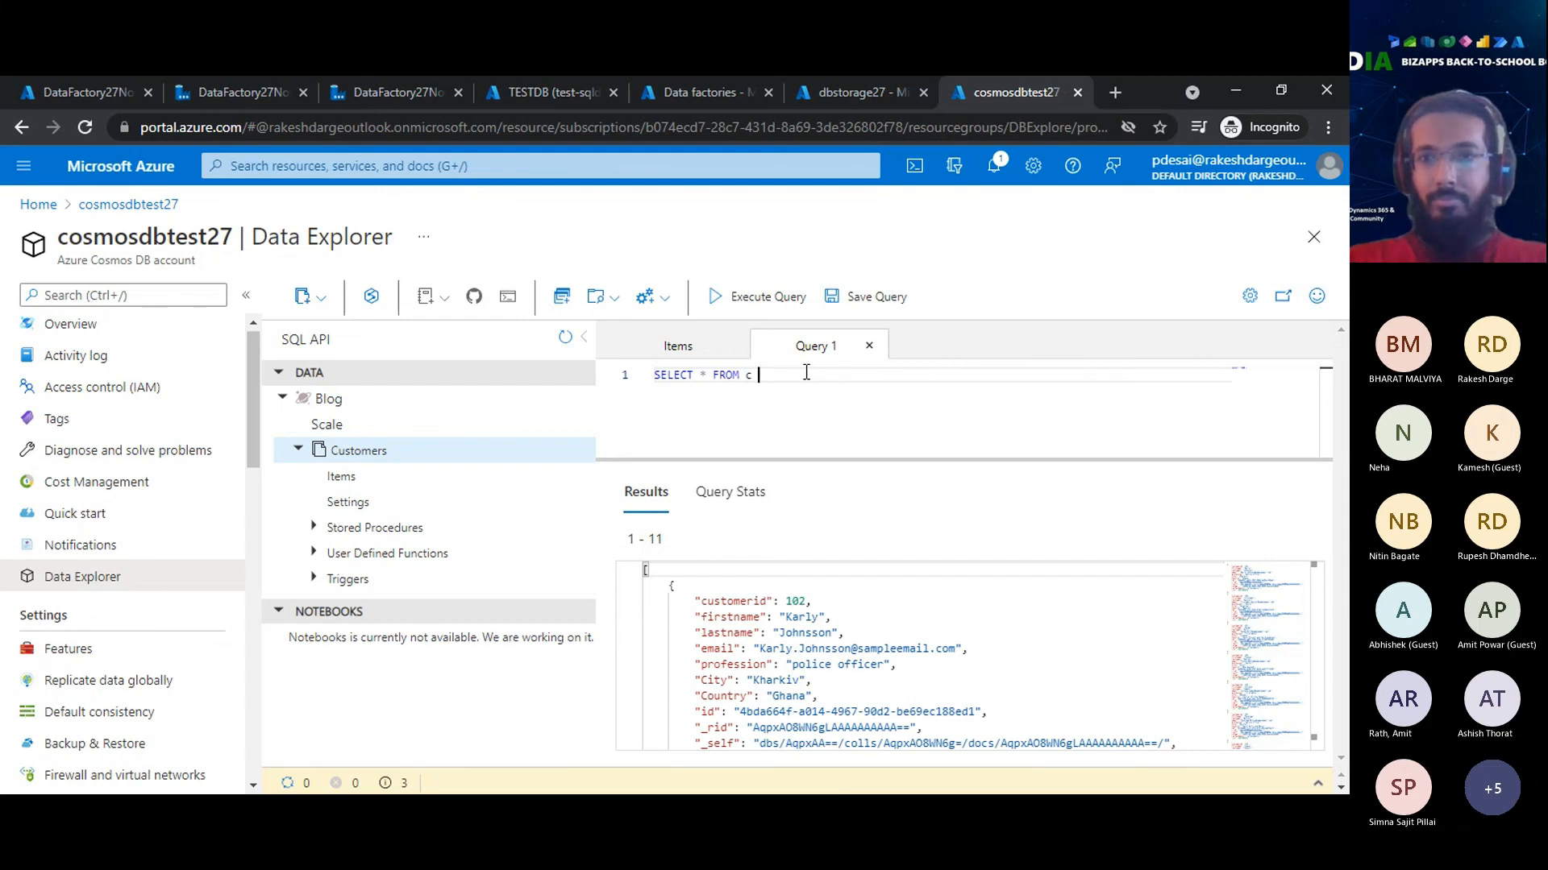
pyautogui.write('where')
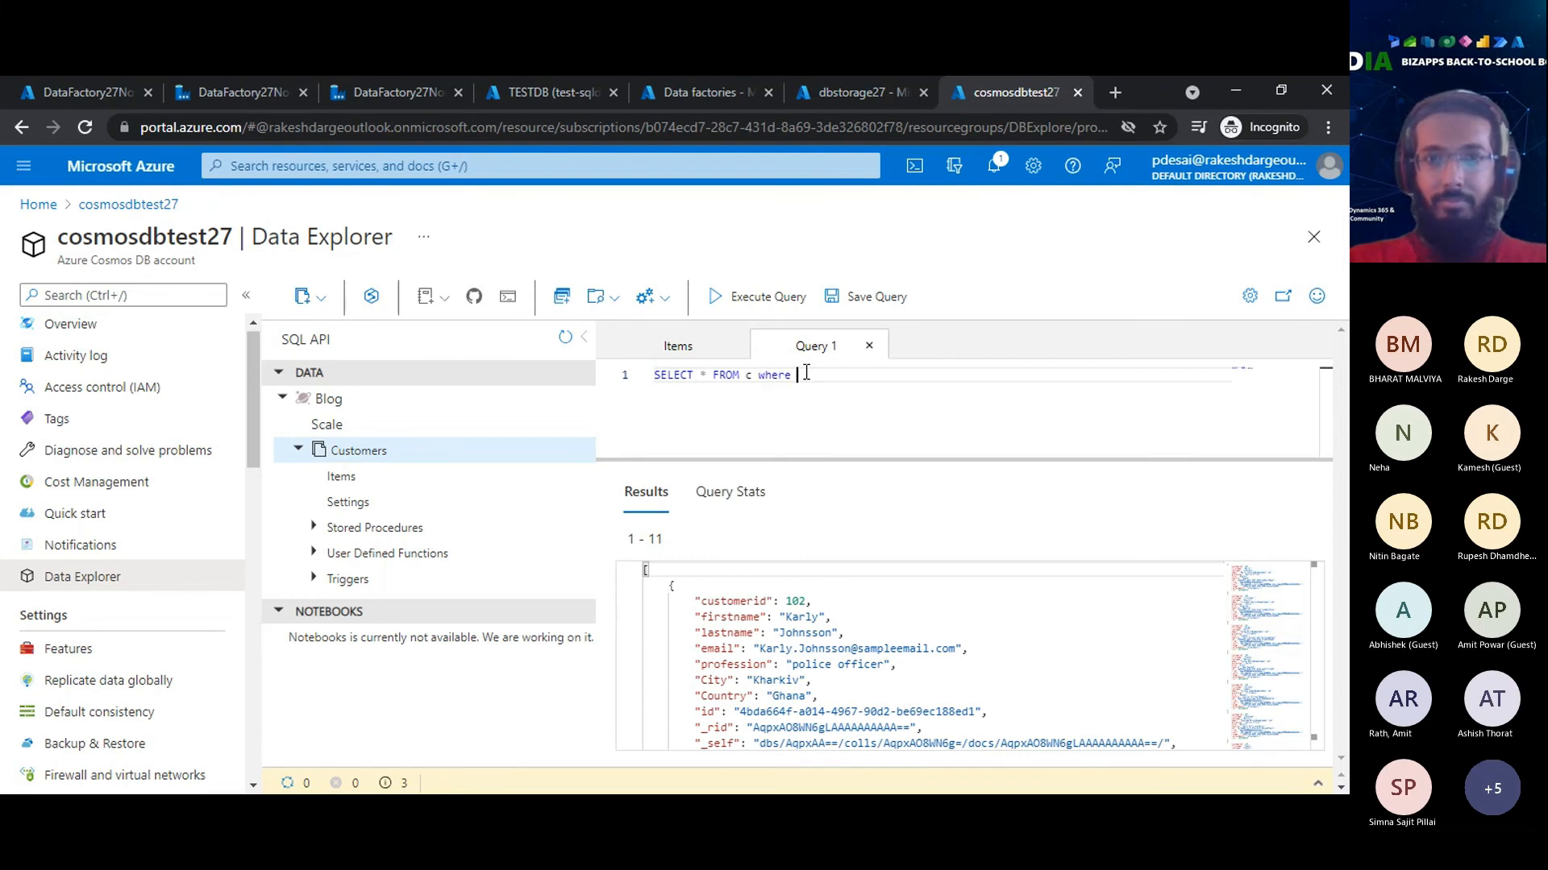
pyautogui.press('BackSpace')
pyautogui.press('BackSpace')
pyautogui.press('BackSpace')
pyautogui.press('BackSpace')
pyautogui.press('BackSpace')
pyautogui.press('BackSpace')
pyautogui.press('BackSpace')
pyautogui.press('BackSpace')
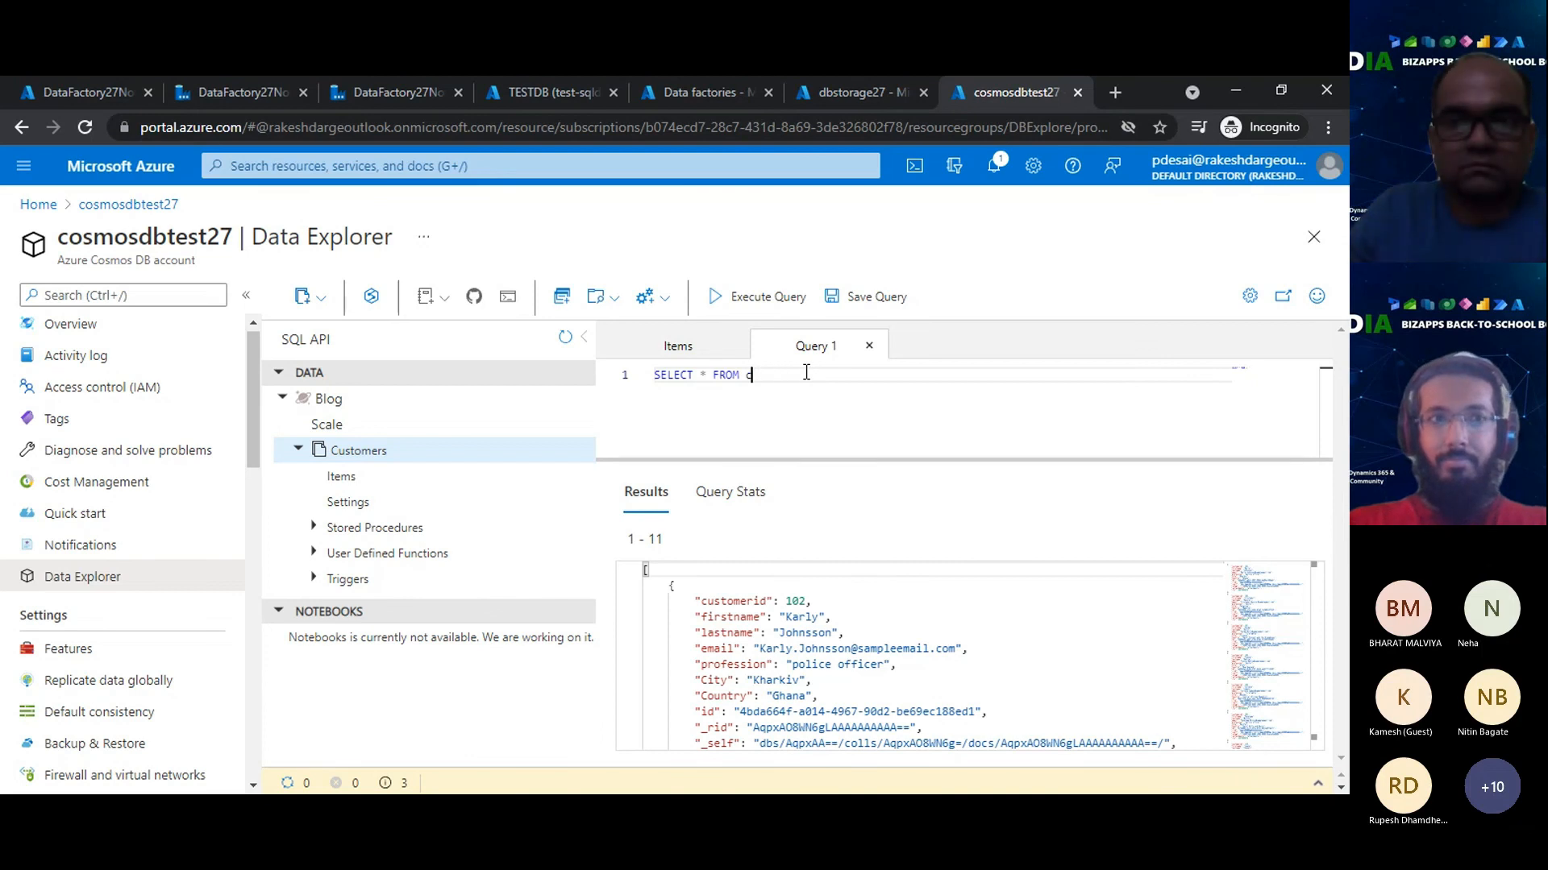
pyautogui.write('custom')
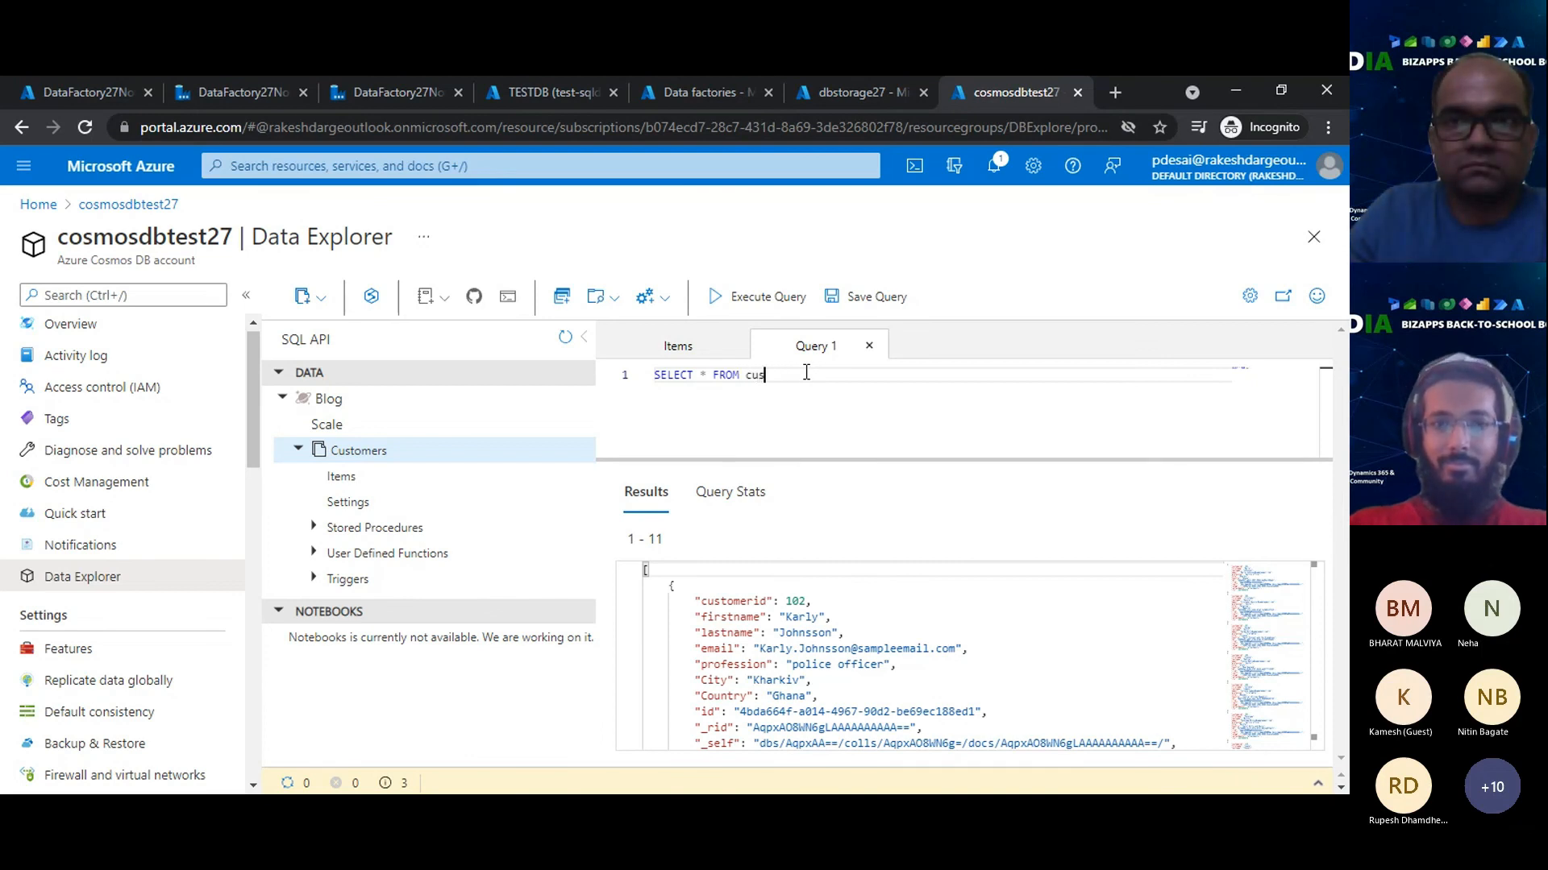
pyautogui.press('BackSpace')
pyautogui.press('BackSpace')
pyautogui.press('BackSpace')
pyautogui.press('BackSpace')
pyautogui.press('BackSpace')
pyautogui.press('BackSpace')
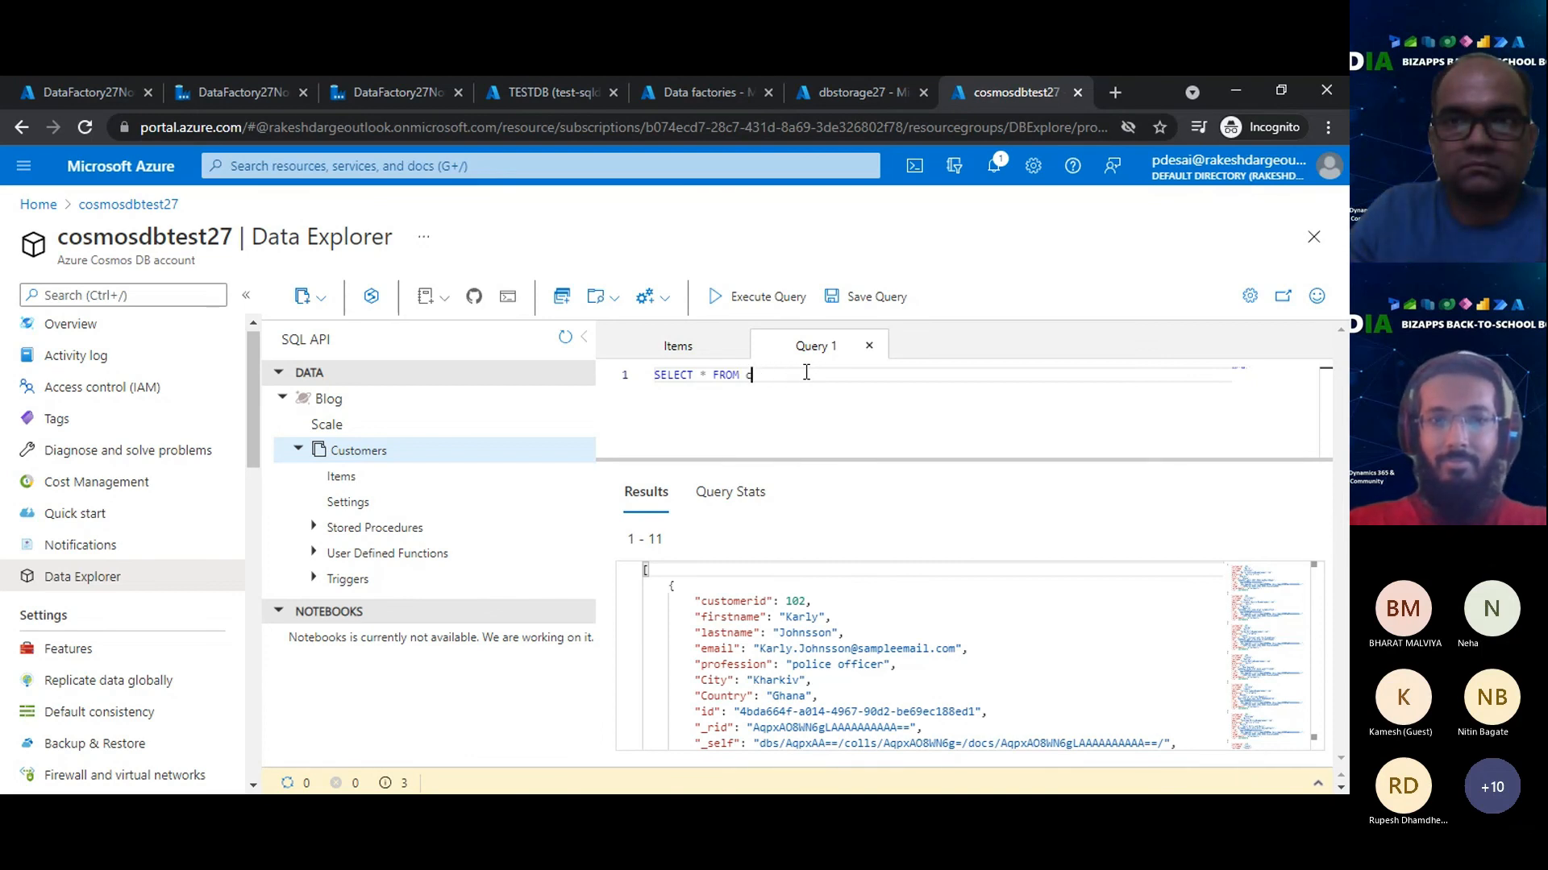
pyautogui.write('Custo')
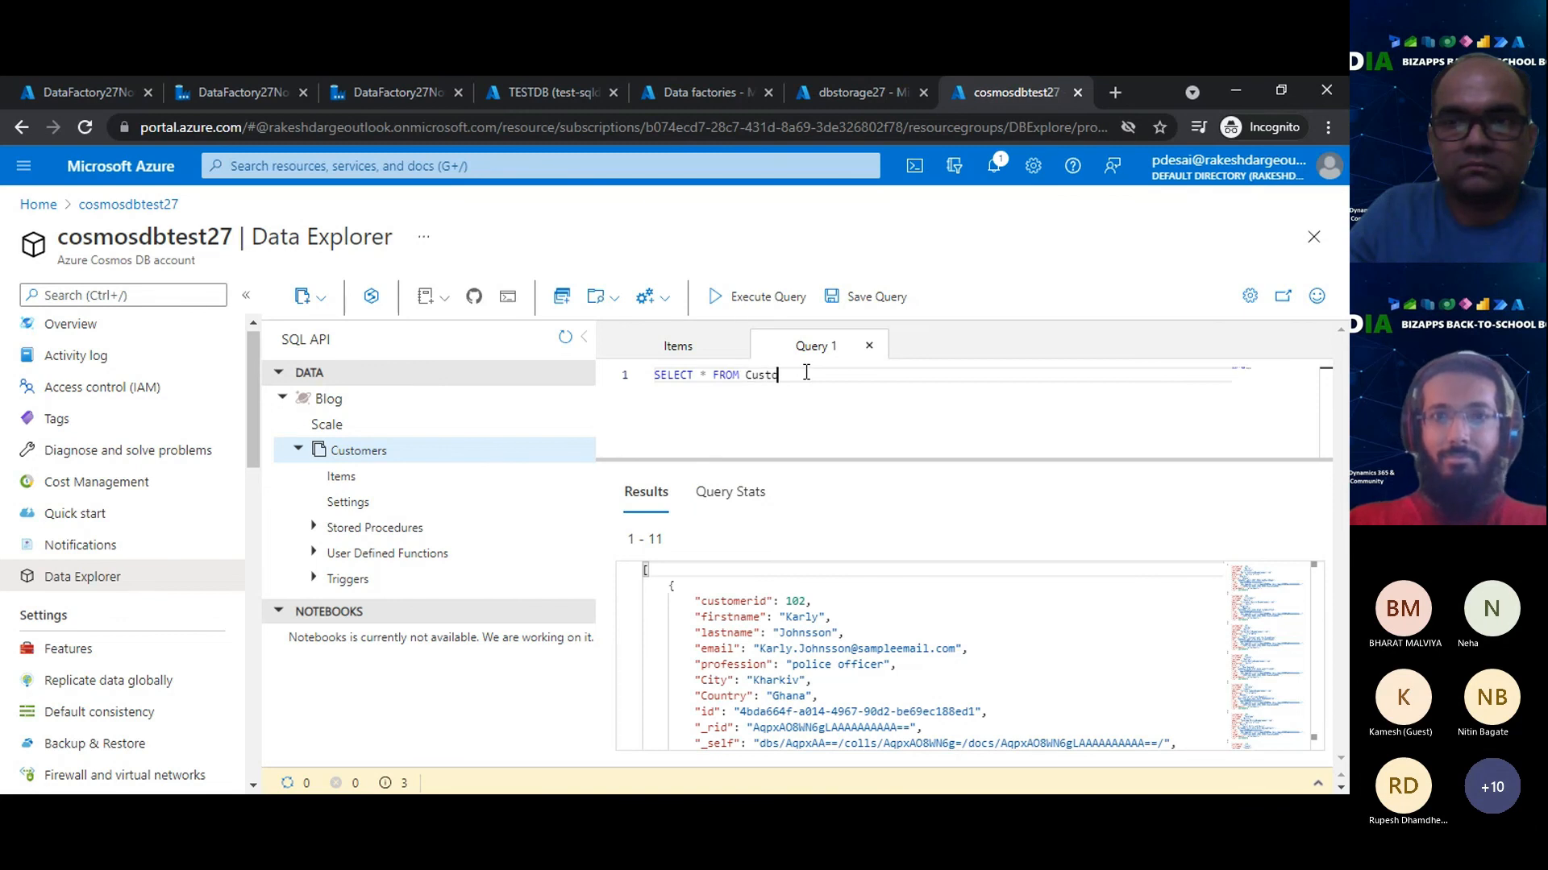
pyautogui.write('mers where ')
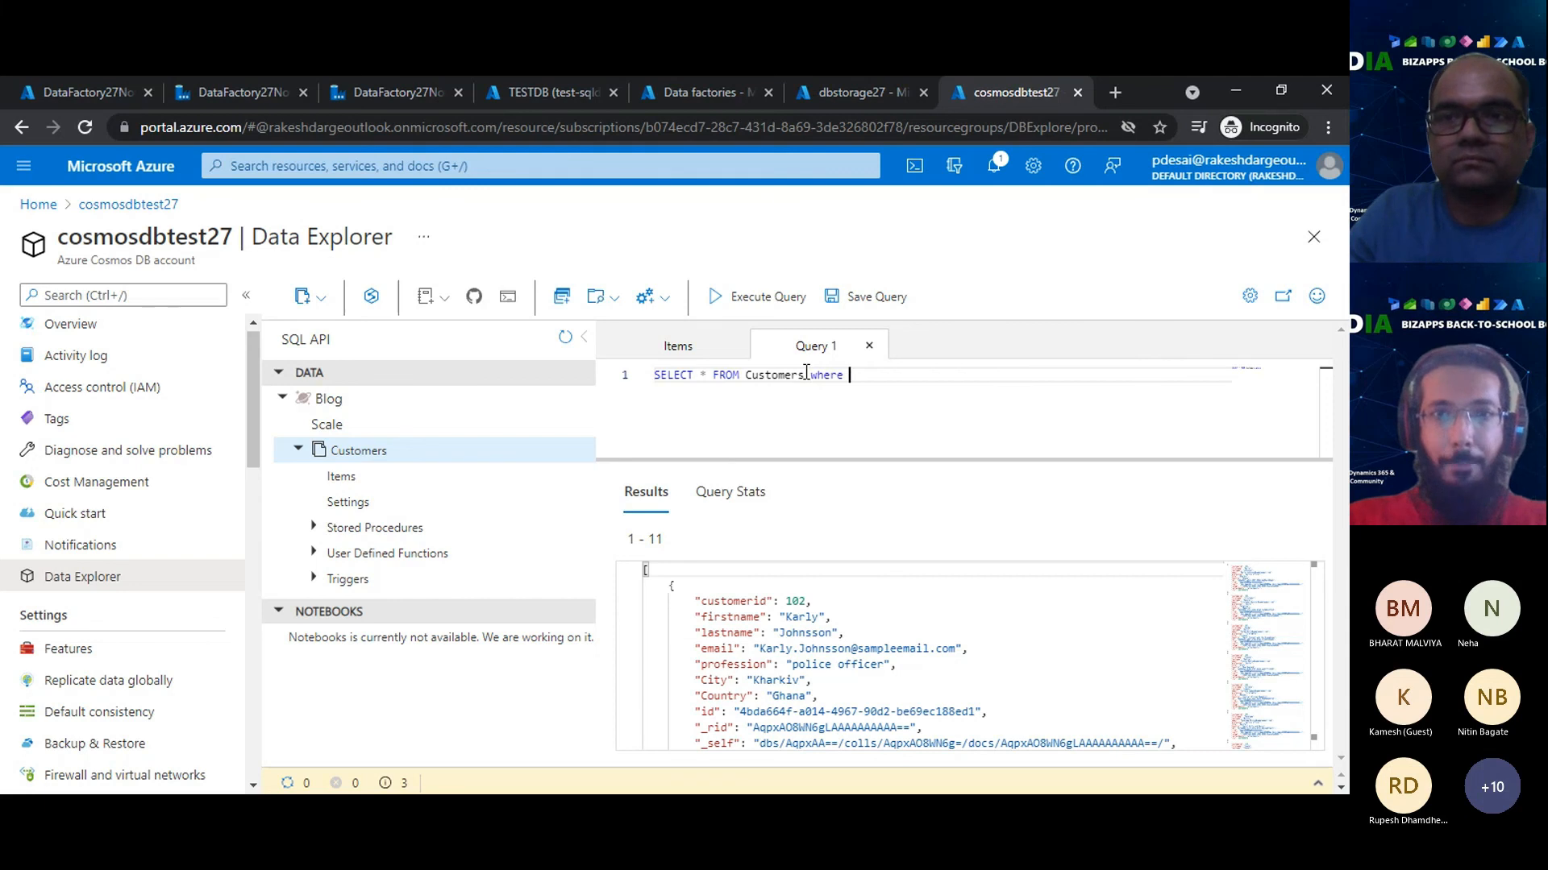
pyautogui.write('Custo')
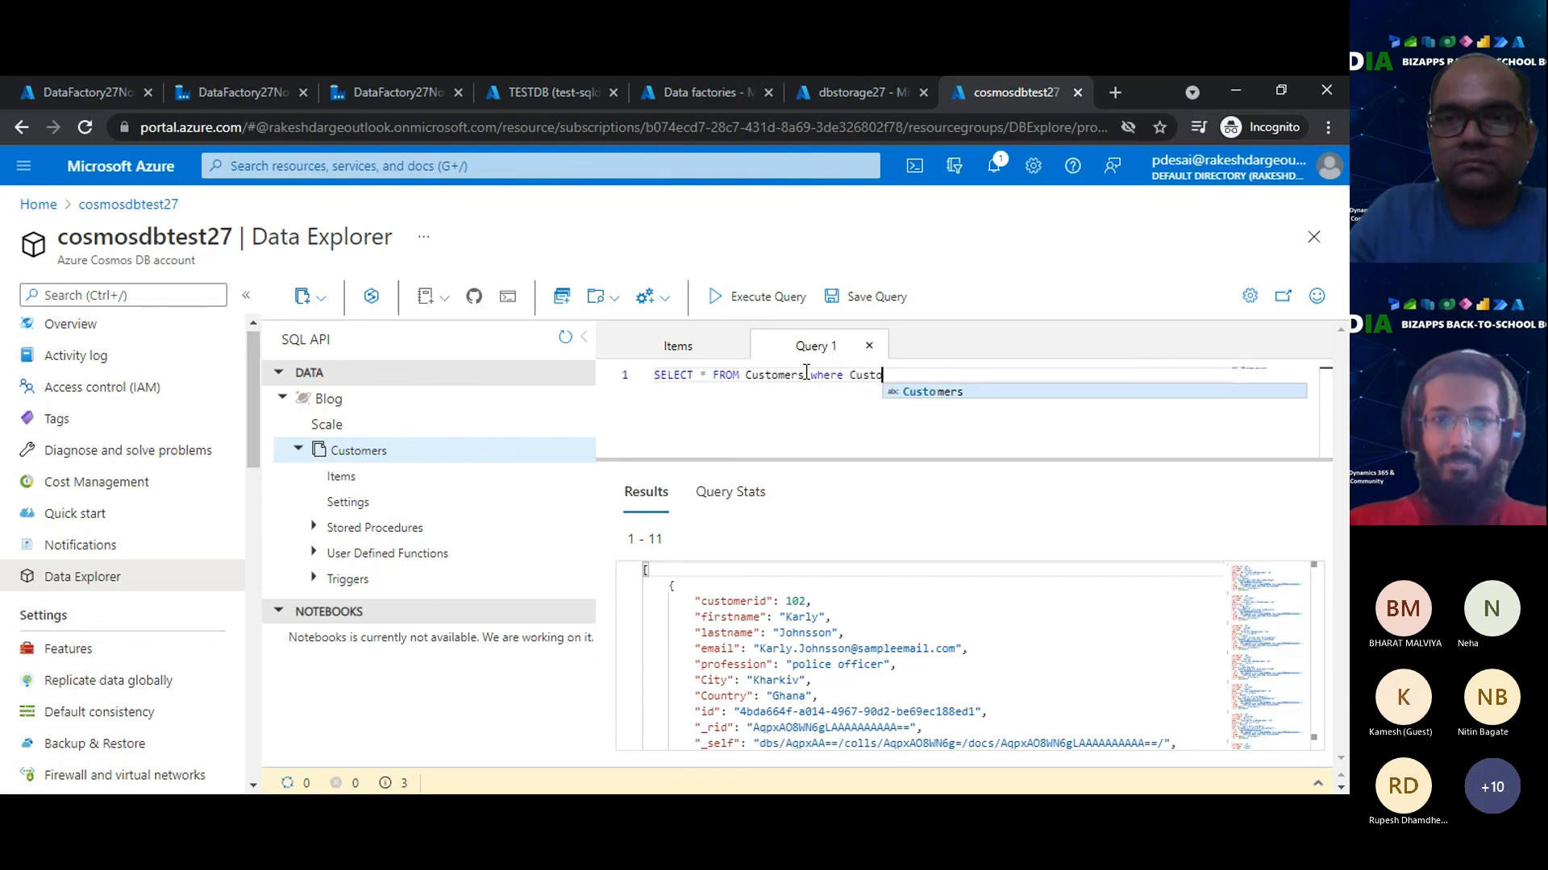
pyautogui.write('merid=')
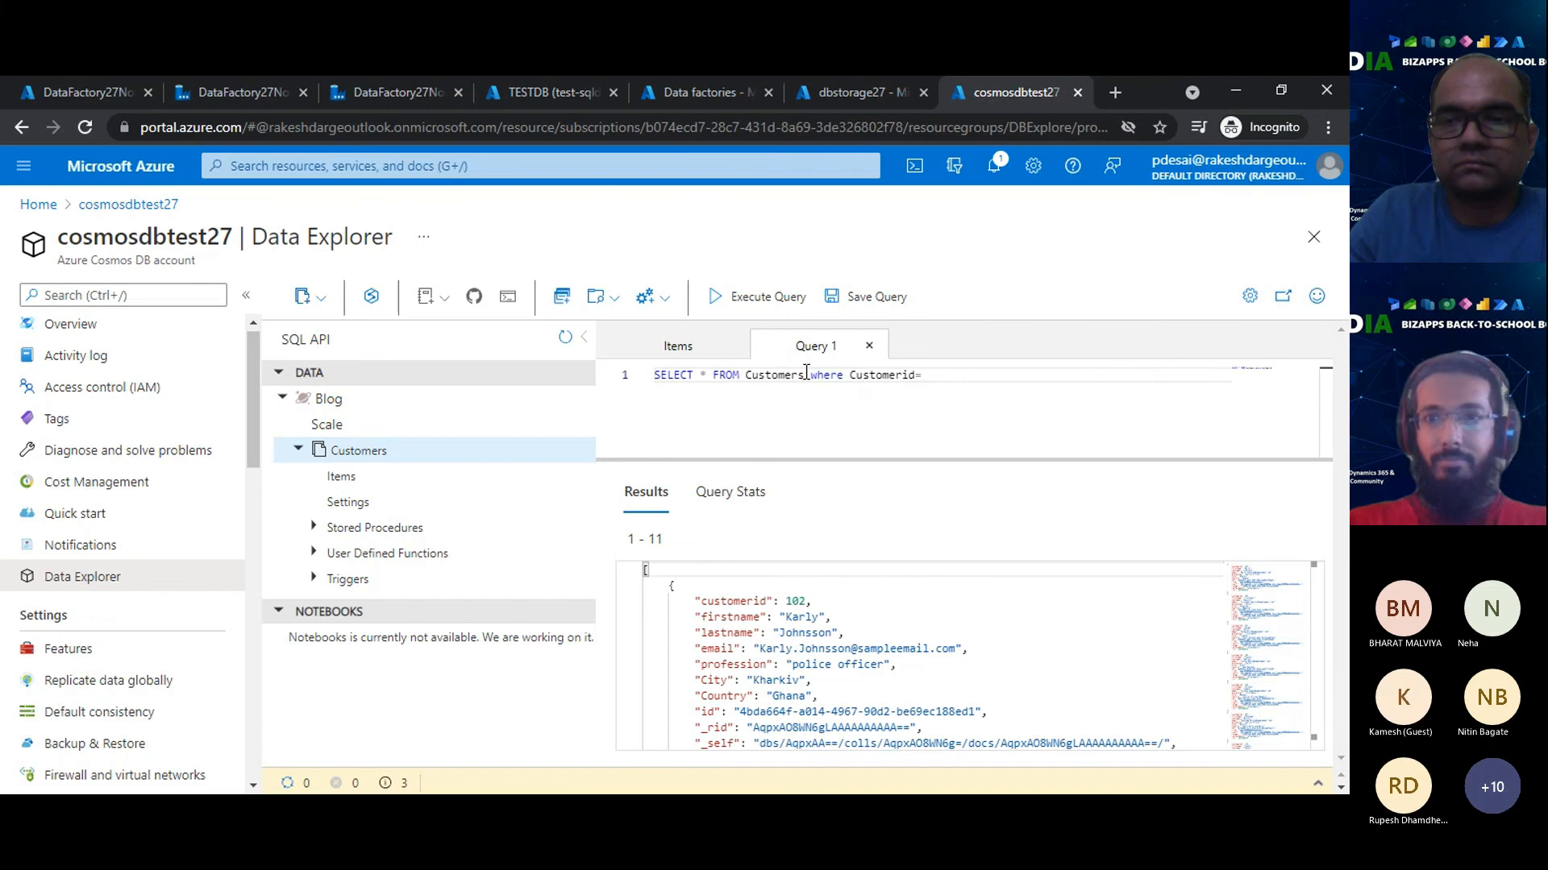
pyautogui.write('100')
# - Try to run the Customers query with a where condition matching Customerid to a single customer's ID
pyautogui.click(745, 300)
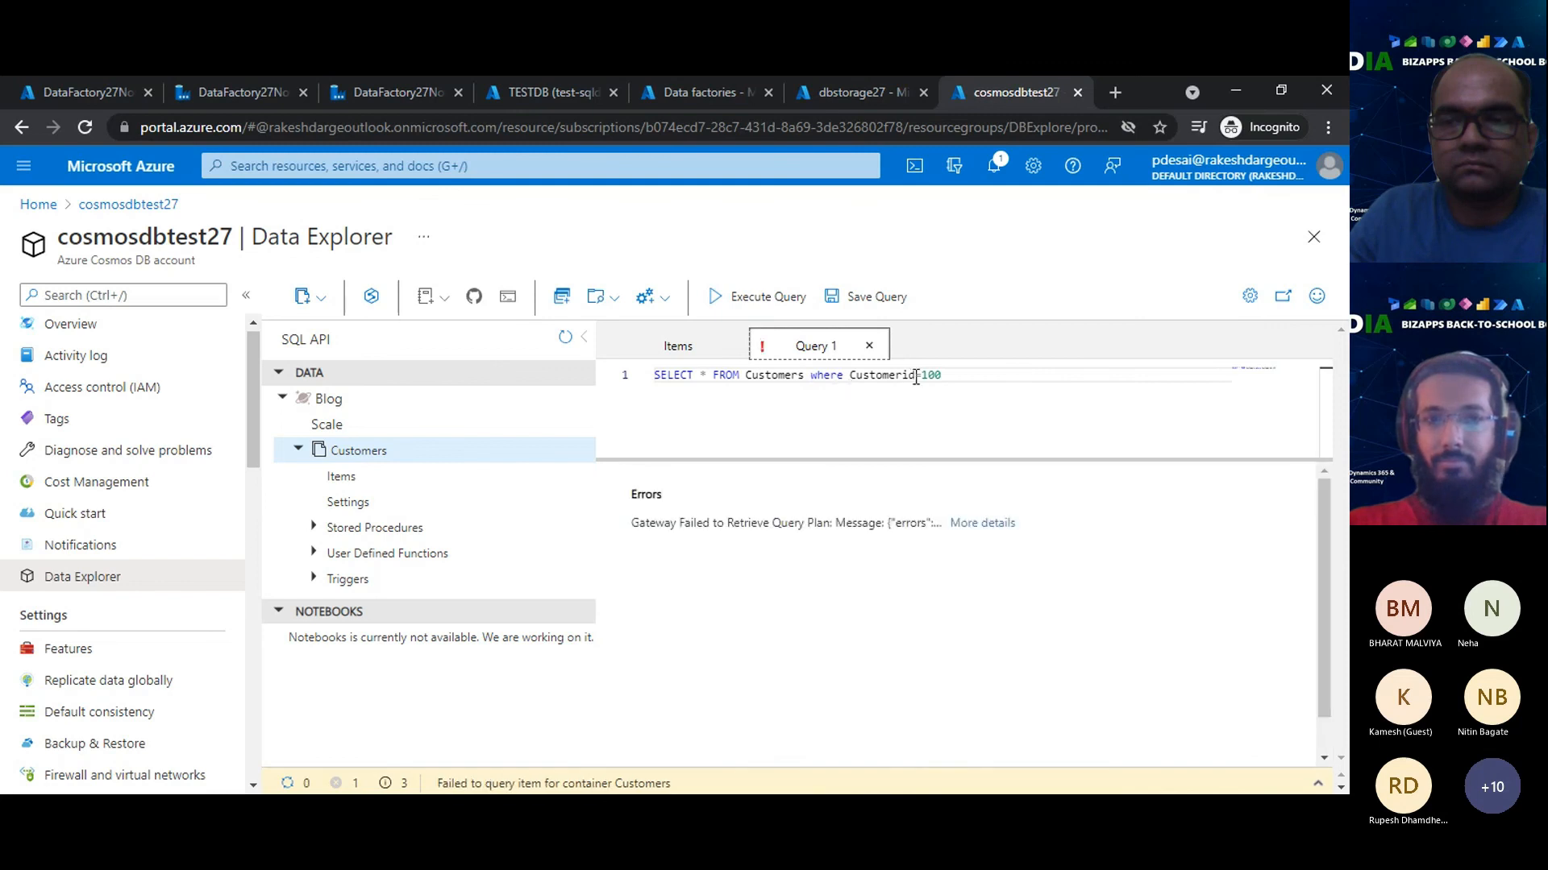
# - Enclose Customerid in double quotes in the where condition and execute the query again
pyautogui.click(856, 375)
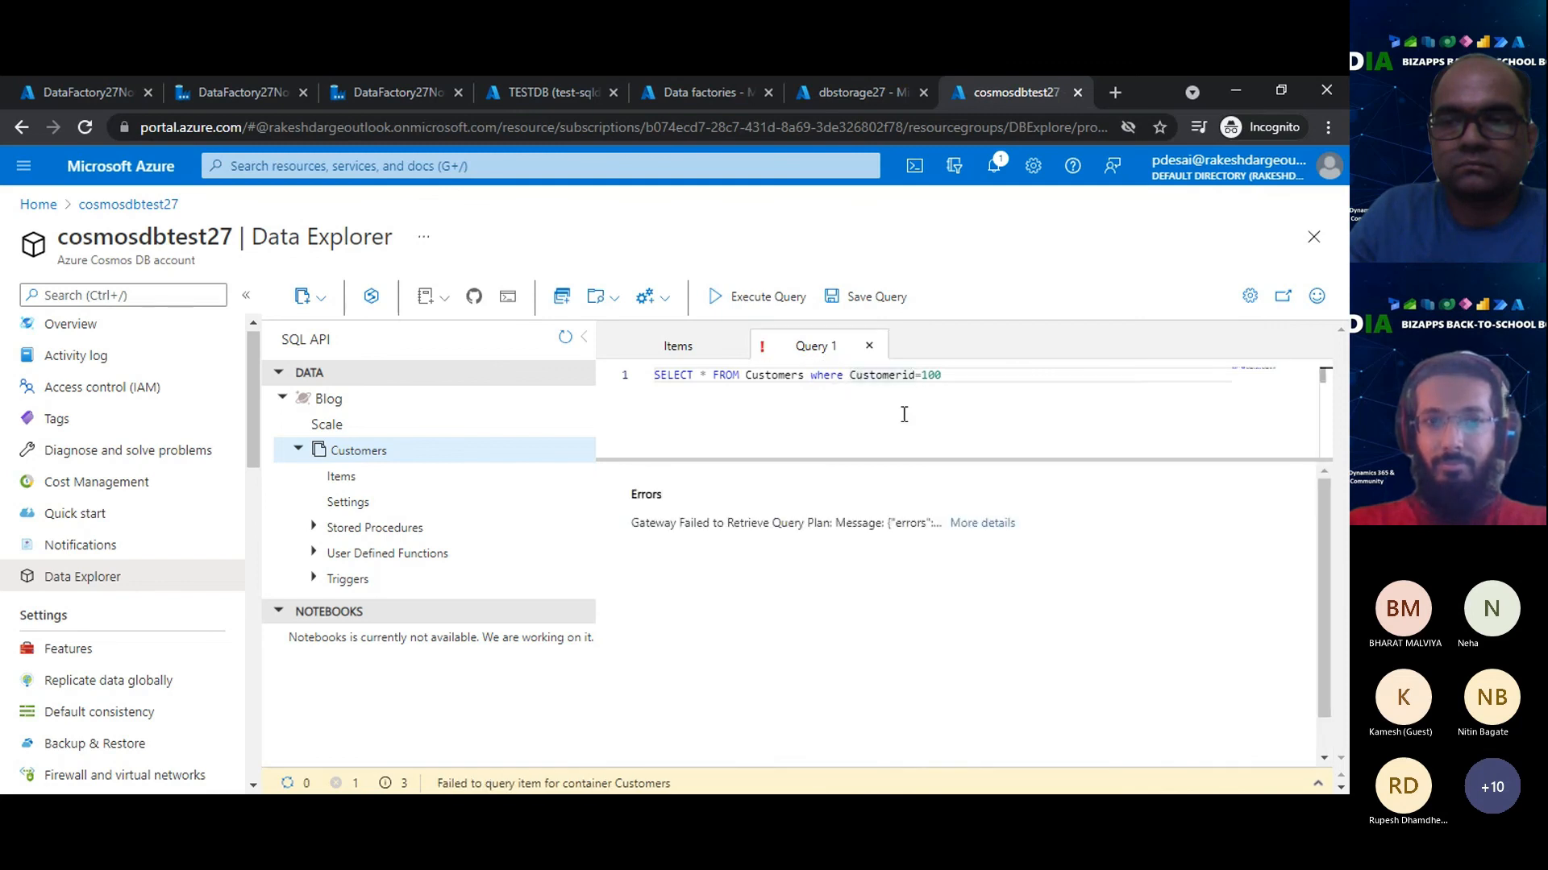
pyautogui.write('"')
pyautogui.hotkey('ctrl', 'Right')
pyautogui.write('"')
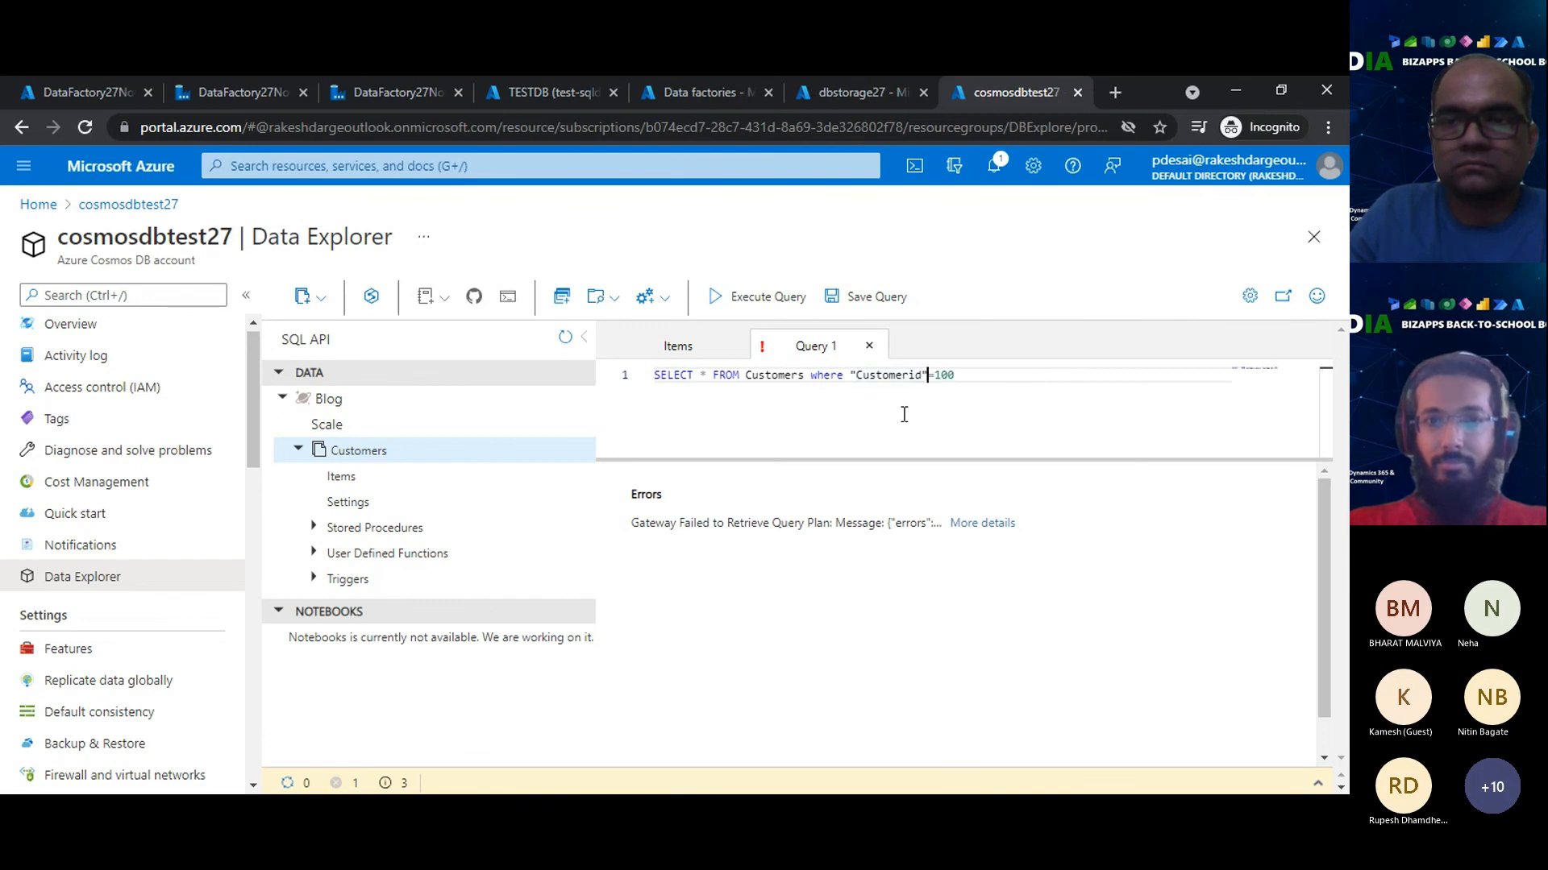
pyautogui.click(769, 299)
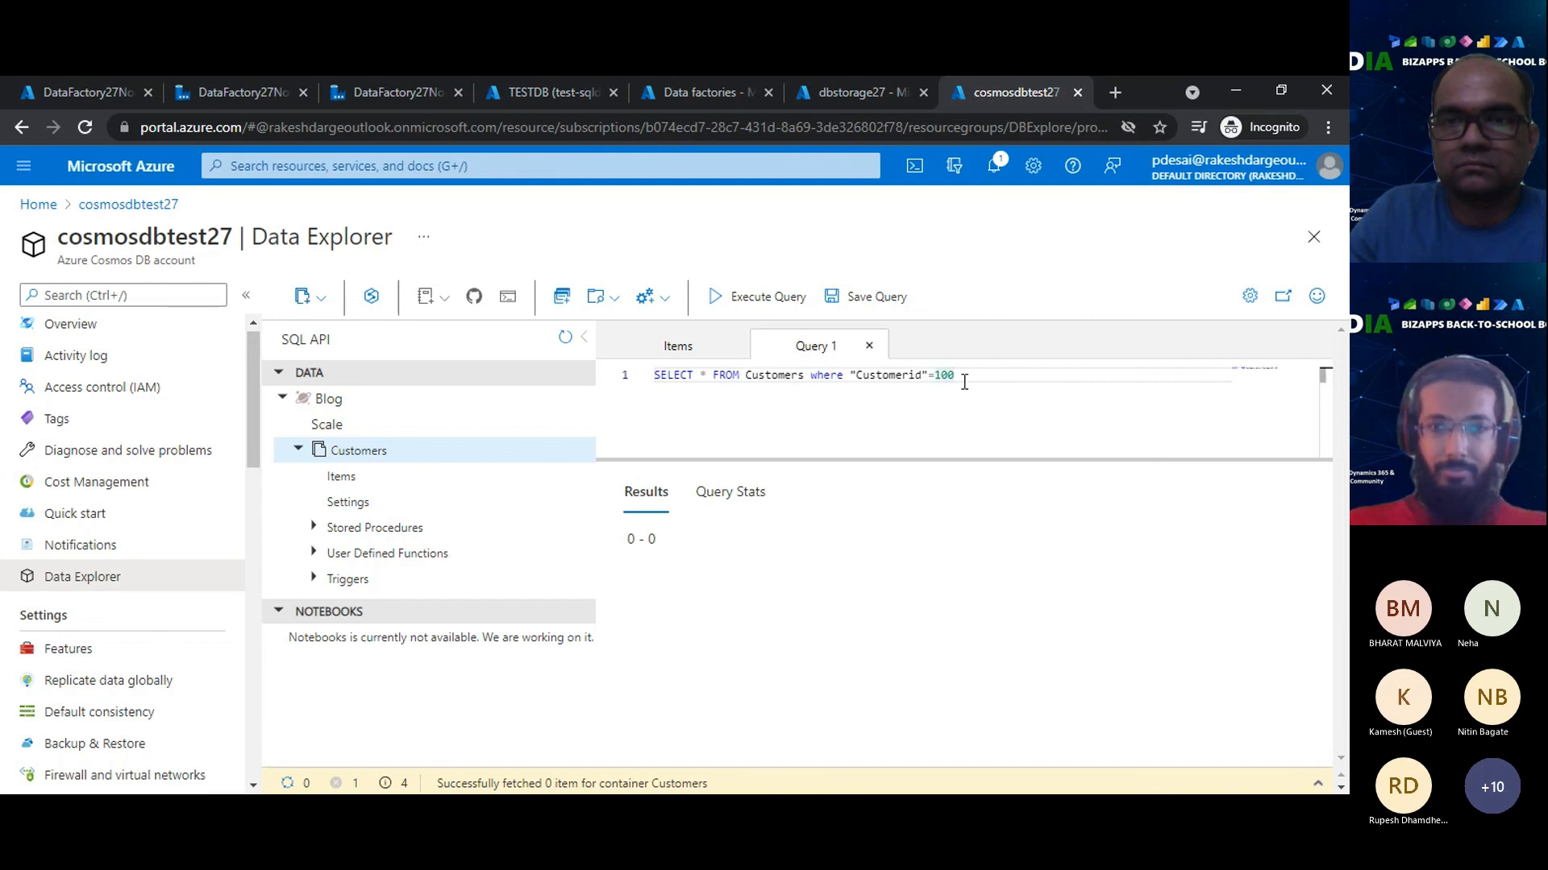
# - Try the quoted Customerid condition with two other customer IDs, executing the query for each
pyautogui.press('BackSpace')
pyautogui.write('1')
pyautogui.click(754, 300)
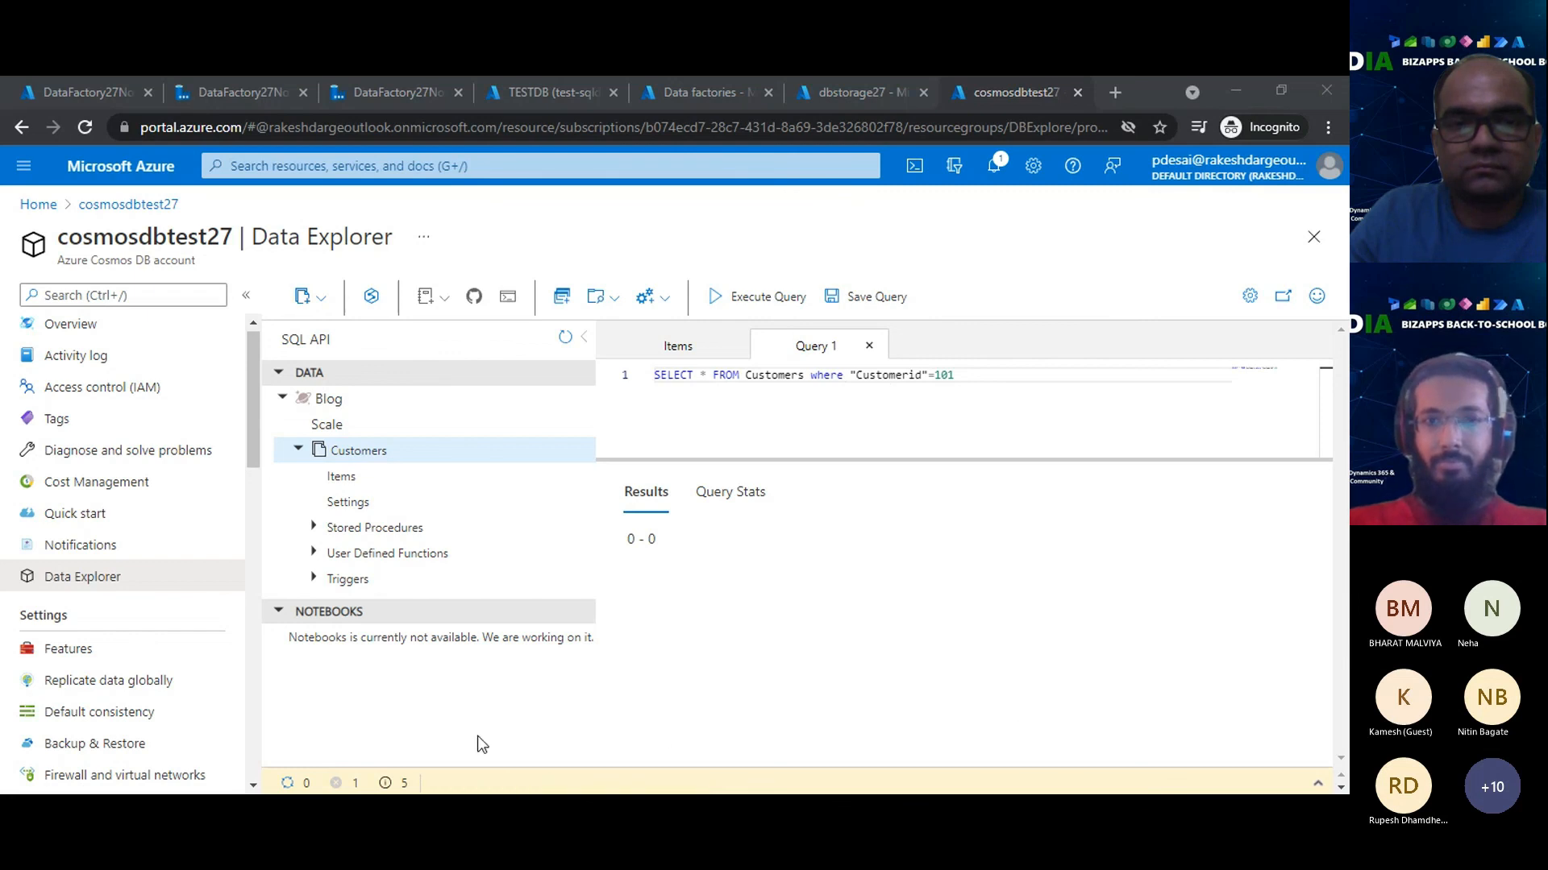
pyautogui.click(1168, 210)
pyautogui.click(1050, 381)
pyautogui.press('BackSpace')
pyautogui.press('BackSpace')
pyautogui.write('10')
pyautogui.click(753, 297)
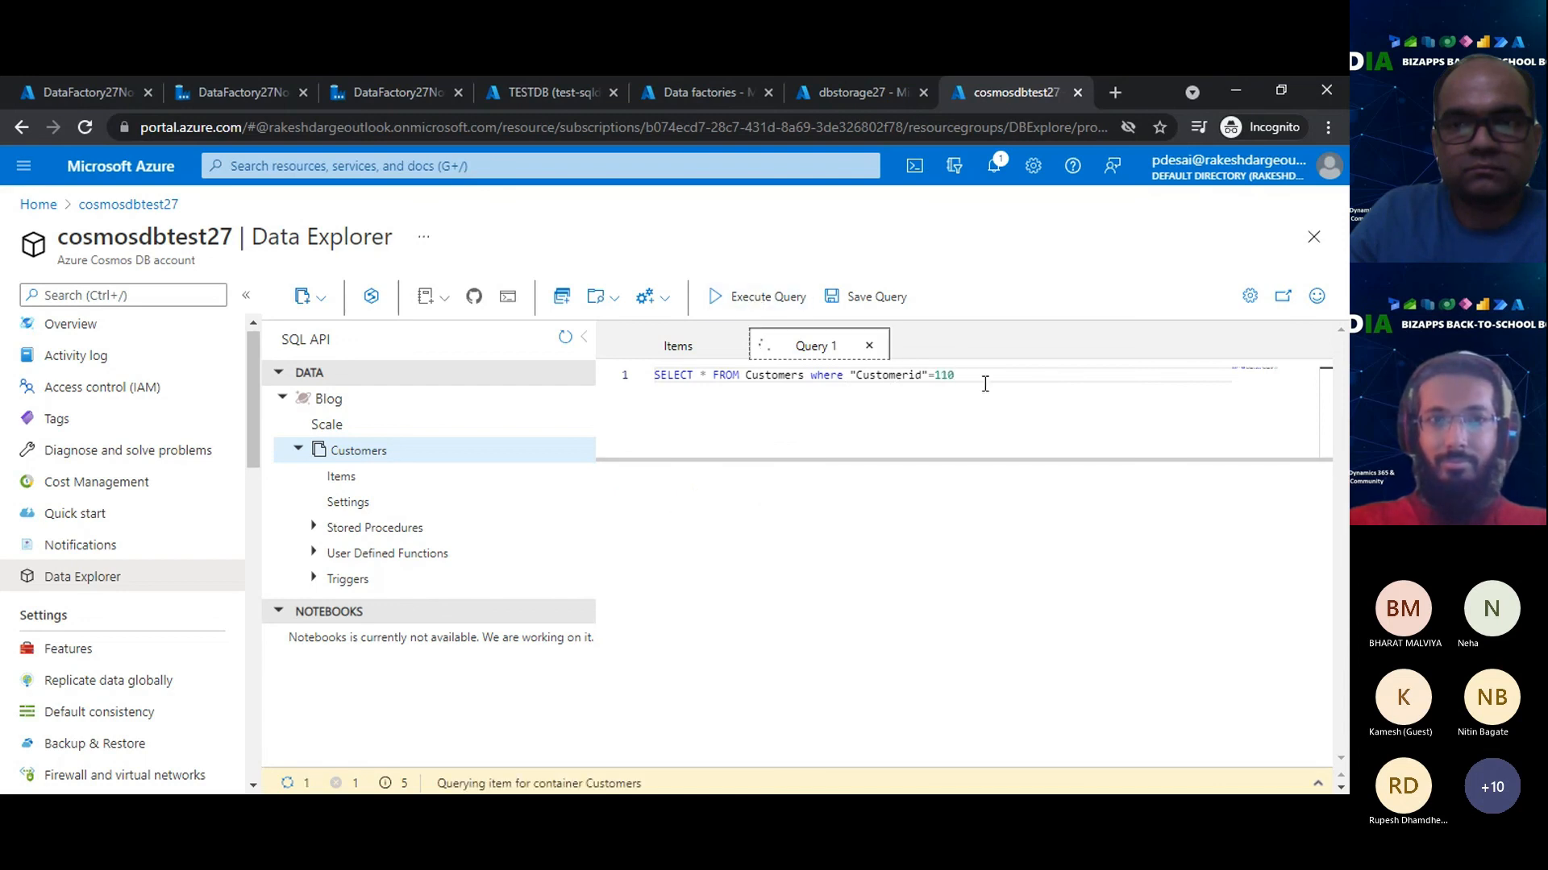
# - Replace the query with SELECT * FROM Customers c order by c.customerid offset 0 limit 10, execute it and append a semicolon
pyautogui.moveTo(985, 377); pyautogui.dragTo(629, 376)
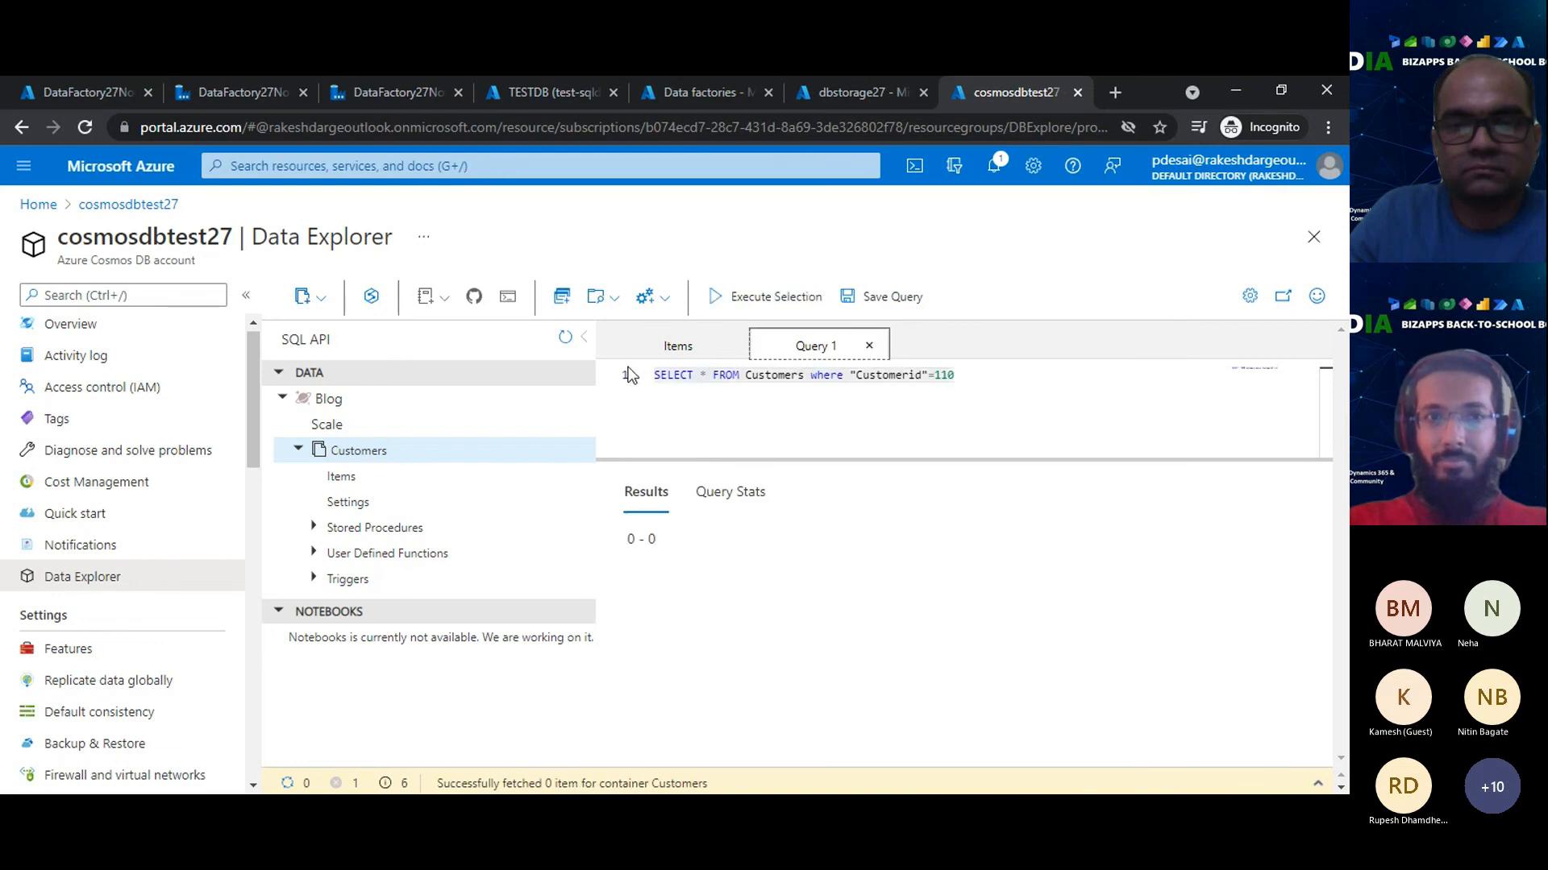
pyautogui.click(984, 377)
pyautogui.moveTo(984, 378); pyautogui.dragTo(645, 379)
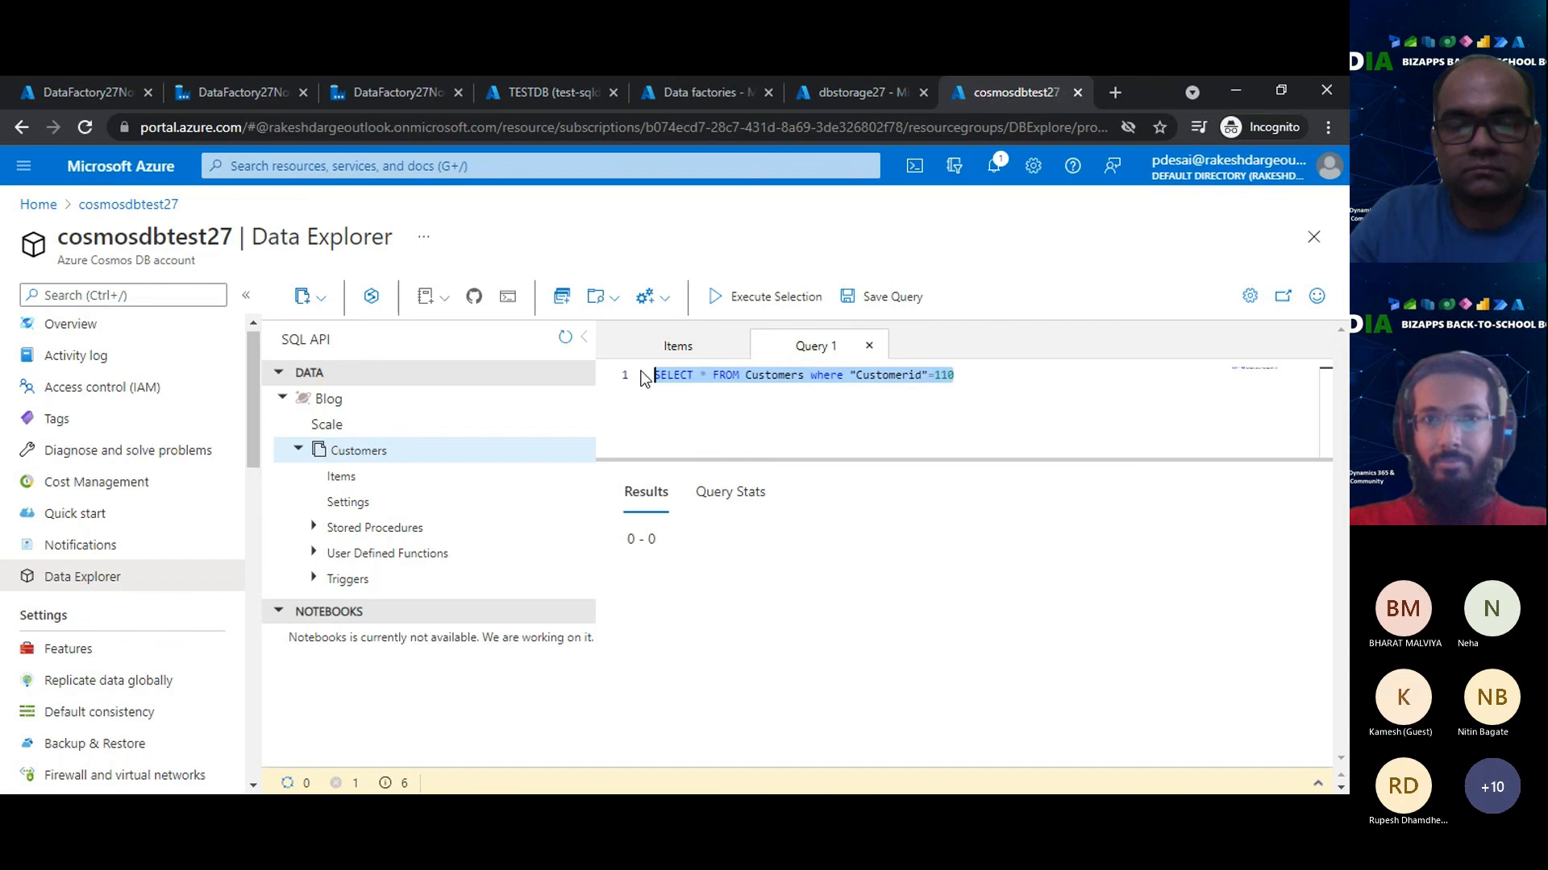
pyautogui.write('SELECT * FROM Customers c order by c.customerid offset 0 limit 10')
pyautogui.click(758, 297)
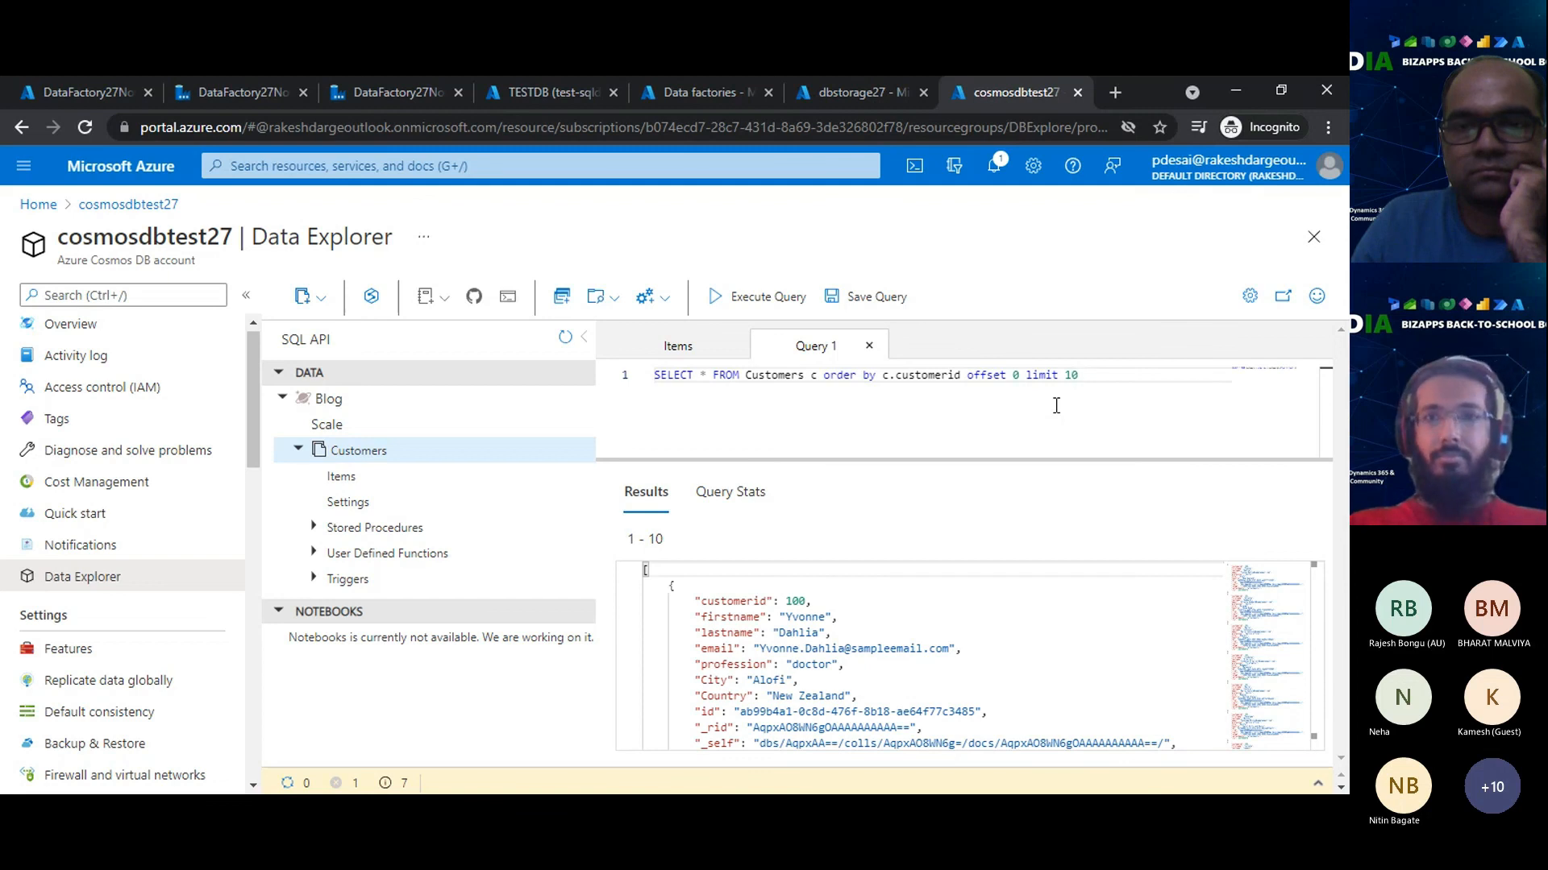
pyautogui.click(1107, 375)
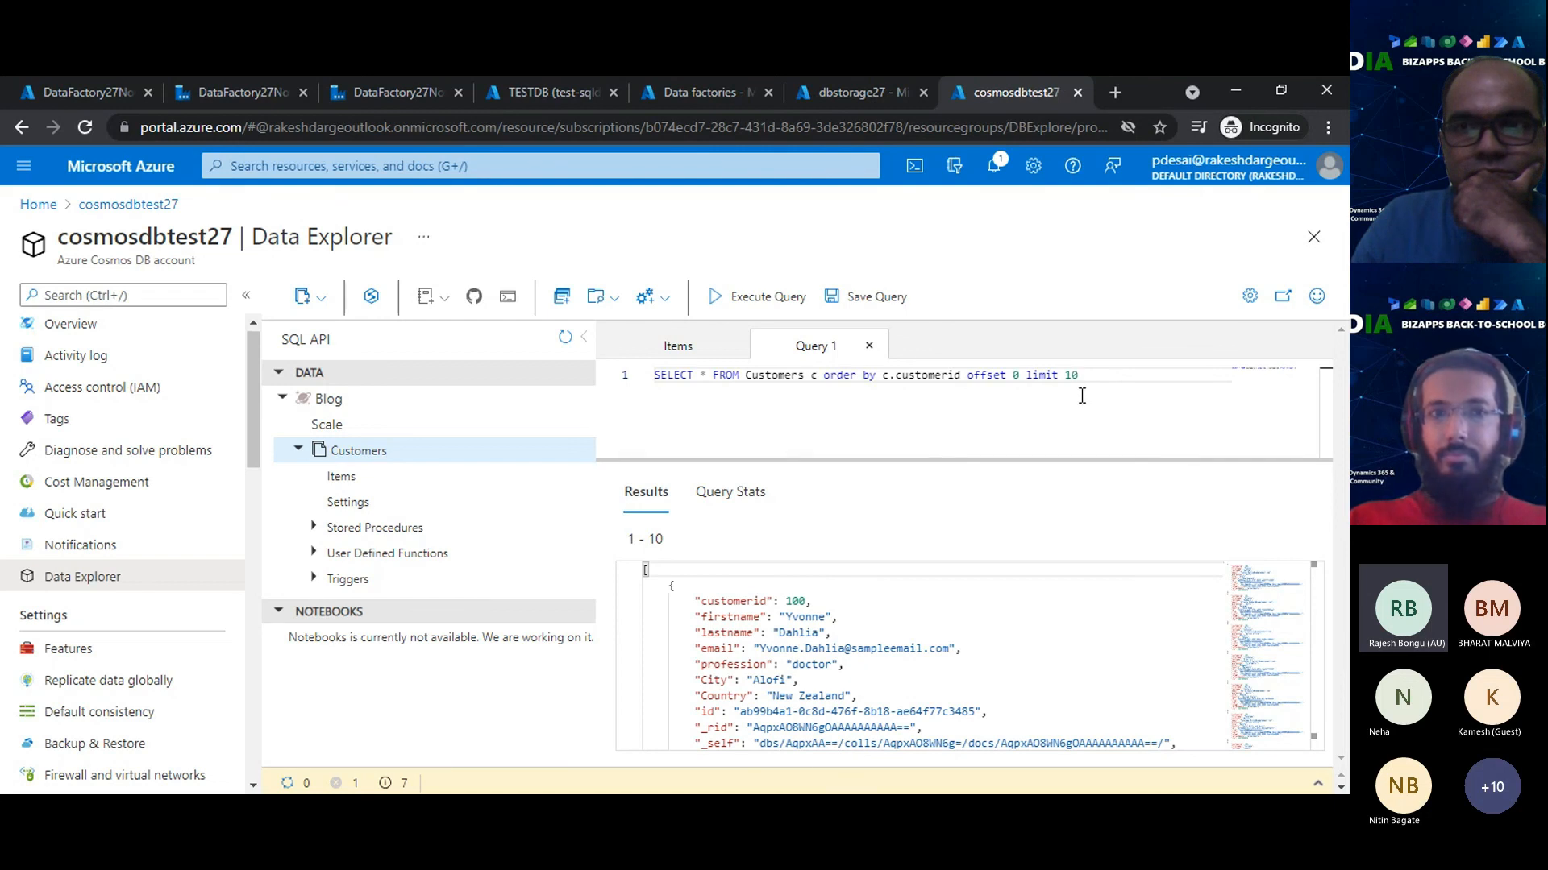
pyautogui.write(';')
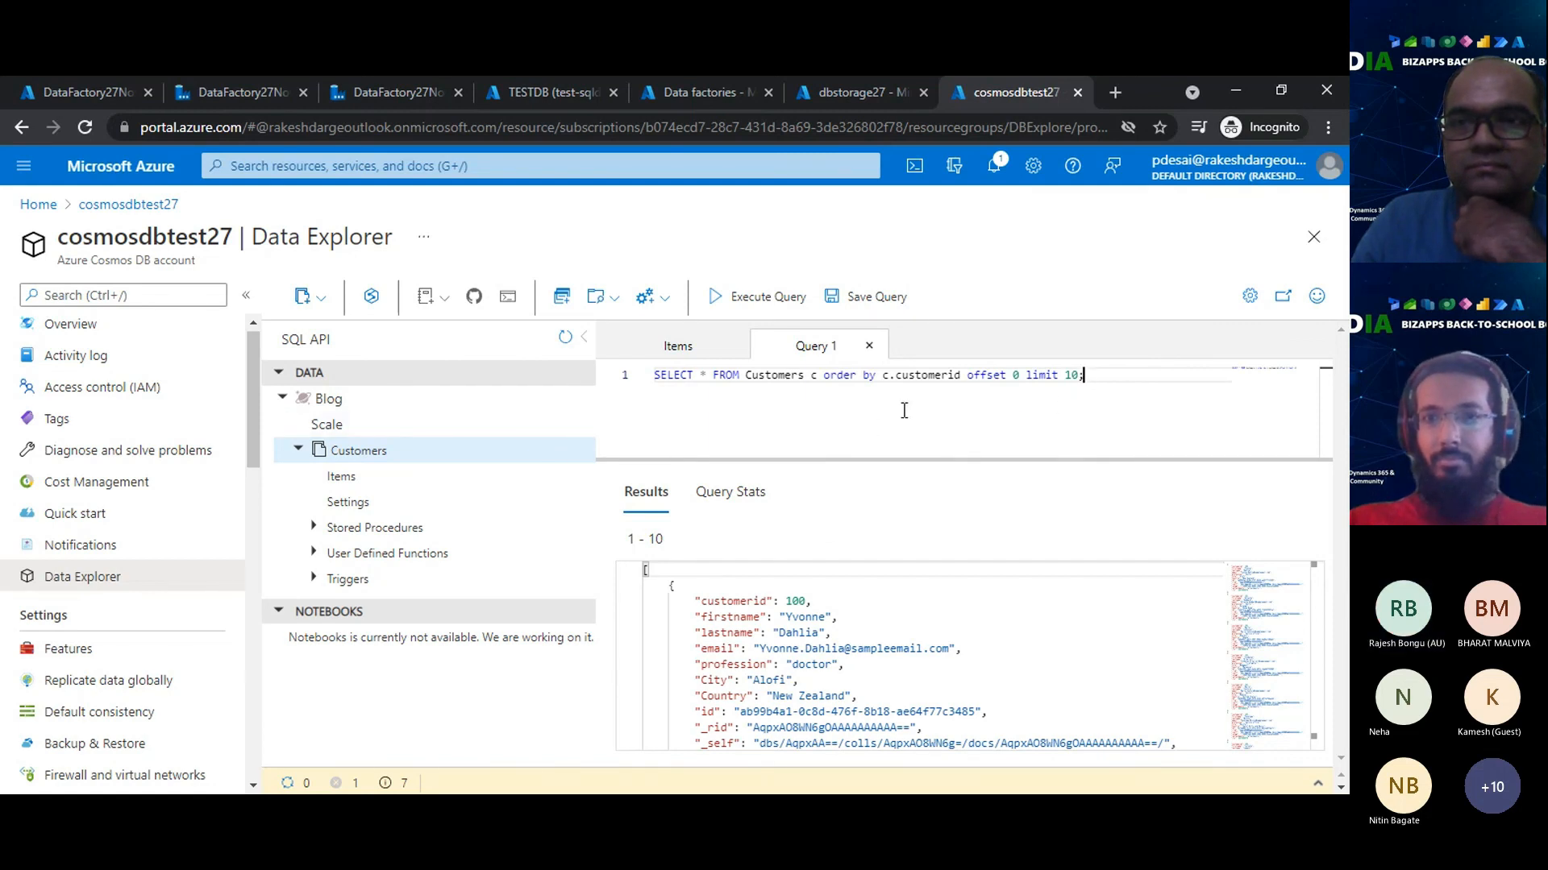
# - Examine the customerid, firstname and lastname values in the first document of the ordered query results
pyautogui.moveTo(786, 601); pyautogui.dragTo(807, 600)
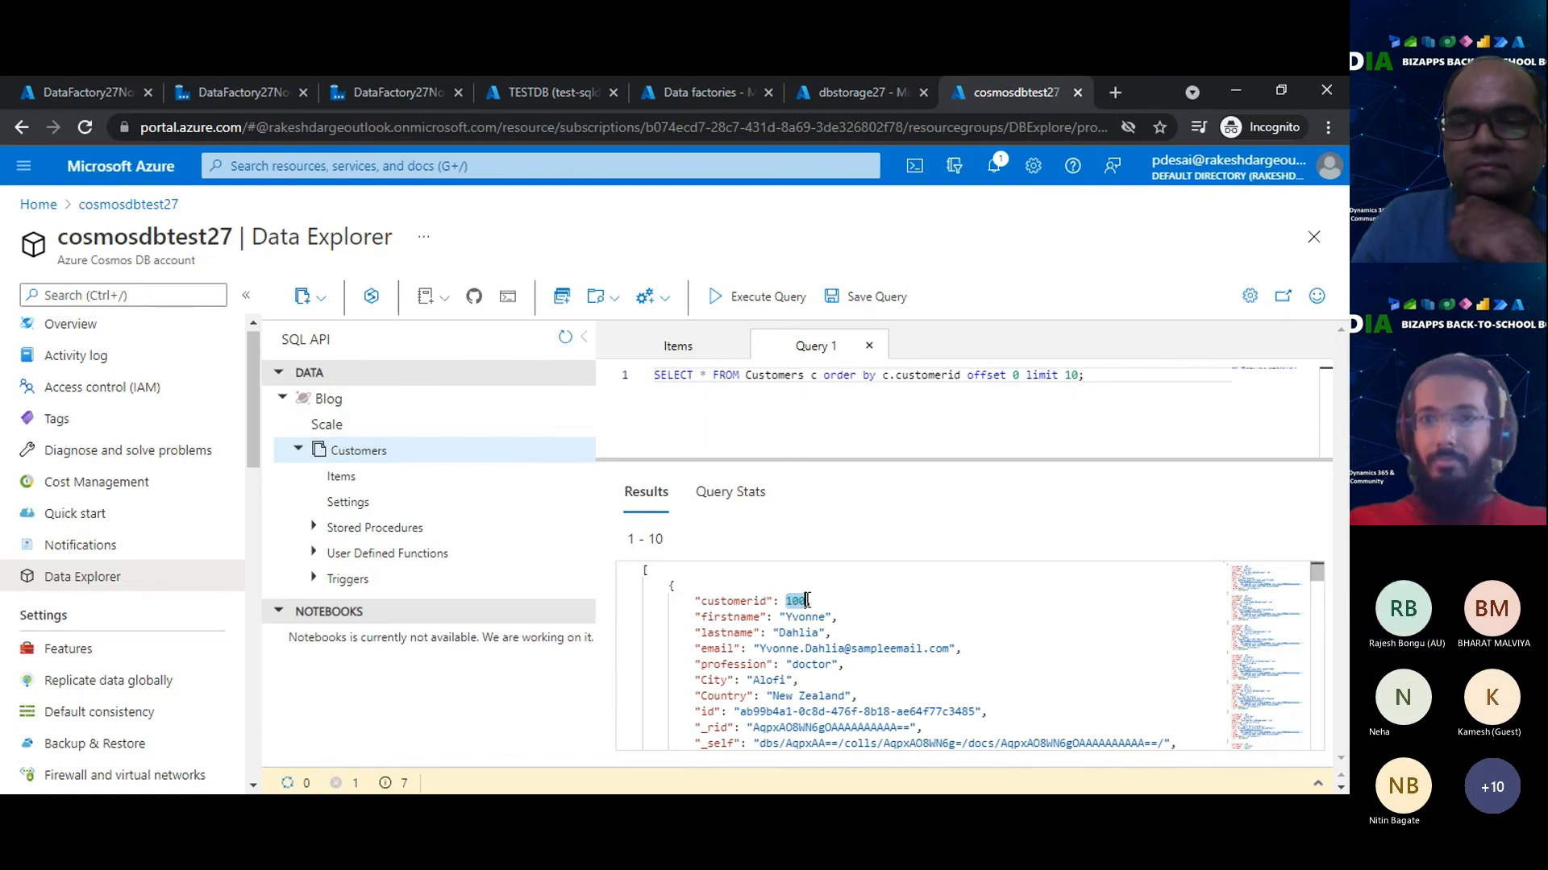
pyautogui.doubleClick(808, 619)
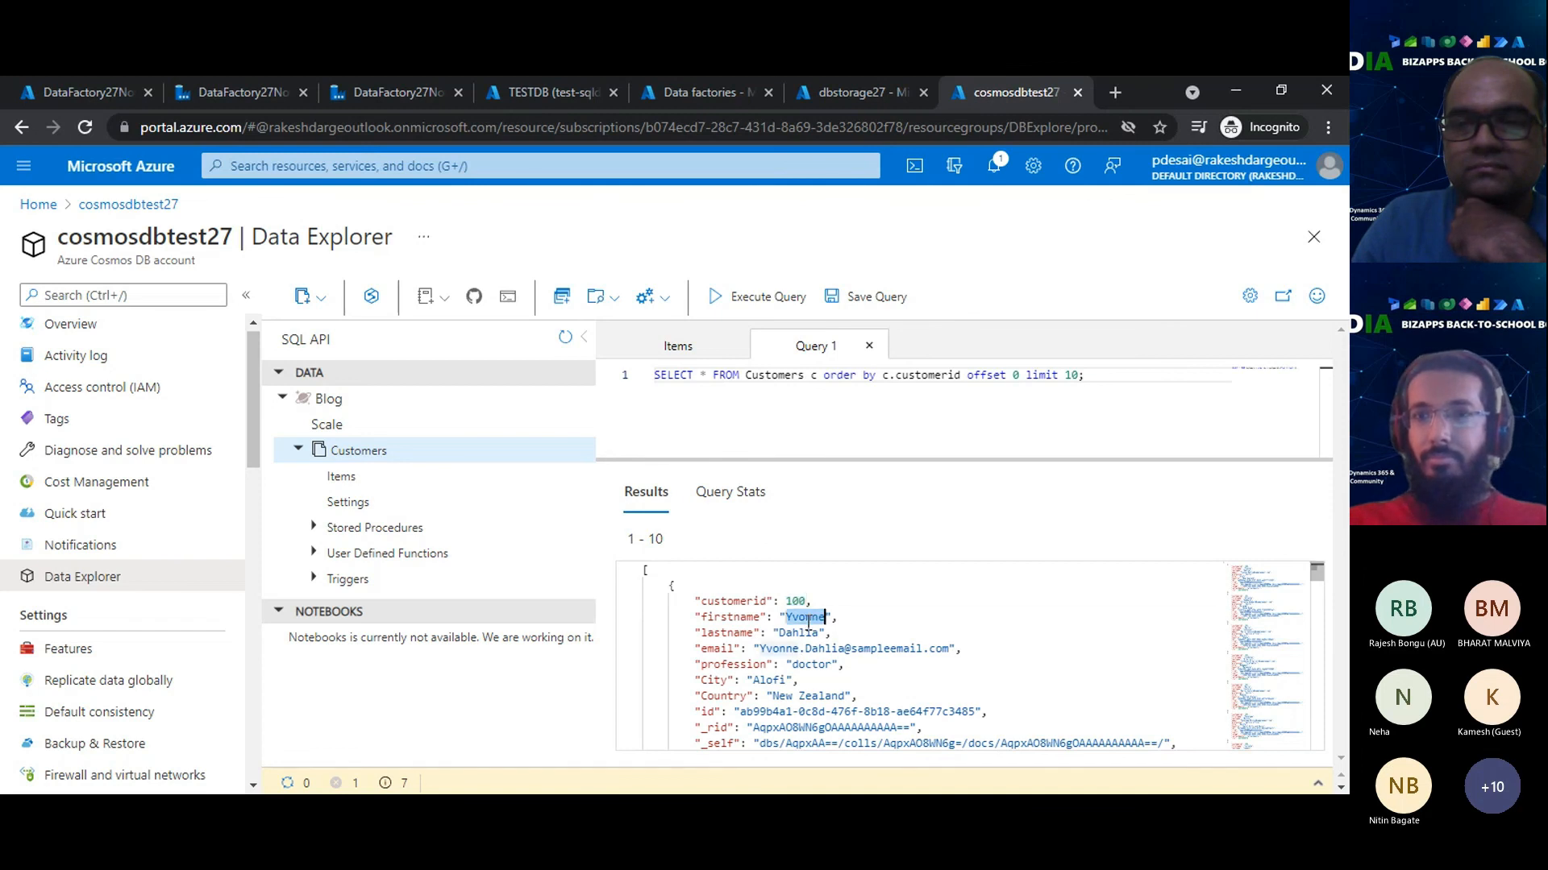
pyautogui.click(826, 634)
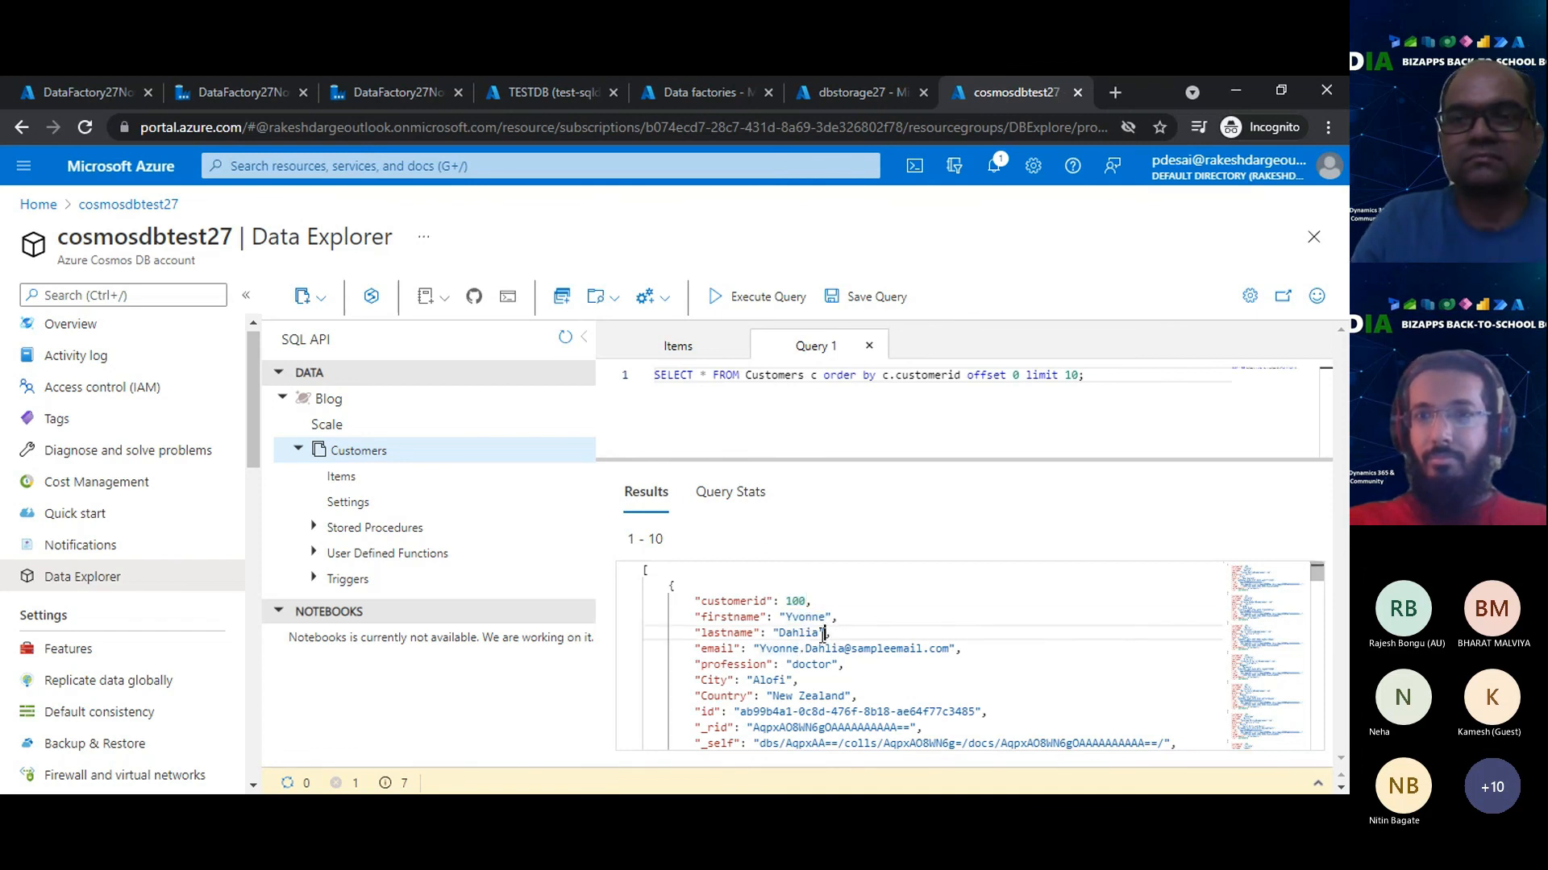
pyautogui.click(814, 616)
pyautogui.doubleClick(814, 616)
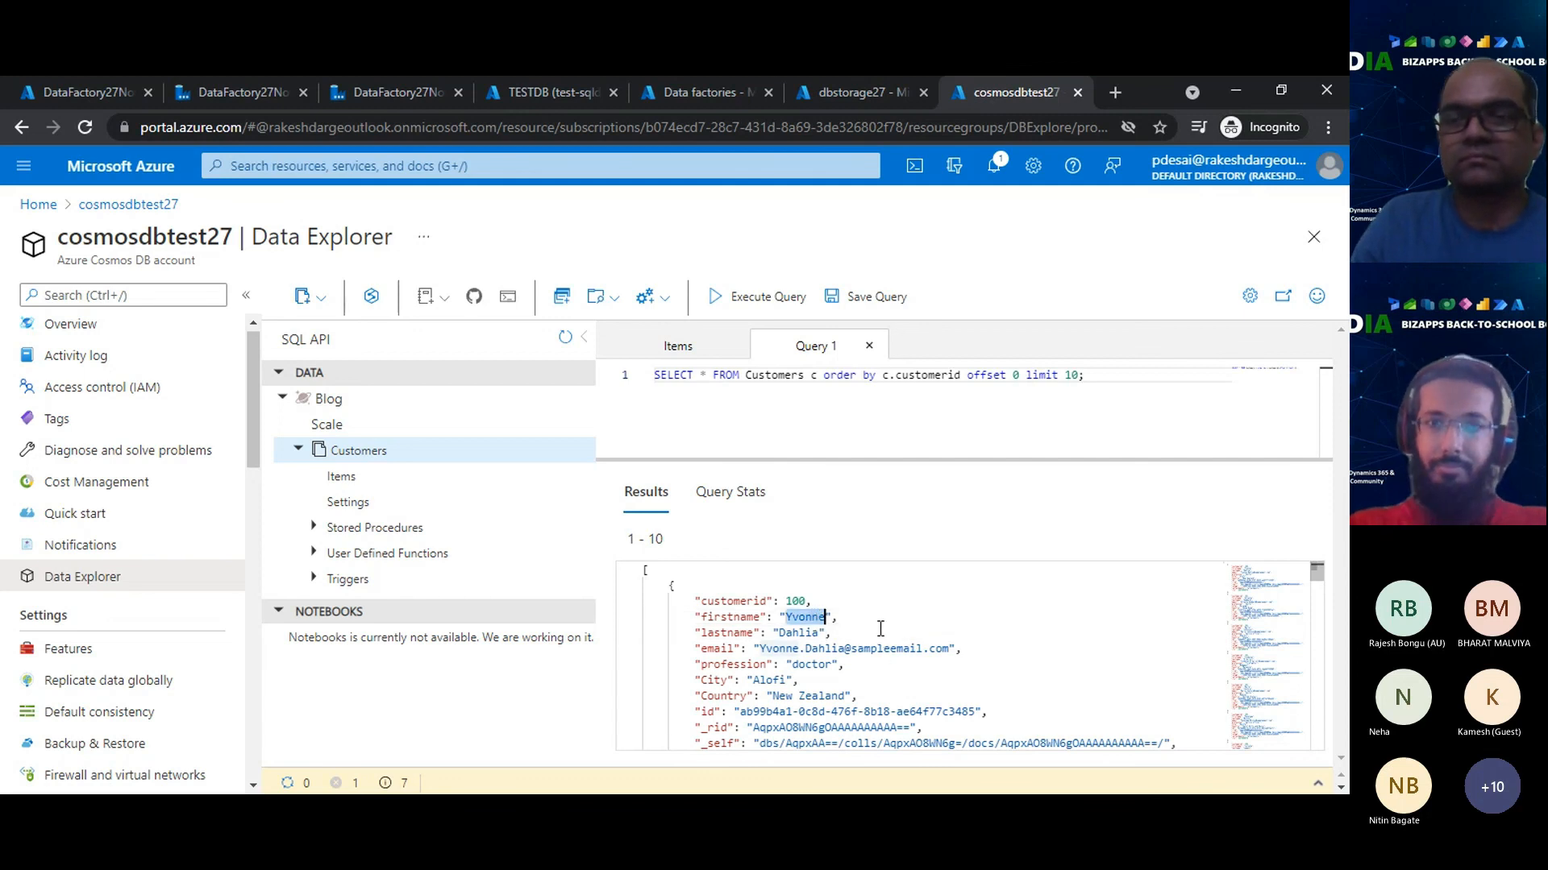
pyautogui.click(879, 622)
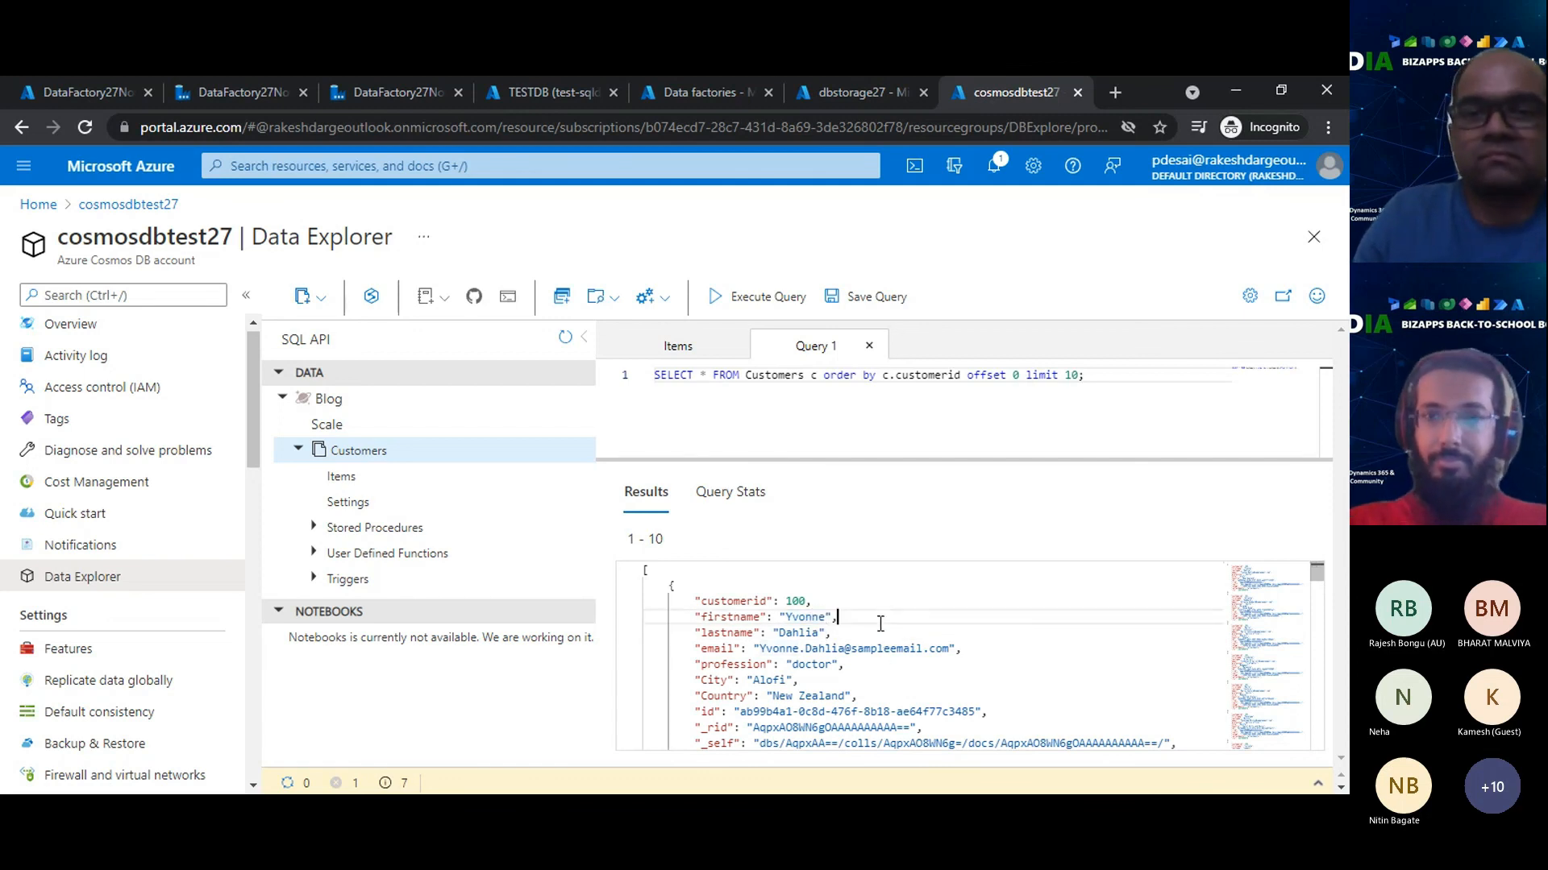
pyautogui.doubleClick(820, 616)
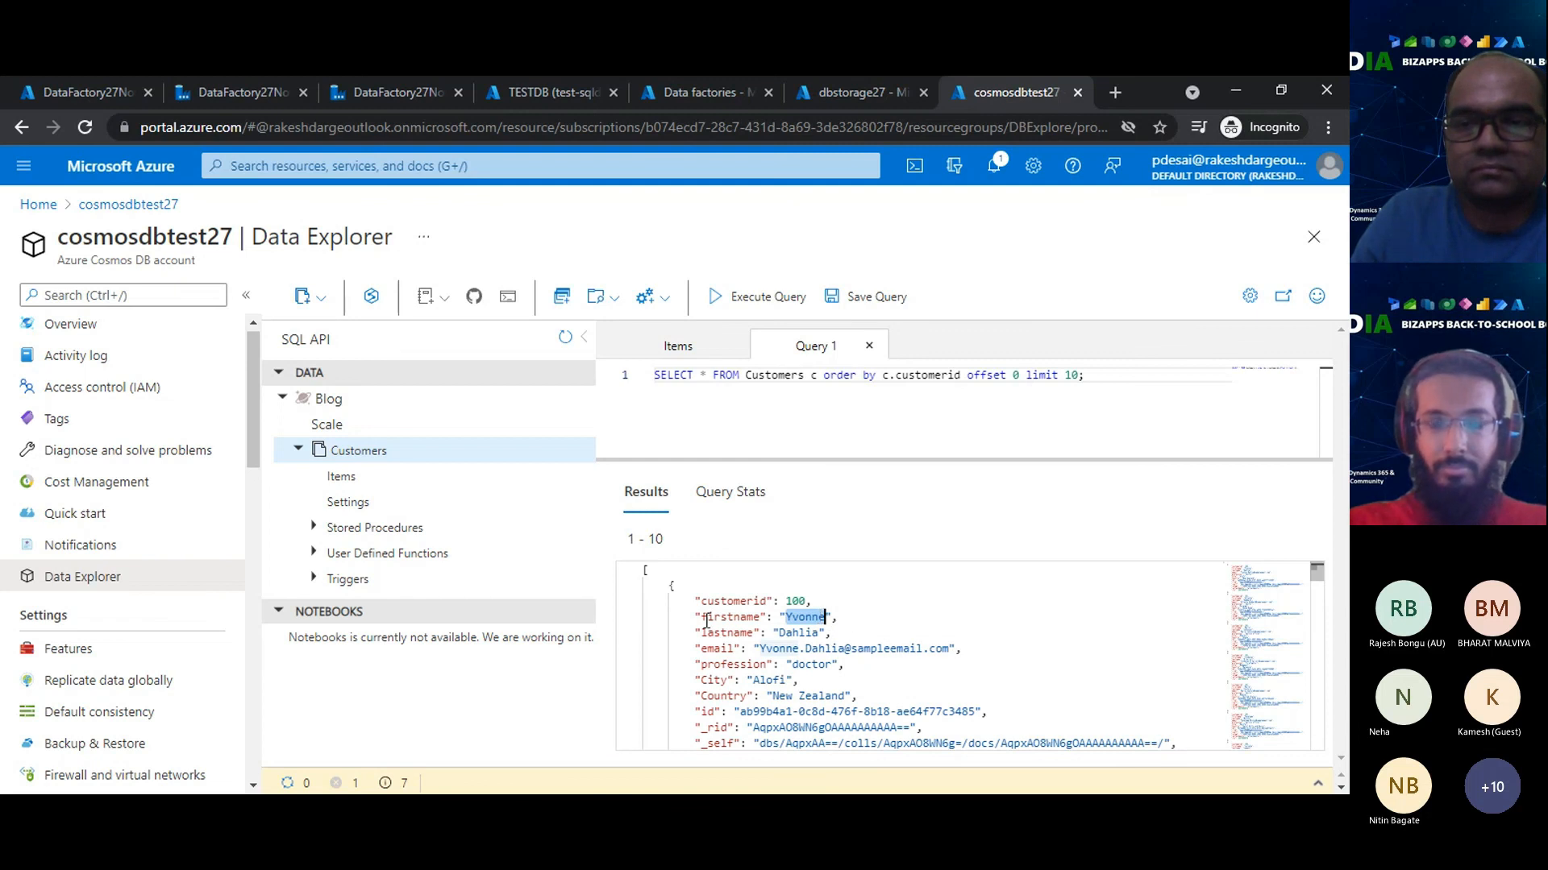
# - Inspect the firstname key and its value in the first document of the query results
pyautogui.moveTo(702, 620); pyautogui.dragTo(851, 618)
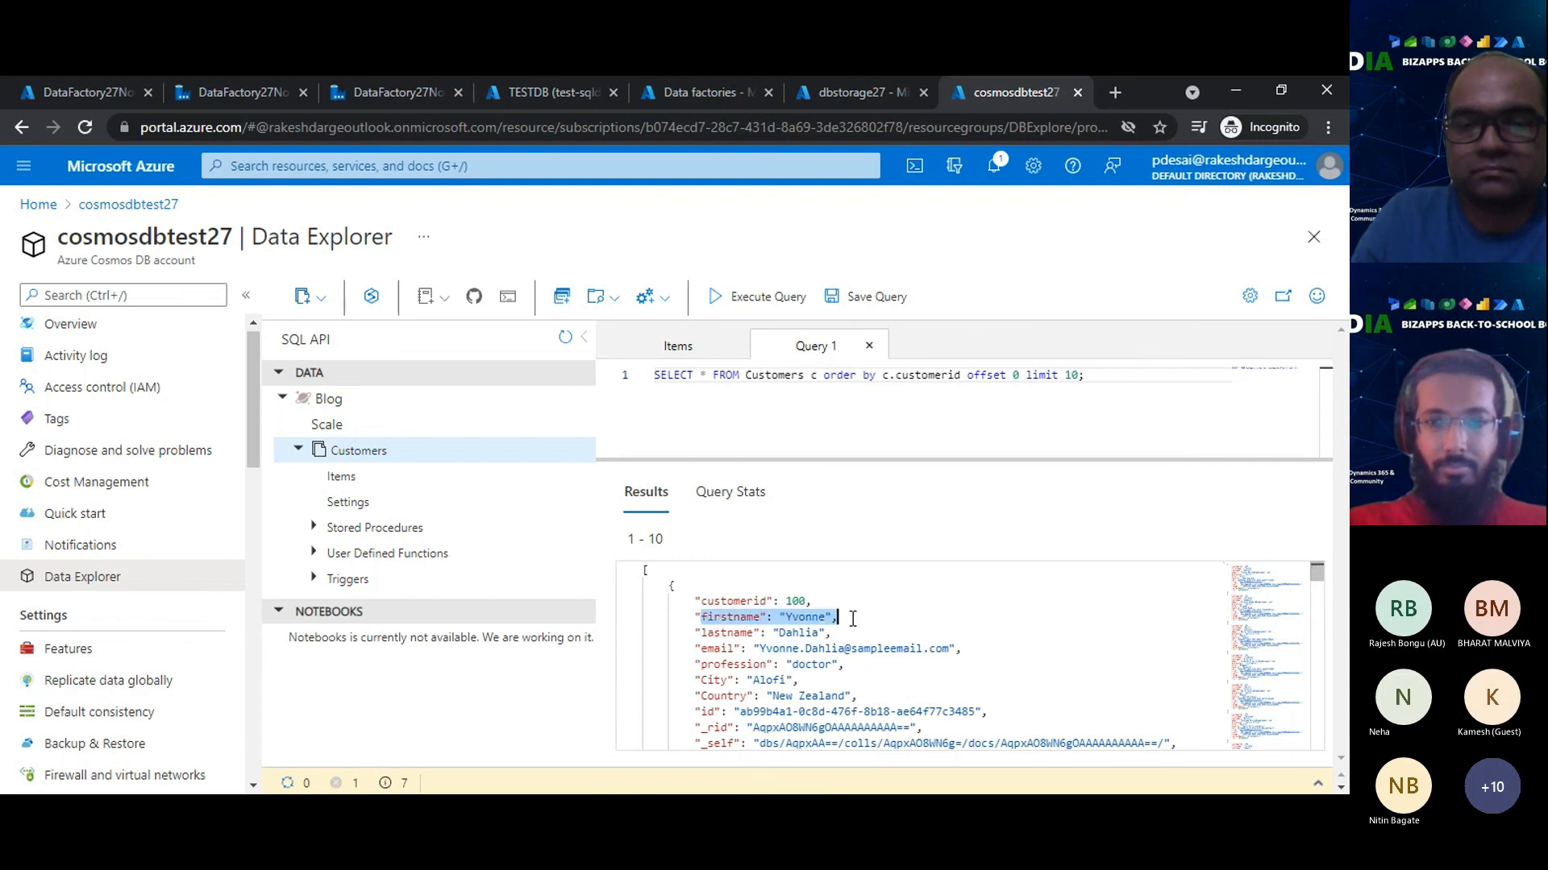
pyautogui.click(806, 619)
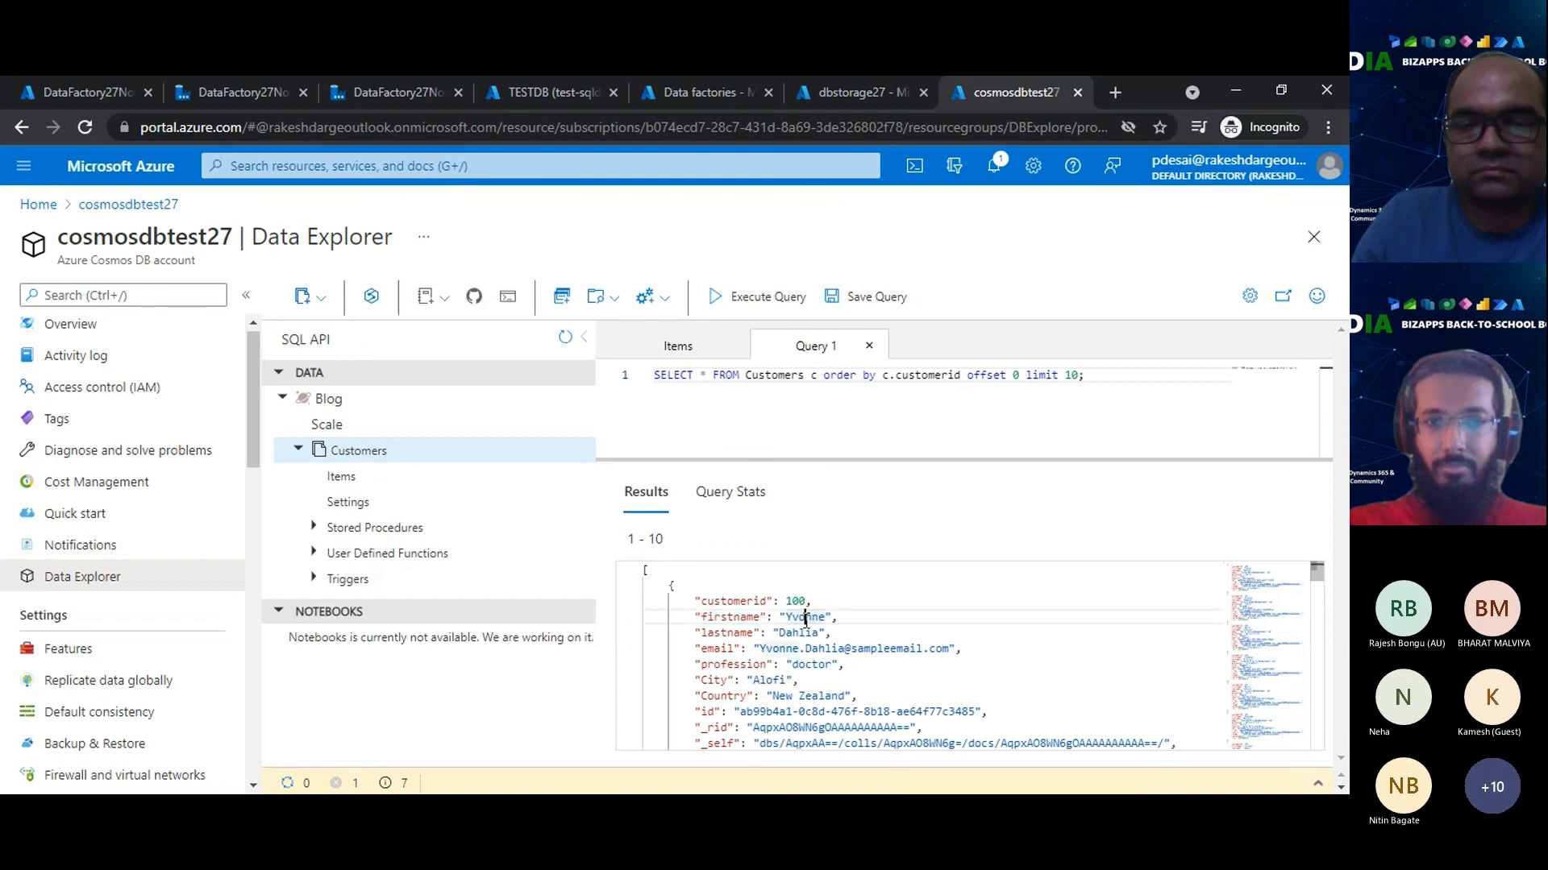
pyautogui.doubleClick(806, 619)
# - Add two blank lines below the SELECT statement in the Cosmos DB query editor
pyautogui.click(1103, 408)
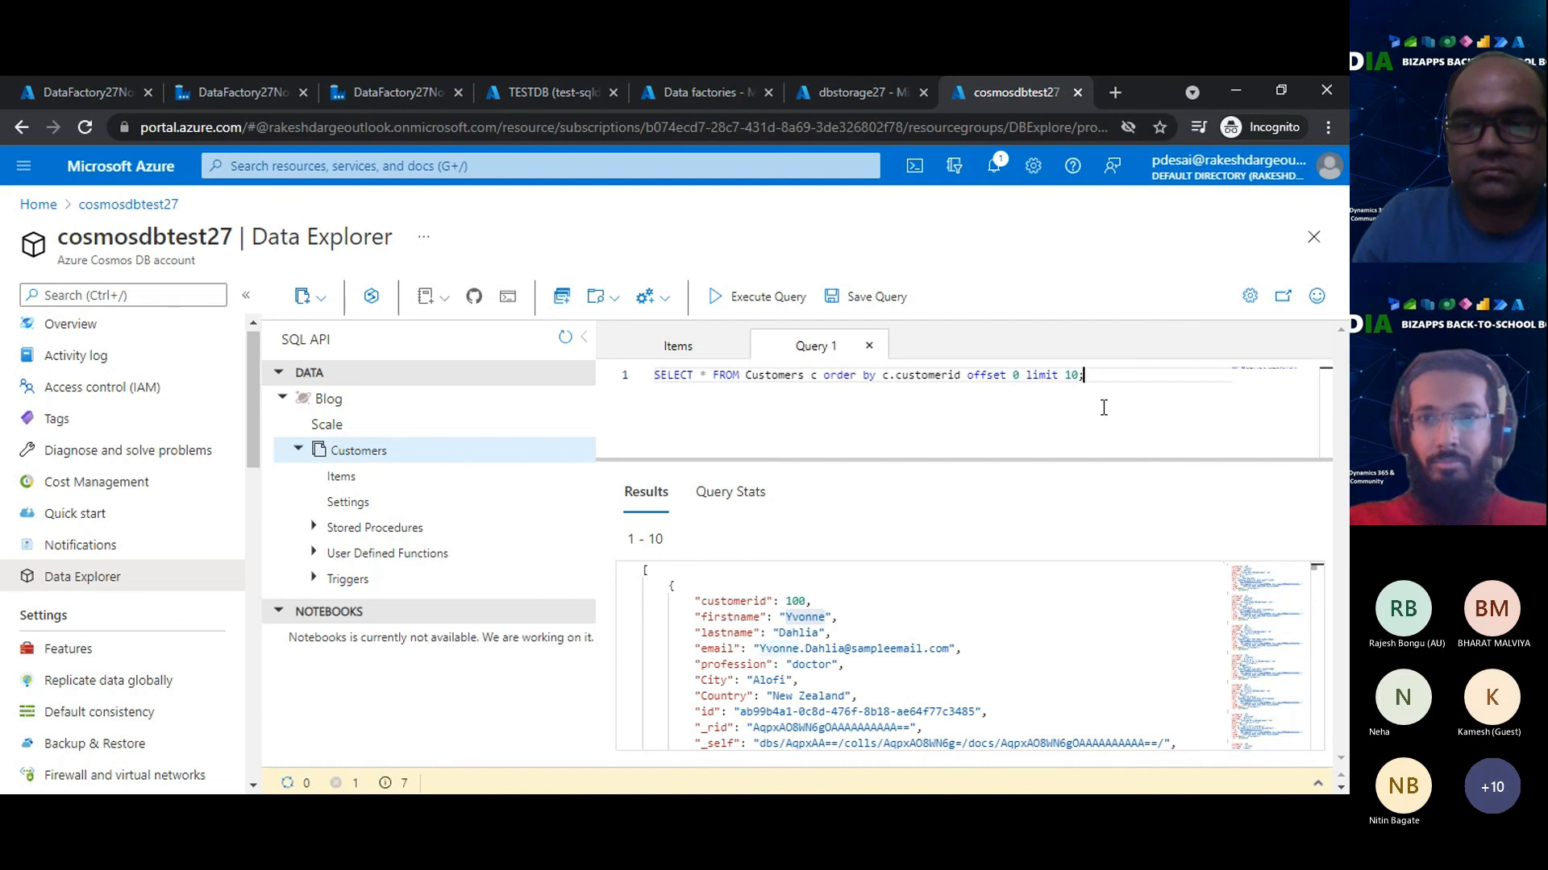
pyautogui.press('Return')
pyautogui.press('Return')
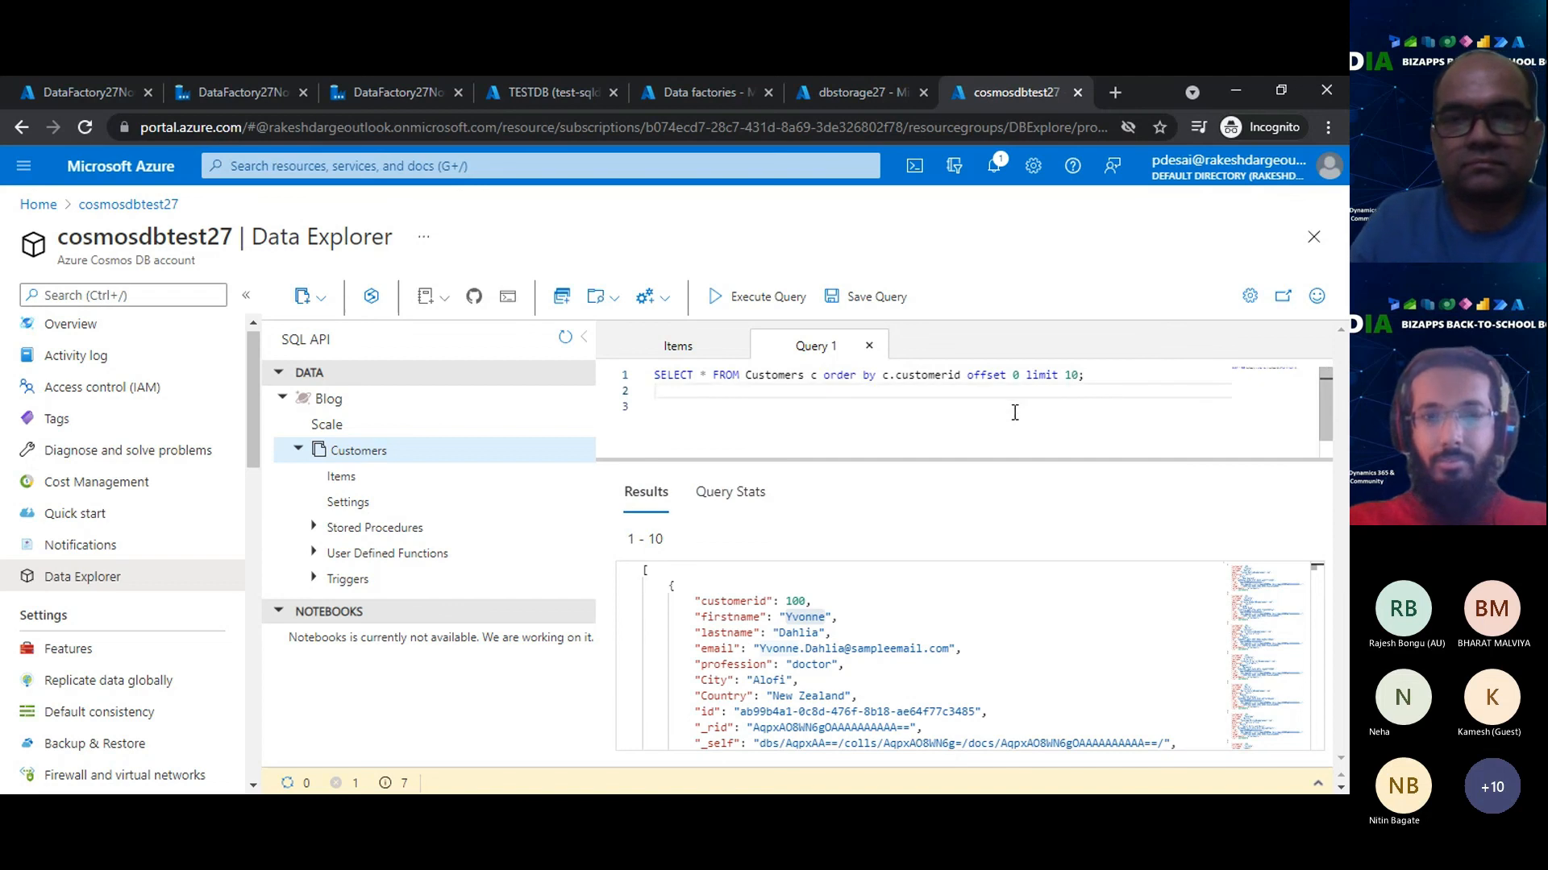
# - Review the sqldb_to_cosmosdb_27Nov activity run and the source customers rows in the TESTDB query editor
pyautogui.click(854, 92)
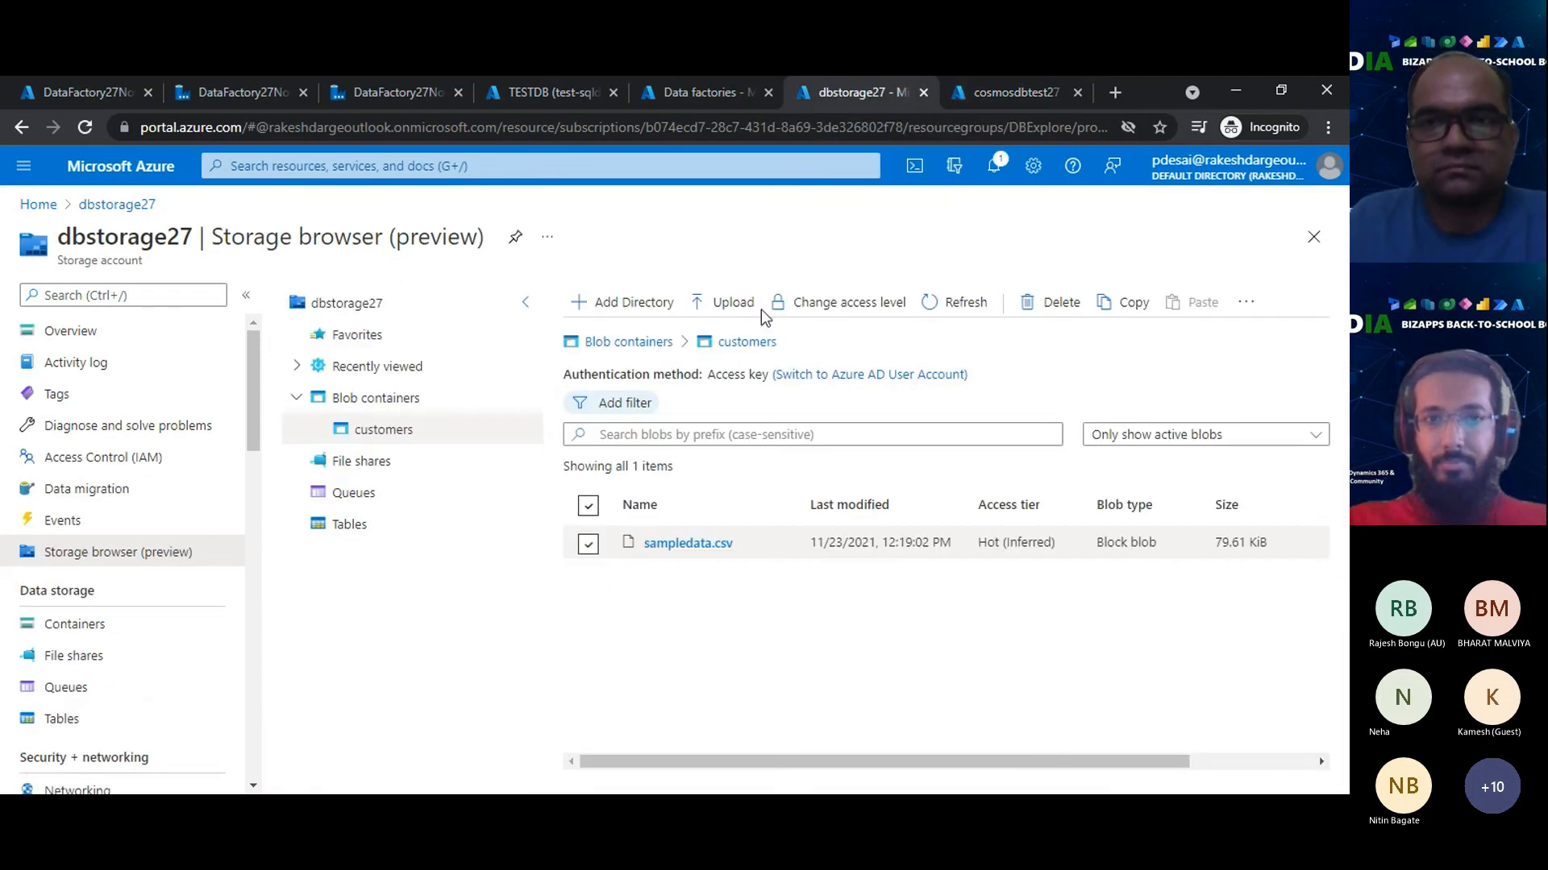
pyautogui.click(368, 96)
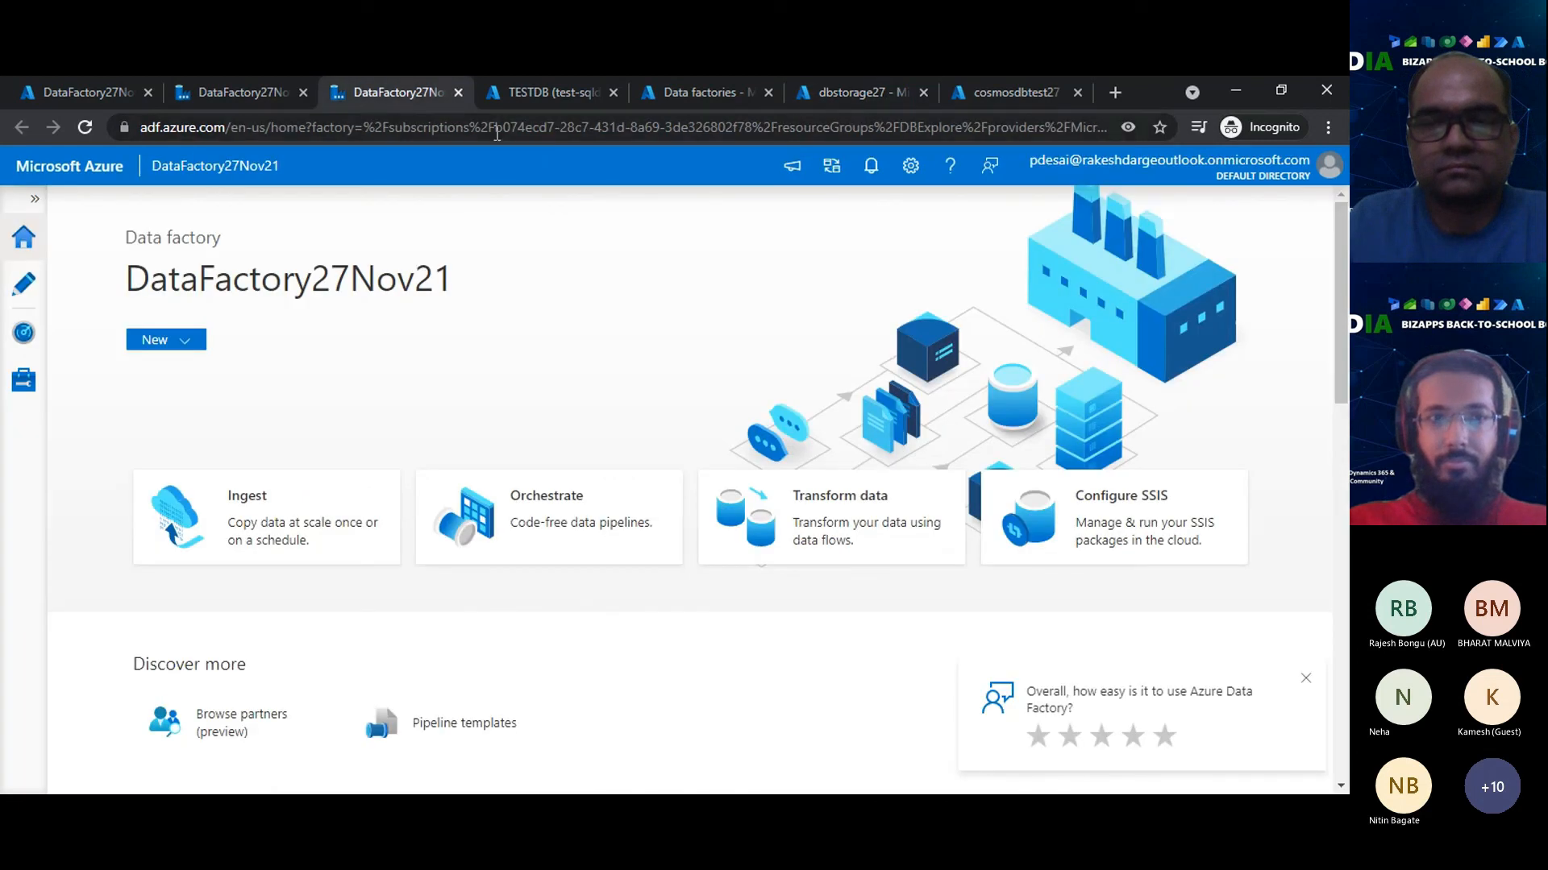
pyautogui.click(215, 97)
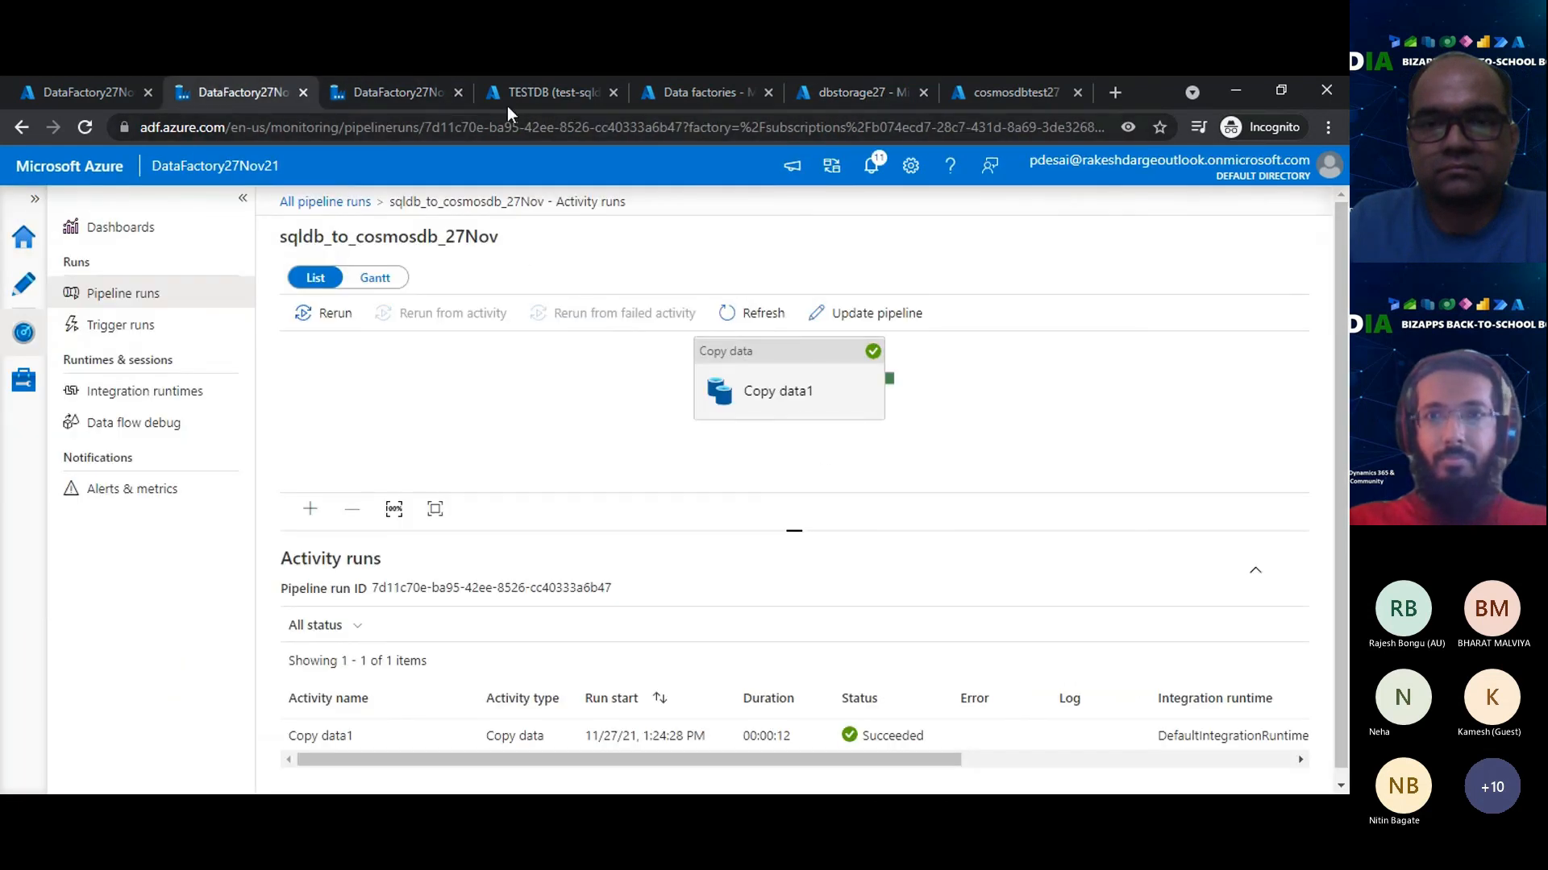
pyautogui.click(533, 95)
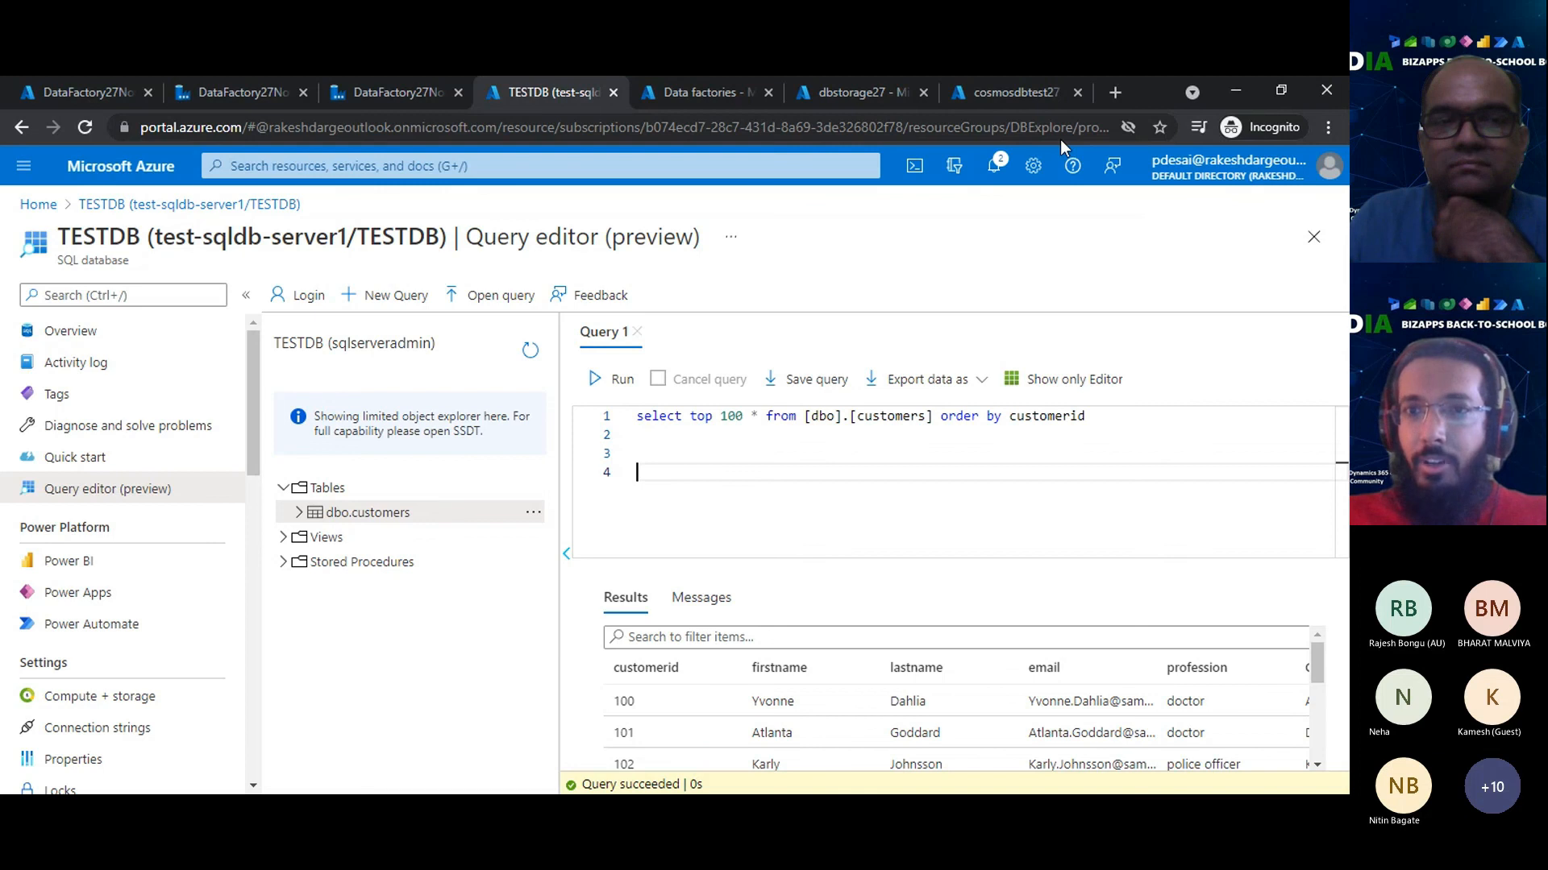
pyautogui.click(989, 78)
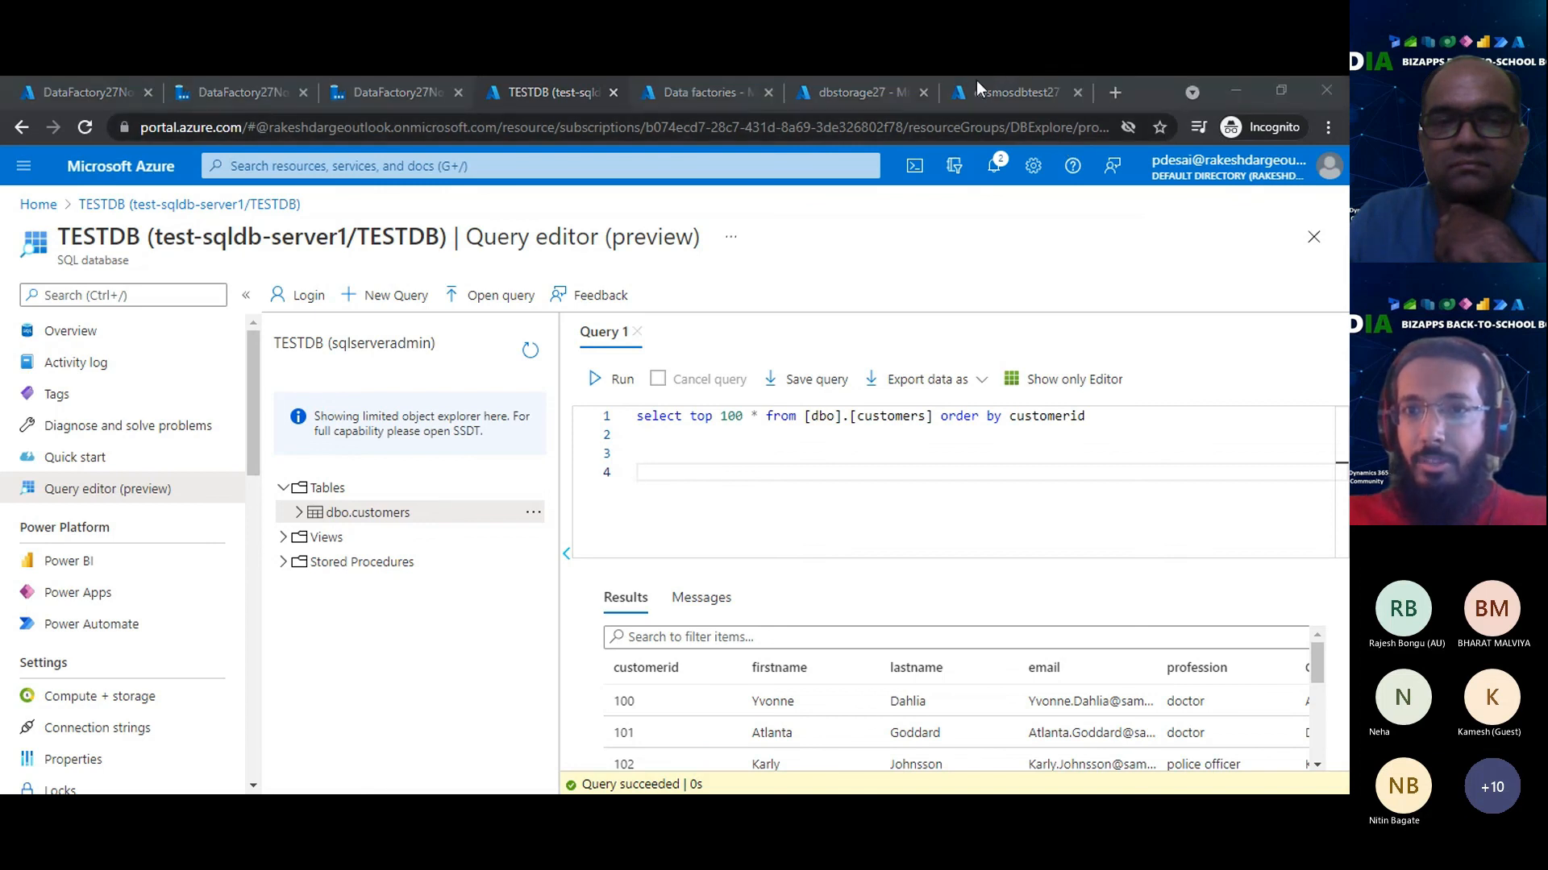